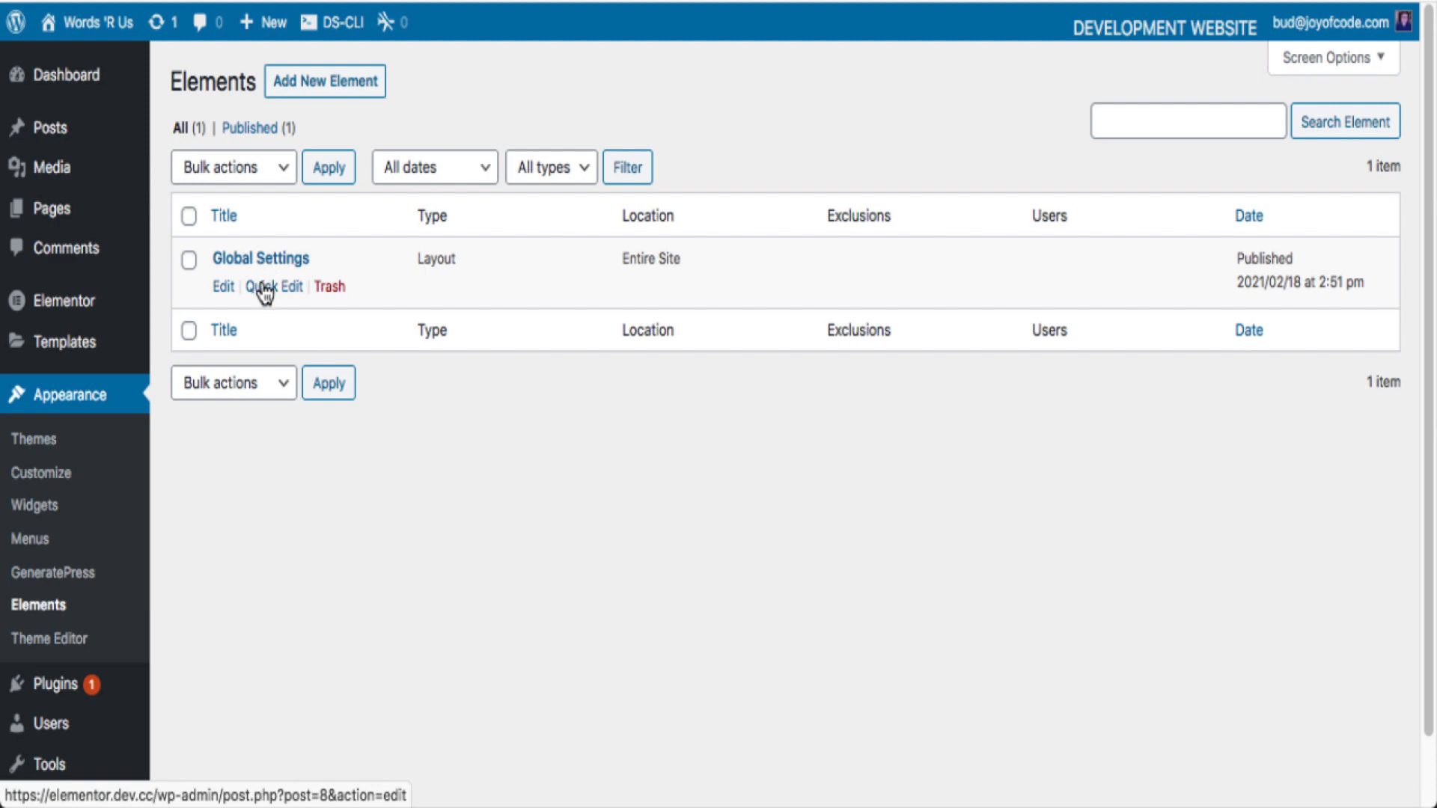
Review the Global Settings layout element's disabled elements and its display rules.
click(267, 259)
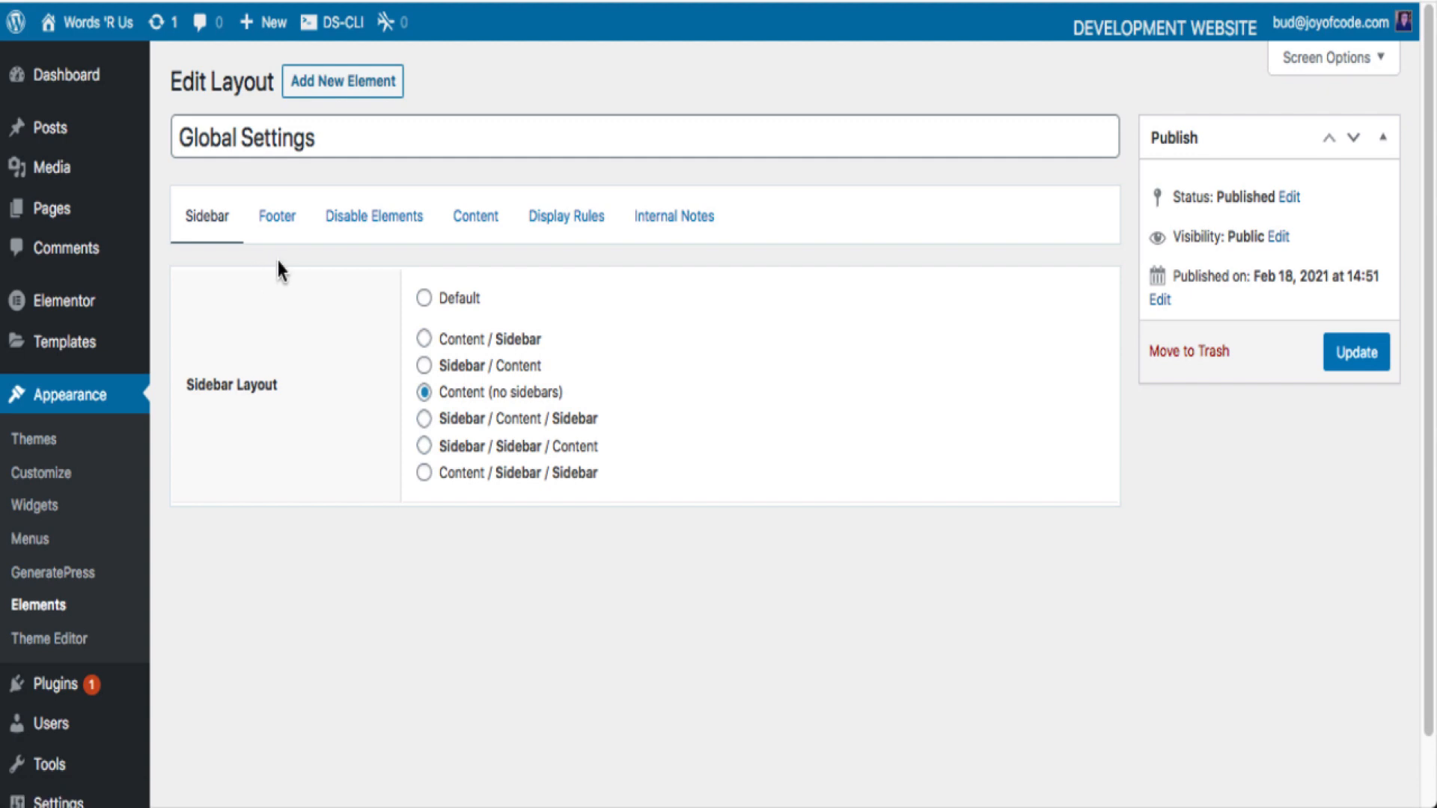
click(367, 233)
scroll(476, 323, down, 2)
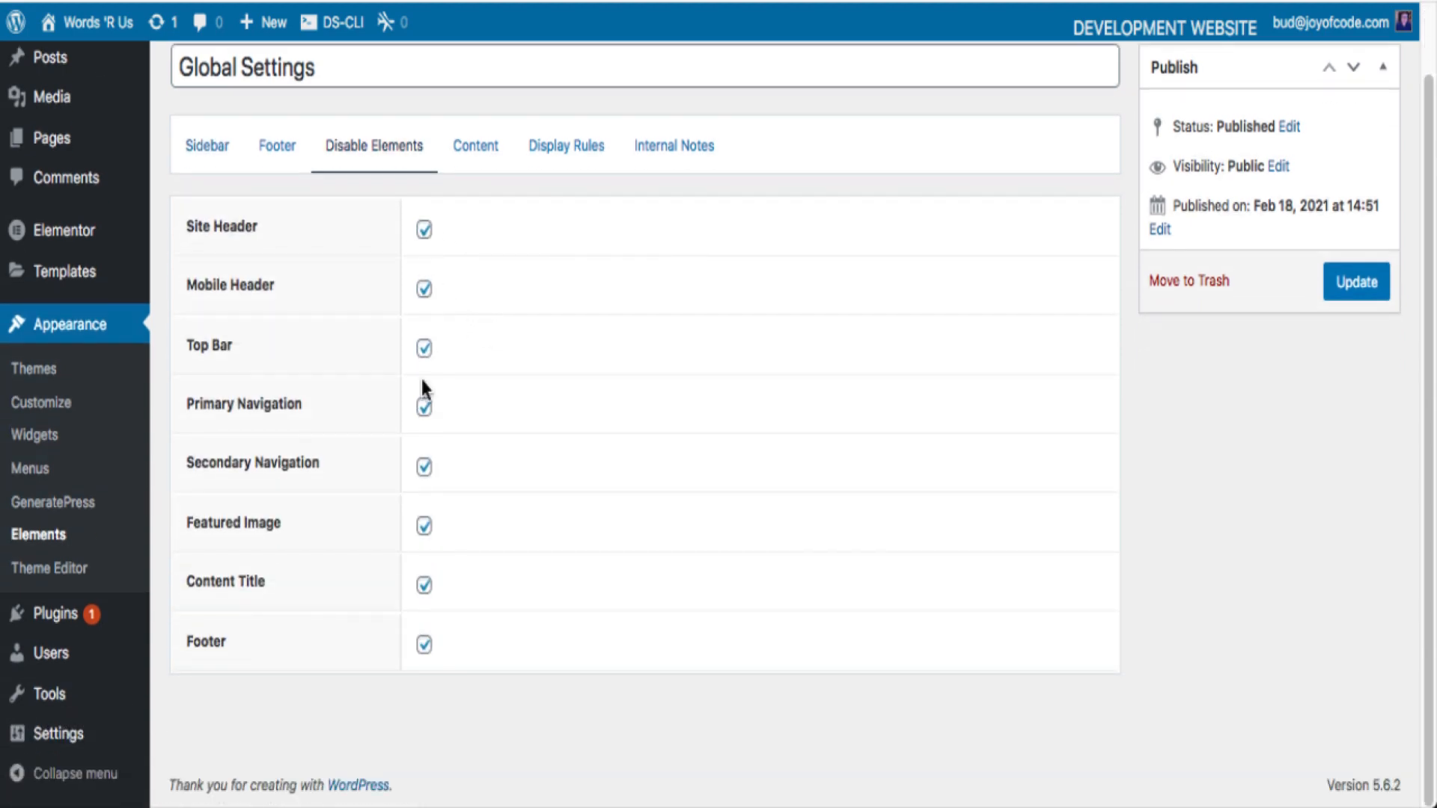
scroll(415, 616, up, 2)
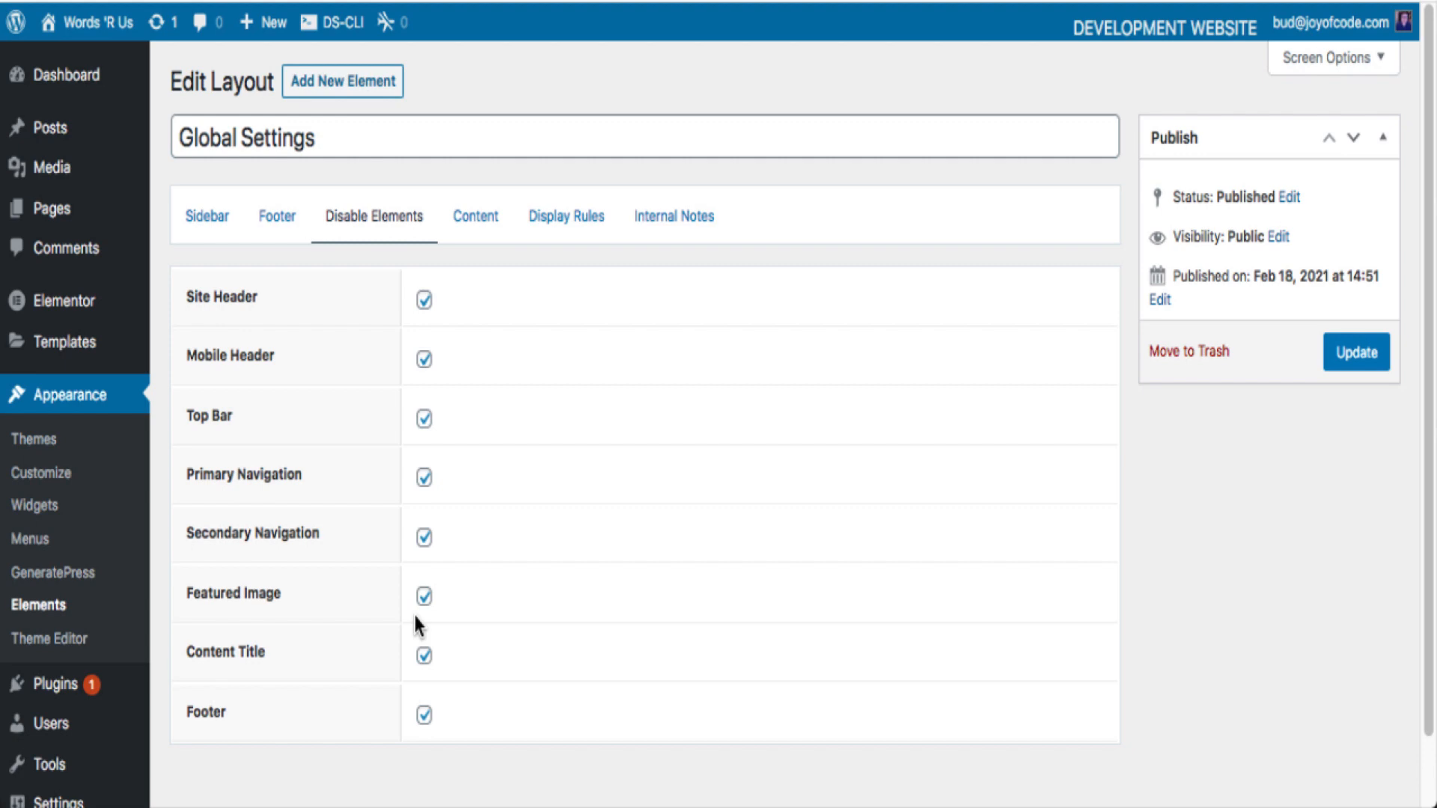
click(571, 229)
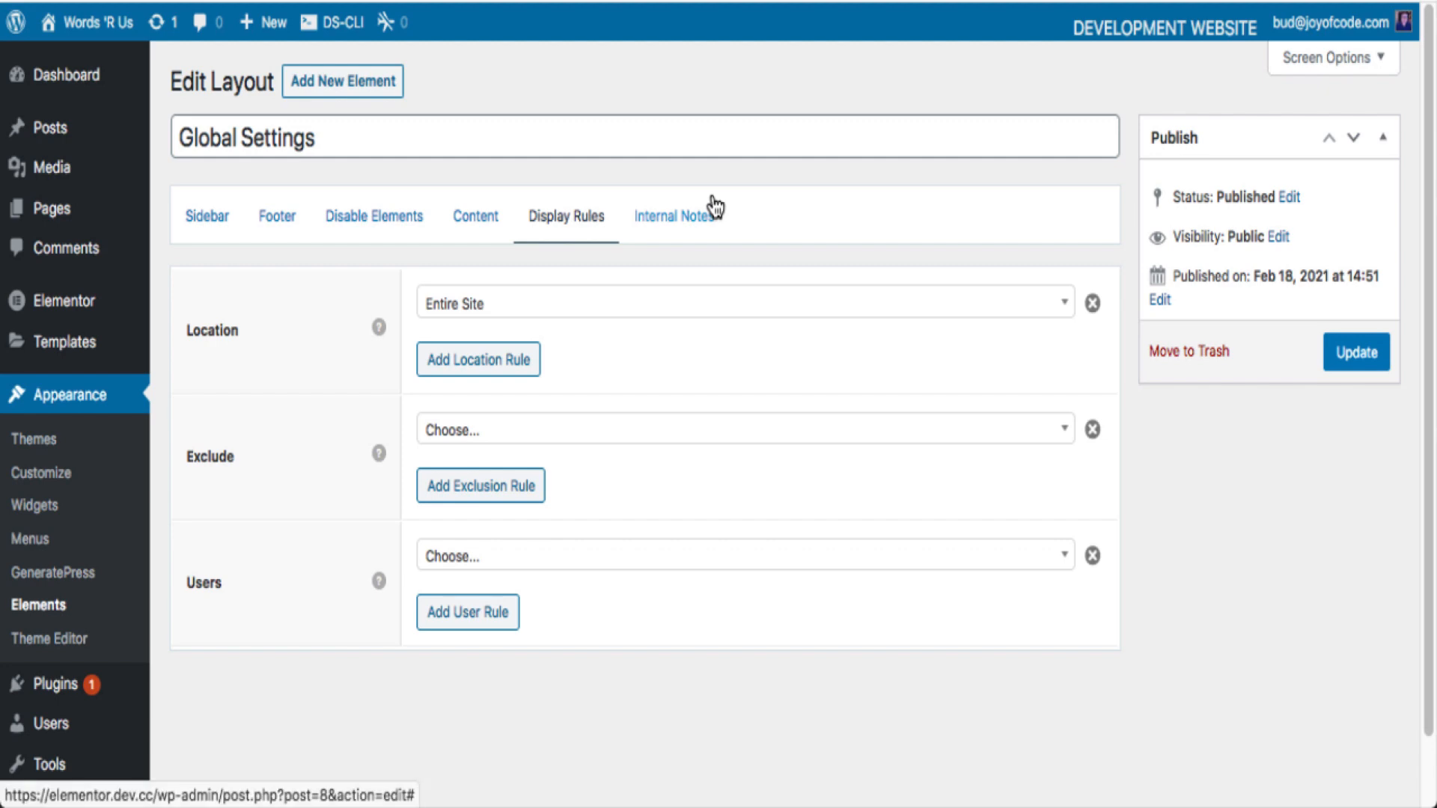
Check the Disable Default Colors and Disable Default Fonts options in Elementor's general settings.
mouse_move(134, 307)
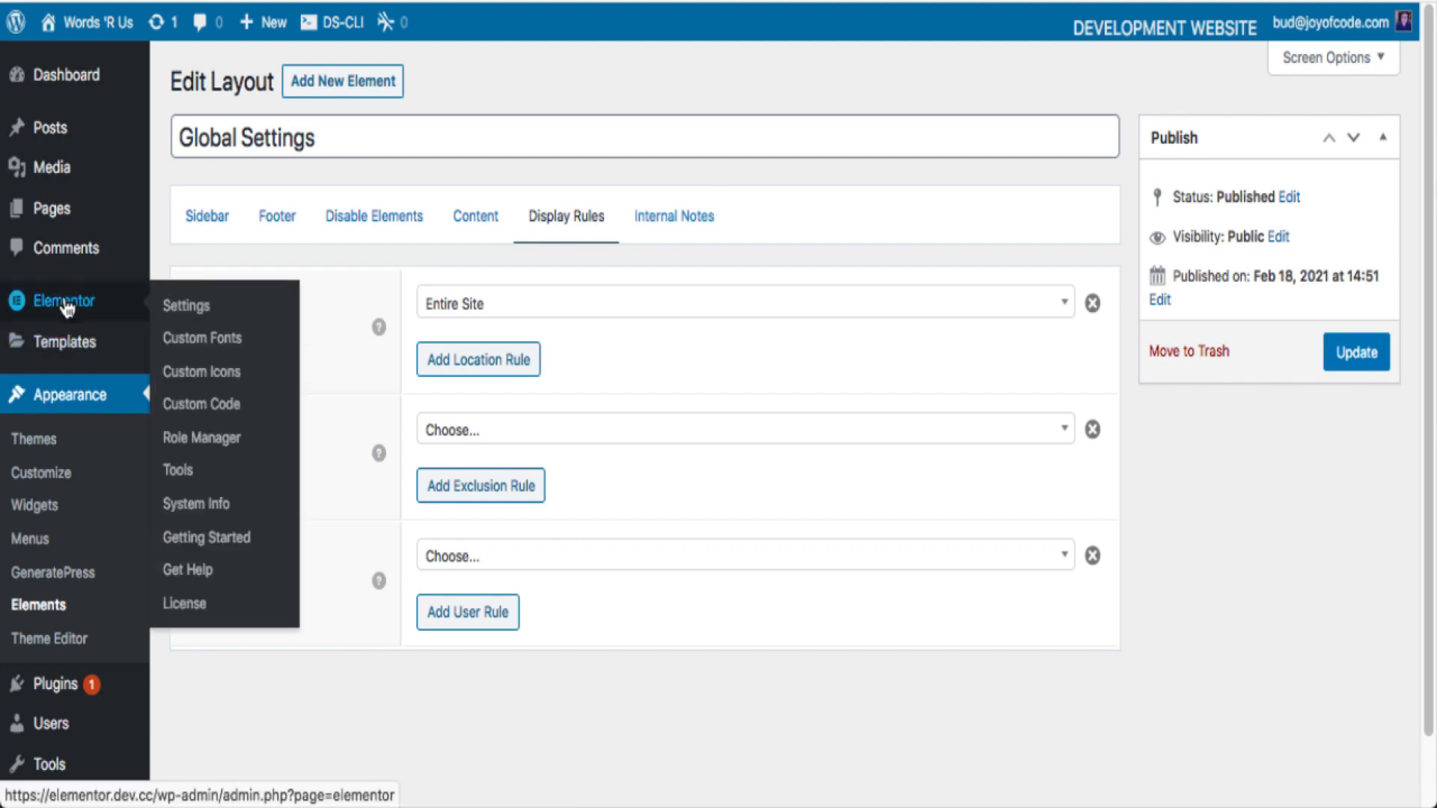
click(188, 307)
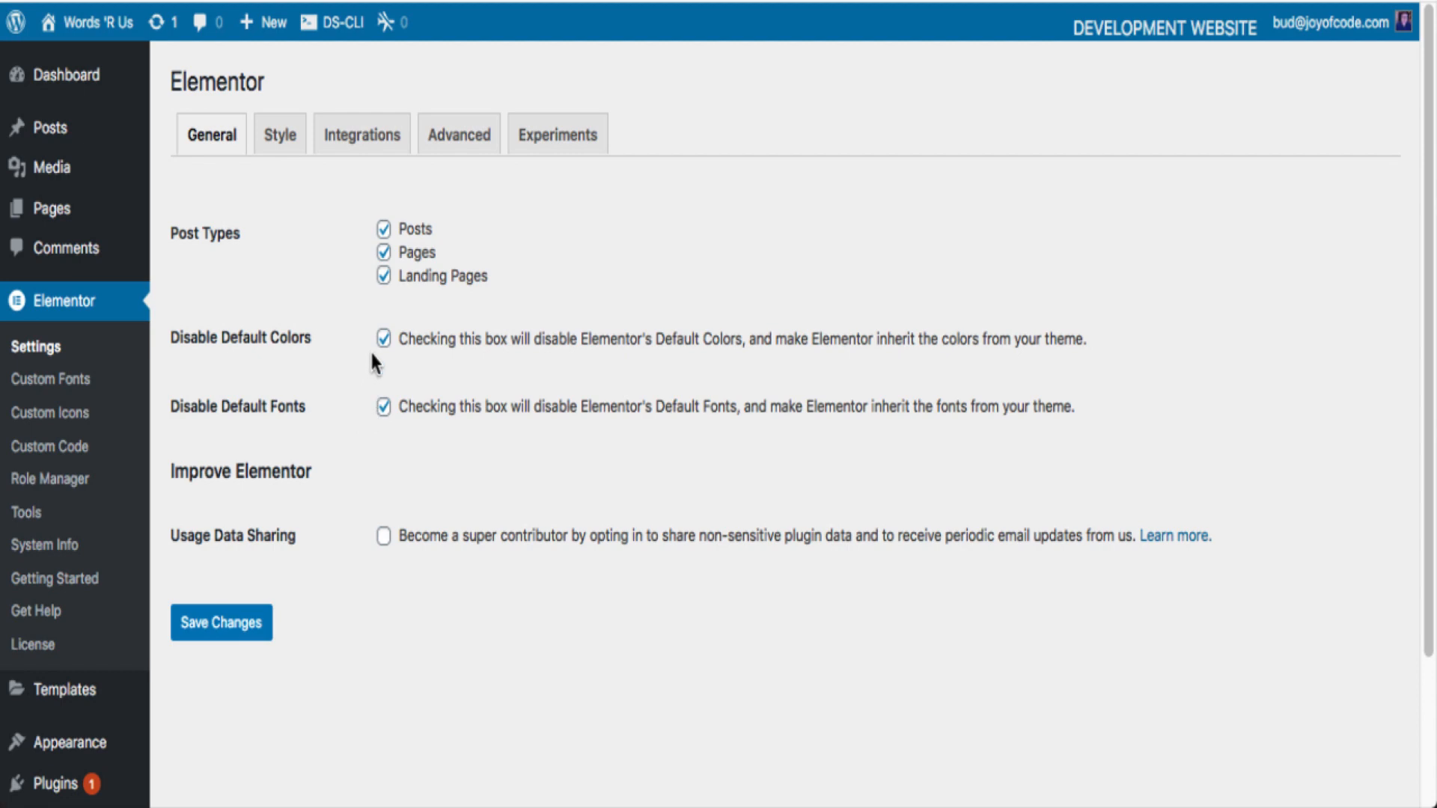
click(381, 401)
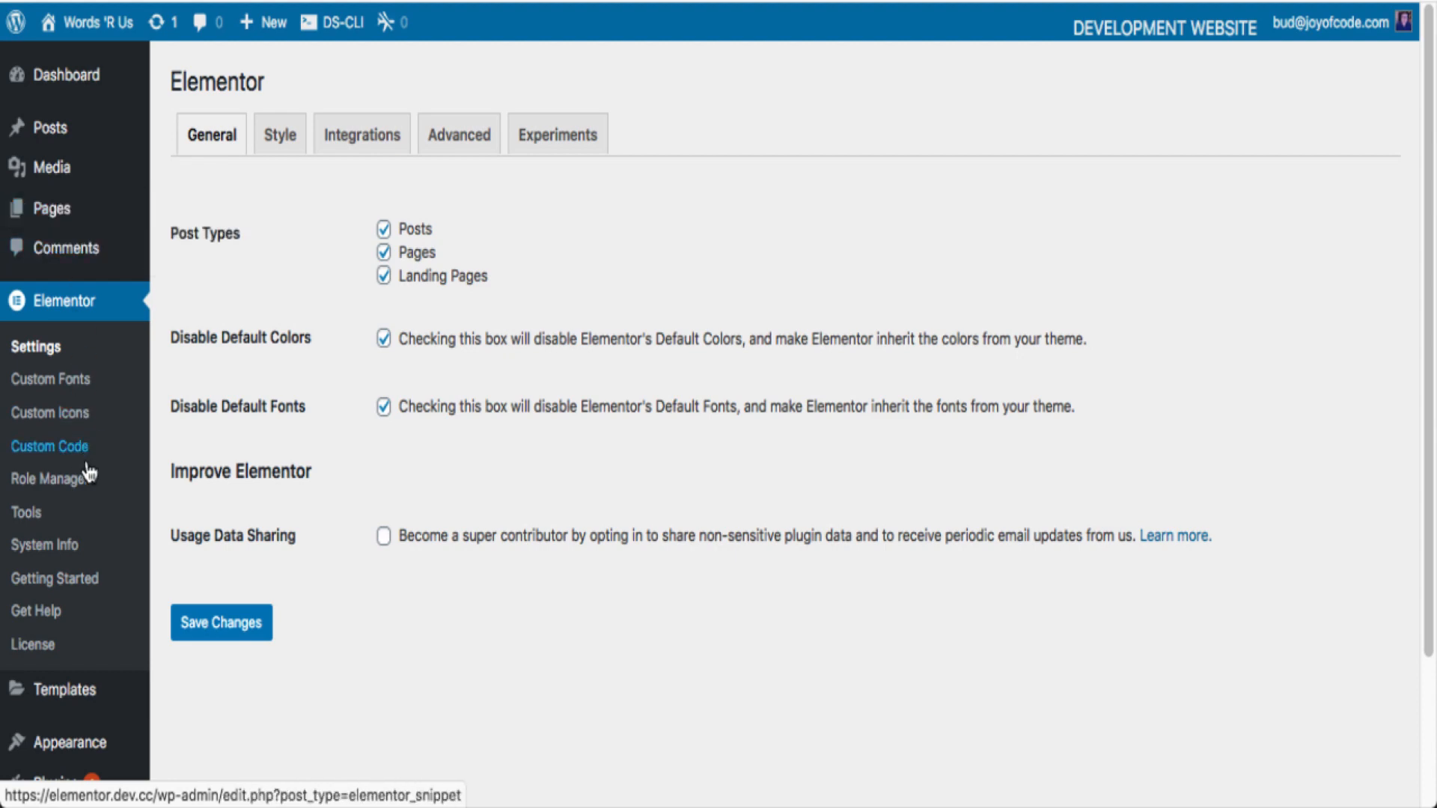
Review the Top Nav menu's structure and its display location in the site's menu settings.
scroll(103, 519, down, 5)
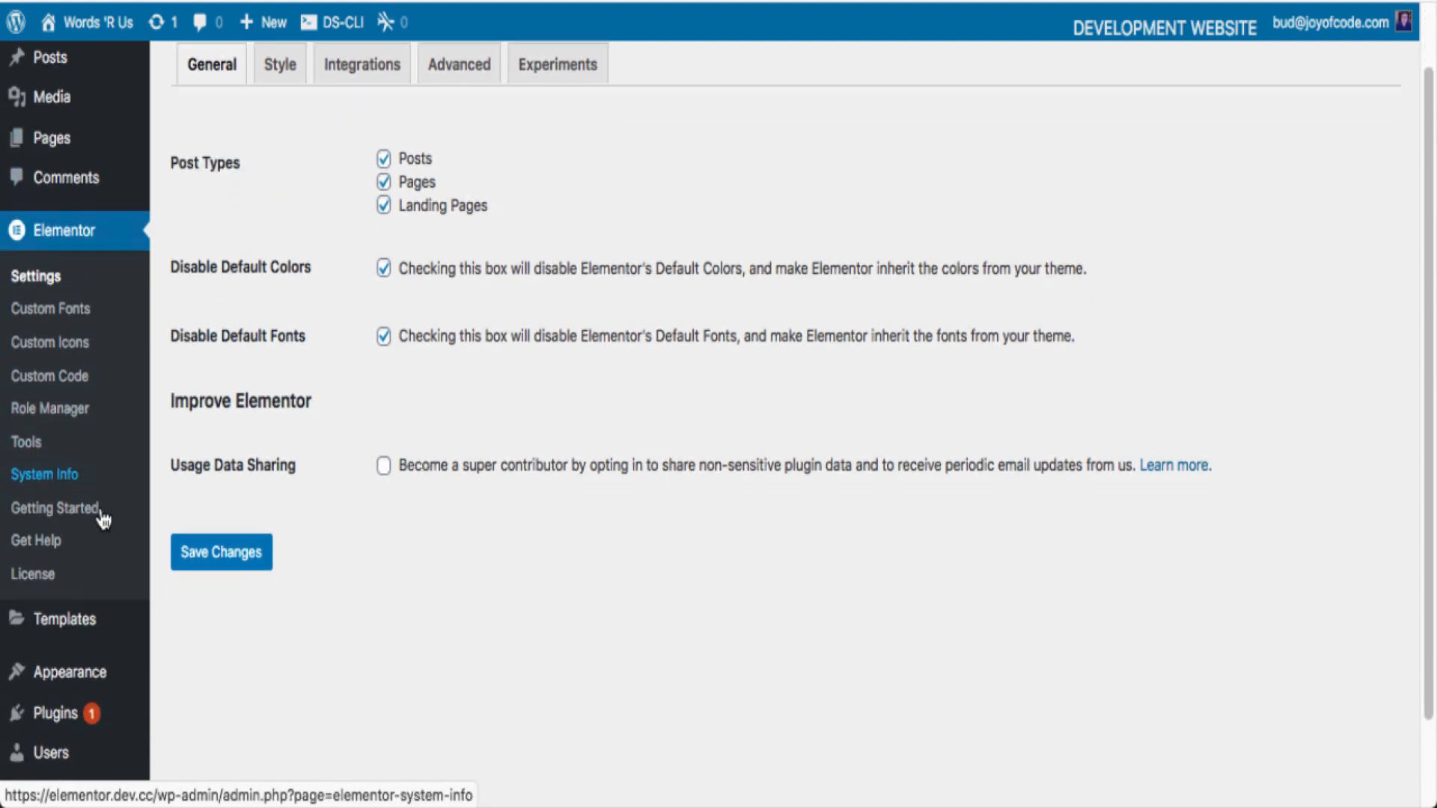
scroll(104, 519, up, 4)
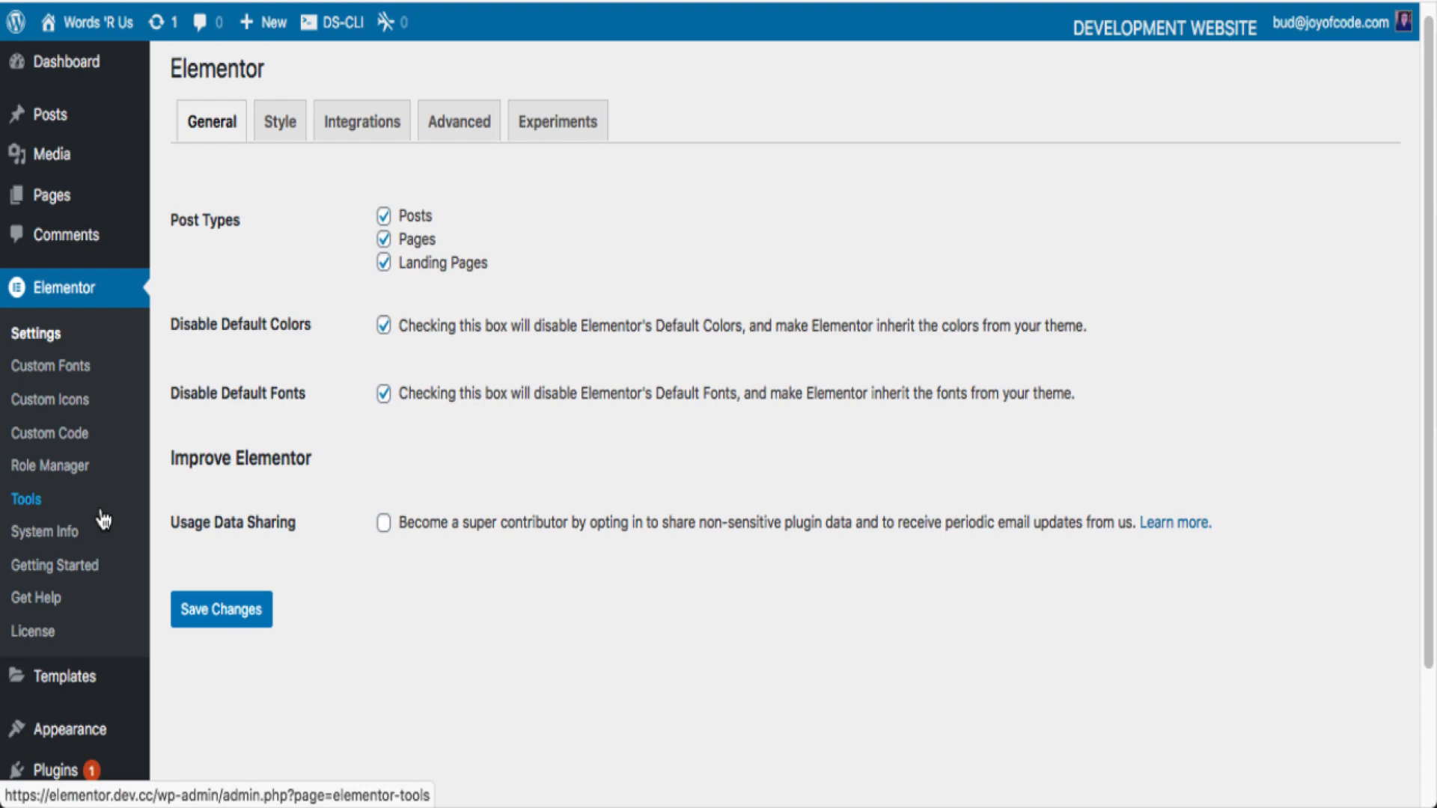
scroll(104, 519, down, 4)
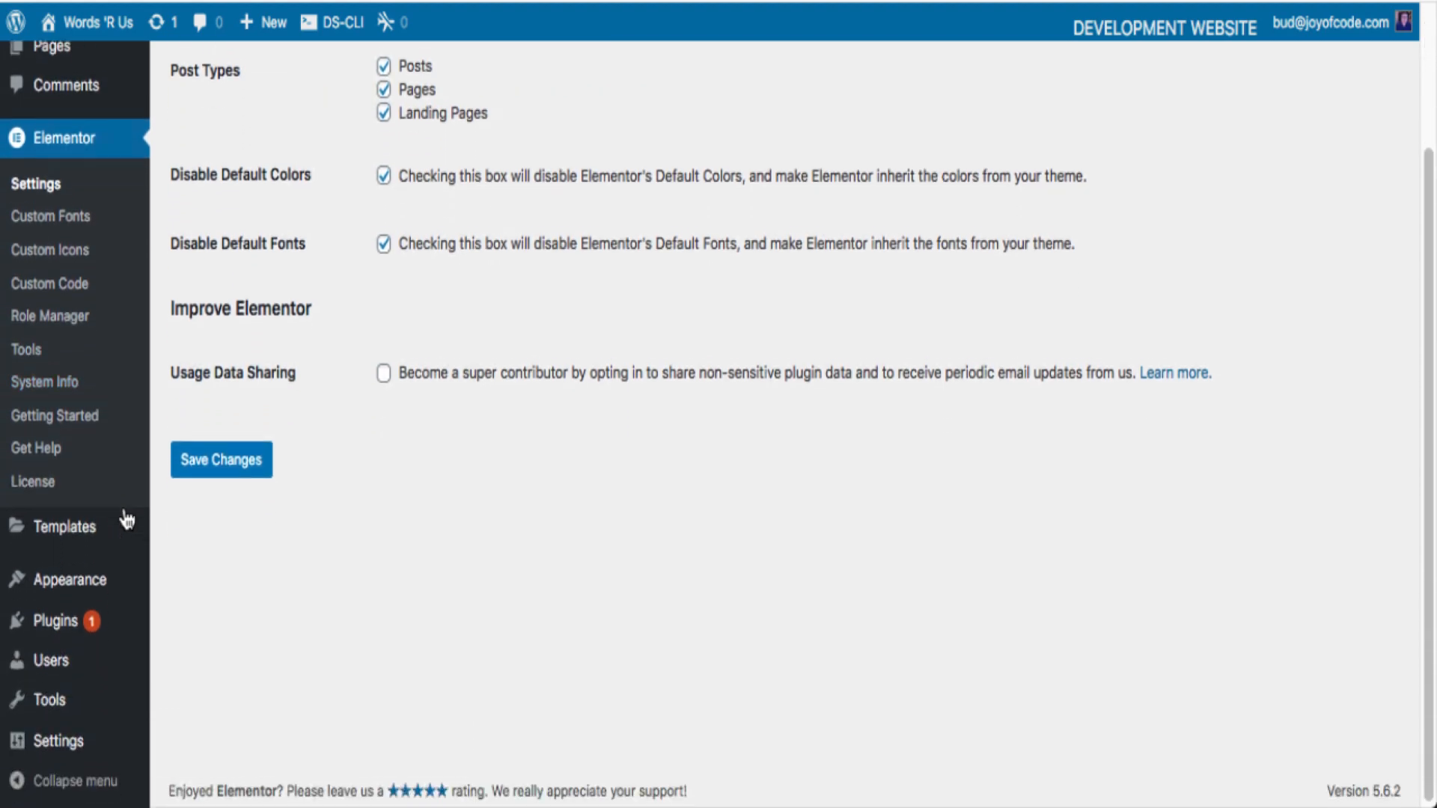
mouse_move(90, 579)
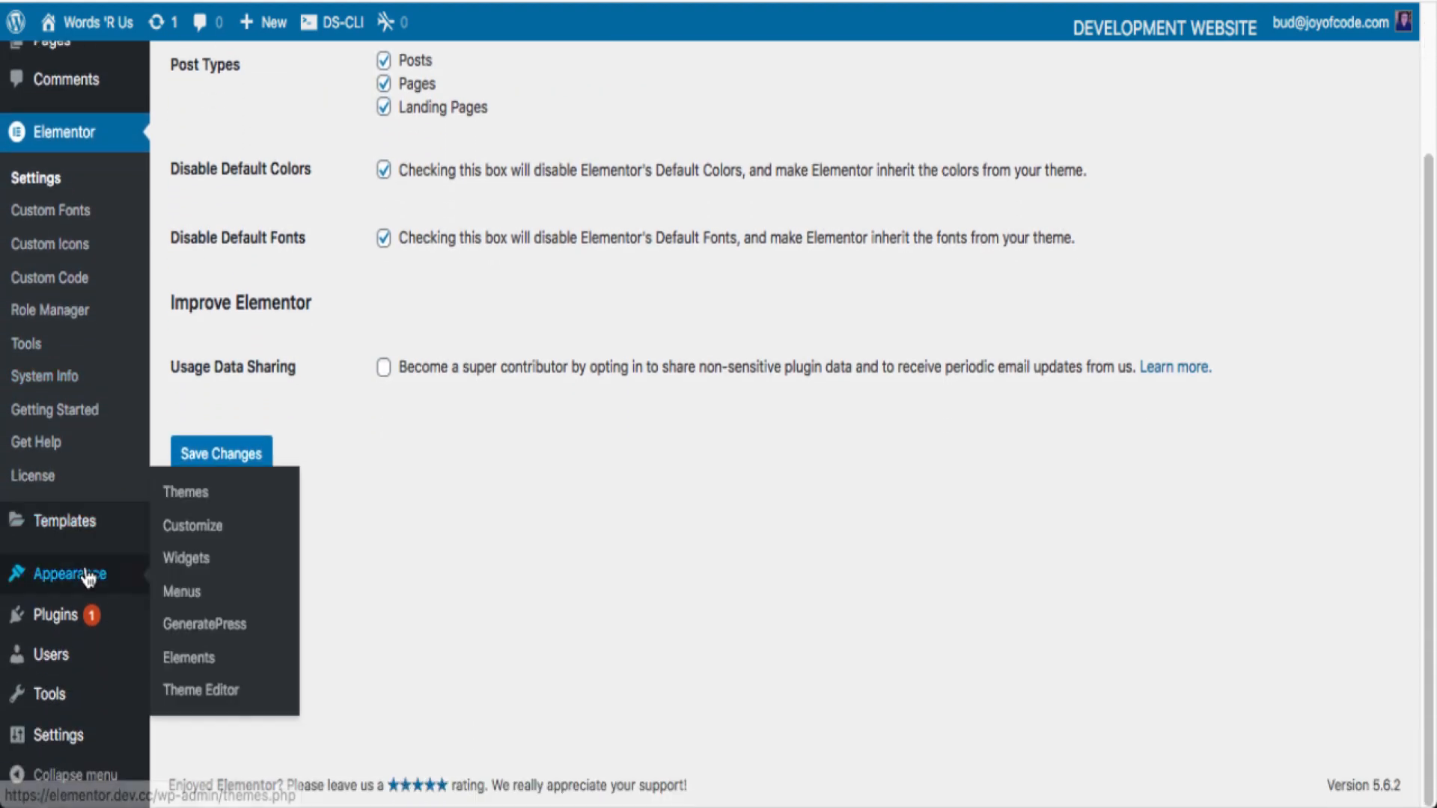
click(200, 584)
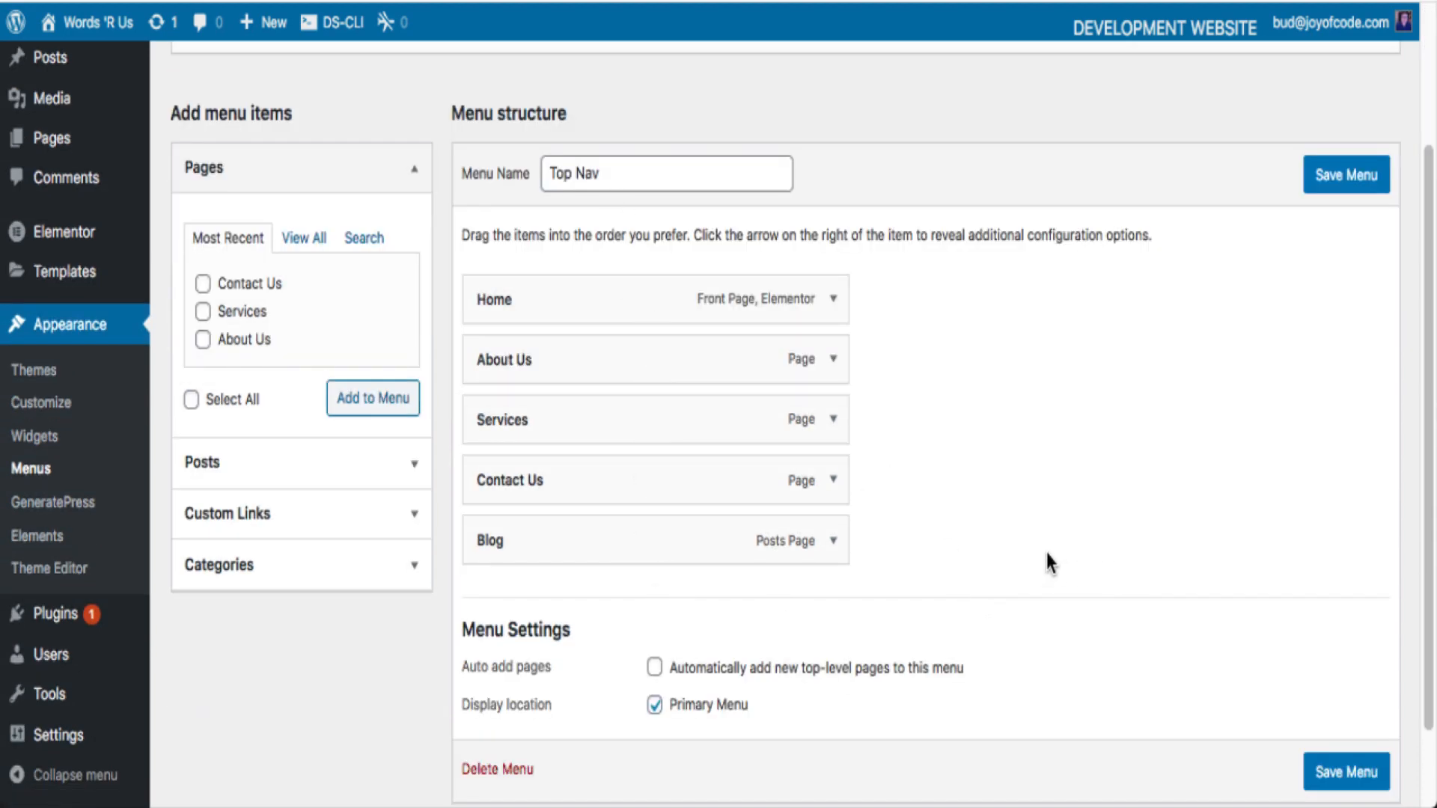
scroll(1046, 554, up, 3)
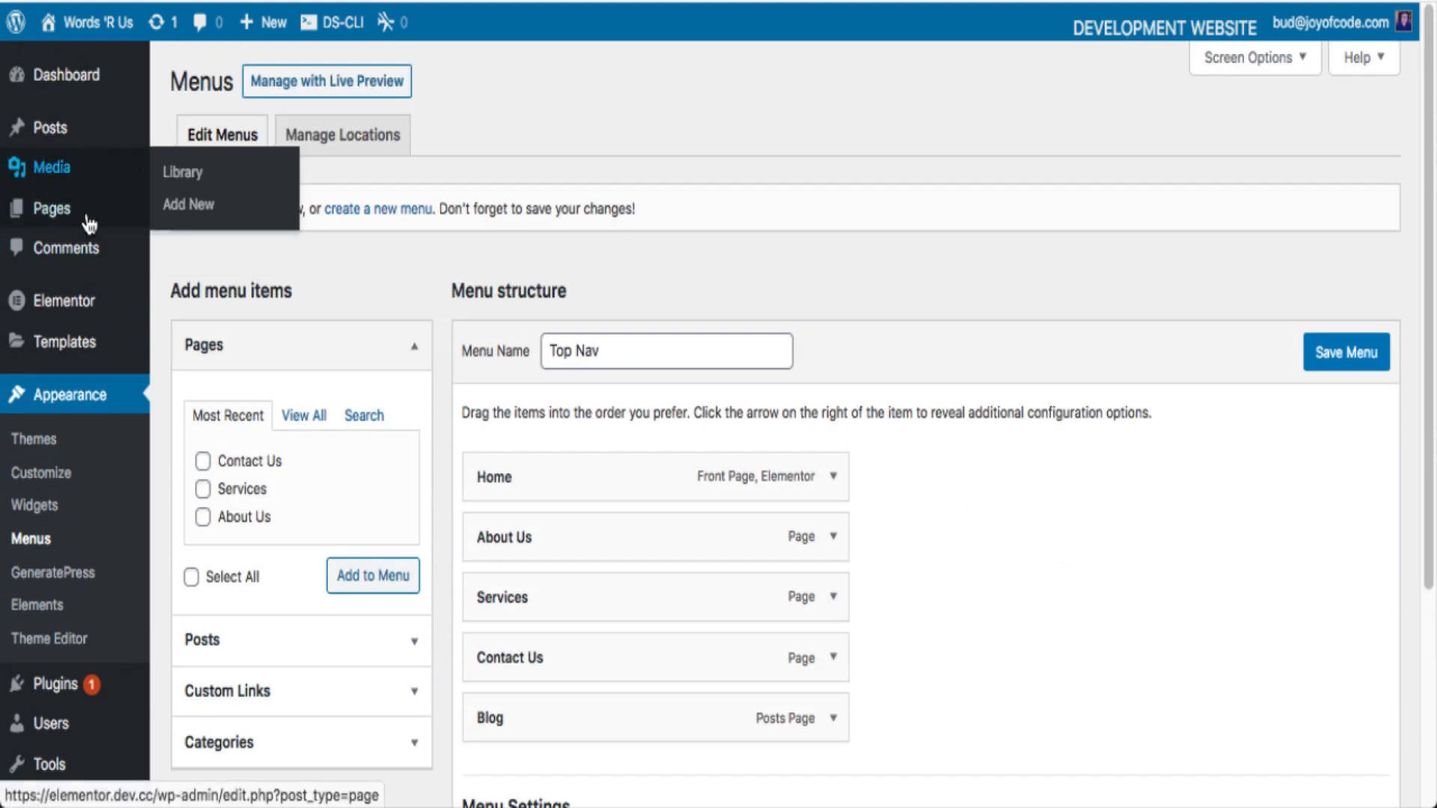
Open the Home page from the list of all pages for editing with Elementor.
mouse_move(99, 224)
click(199, 217)
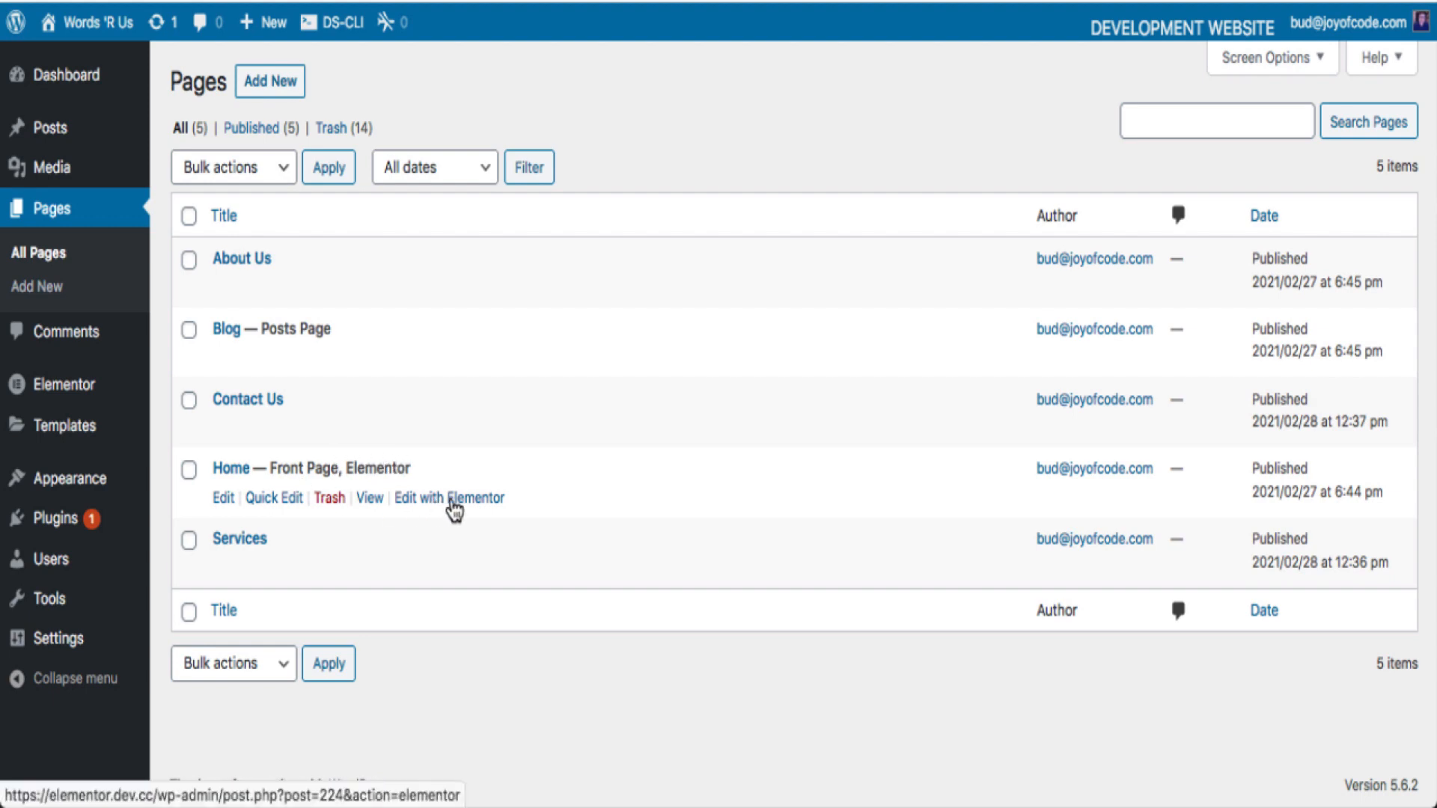
click(453, 501)
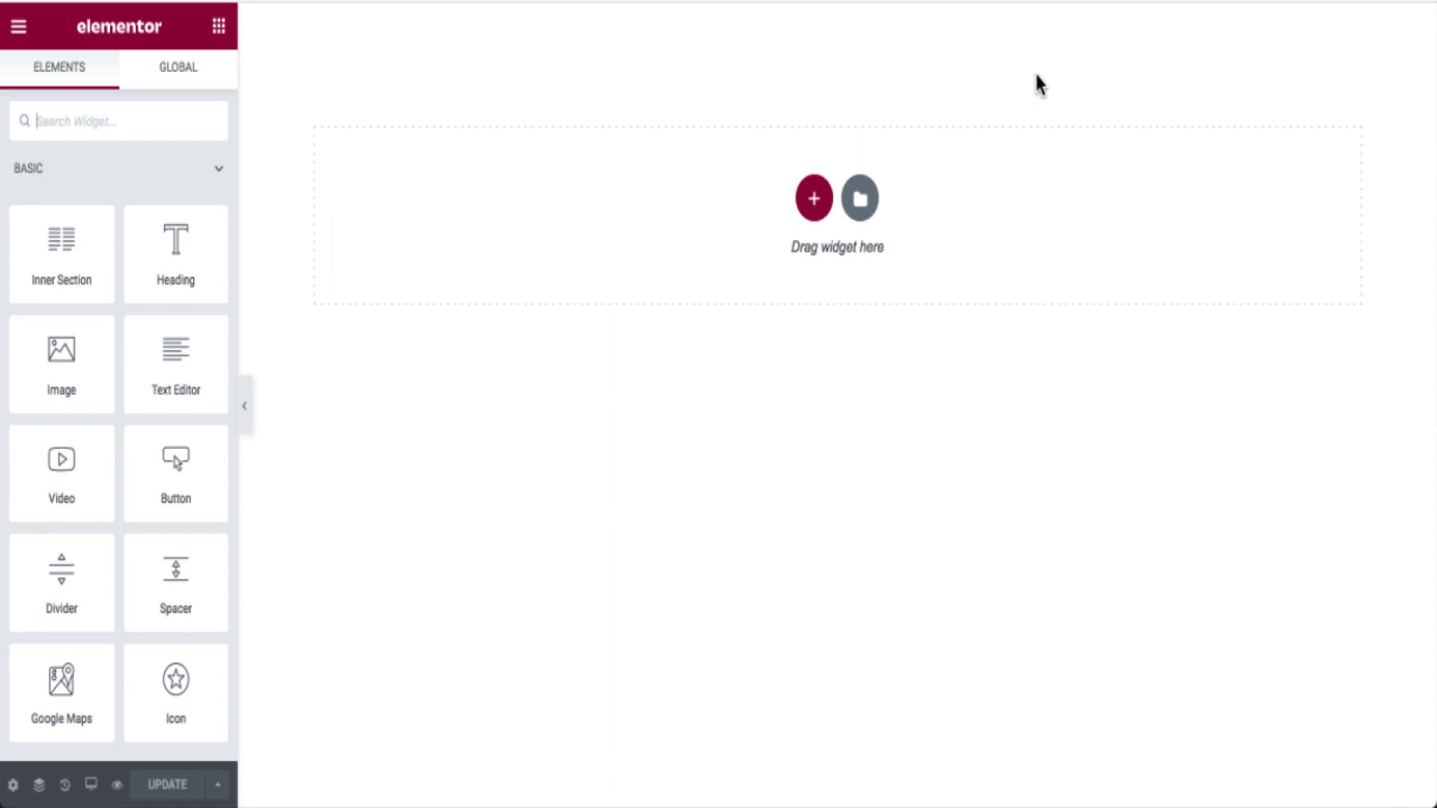
Open the template library and browse the available full-page templates.
click(861, 200)
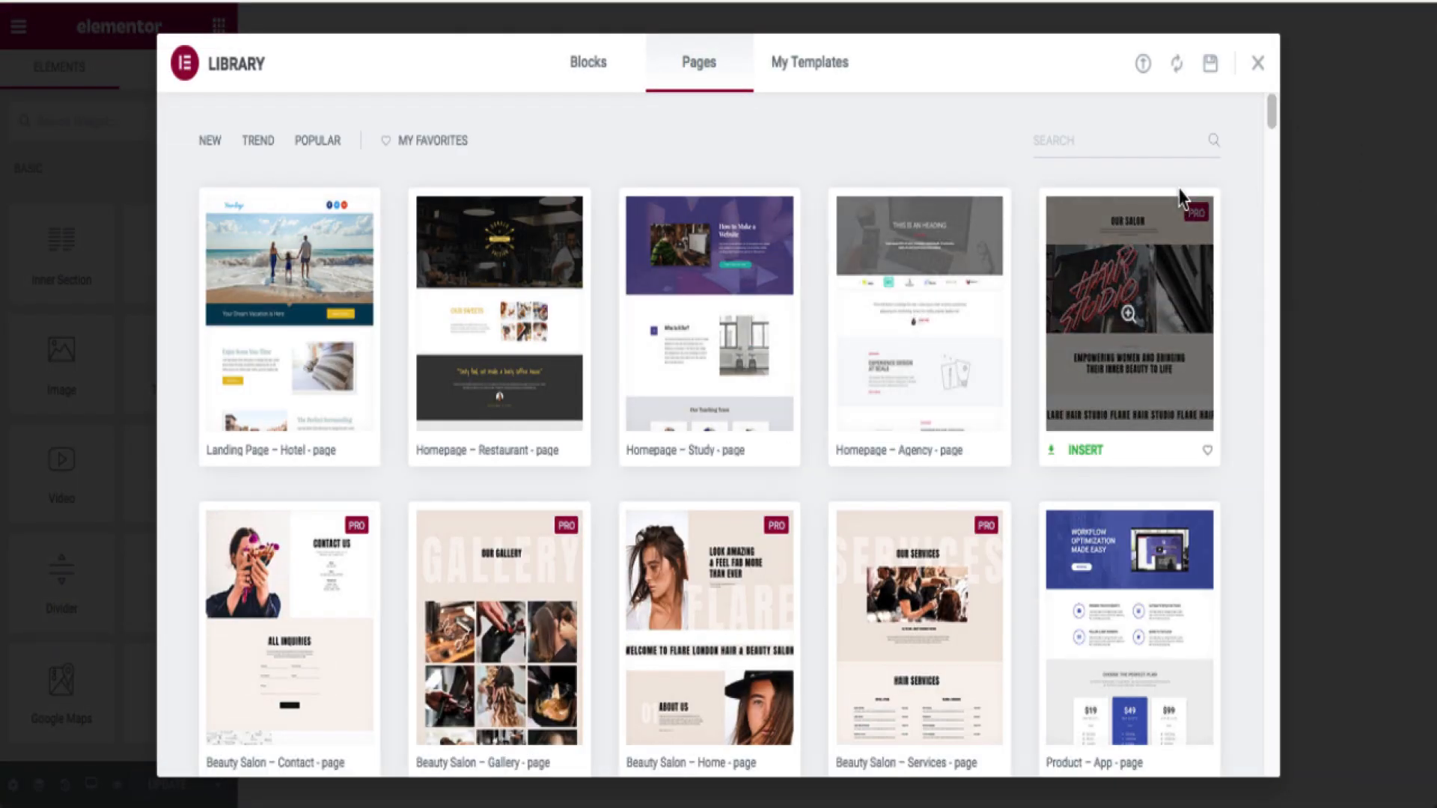
scroll(1180, 199, down, 6)
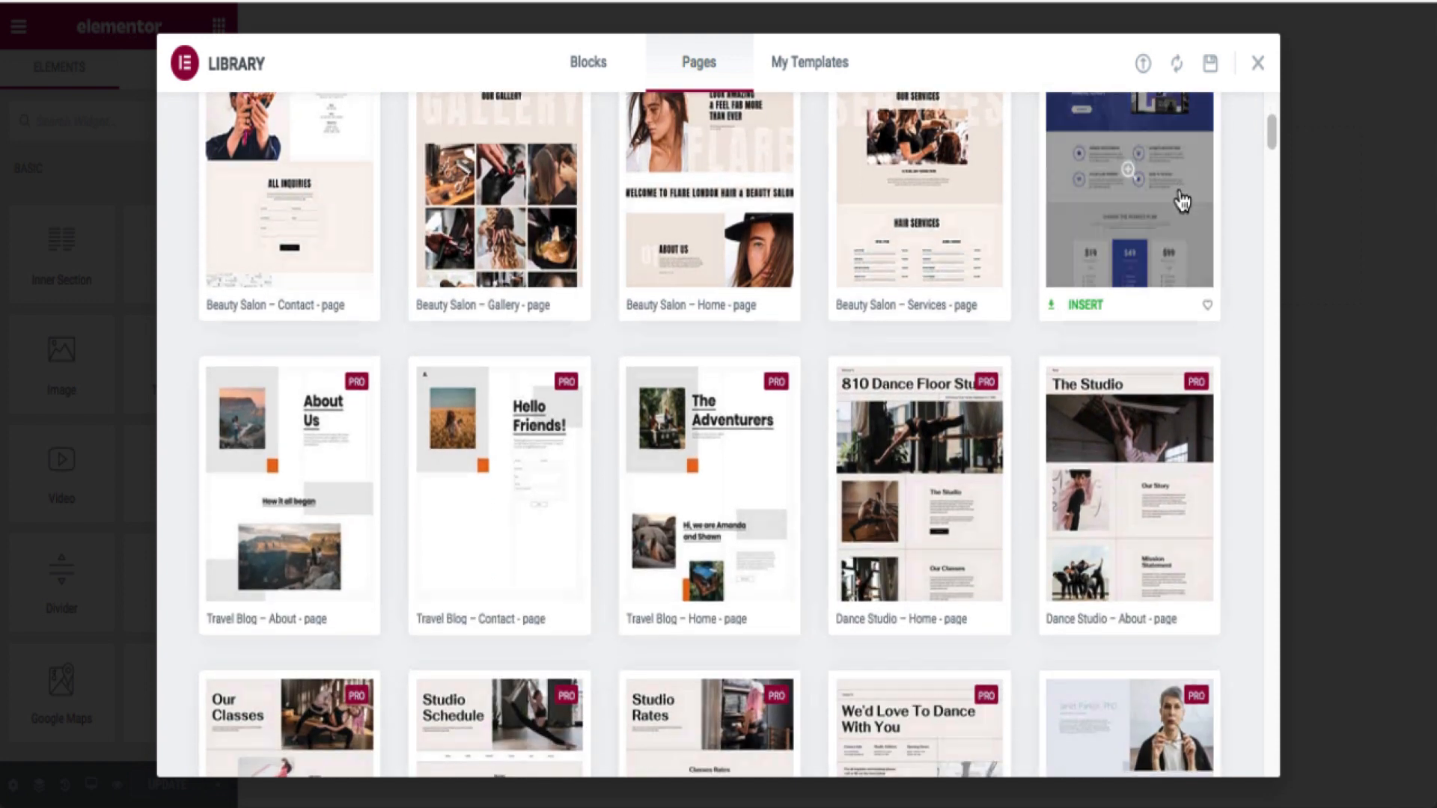
scroll(1180, 199, down, 2)
scroll(1075, 343, down, 2)
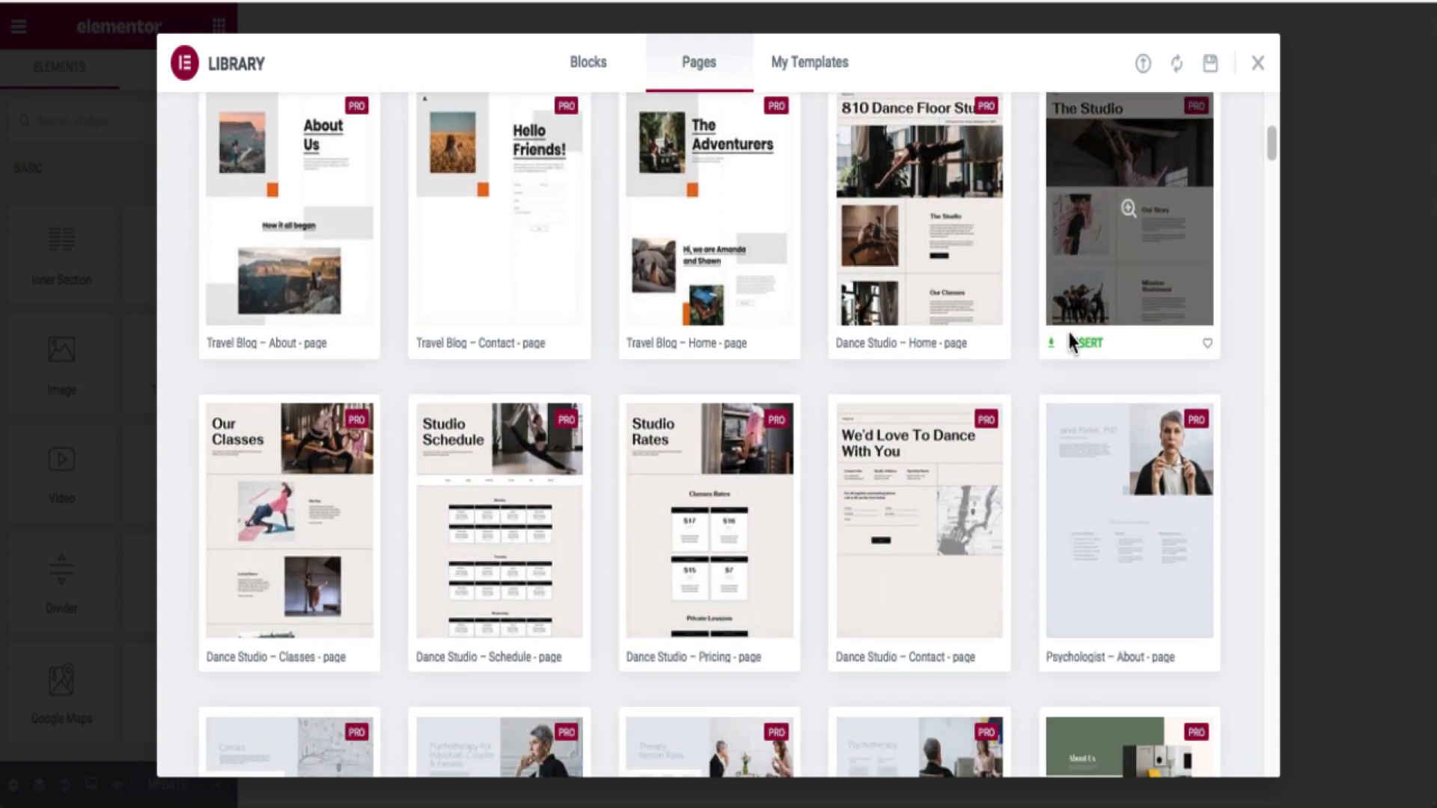
scroll(1069, 338, down, 2)
scroll(1069, 338, down, 2)
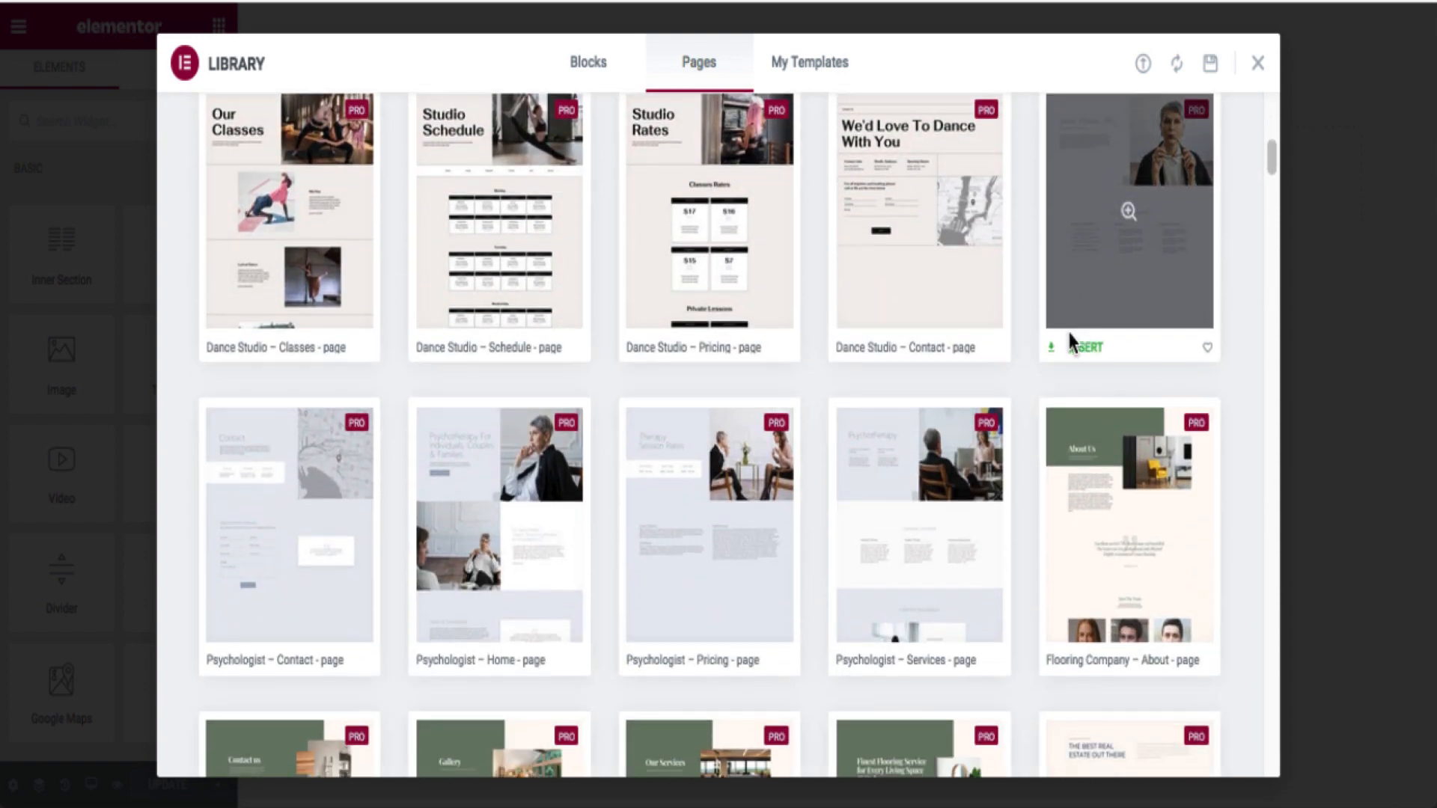
scroll(1068, 336, up, 14)
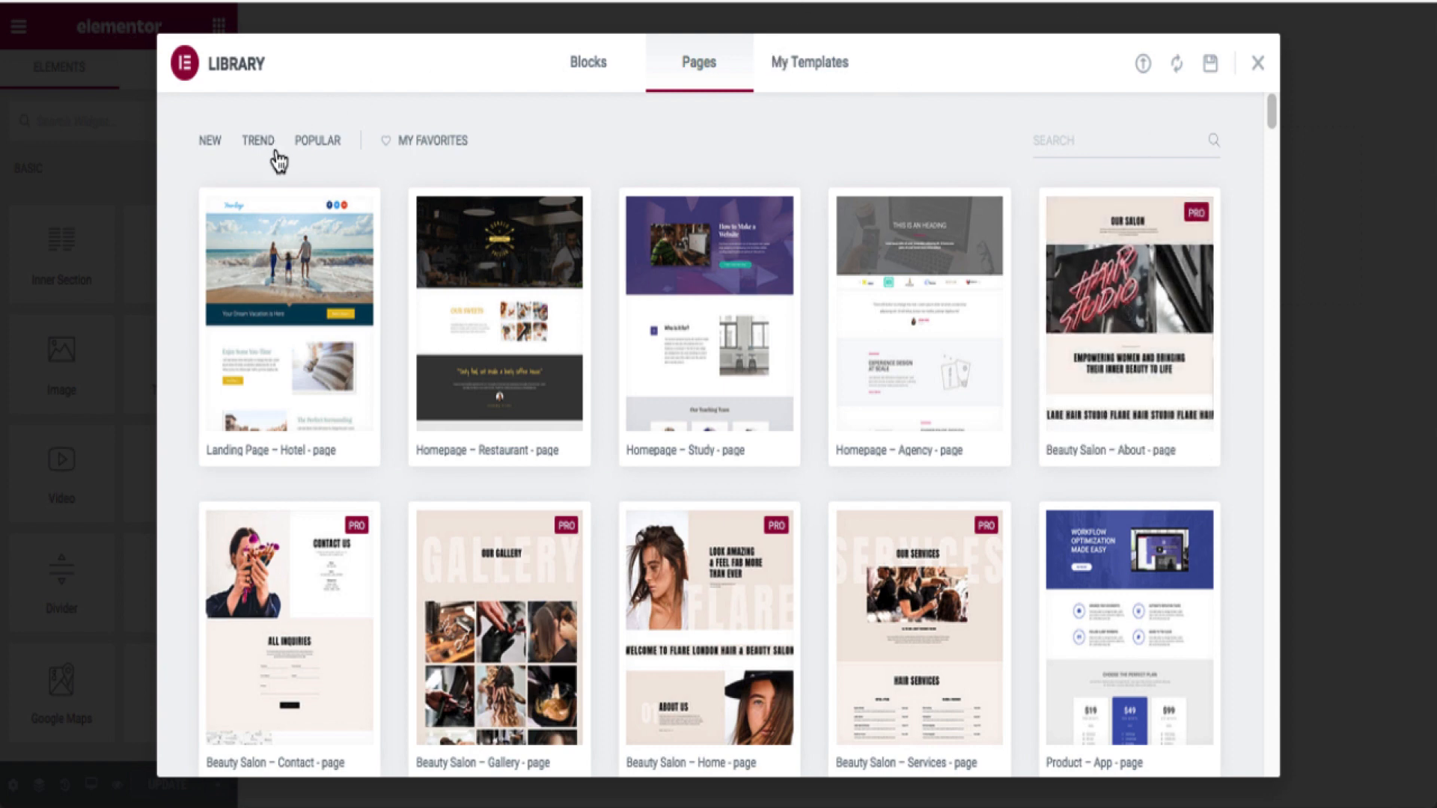
Insert the favorited Homepage – Copywriter page template, importing its document settings as well.
click(425, 147)
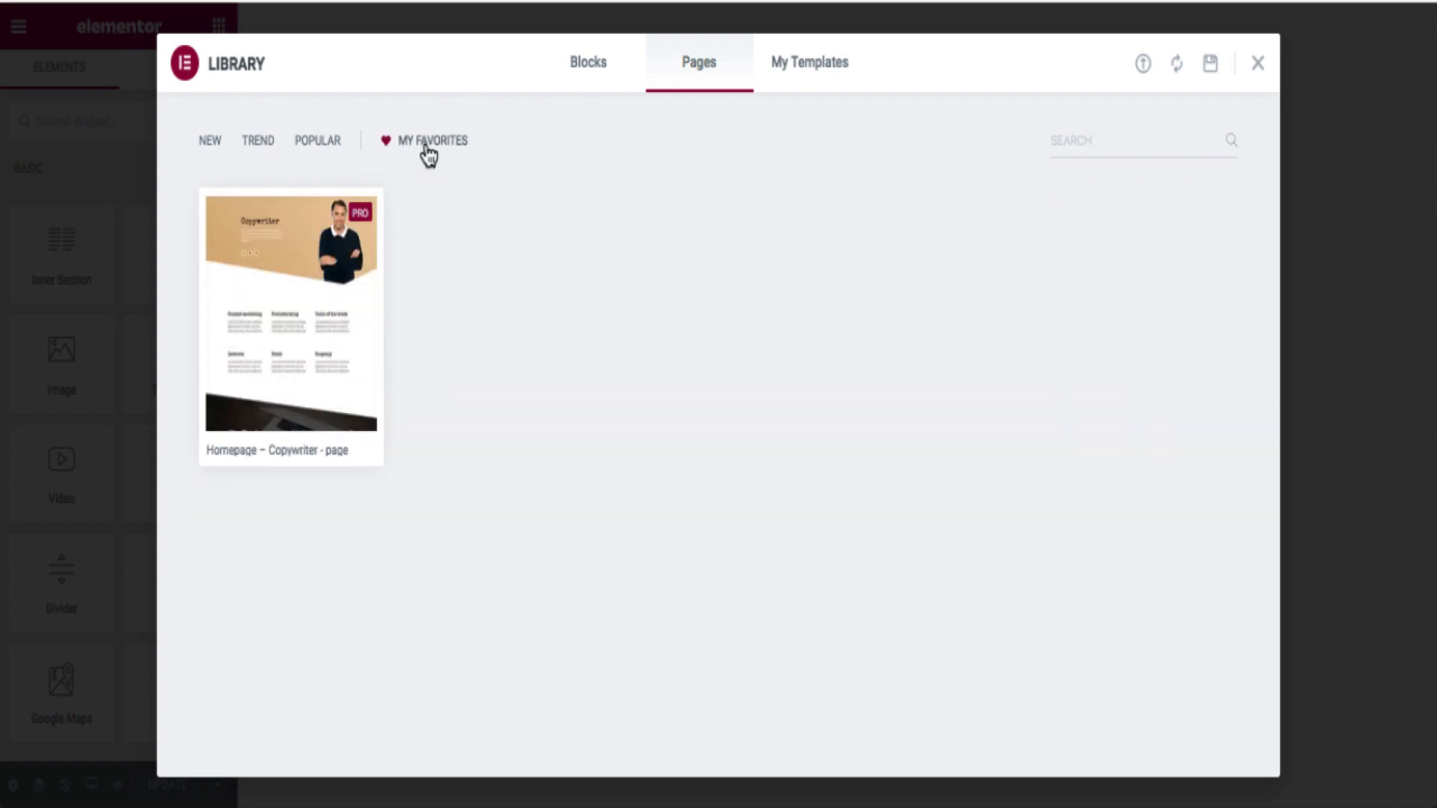
click(281, 309)
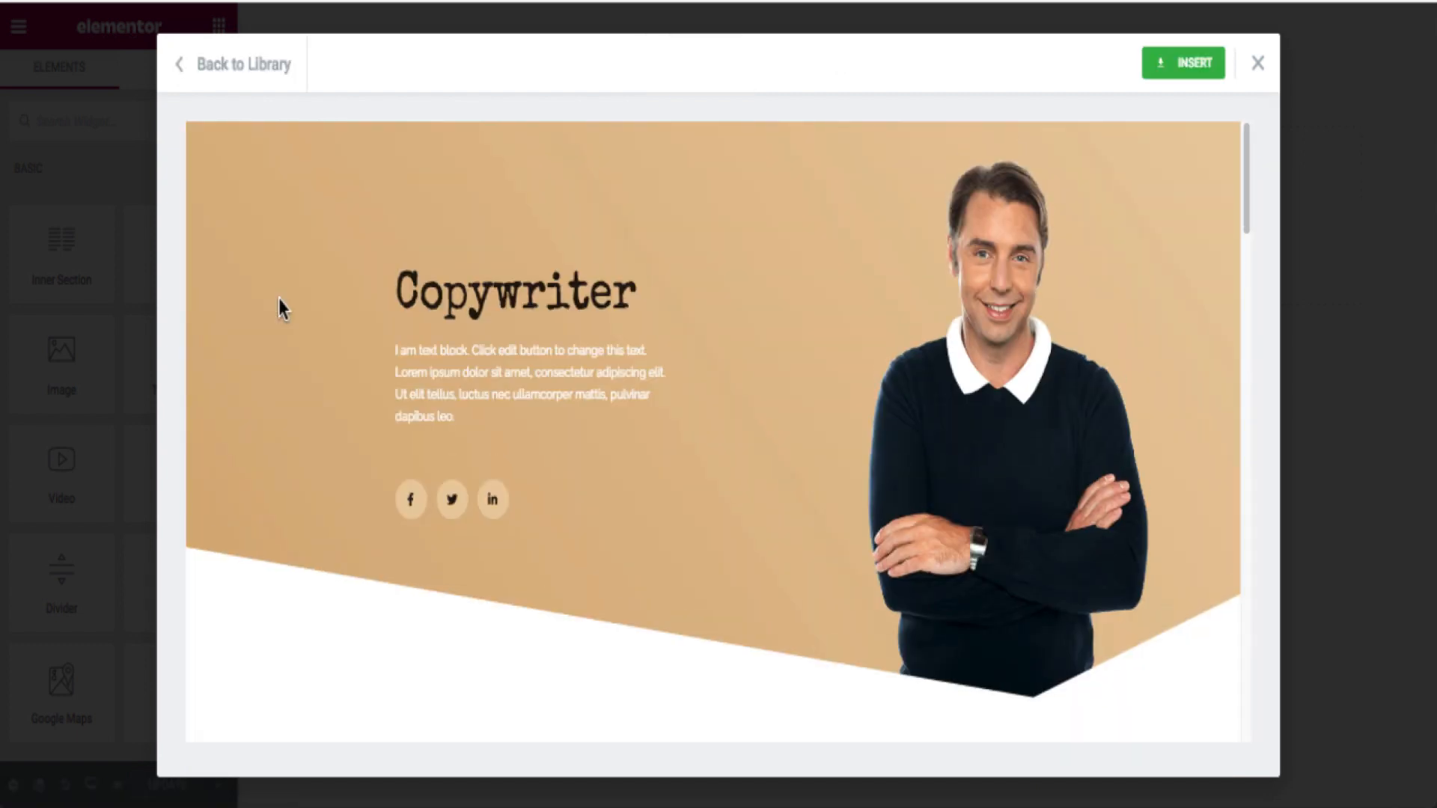
click(1179, 71)
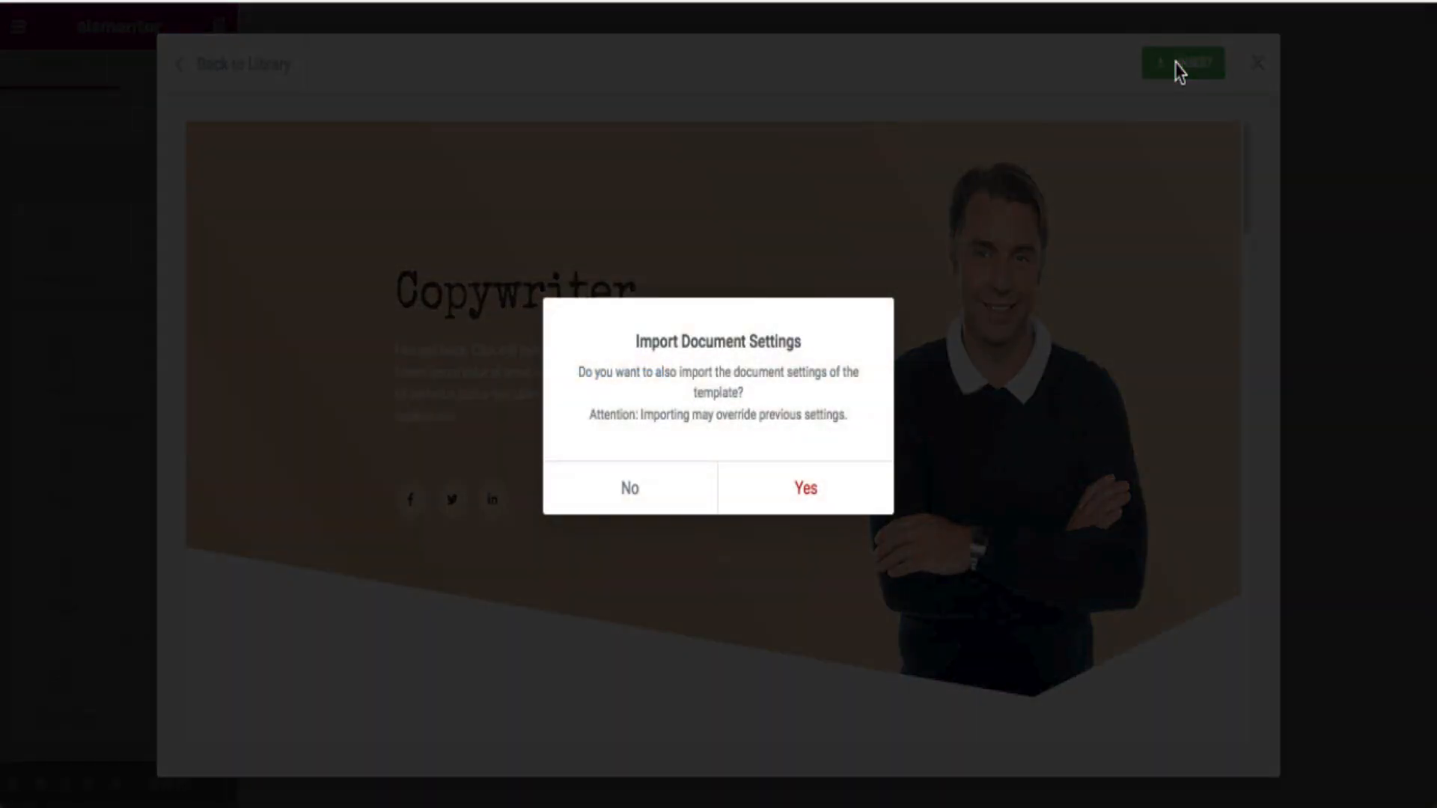
click(810, 479)
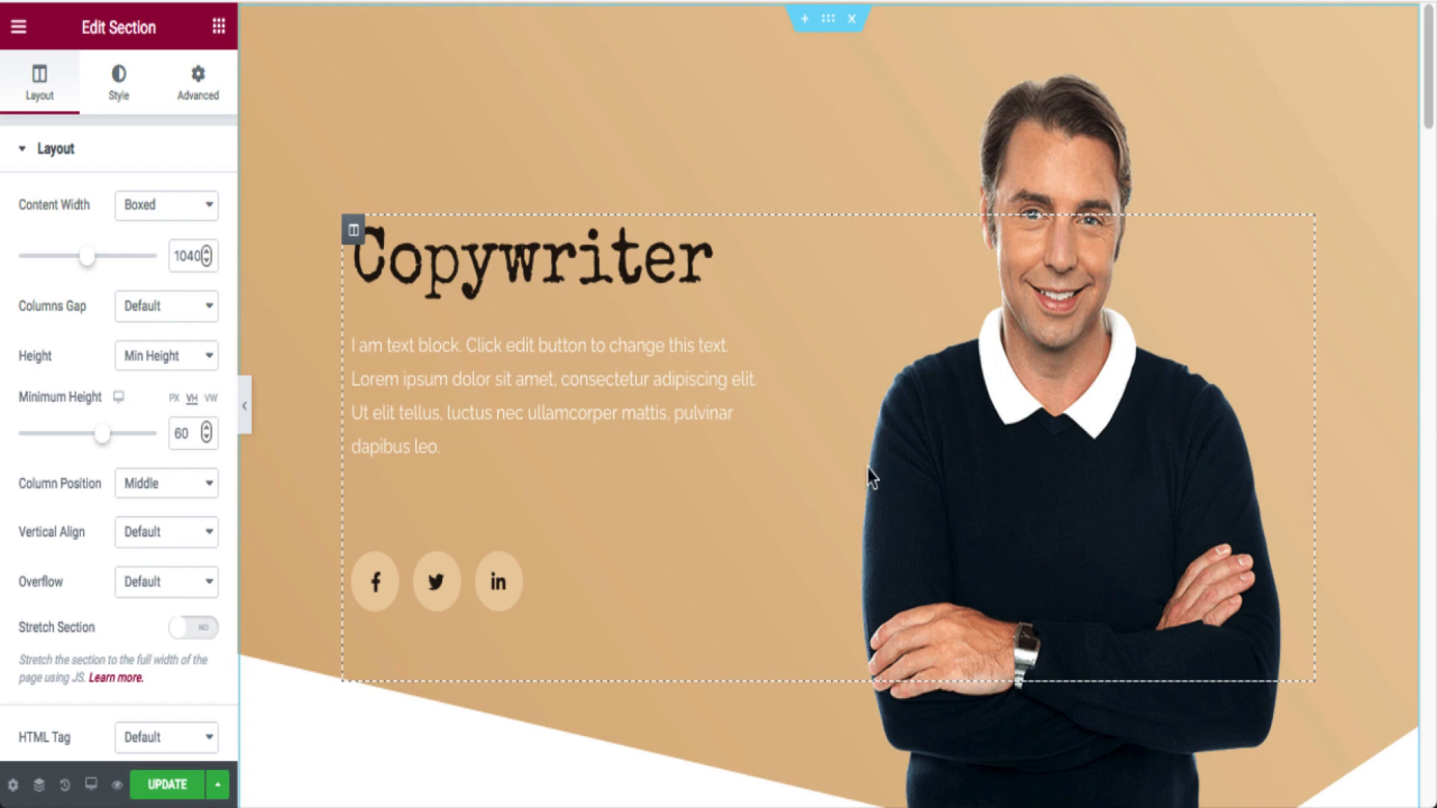
Delete the Lectures/Books/Biograpy section, the My Work section and the quote section from the Home page.
scroll(883, 469, down, 7)
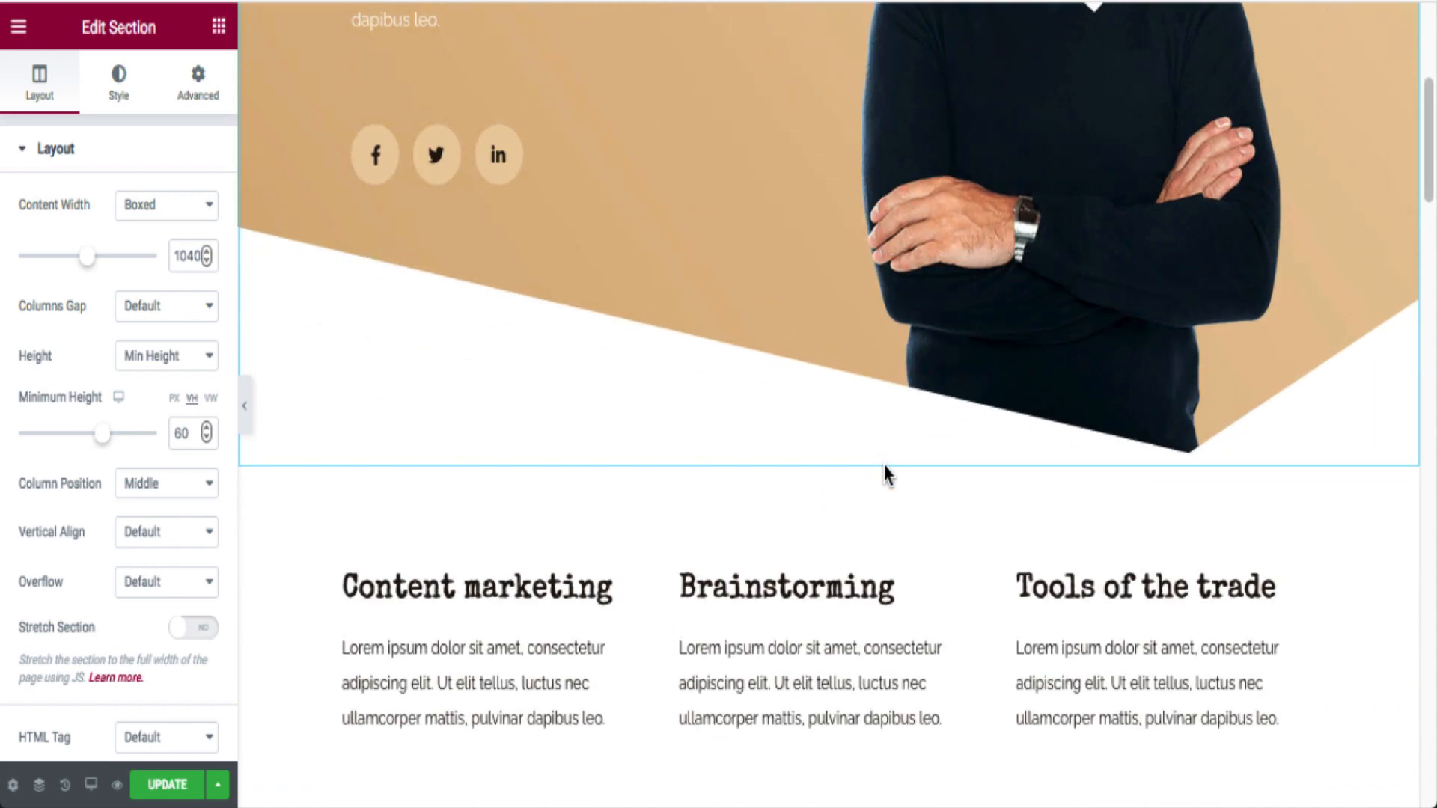
scroll(1004, 449, down, 1)
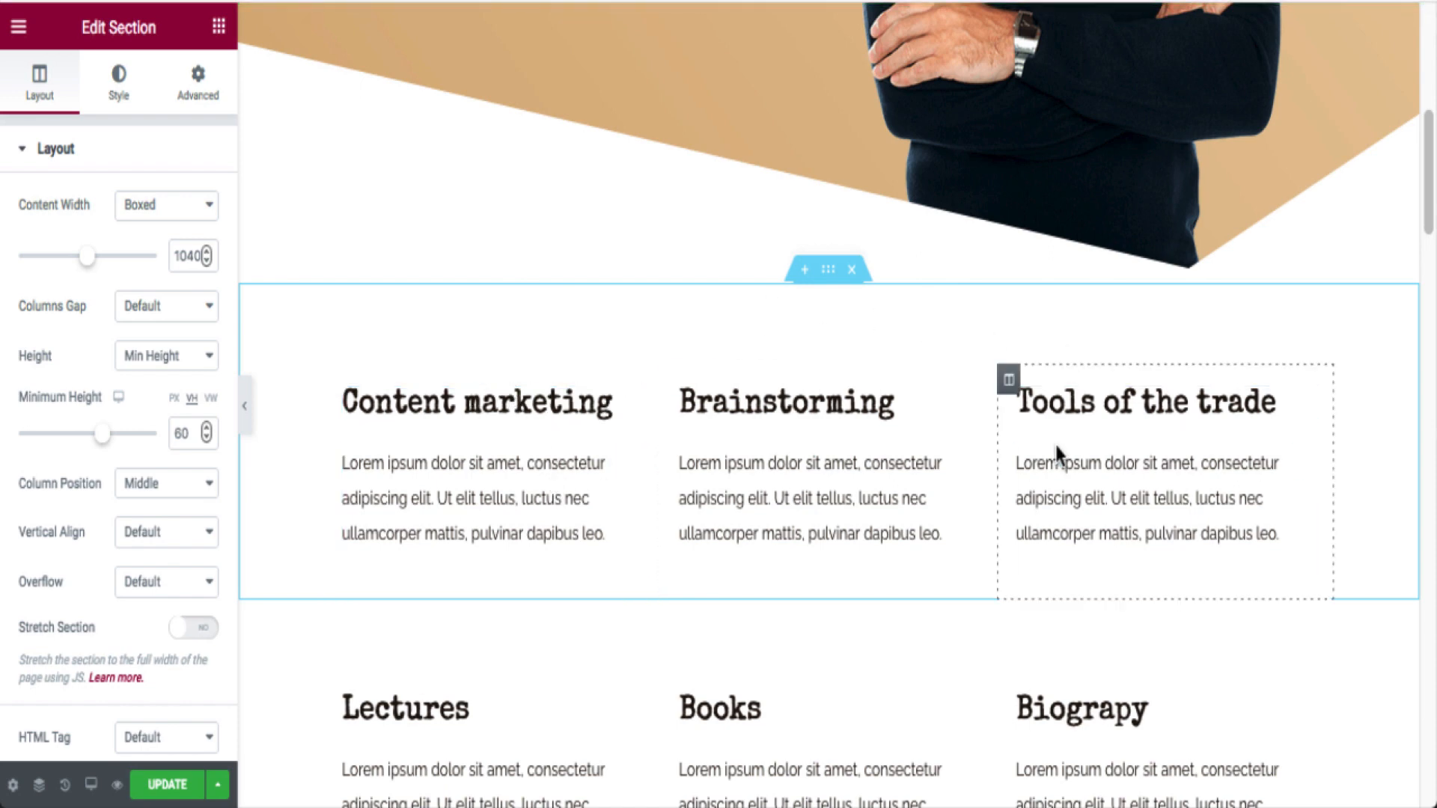
scroll(1055, 448, down, 3)
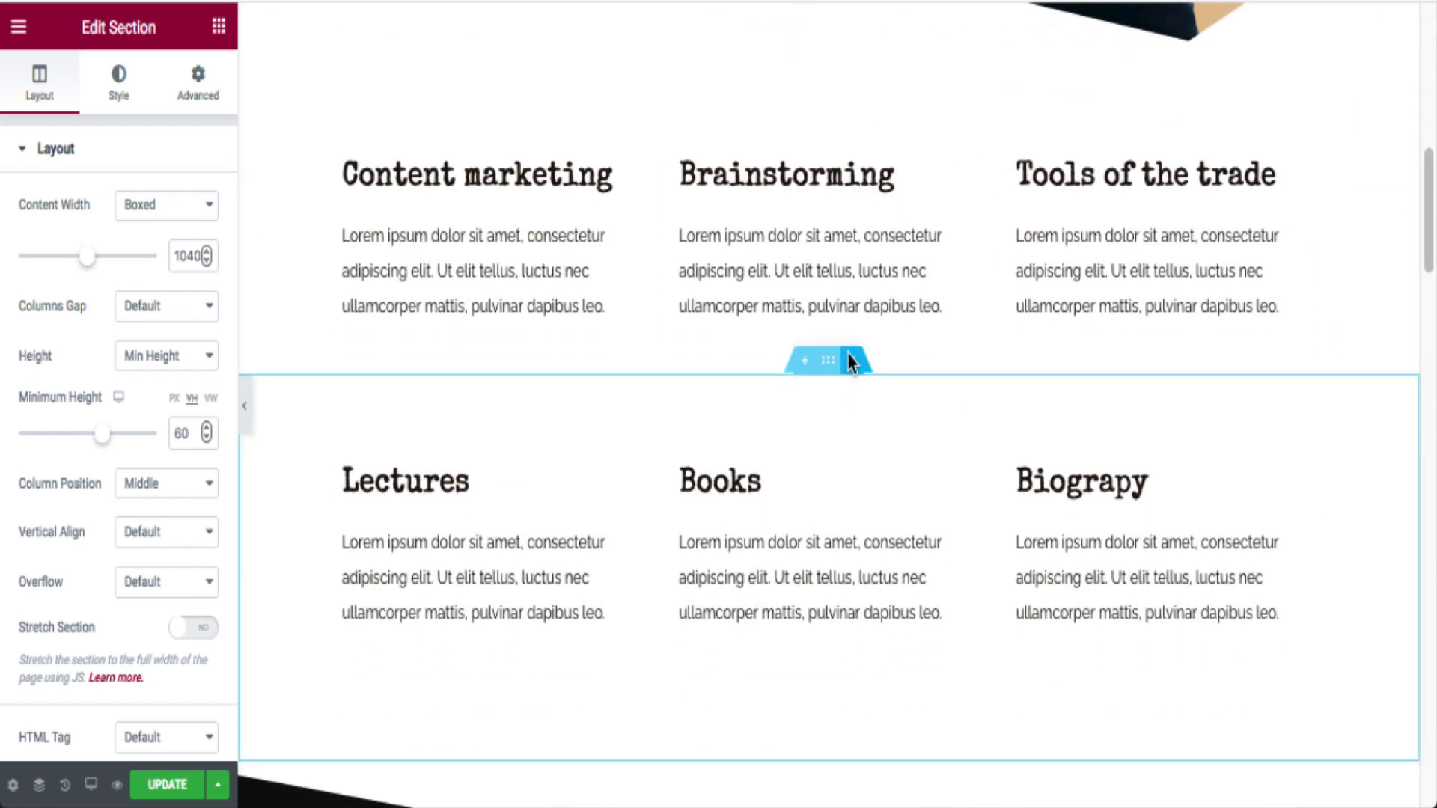
click(851, 360)
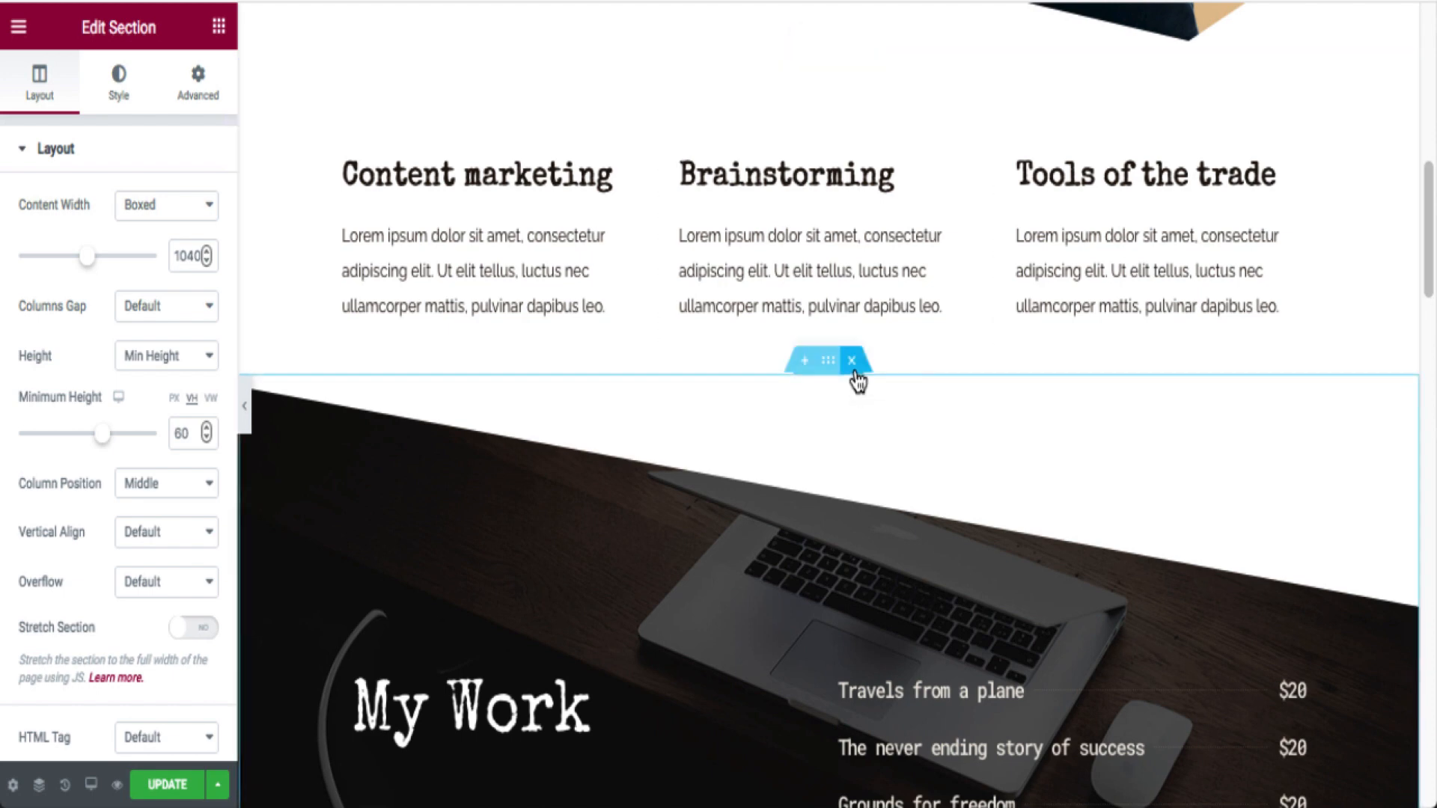
click(855, 374)
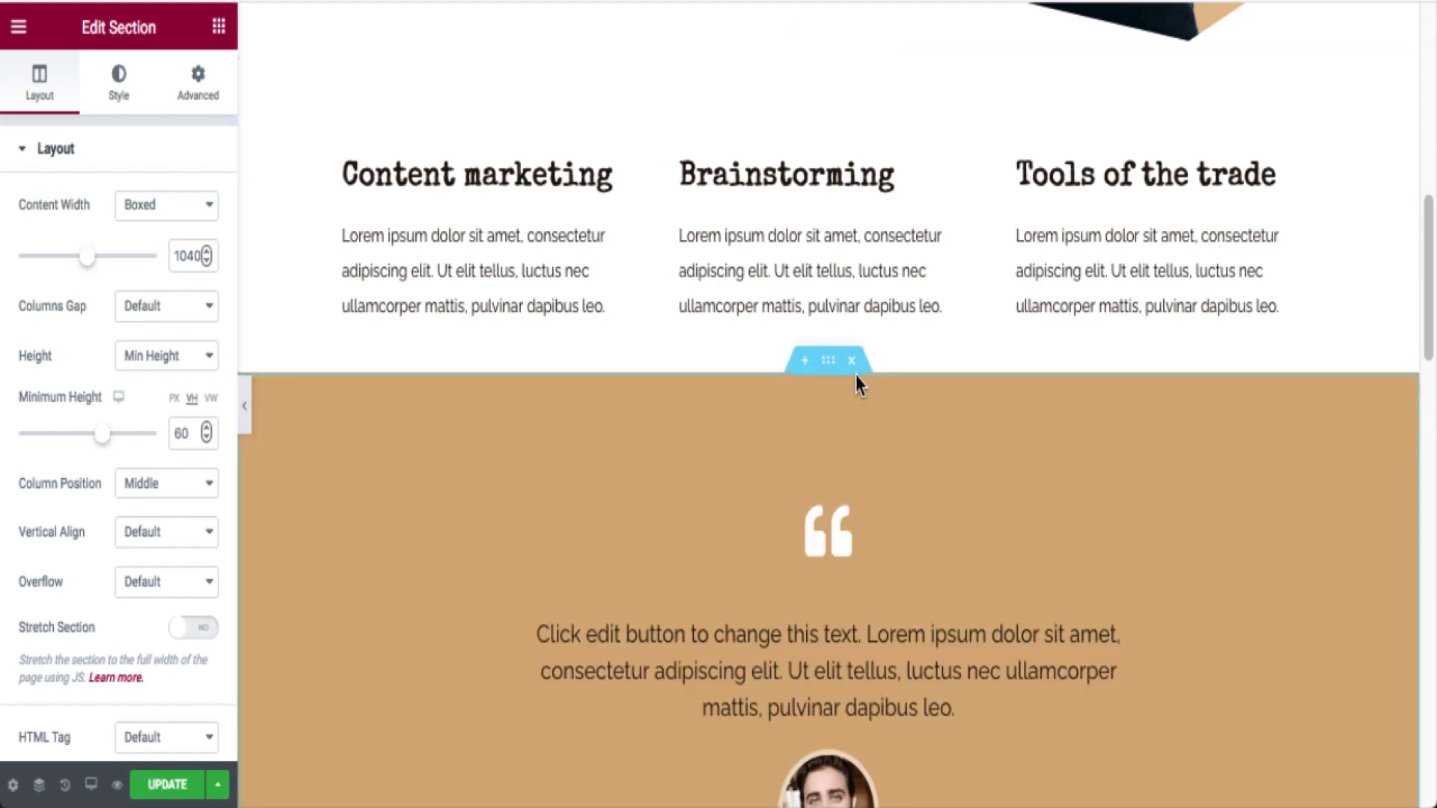
click(852, 365)
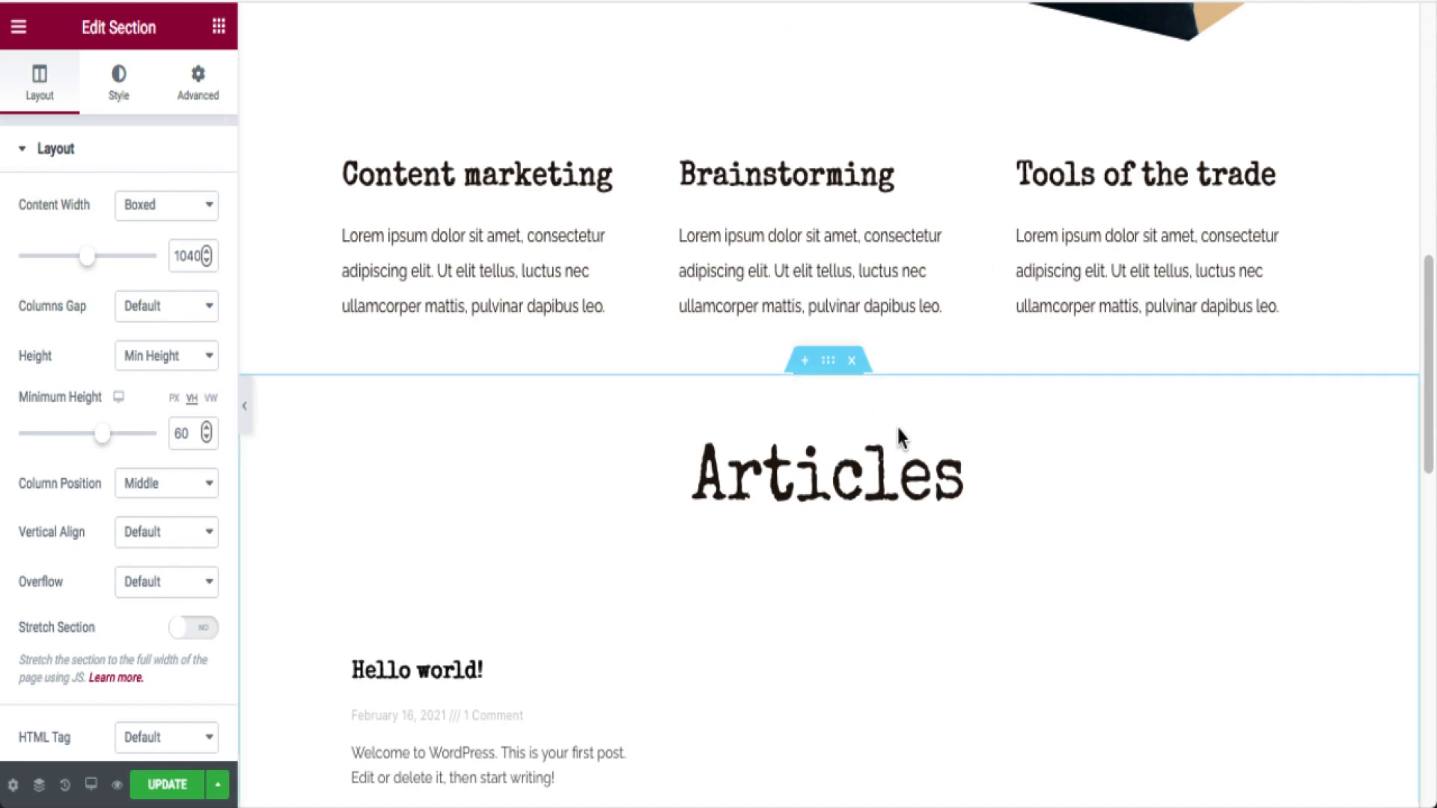
Delete the Articles section and the last section beneath it.
scroll(898, 412, down, 3)
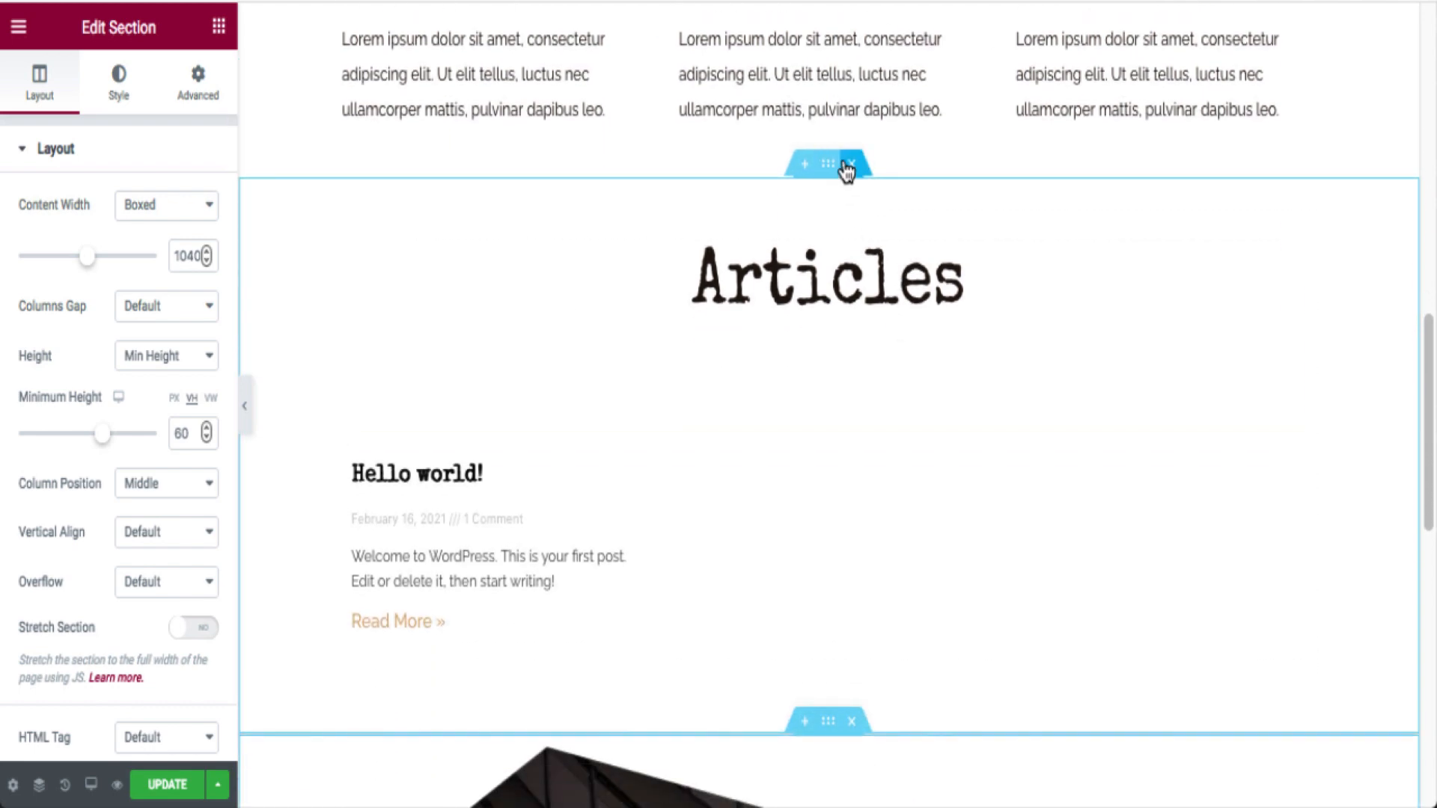
click(849, 165)
click(849, 165)
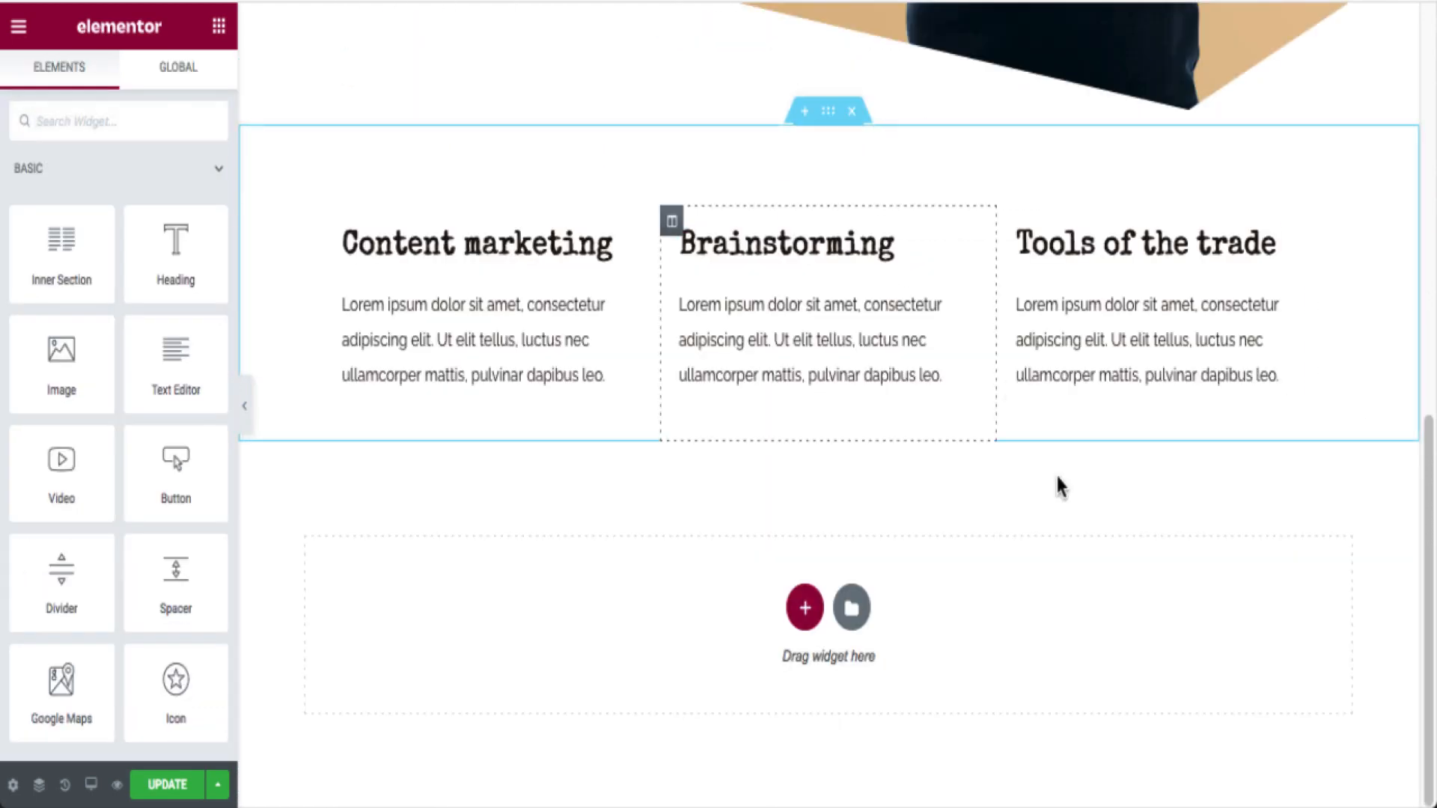
scroll(1144, 578, up, 5)
scroll(1146, 587, up, 4)
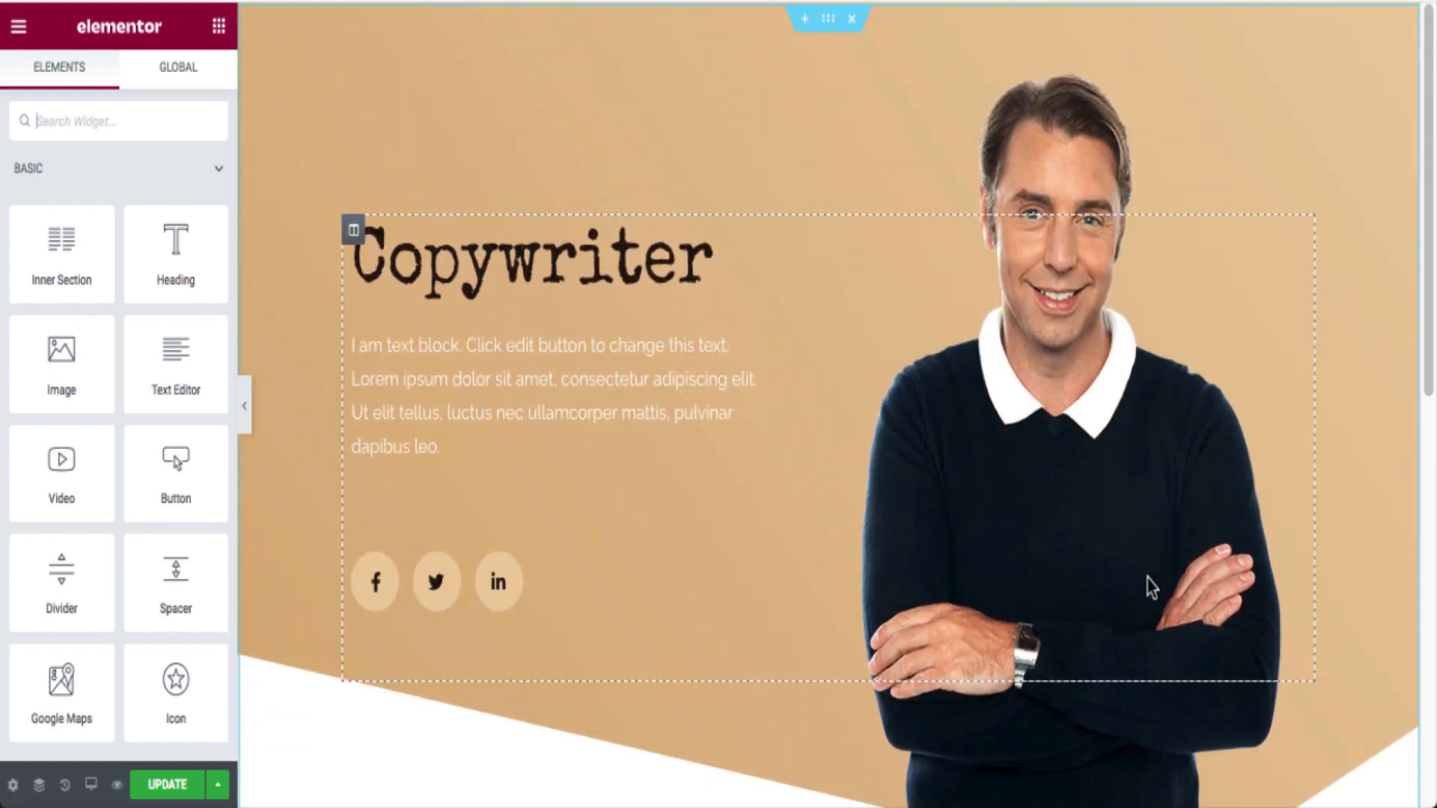
scroll(1151, 587, down, 8)
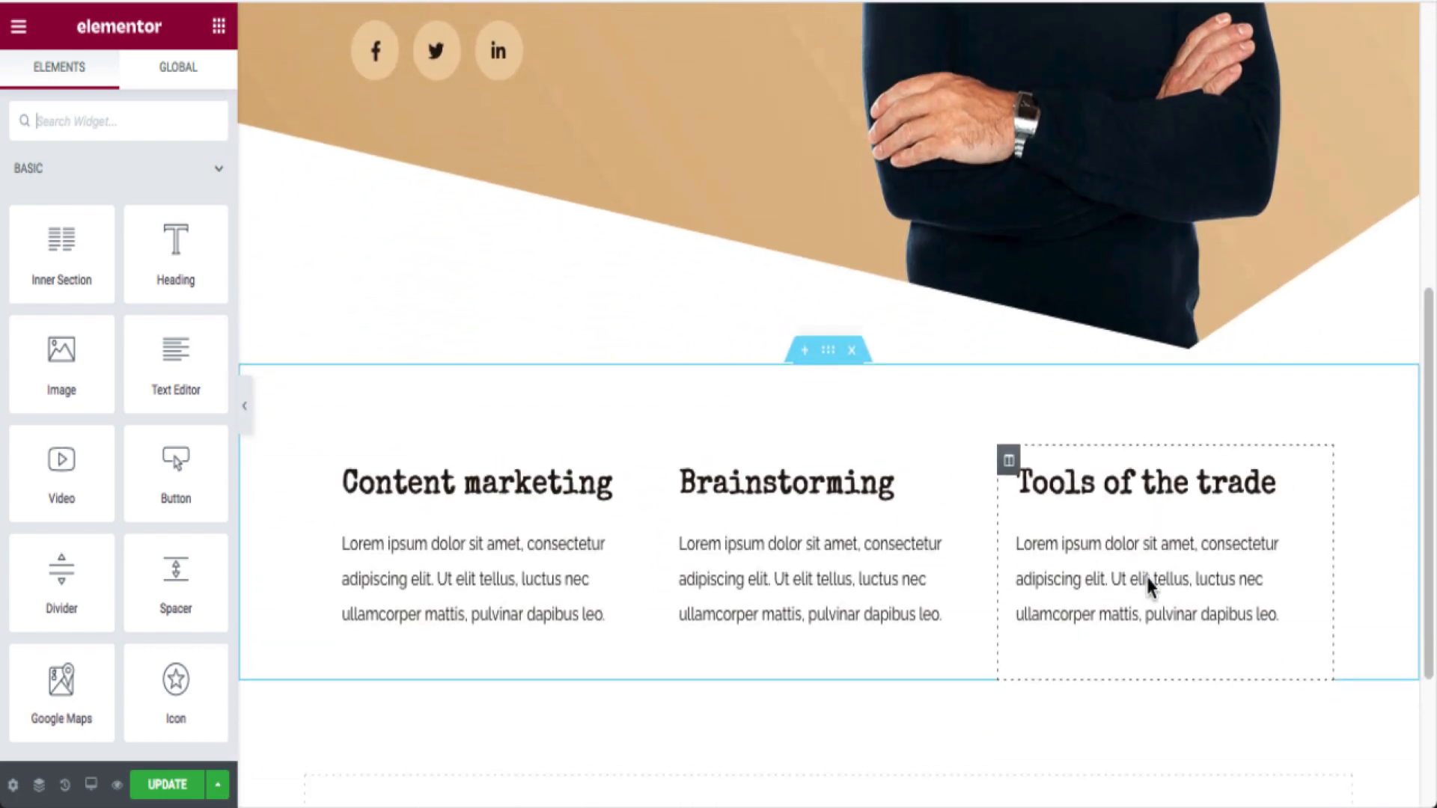
scroll(1147, 577, up, 8)
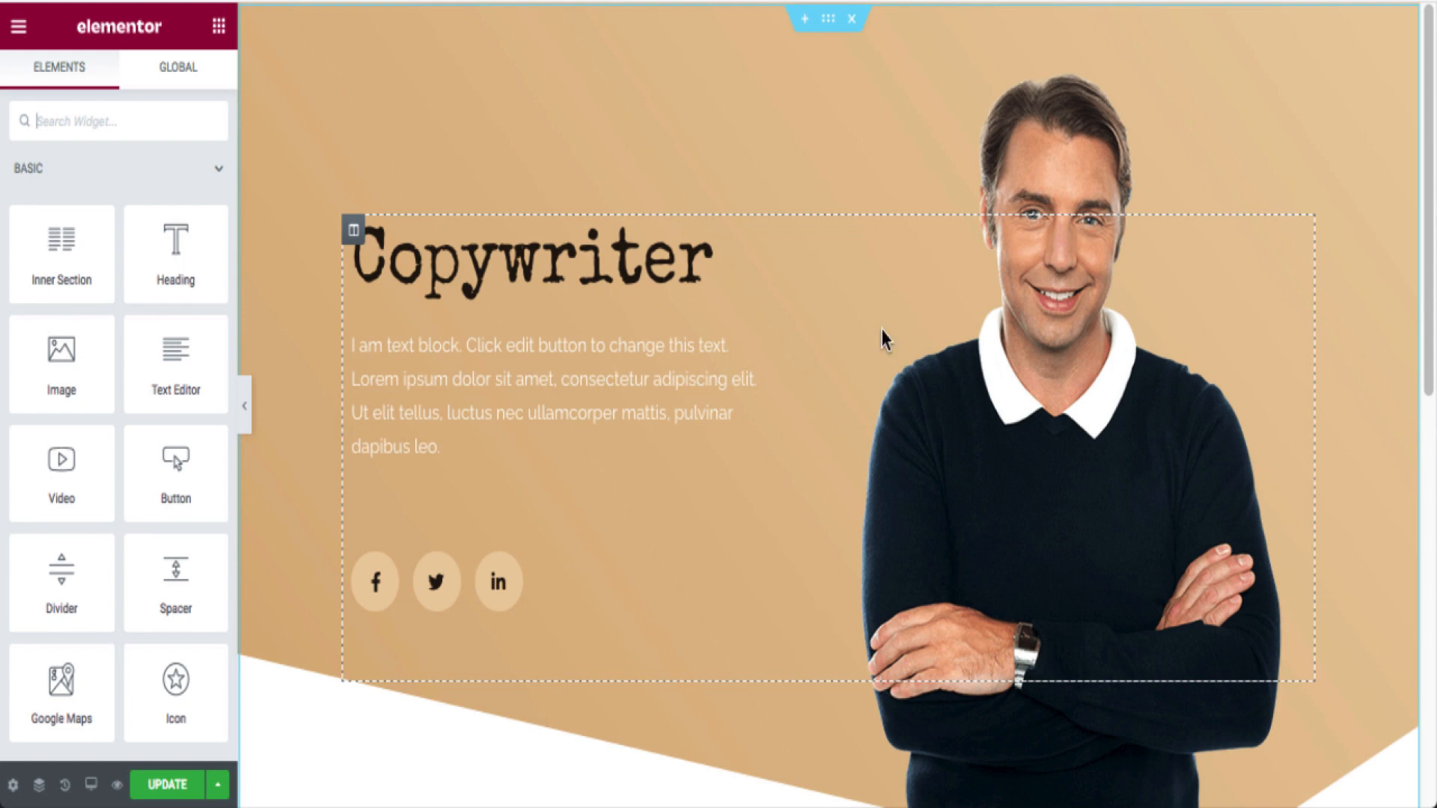
Replace the hero section's background overlay image with lady.png from the media library.
click(829, 21)
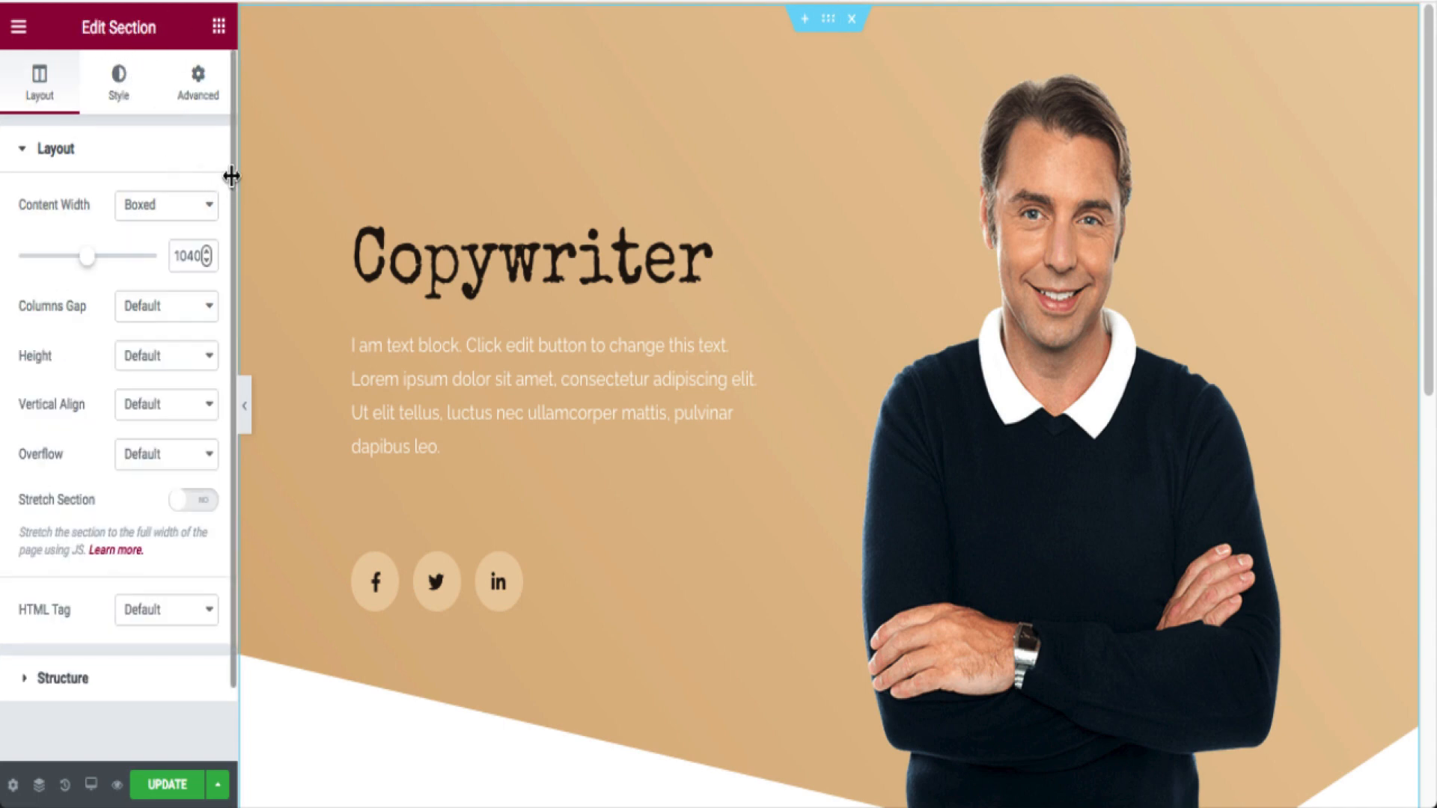
drag(235, 176, 321, 170)
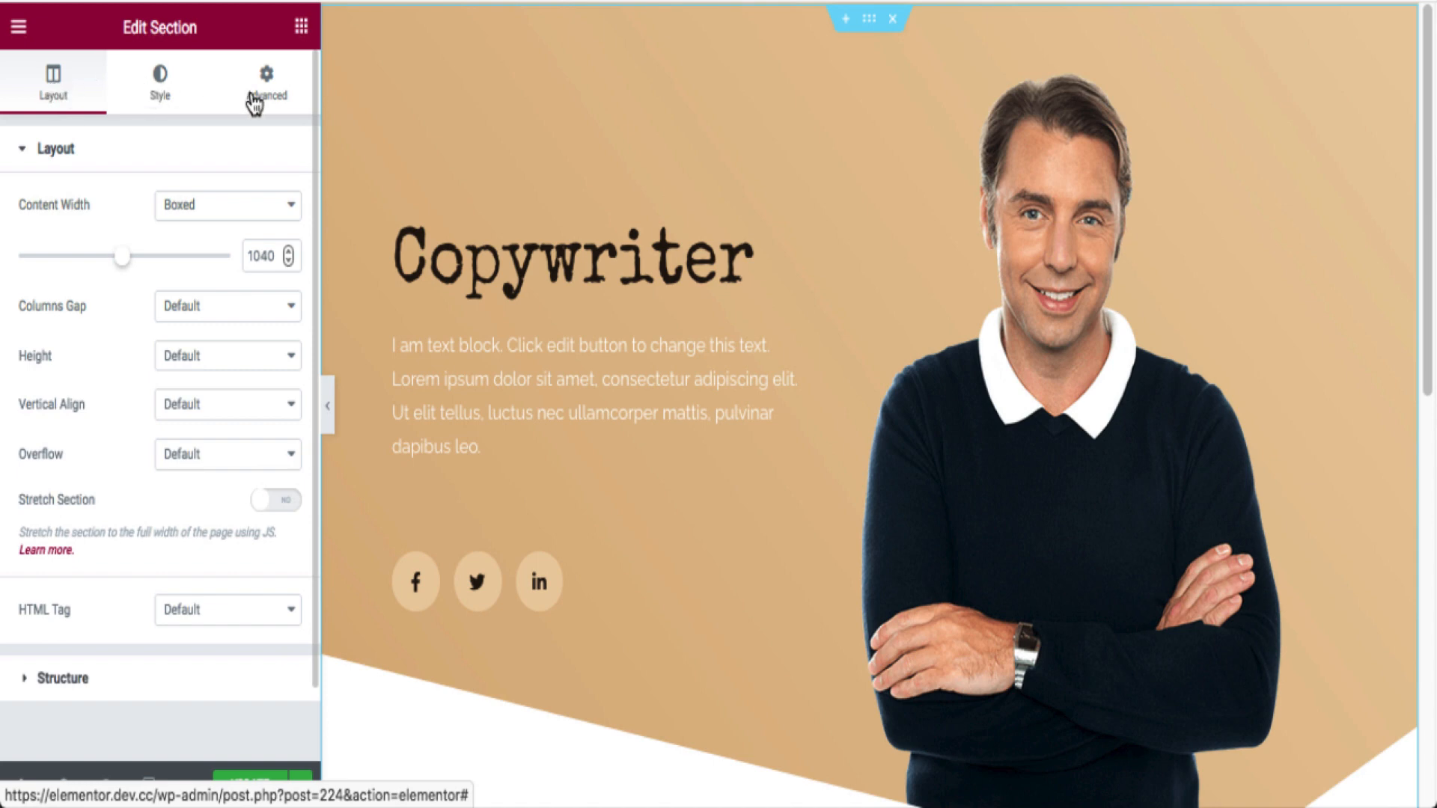
click(169, 98)
scroll(269, 257, down, 1)
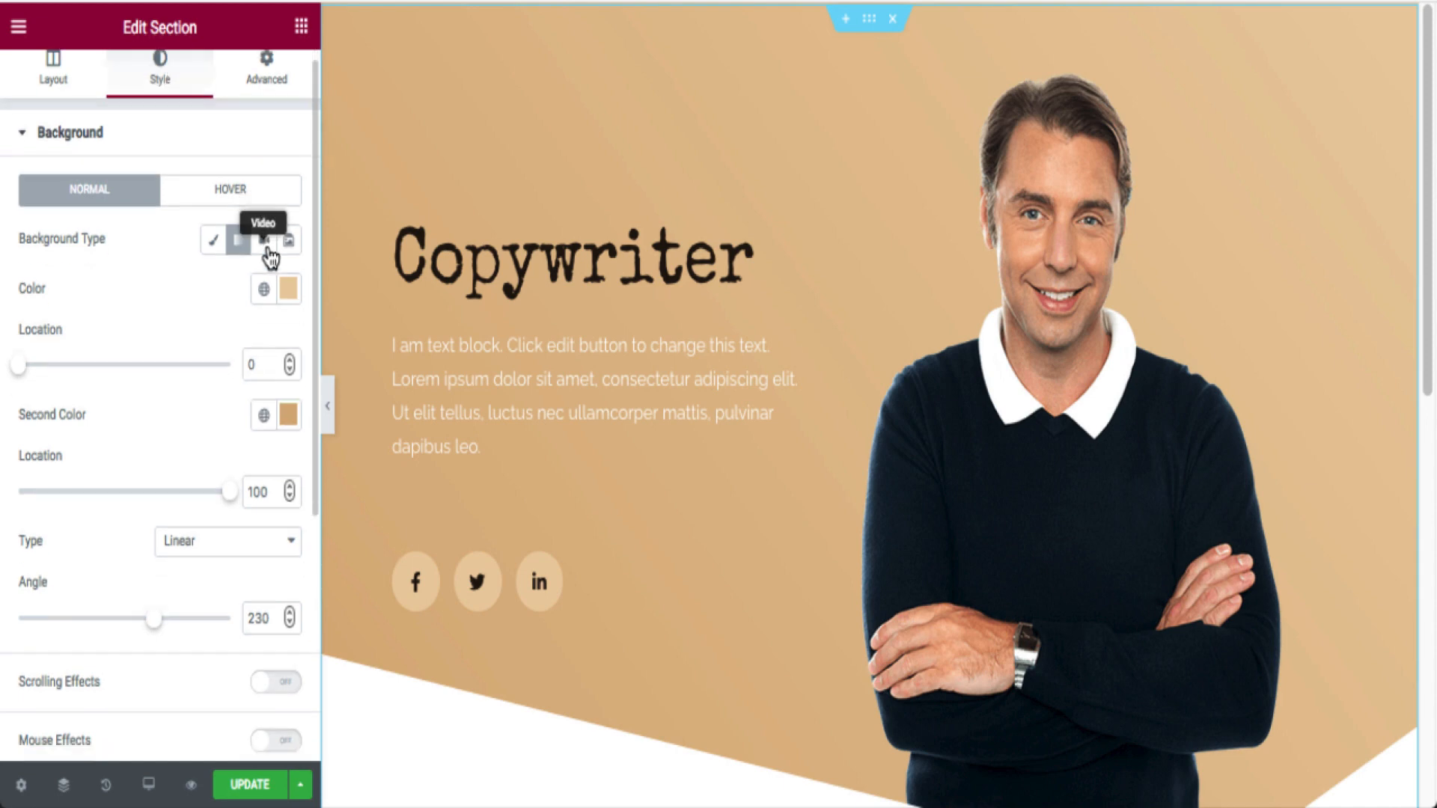
scroll(271, 257, down, 5)
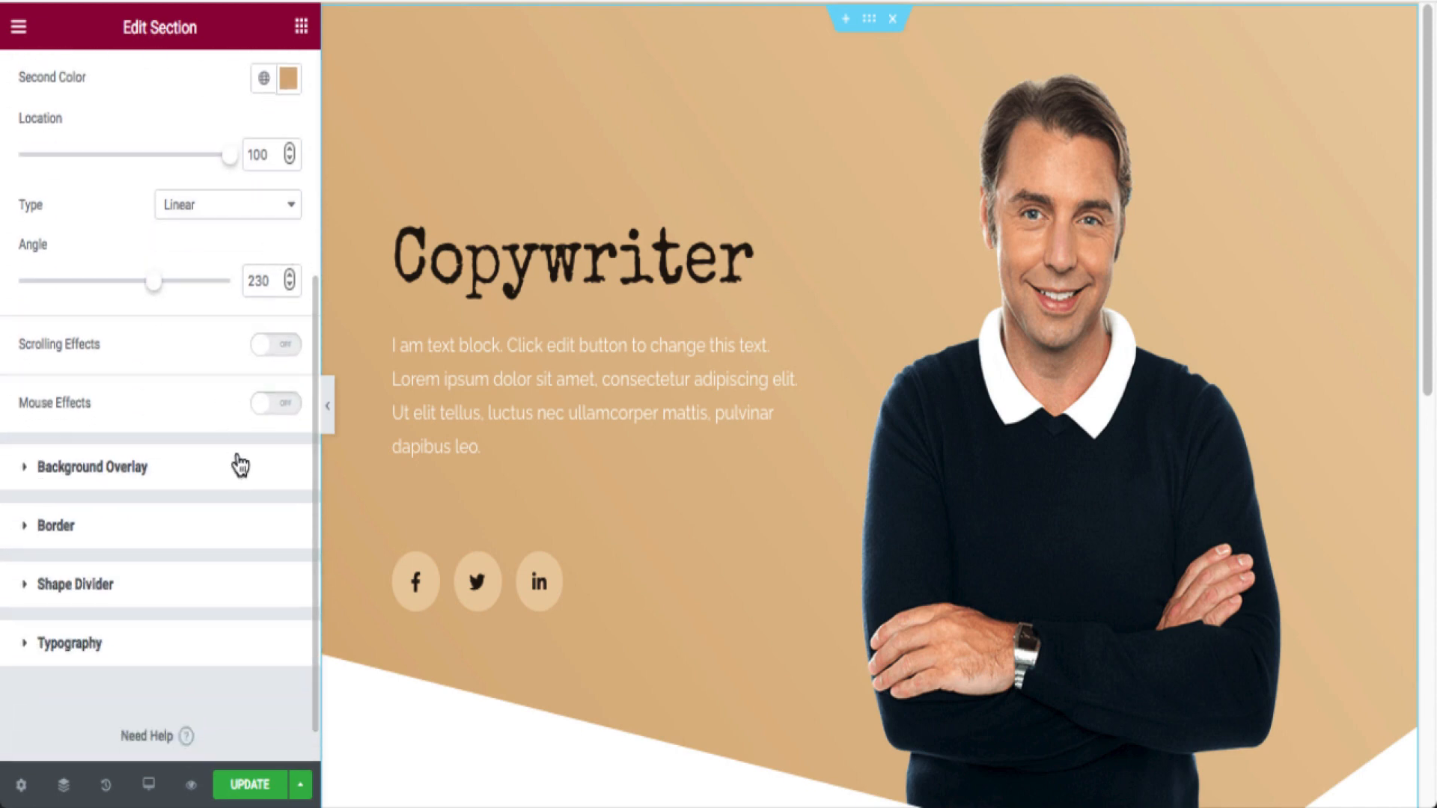
click(241, 465)
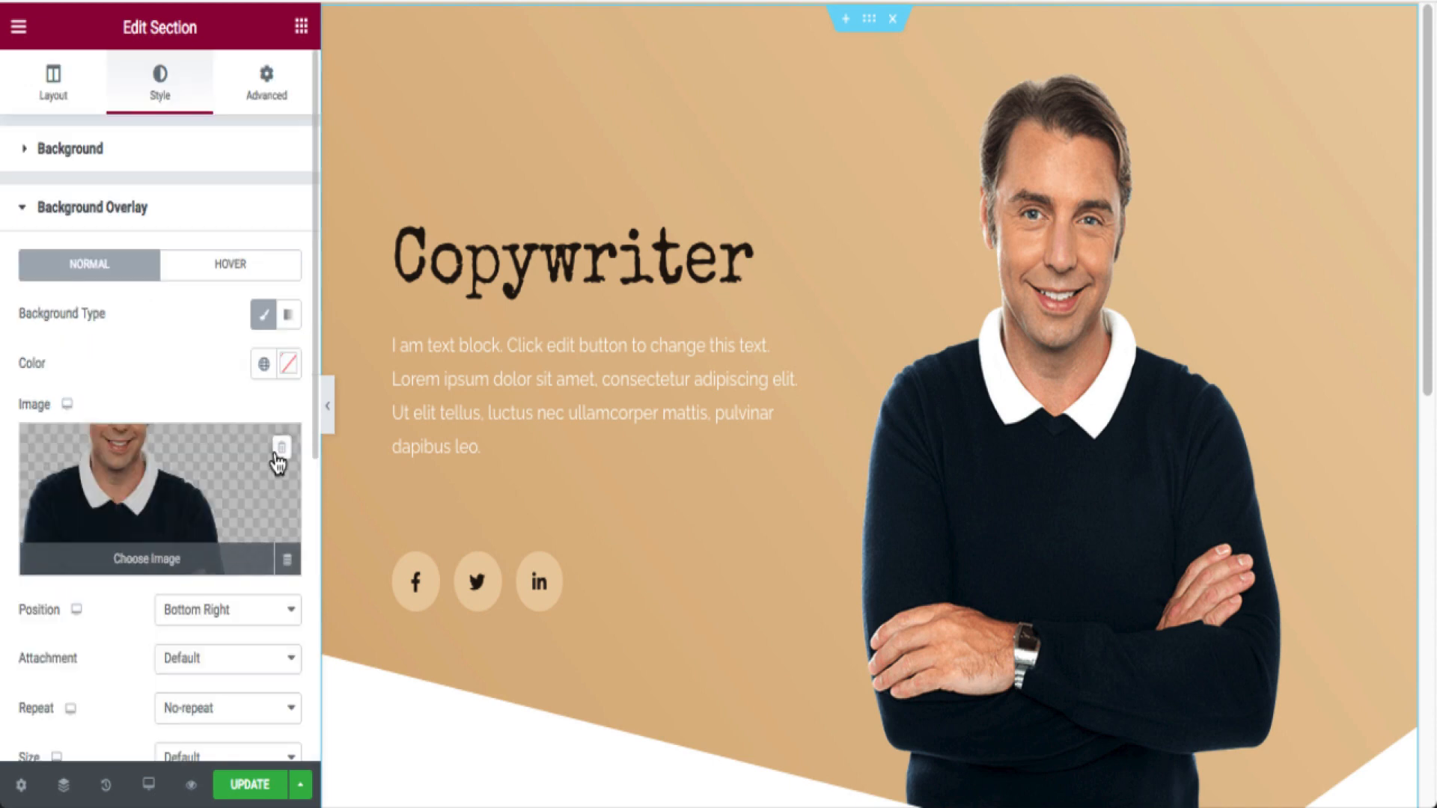
scroll(276, 467, down, 3)
mouse_move(199, 288)
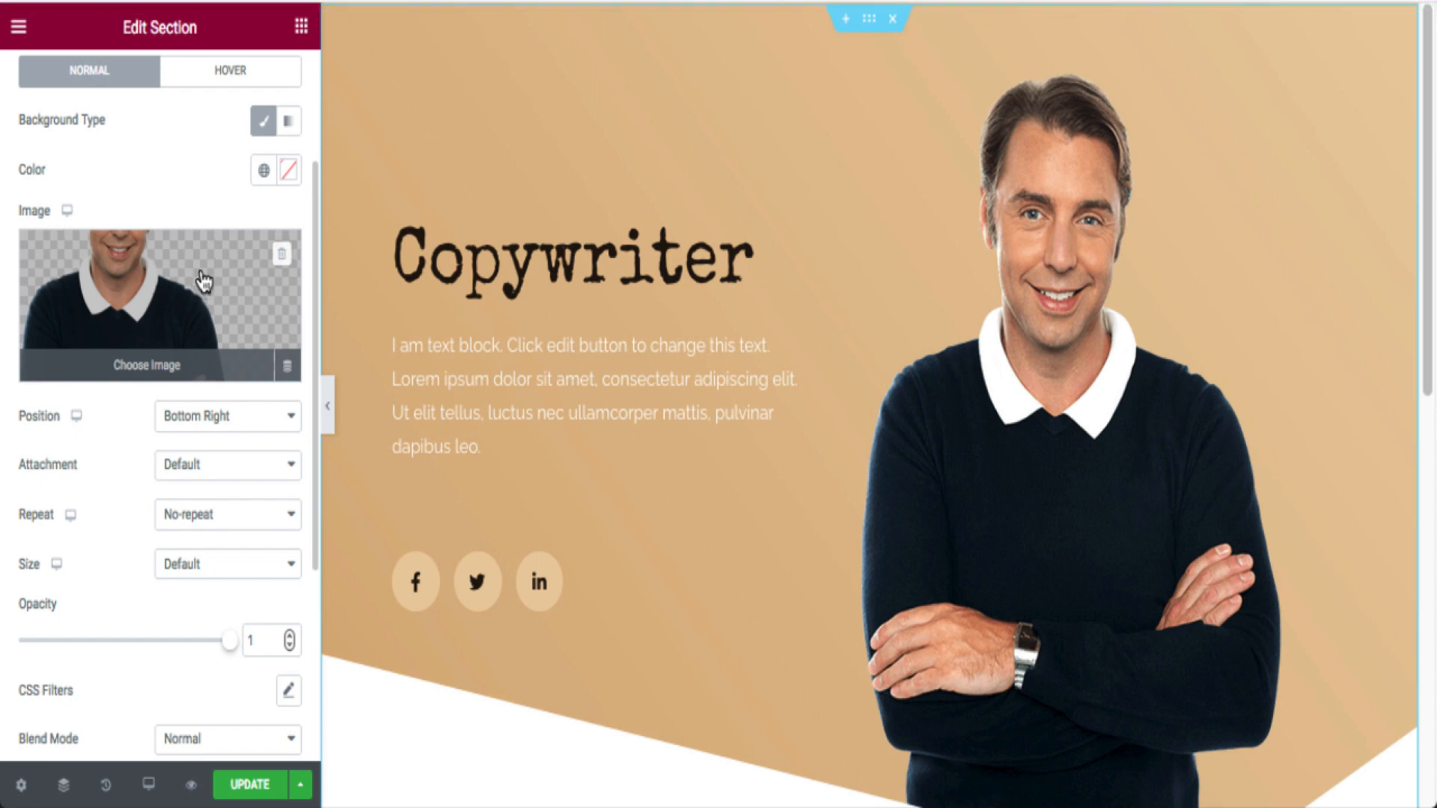
click(163, 264)
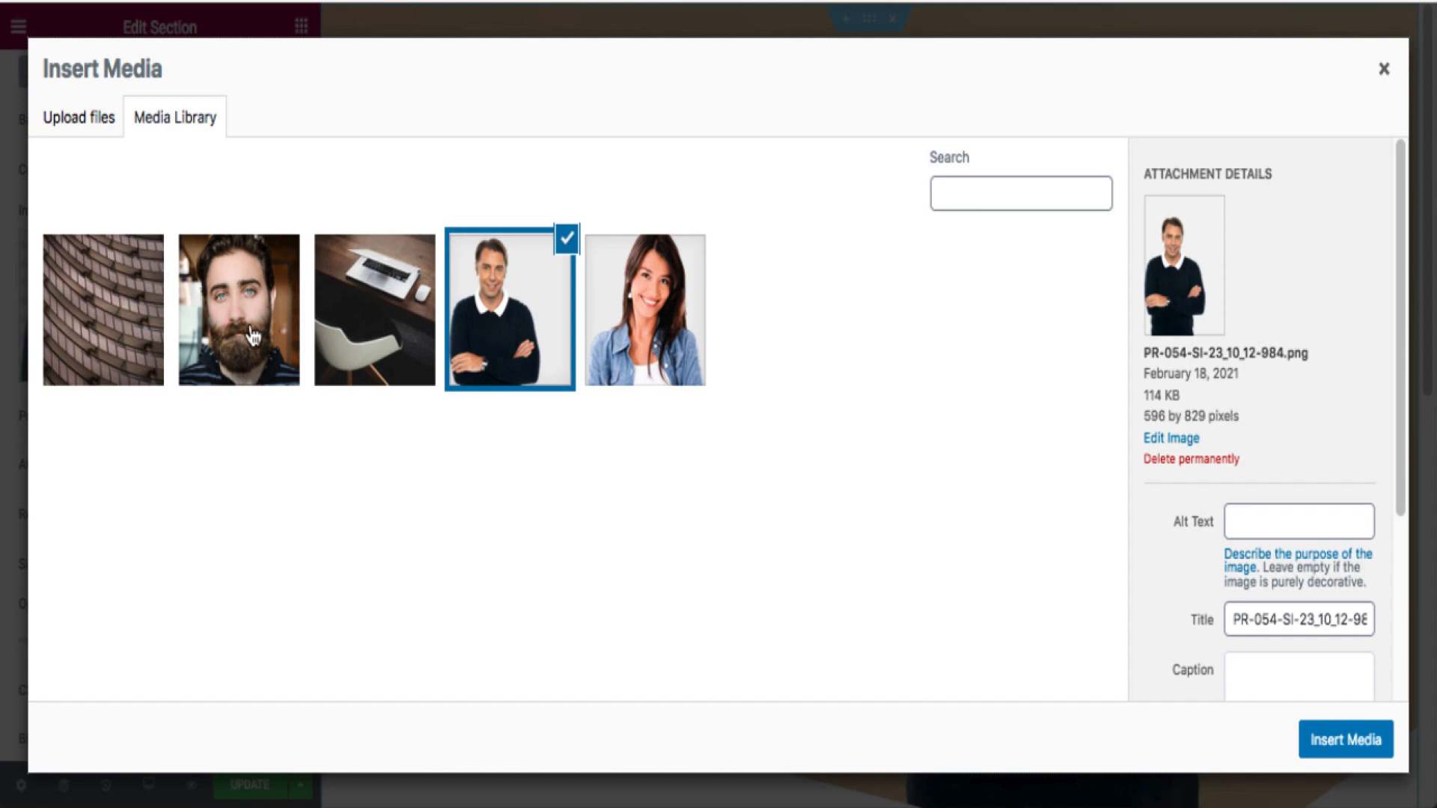
click(663, 308)
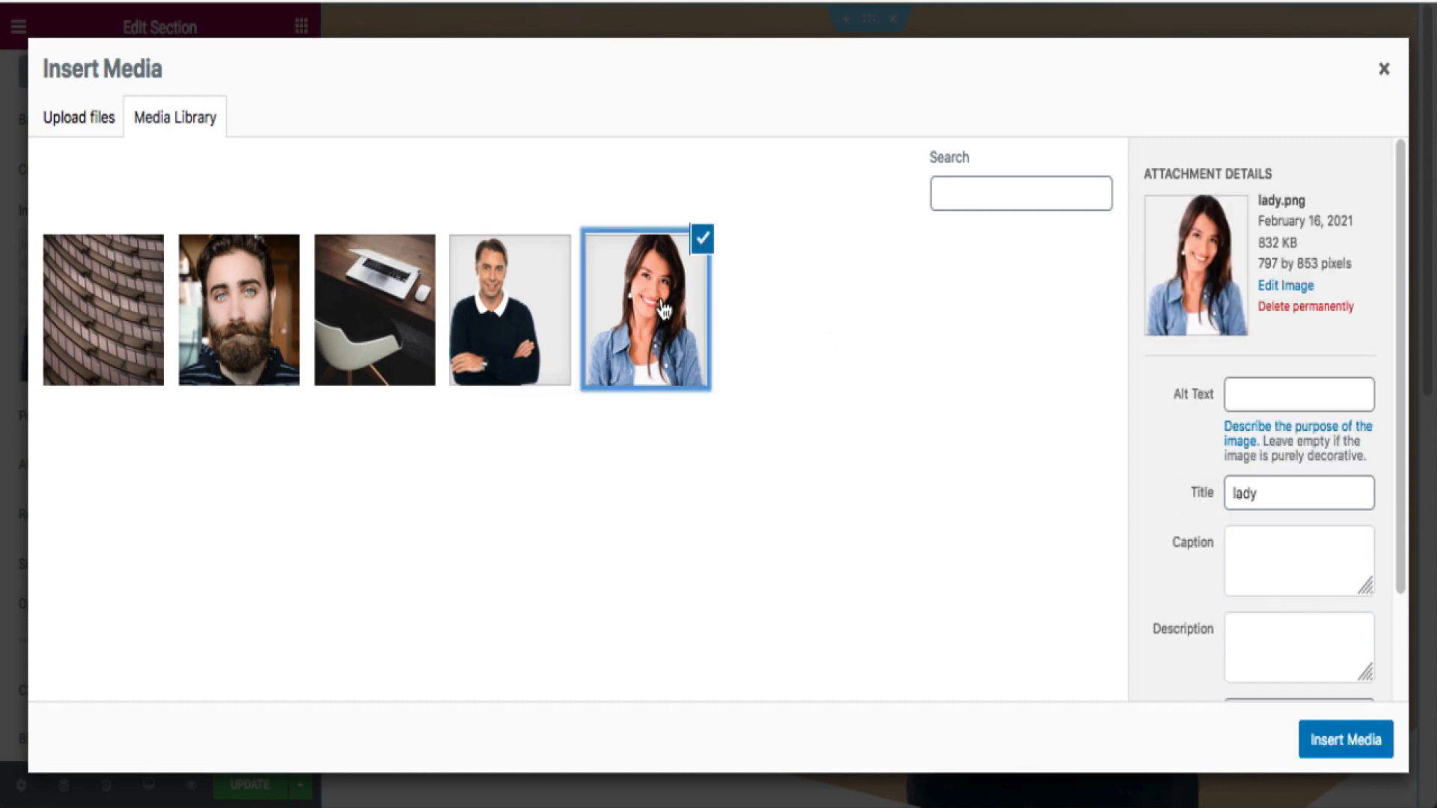
click(1347, 743)
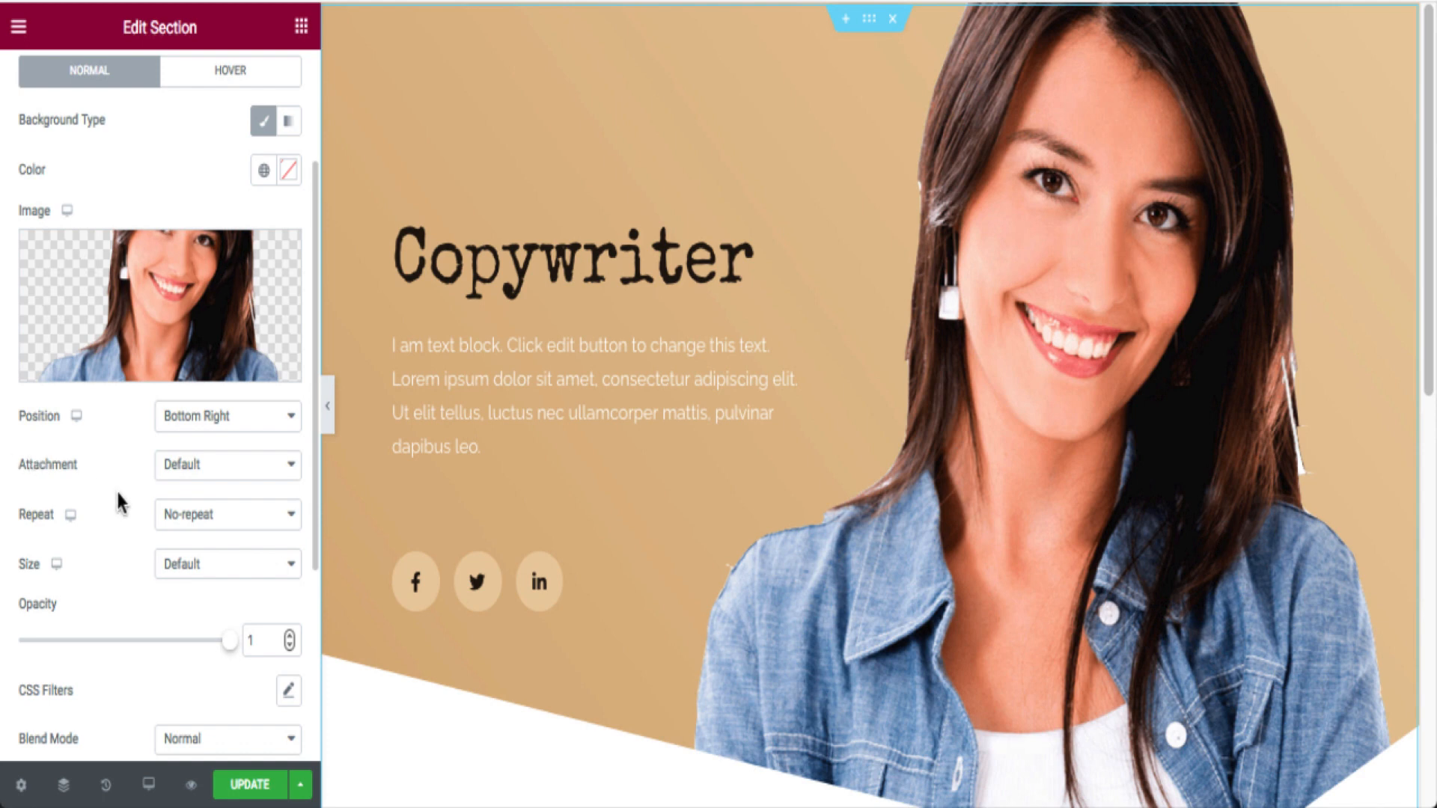
Set the hero overlay image's position to Top Right and check how it sits within the section.
click(247, 423)
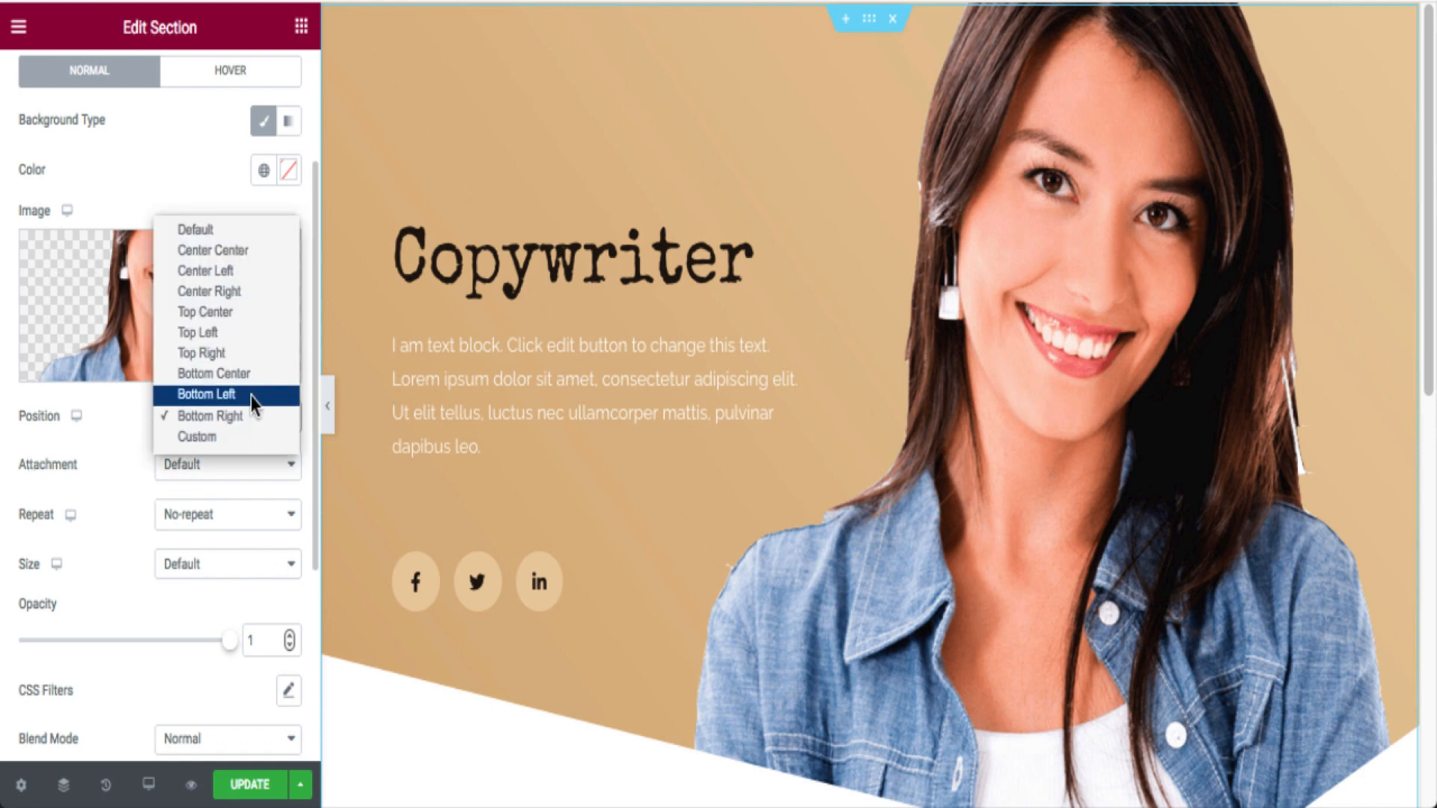
click(264, 356)
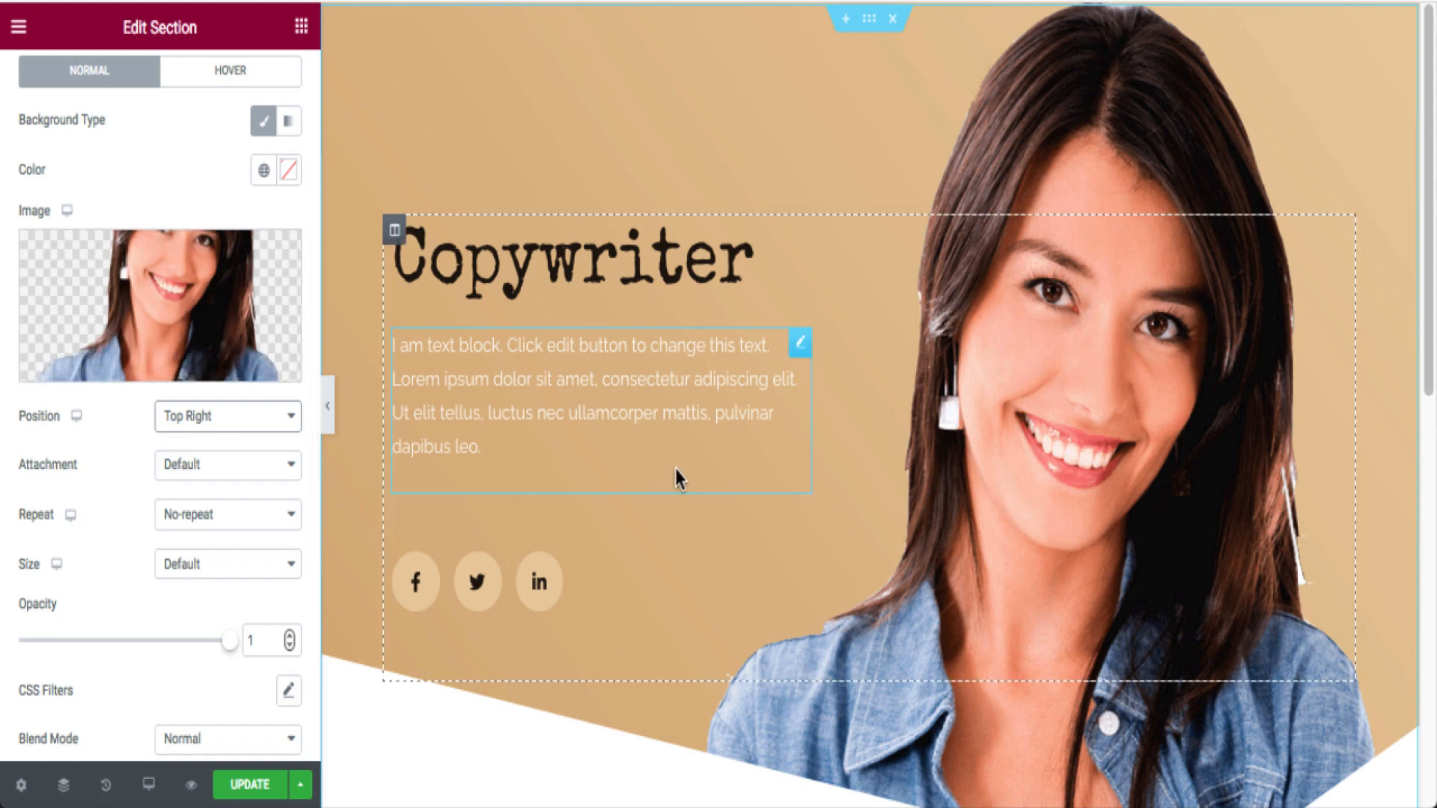
scroll(695, 480, down, 2)
scroll(693, 470, down, 2)
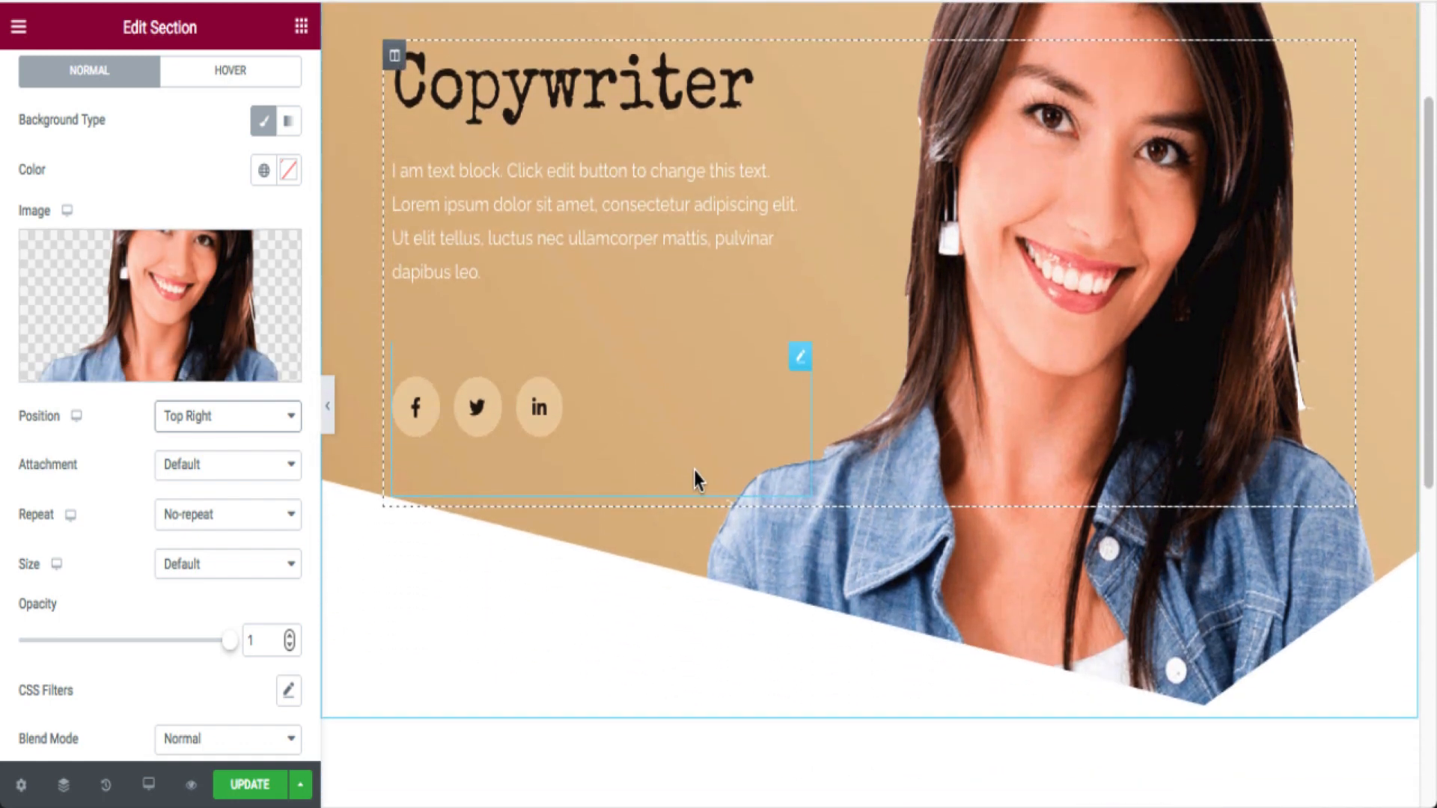
scroll(694, 470, up, 3)
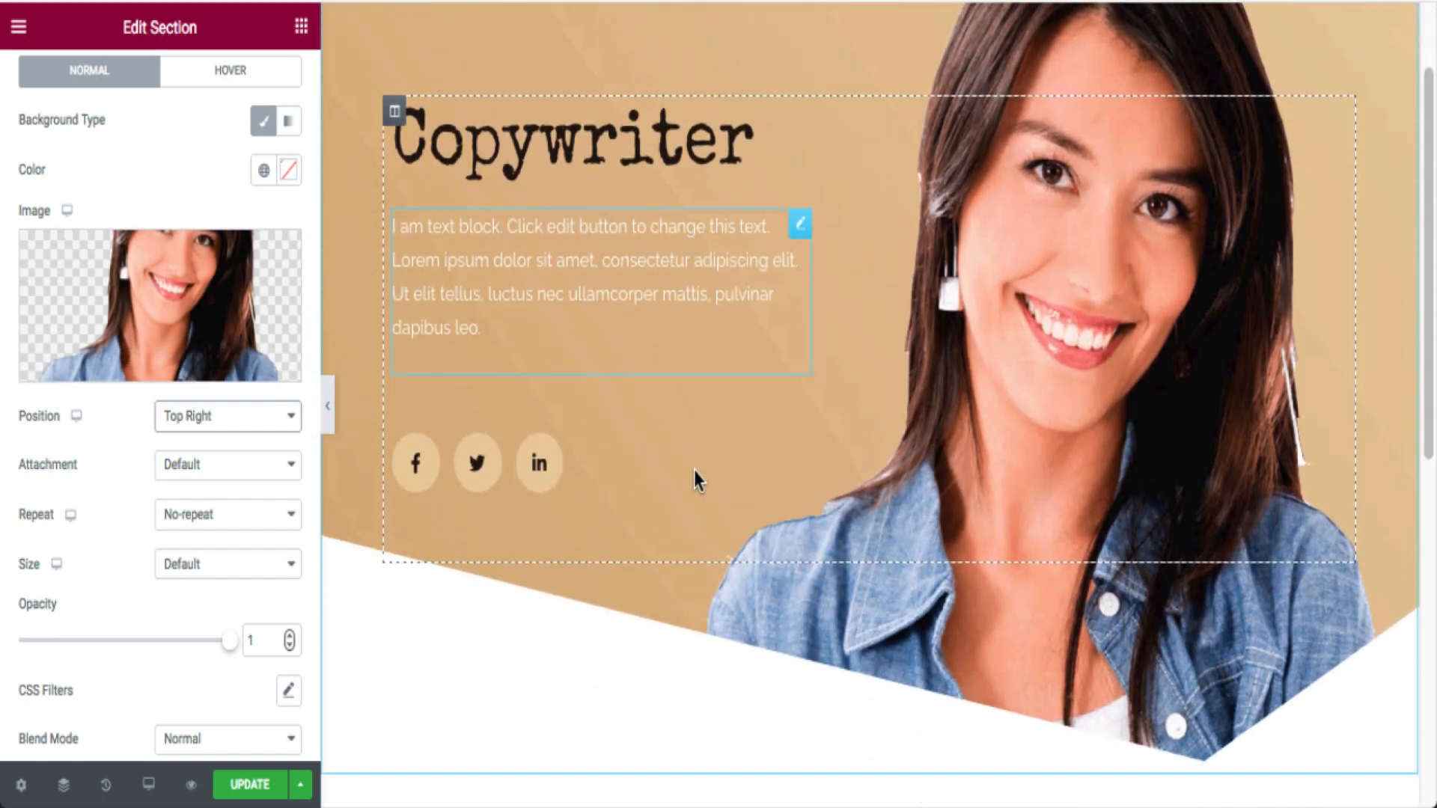
scroll(693, 470, up, 3)
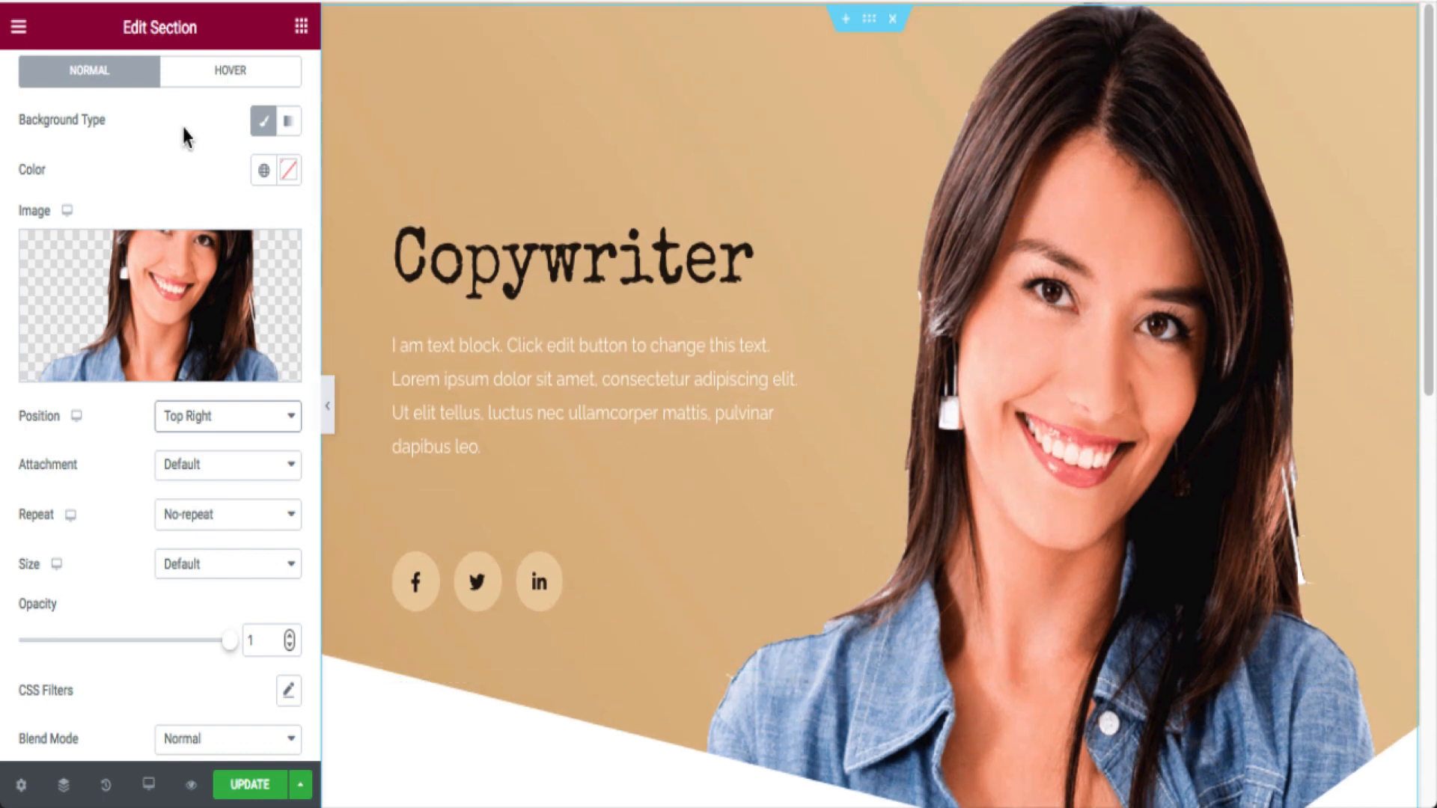
Change the hero section's height to Min Height with a minimum height of 74 VH.
scroll(290, 165, up, 5)
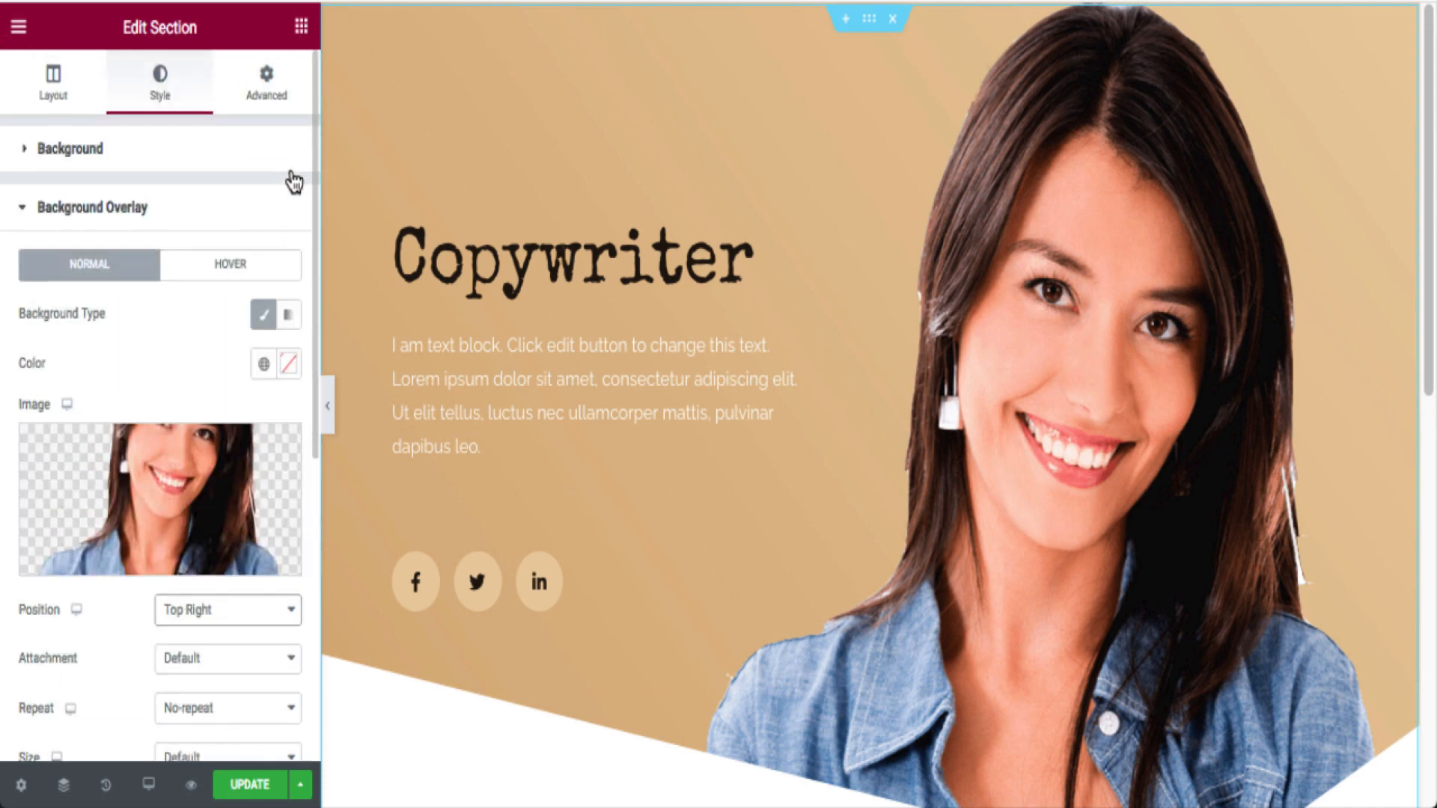
click(56, 79)
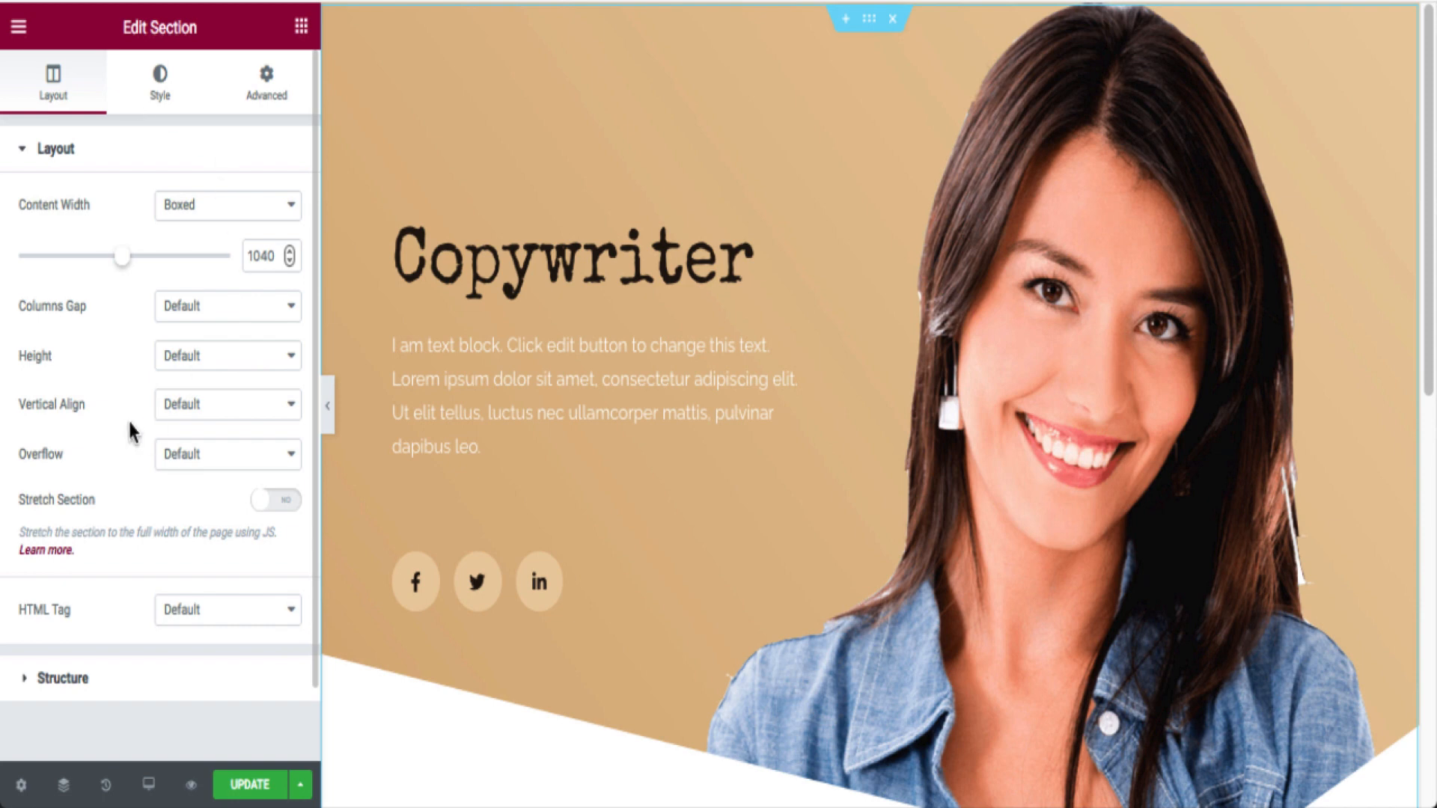
click(217, 366)
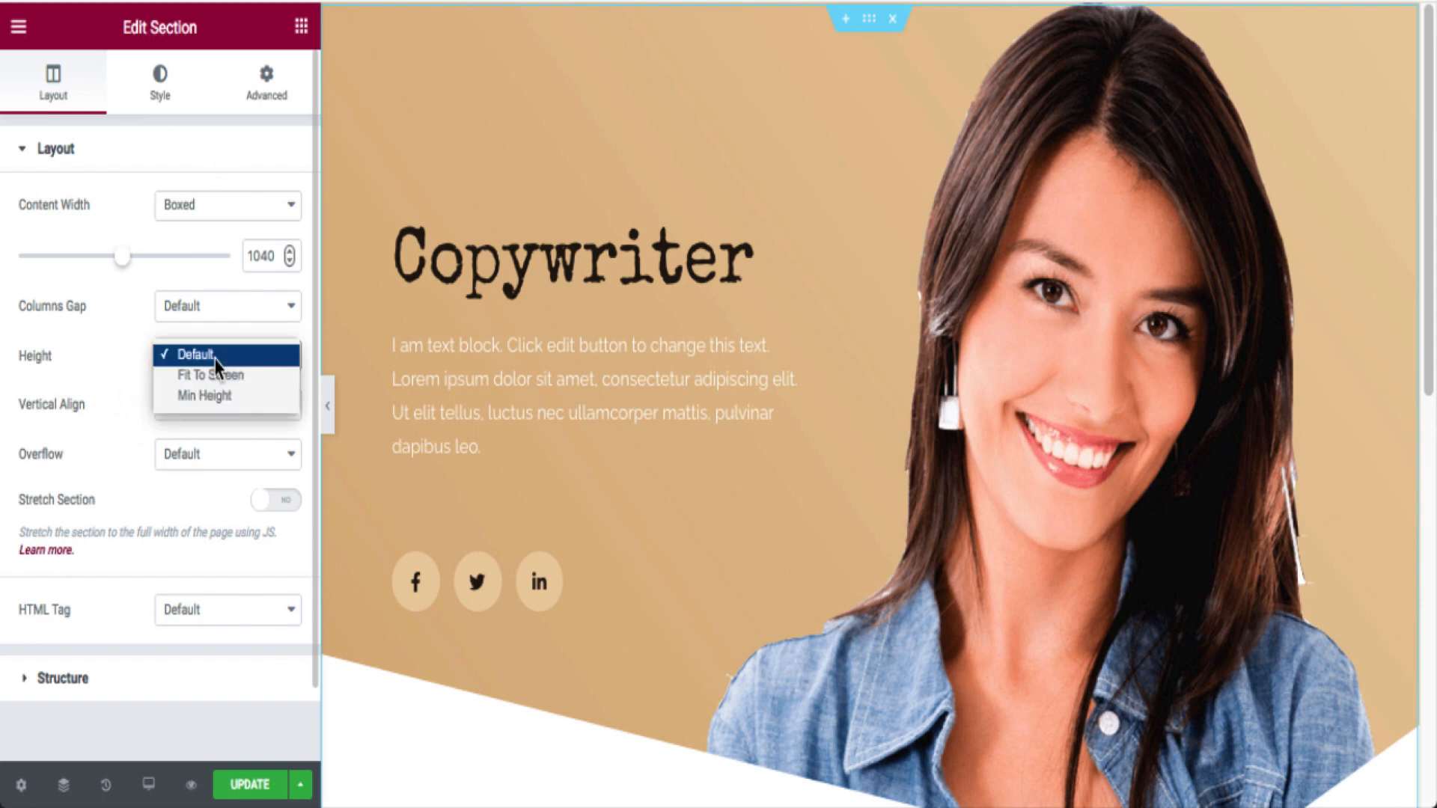
click(228, 400)
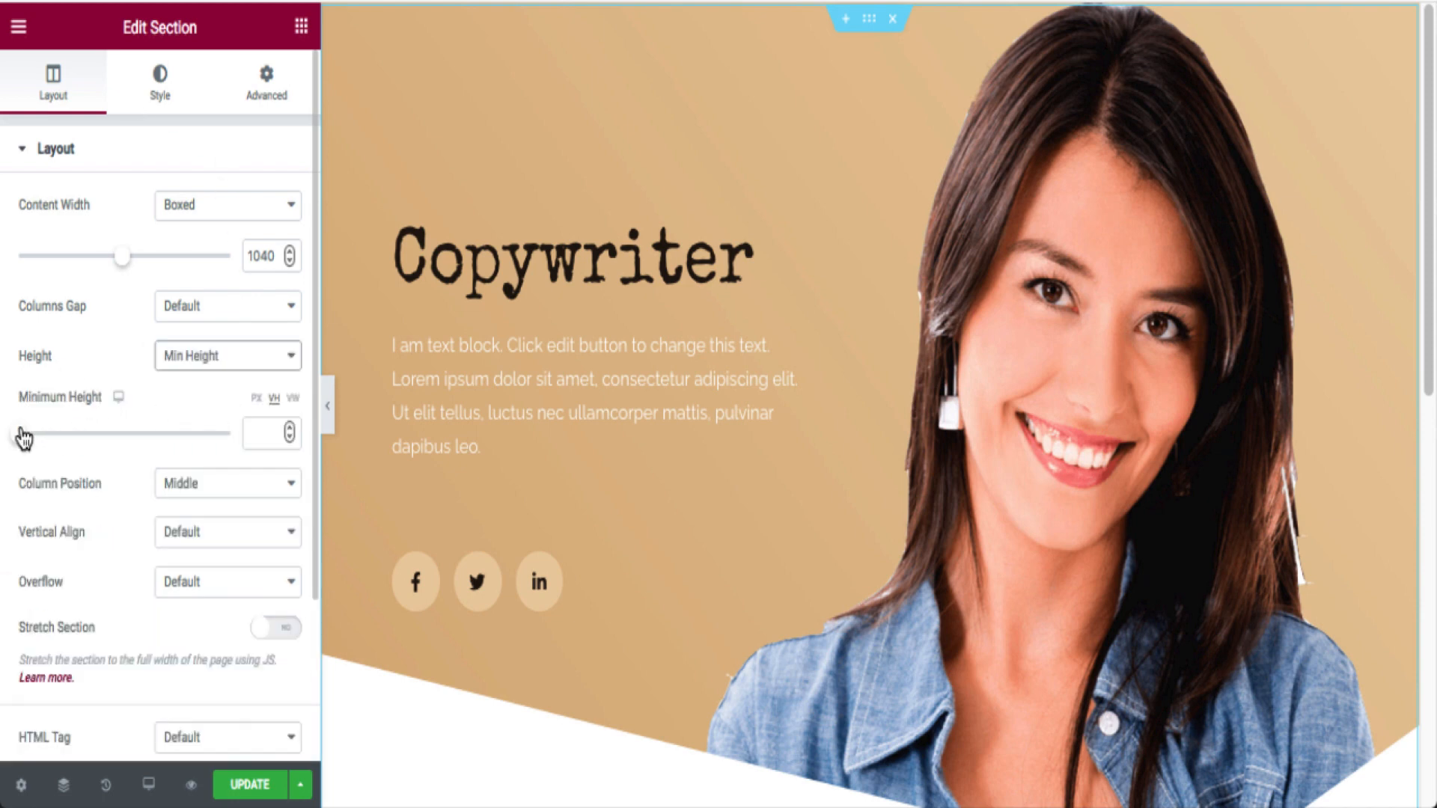
drag(19, 438, 174, 447)
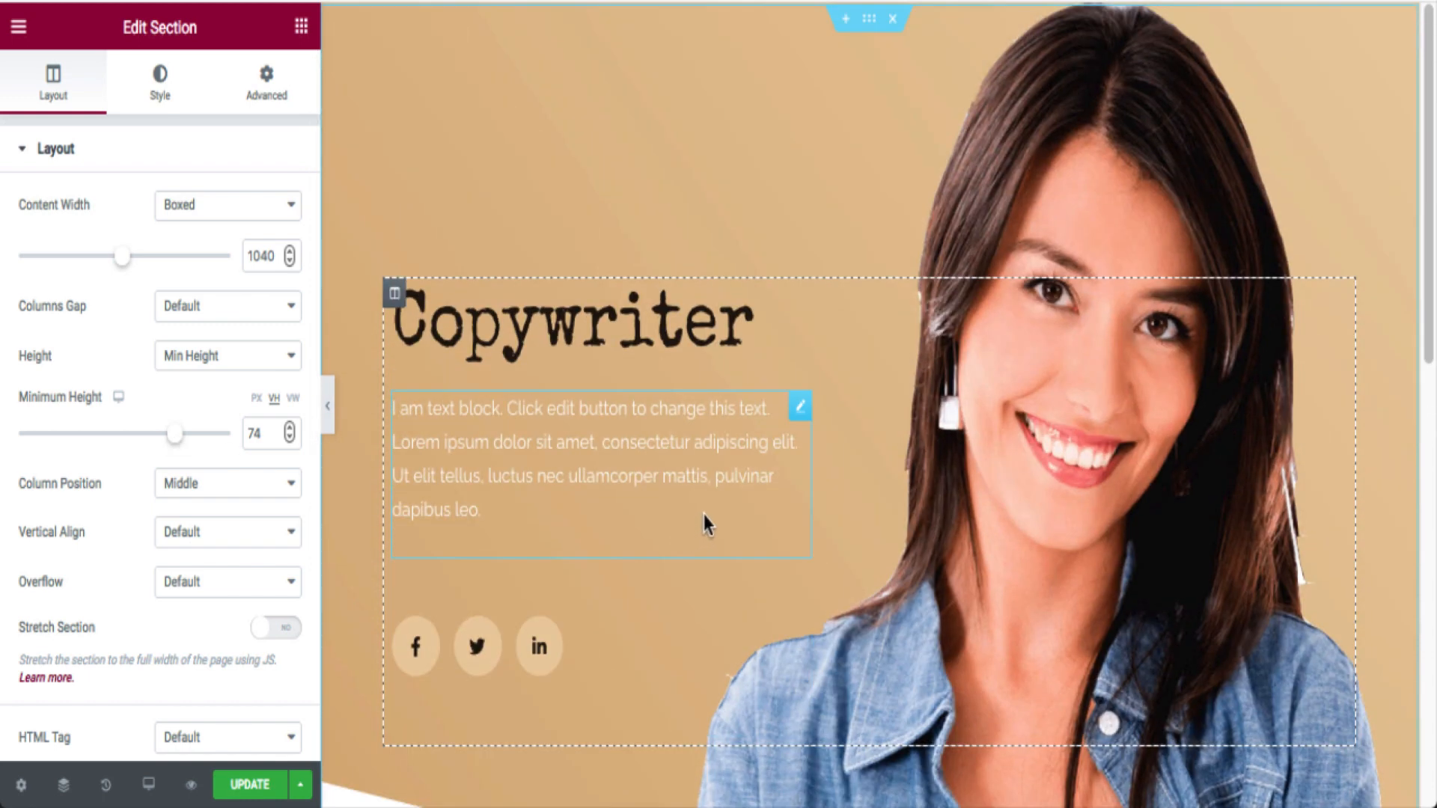
Save the hero's social icons widget as a global widget named Socials.
scroll(672, 413, down, 2)
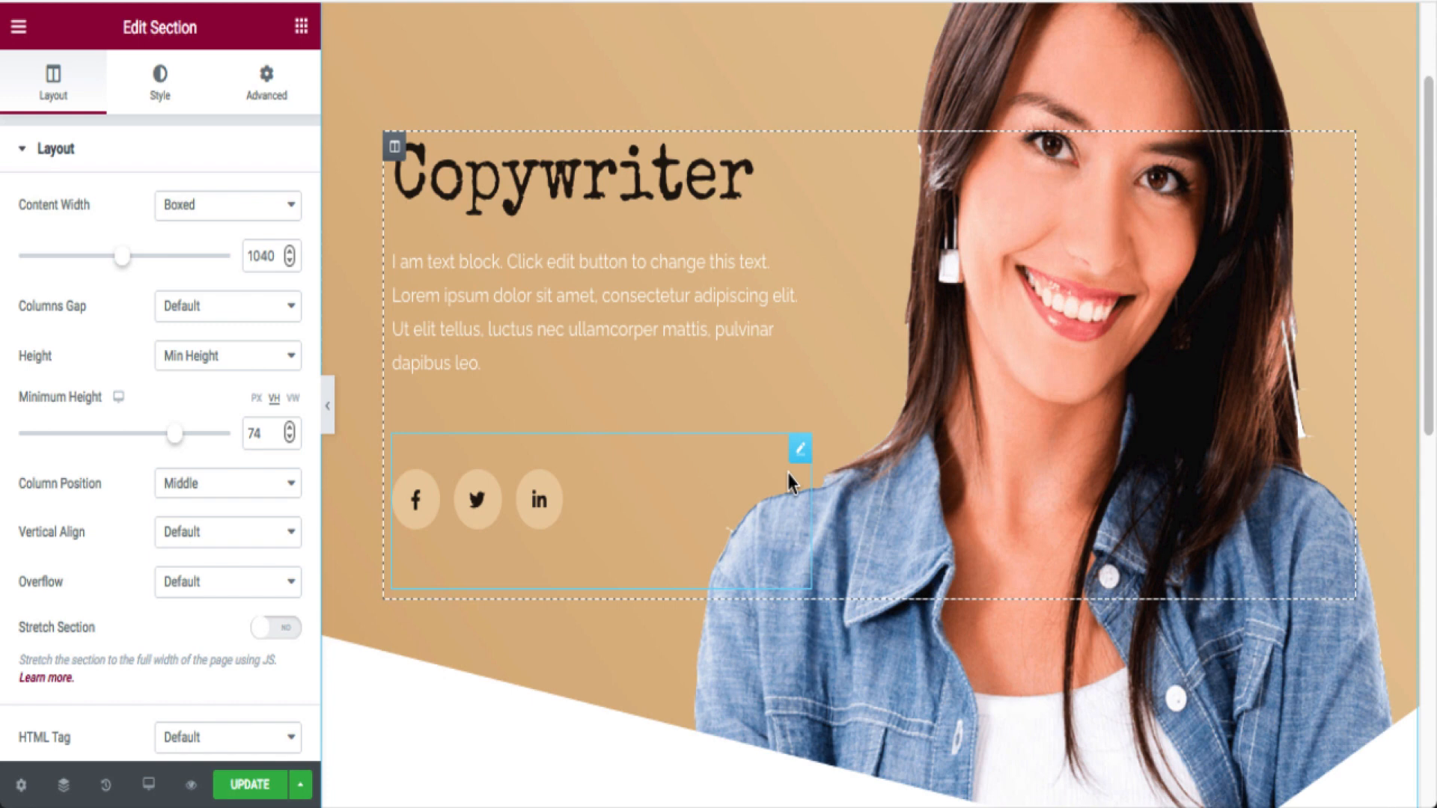
click(799, 449)
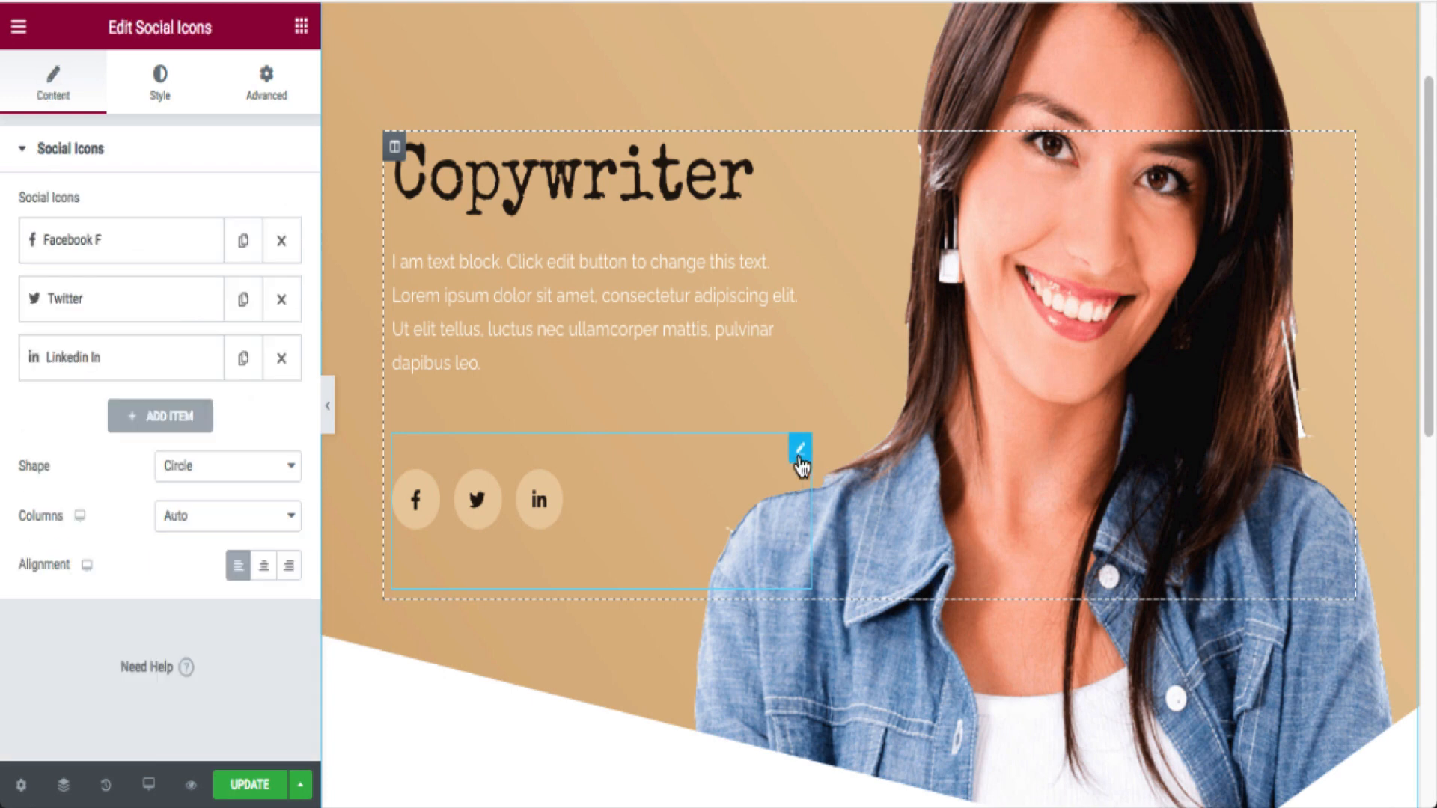
right_click(798, 455)
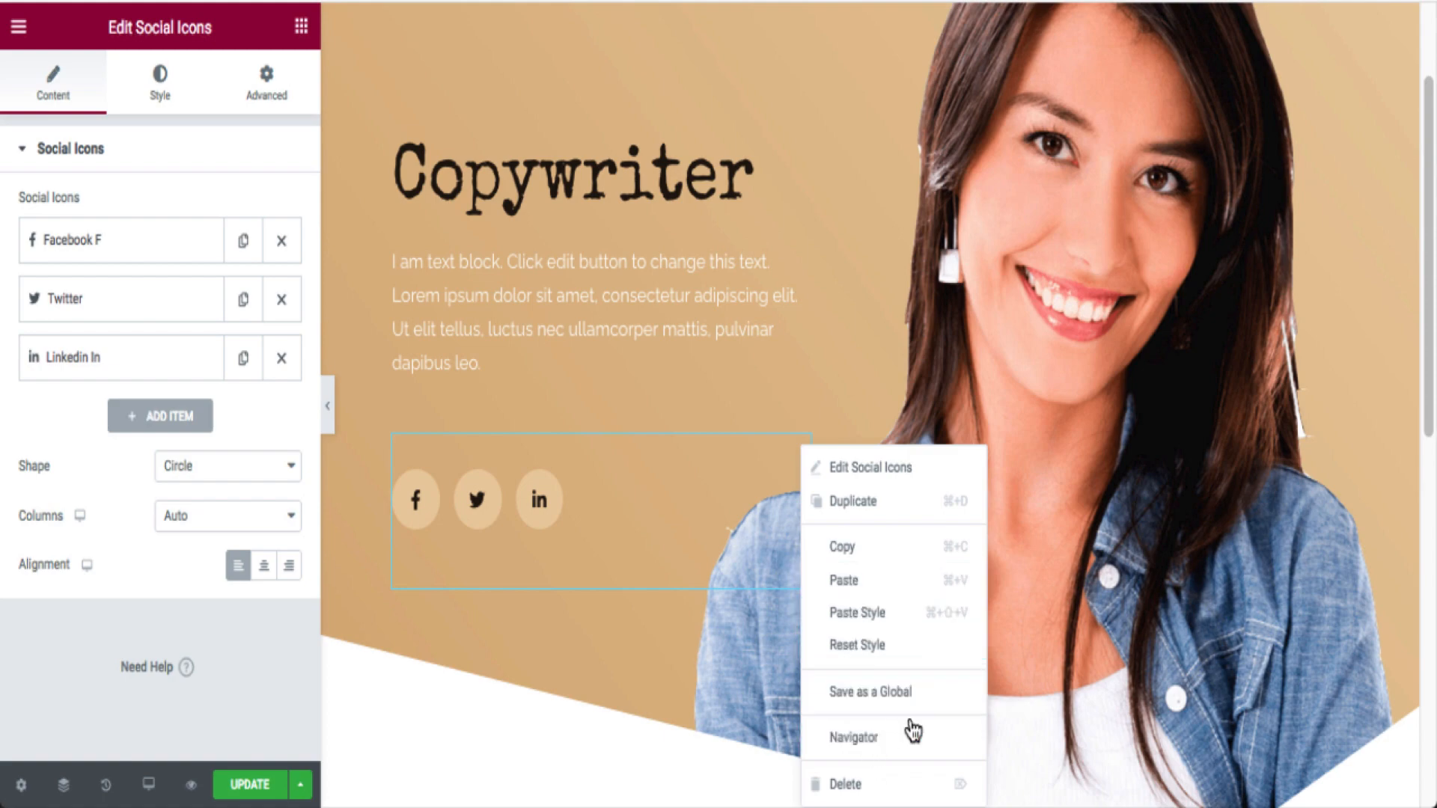
click(932, 703)
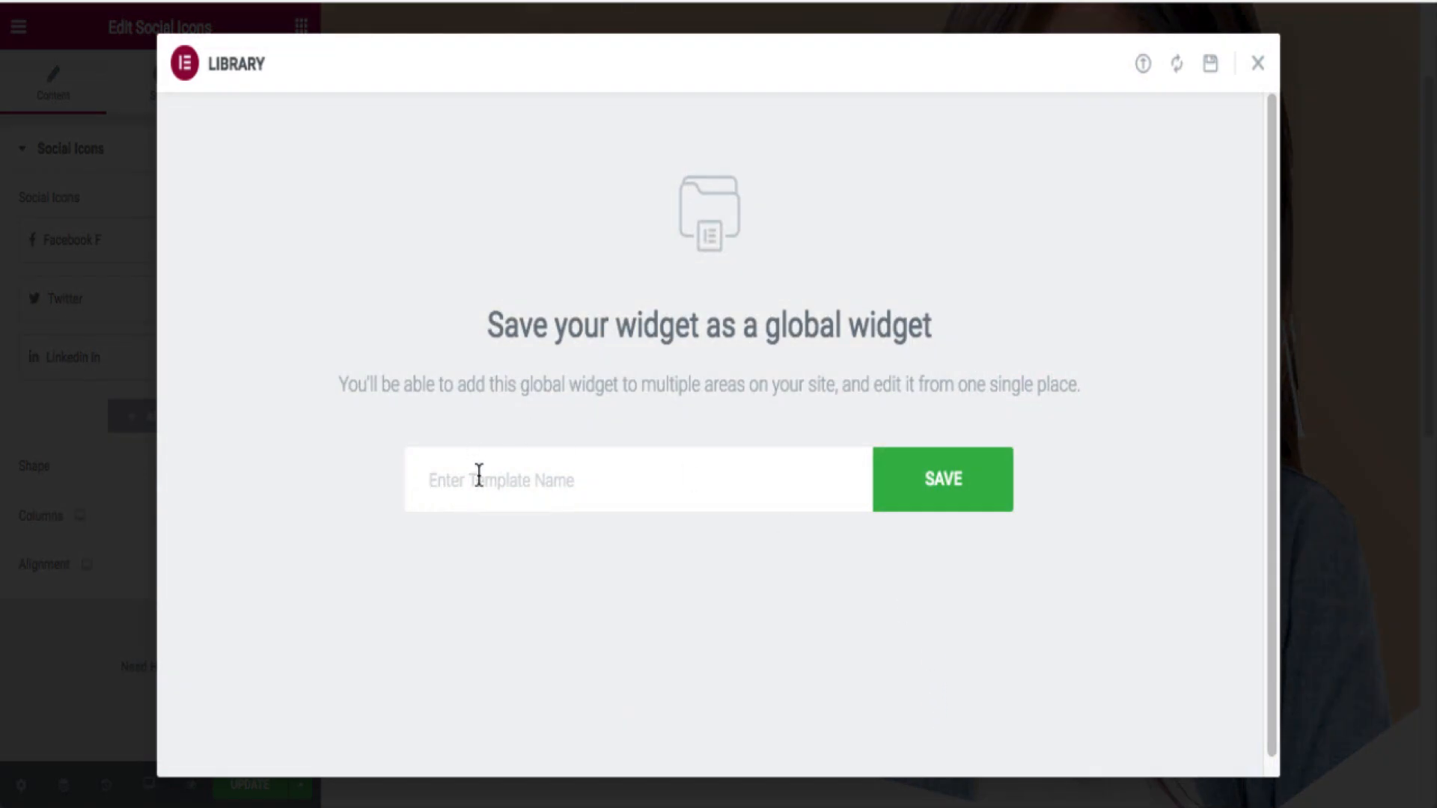
text(S)
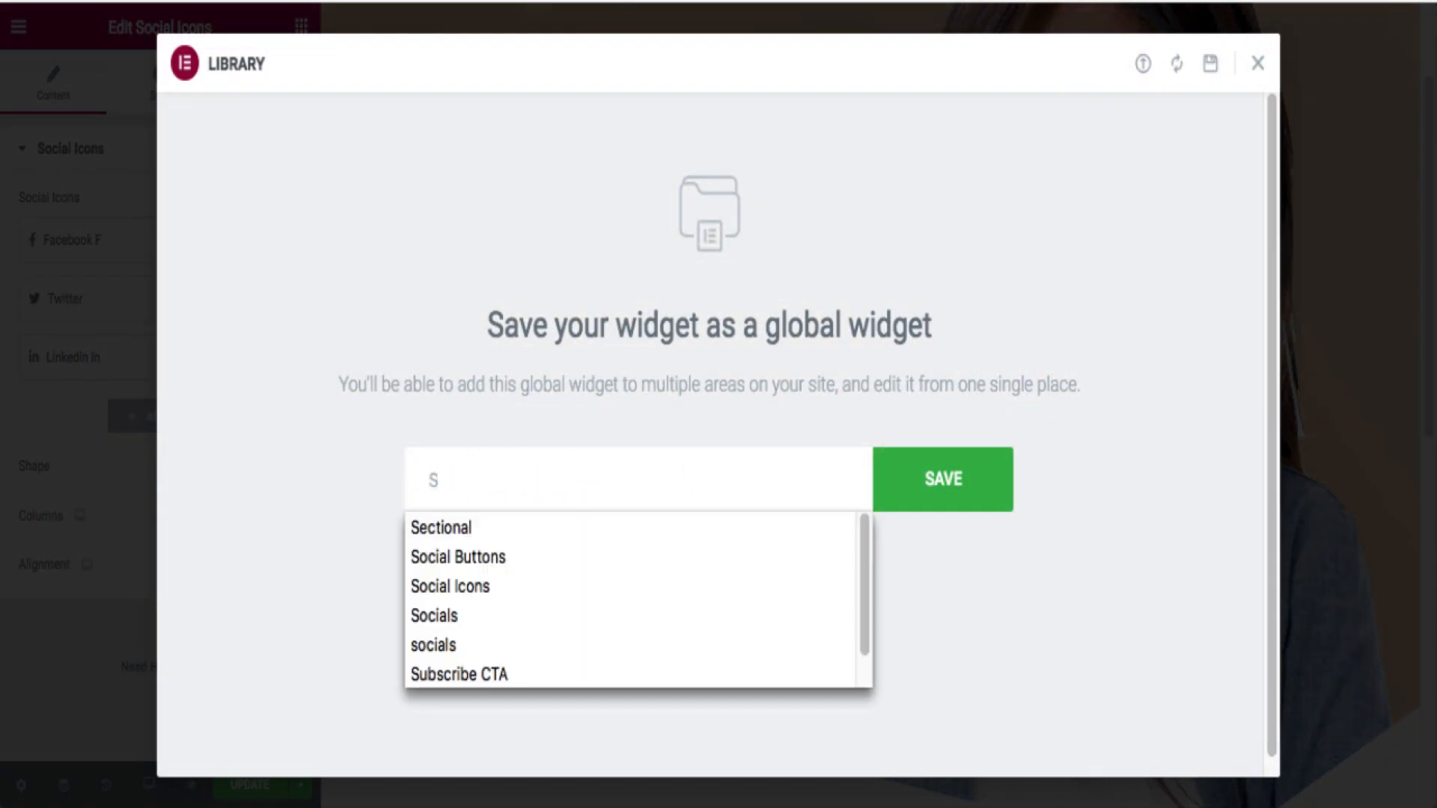
text(ocials)
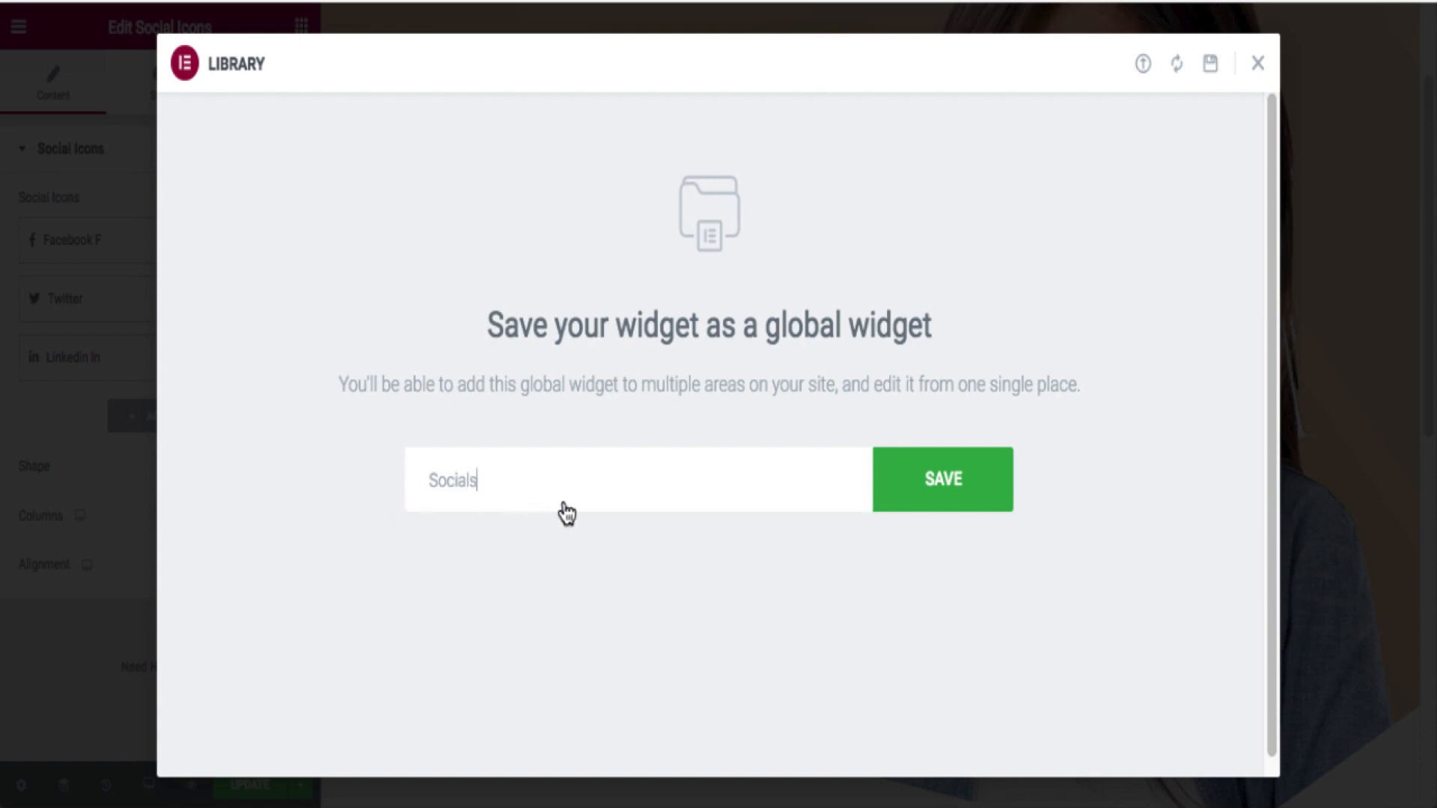
click(948, 498)
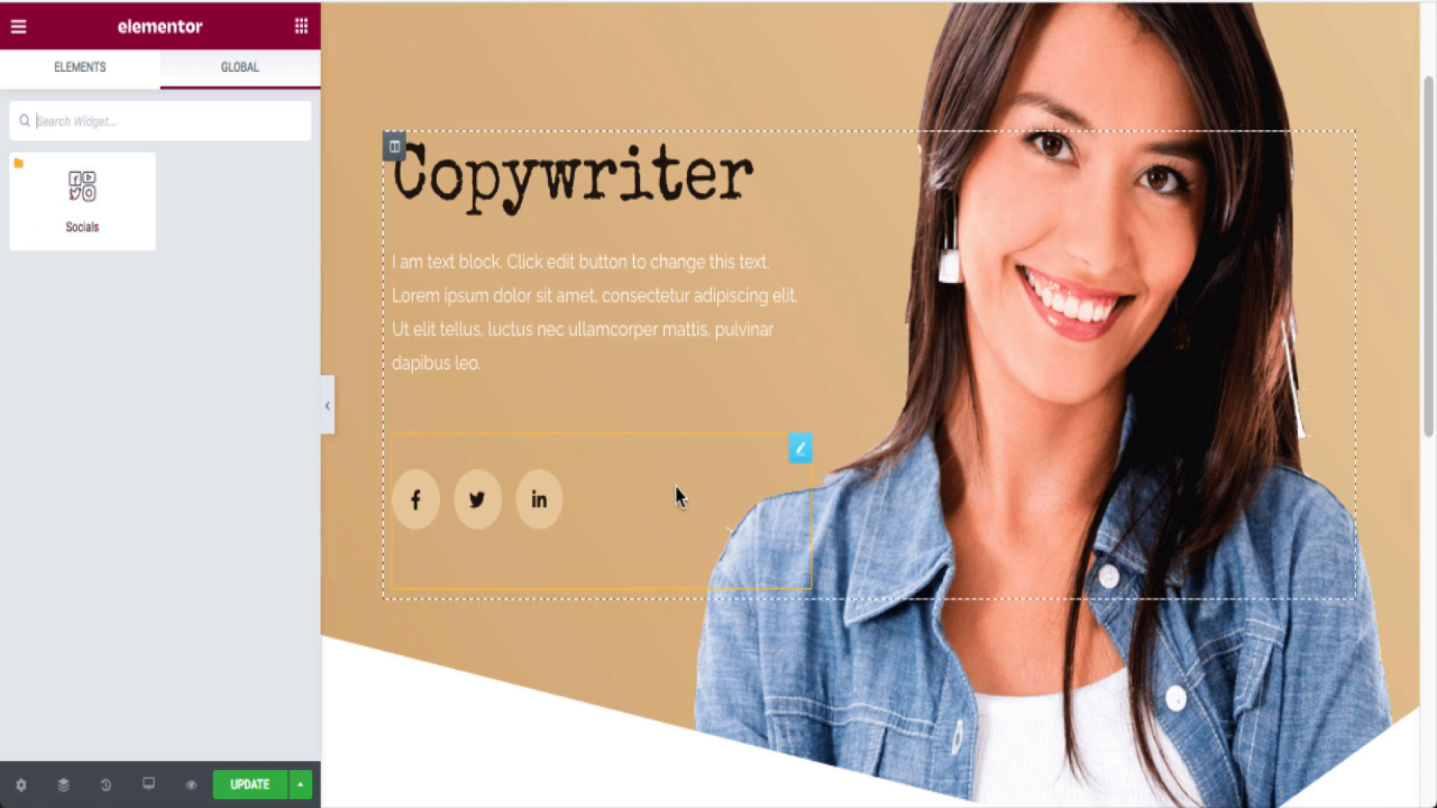
Delete the social icons widget from the hero section.
right_click(802, 453)
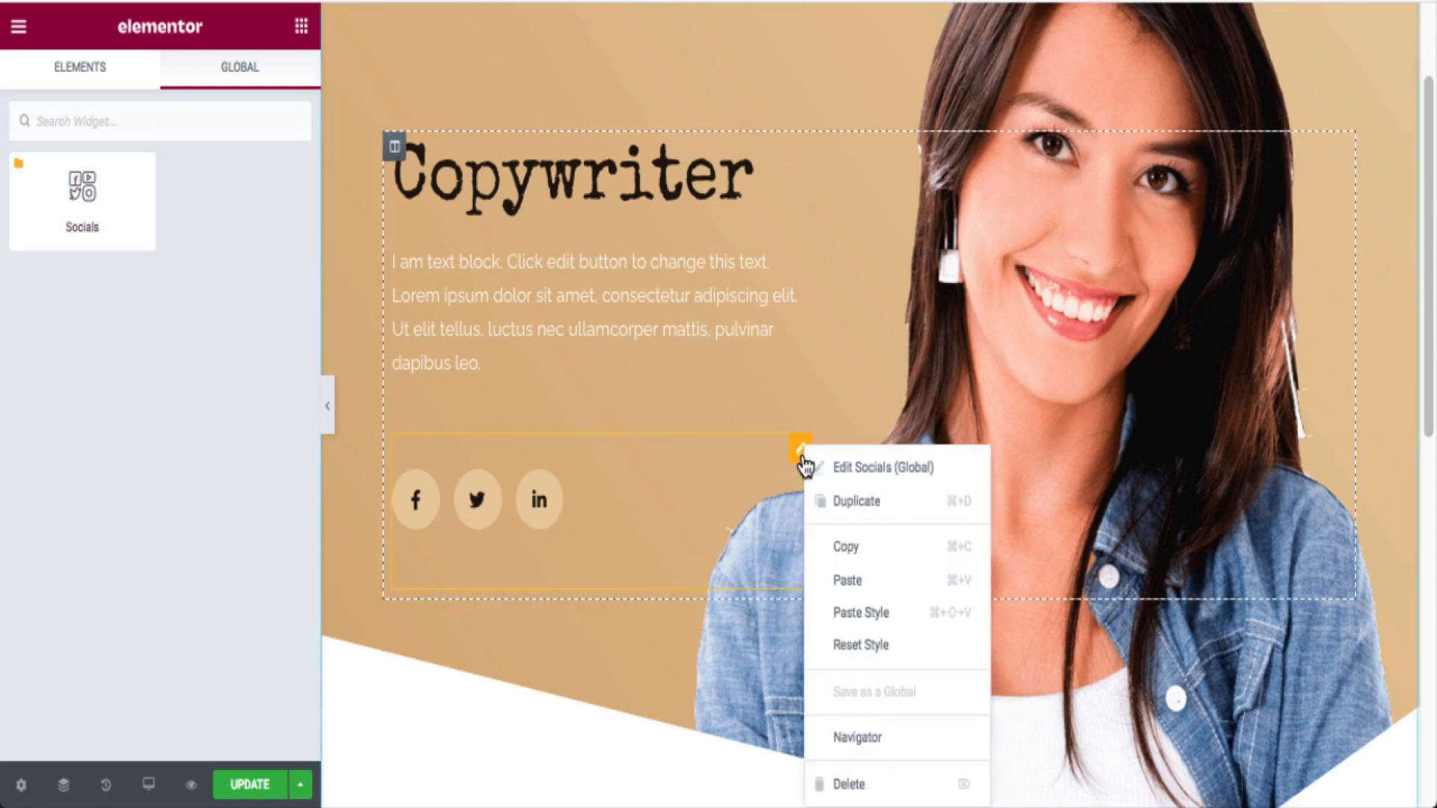
click(866, 784)
scroll(629, 667, up, 3)
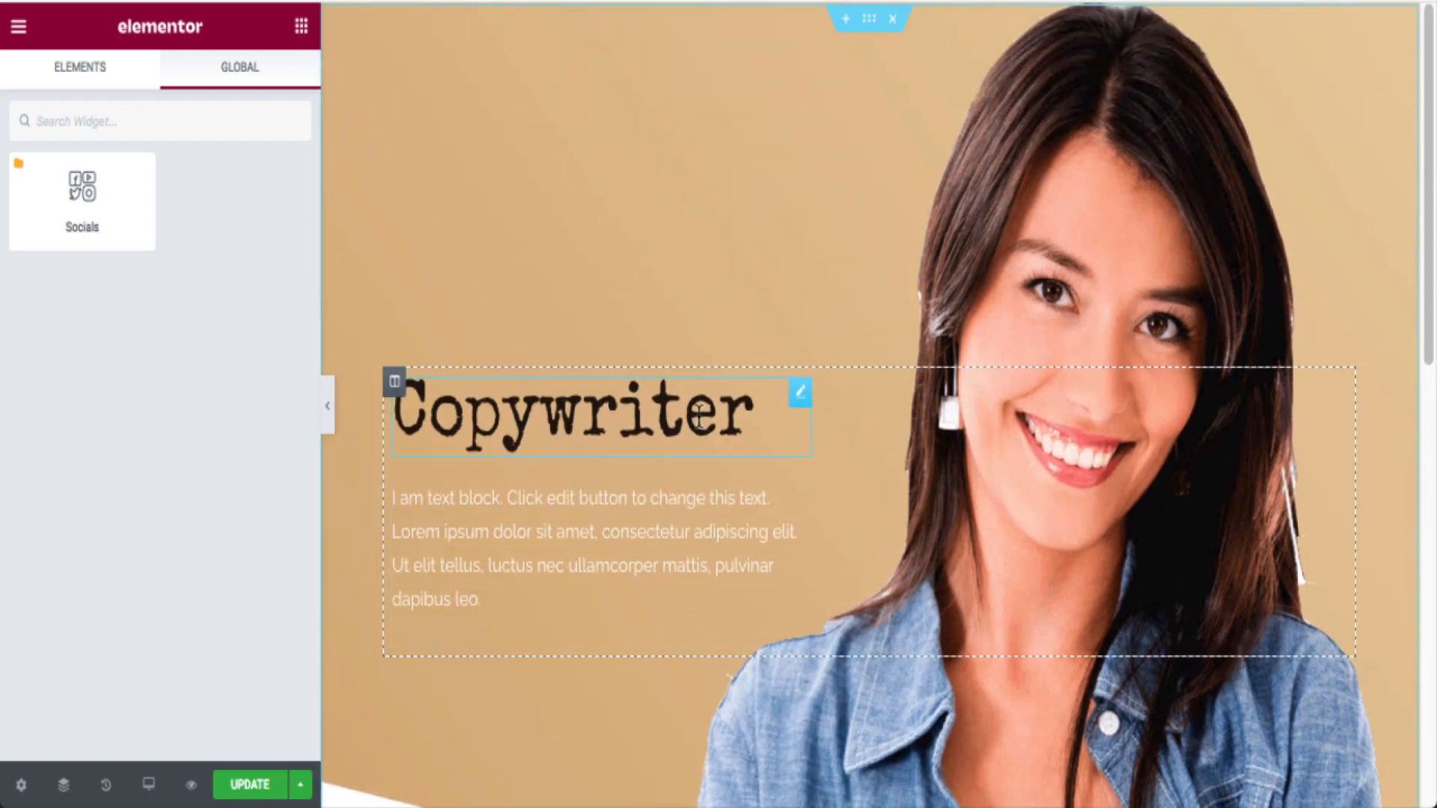
Set the top margin of the hero's text column to -18%.
click(395, 382)
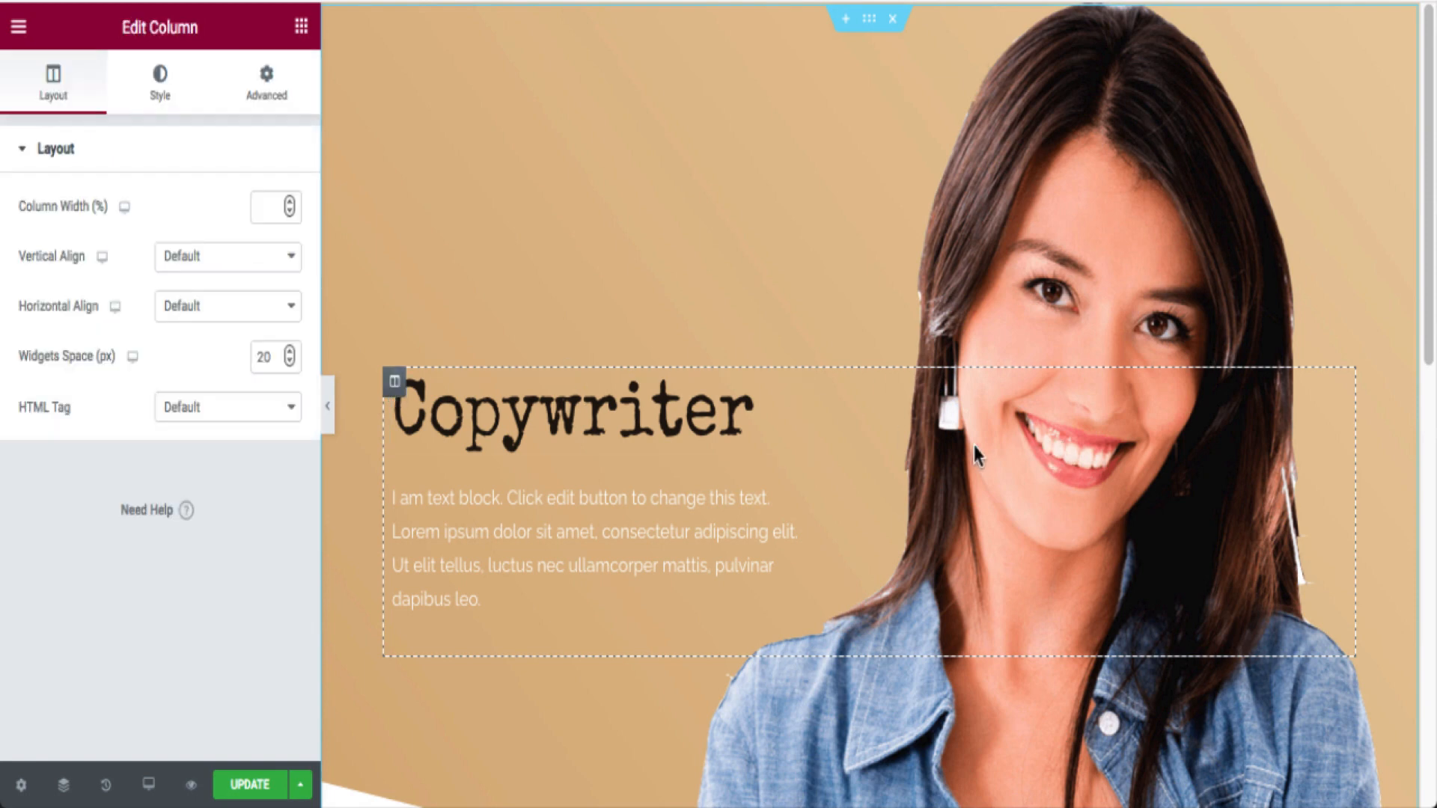
click(276, 89)
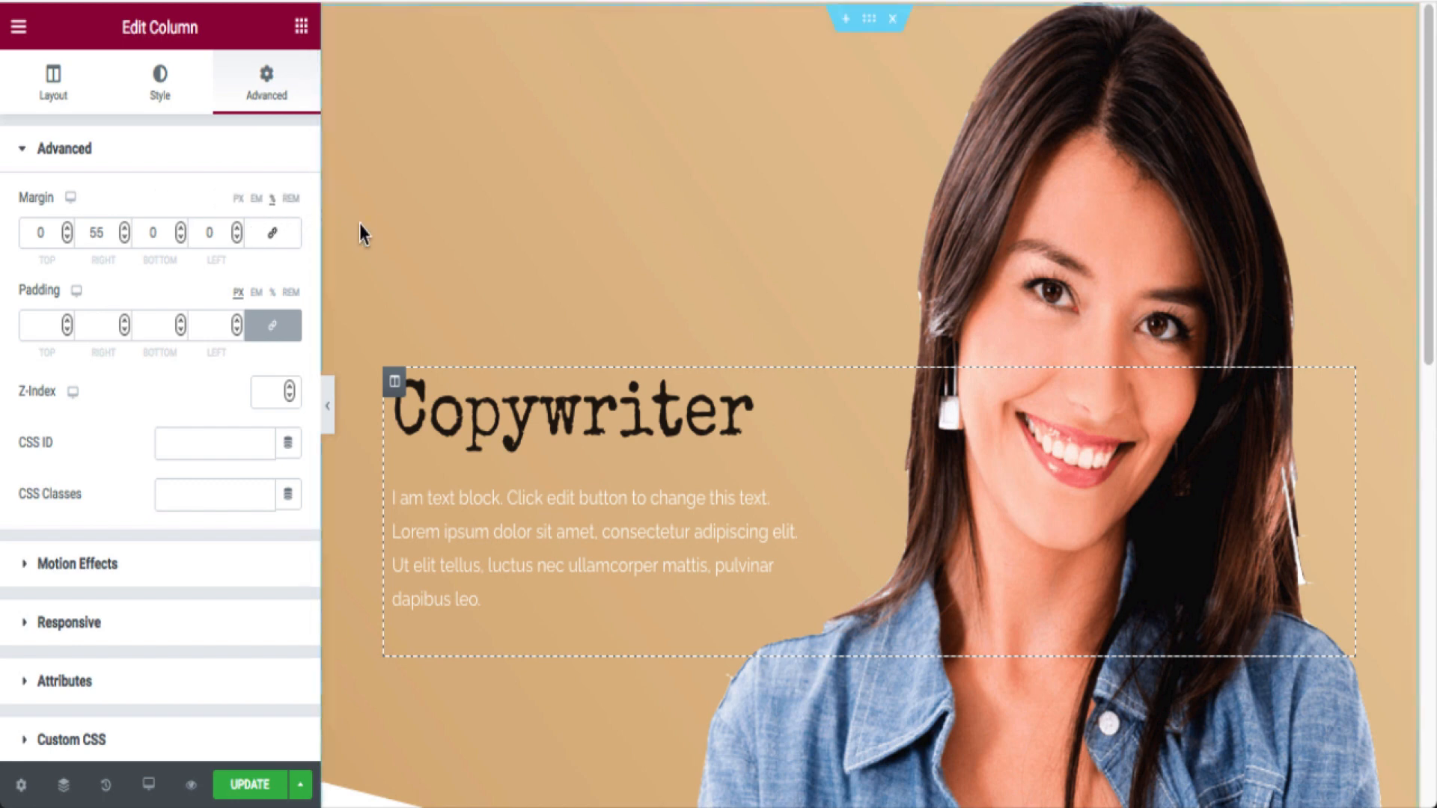
click(65, 238)
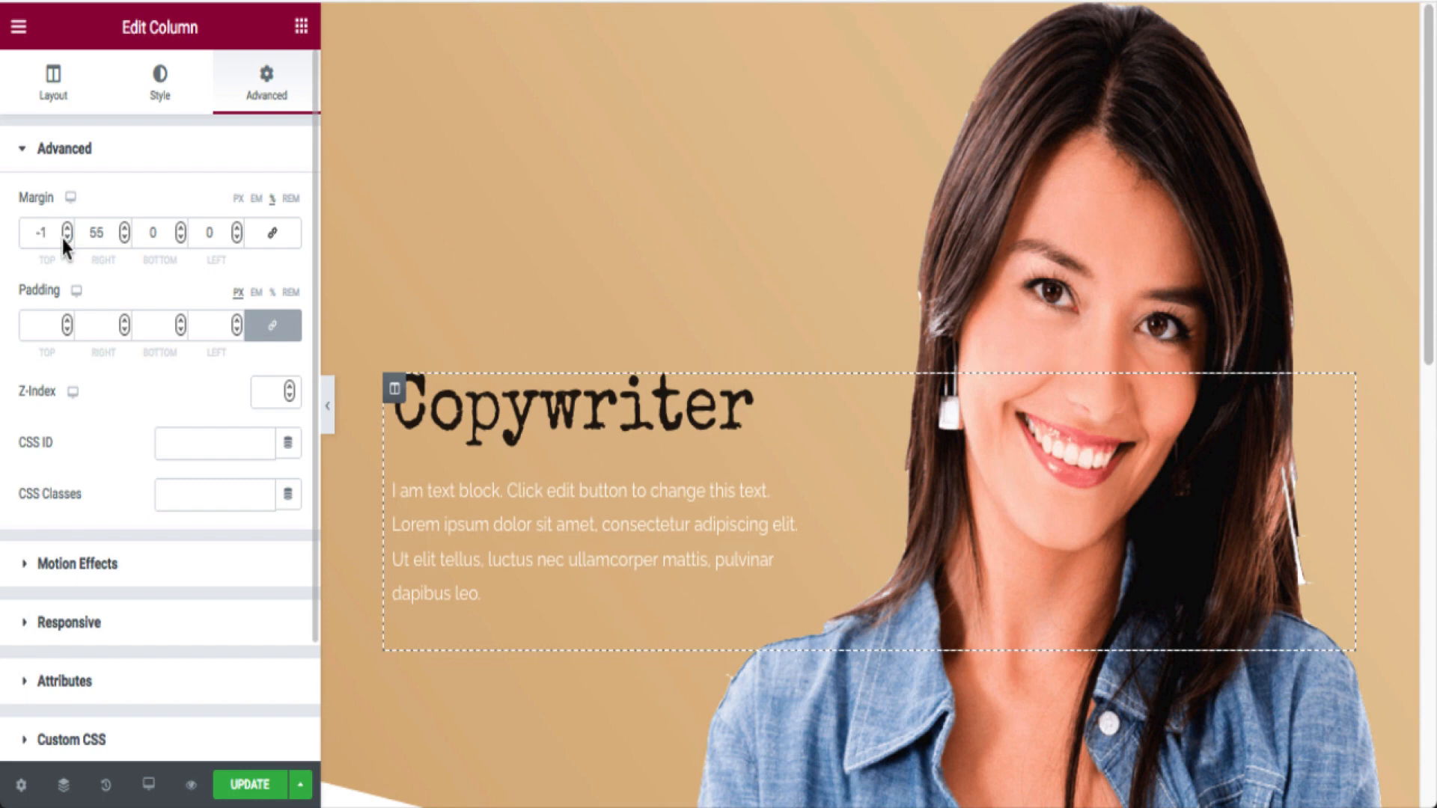
click(64, 238)
click(65, 238)
click(65, 238)
click(64, 238)
click(64, 238)
click(64, 238)
click(64, 238)
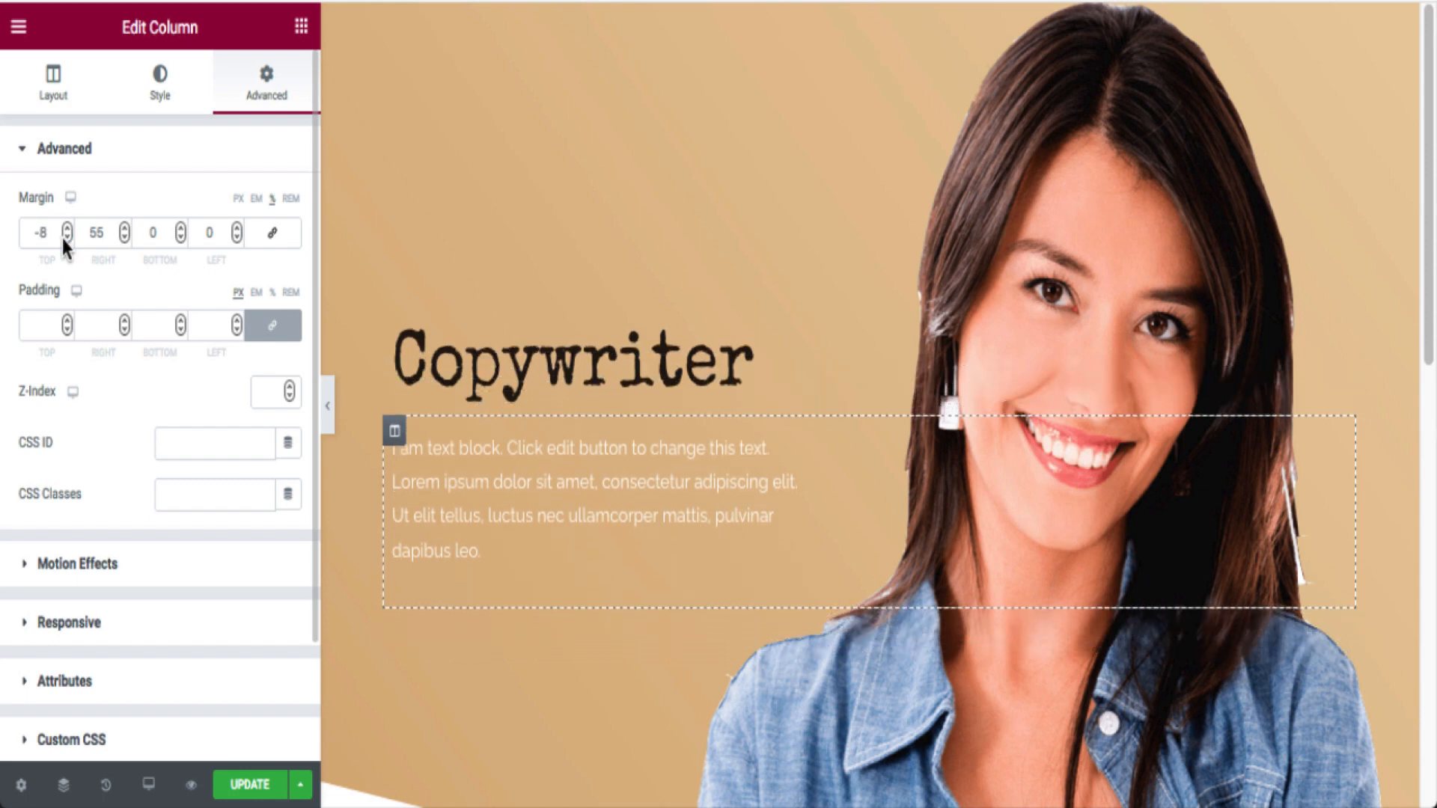
click(65, 238)
click(64, 238)
click(65, 238)
click(65, 238)
click(65, 238)
click(65, 238)
click(64, 238)
click(64, 238)
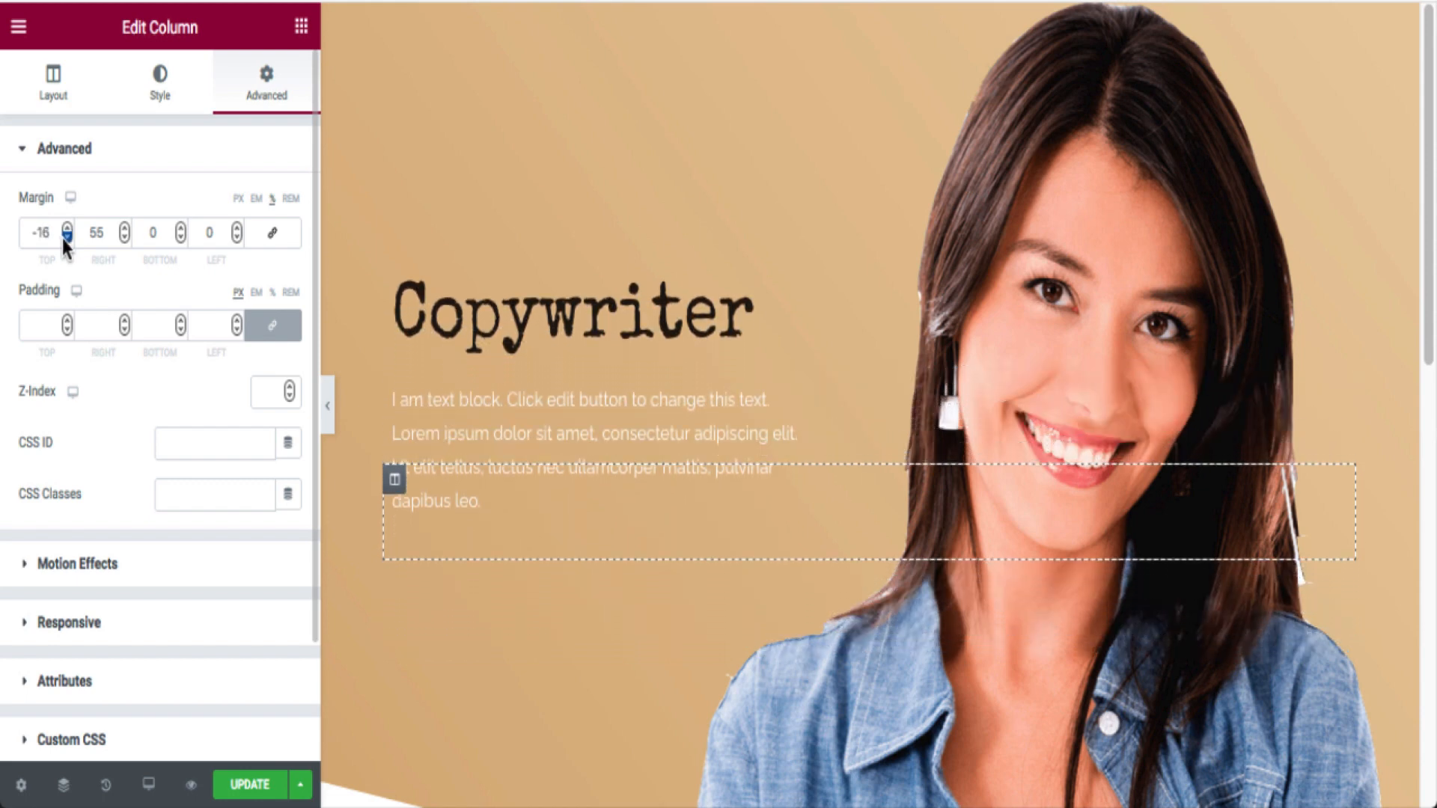
click(65, 238)
click(64, 238)
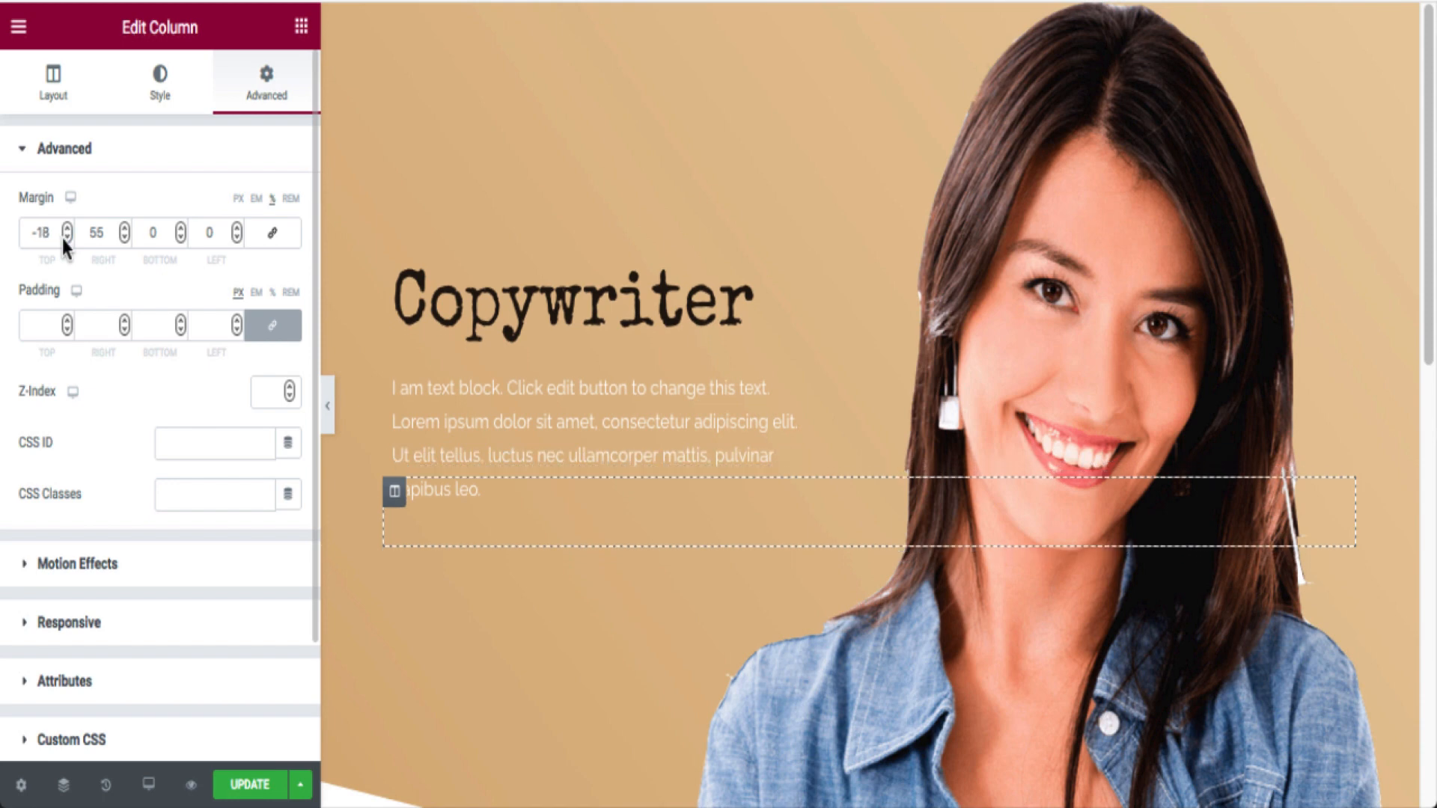
Set the font size of the hero's Copywriter heading to 85 px.
click(554, 292)
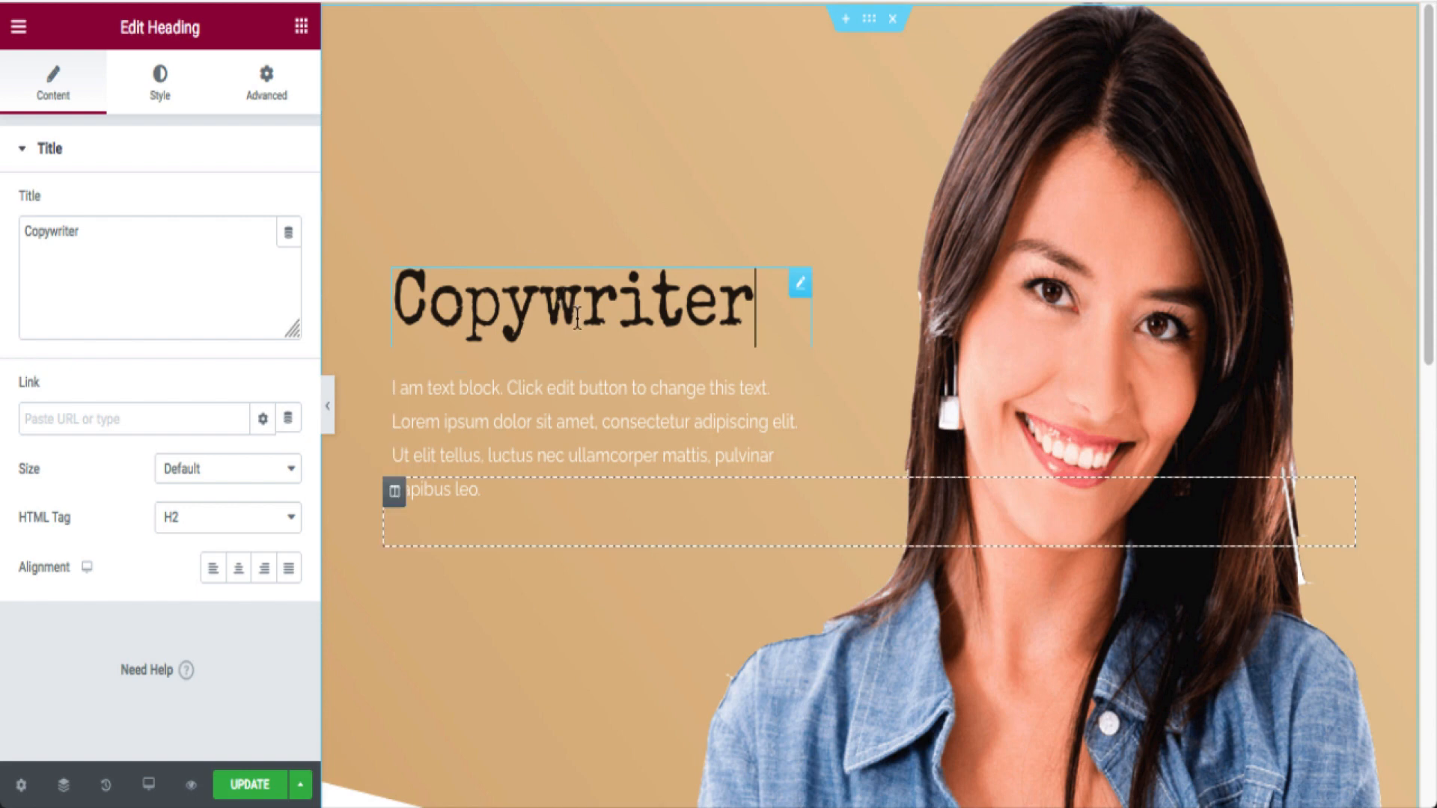
click(170, 88)
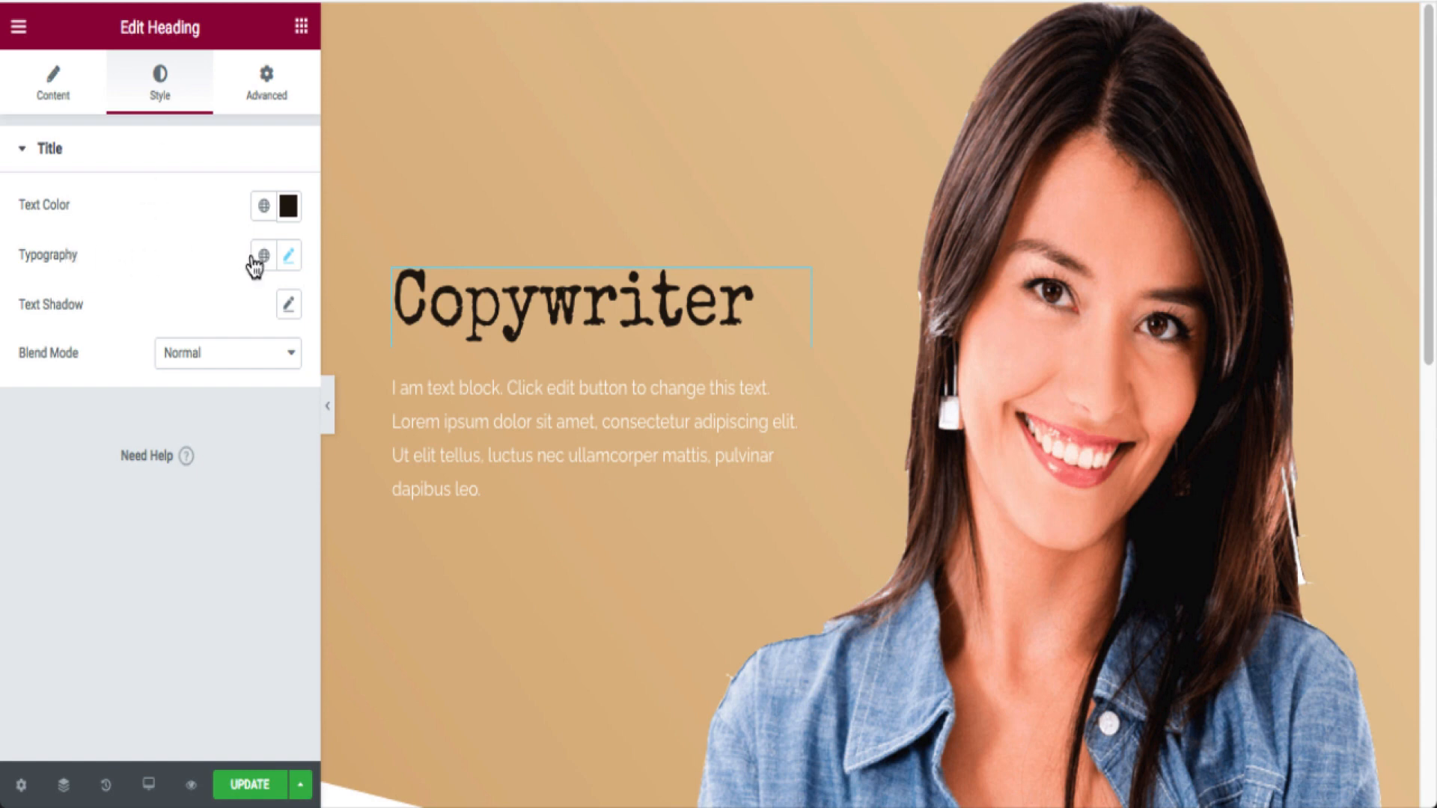
click(289, 256)
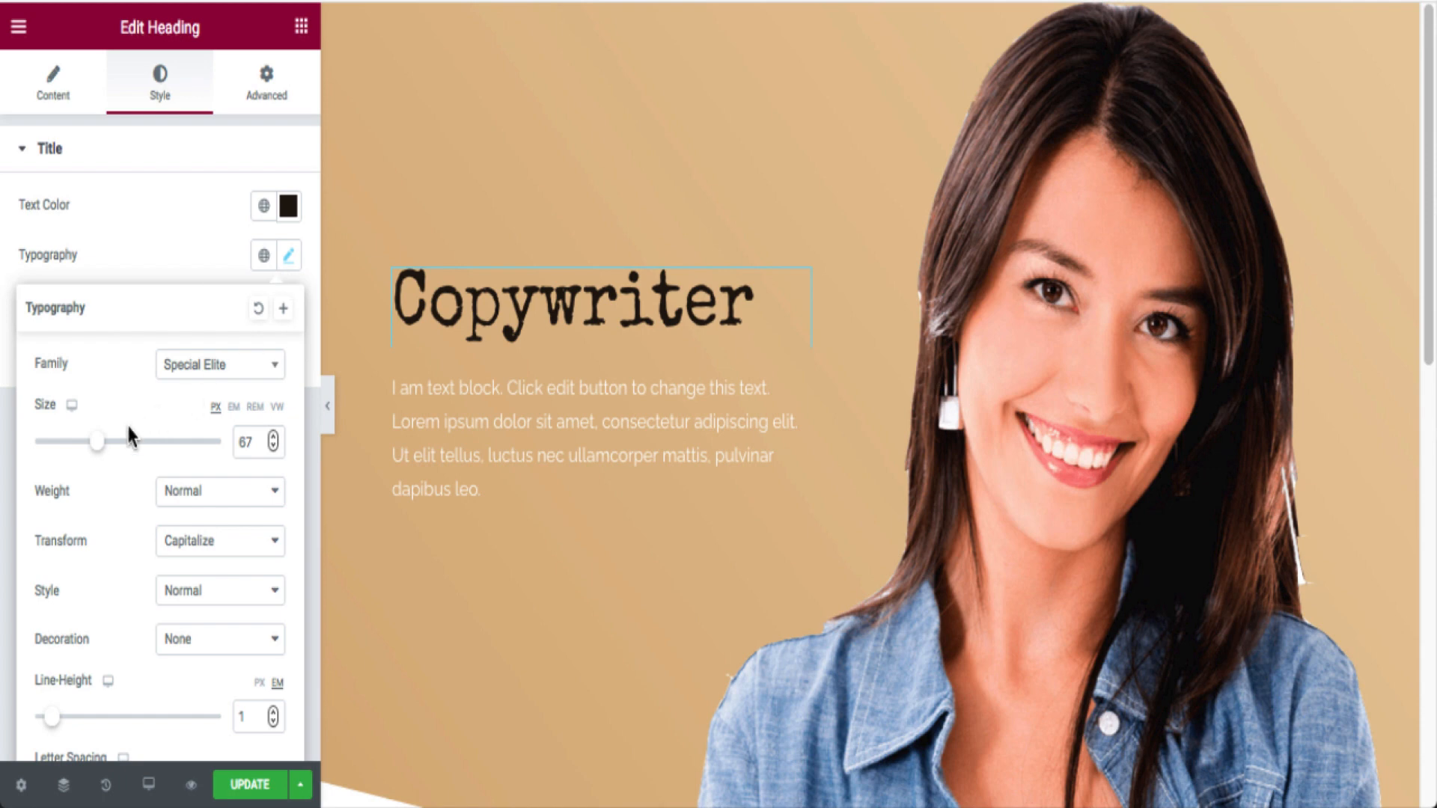
drag(99, 442, 113, 441)
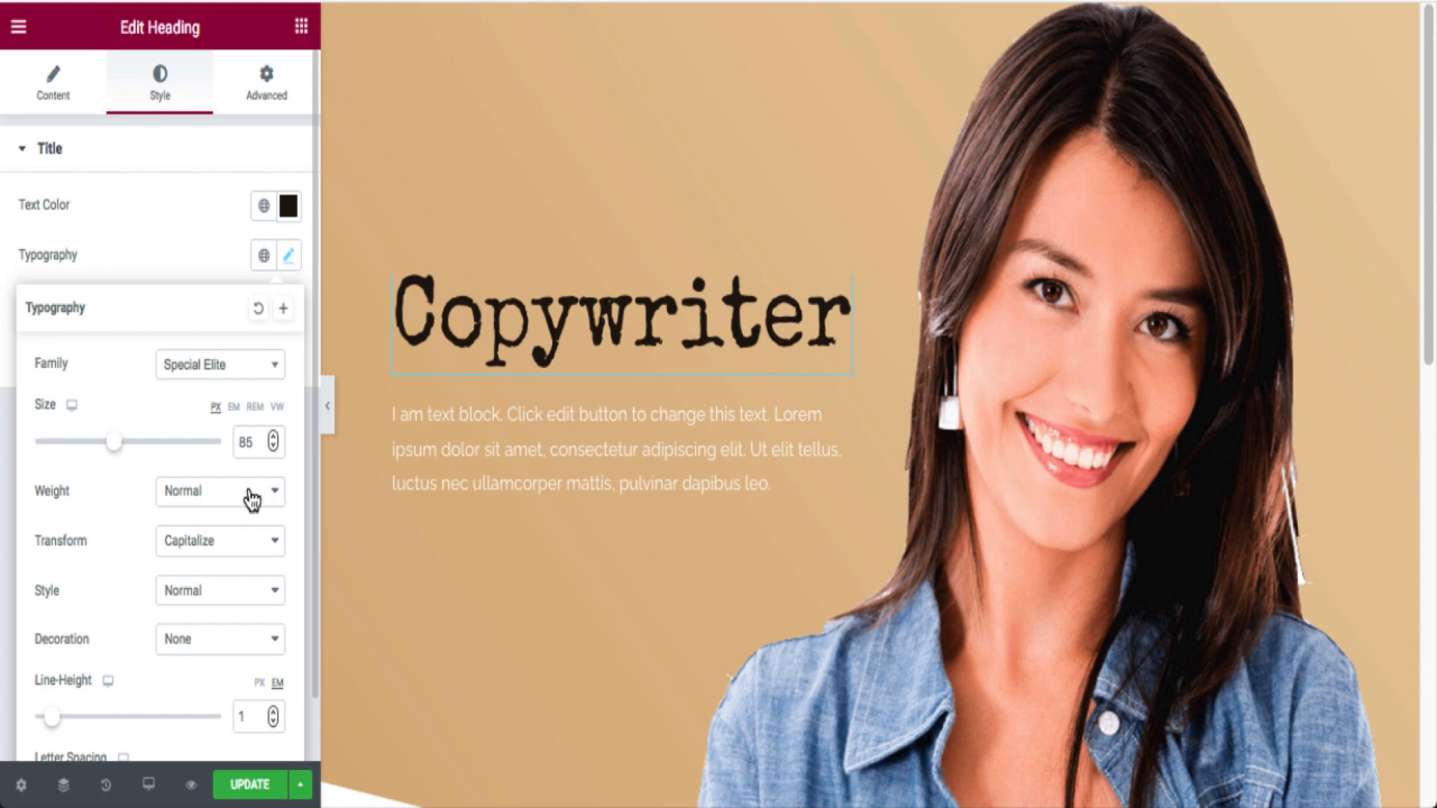
Change the Copywriter heading's font family to Times New Roman.
click(230, 374)
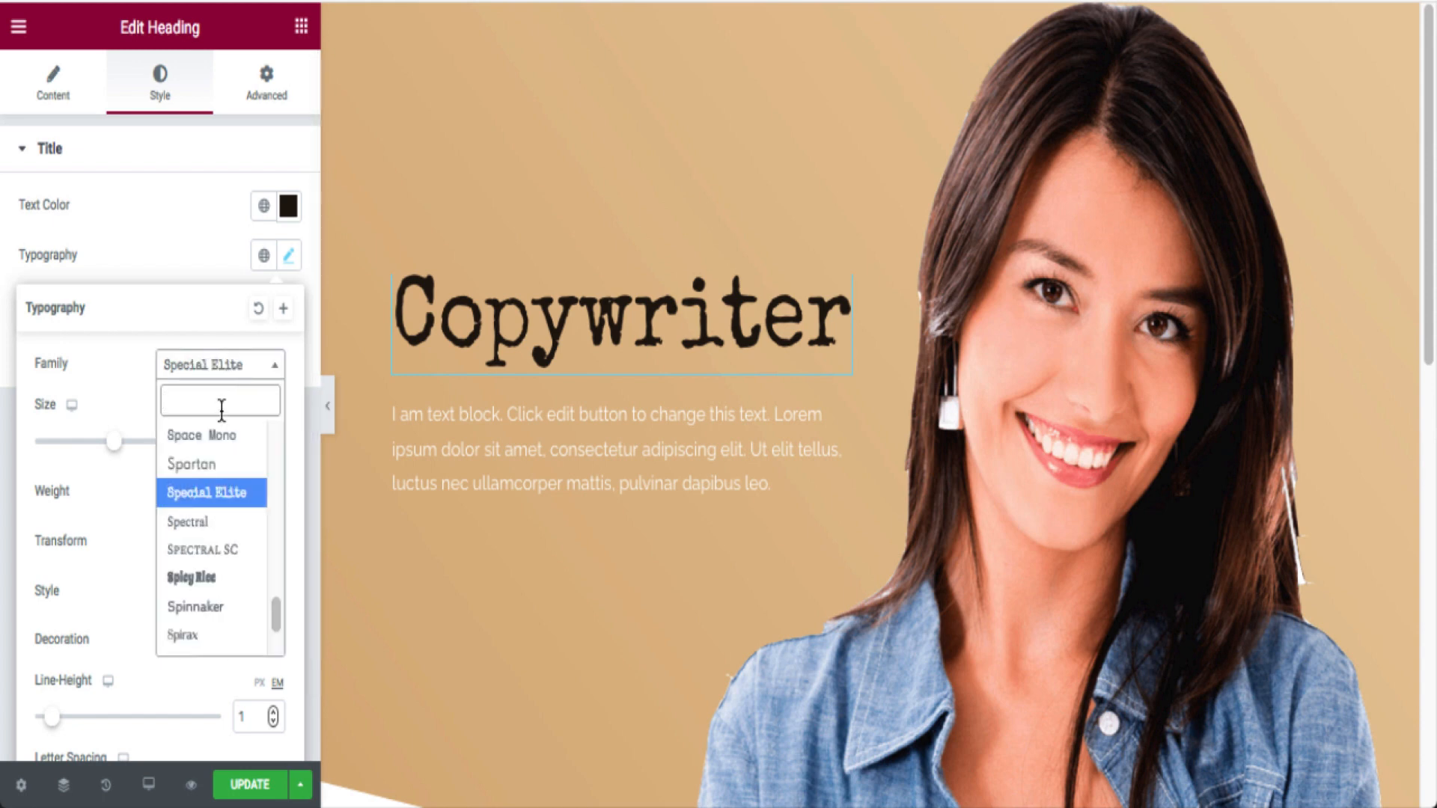
text(times)
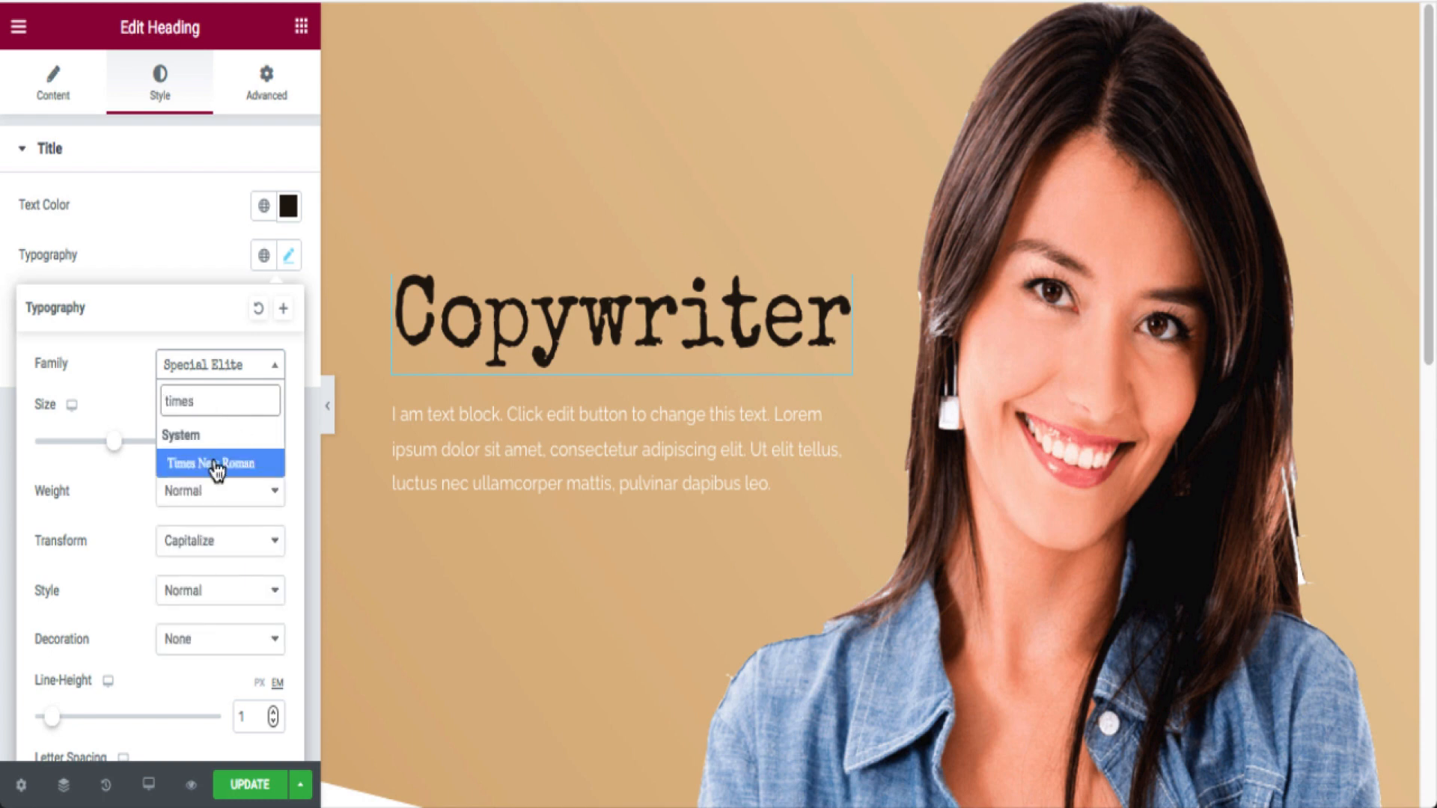
click(213, 464)
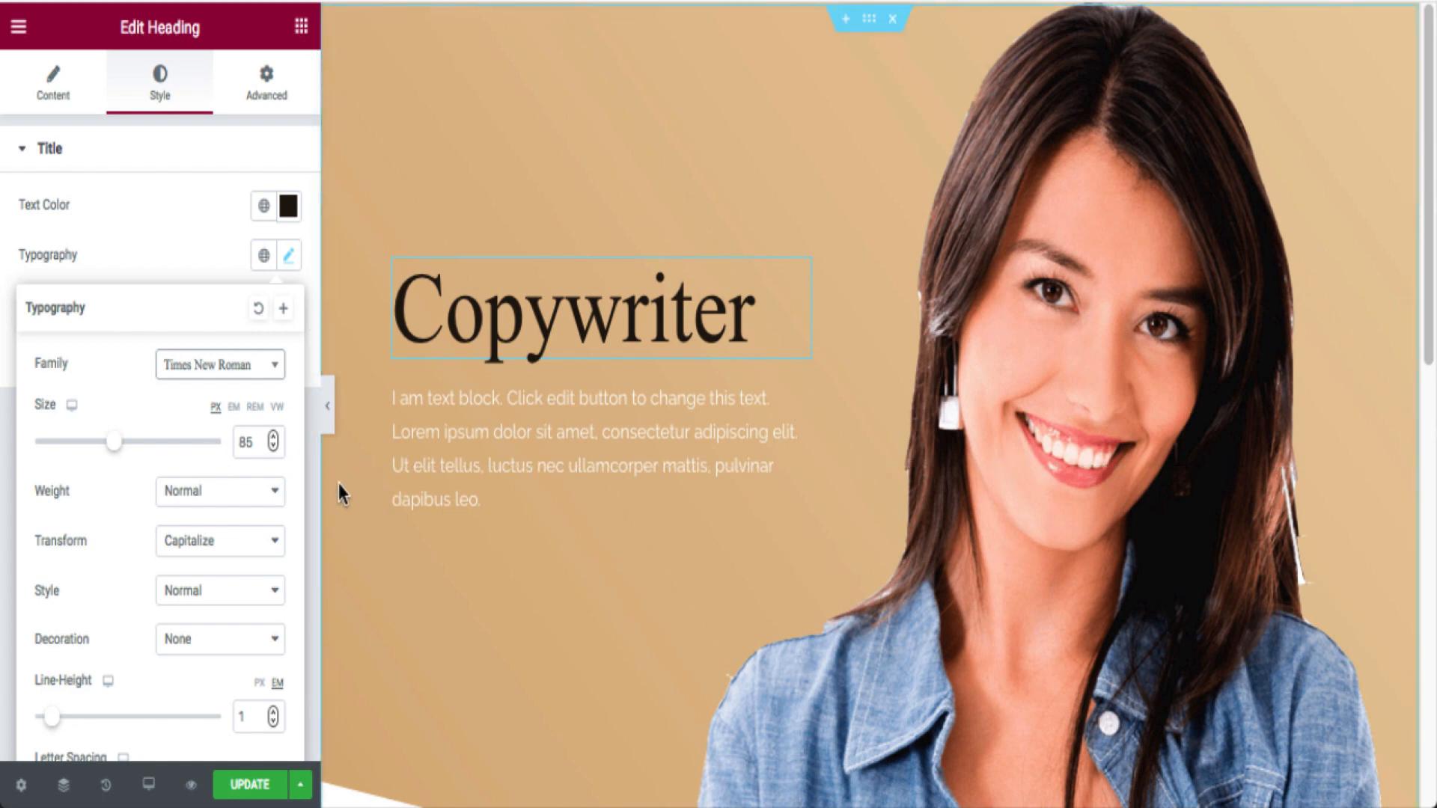
Set the Copywriter heading's font weight to 800.
scroll(260, 555, down, 2)
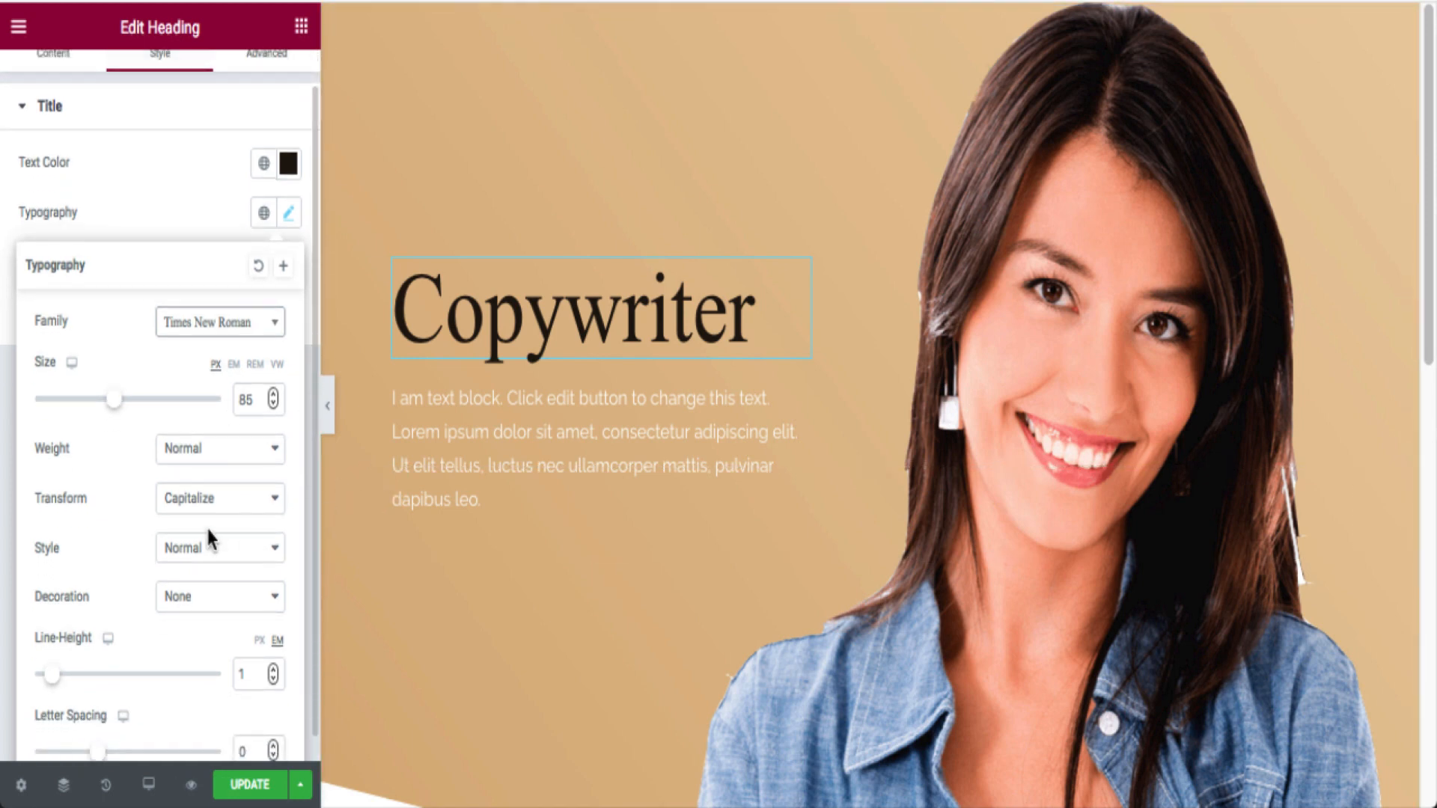
scroll(241, 544, down, 1)
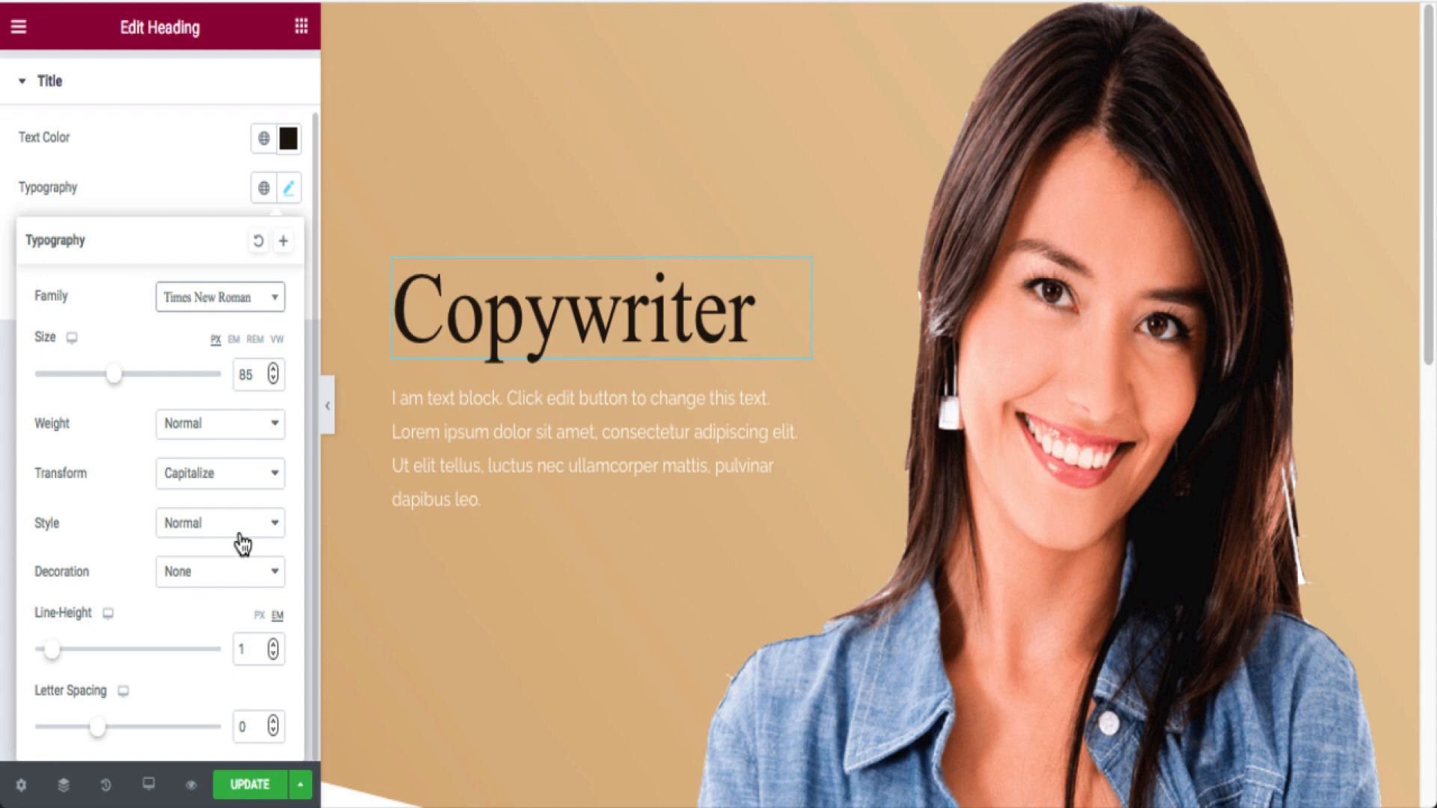
click(235, 421)
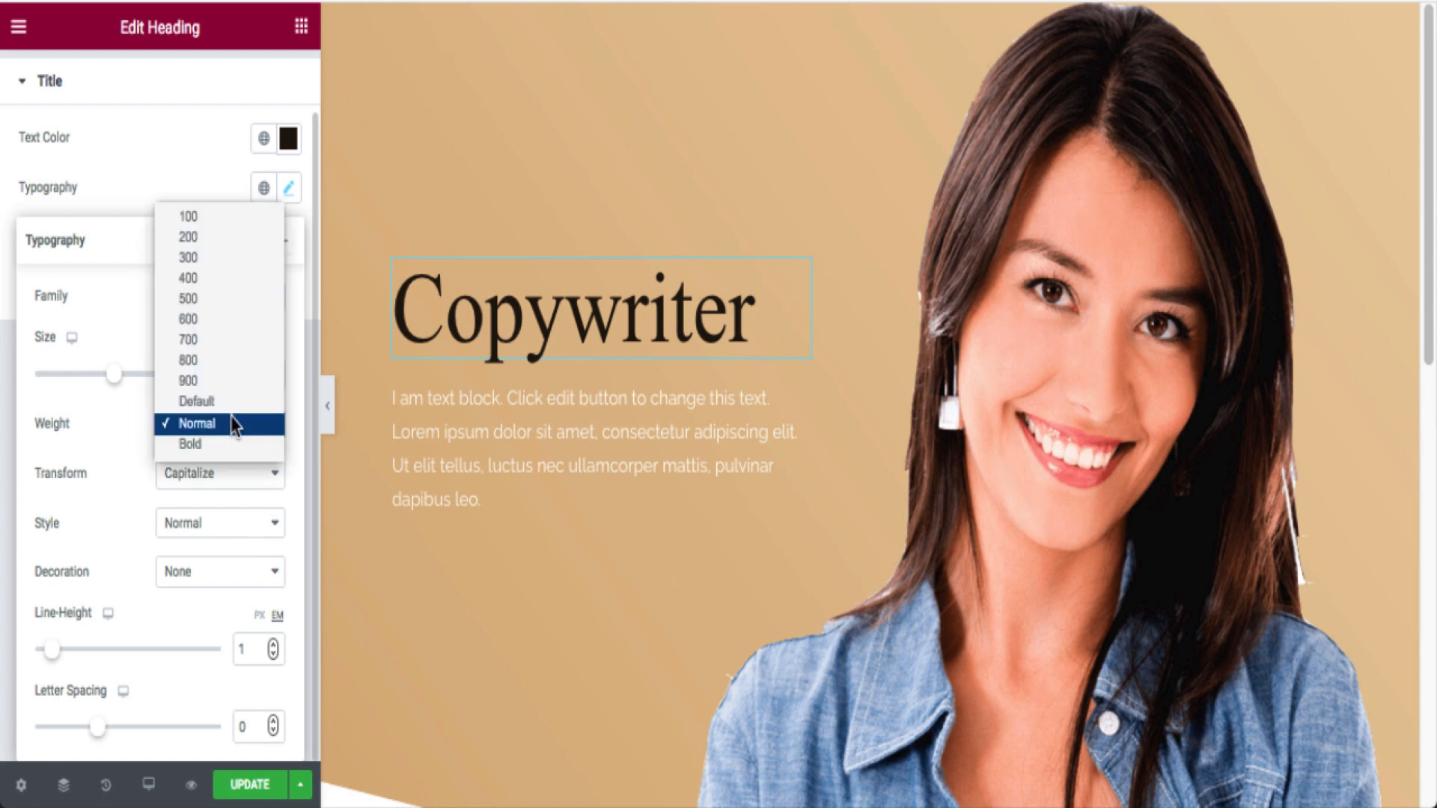
click(247, 355)
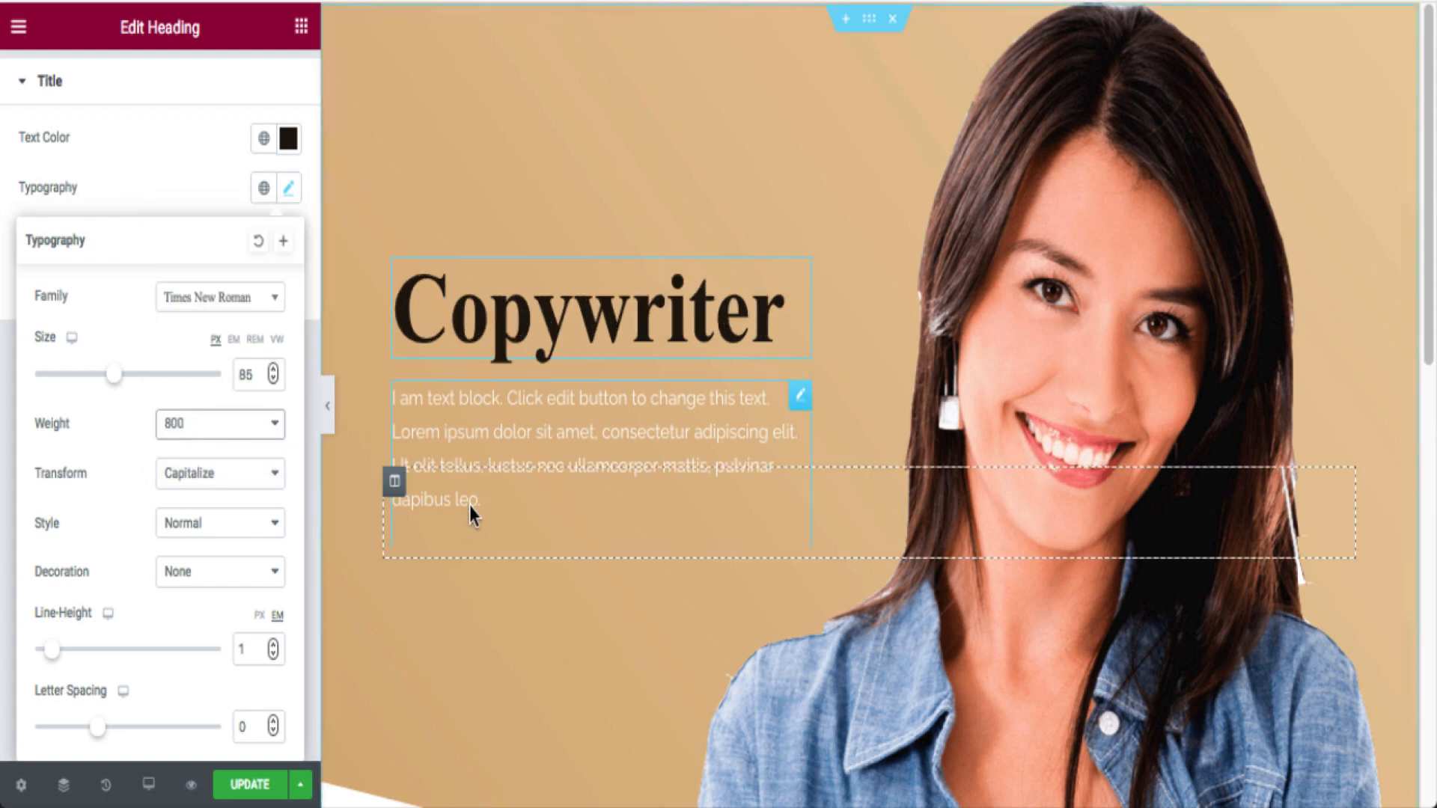
scroll(528, 573, down, 2)
scroll(529, 574, up, 2)
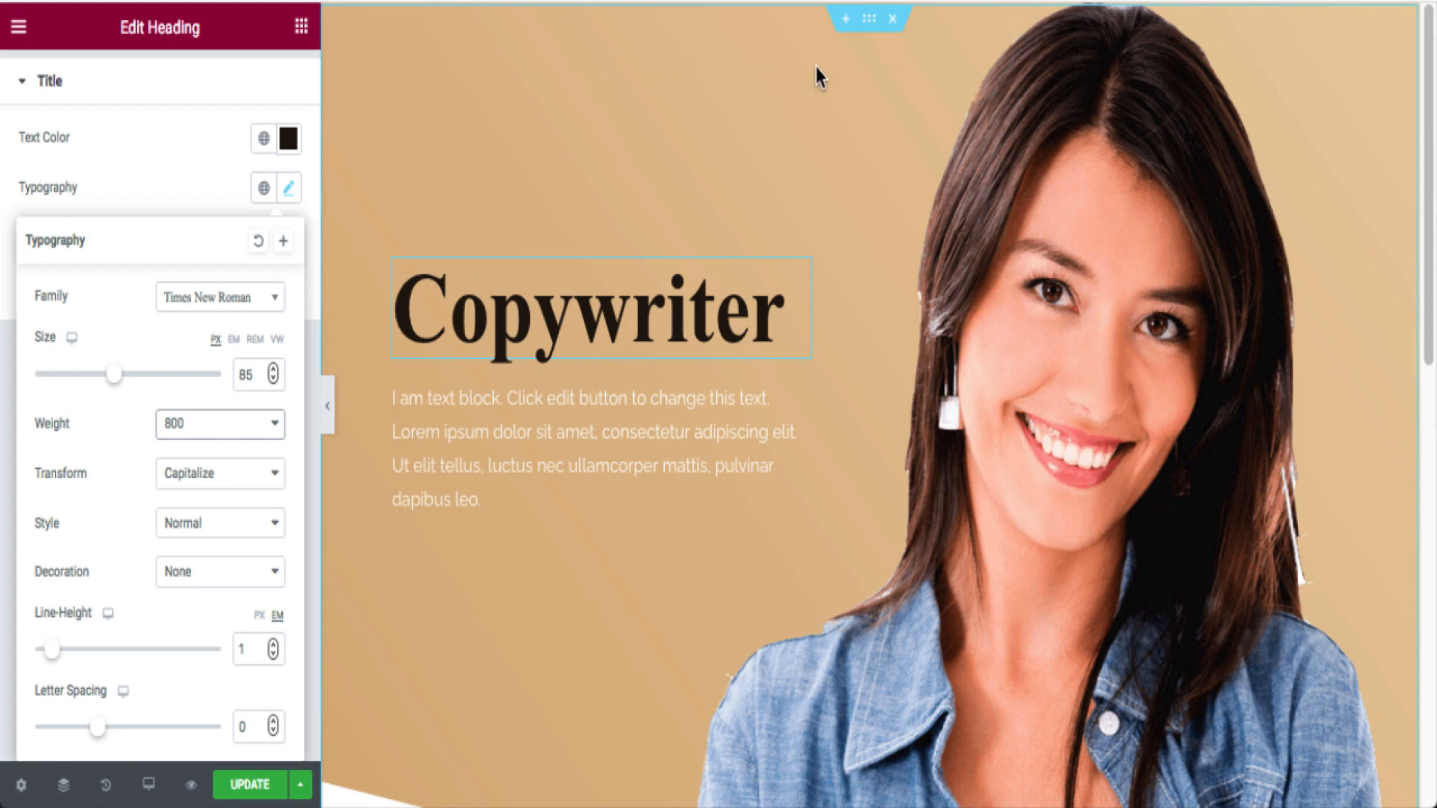
Save the first gradient color of the hero section's background as a new global color named Tan.
click(866, 28)
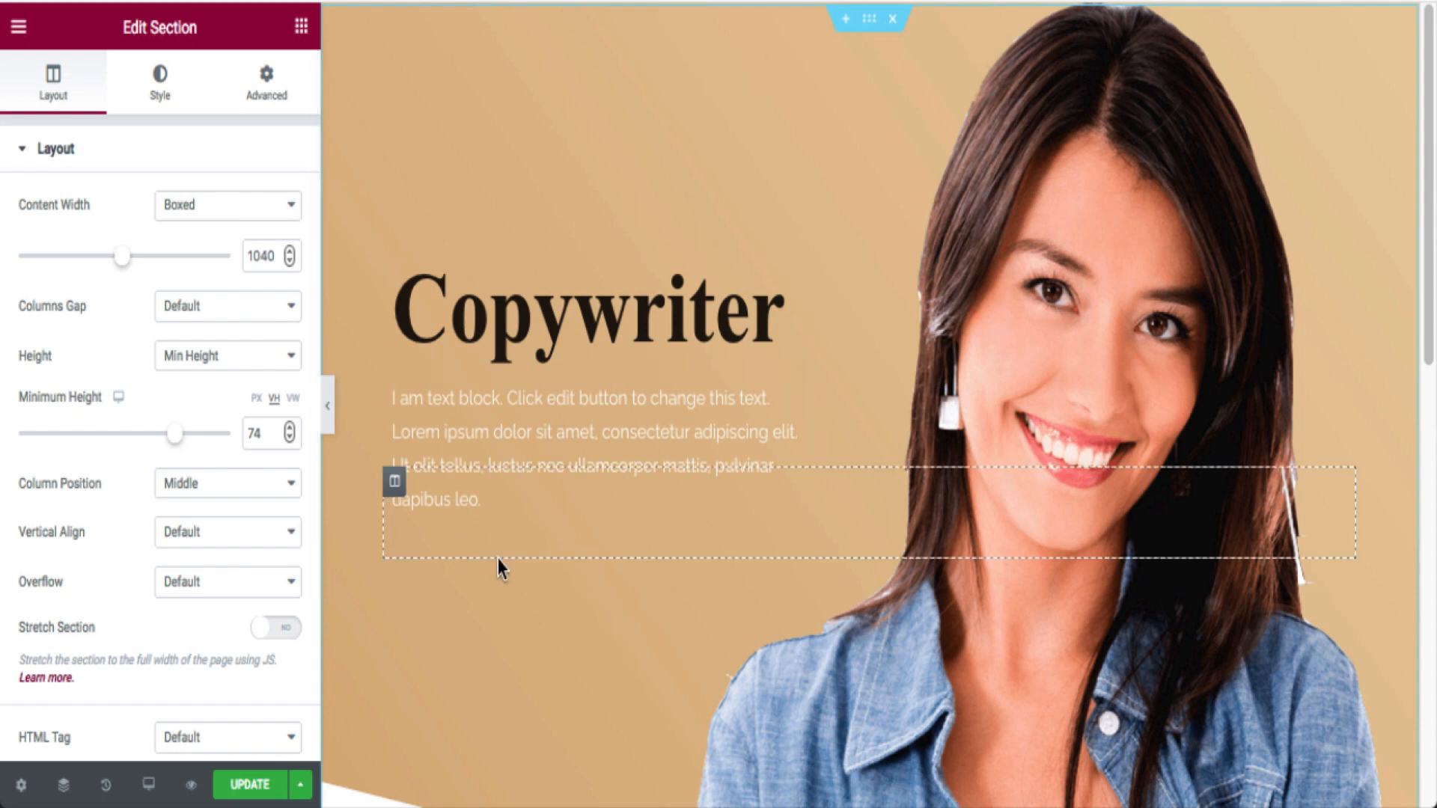
click(160, 82)
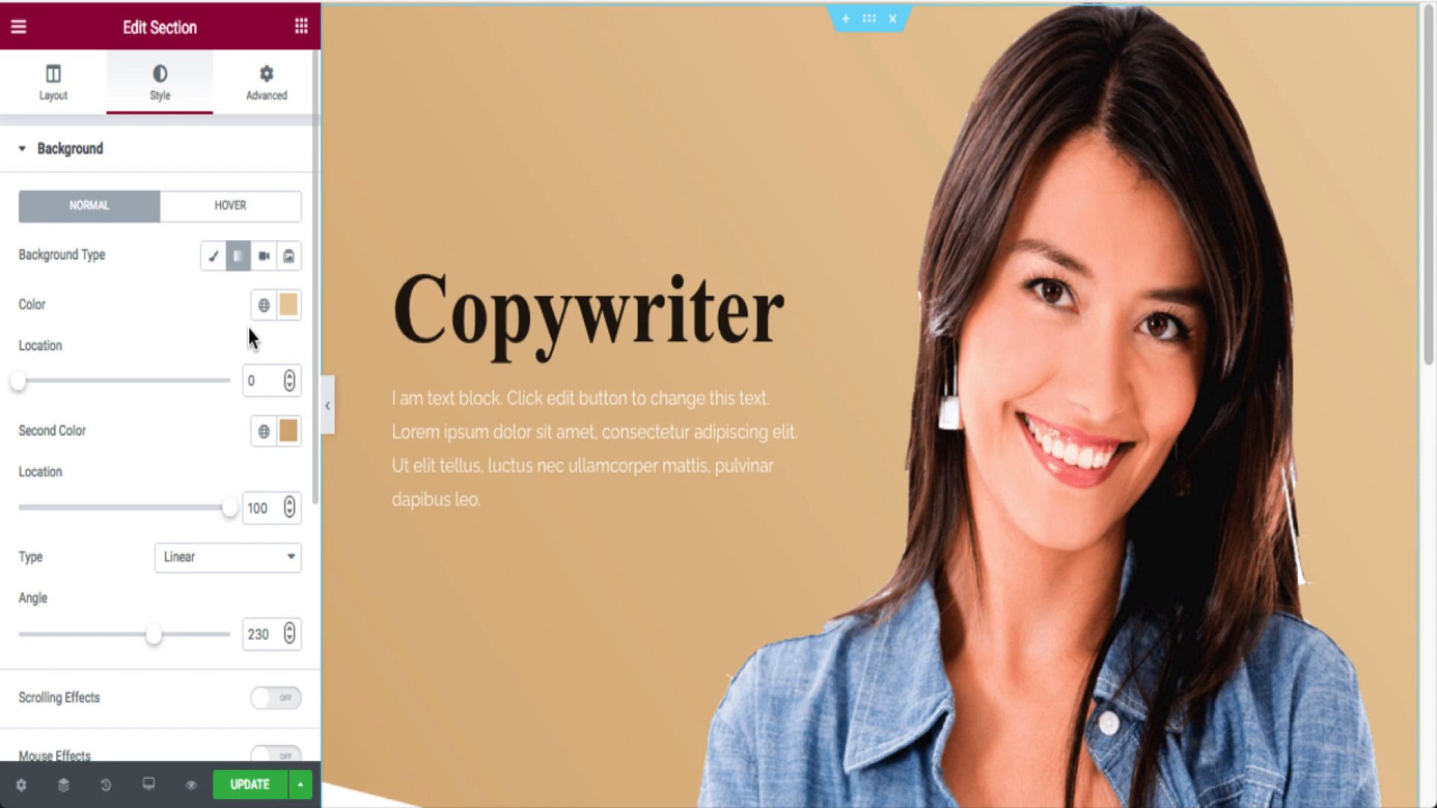
click(290, 315)
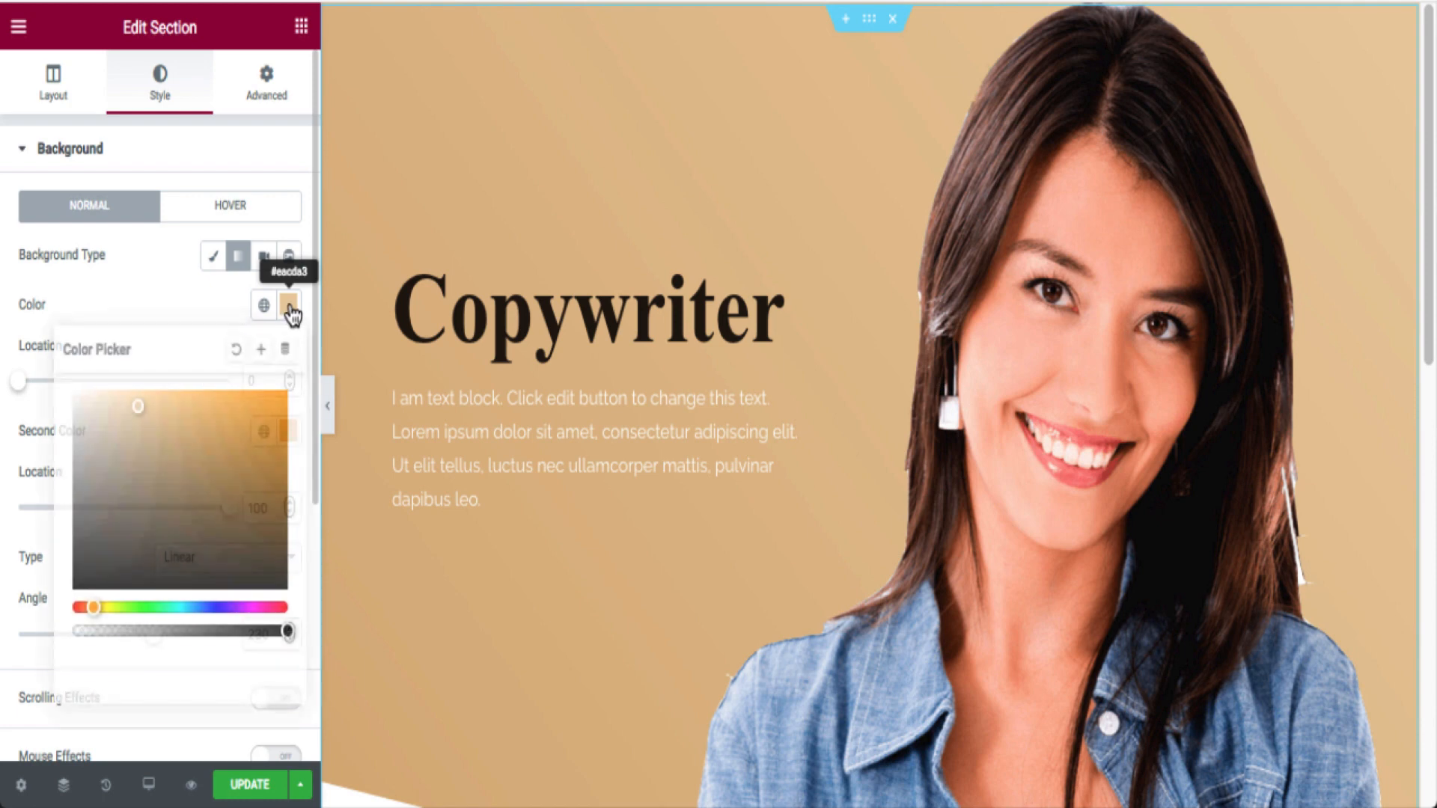
click(261, 350)
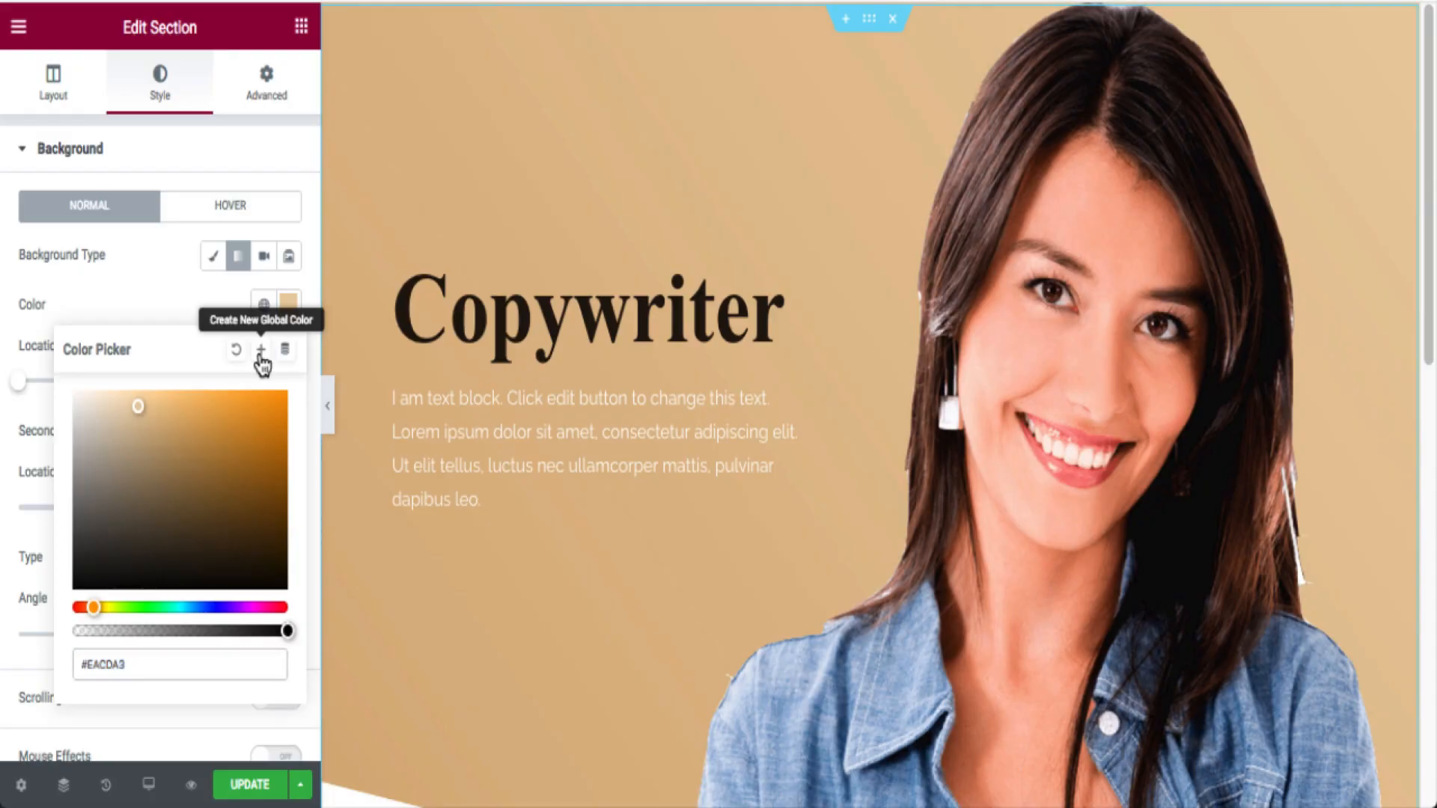
drag(750, 411, 573, 408)
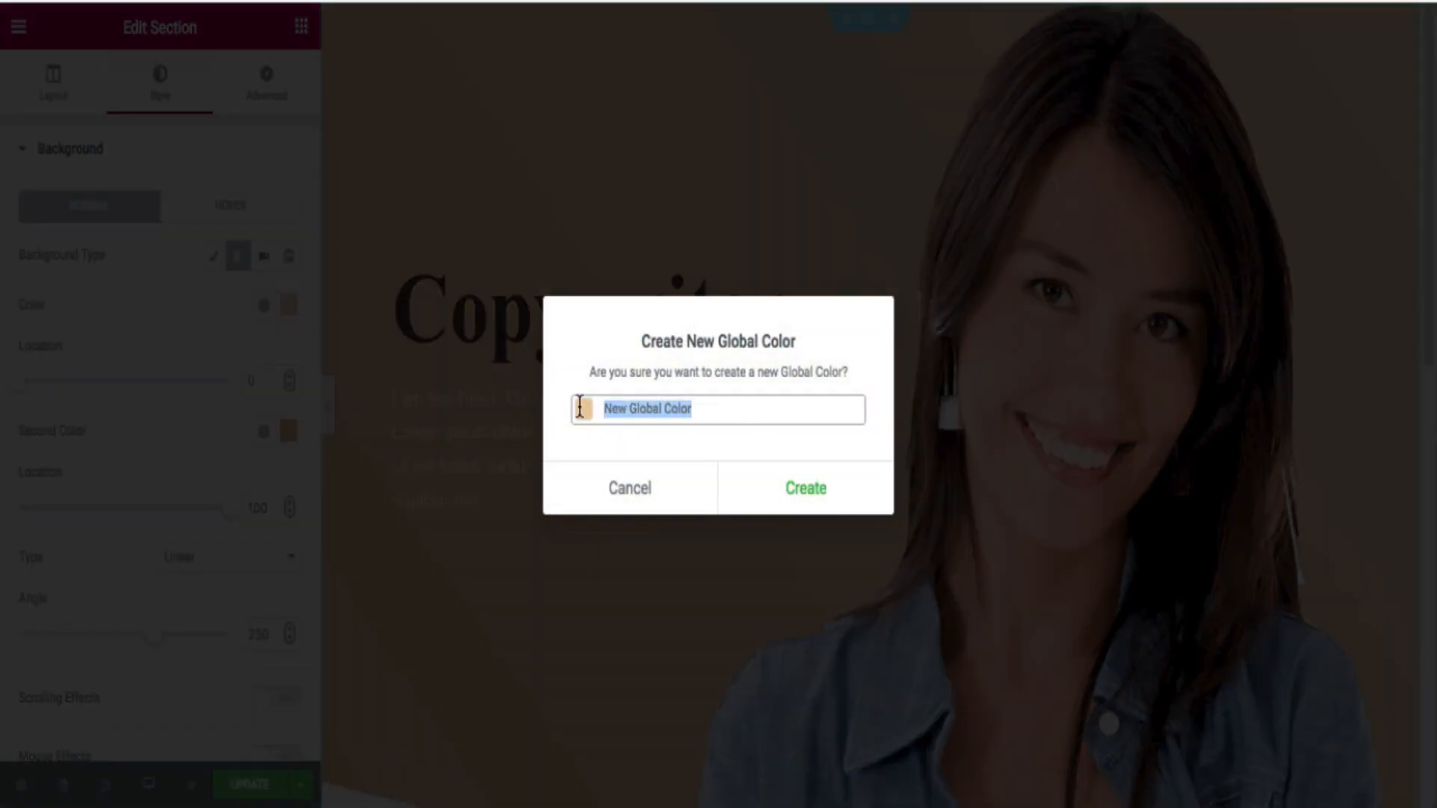
key(BackSpace)
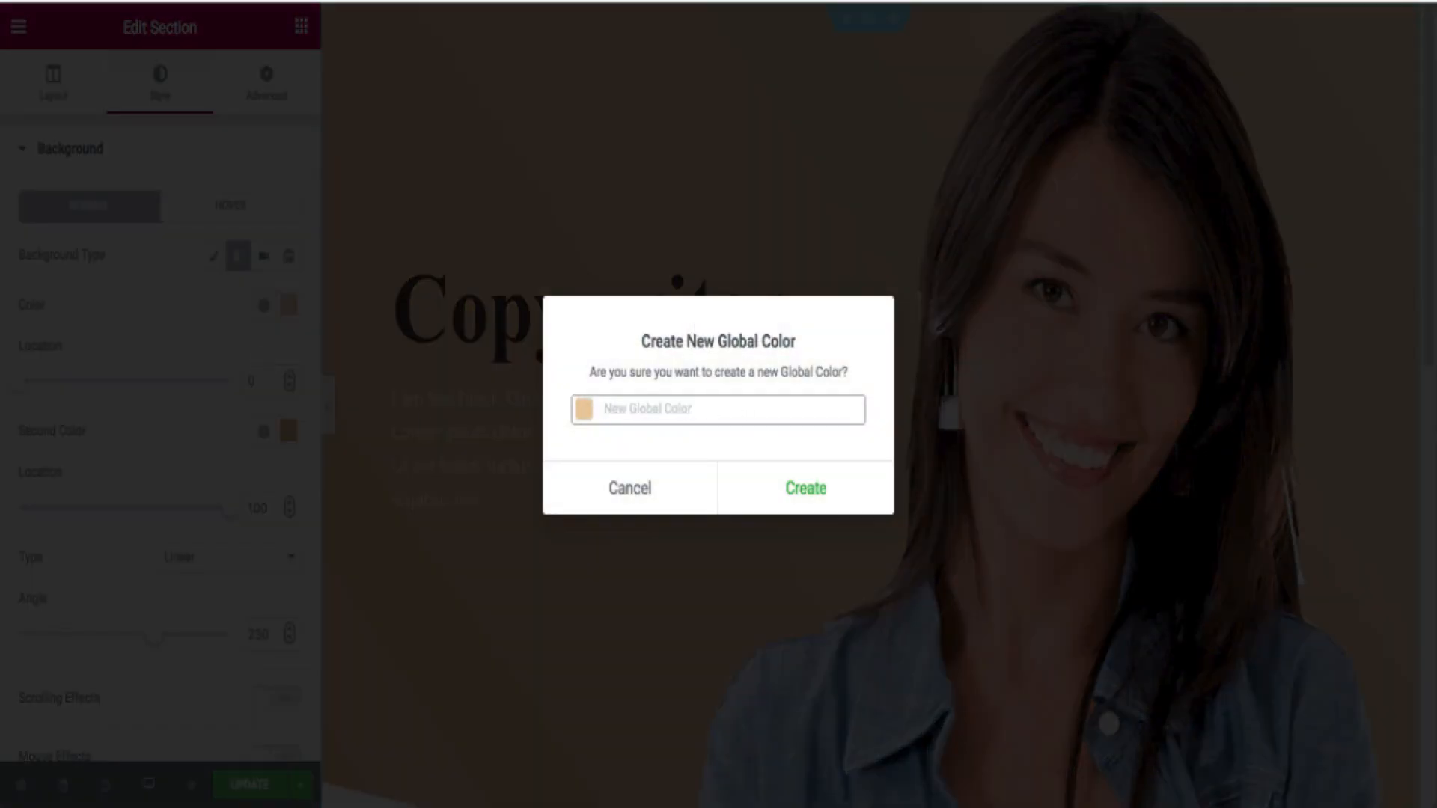
text(Tan)
click(814, 500)
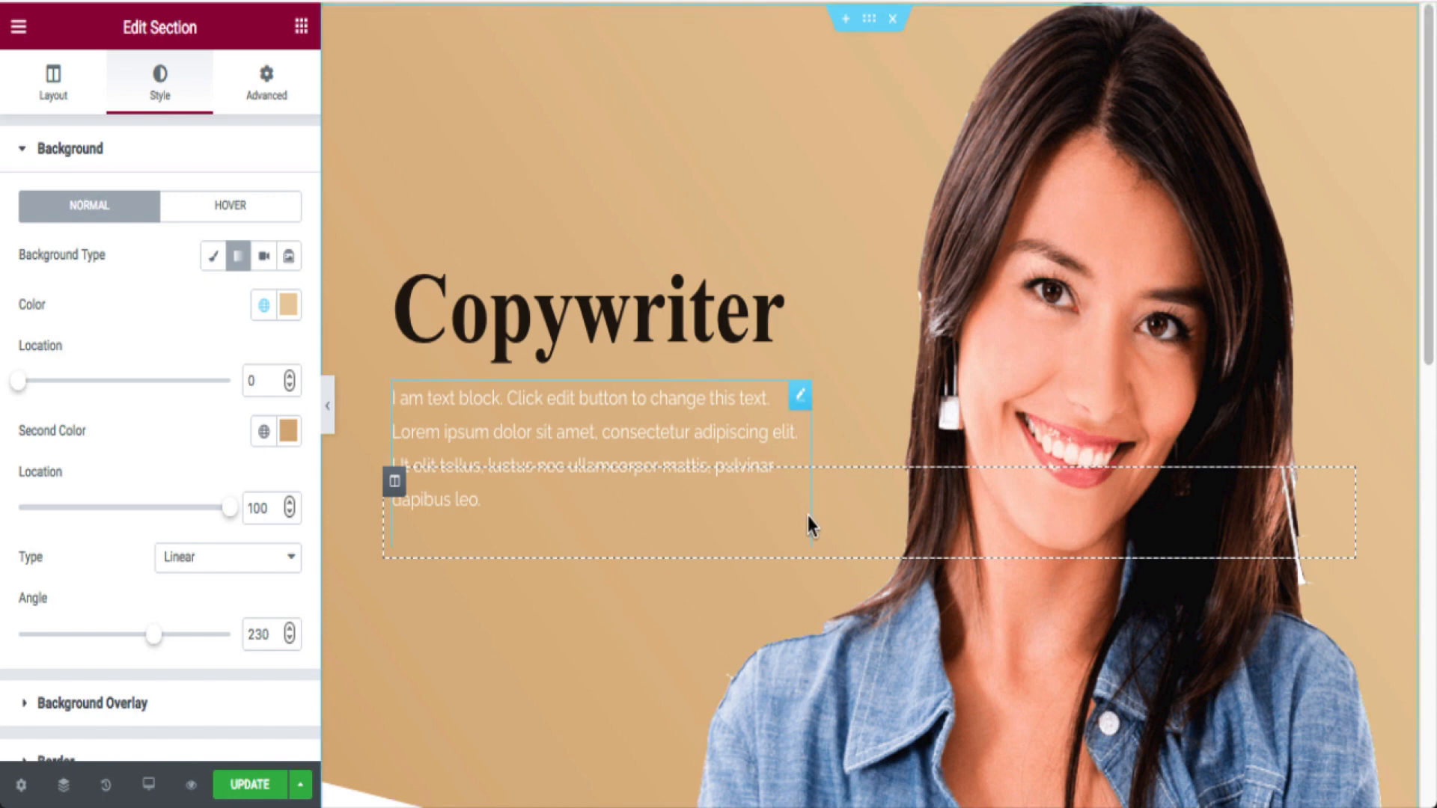
Switch the page to the tablet preview and check how the hero section is laid out.
scroll(809, 516, down, 2)
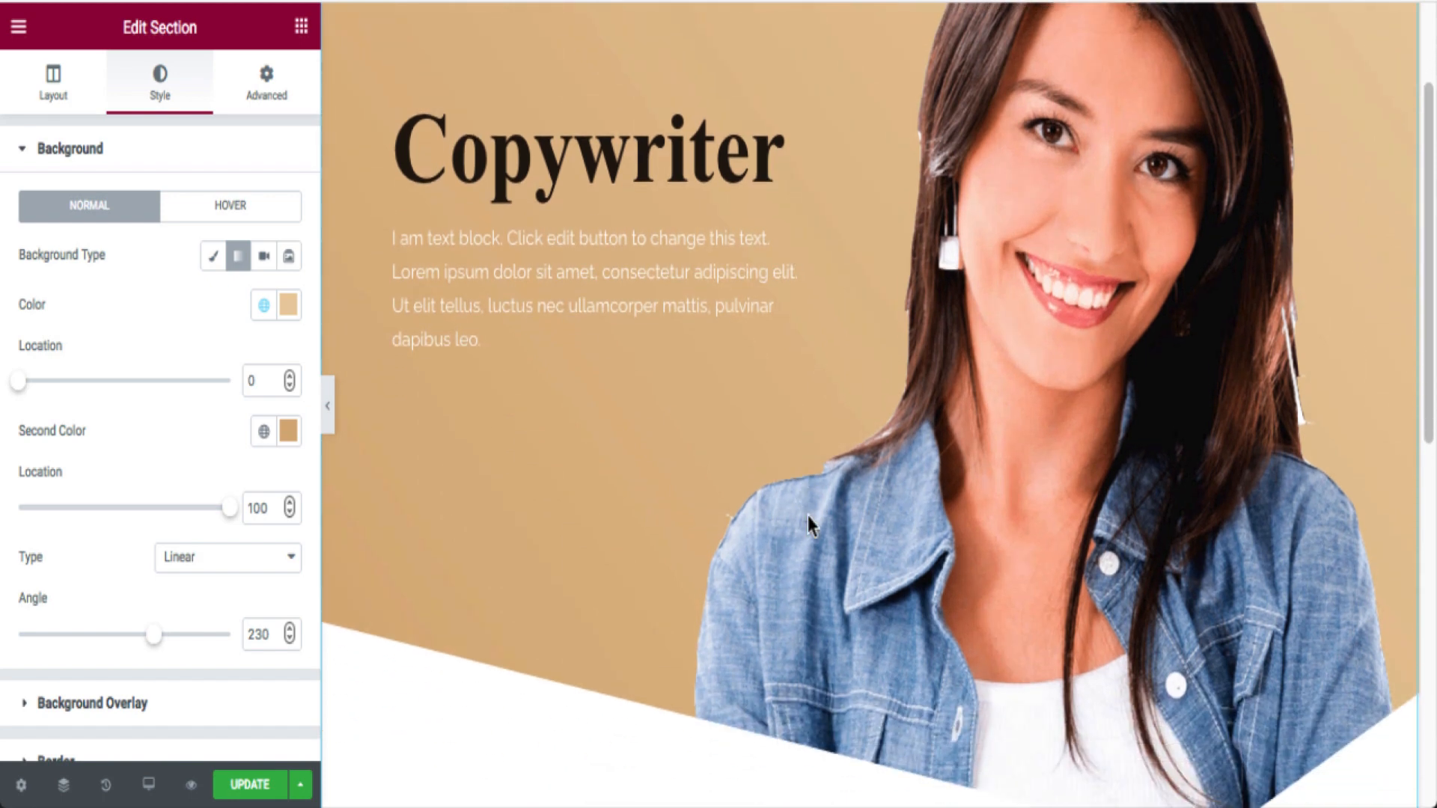
scroll(809, 516, up, 2)
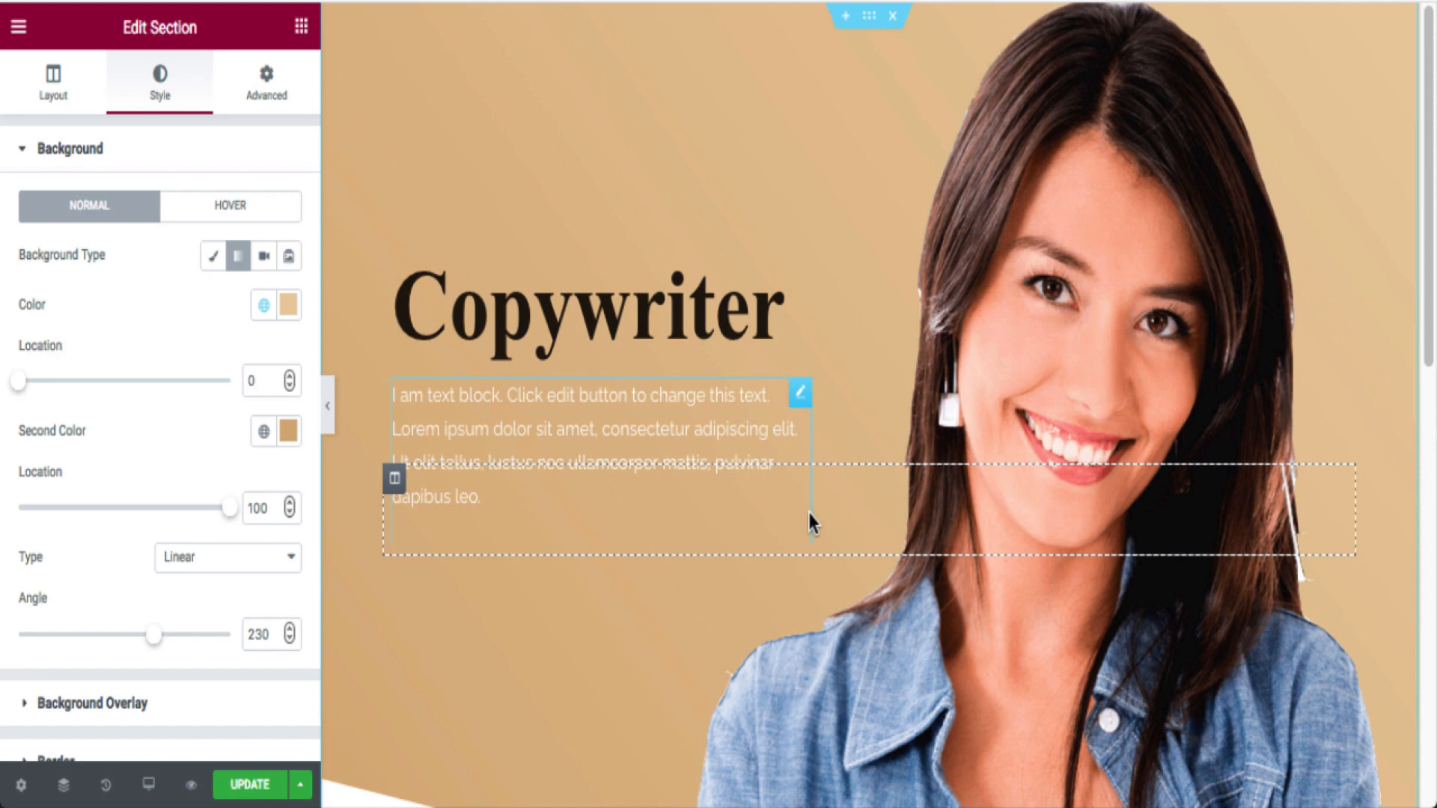
click(151, 788)
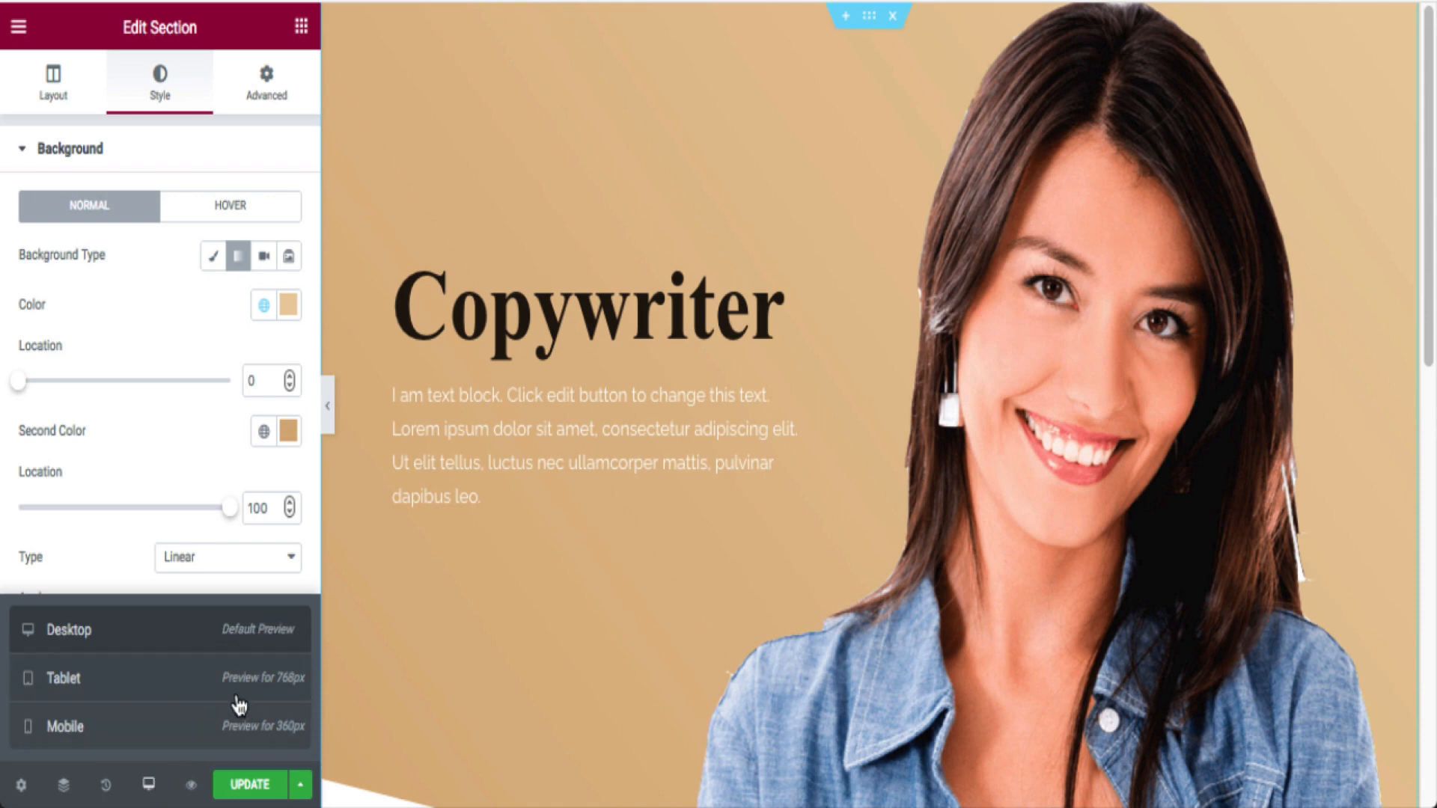
click(254, 679)
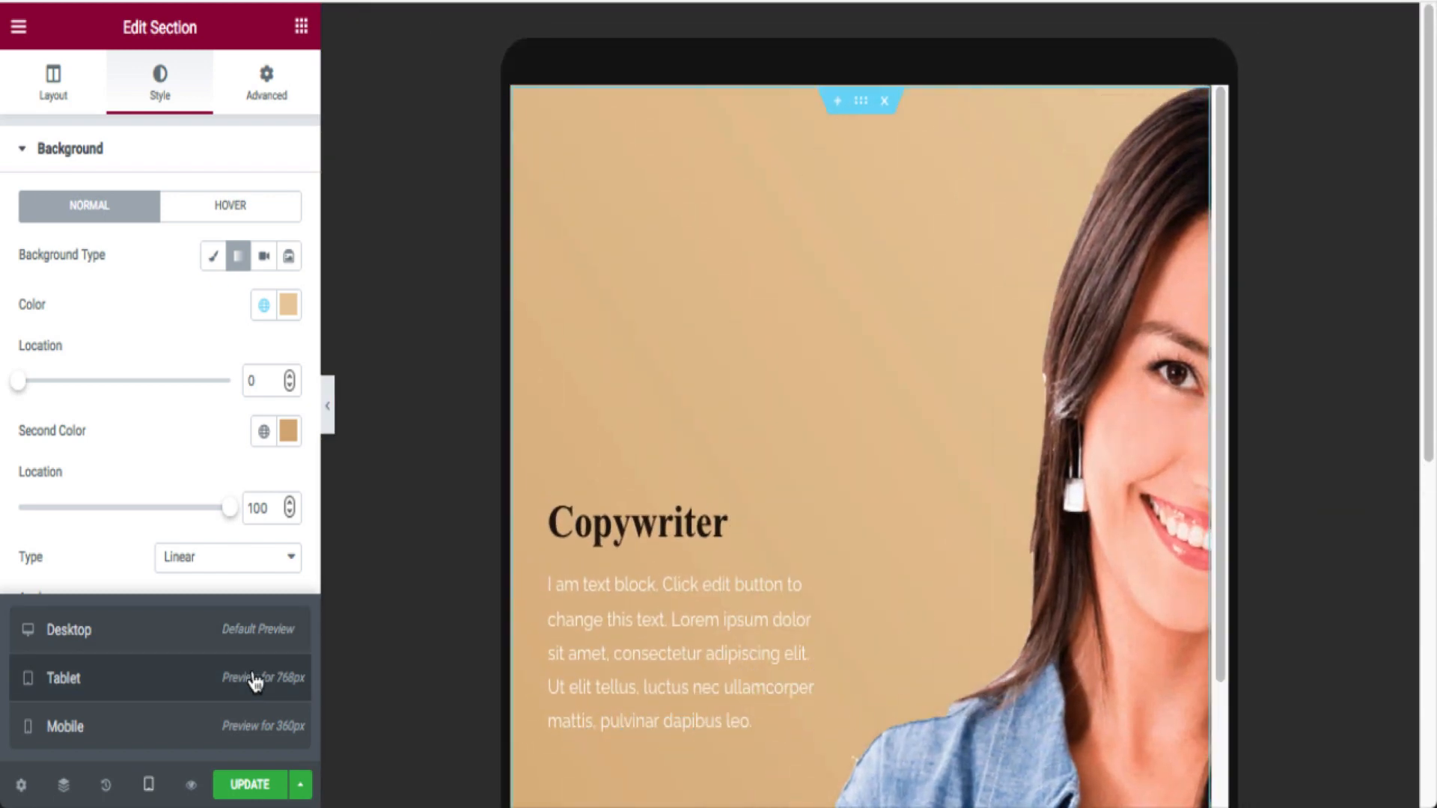
scroll(726, 494, down, 3)
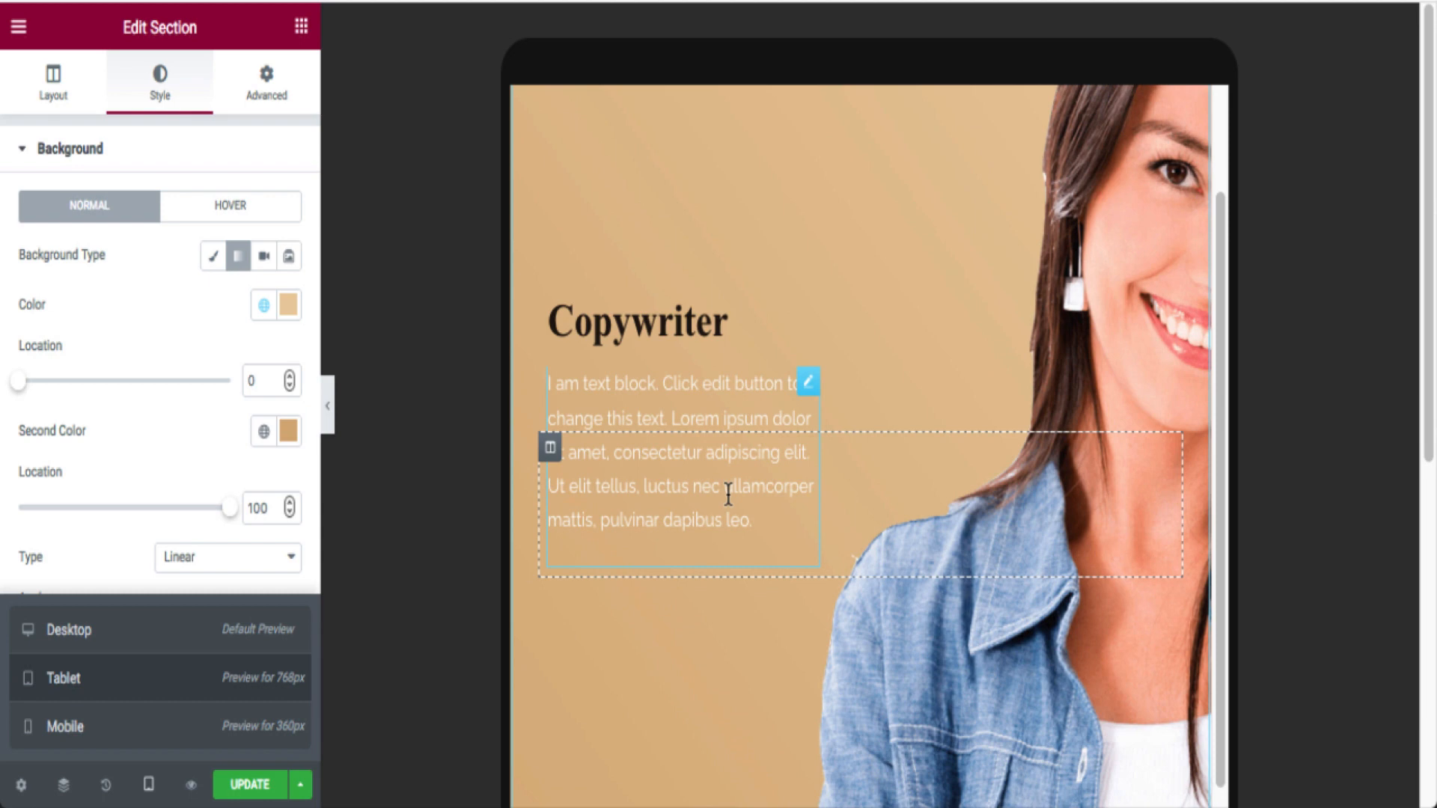
scroll(729, 494, up, 3)
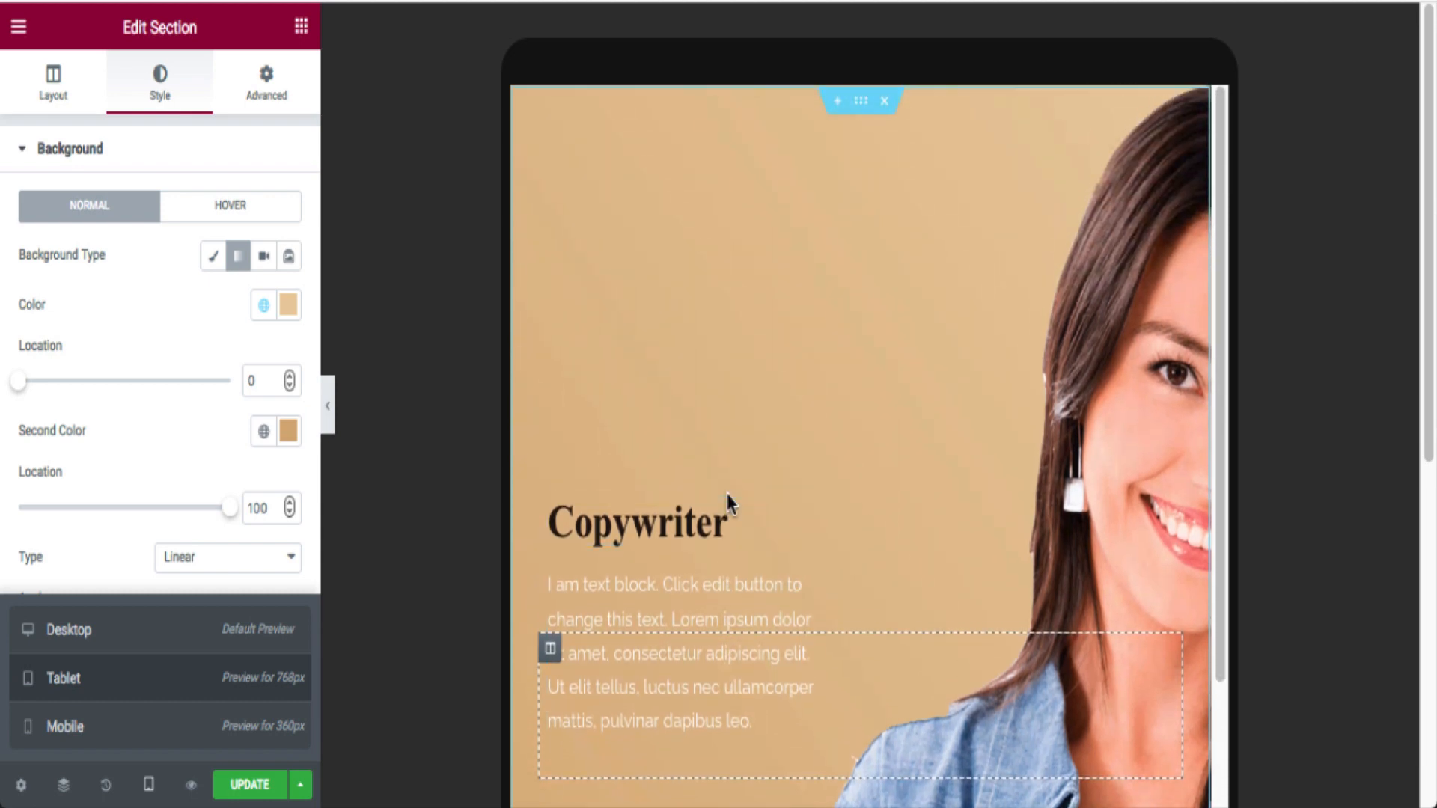
Reposition the hero's background overlay image for tablet with an X position of 14 VW and a Y position of 7 px.
scroll(219, 269, down, 3)
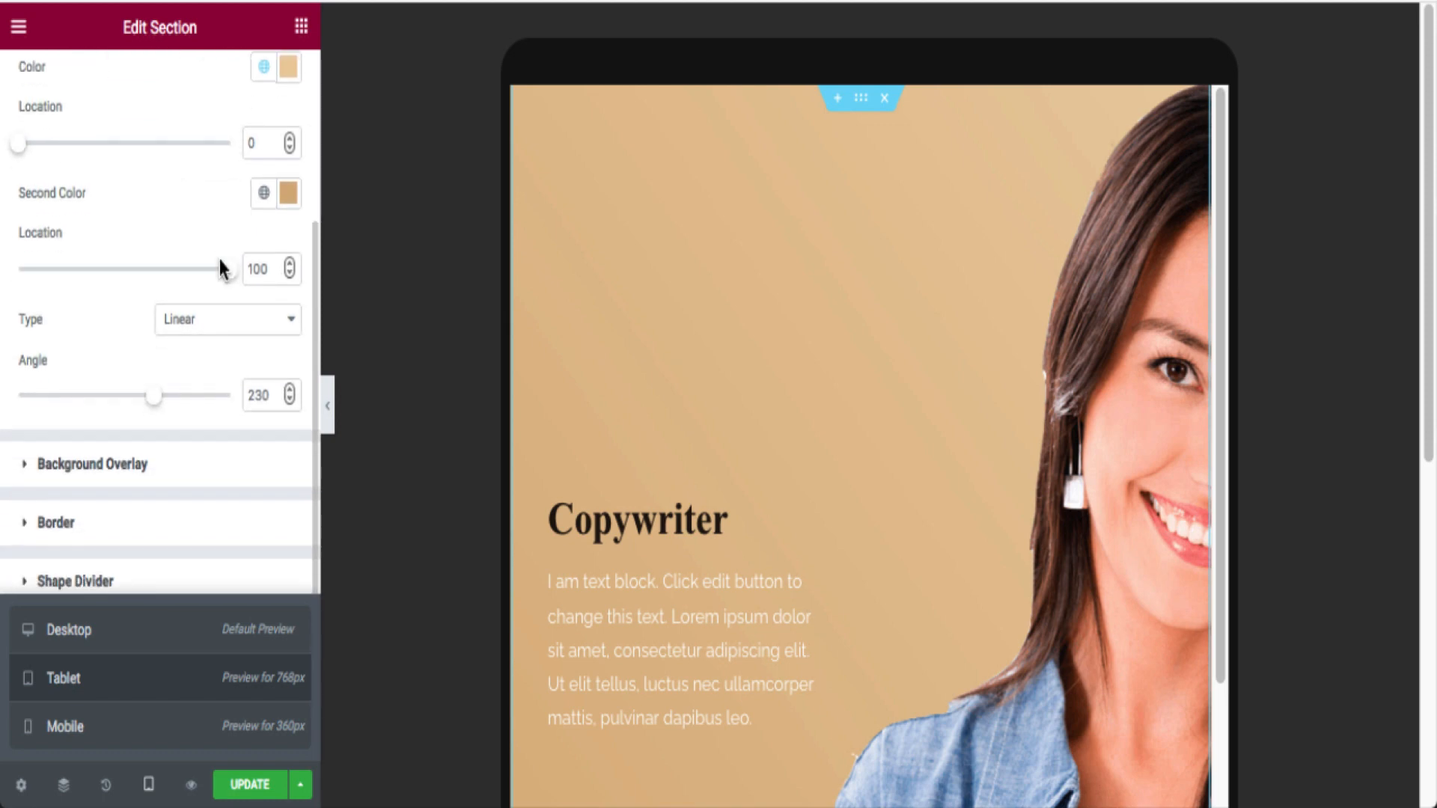
scroll(220, 266, down, 1)
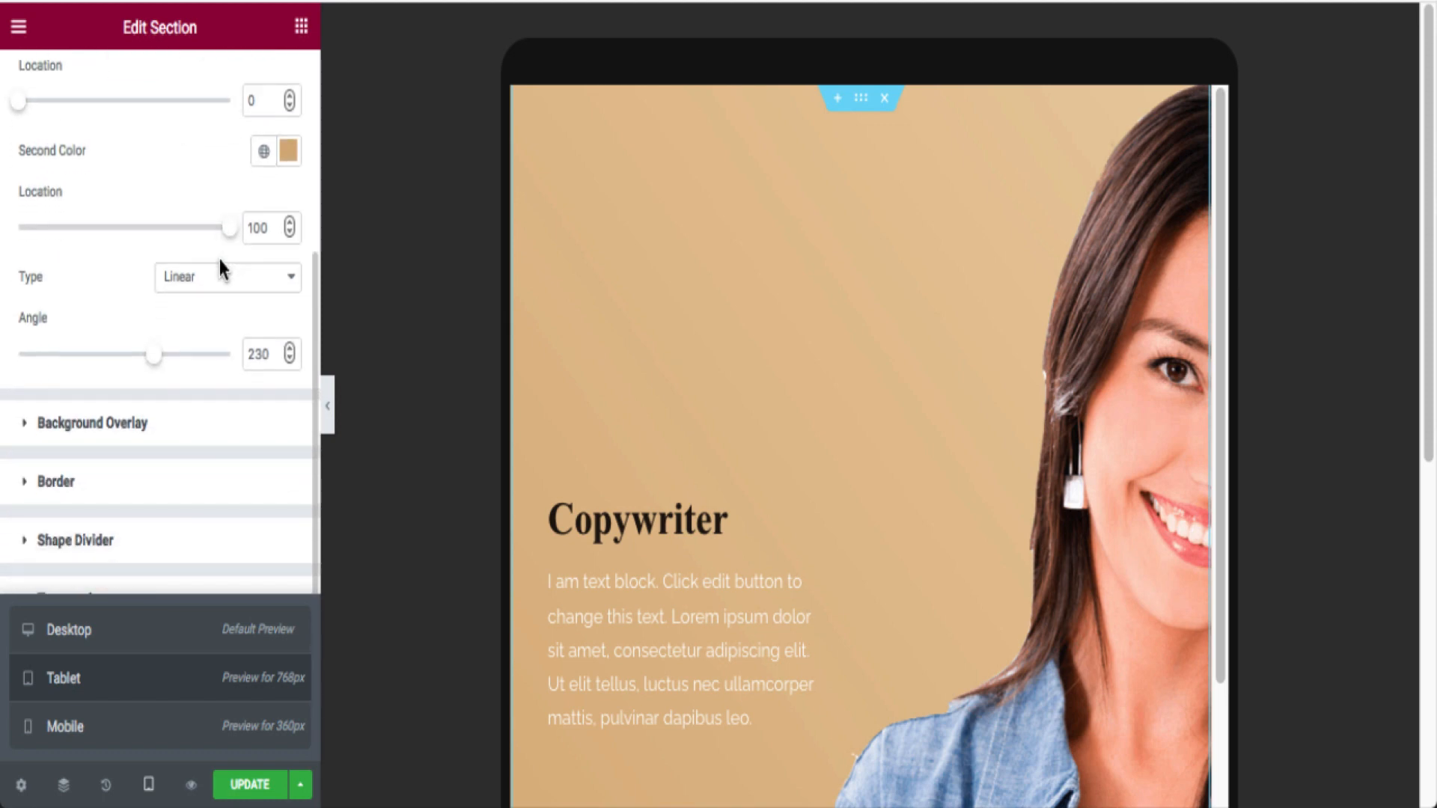
click(218, 432)
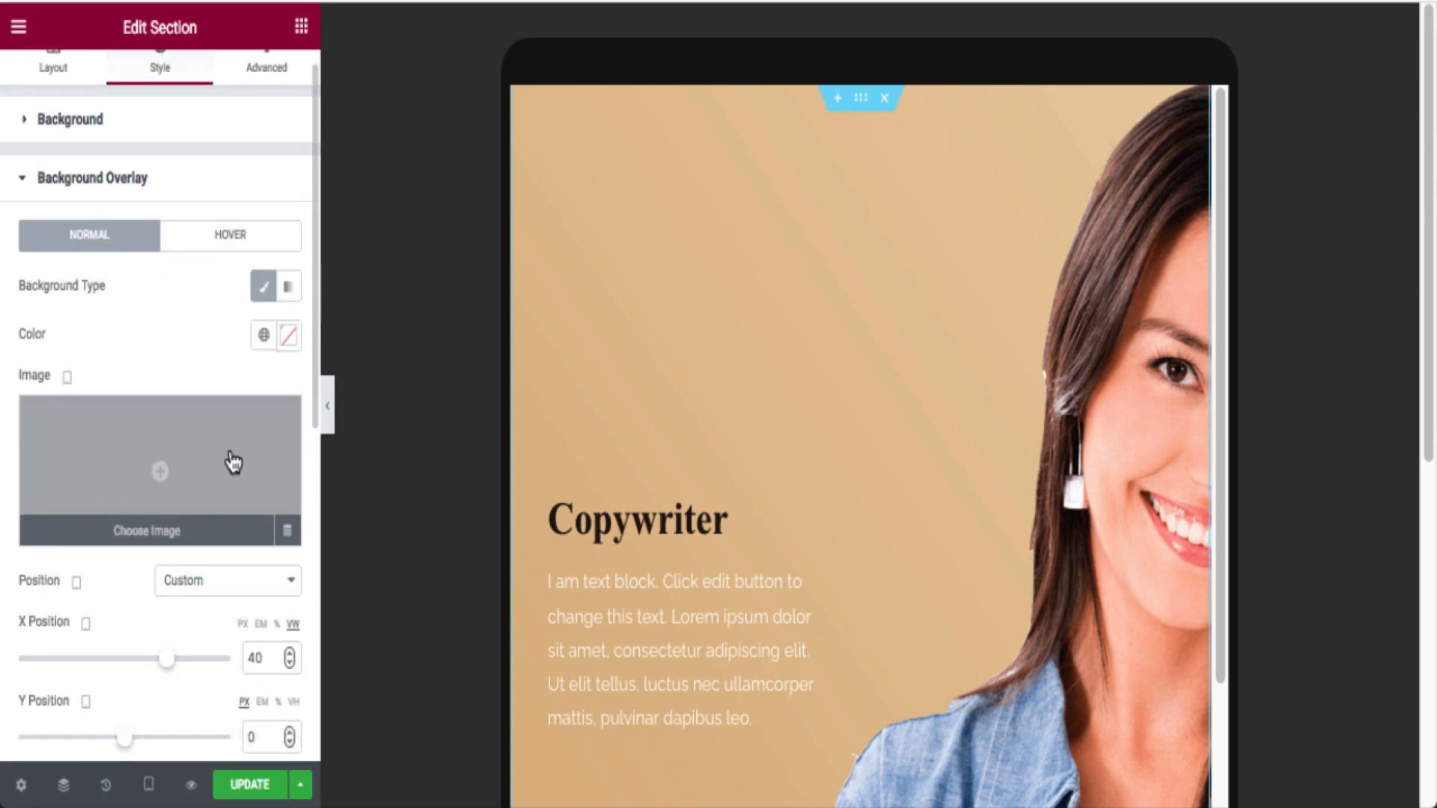
scroll(231, 457, down, 2)
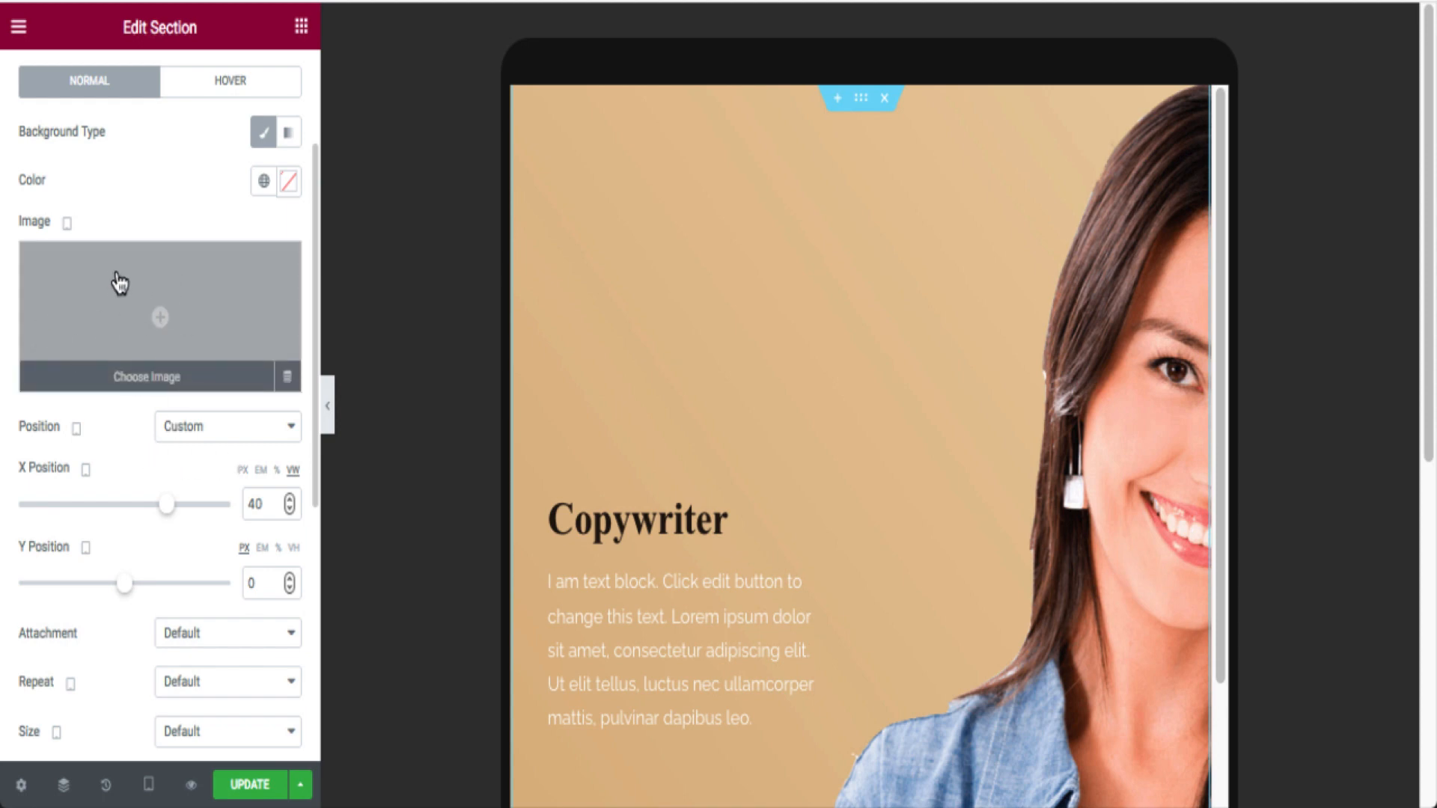
click(214, 434)
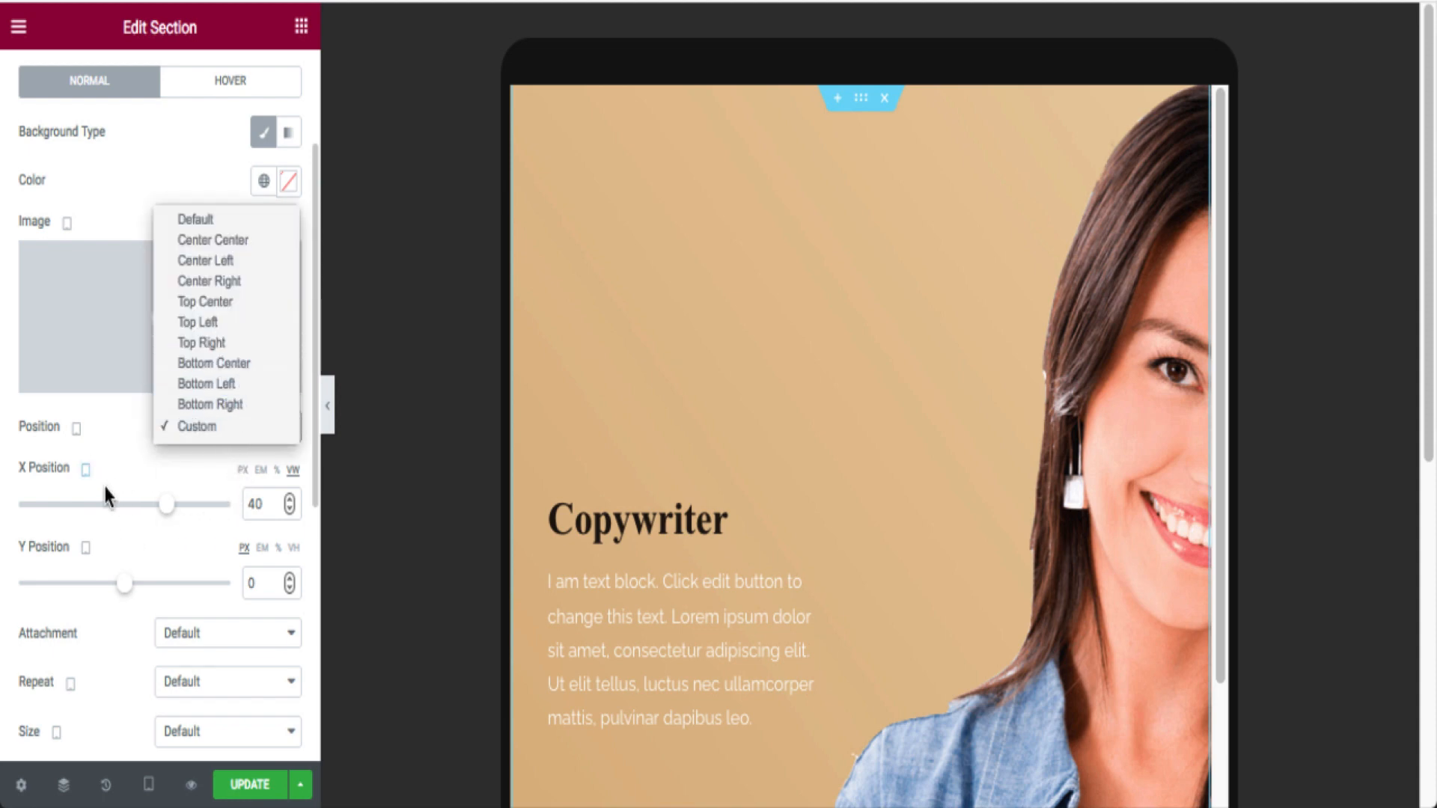
click(127, 532)
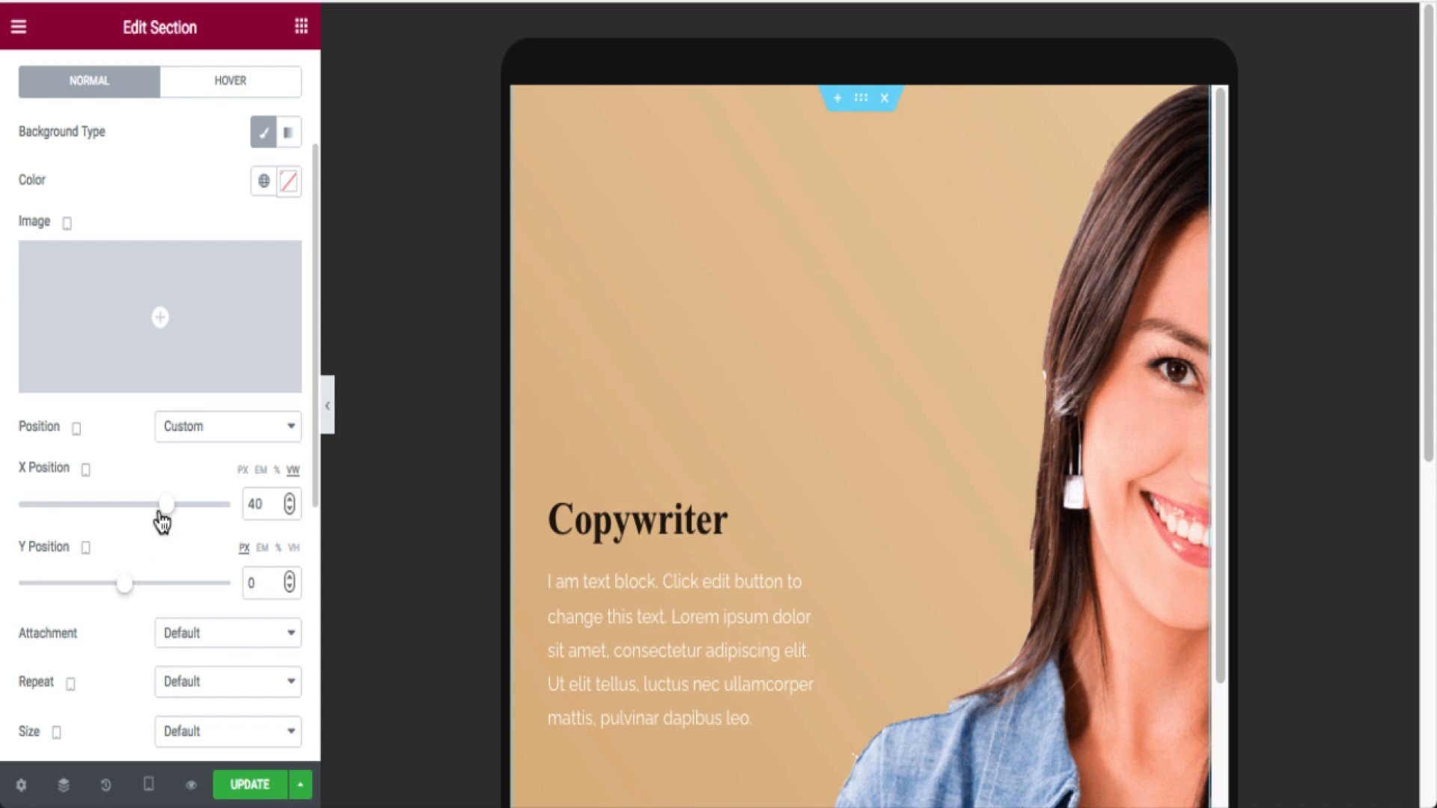
drag(168, 517, 141, 519)
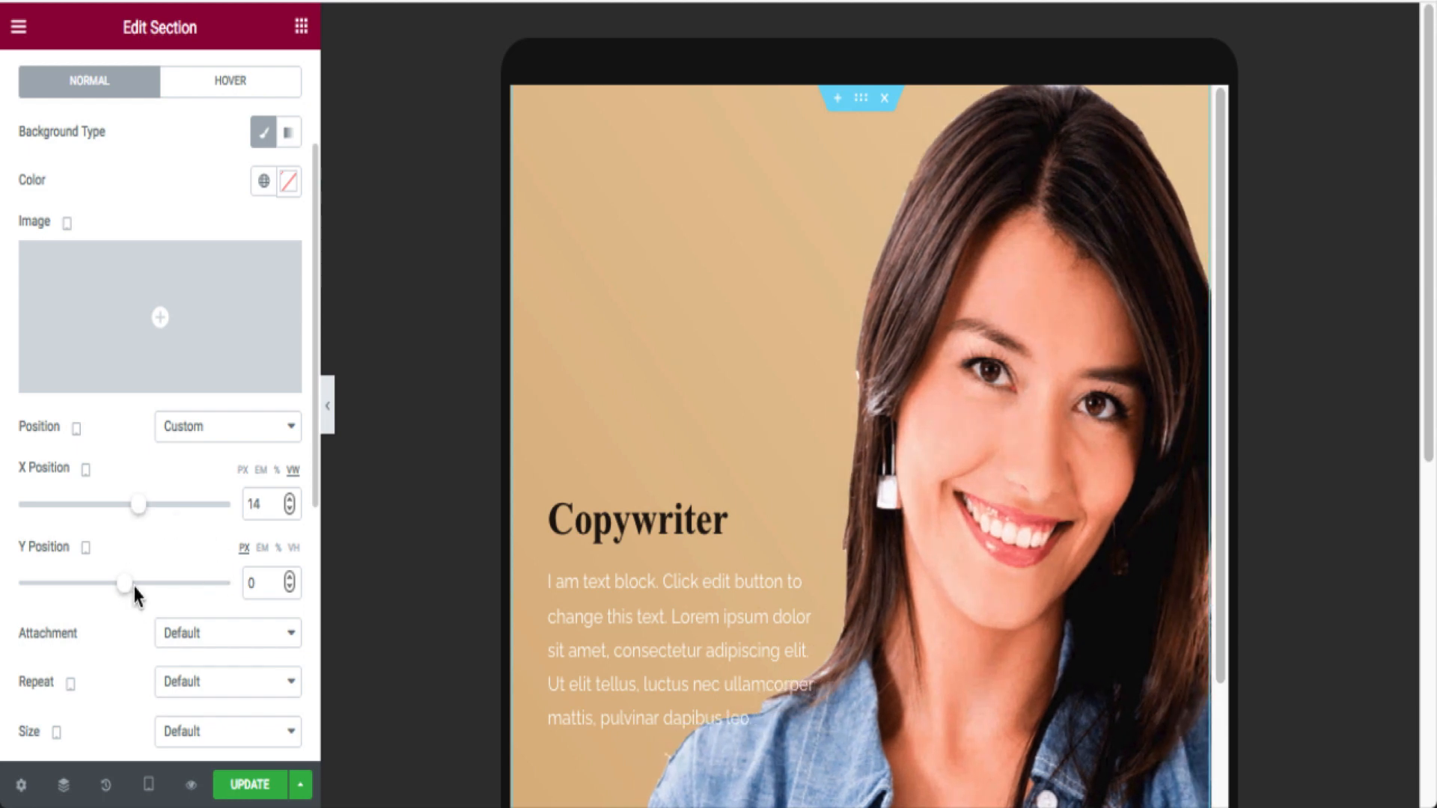
drag(128, 591, 131, 593)
scroll(886, 357, down, 5)
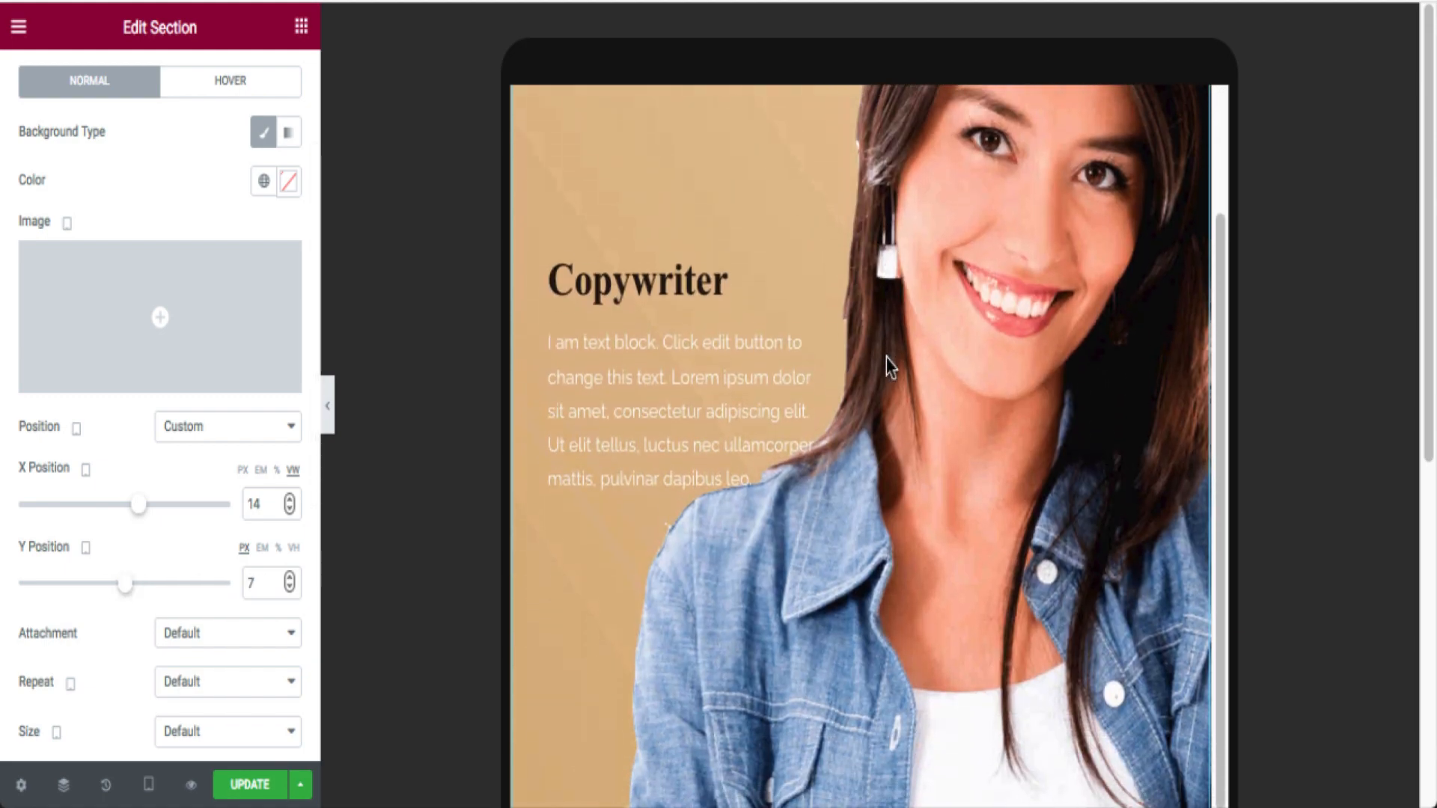
scroll(886, 360, down, 5)
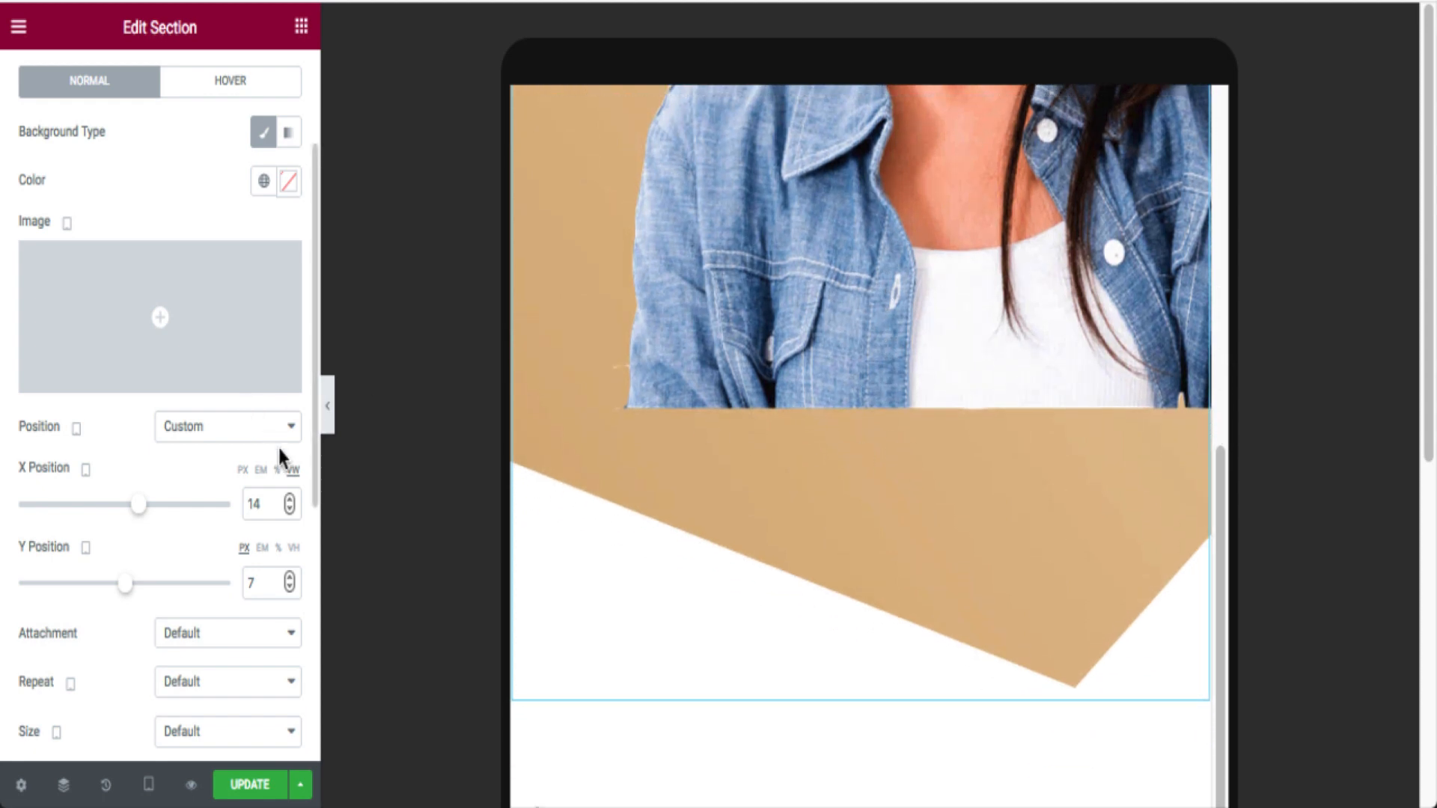
scroll(270, 459, up, 3)
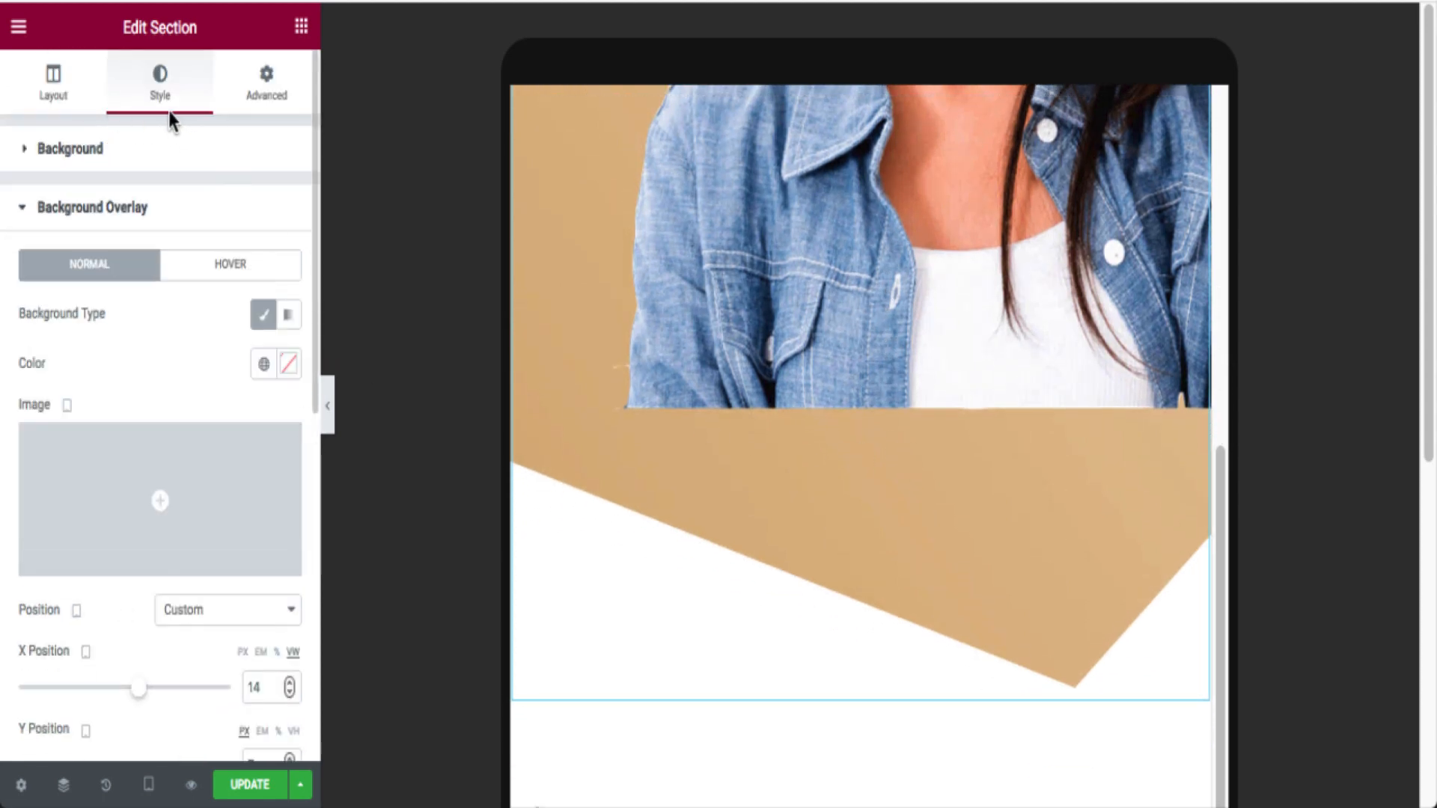
Try the Default height on the hero section and switch it back to Min Height.
click(52, 93)
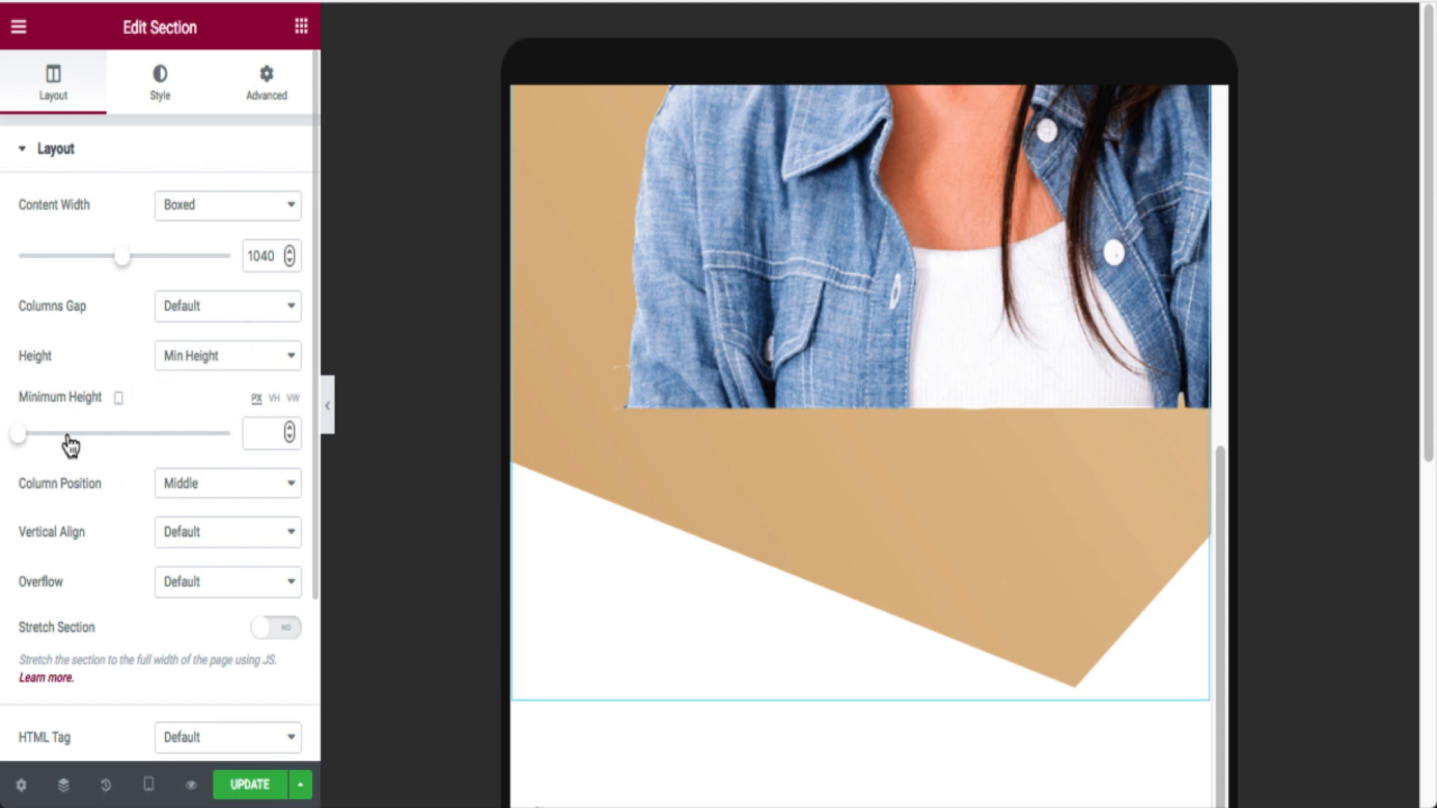
click(219, 358)
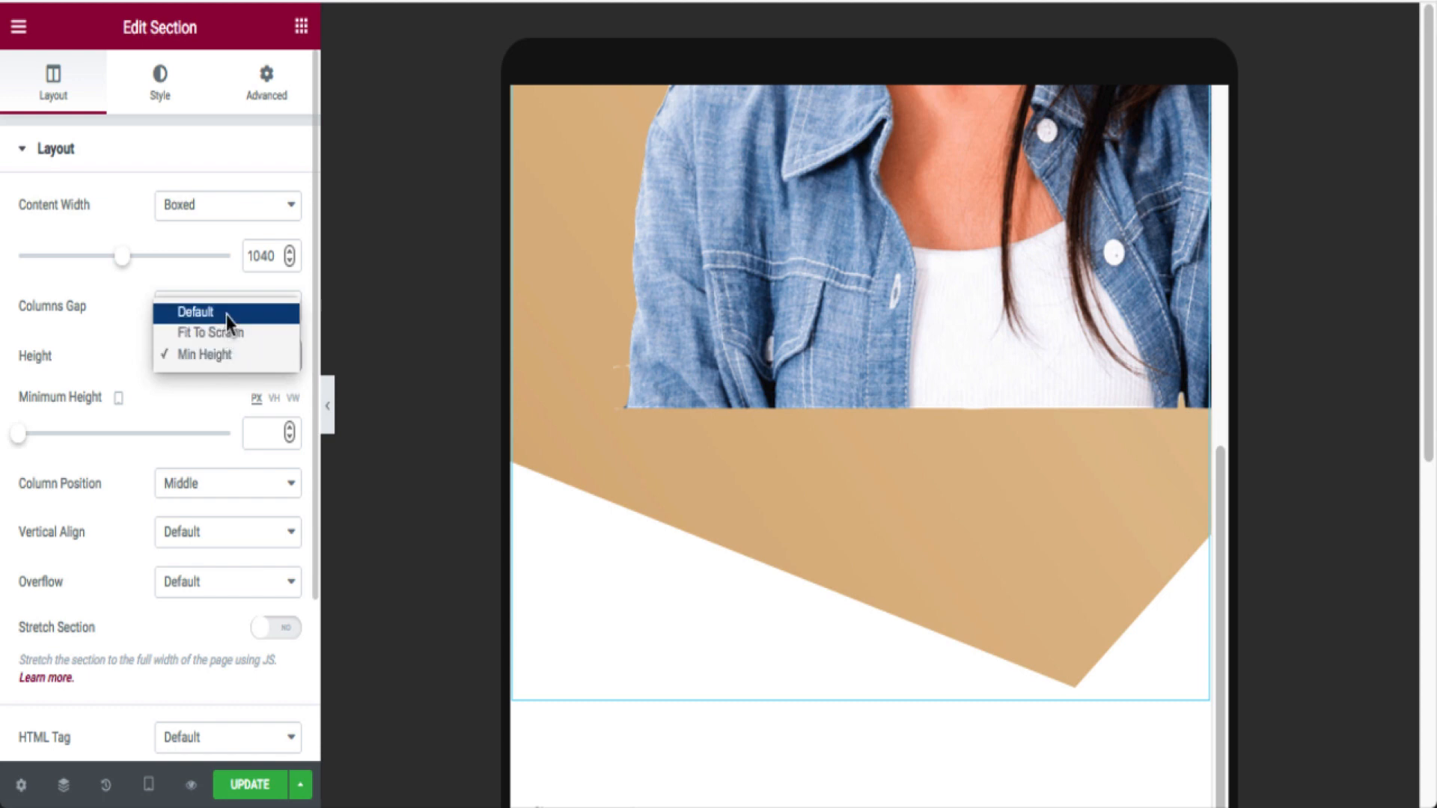
click(226, 314)
scroll(726, 563, up, 5)
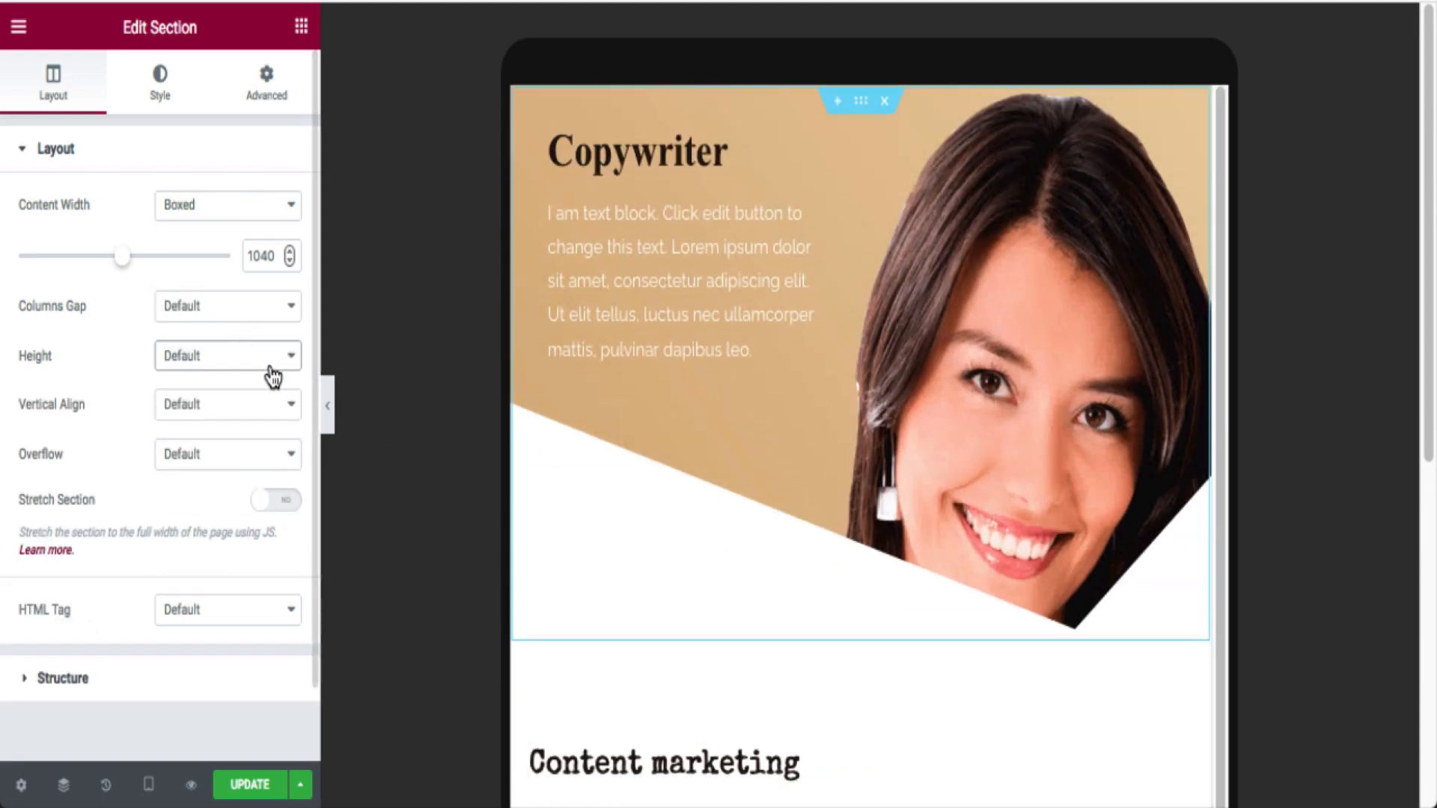
click(246, 315)
click(90, 316)
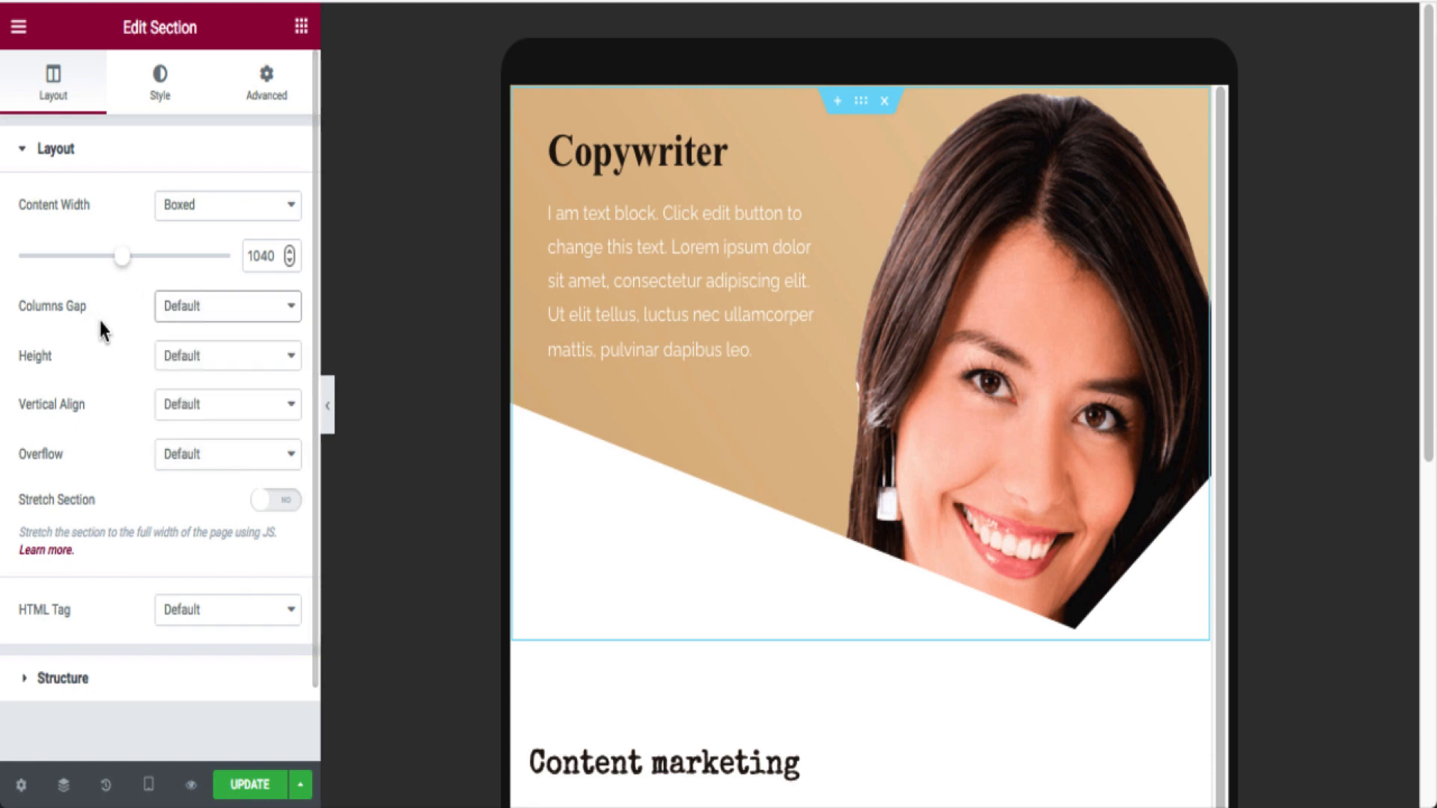
click(196, 355)
click(240, 397)
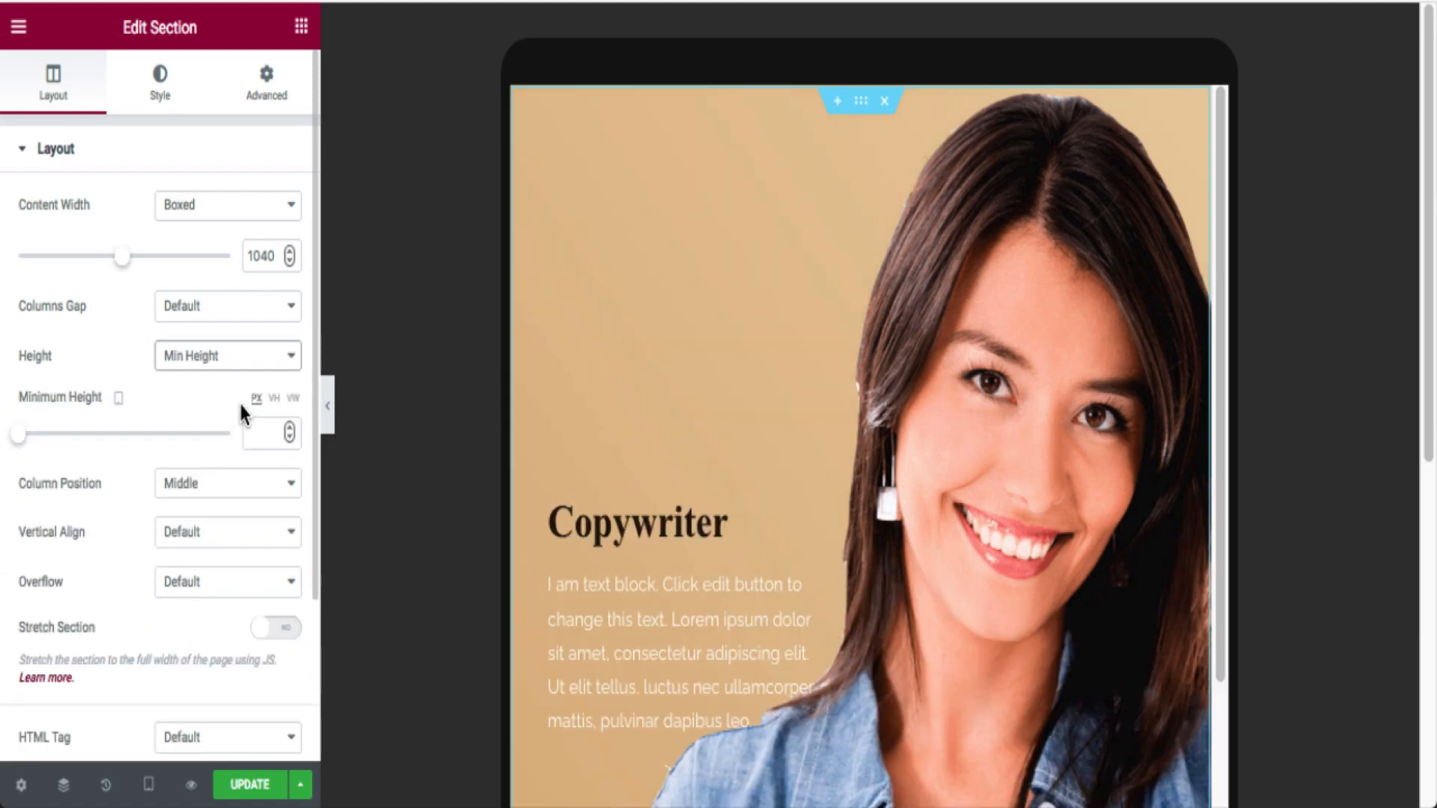
Set the hero section's minimum height for tablet to 496 px.
scroll(236, 402, down, 3)
scroll(728, 475, down, 6)
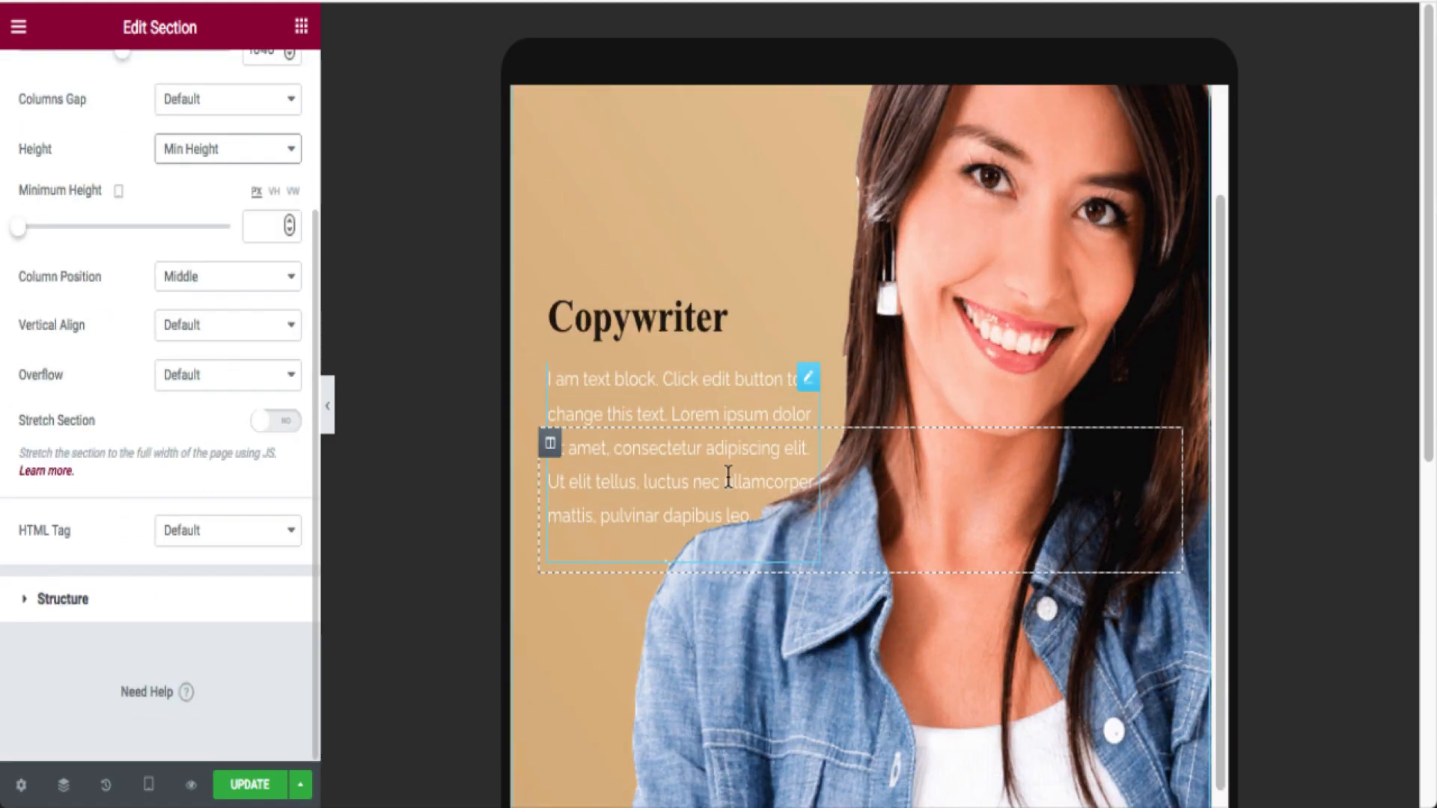
scroll(97, 369, up, 2)
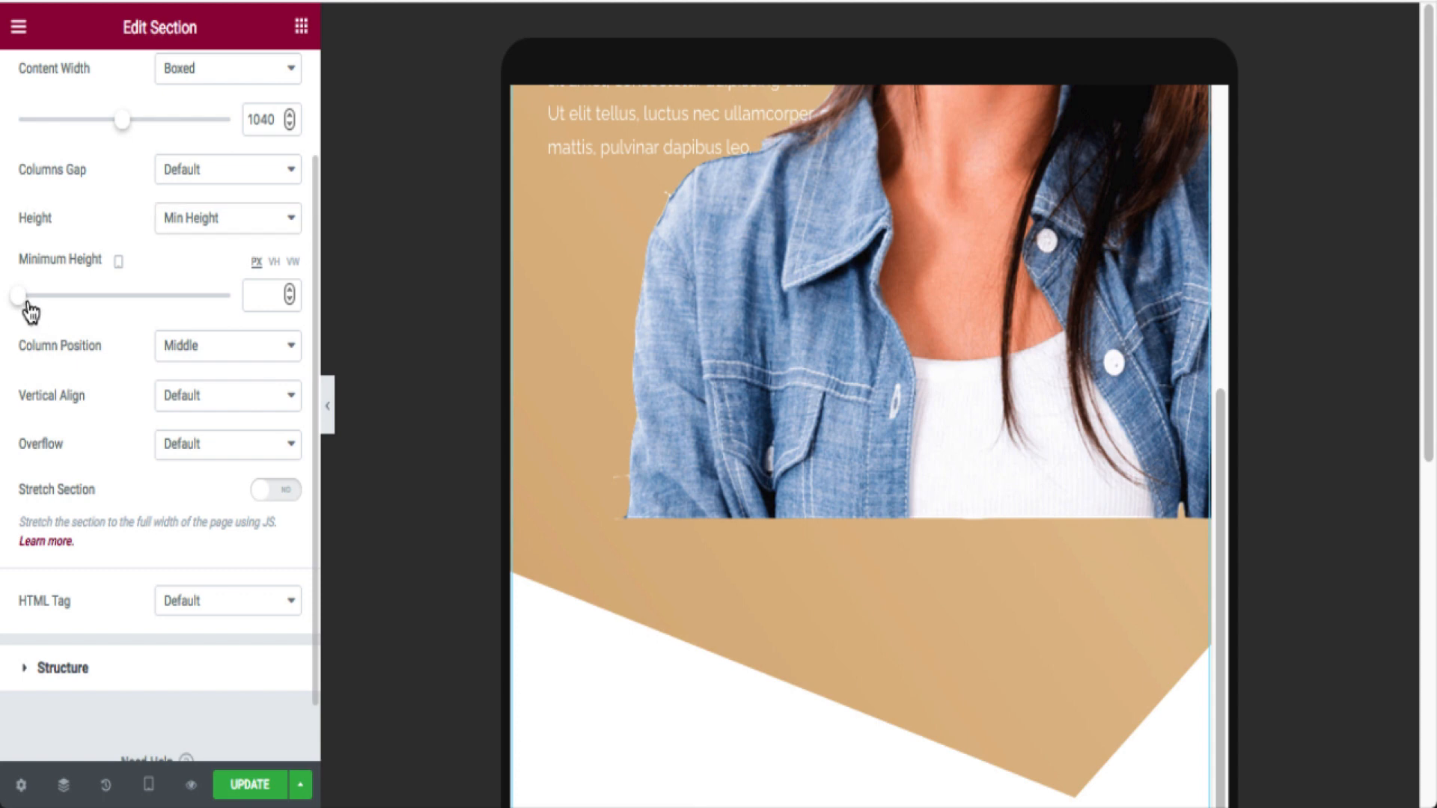
drag(23, 298, 30, 299)
scroll(106, 345, up, 2)
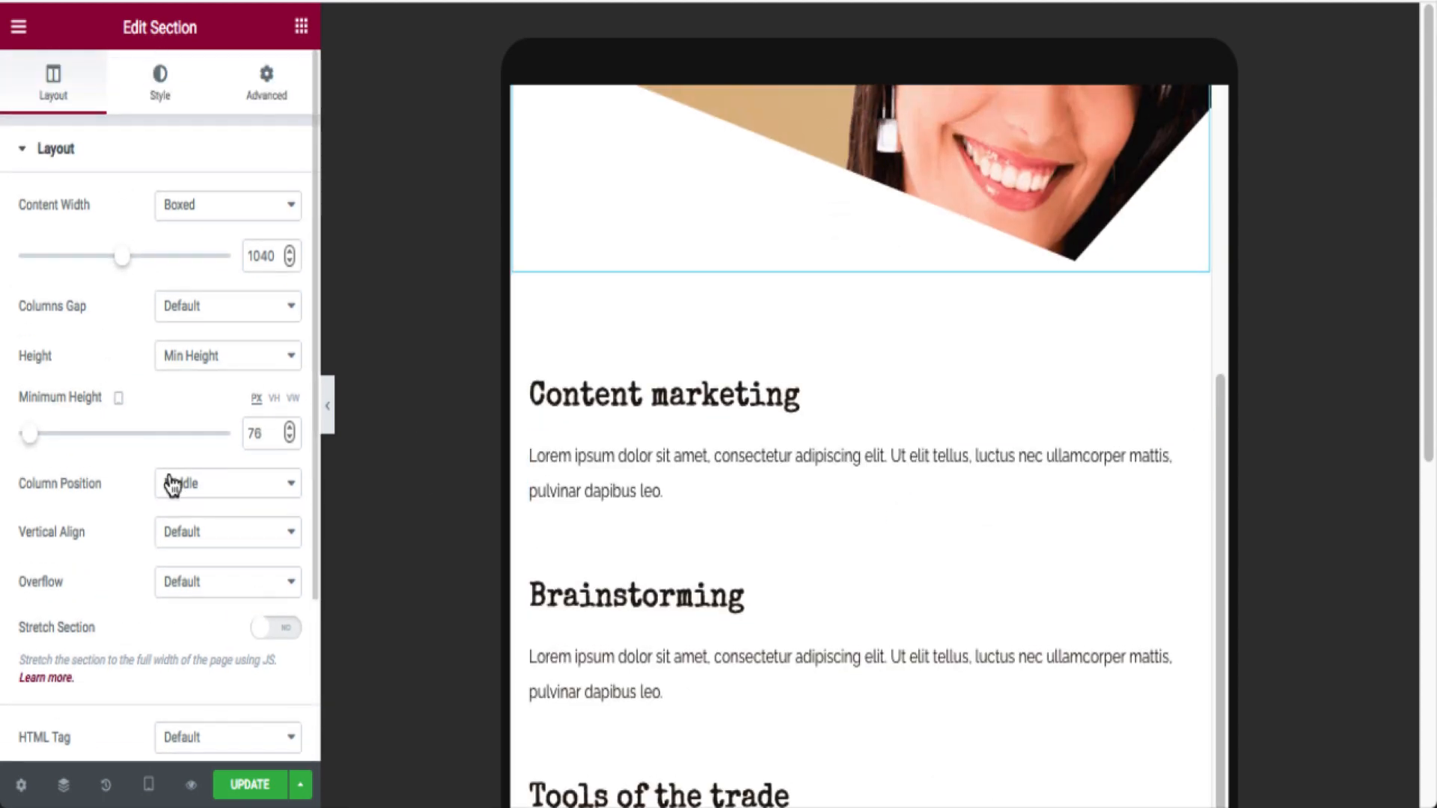
scroll(835, 533, up, 5)
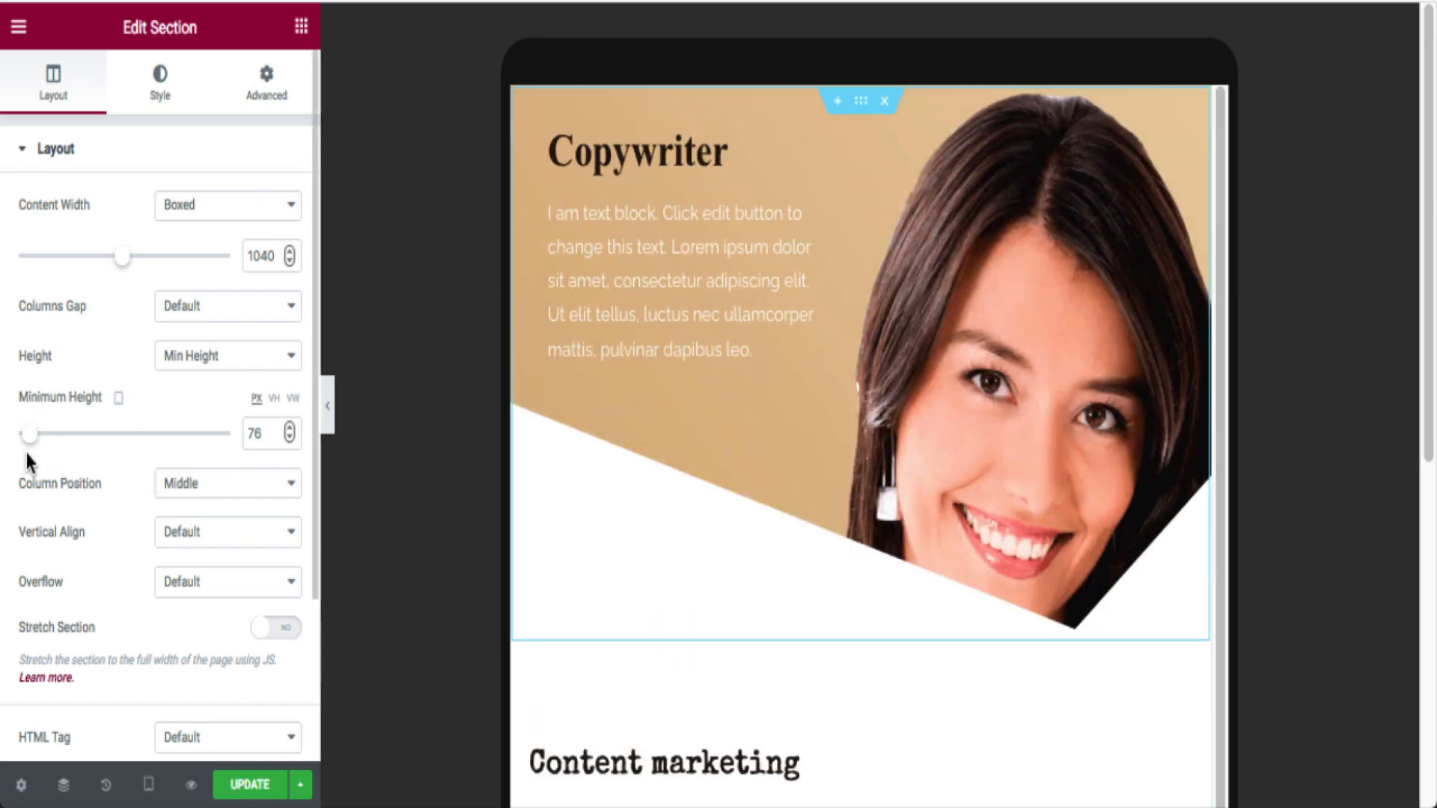
drag(29, 446, 82, 453)
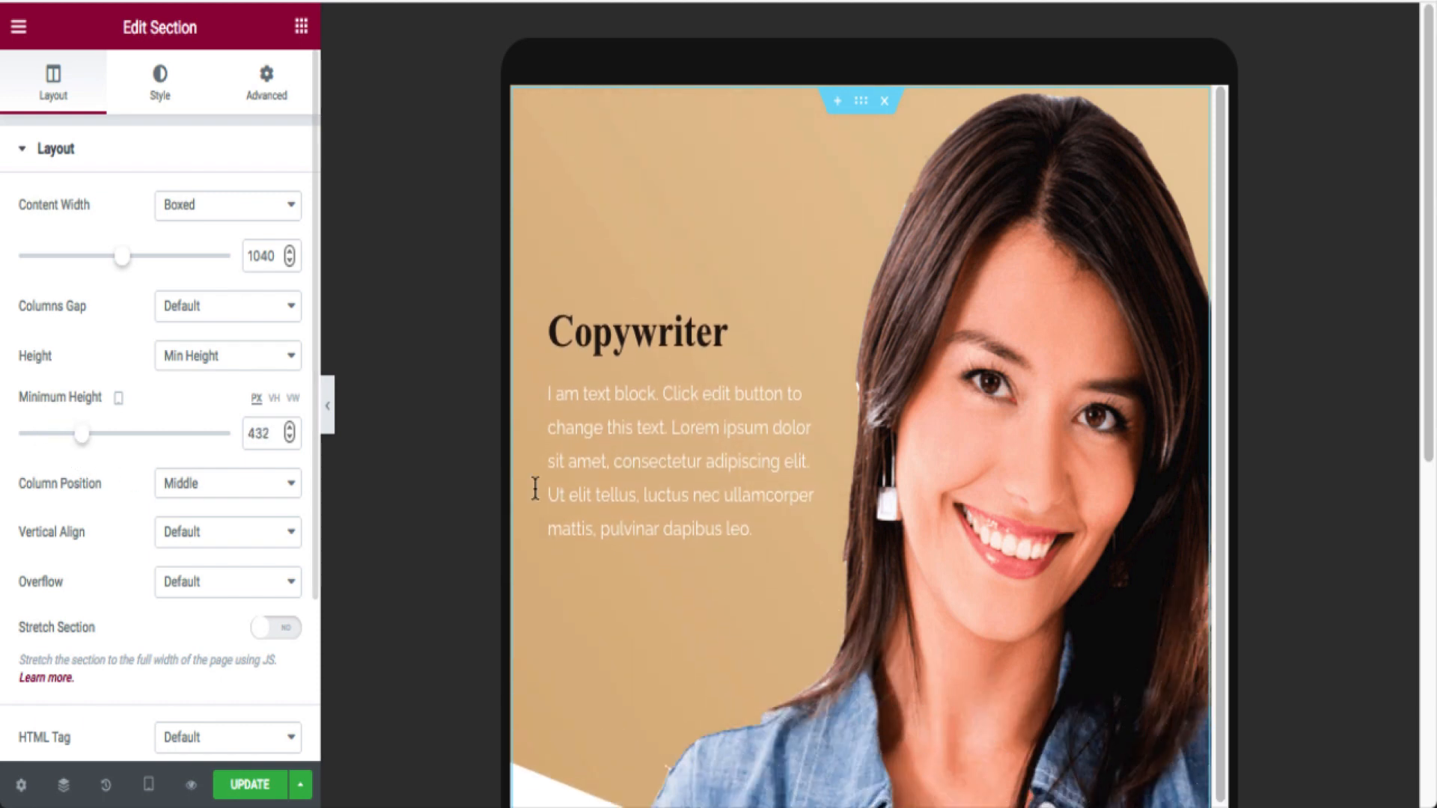
scroll(667, 490, down, 4)
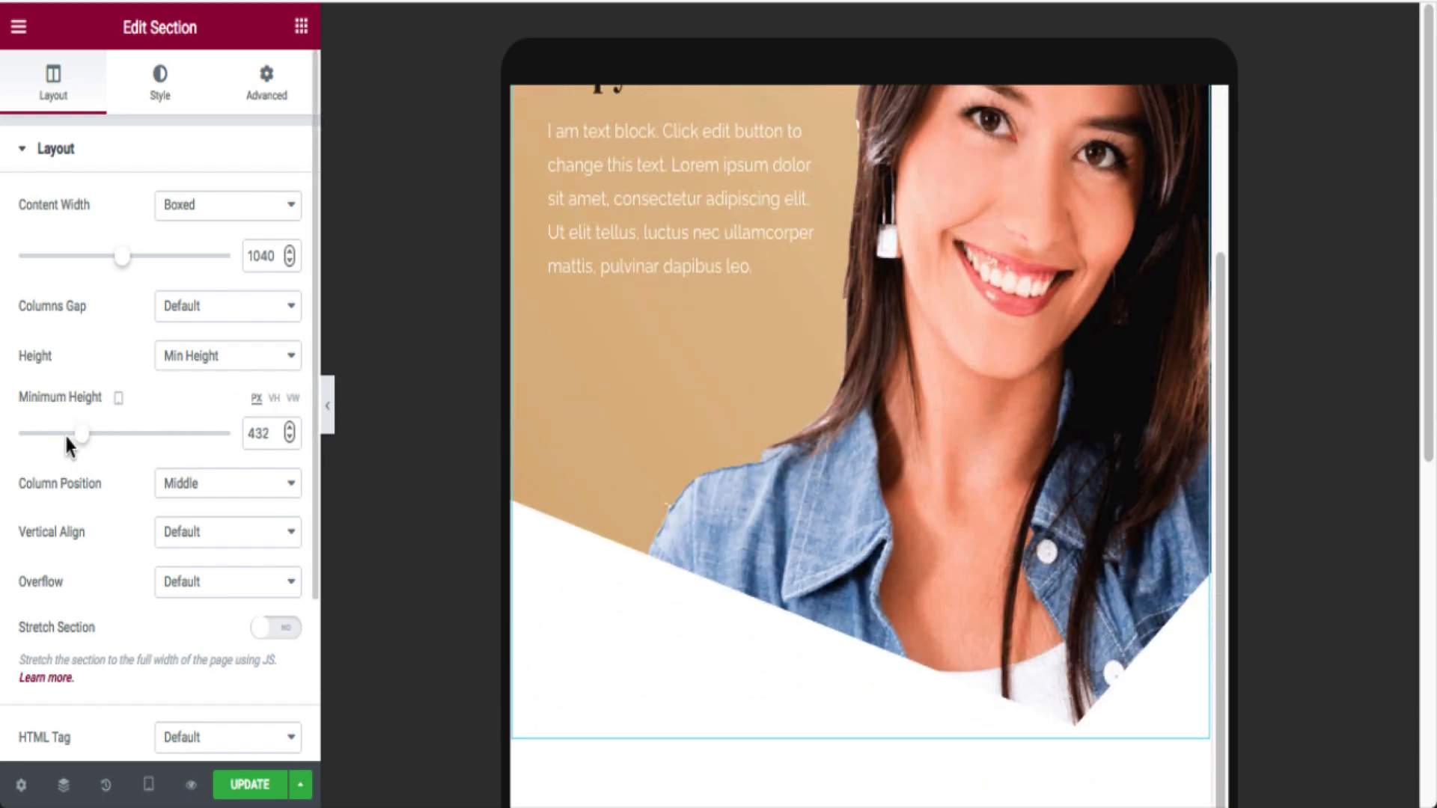
drag(81, 435, 91, 441)
scroll(658, 483, up, 4)
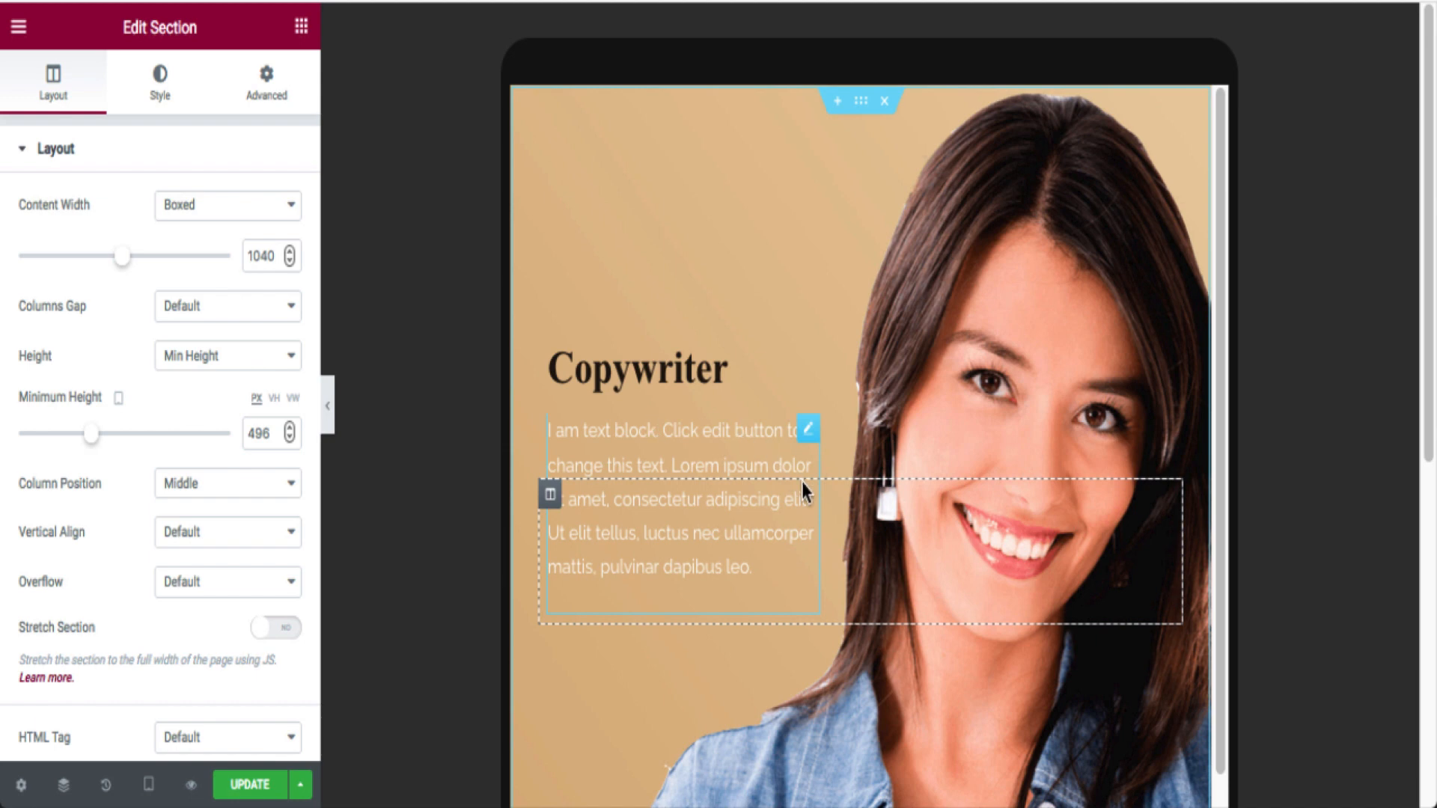
scroll(802, 482, down, 5)
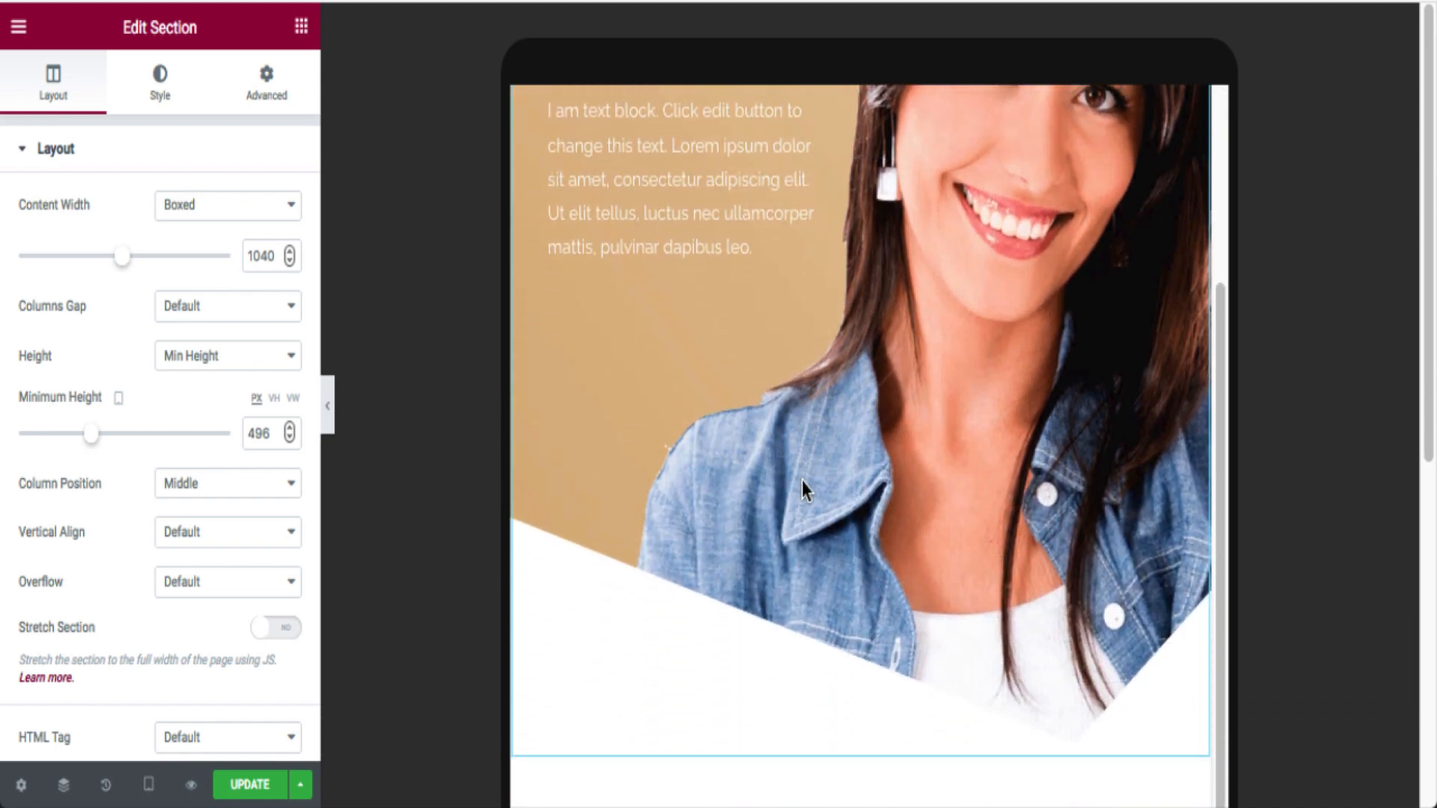
scroll(802, 486, down, 3)
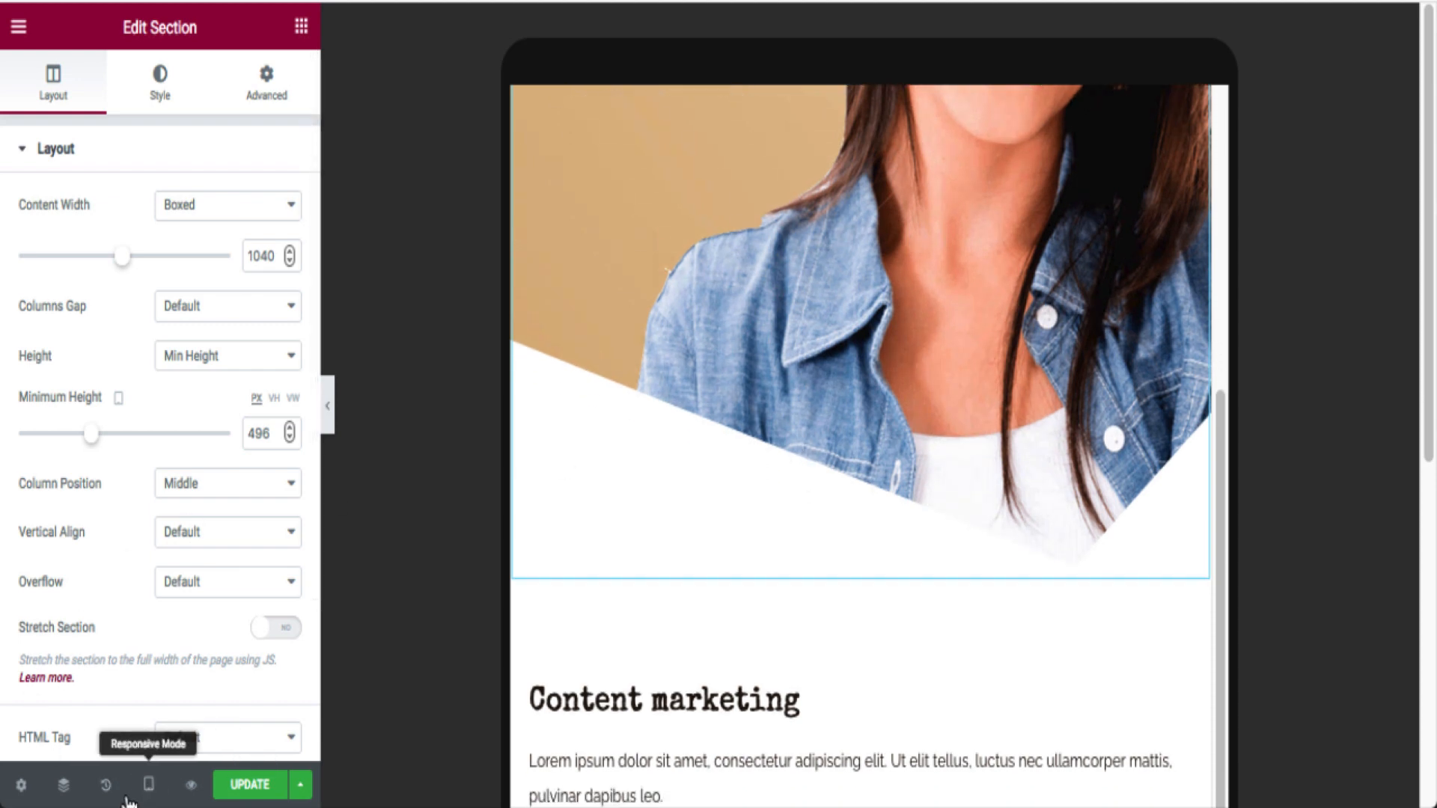
Switch the page to the mobile preview and open the hero section's background overlay settings.
click(151, 792)
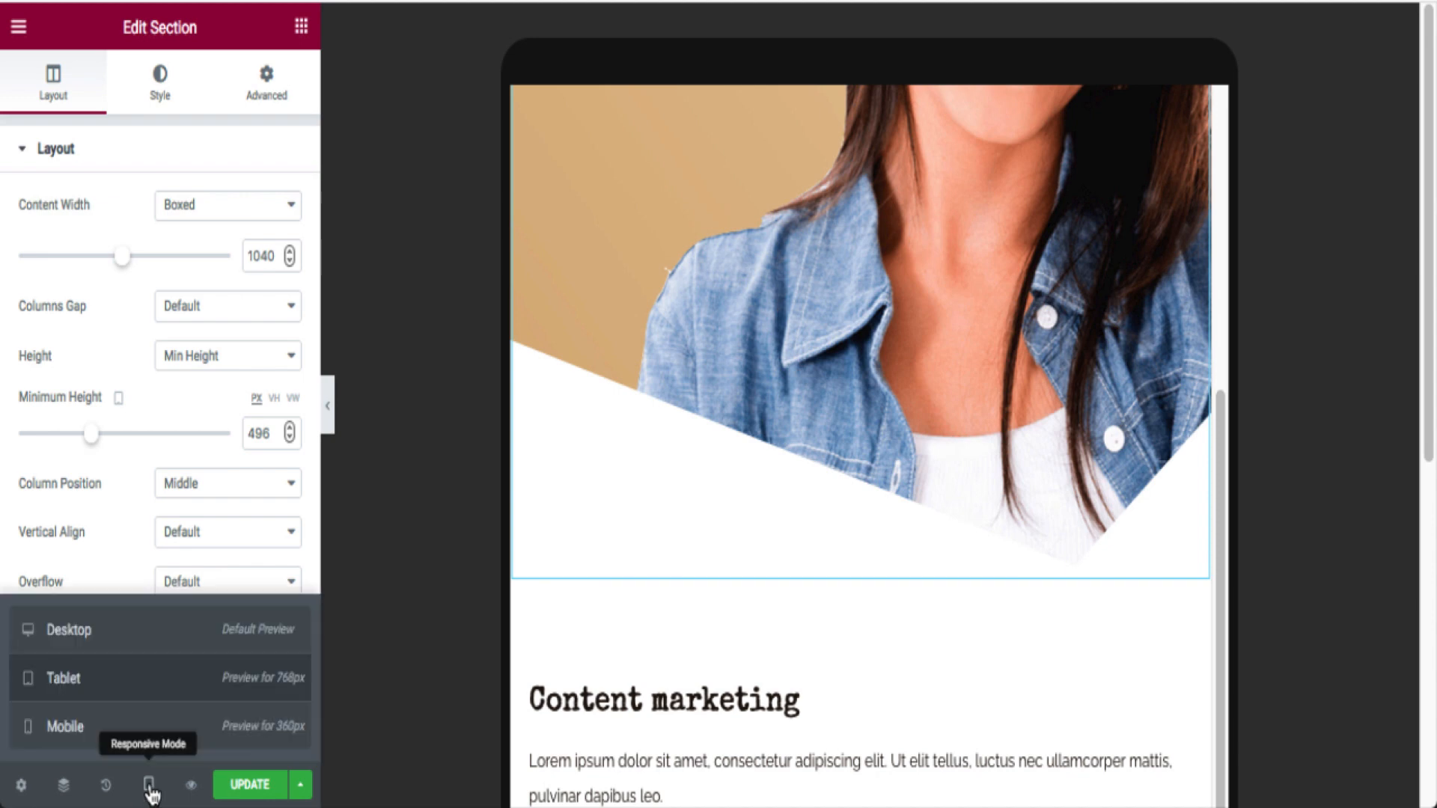
click(231, 730)
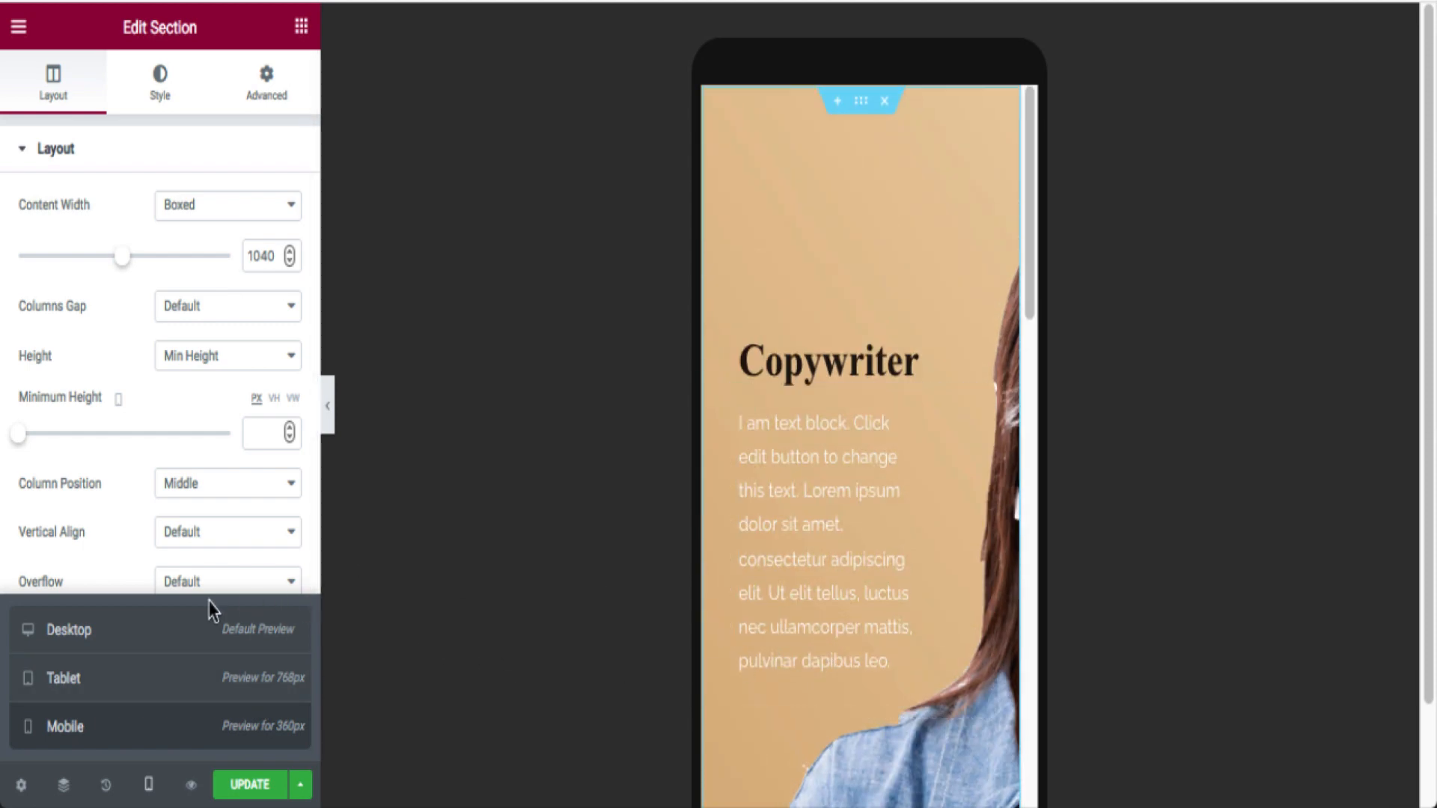
click(176, 92)
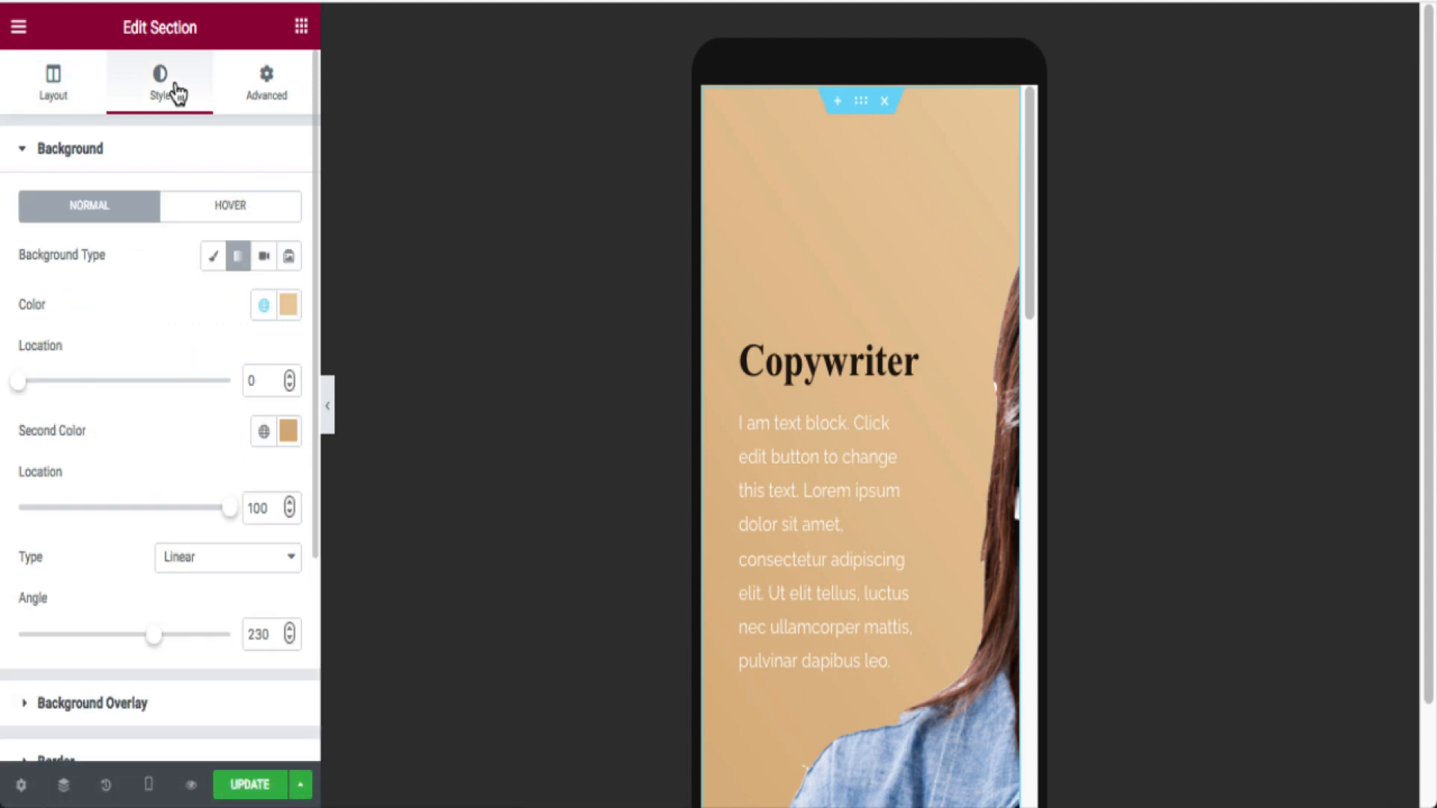
scroll(234, 441, down, 4)
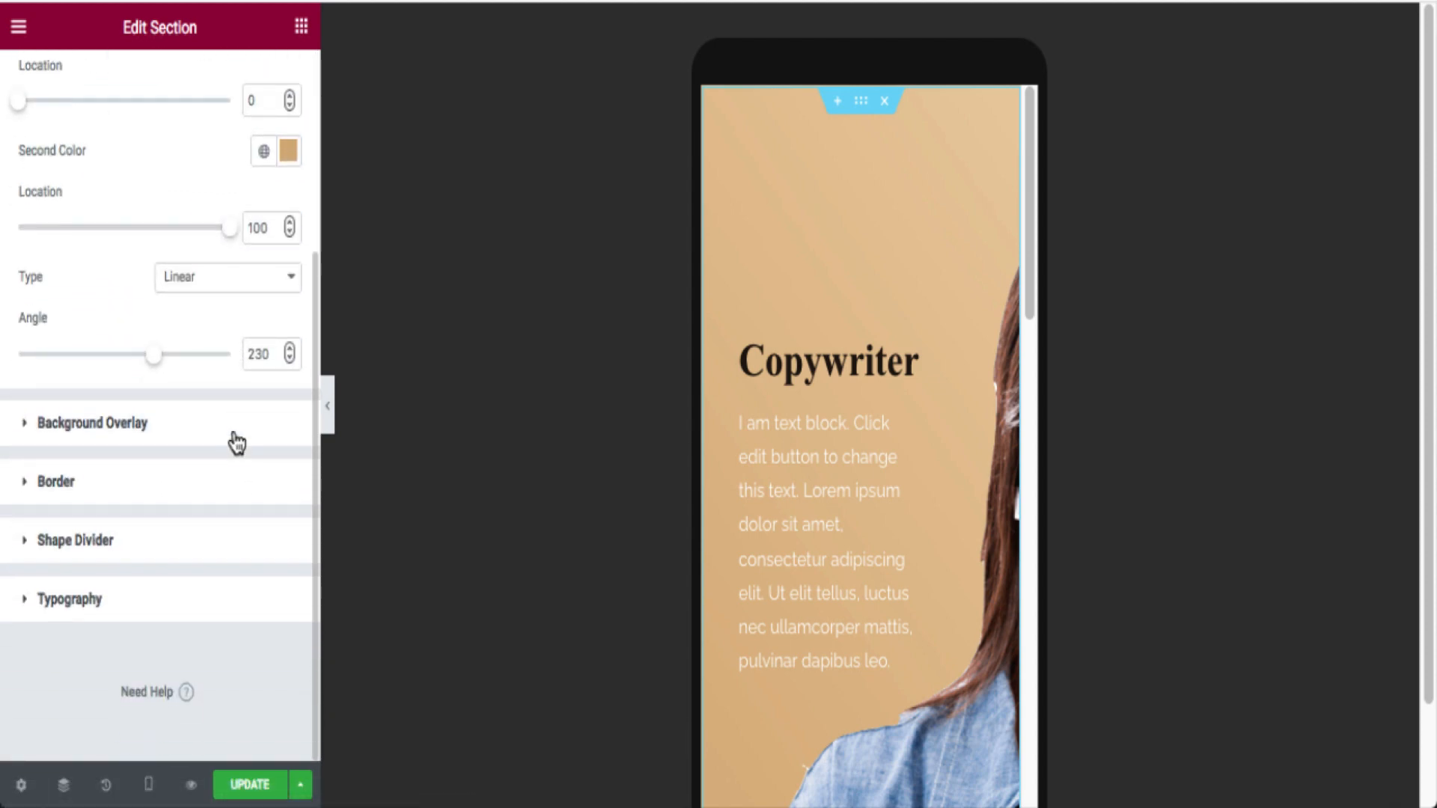
click(235, 428)
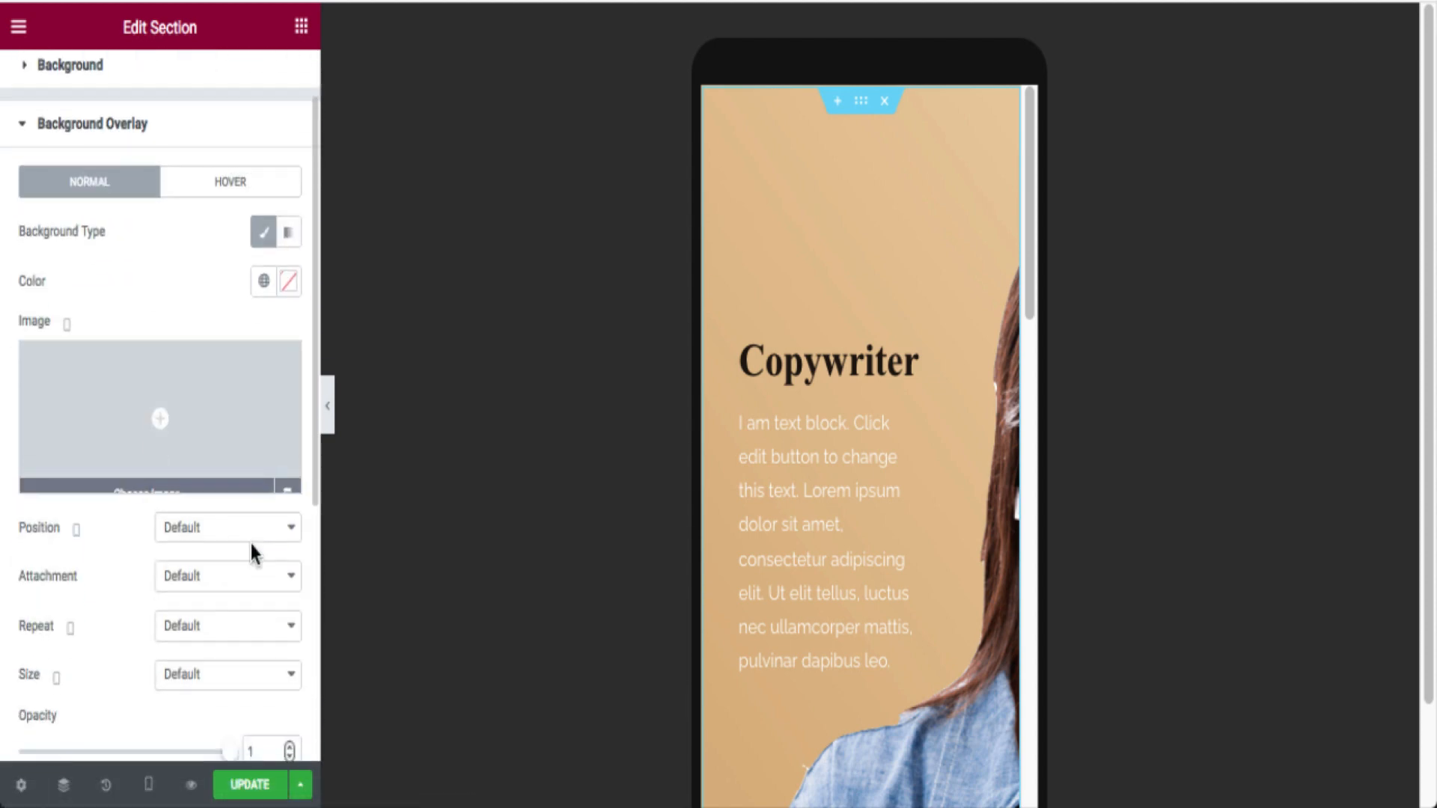
Give the hero's background overlay image a Custom position on mobile with an X position of -99 px.
scroll(252, 547, down, 1)
scroll(252, 555, down, 2)
scroll(249, 554, up, 1)
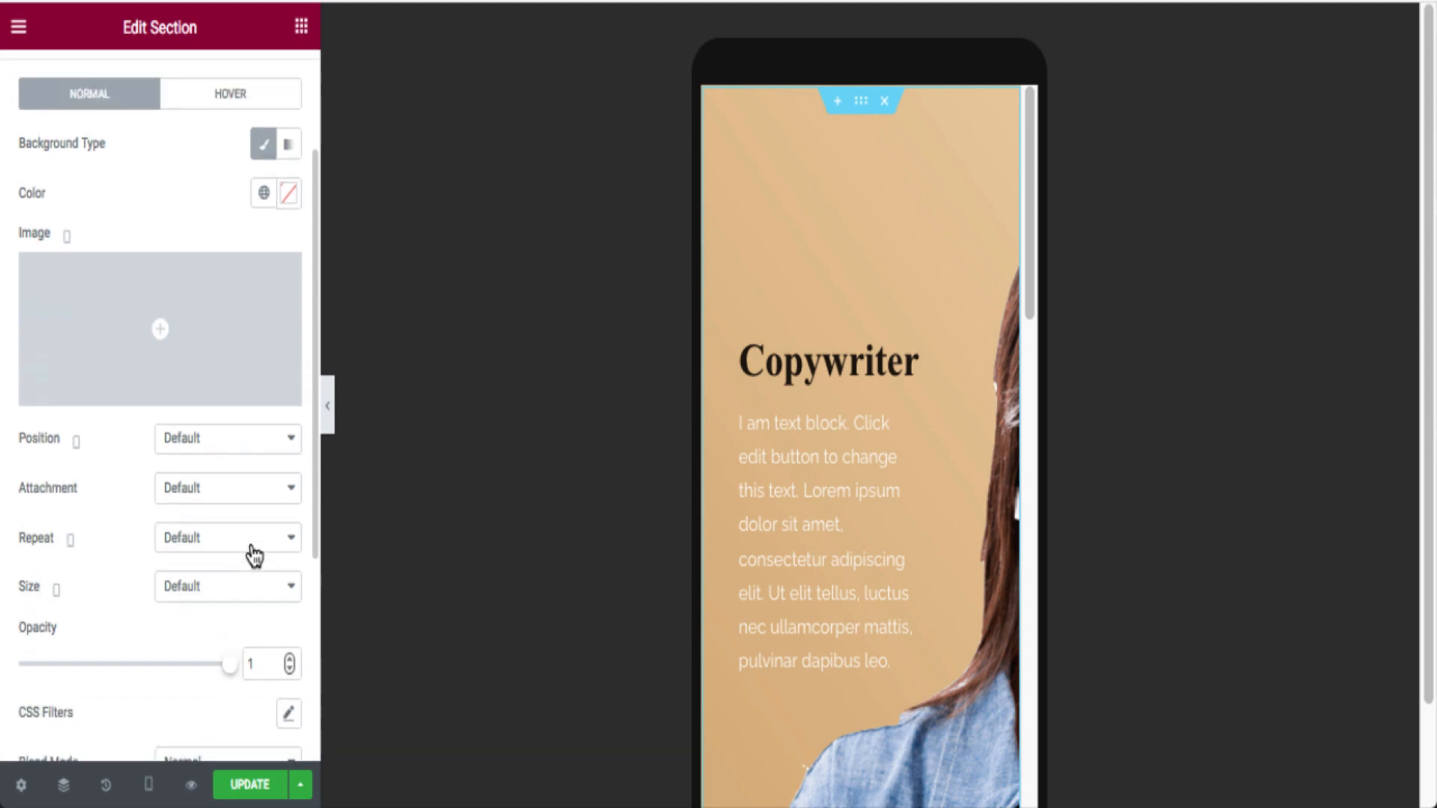
click(235, 457)
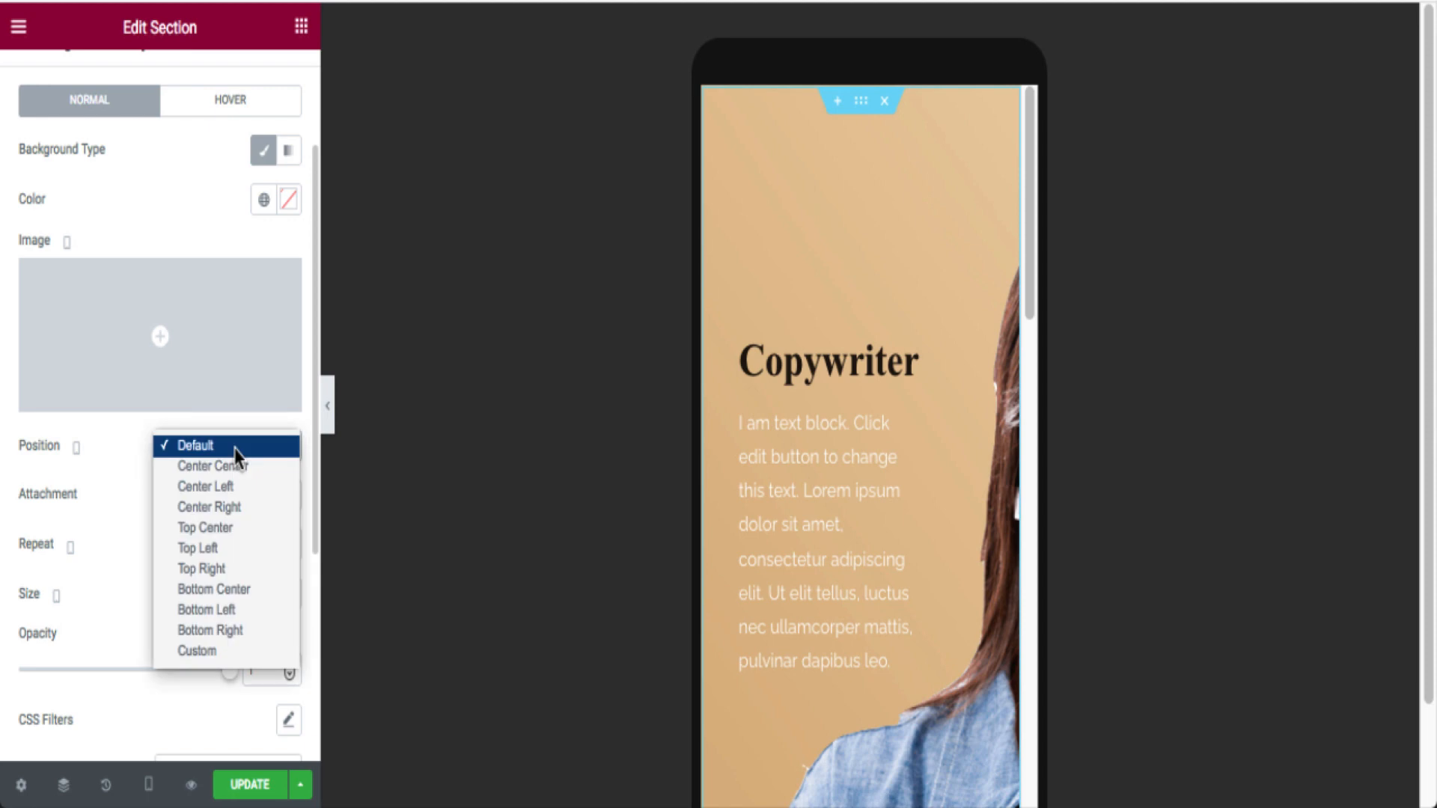
click(235, 652)
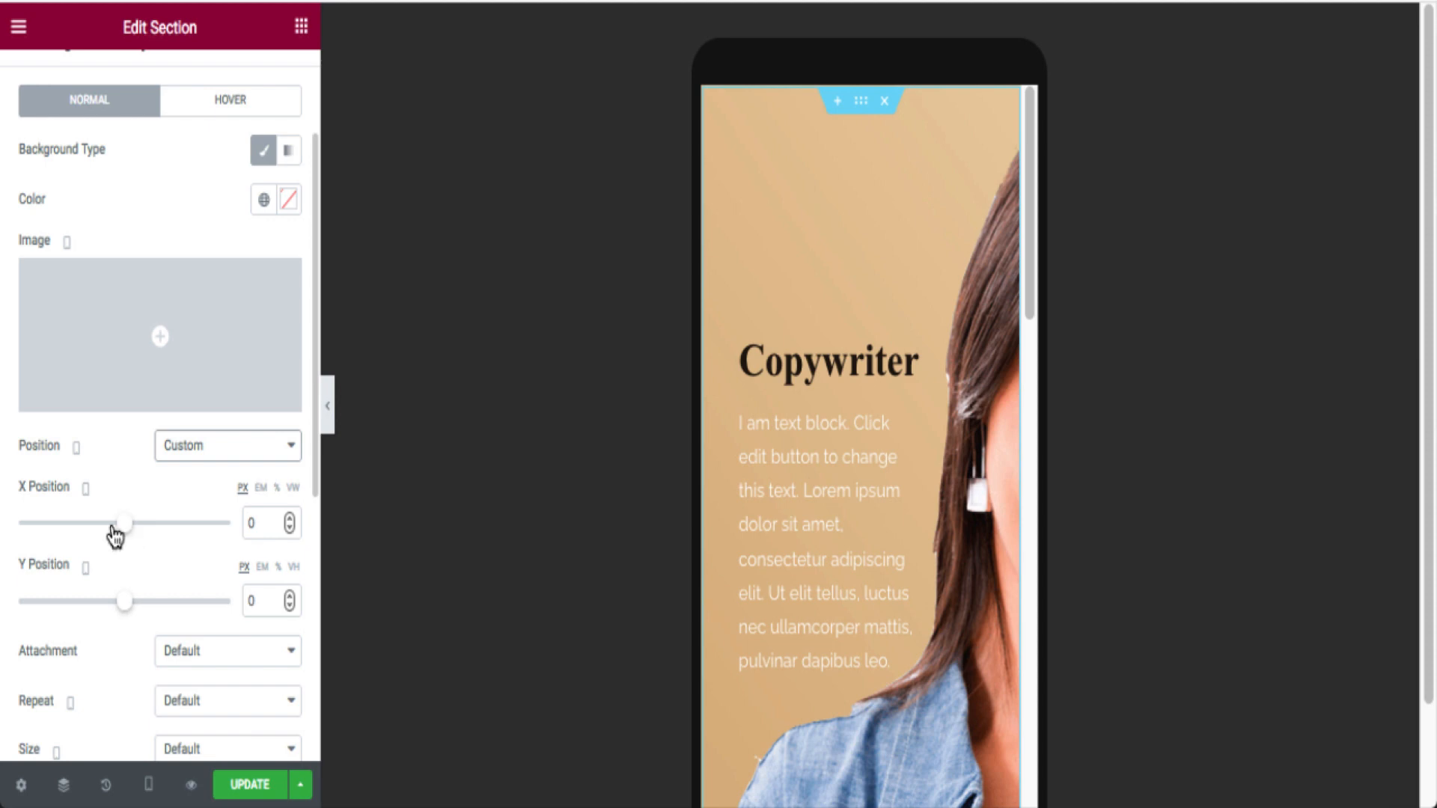
drag(122, 527, 111, 528)
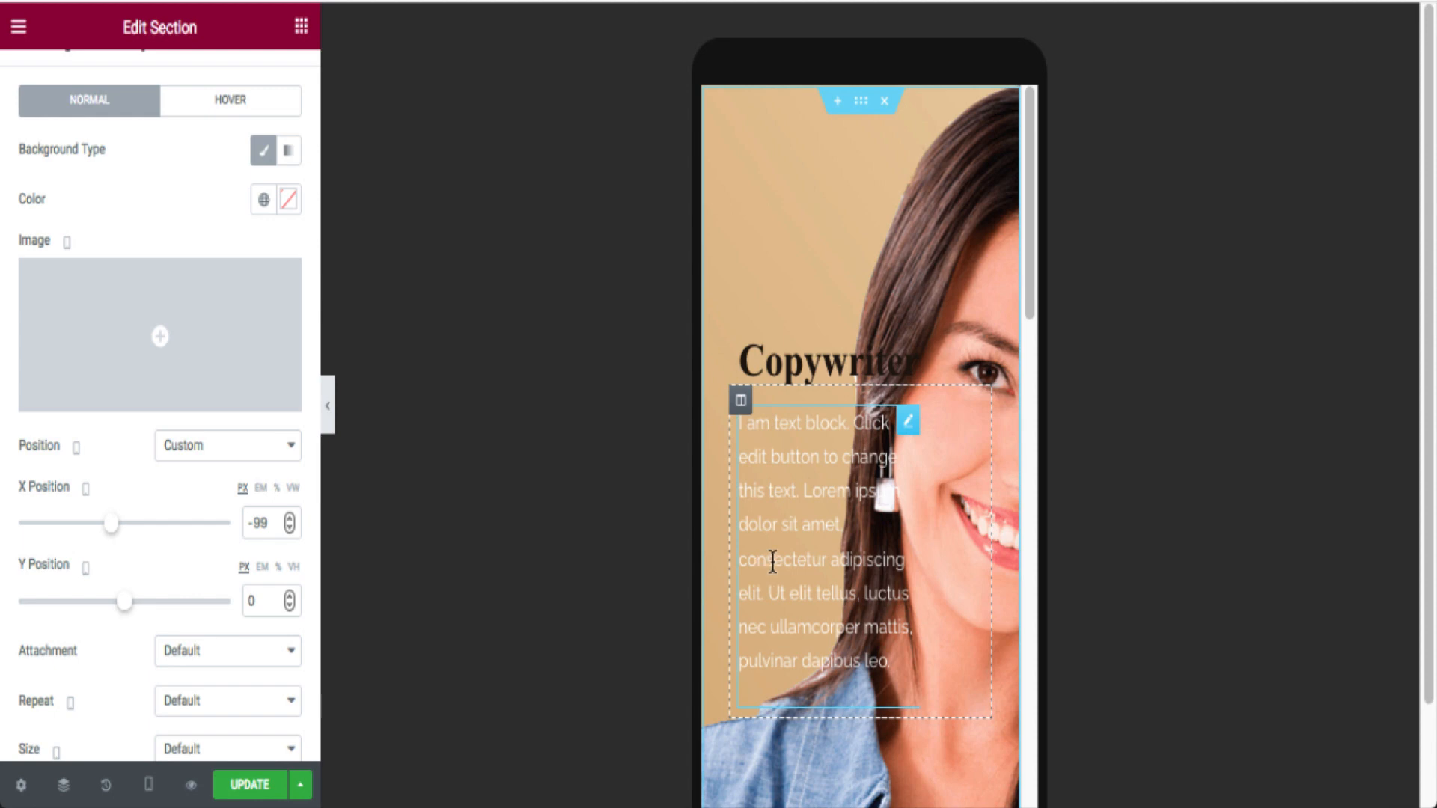
scroll(774, 562, down, 5)
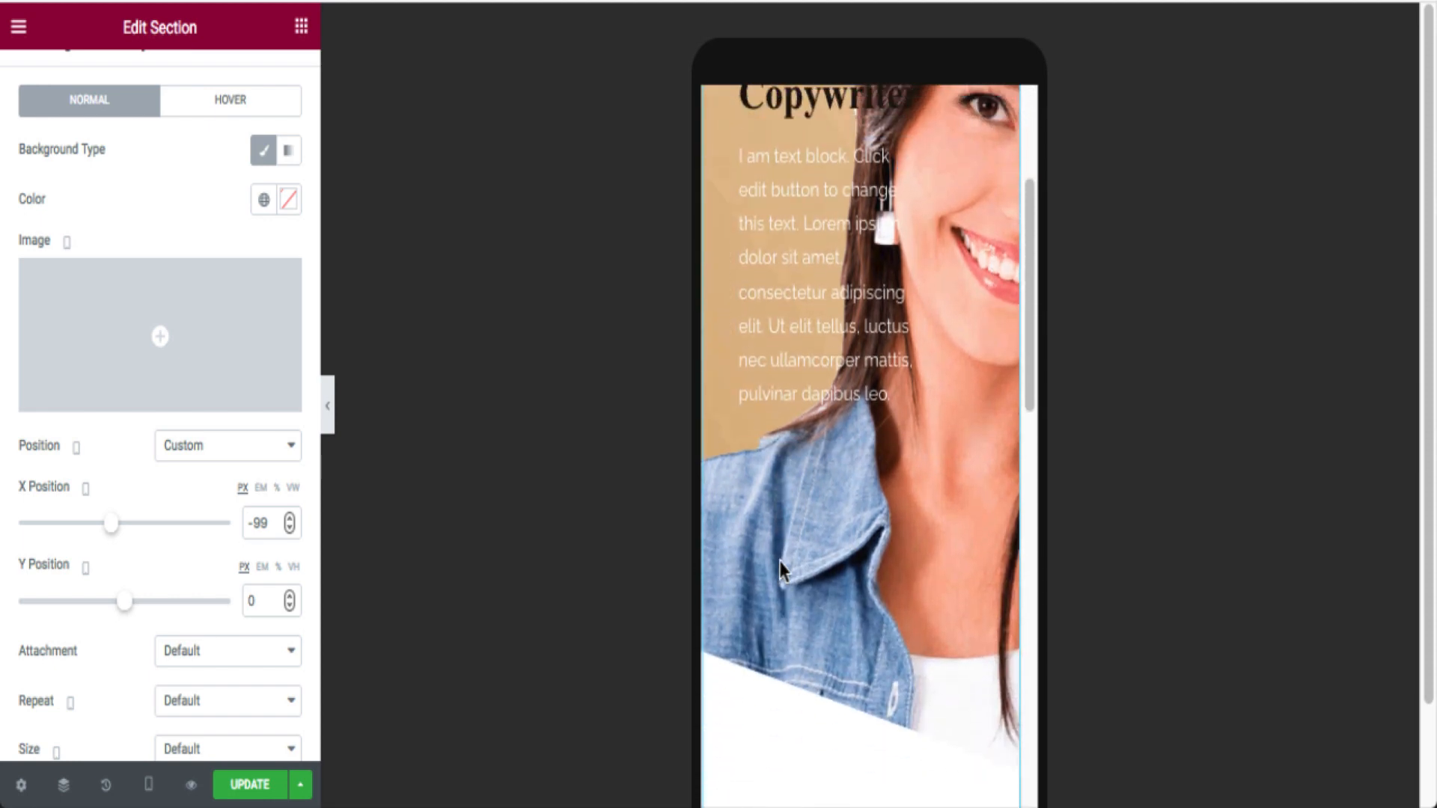
scroll(779, 561, up, 2)
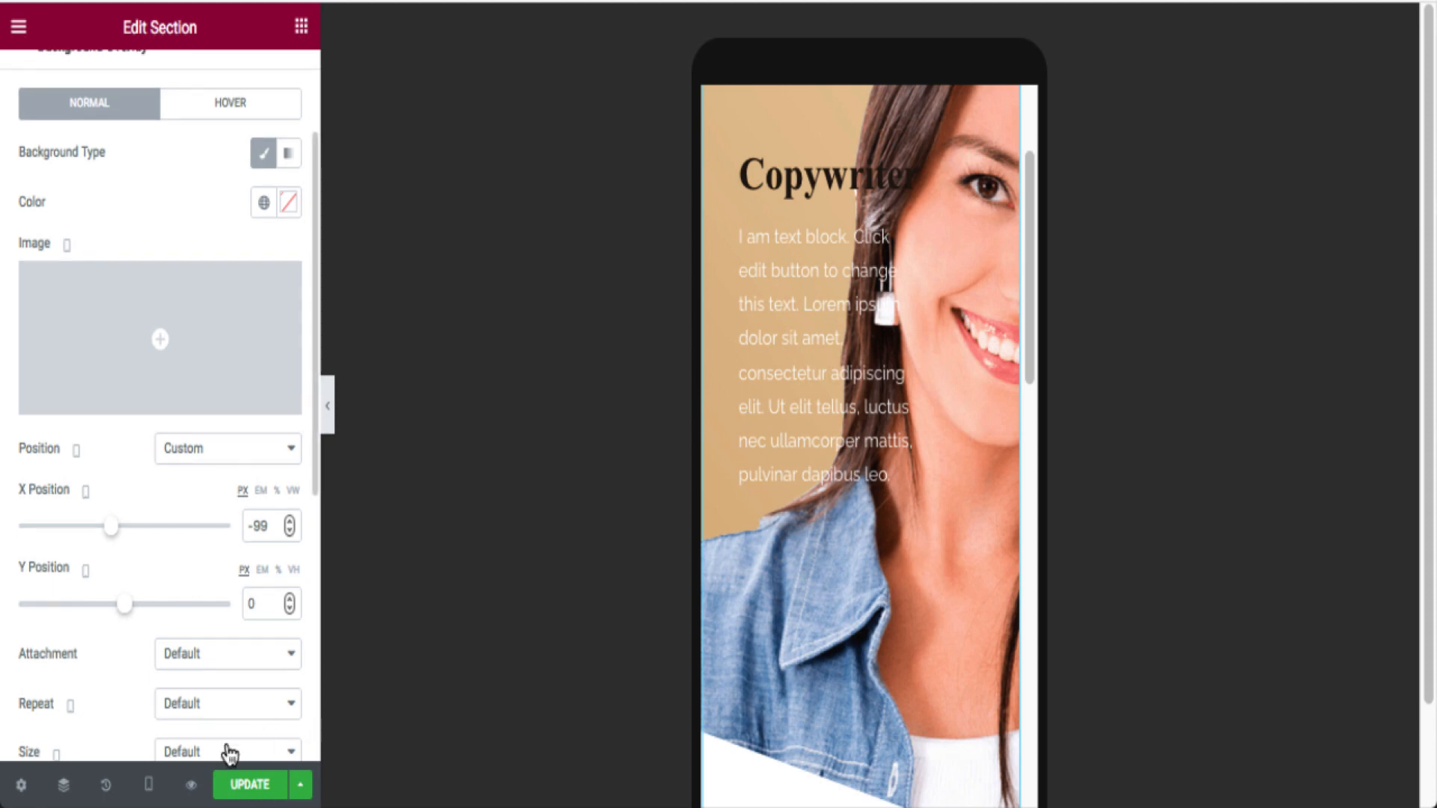
Compare the hero section's layout in the desktop, tablet and mobile previews.
click(155, 779)
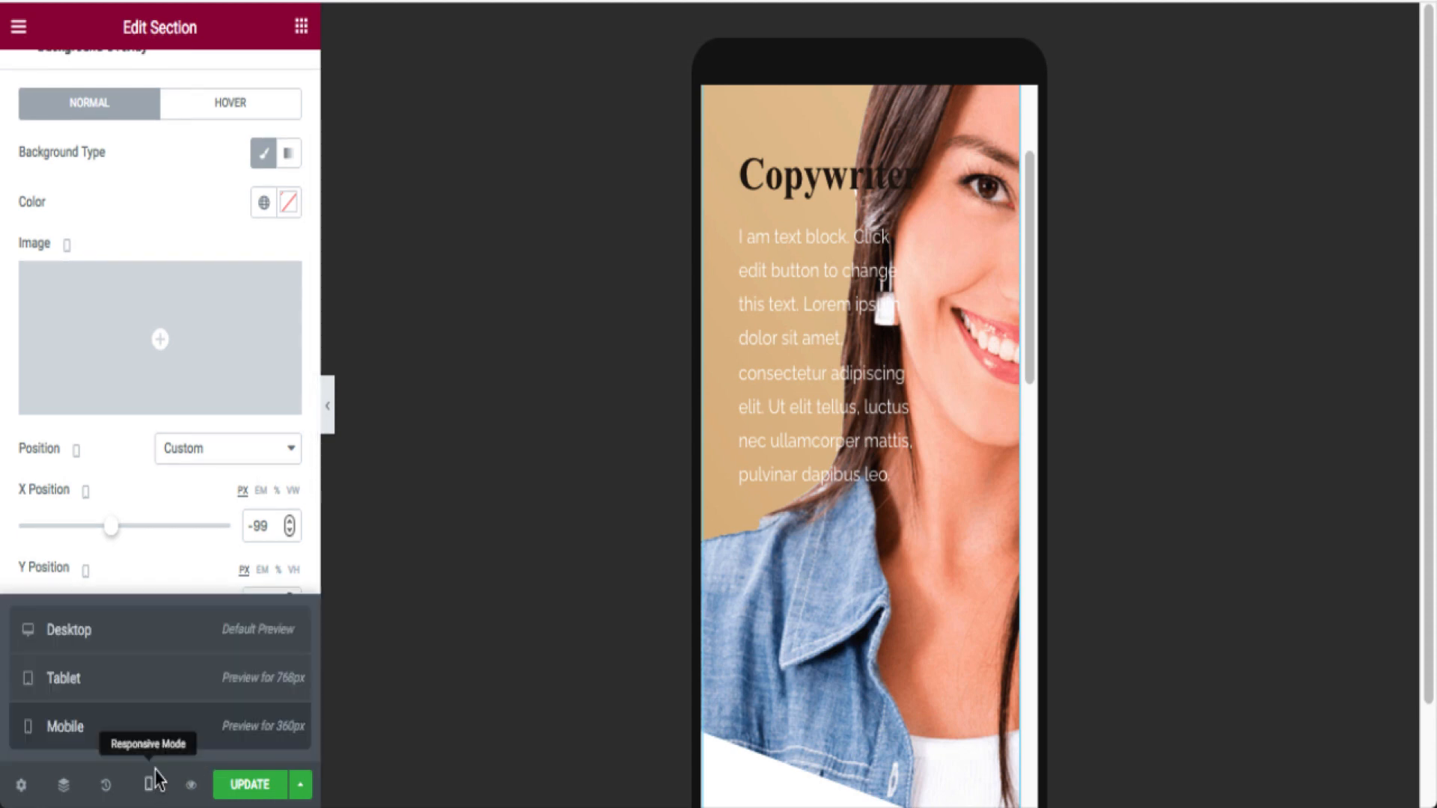
click(185, 639)
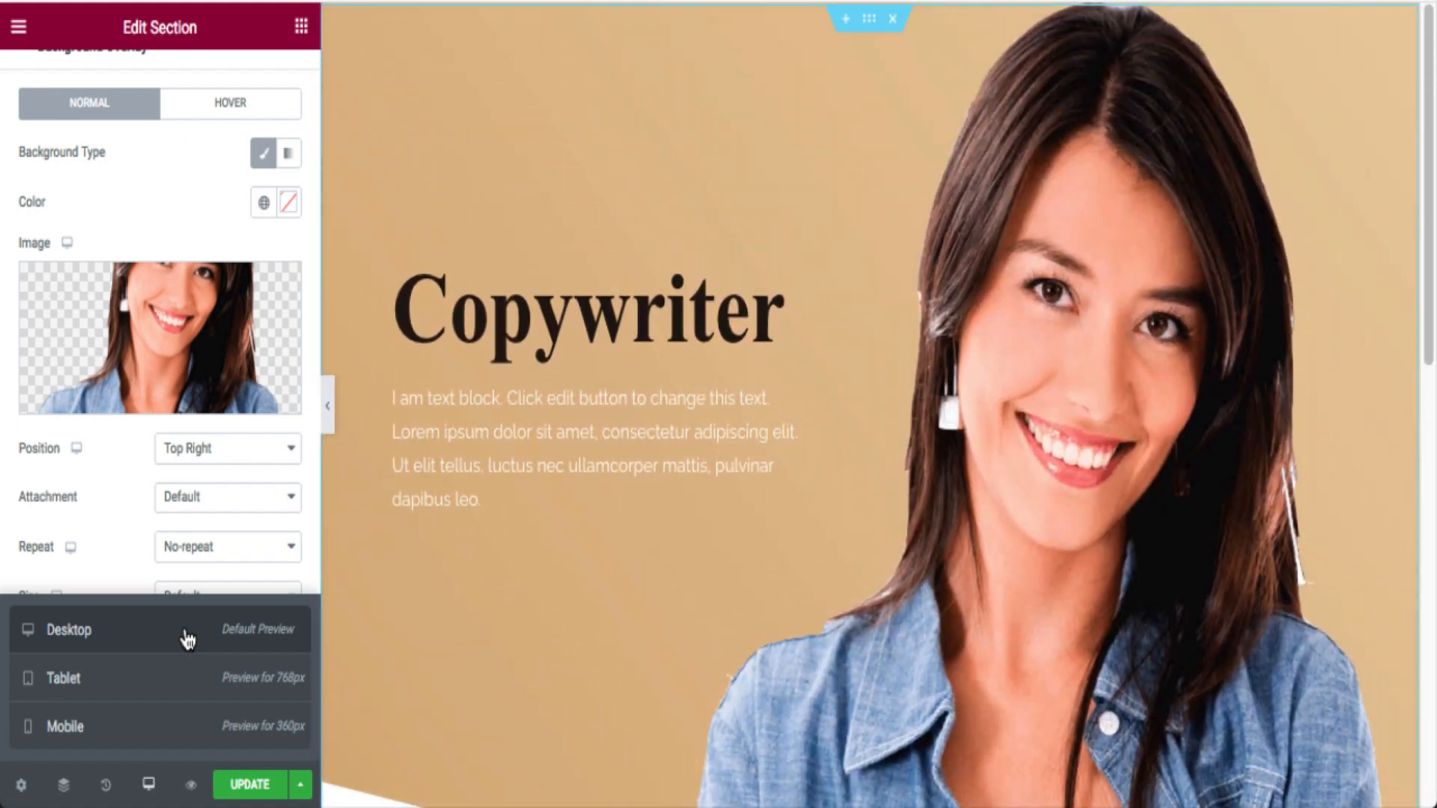
scroll(722, 643, down, 7)
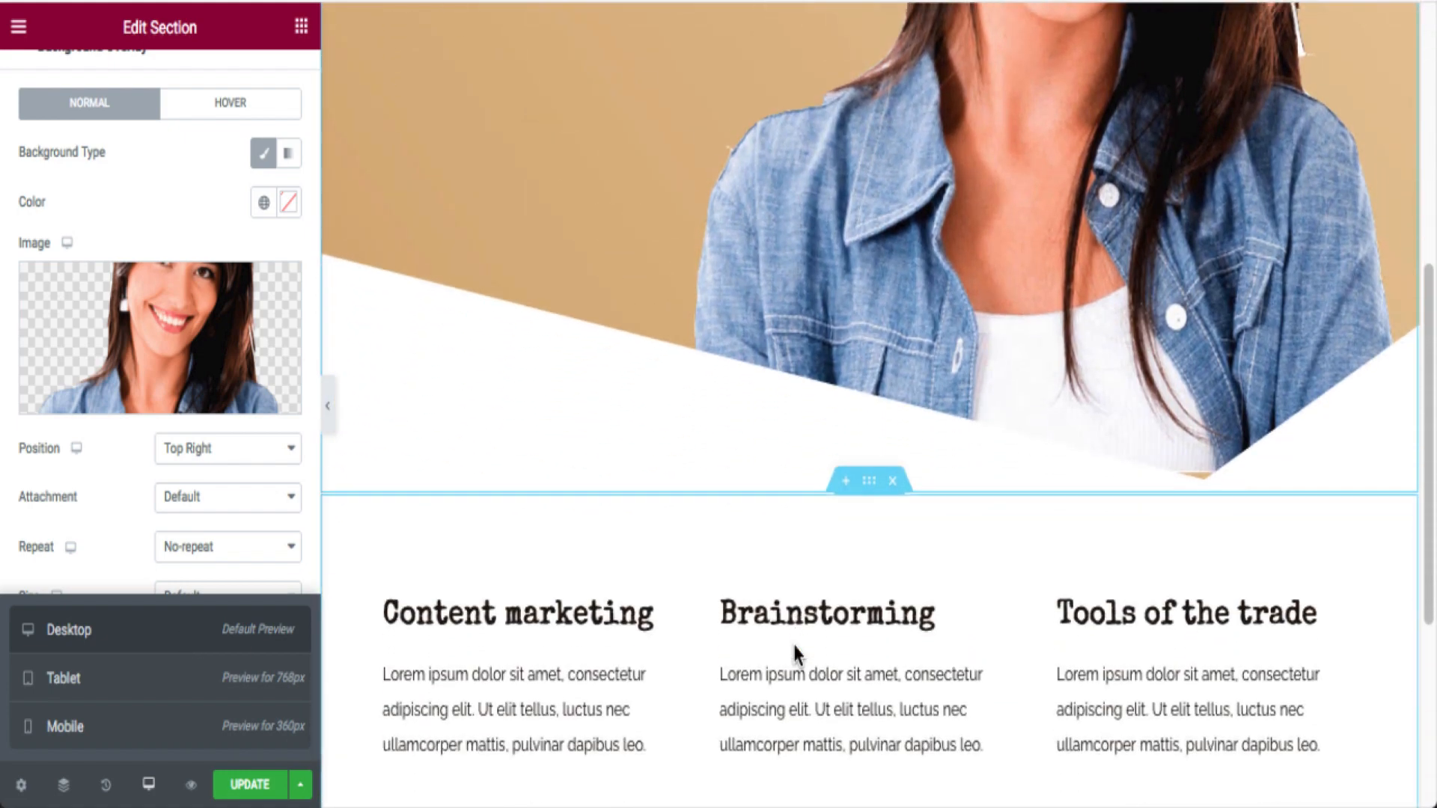
click(95, 687)
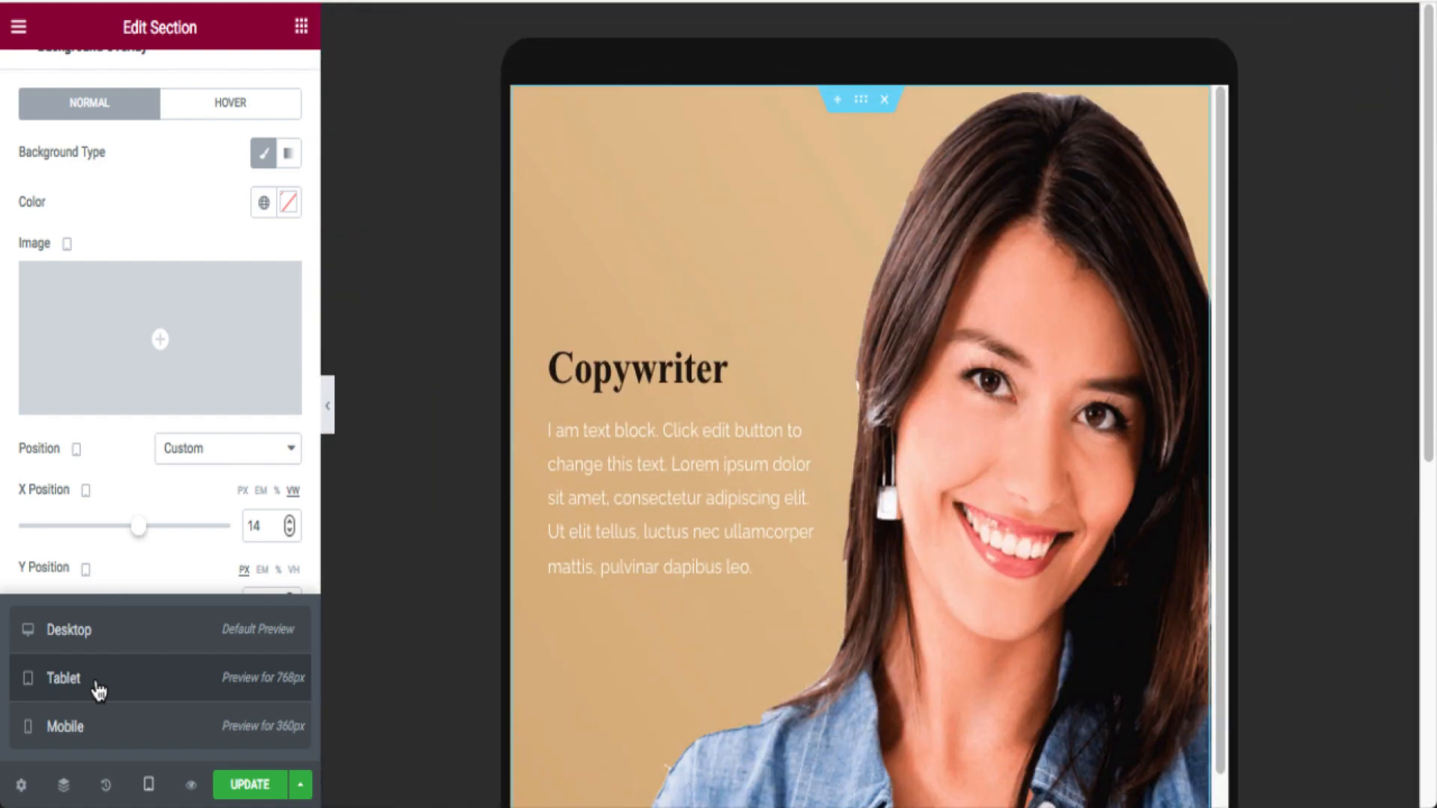
click(171, 729)
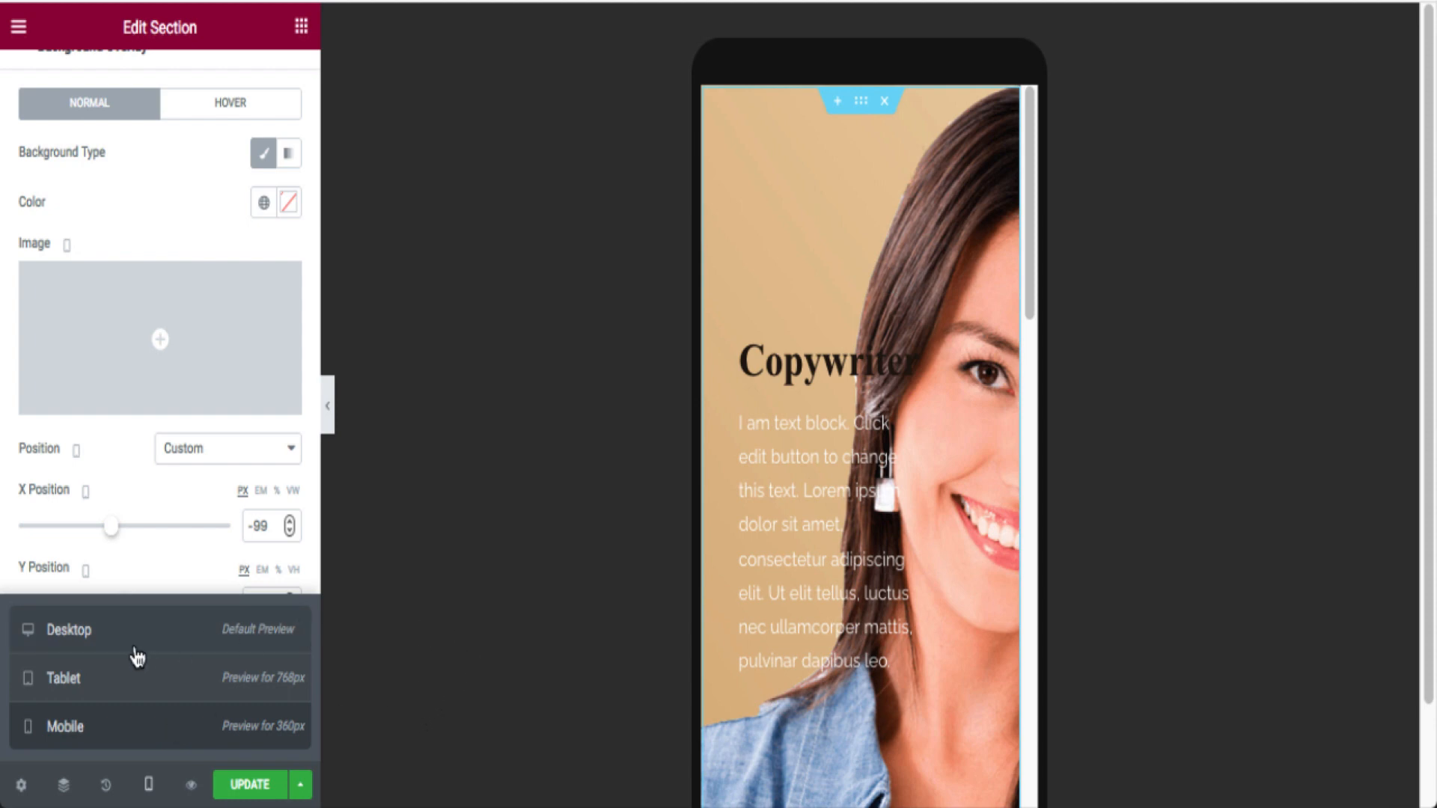
Return the page to the desktop preview and bring up the widget library.
click(90, 645)
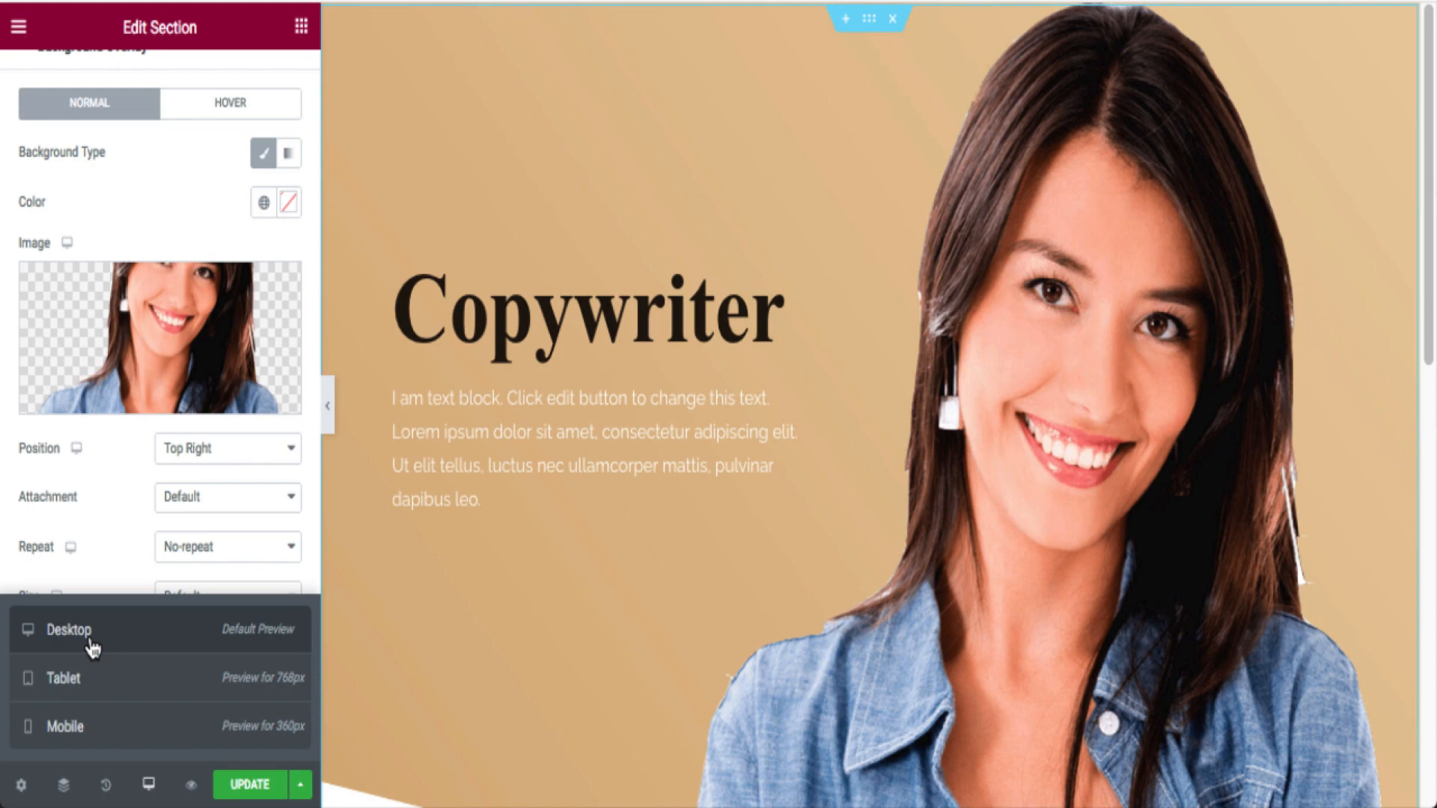
scroll(823, 645, down, 8)
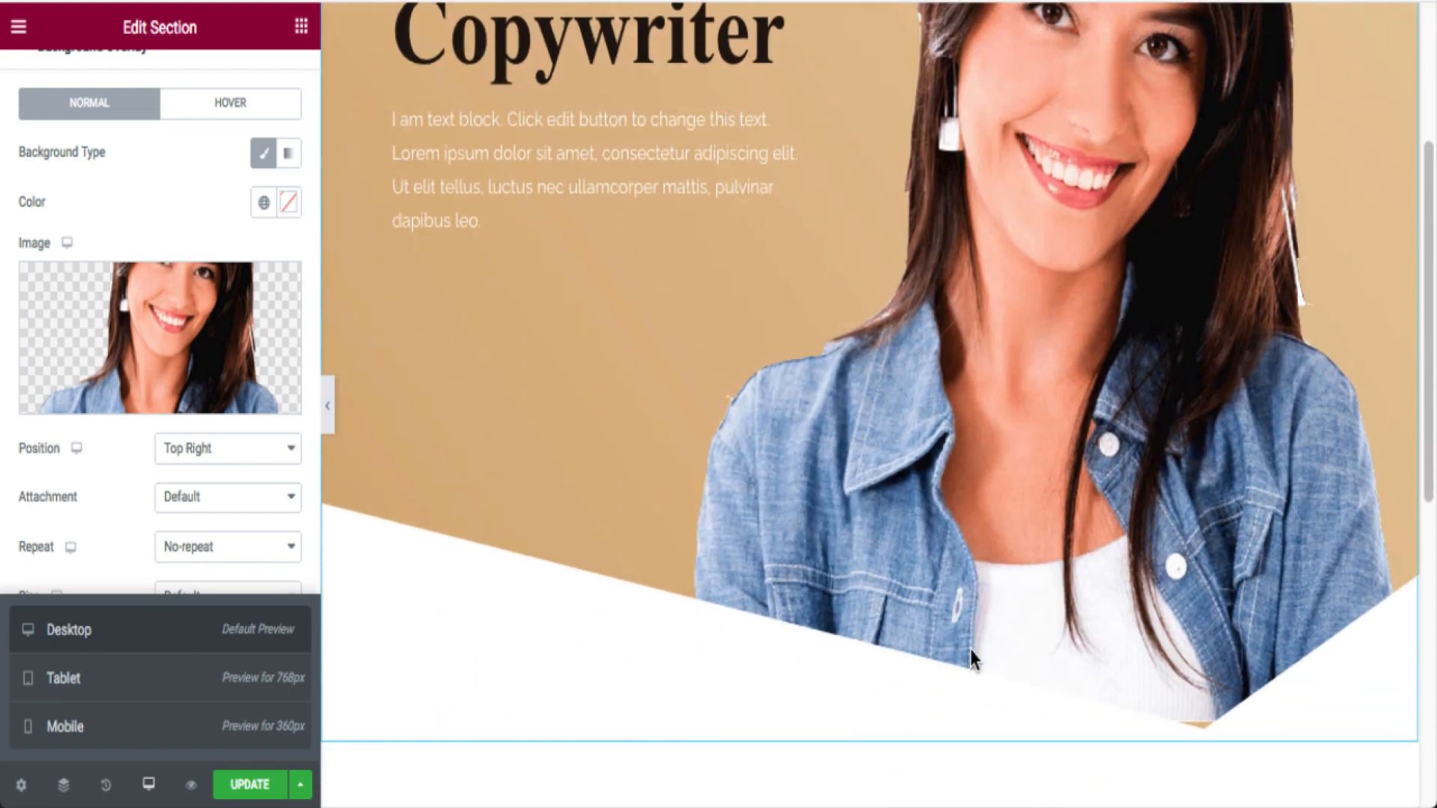
scroll(990, 644, down, 1)
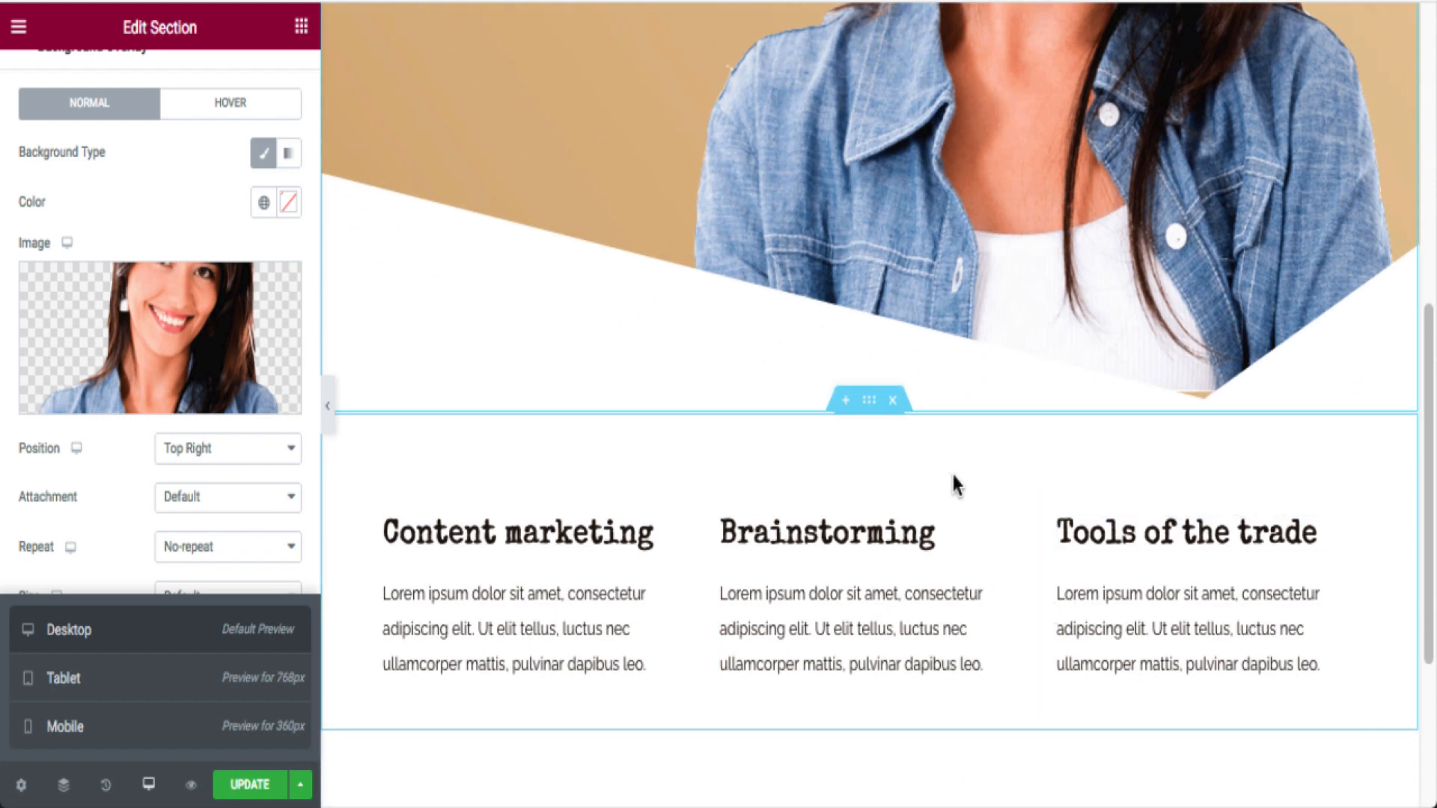
scroll(863, 410, up, 1)
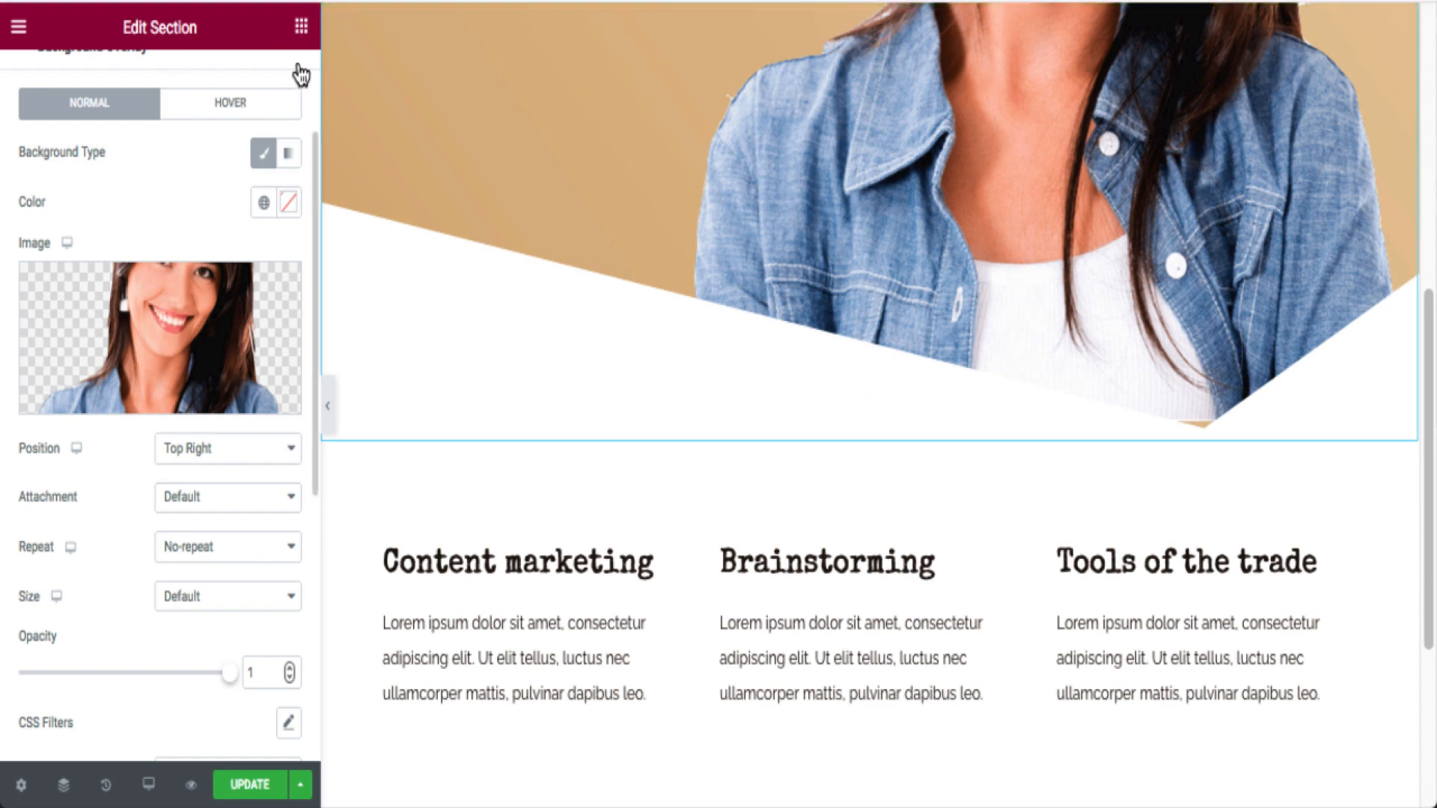
click(301, 28)
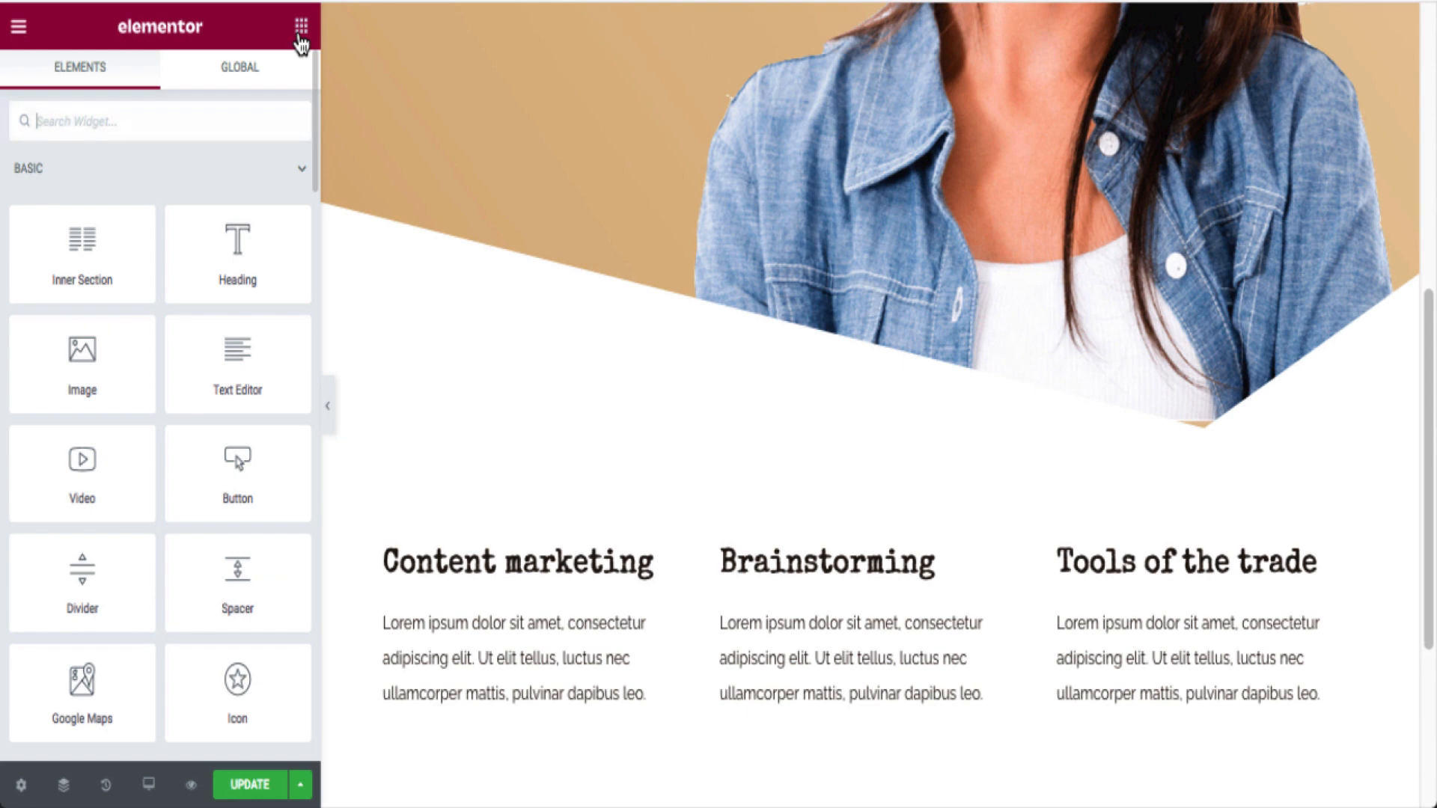
Add an Icon widget between the heading and the text in the Content marketing column.
scroll(696, 574, down, 1)
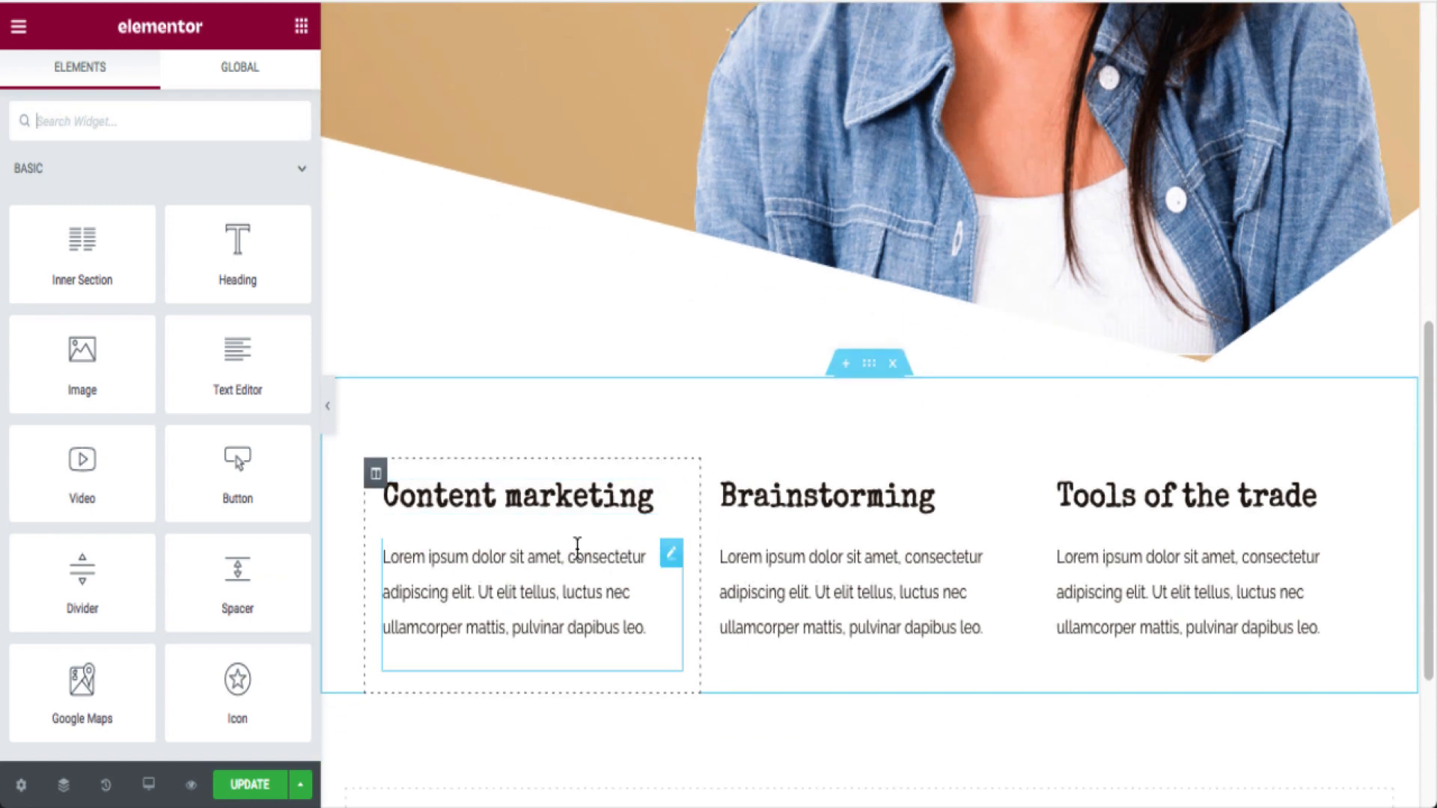
scroll(247, 648, down, 1)
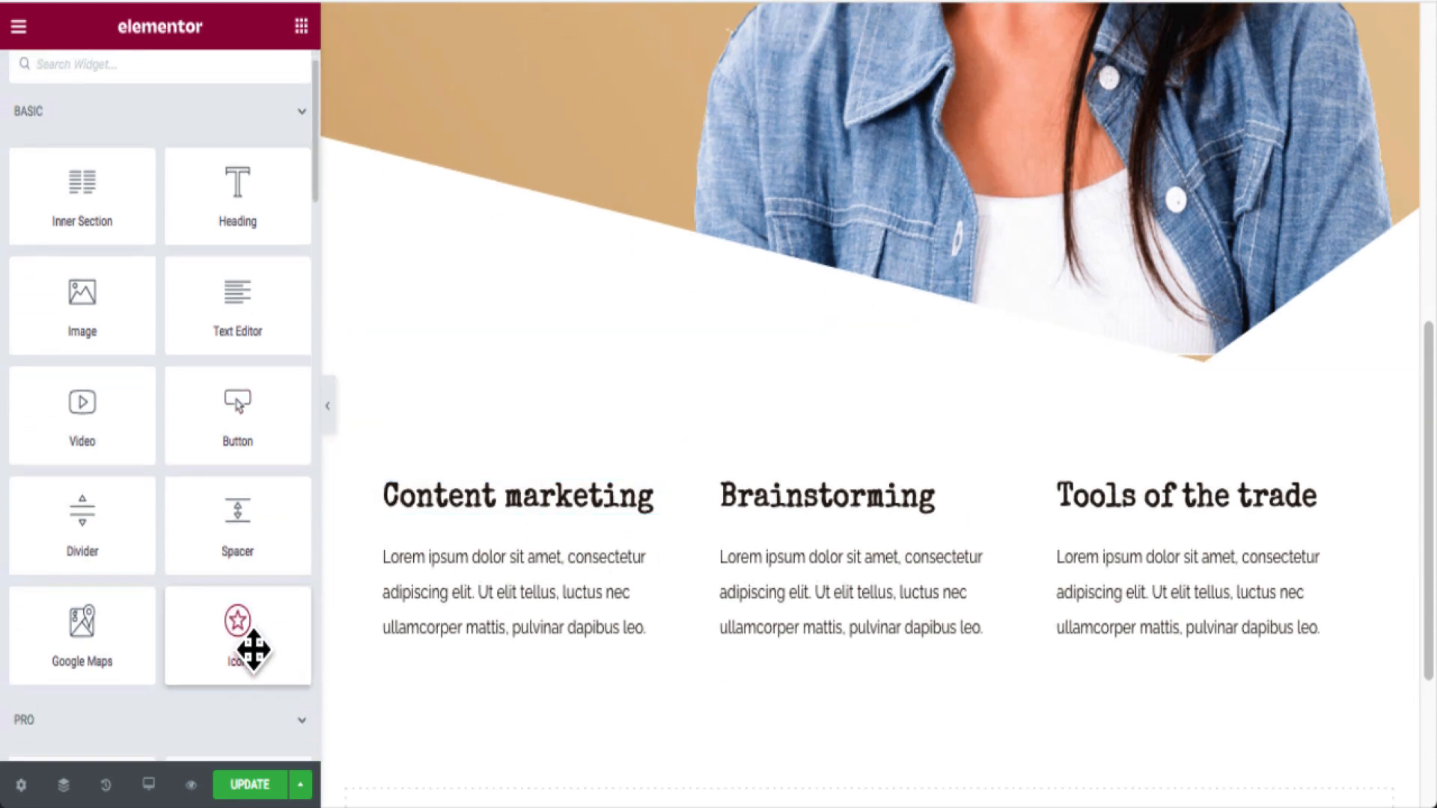
drag(240, 632, 539, 510)
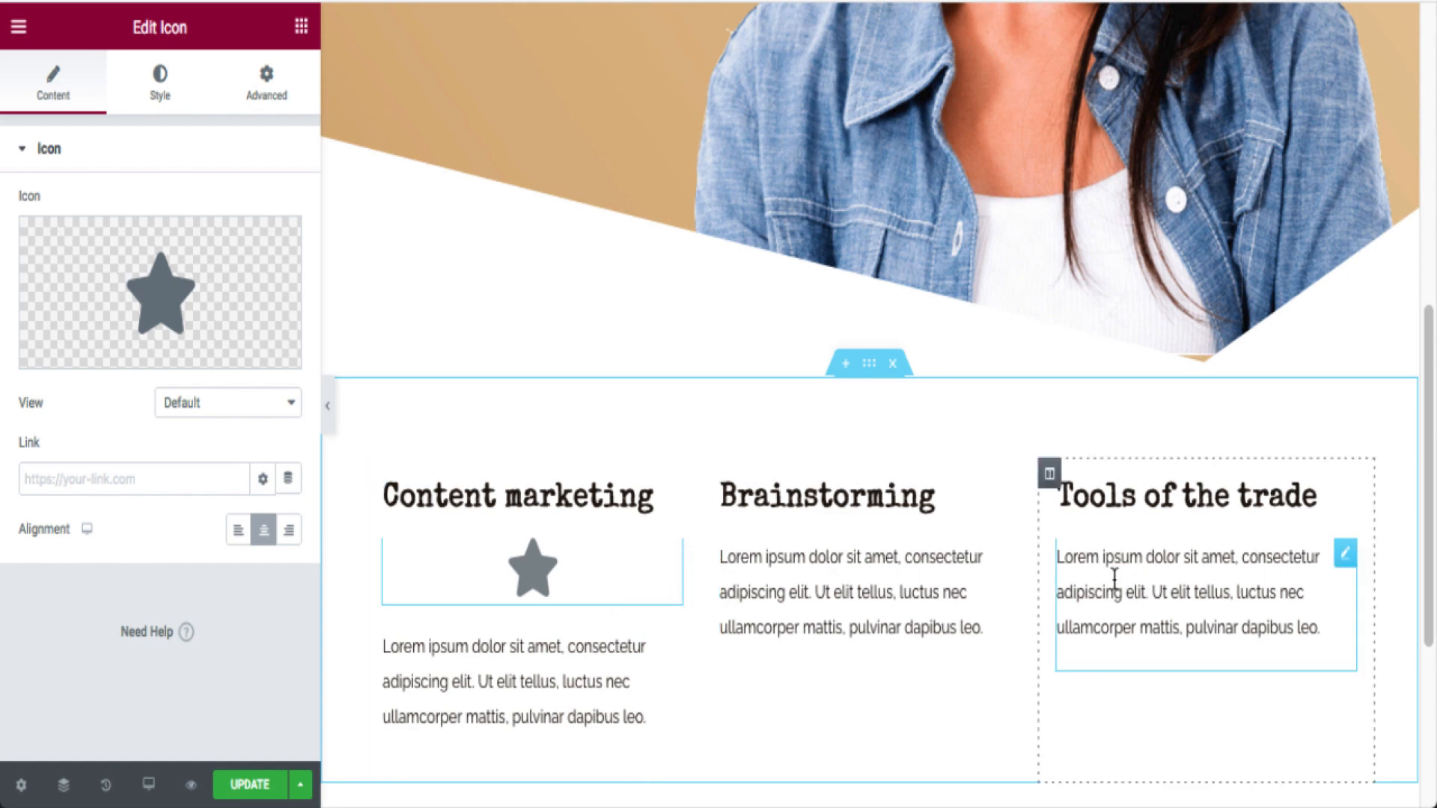
Copy the Content marketing star icon into the Brainstorming column and place it directly below the heading.
right_click(672, 557)
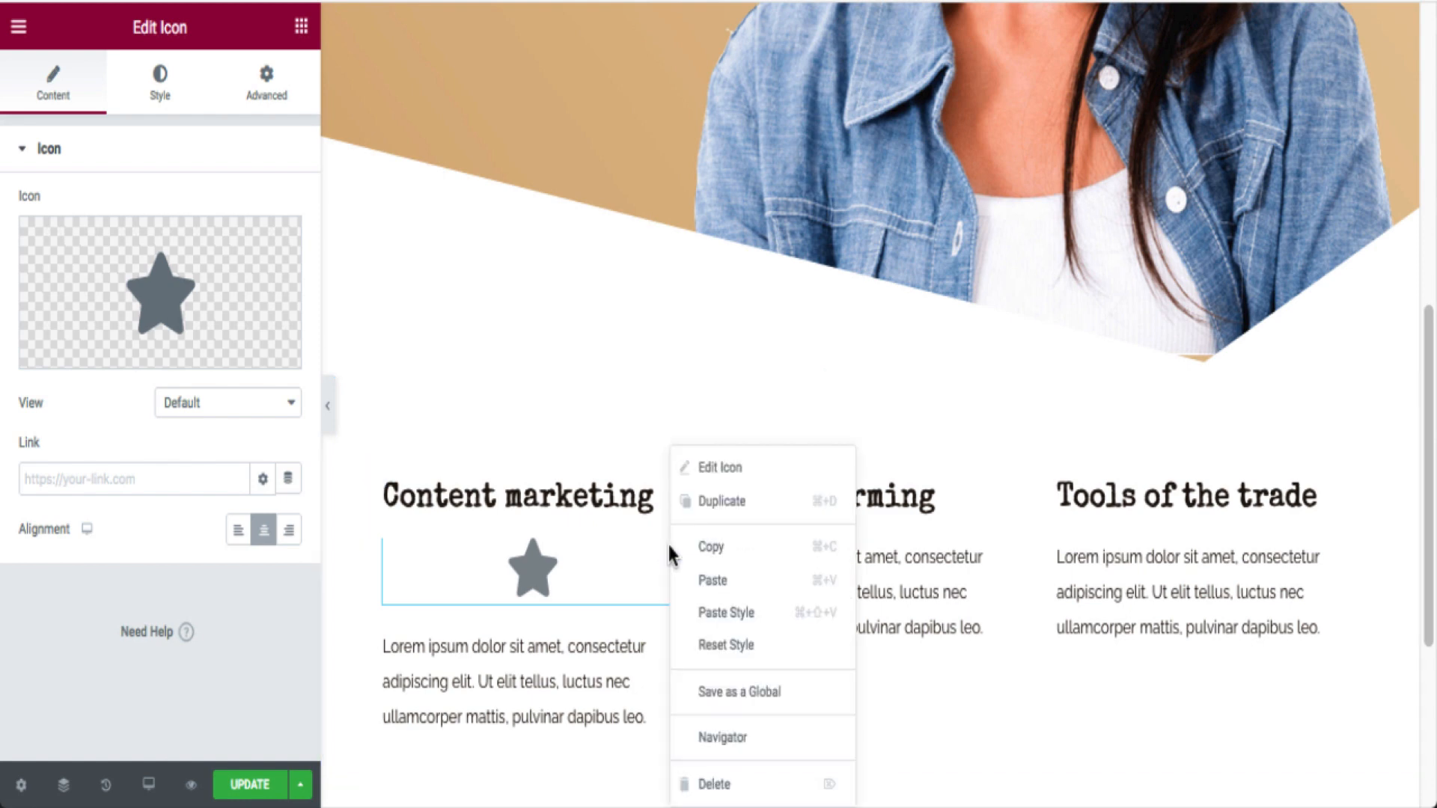
click(827, 554)
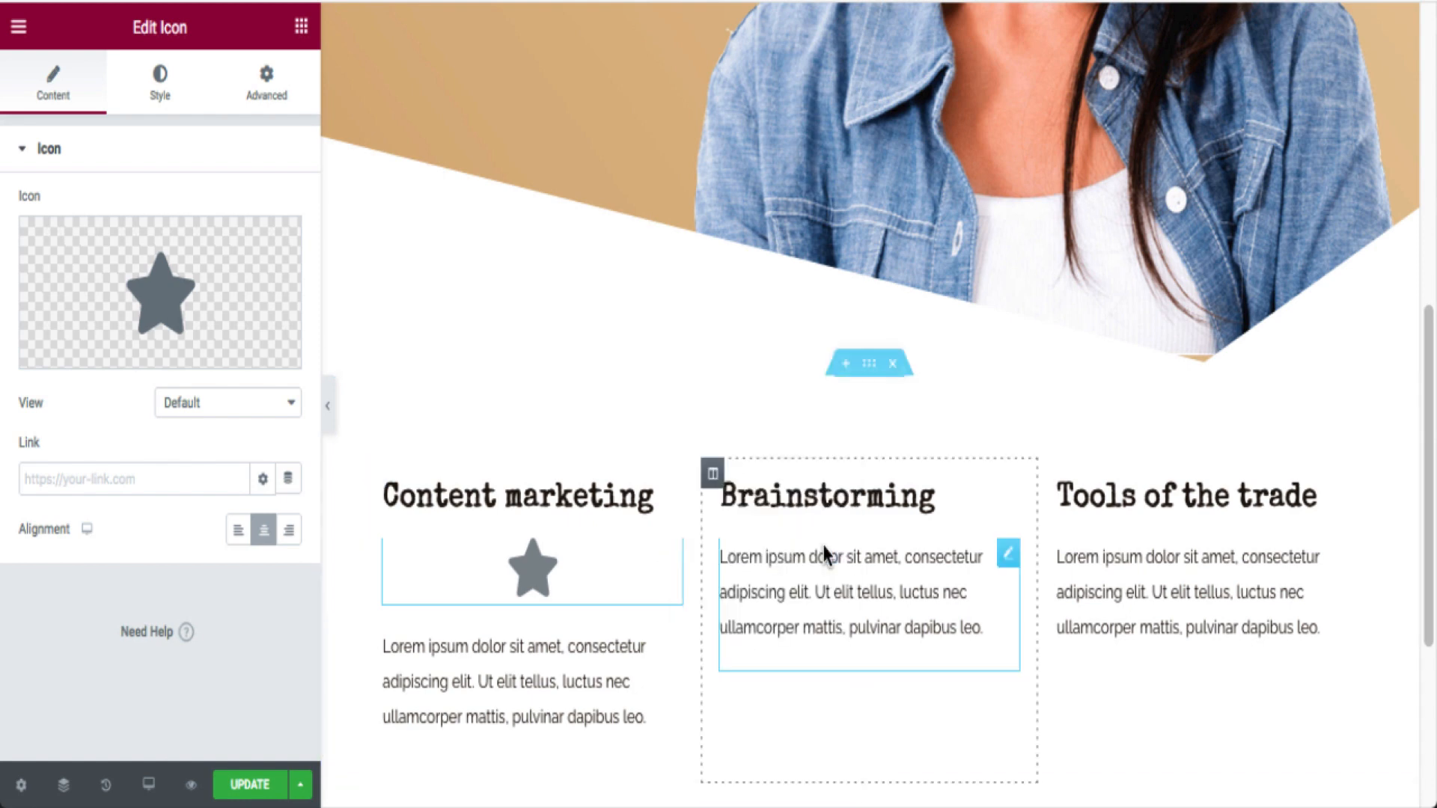
right_click(828, 532)
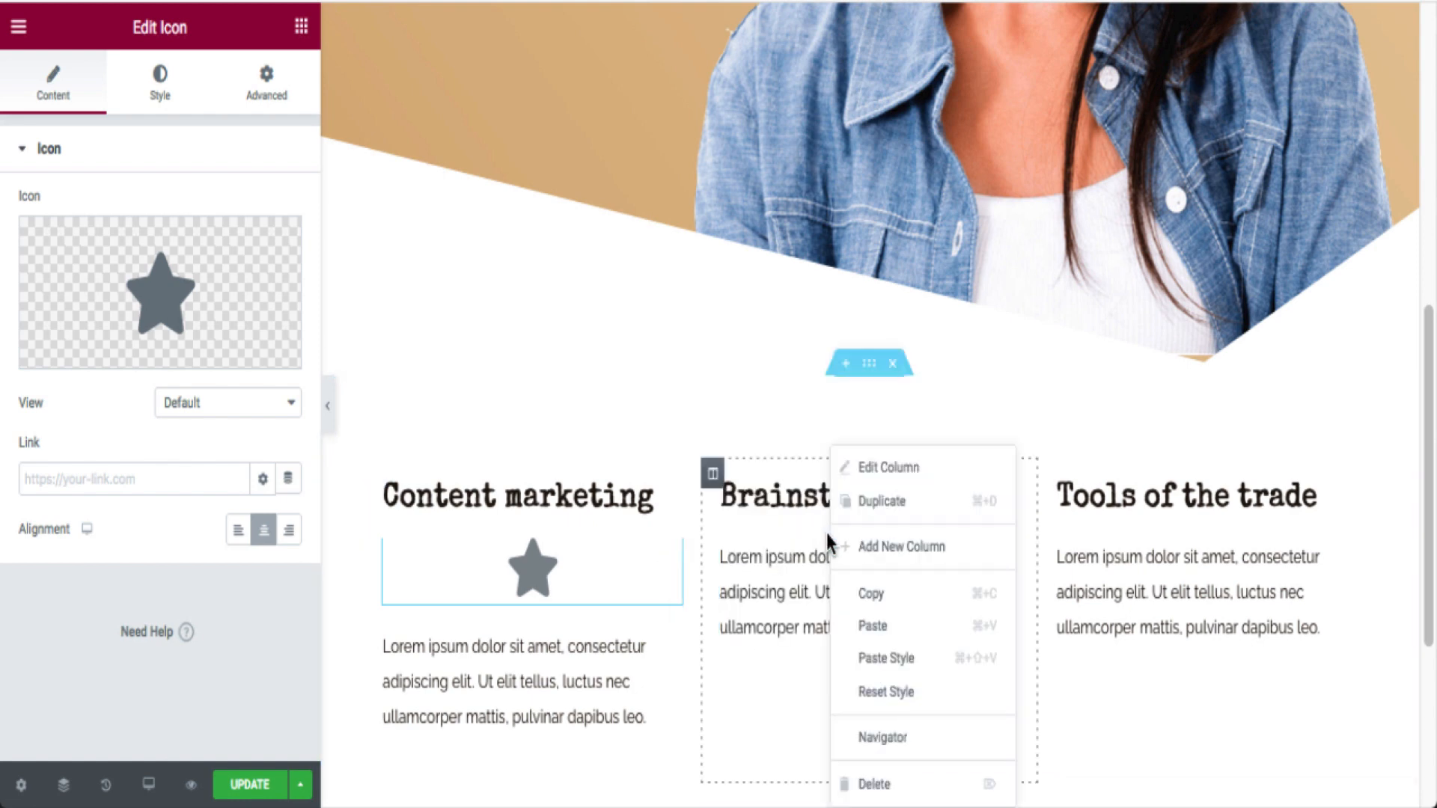
click(911, 627)
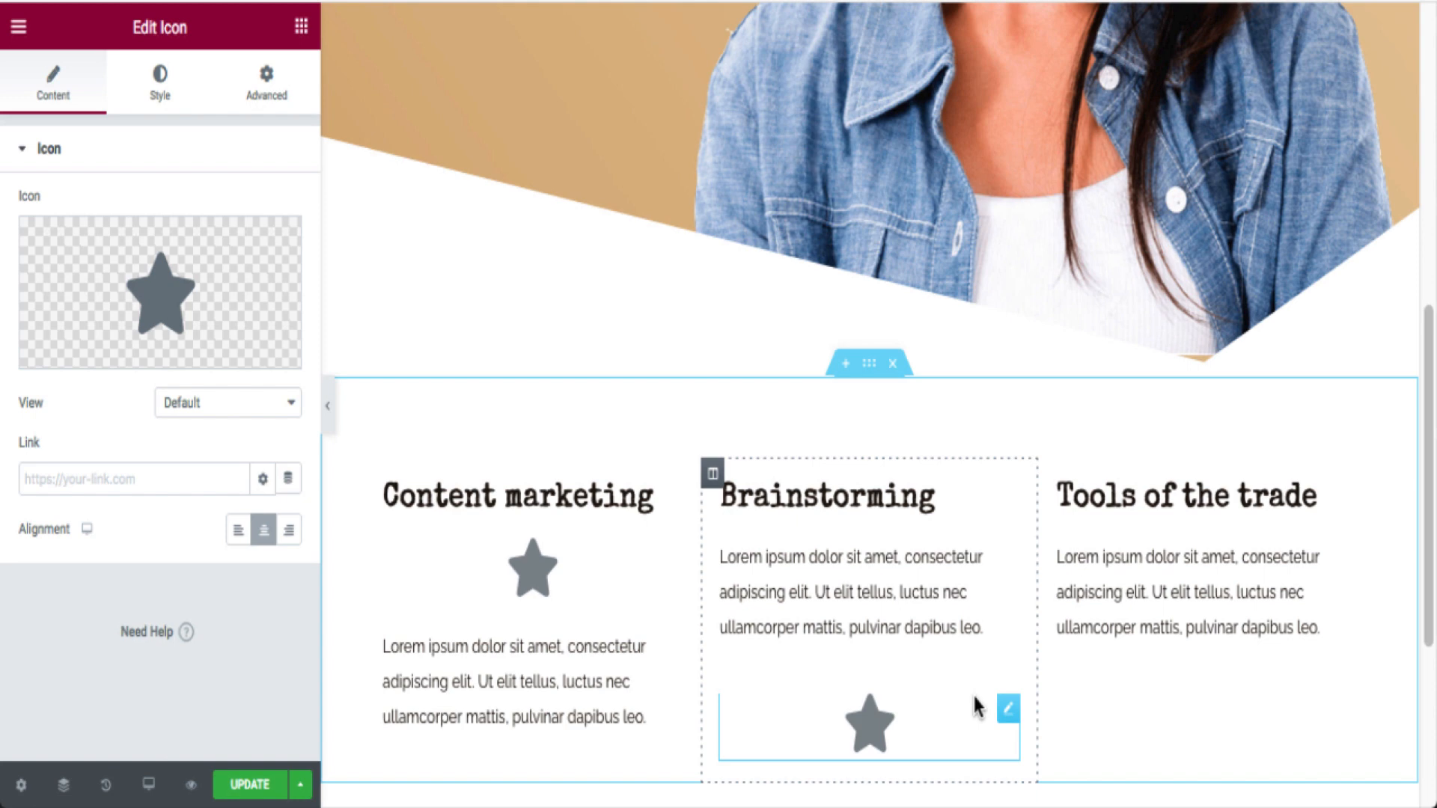
drag(1007, 706, 966, 548)
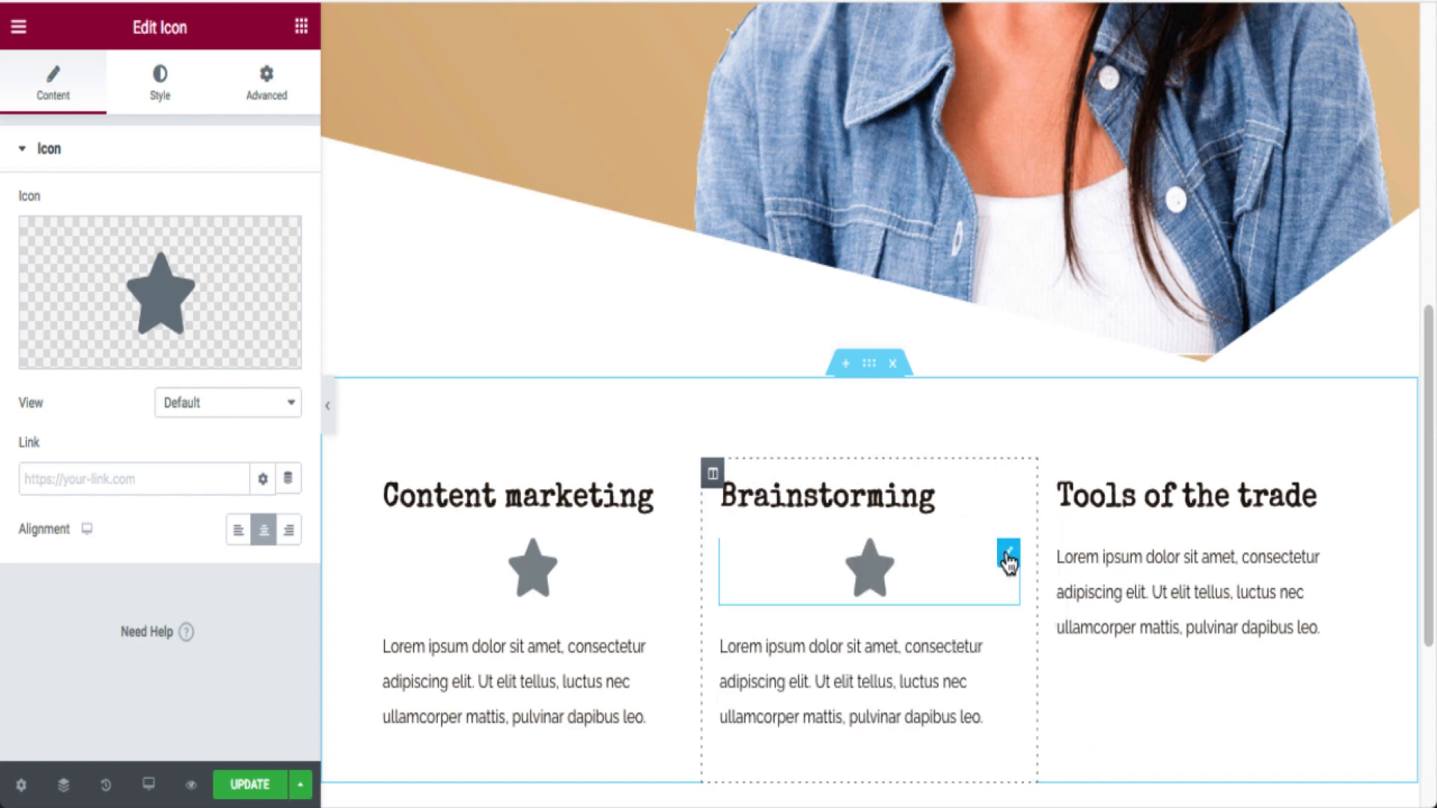
Duplicate the Brainstorming star icon and move the copy below the Tools of the trade heading.
right_click(1009, 560)
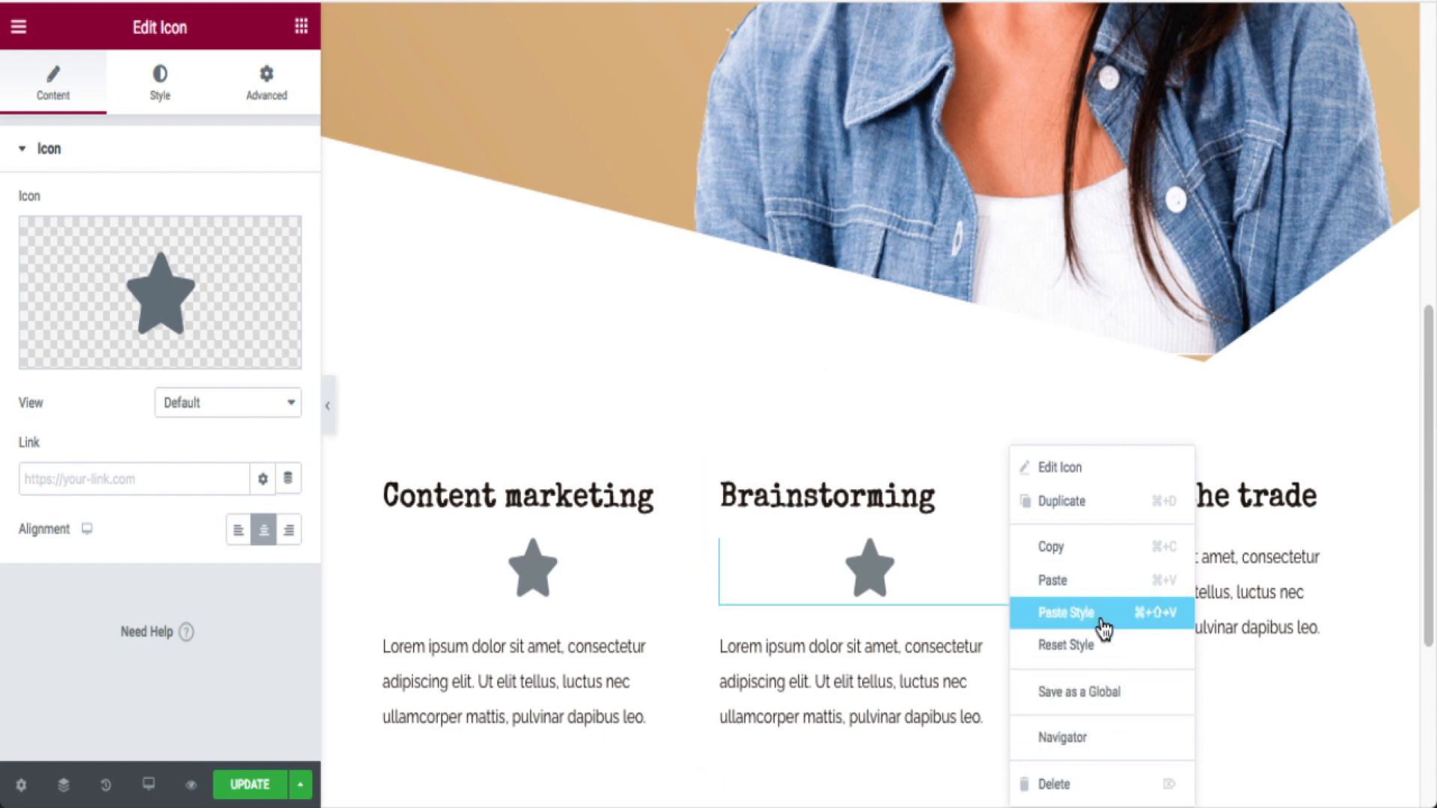
click(1114, 498)
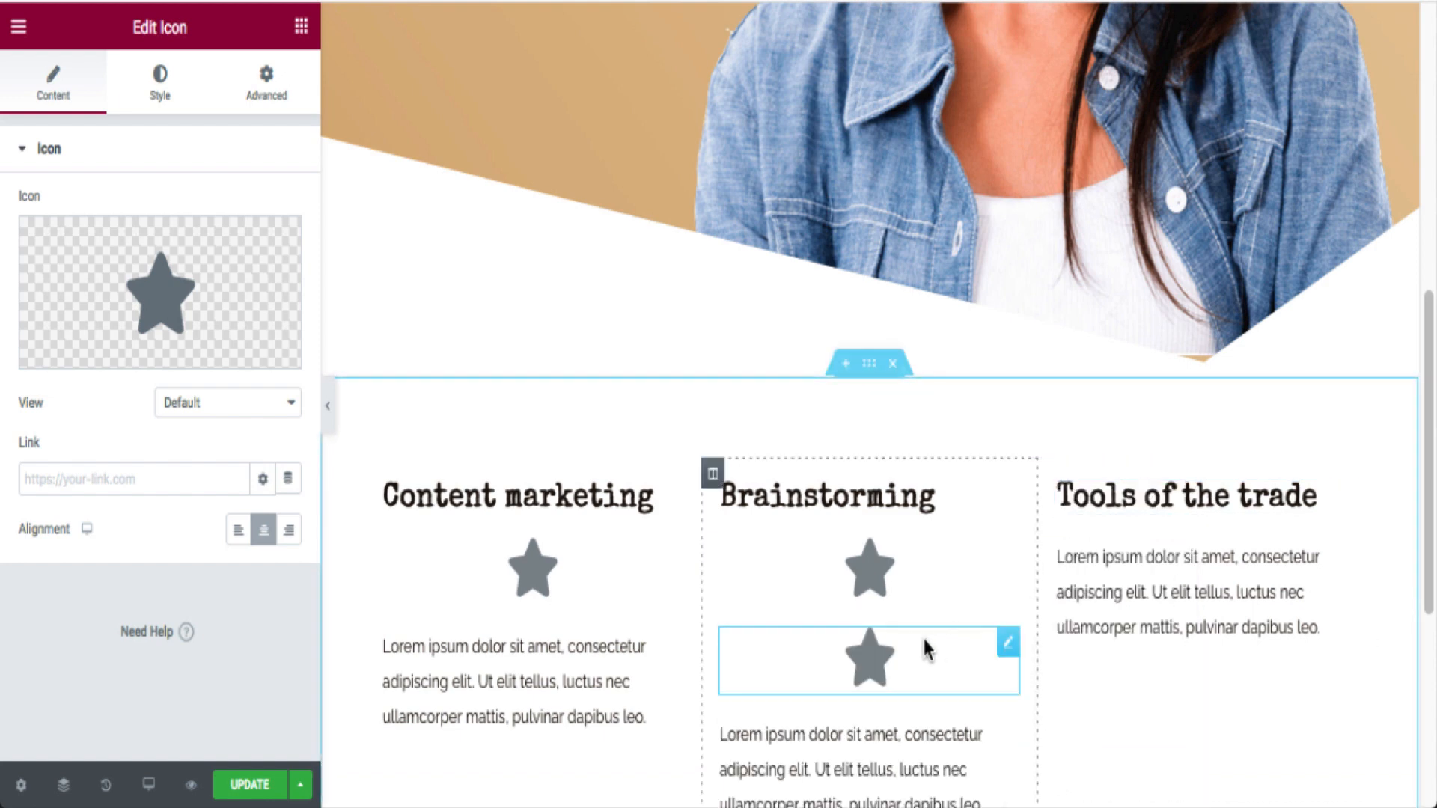
drag(1005, 647, 1215, 552)
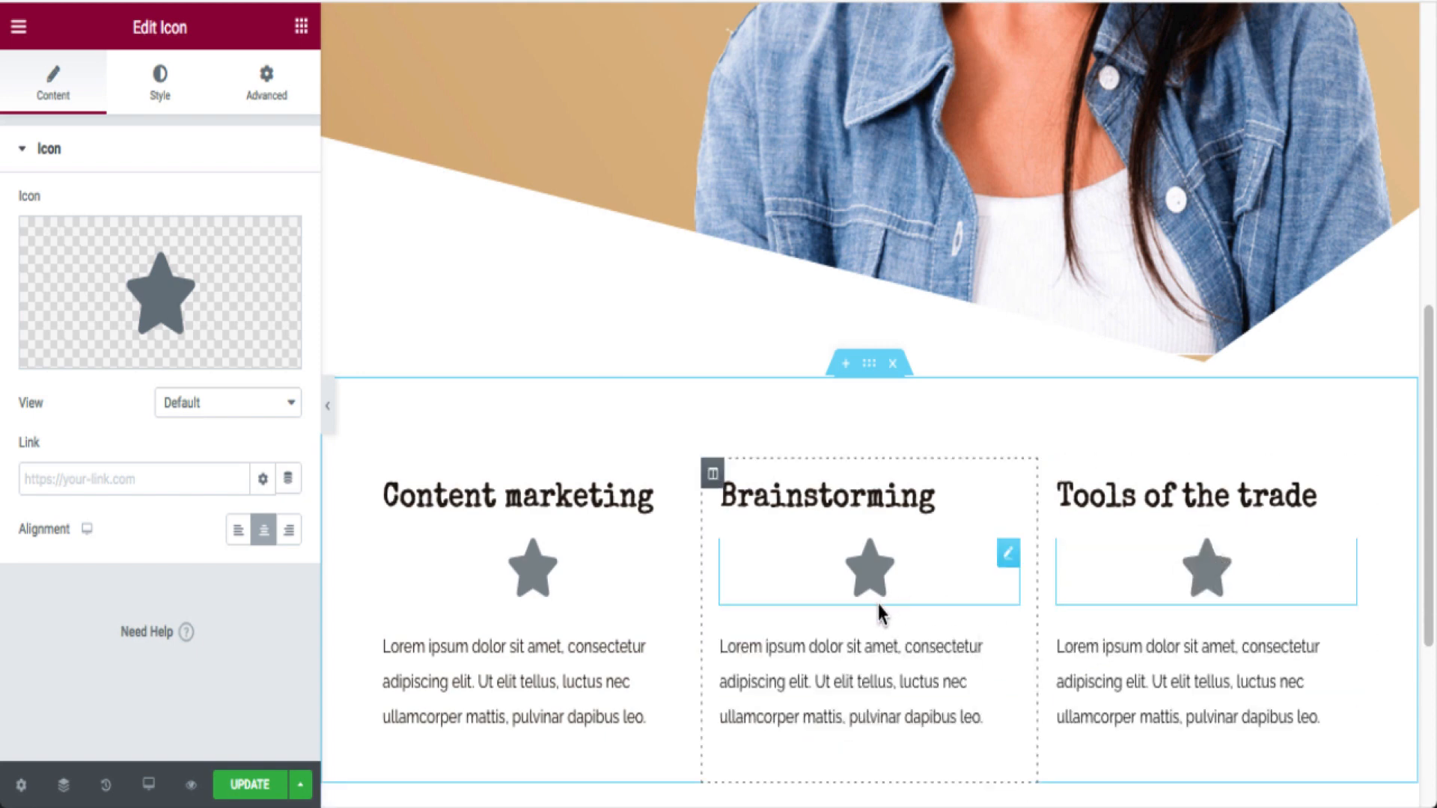
Add a Button widget below the Content marketing text, with Large size and Center alignment.
scroll(879, 611, down, 2)
scroll(795, 619, down, 3)
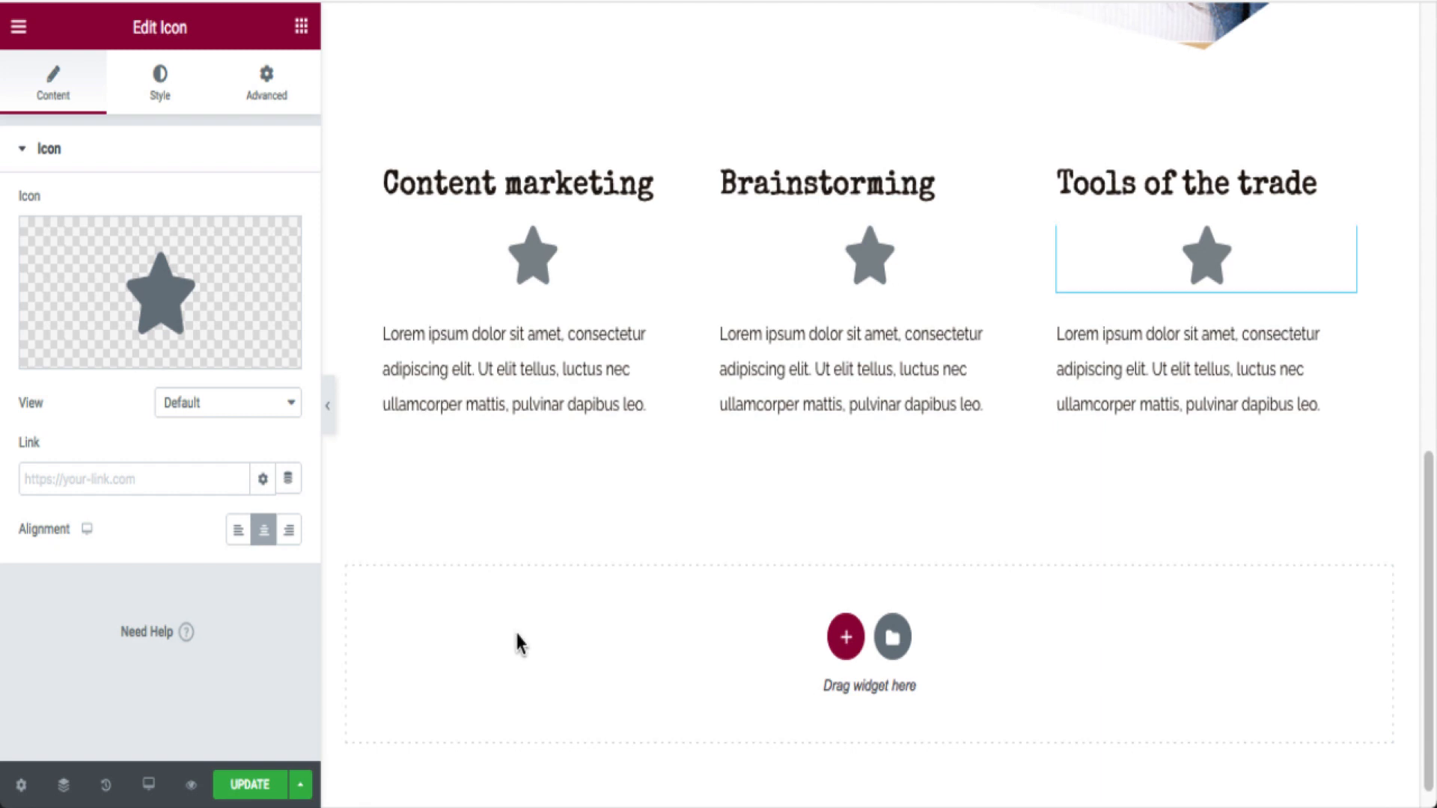
click(301, 27)
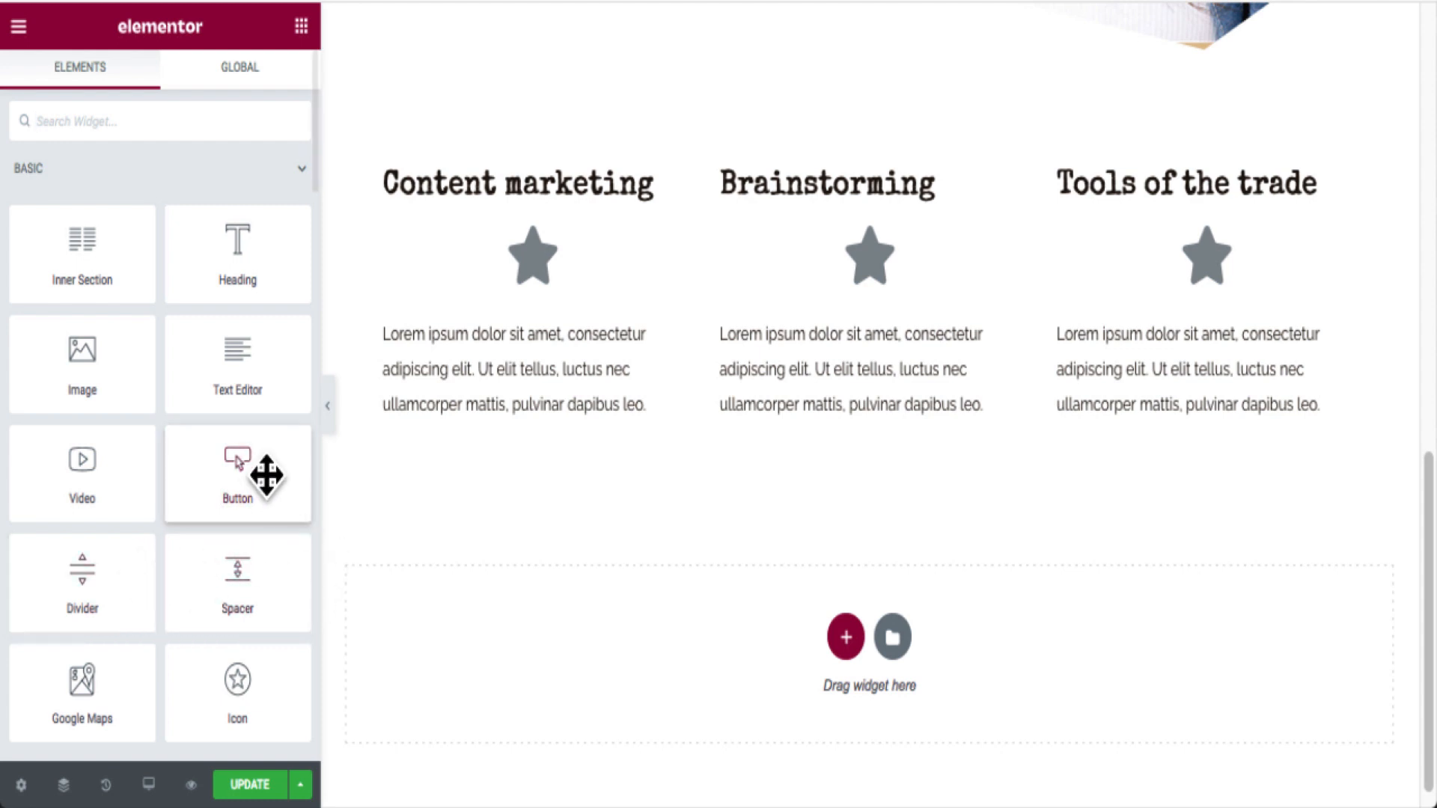
drag(267, 474, 505, 466)
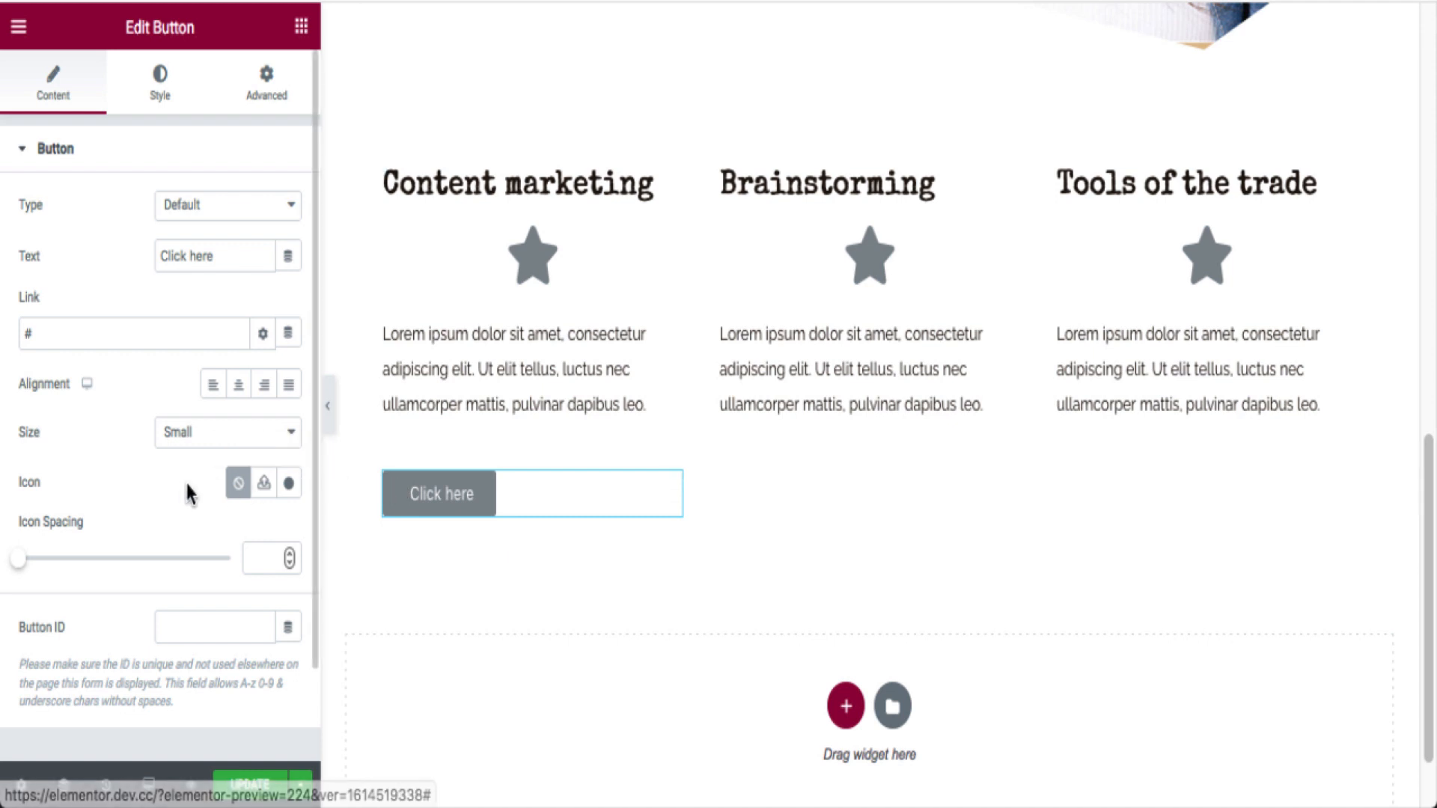
click(266, 442)
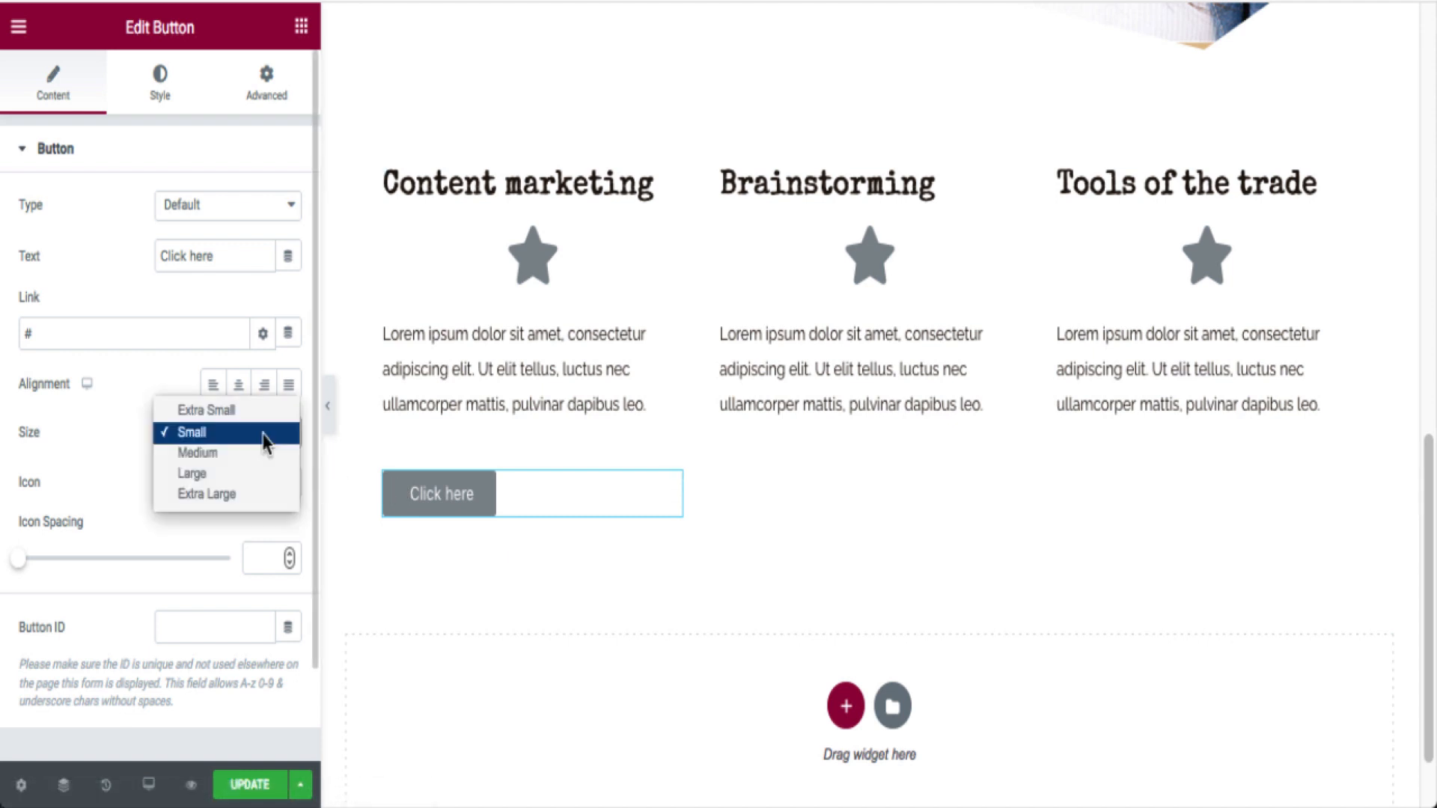
click(266, 473)
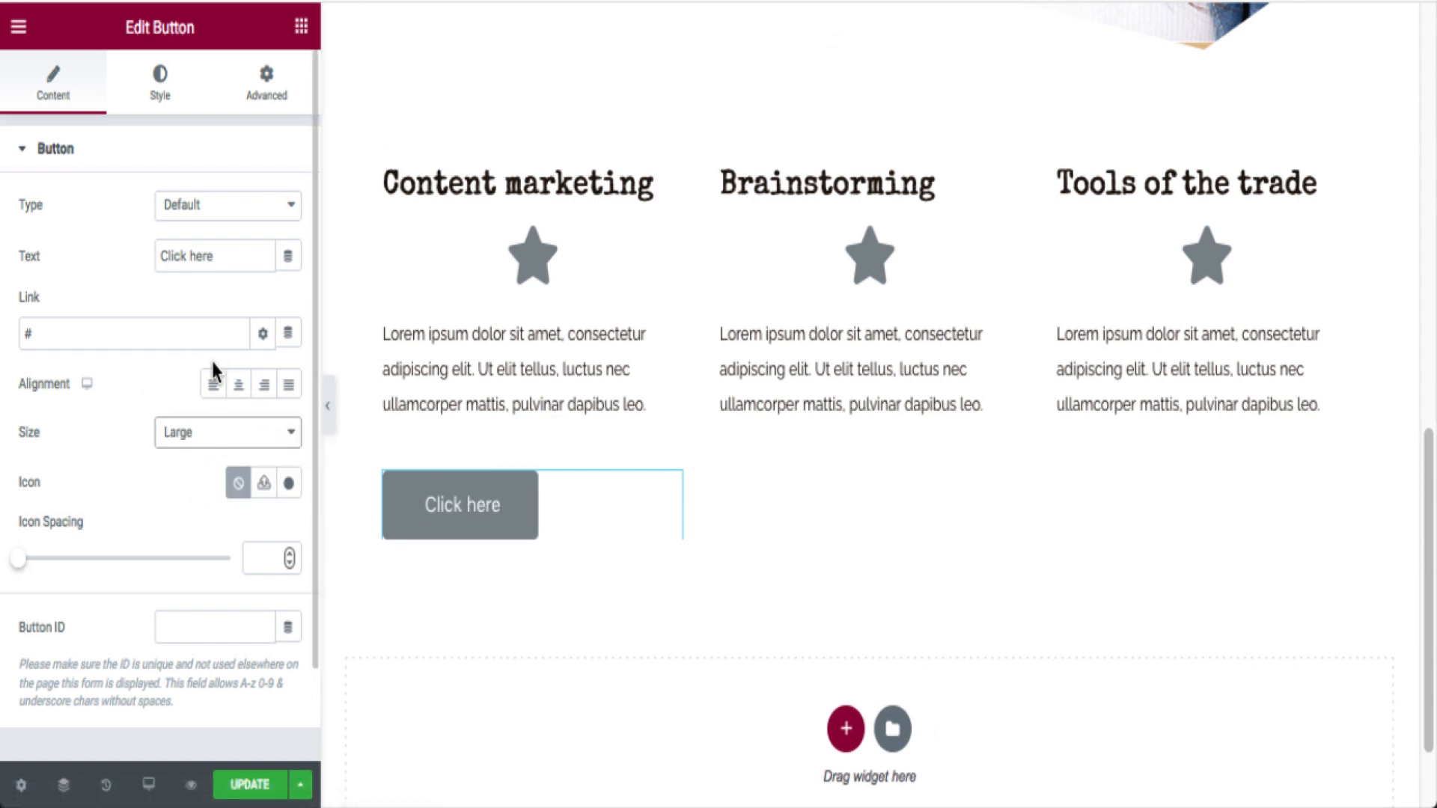
click(238, 389)
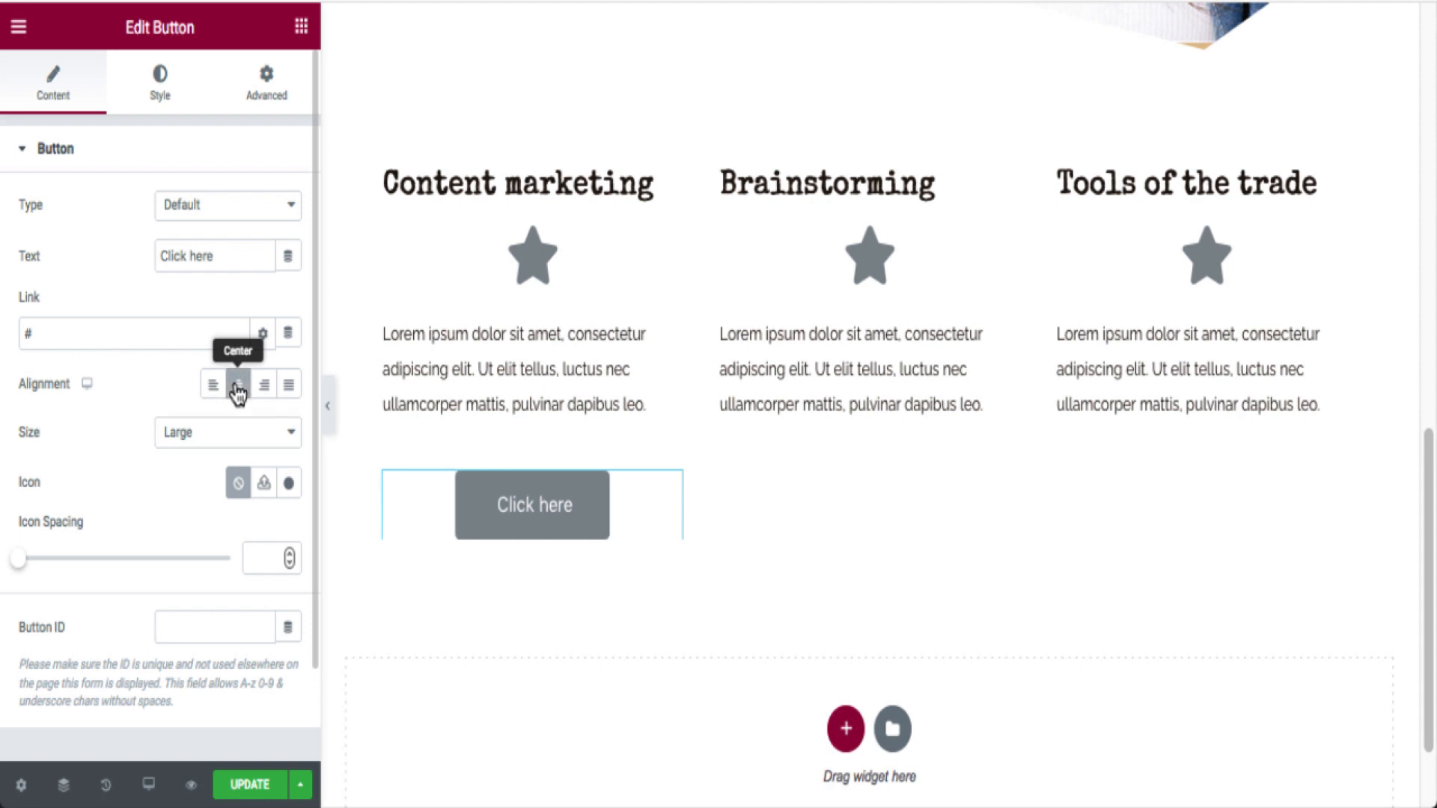
click(95, 344)
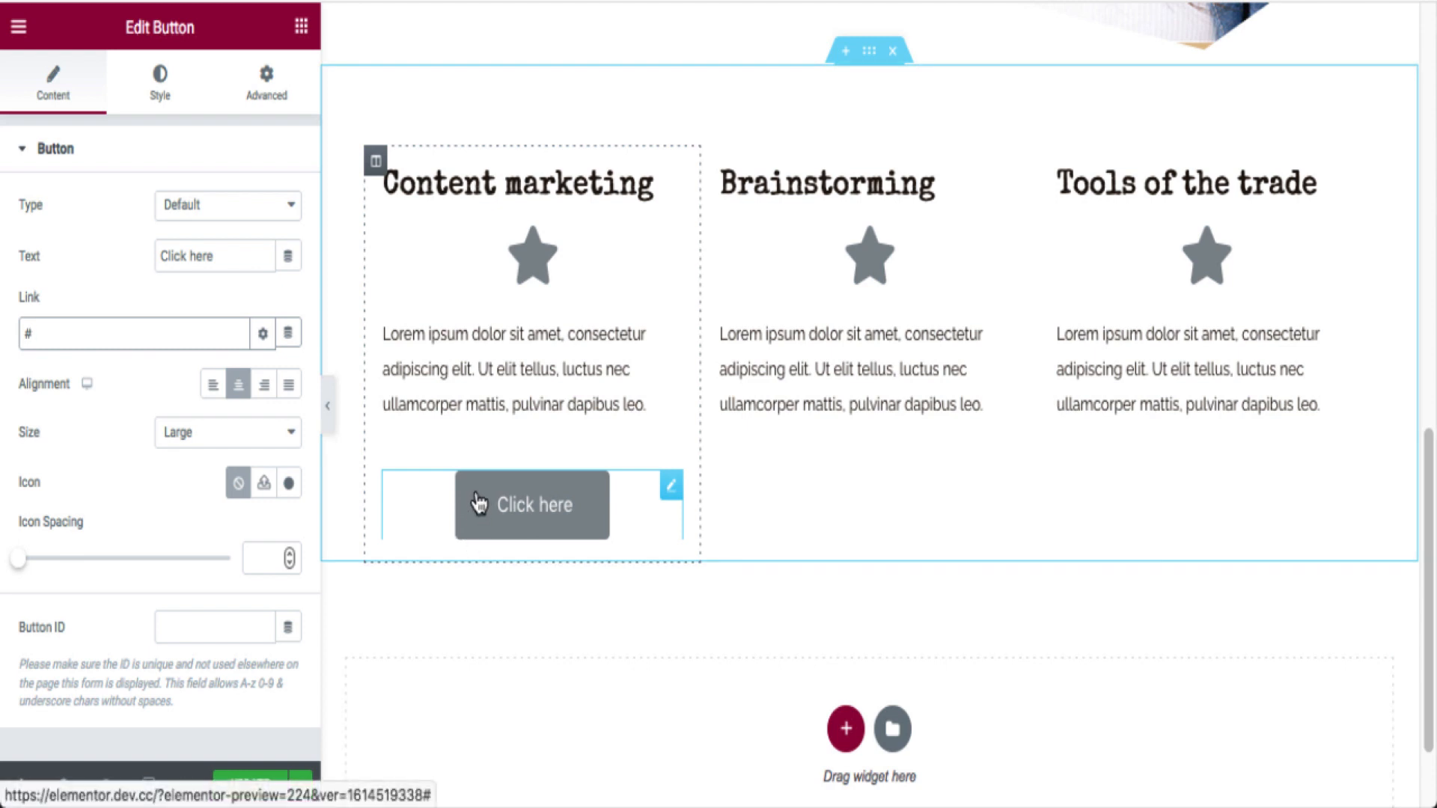
Give the Content marketing button the global Tan background color and the global Secondary text color.
click(164, 97)
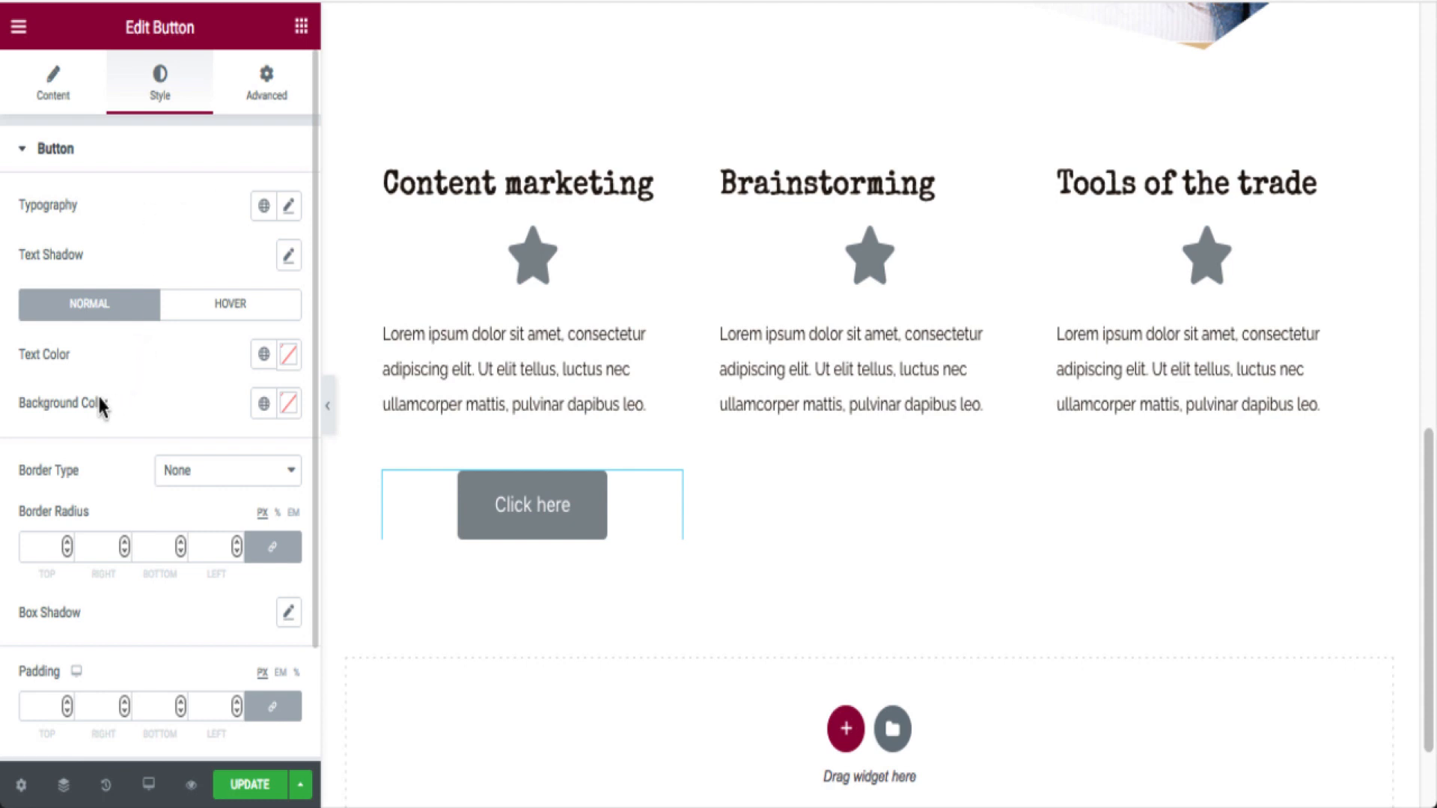
click(267, 407)
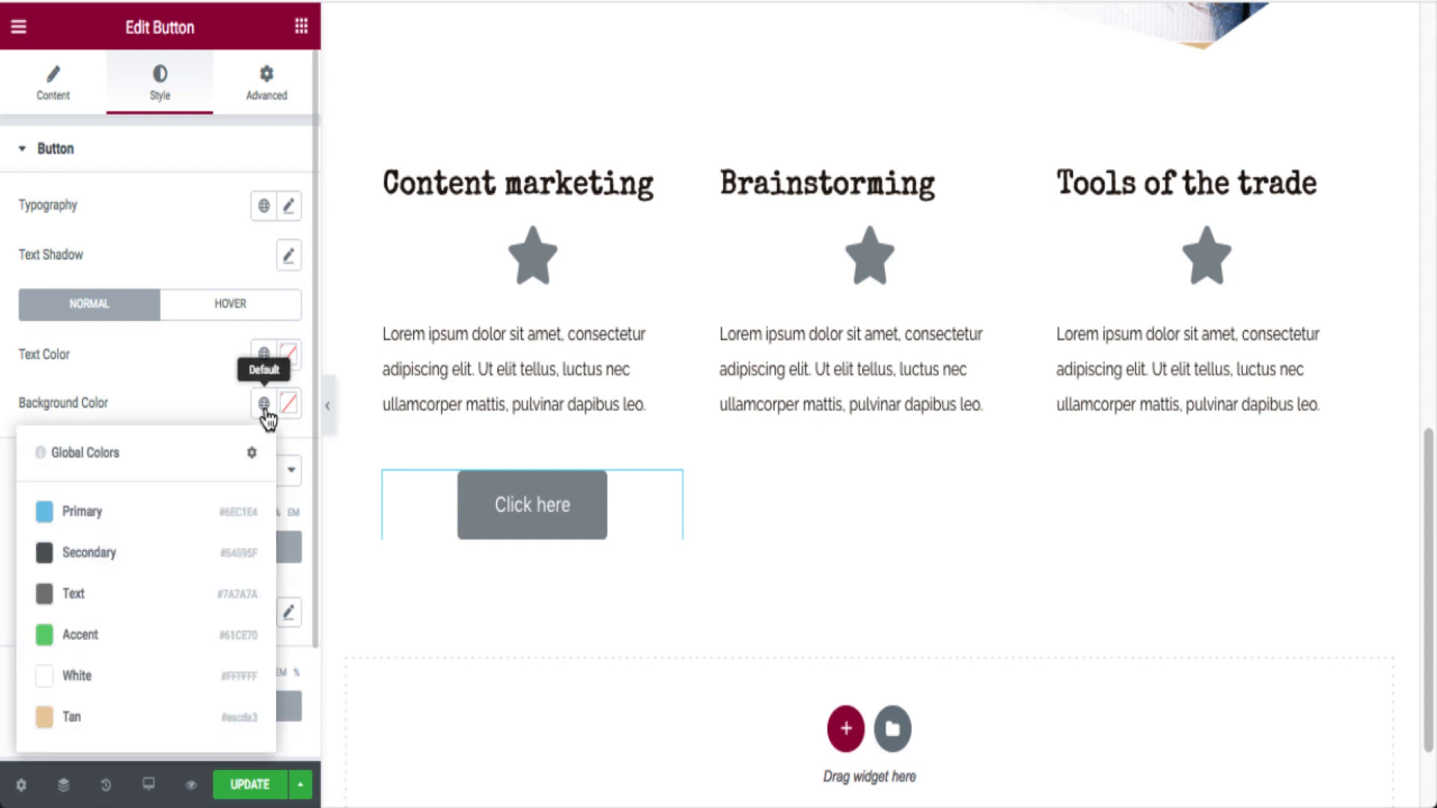
click(87, 720)
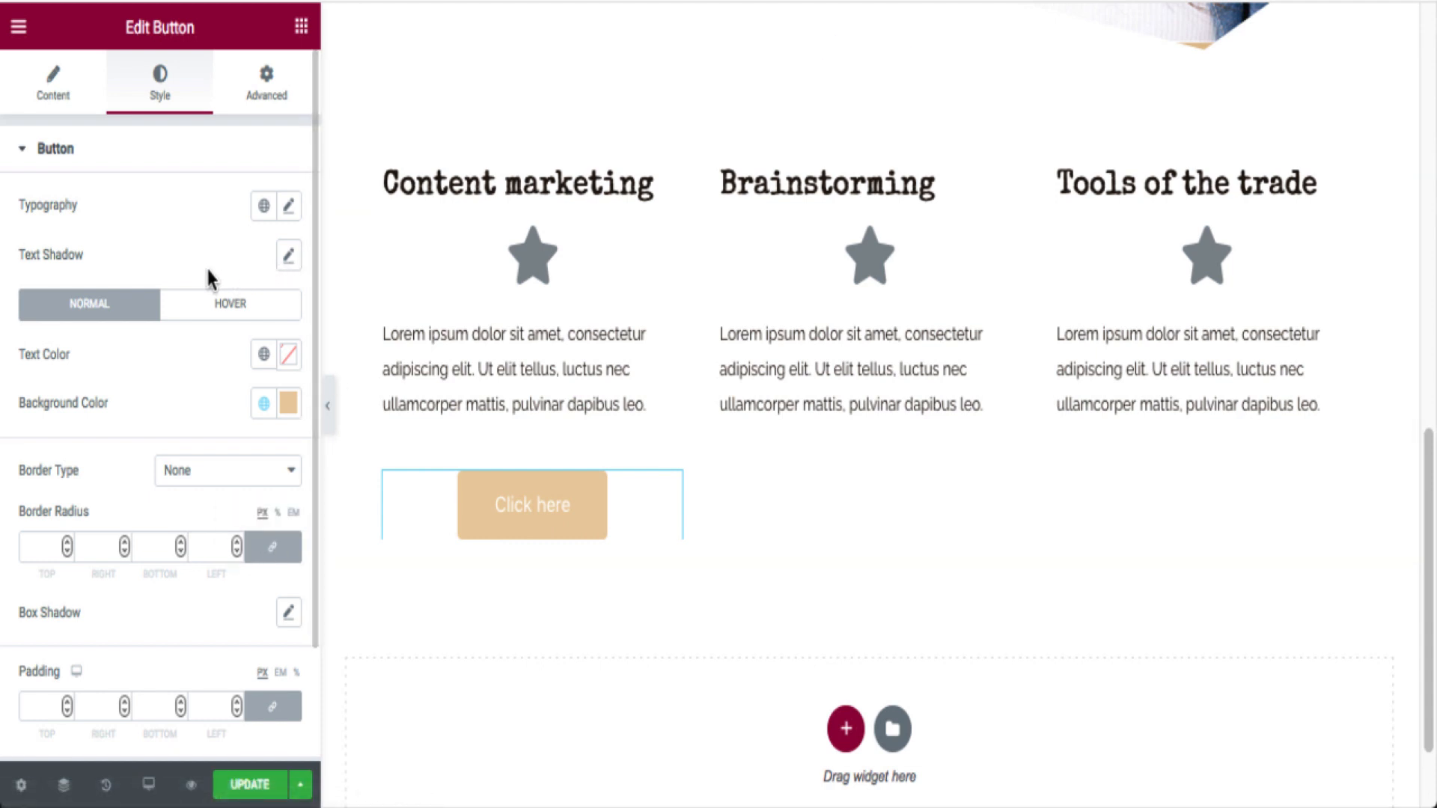
click(264, 356)
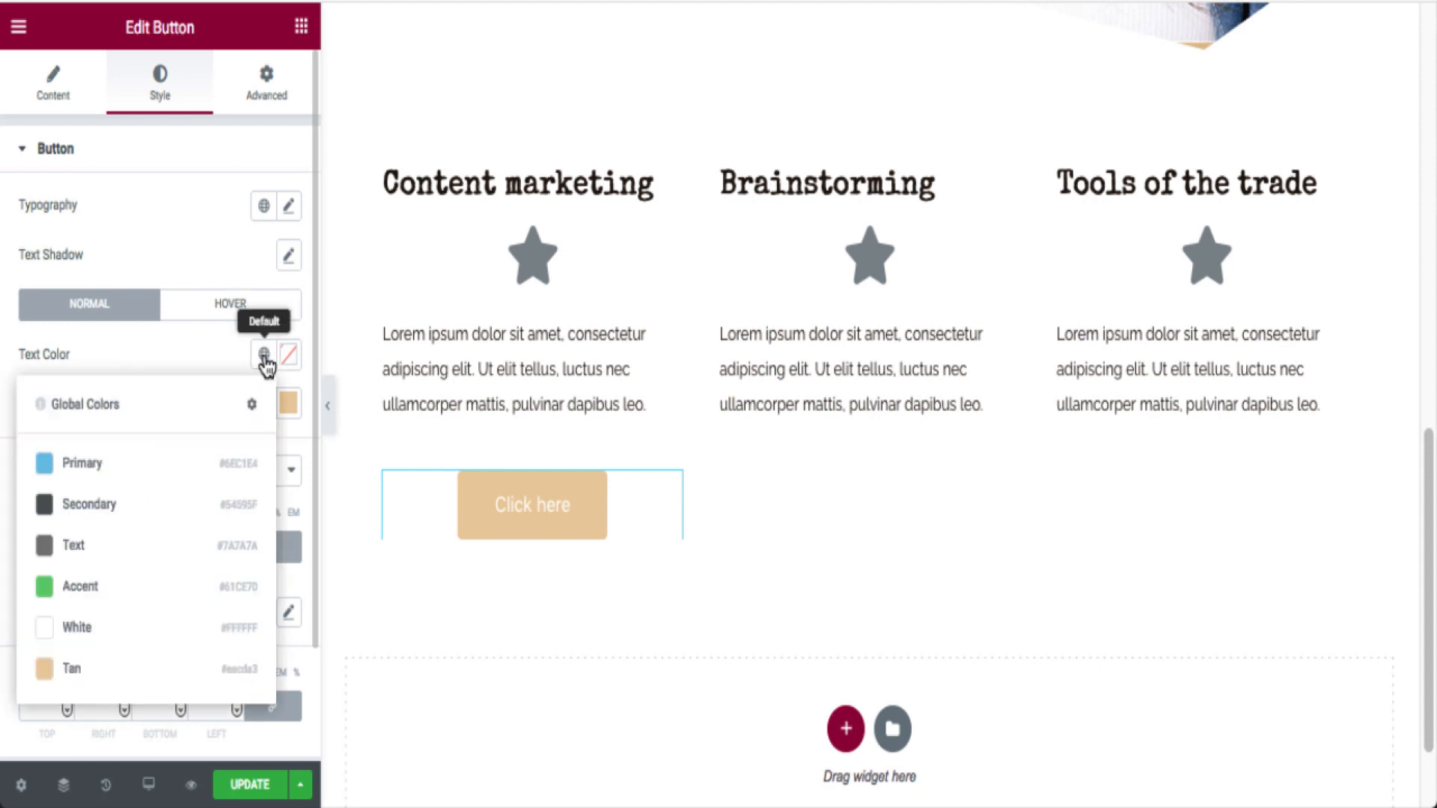
click(217, 500)
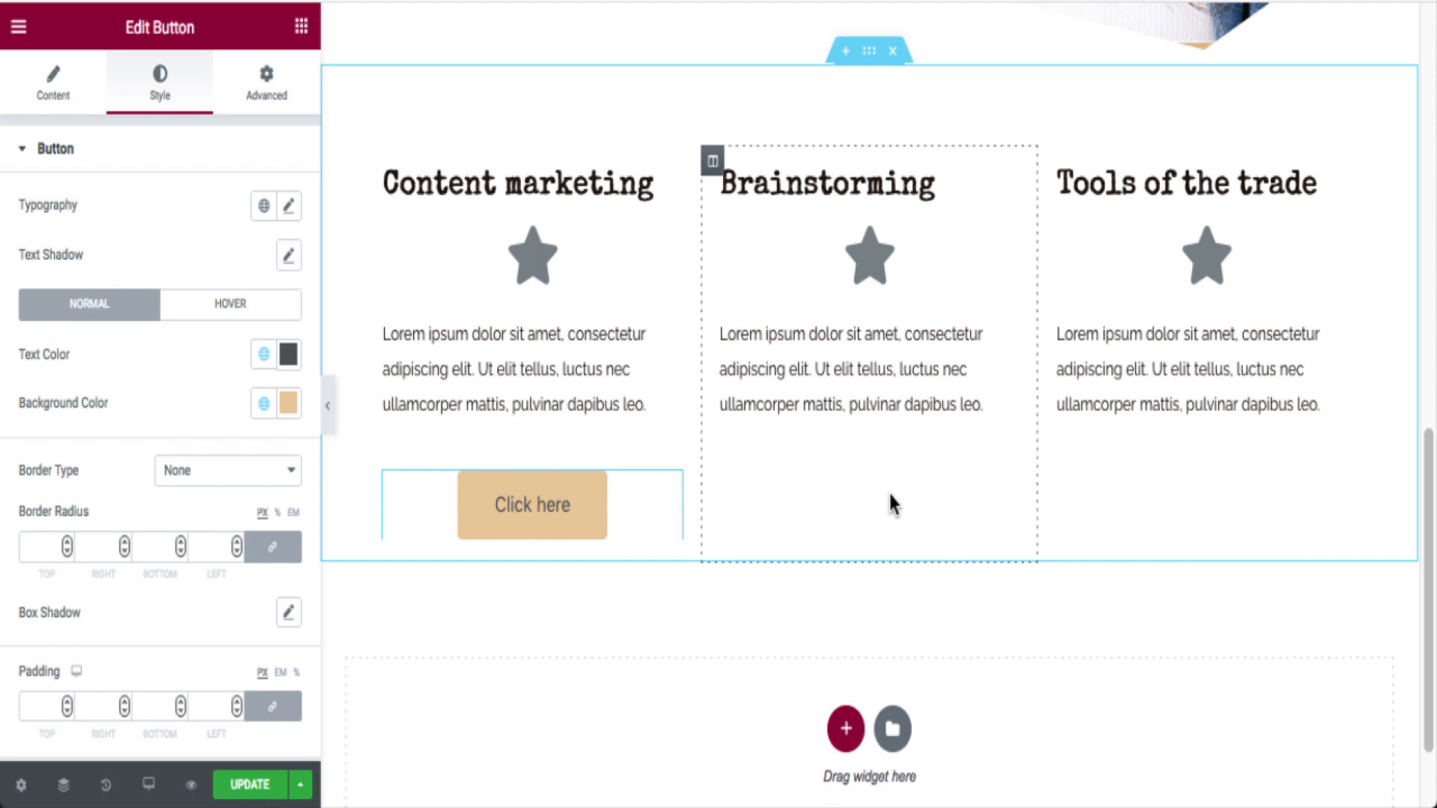
Add a Button widget below the text in both the Brainstorming and the Tools of the trade columns.
click(300, 28)
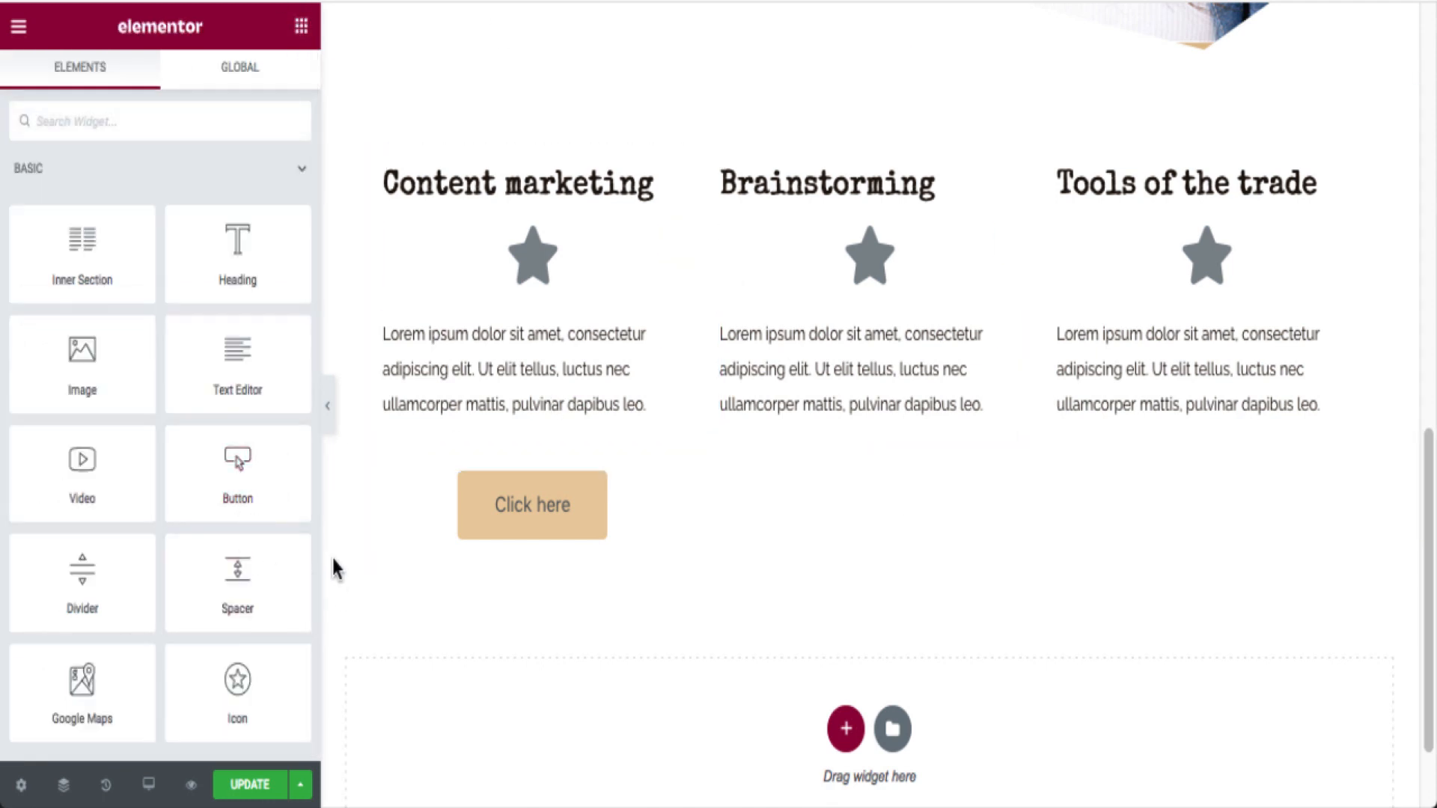
drag(272, 475, 918, 428)
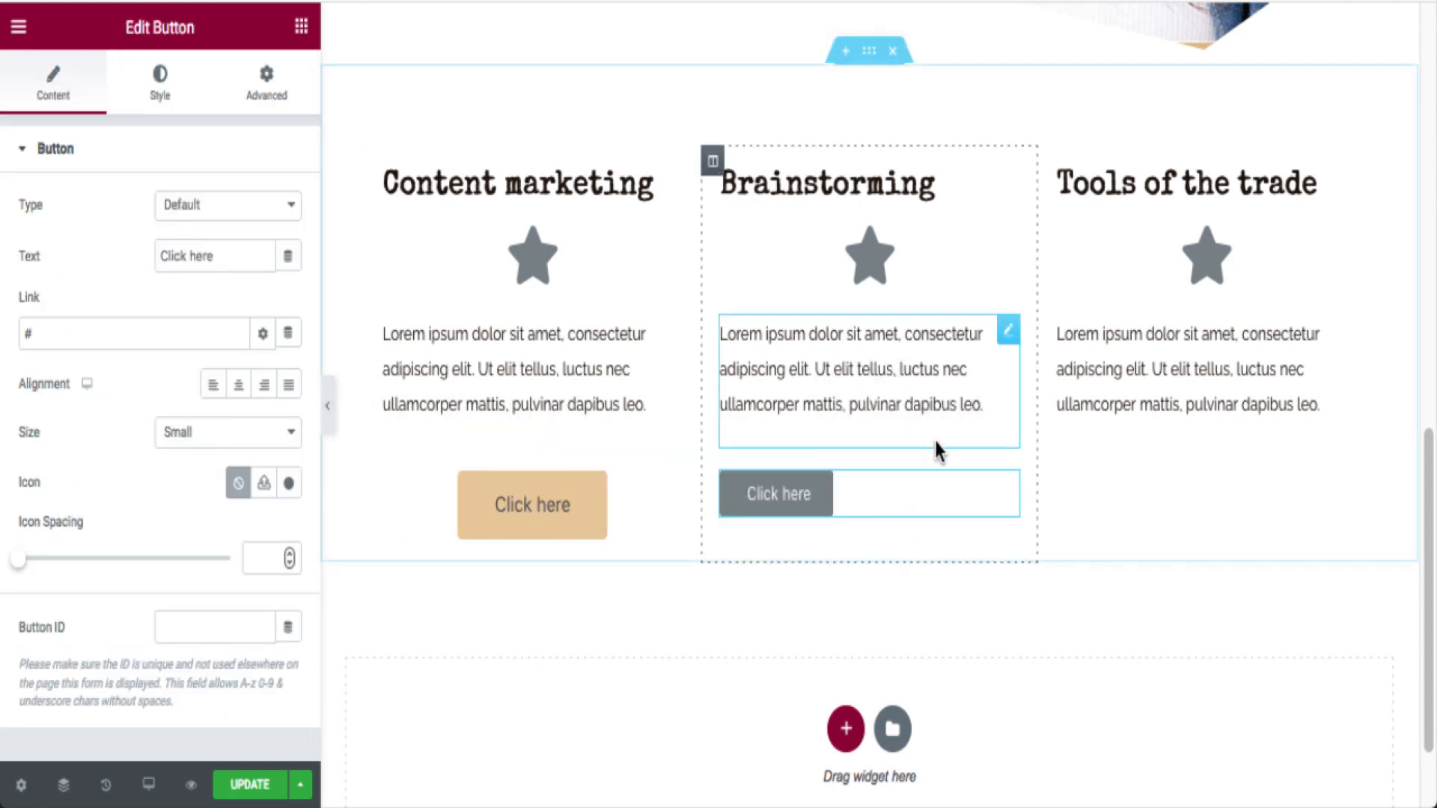
click(301, 27)
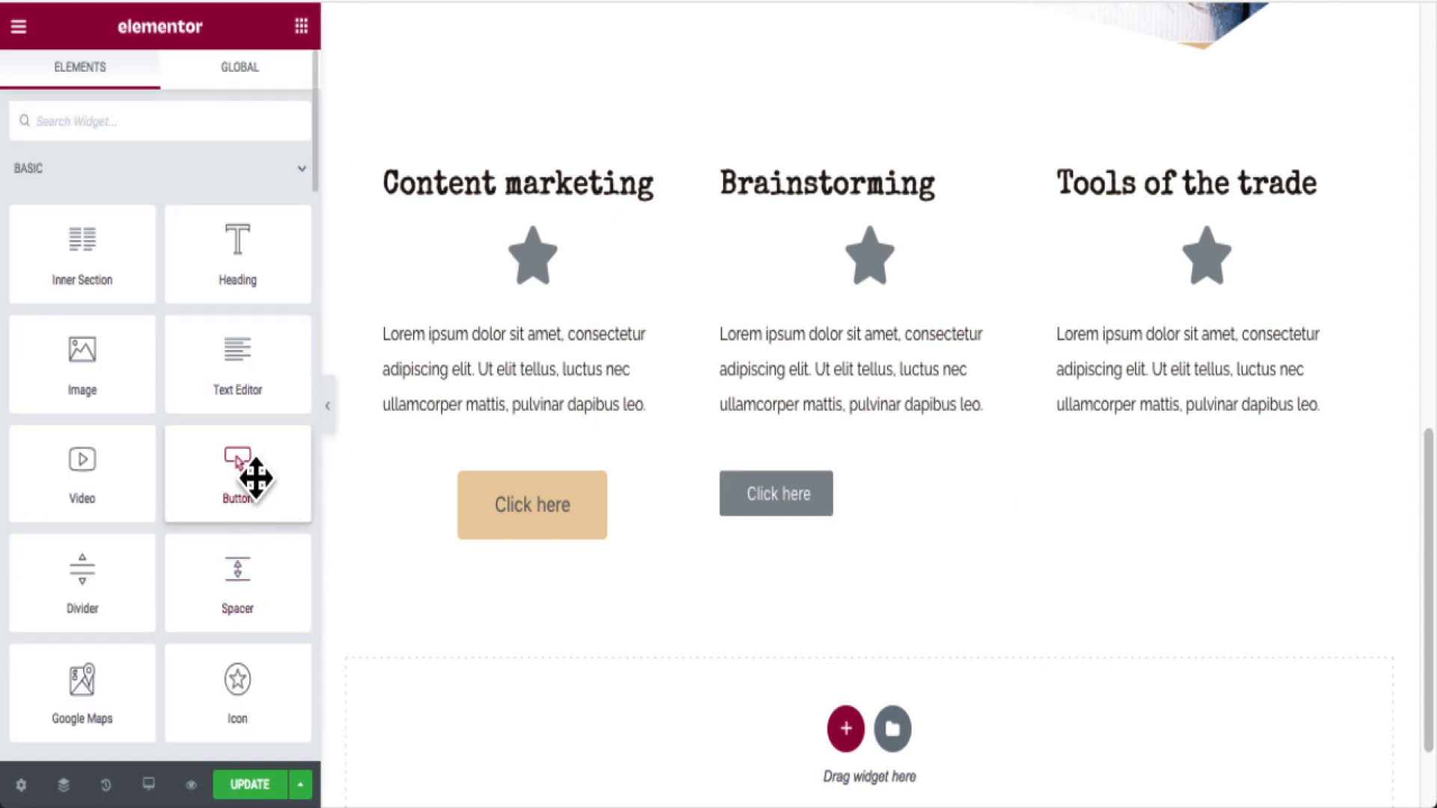
drag(254, 478, 1210, 450)
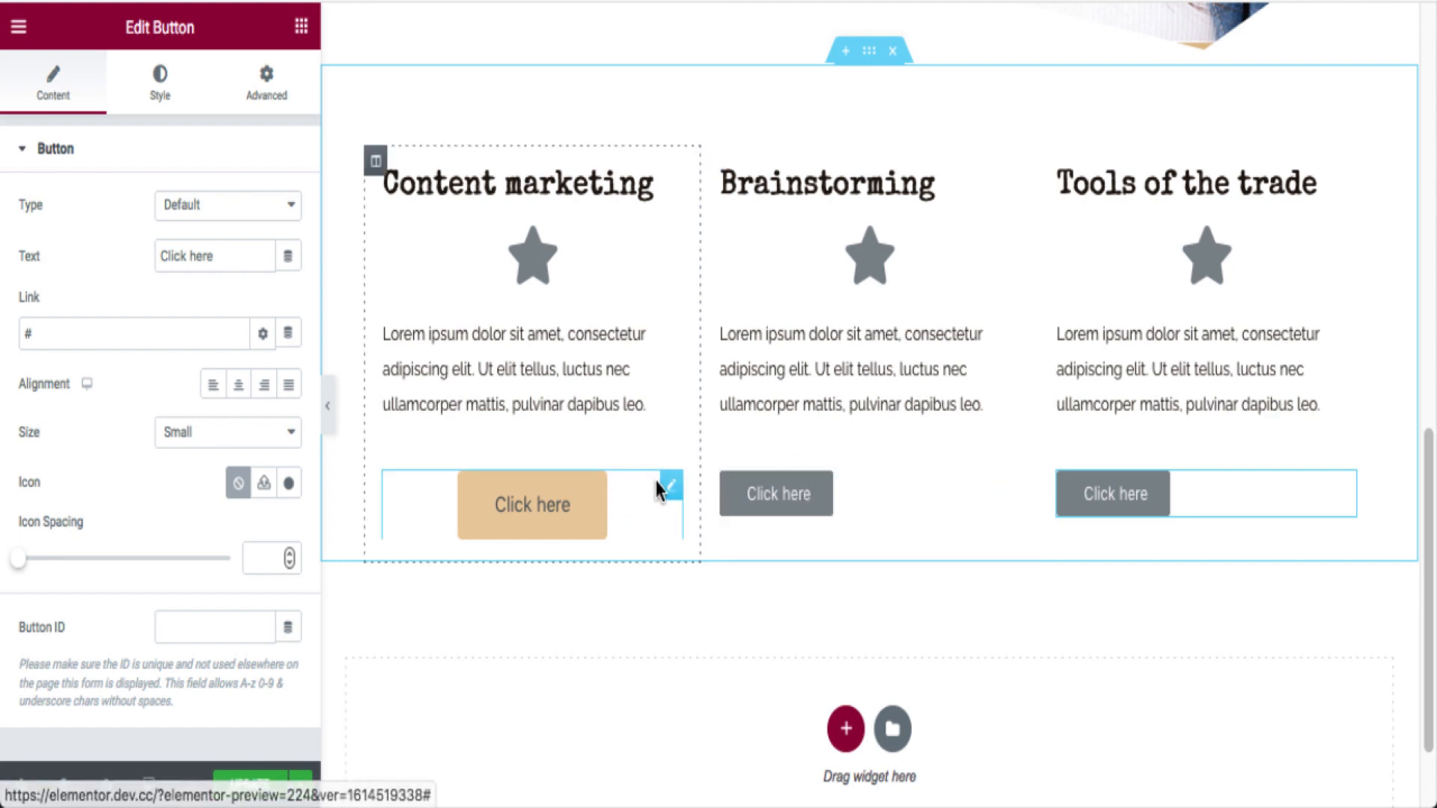
Copy the Content marketing button and paste its style onto the Brainstorming and Tools of the trade buttons.
click(676, 491)
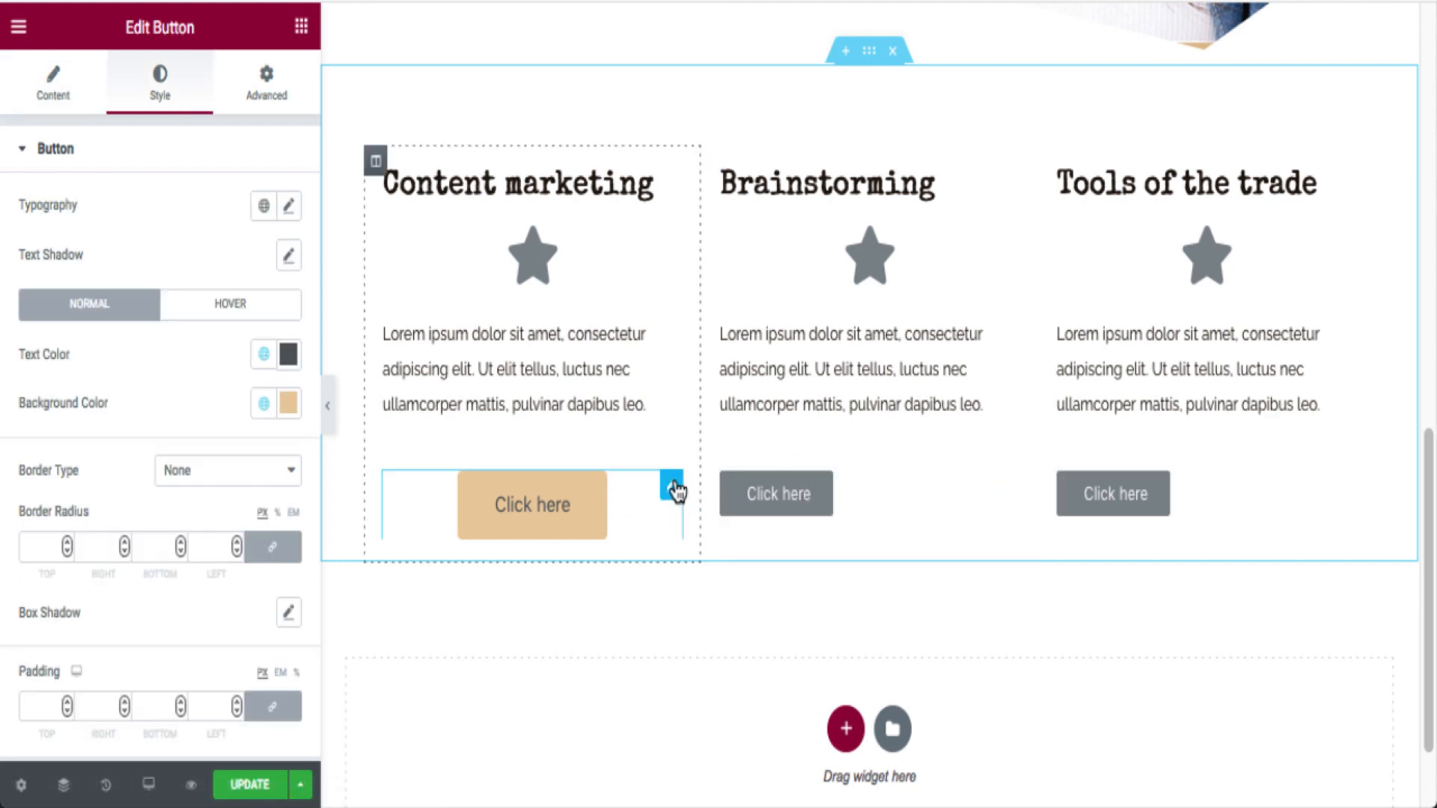
right_click(673, 490)
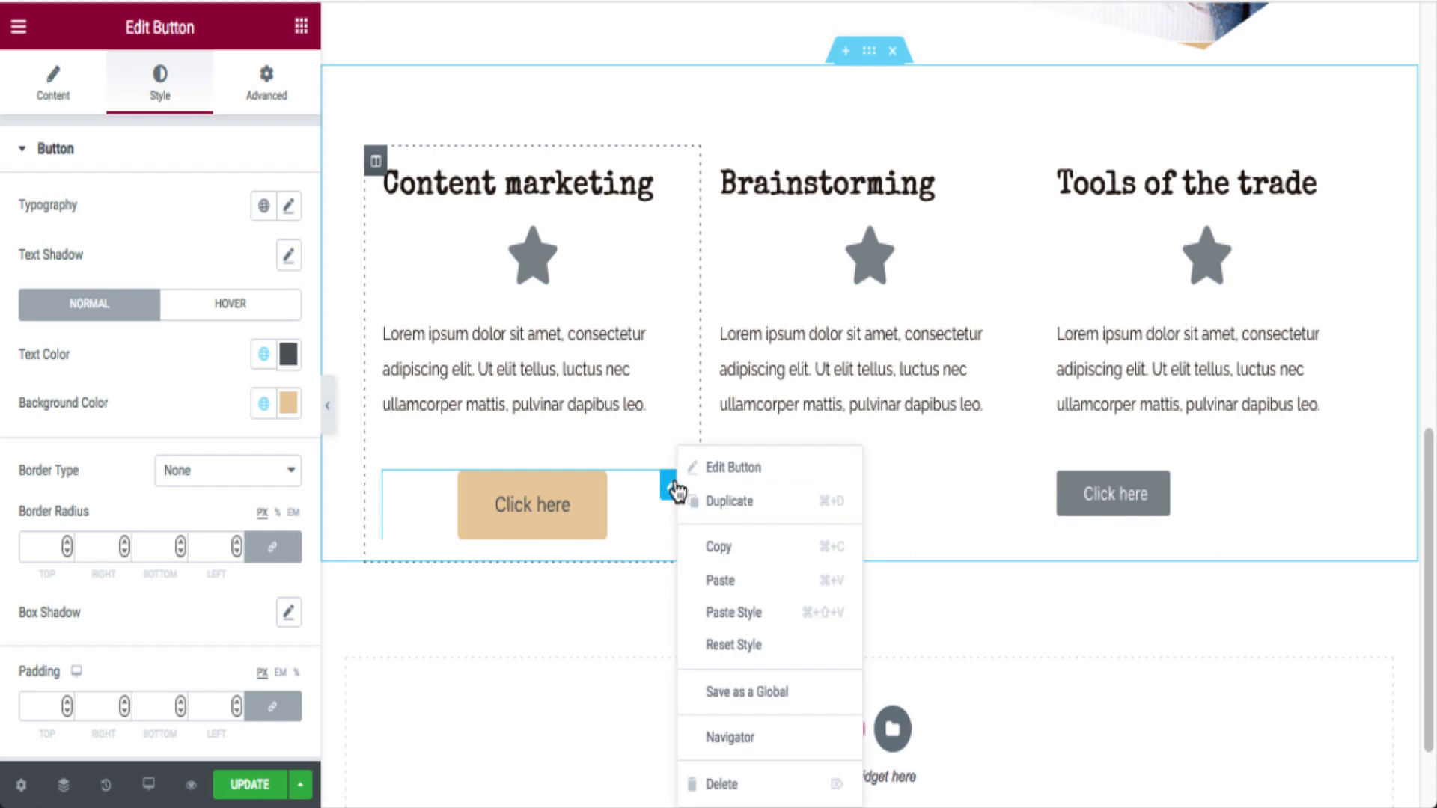
click(770, 556)
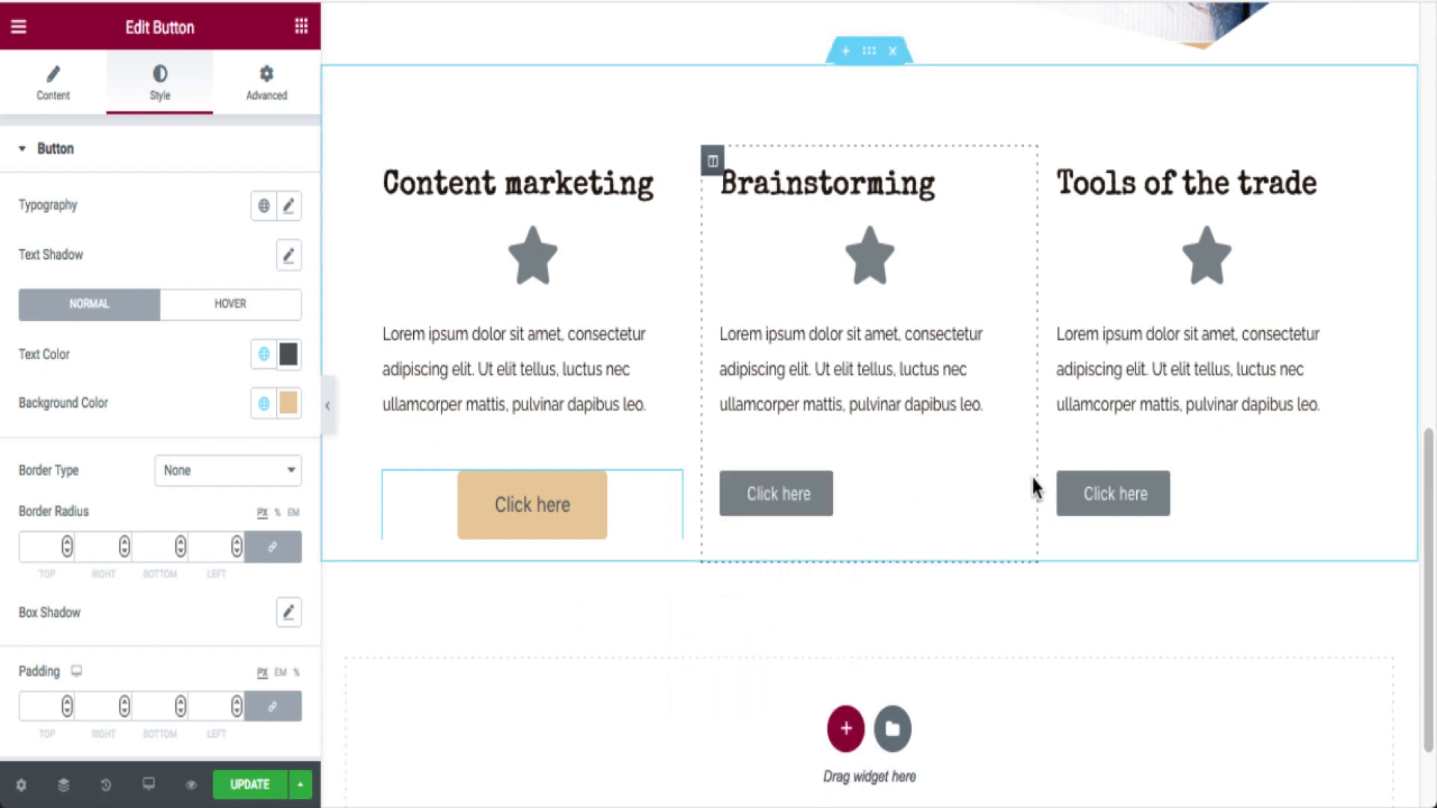
right_click(1008, 486)
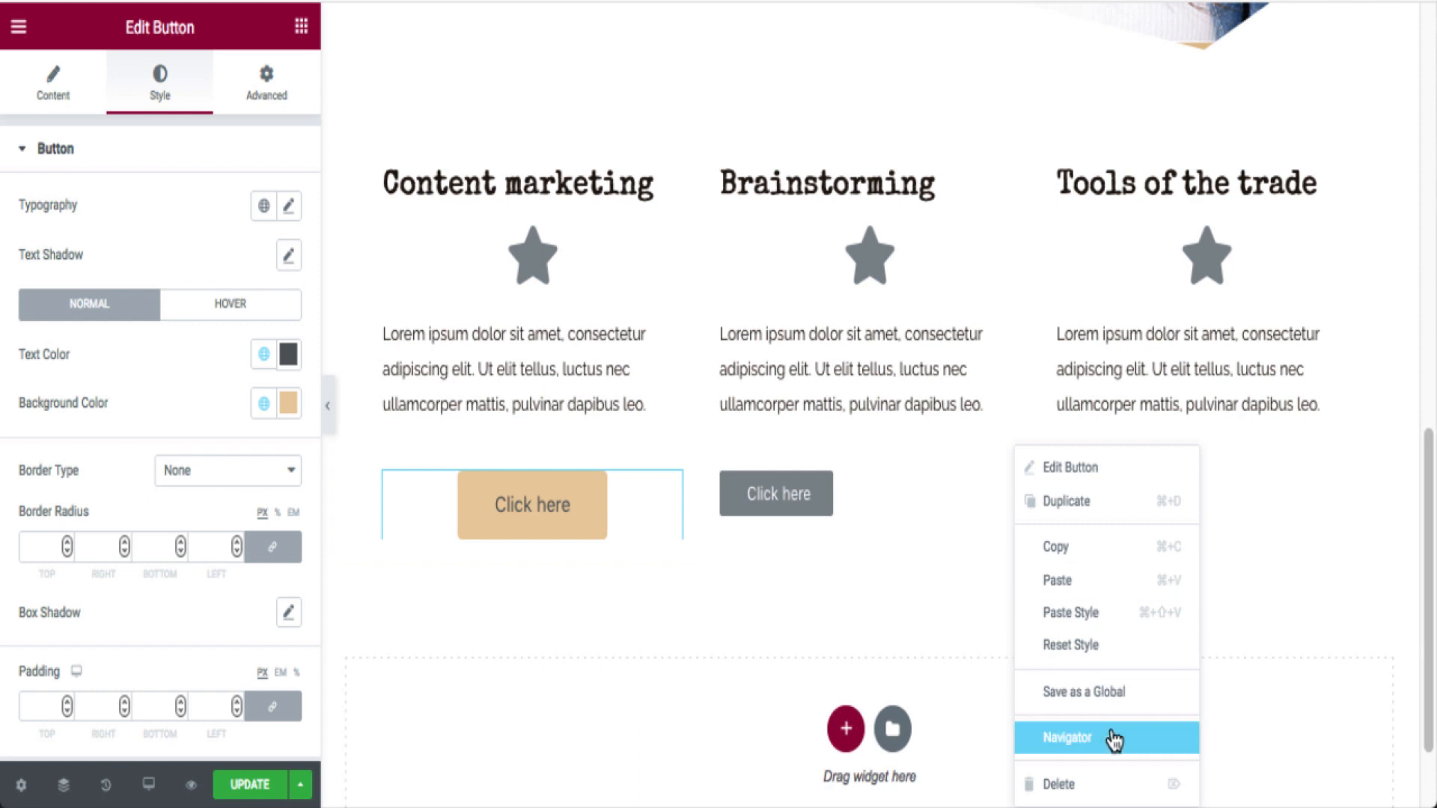
click(1198, 619)
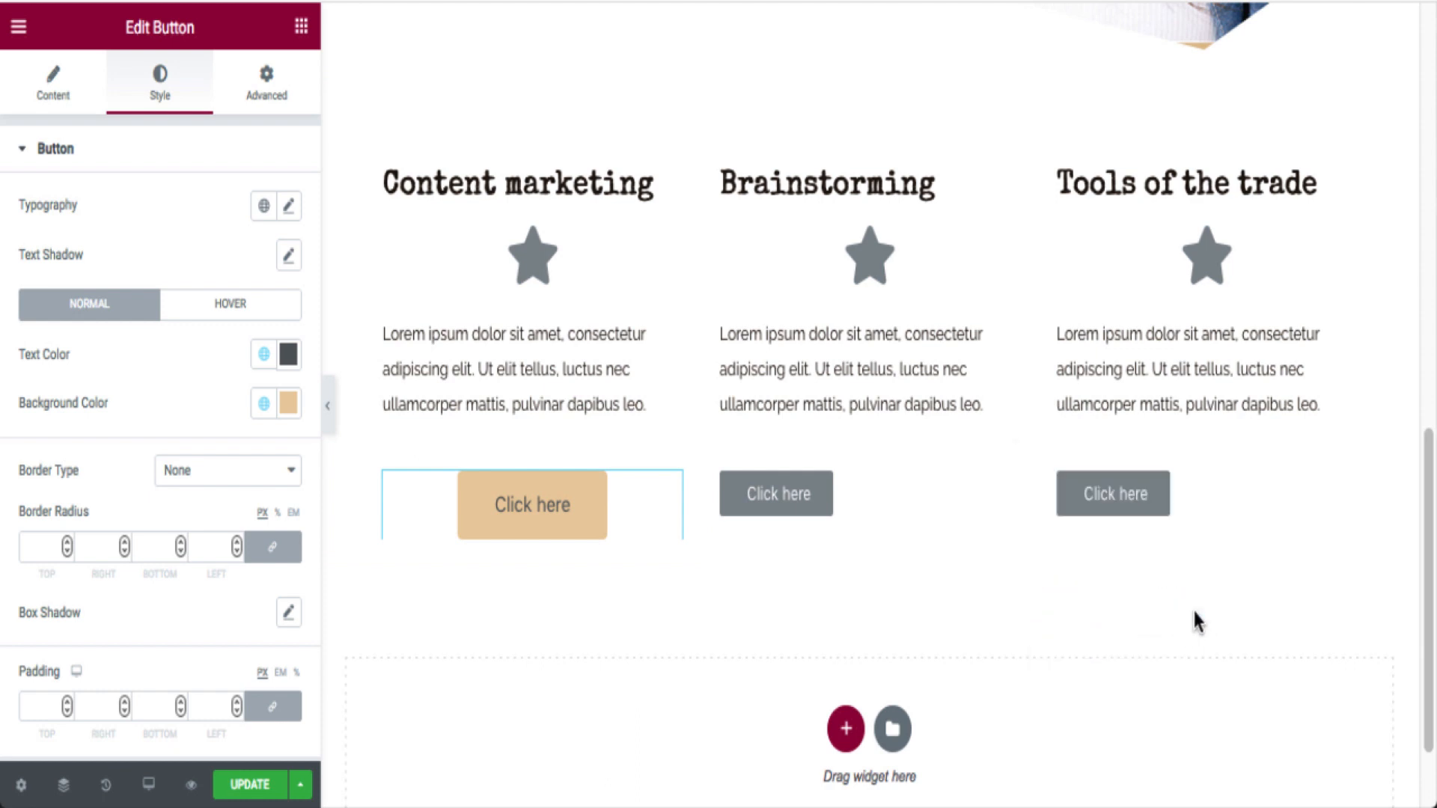
right_click(1003, 490)
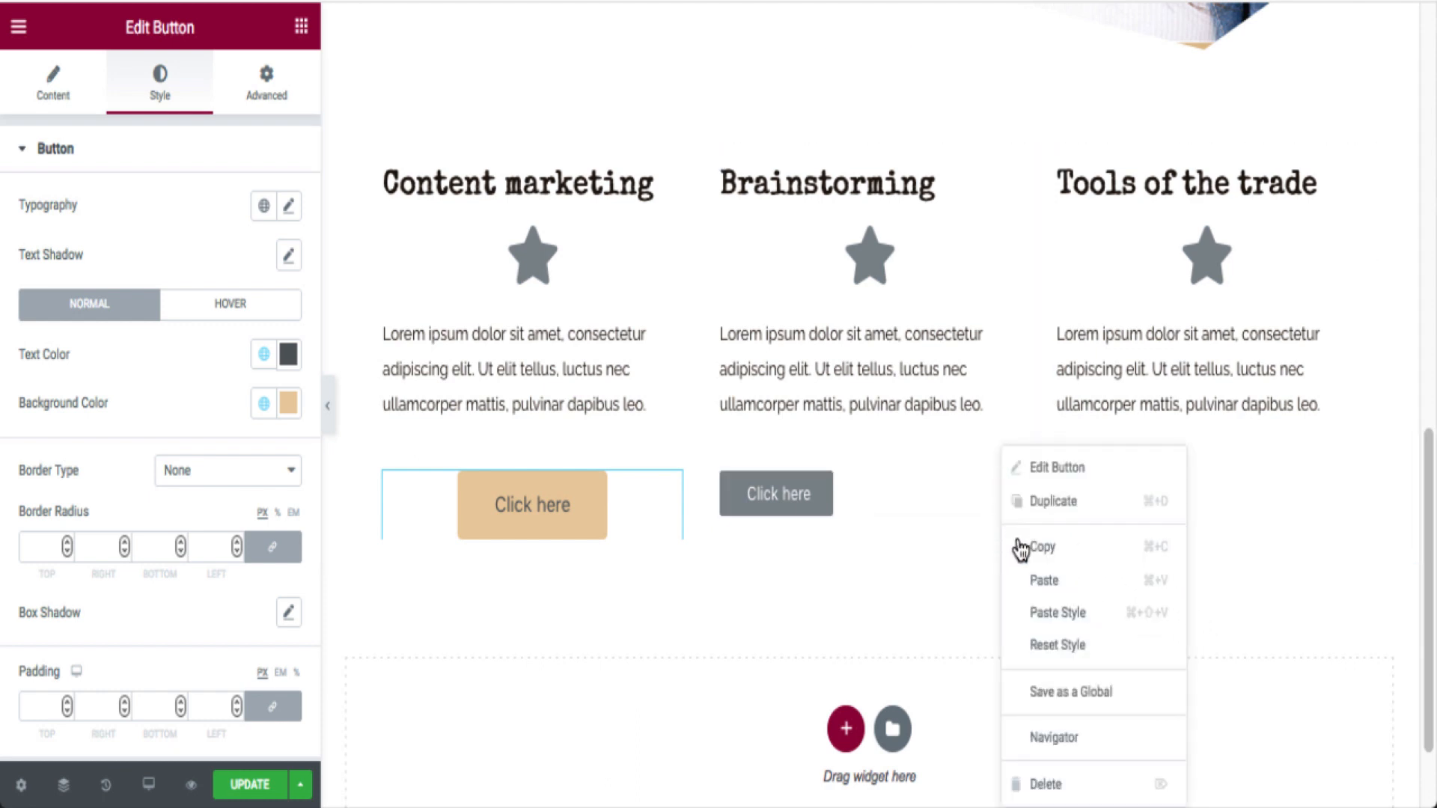
click(1019, 609)
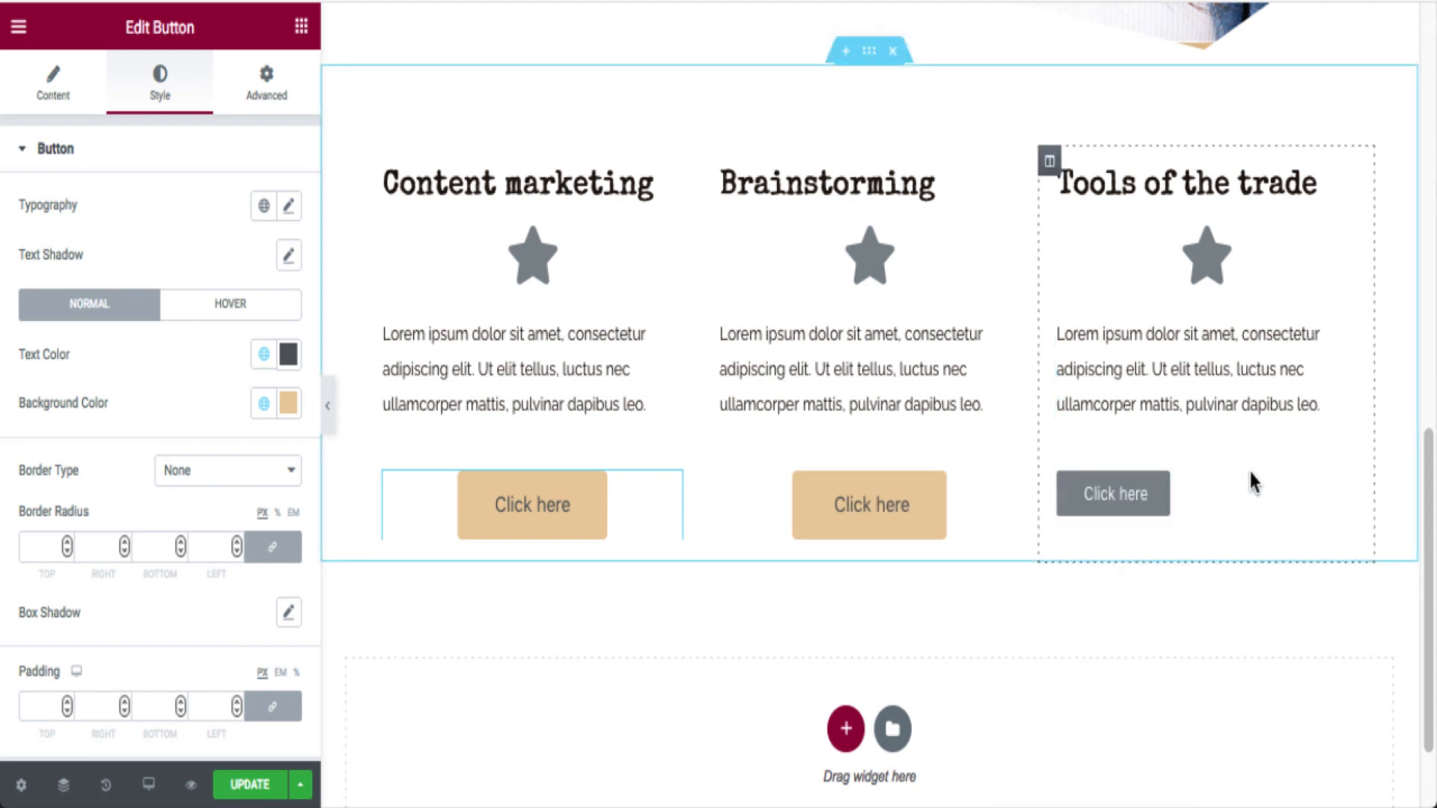
mouse_move(1344, 500)
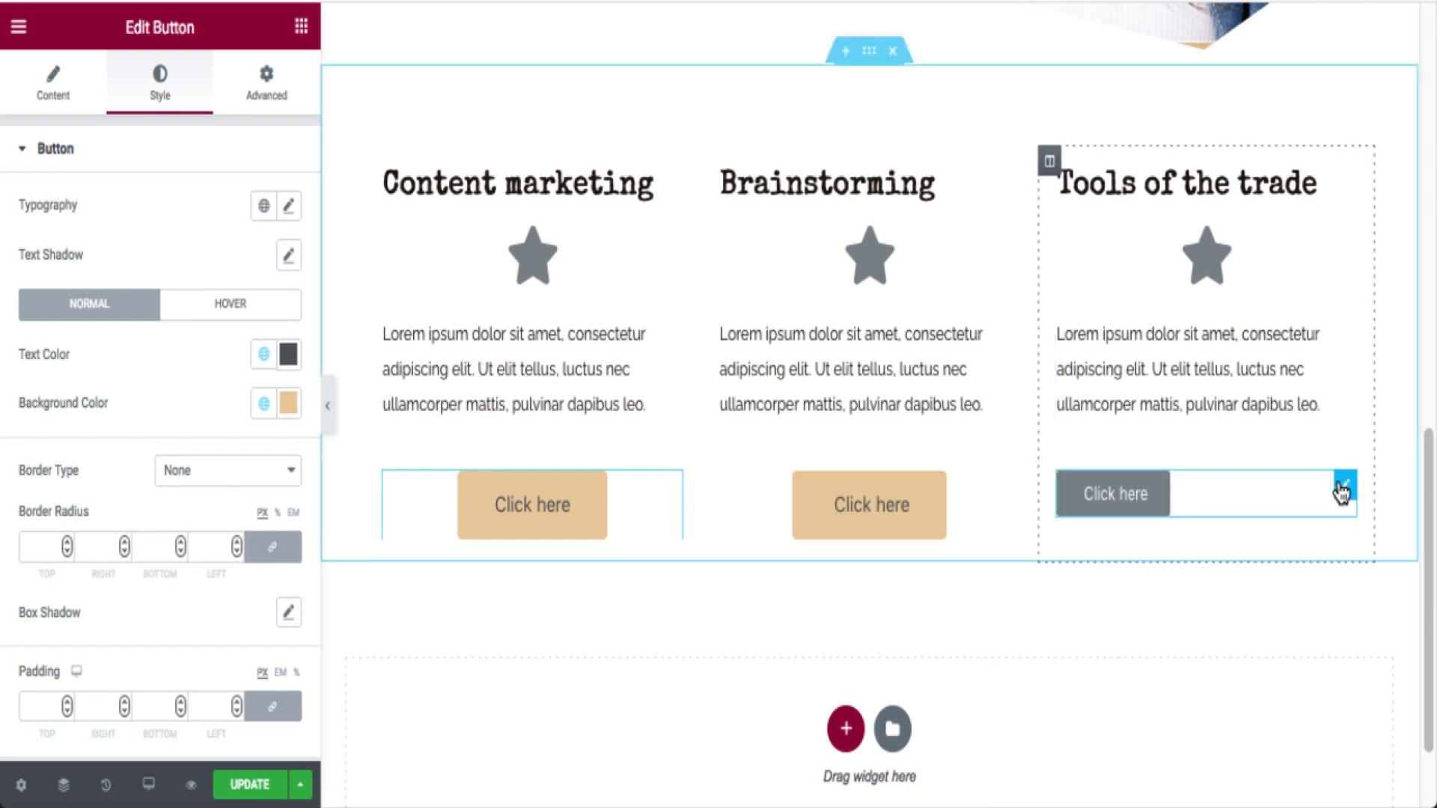
right_click(1332, 494)
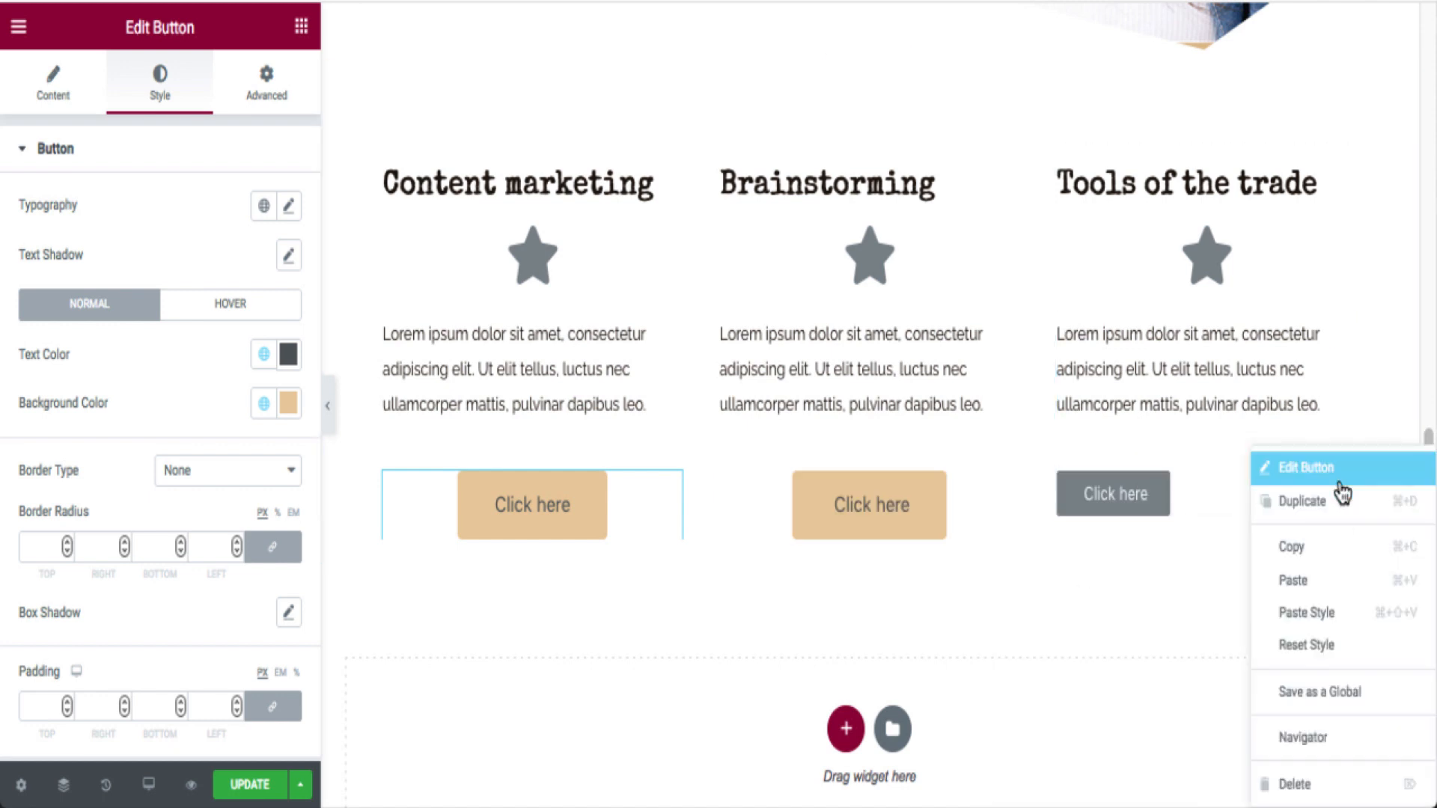
click(1348, 623)
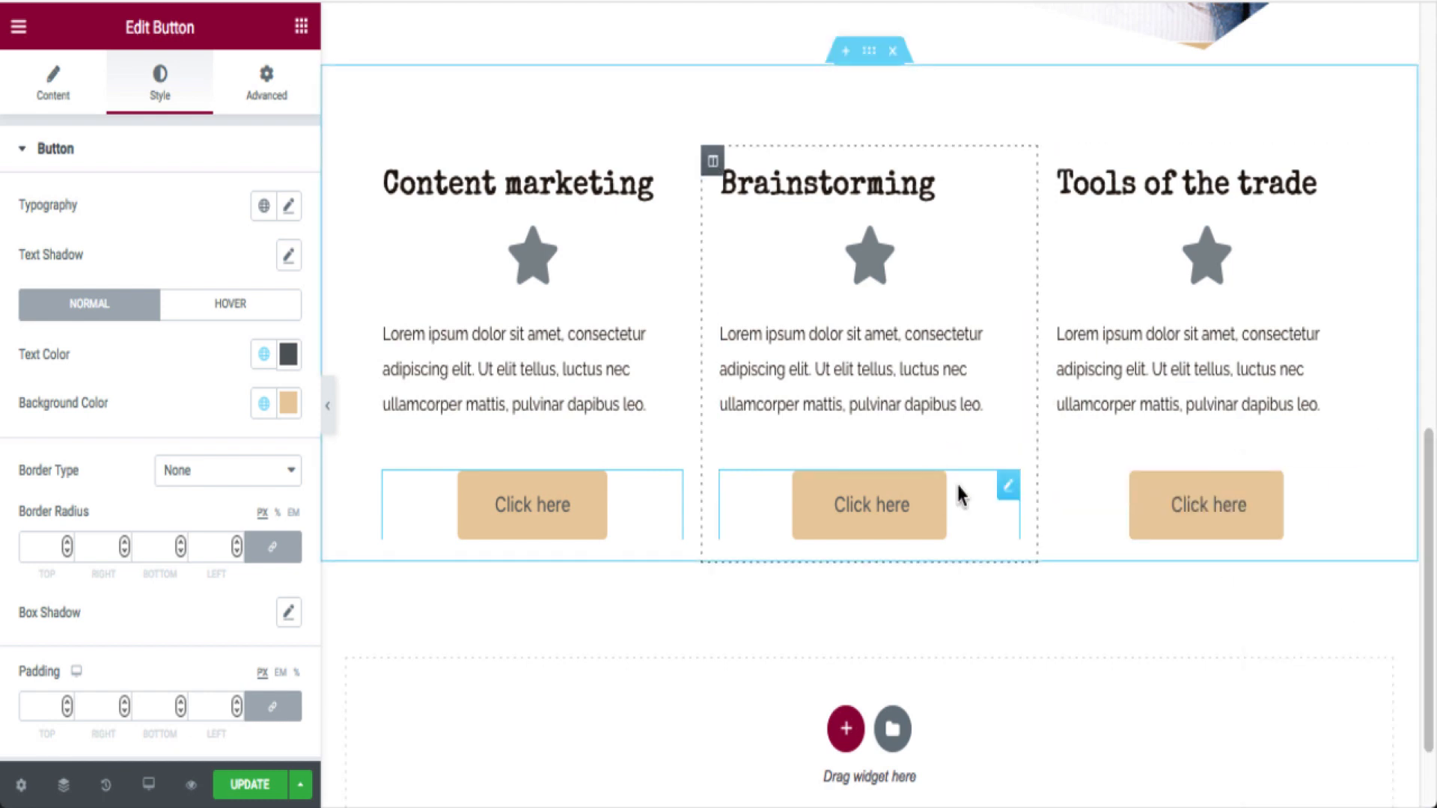
Open the Brainstorming button's settings to check its size and alignment, and update the page.
click(1006, 486)
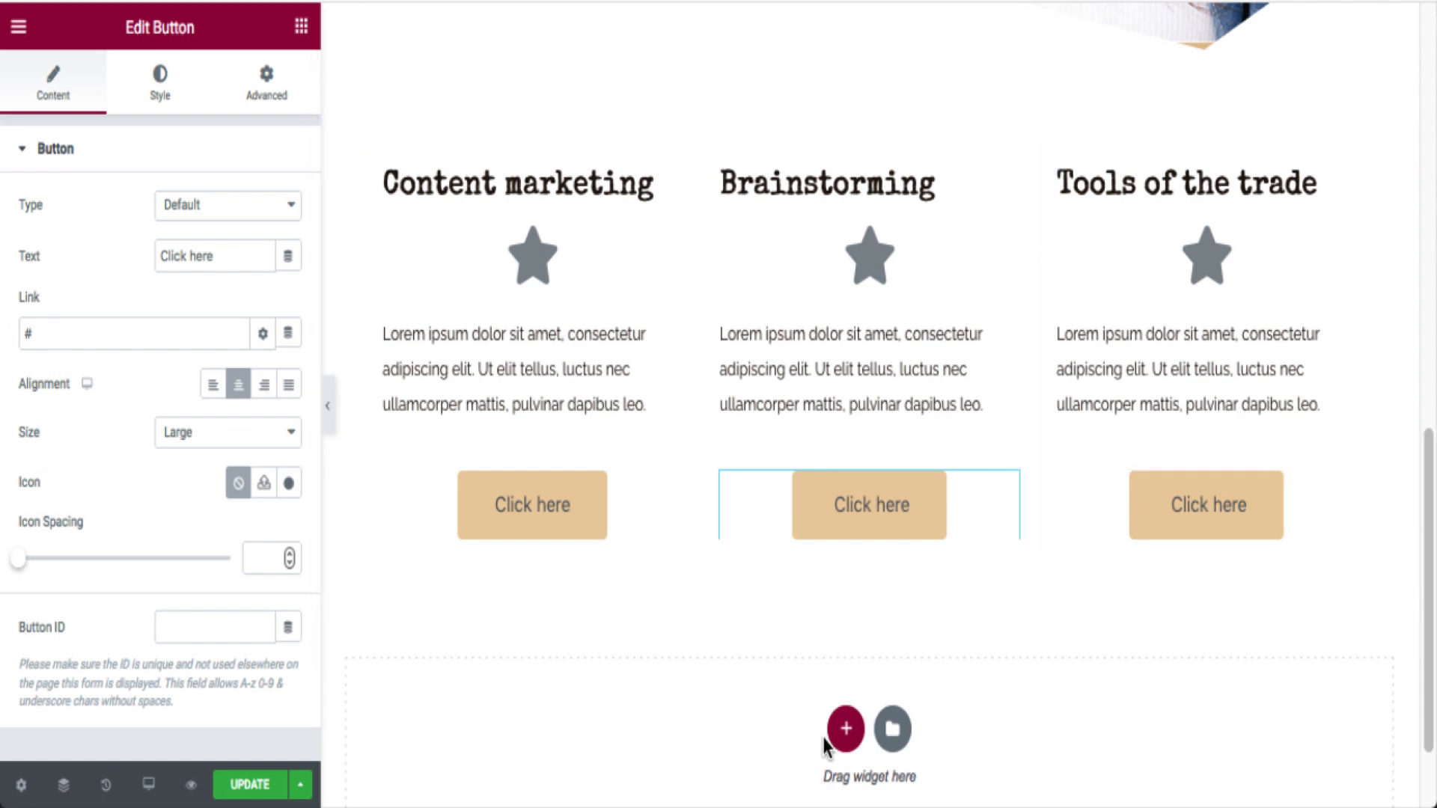
scroll(826, 745, up, 5)
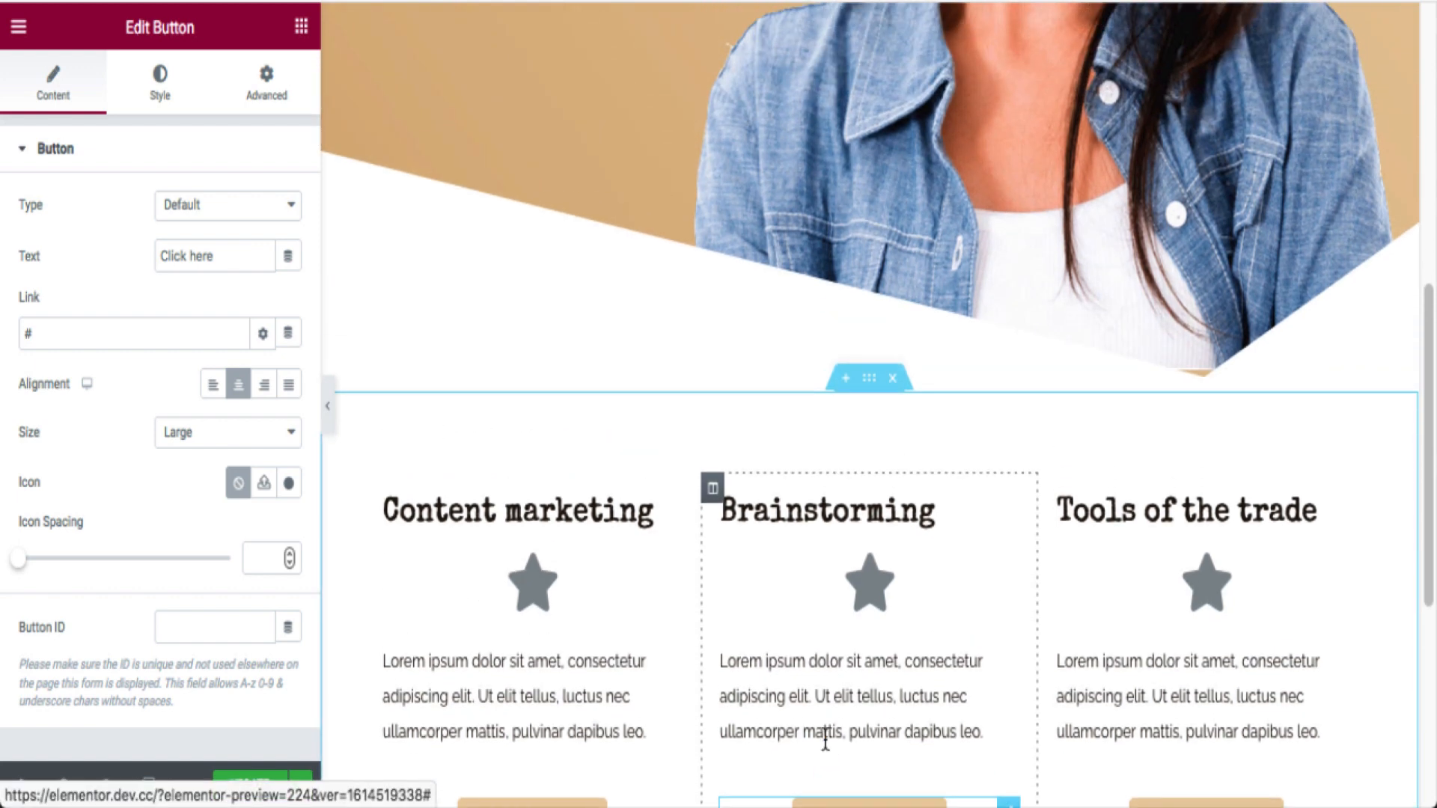
scroll(827, 738, down, 2)
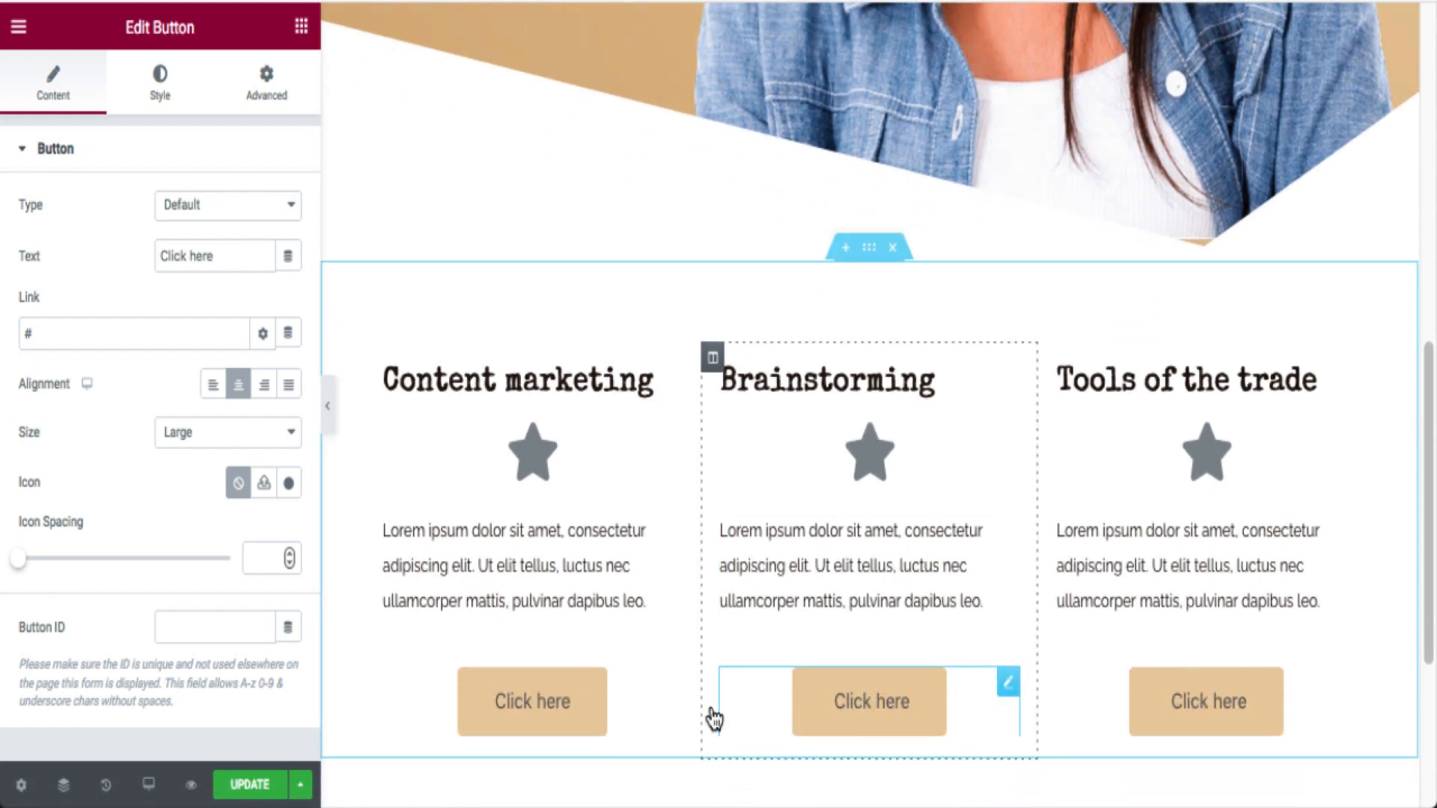
click(250, 786)
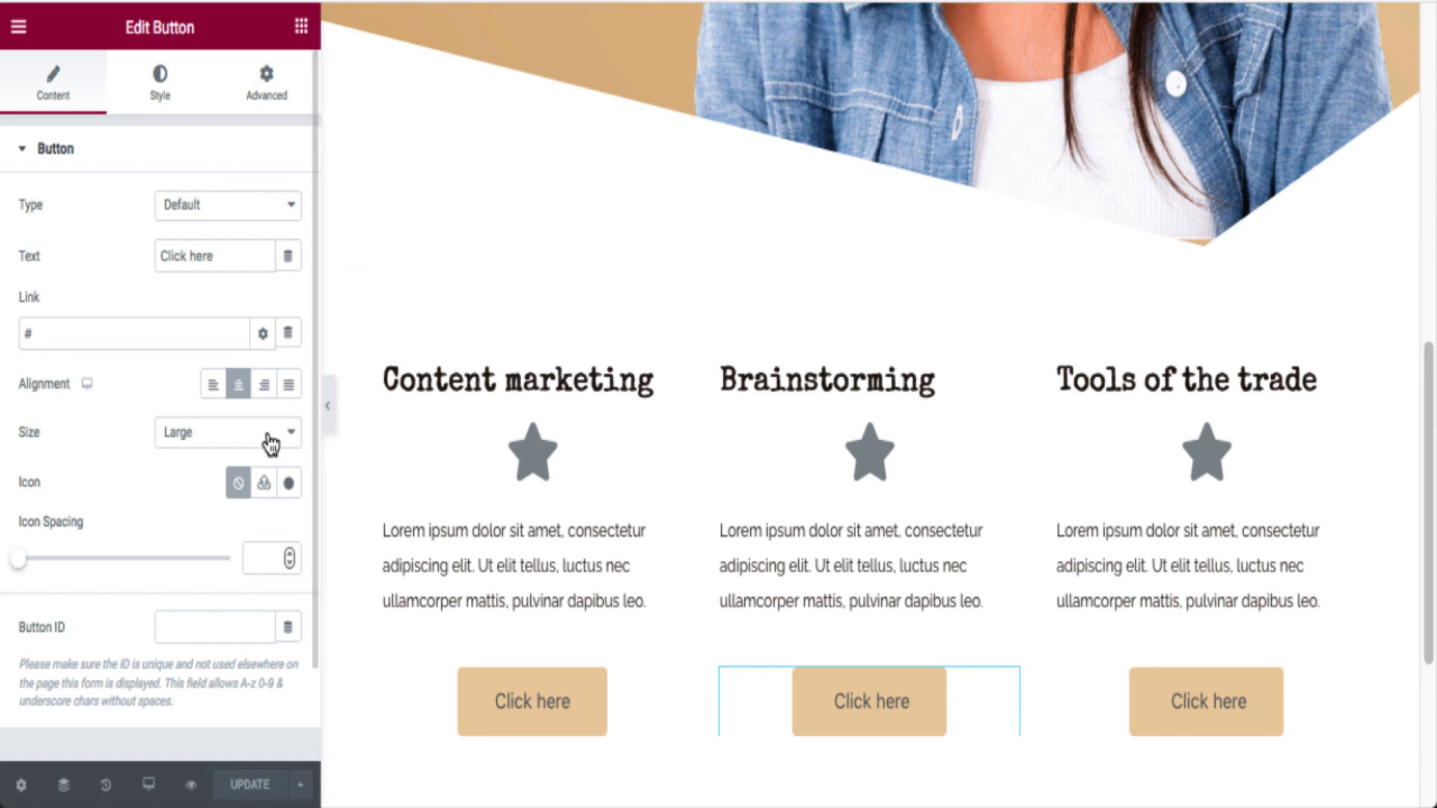
Review the hero and services sections without the editing panel and on the live page.
click(327, 419)
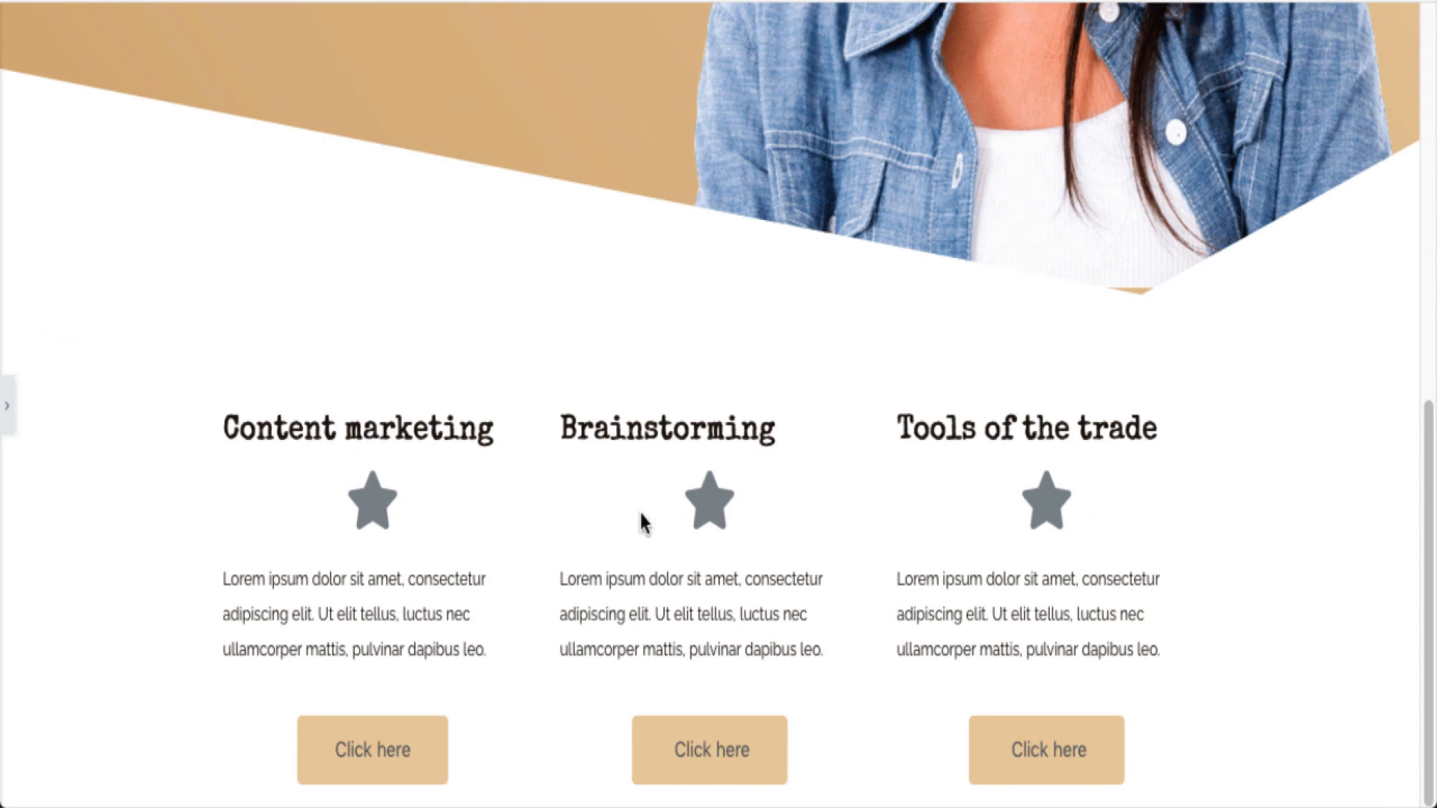
scroll(654, 515, up, 8)
scroll(654, 515, down, 5)
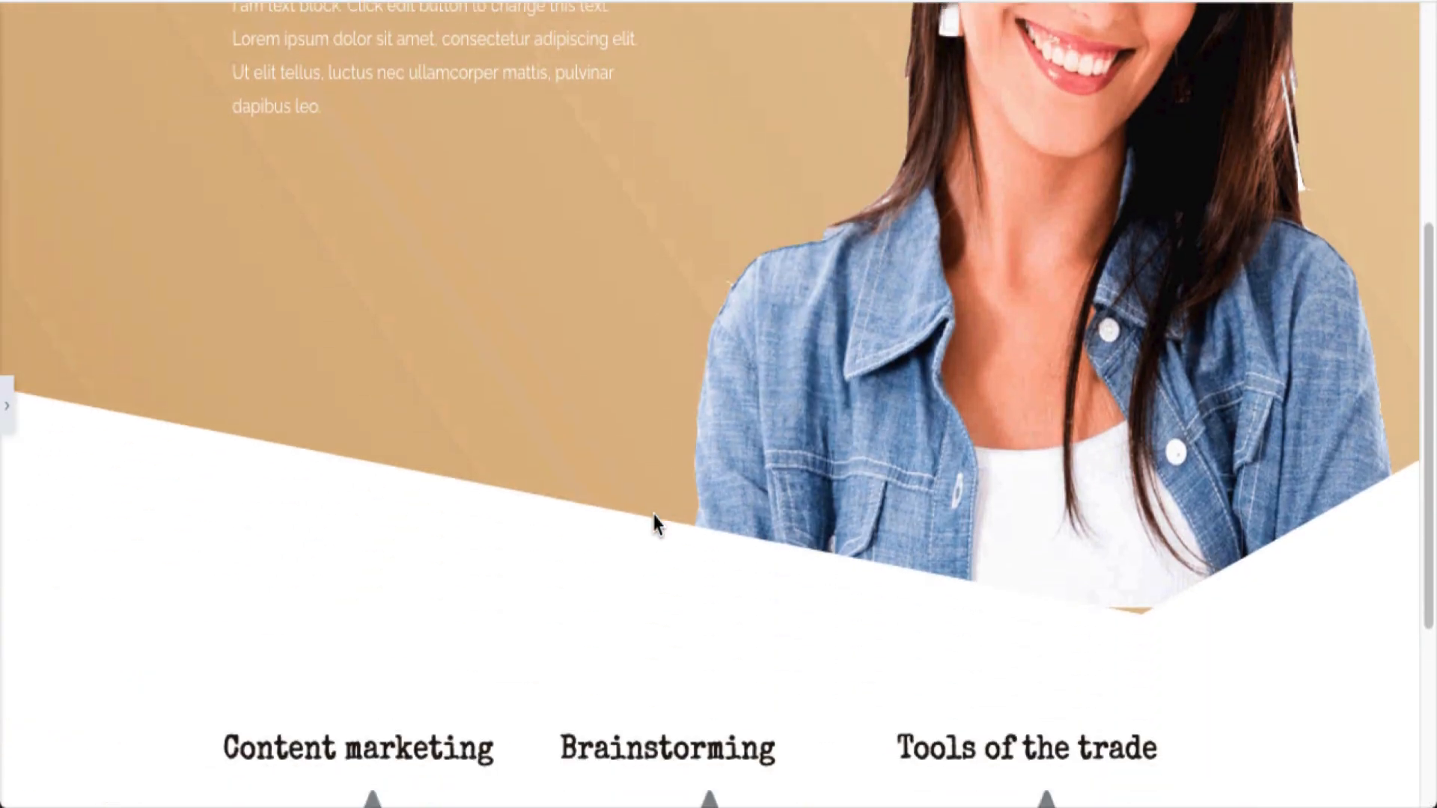
click(6, 405)
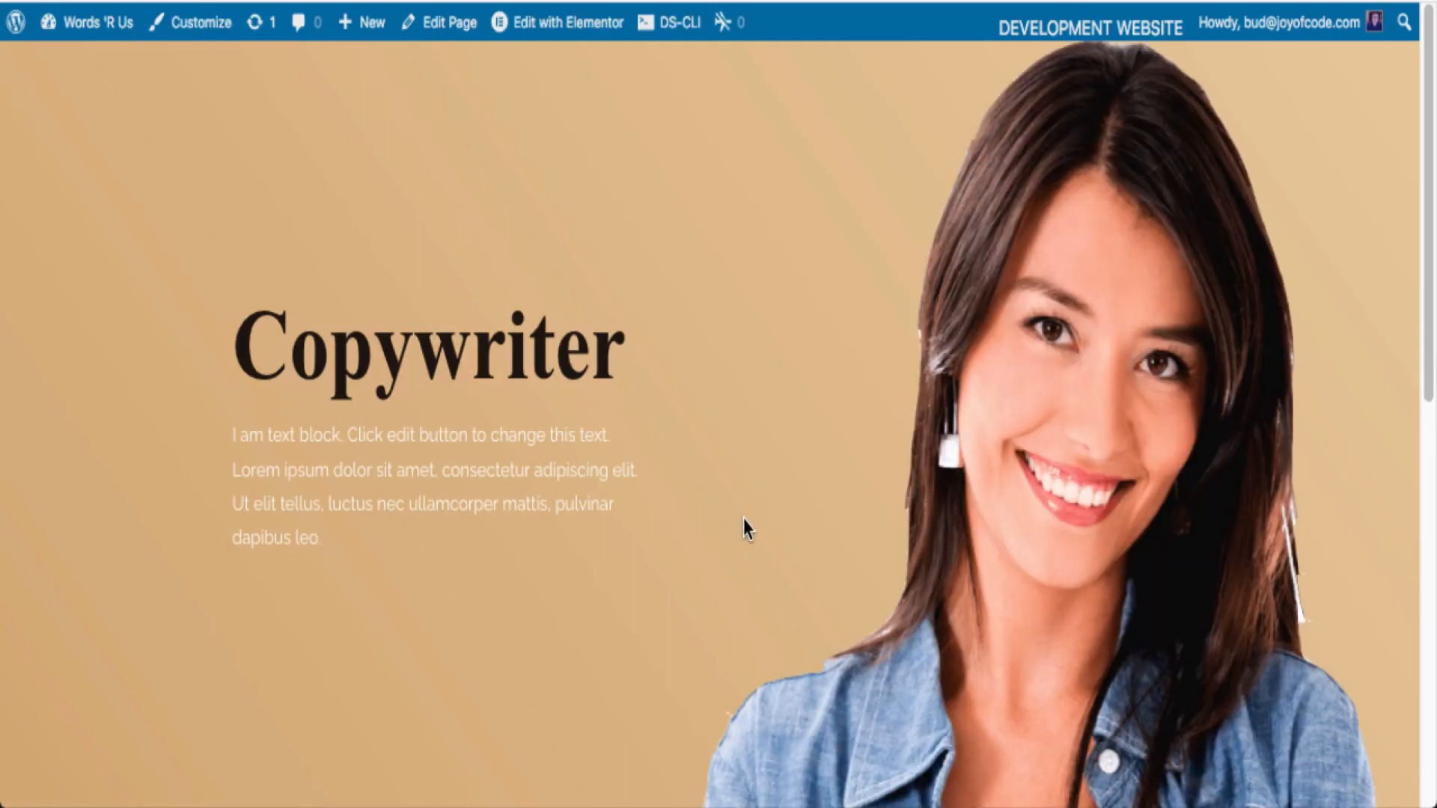
scroll(743, 518, down, 9)
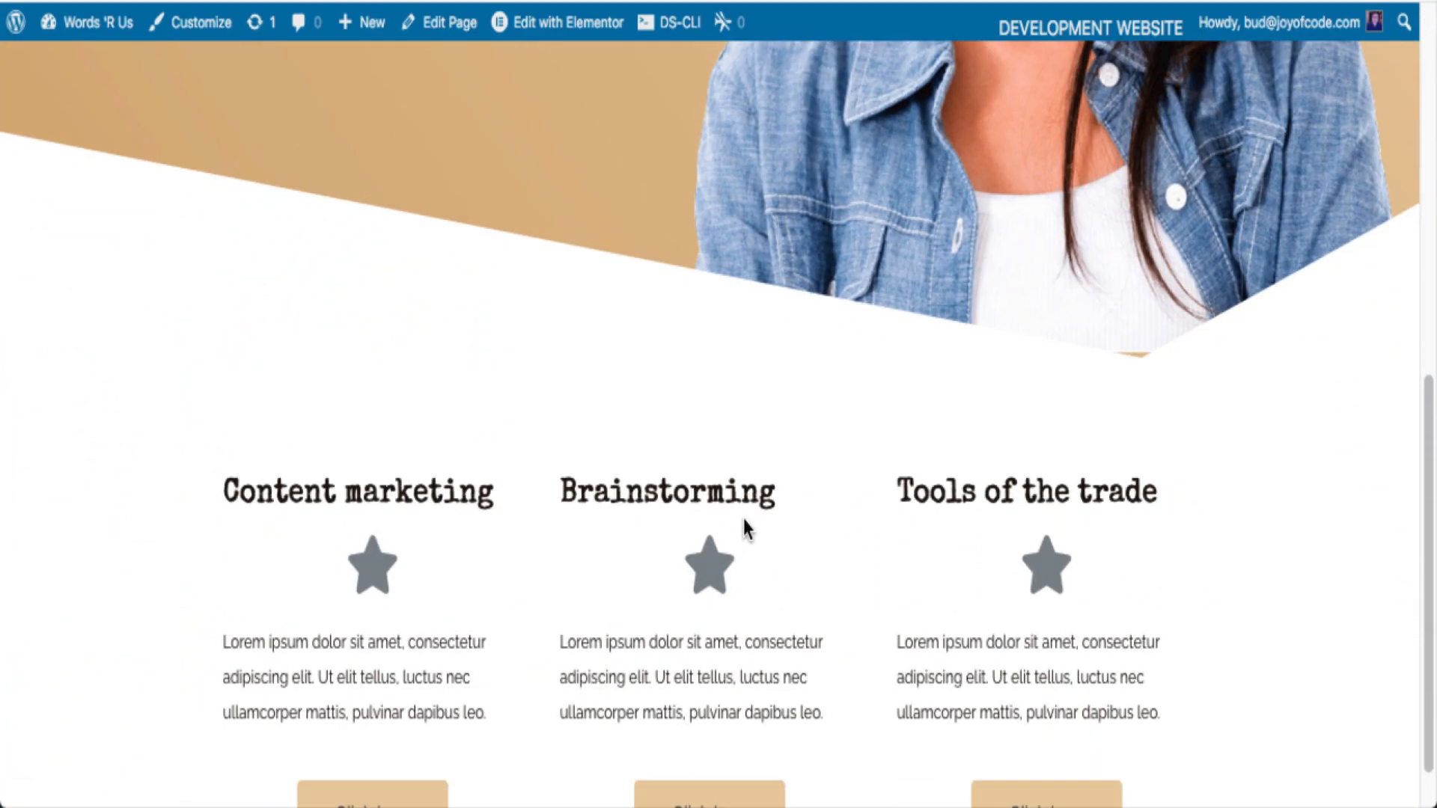
scroll(743, 518, up, 9)
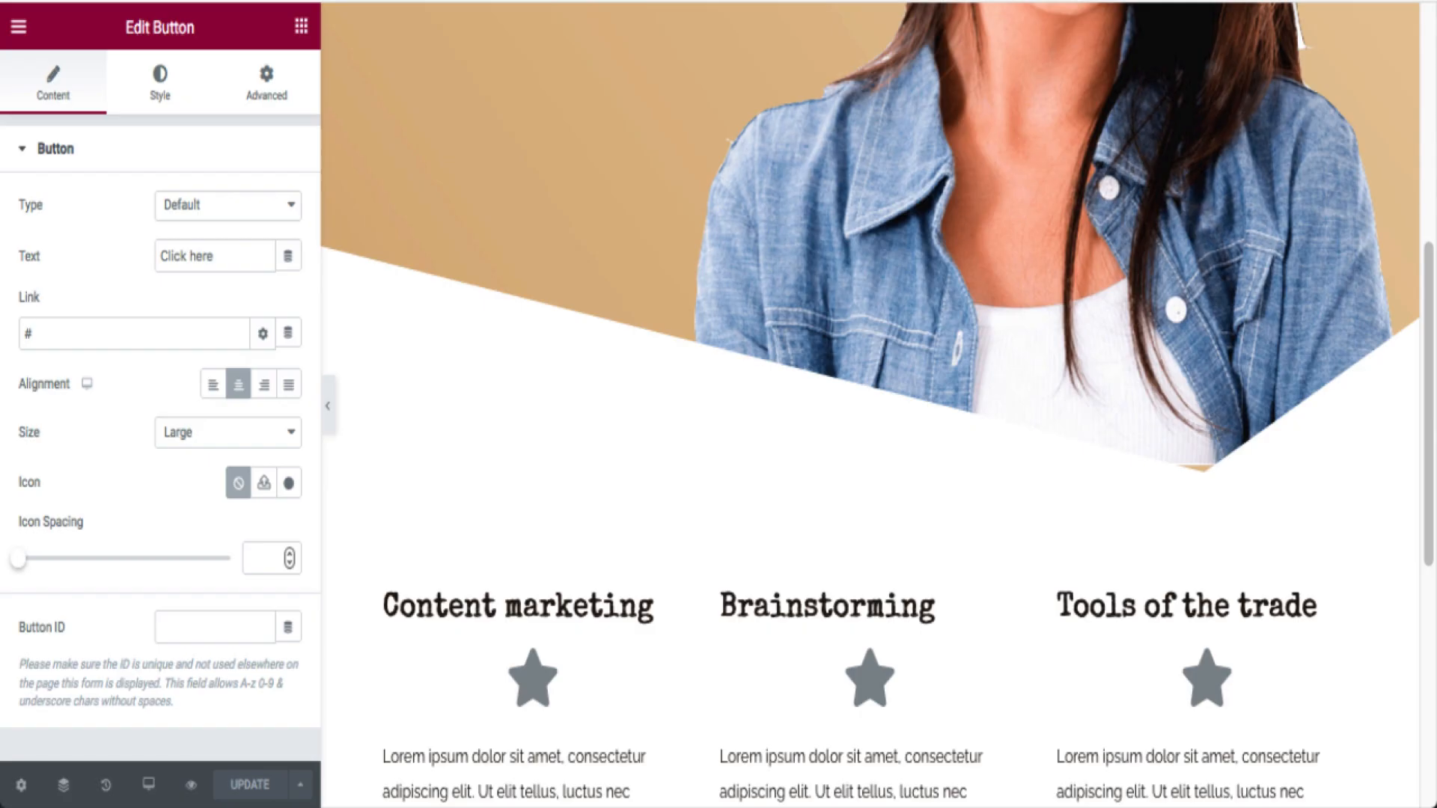
Insert a section with two equal columns between the hero and the services columns.
scroll(1109, 619, down, 3)
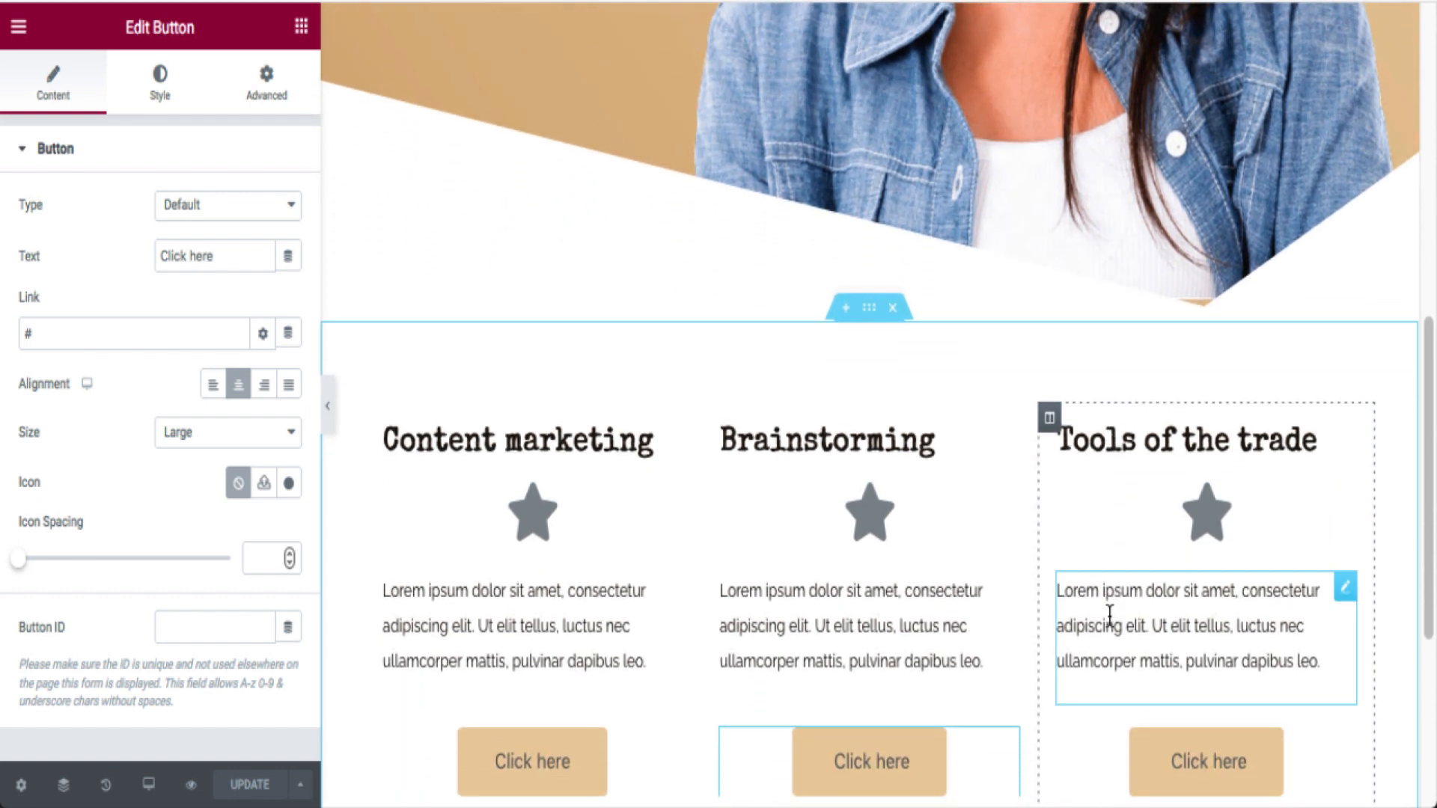
scroll(1110, 615, up, 2)
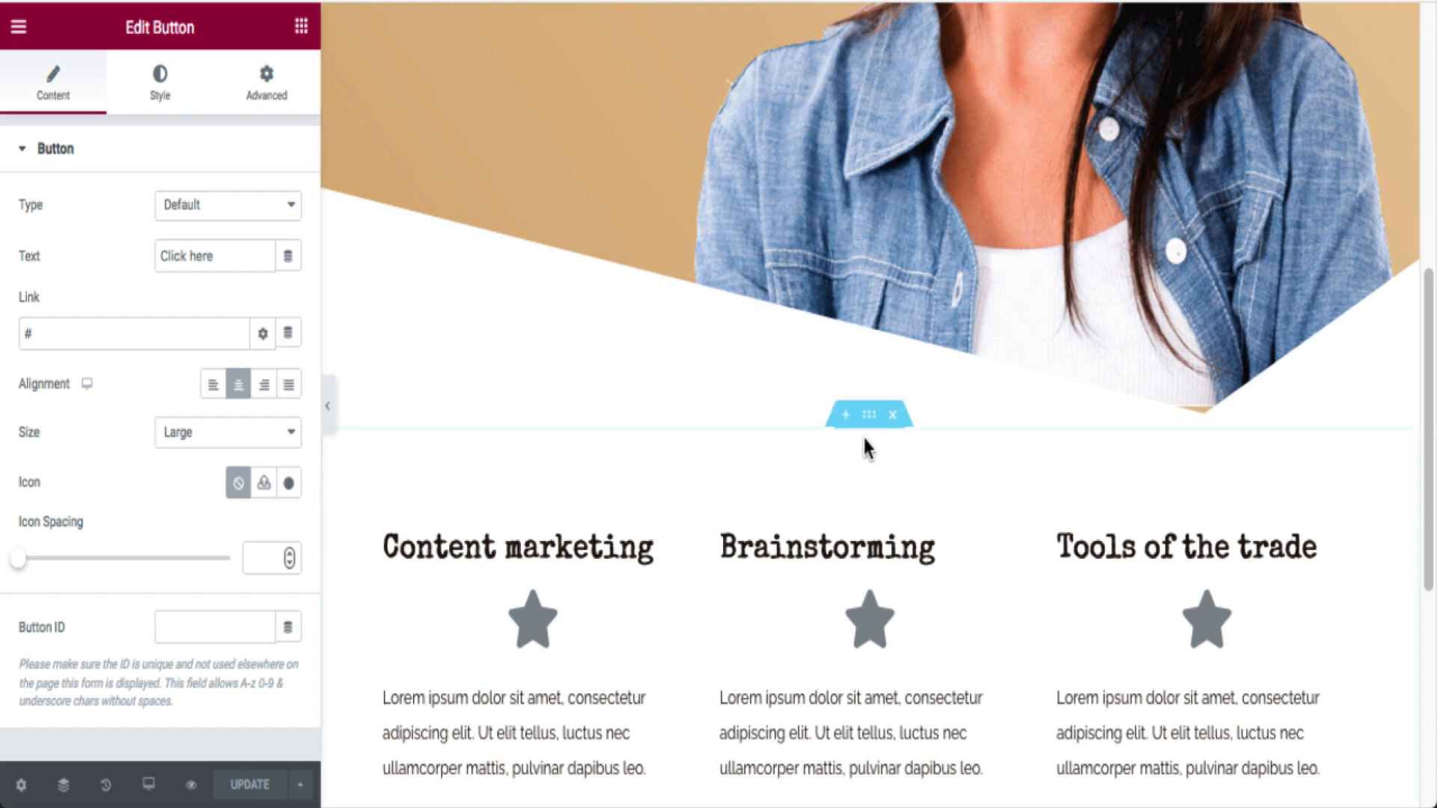
click(901, 423)
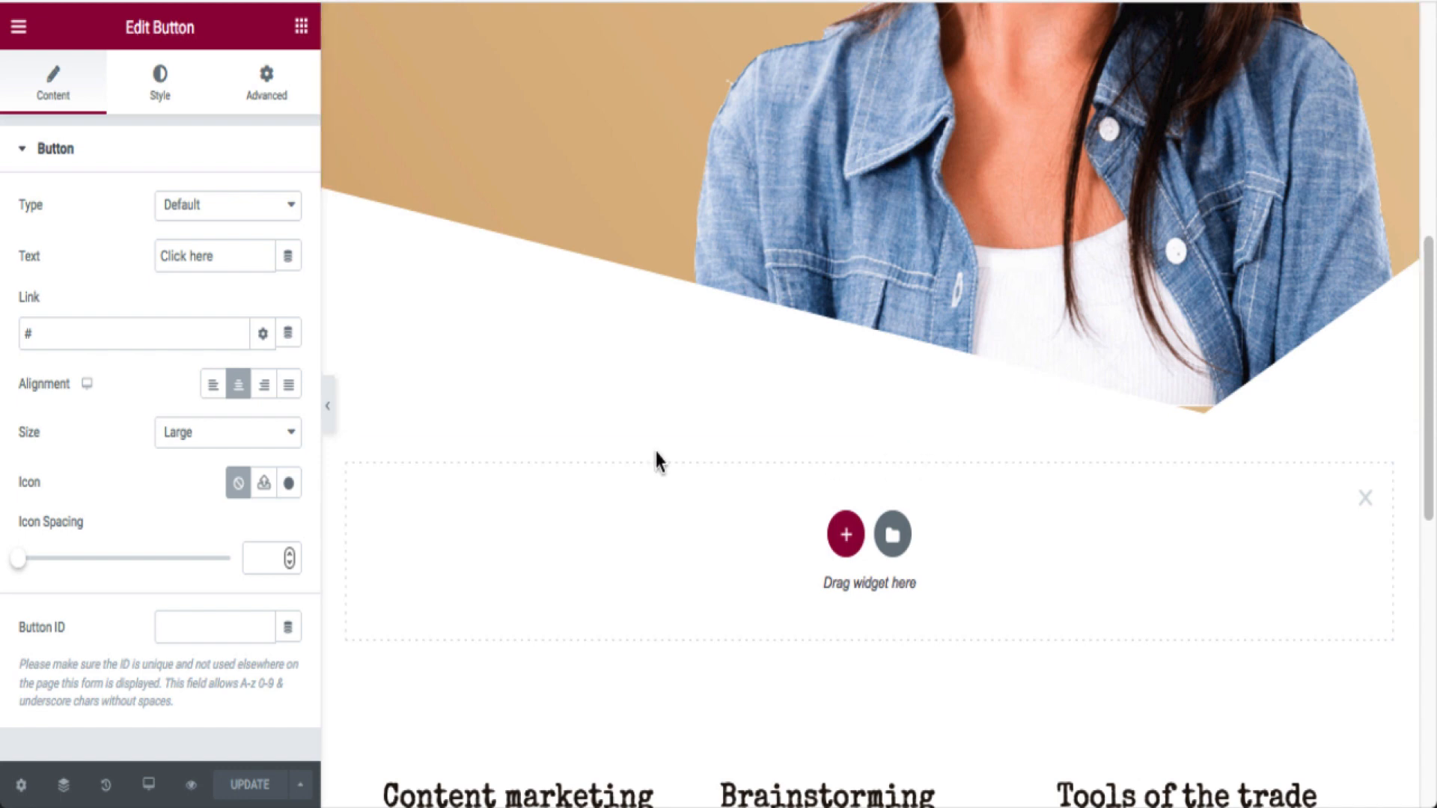
click(846, 534)
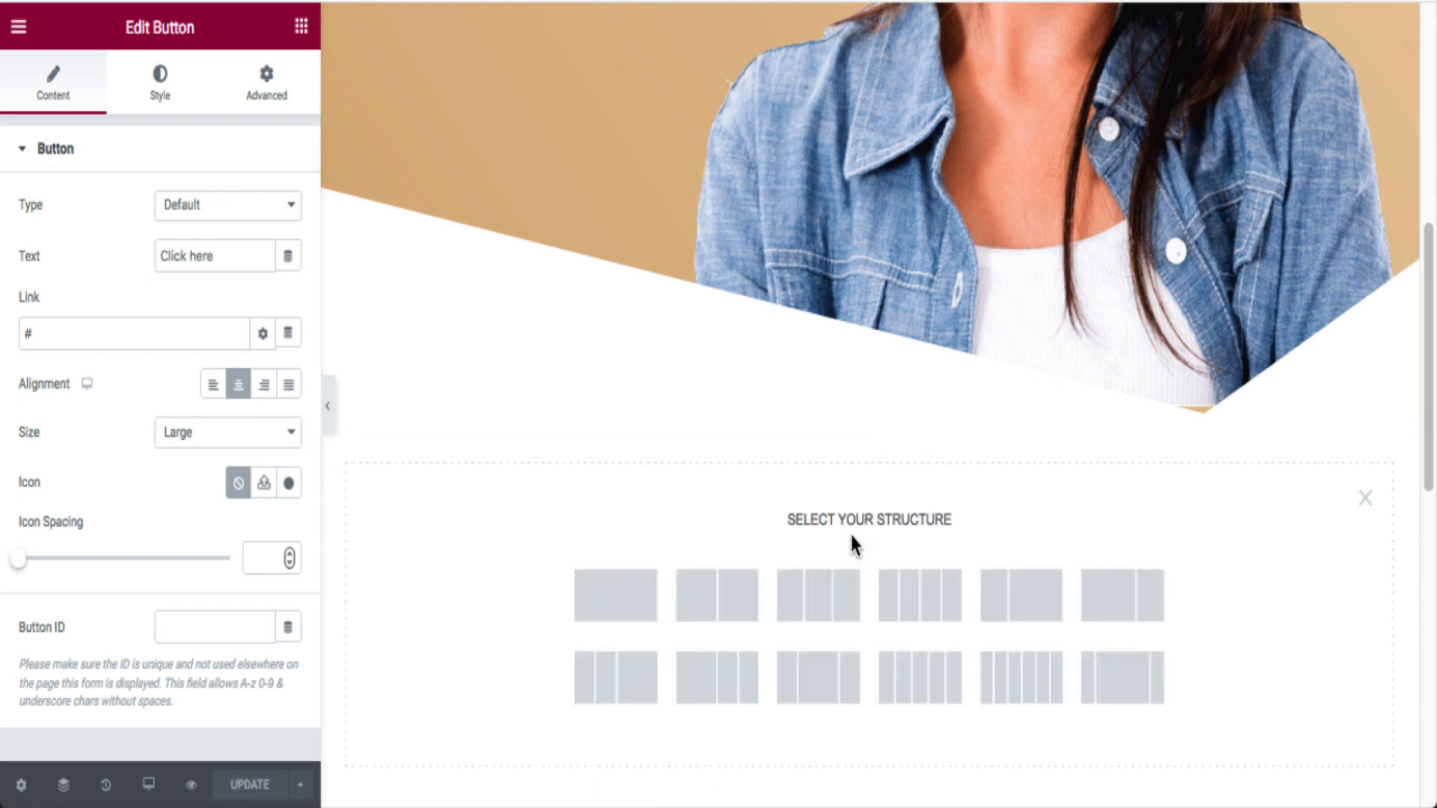
click(740, 613)
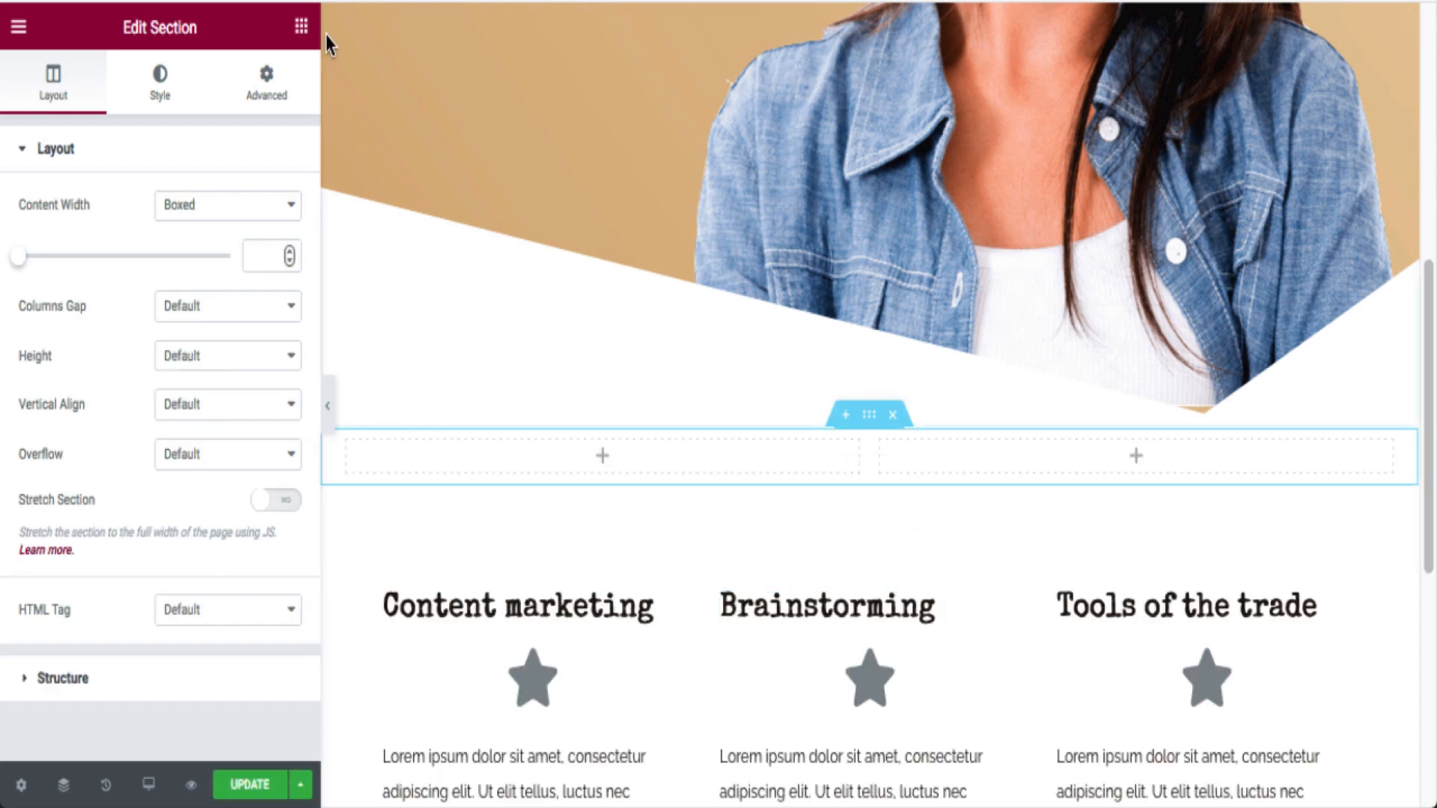
Add a Text Editor widget to the new section's first column and use the User Info dynamic tag as its content.
click(302, 30)
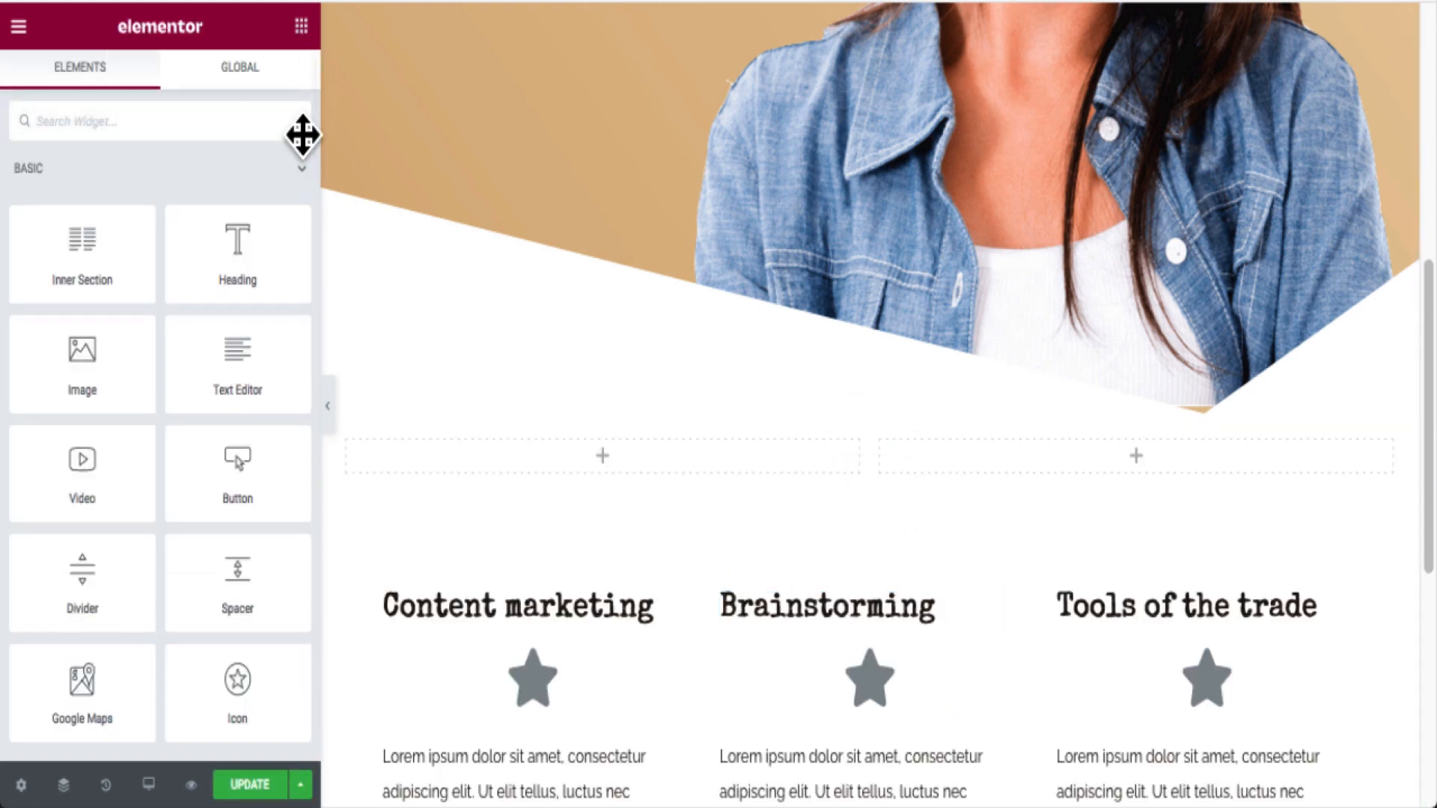
drag(268, 352, 619, 464)
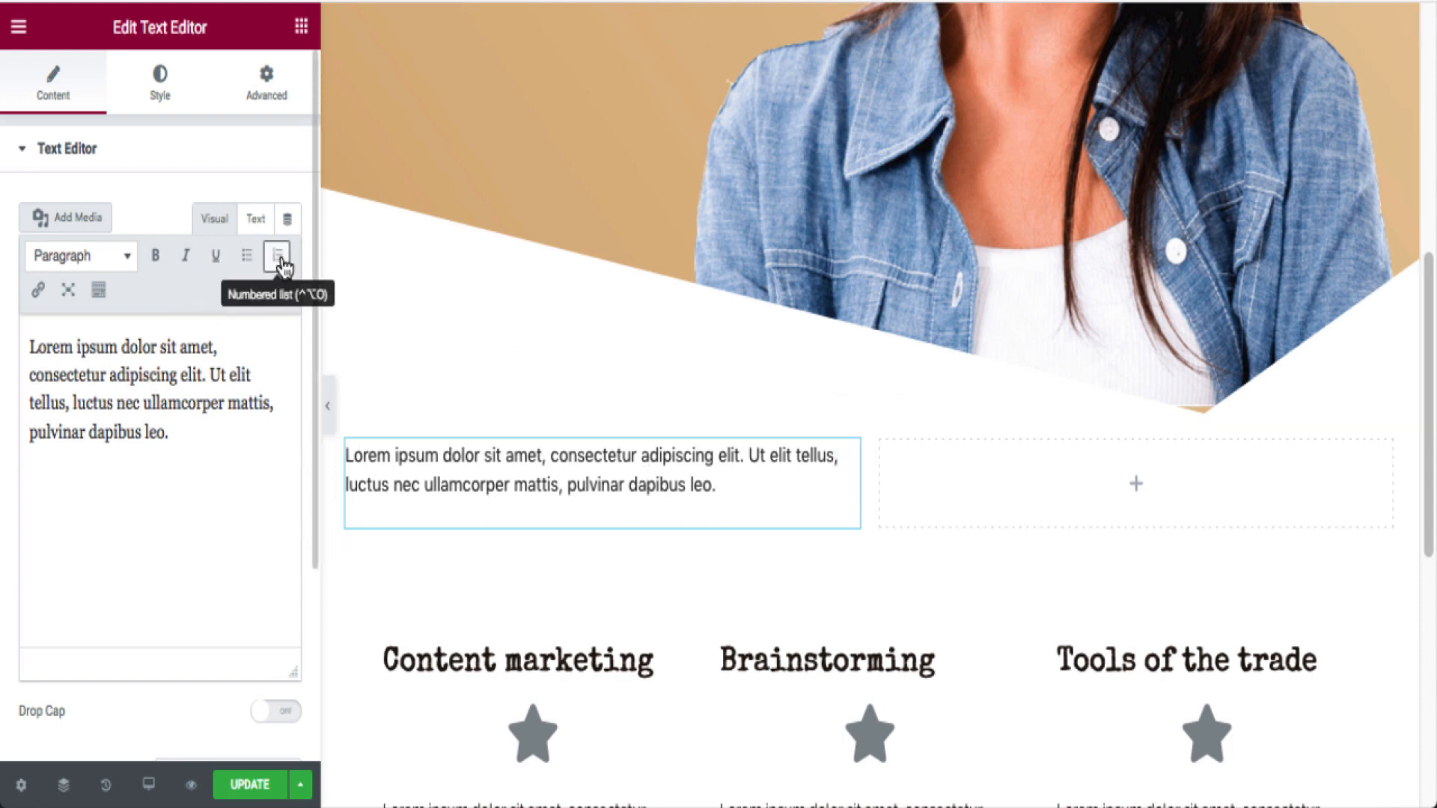
click(288, 229)
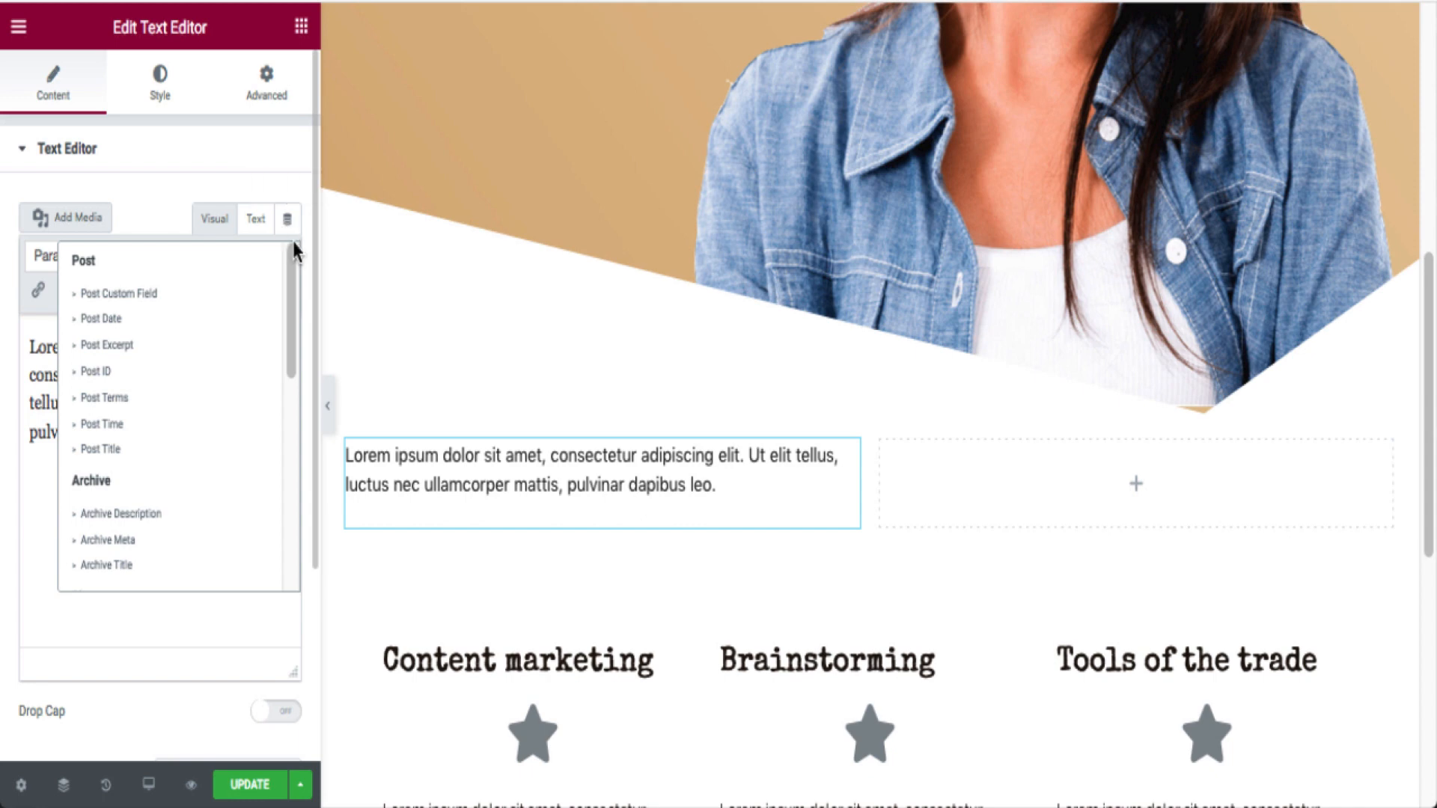
scroll(252, 430, down, 2)
scroll(253, 433, down, 7)
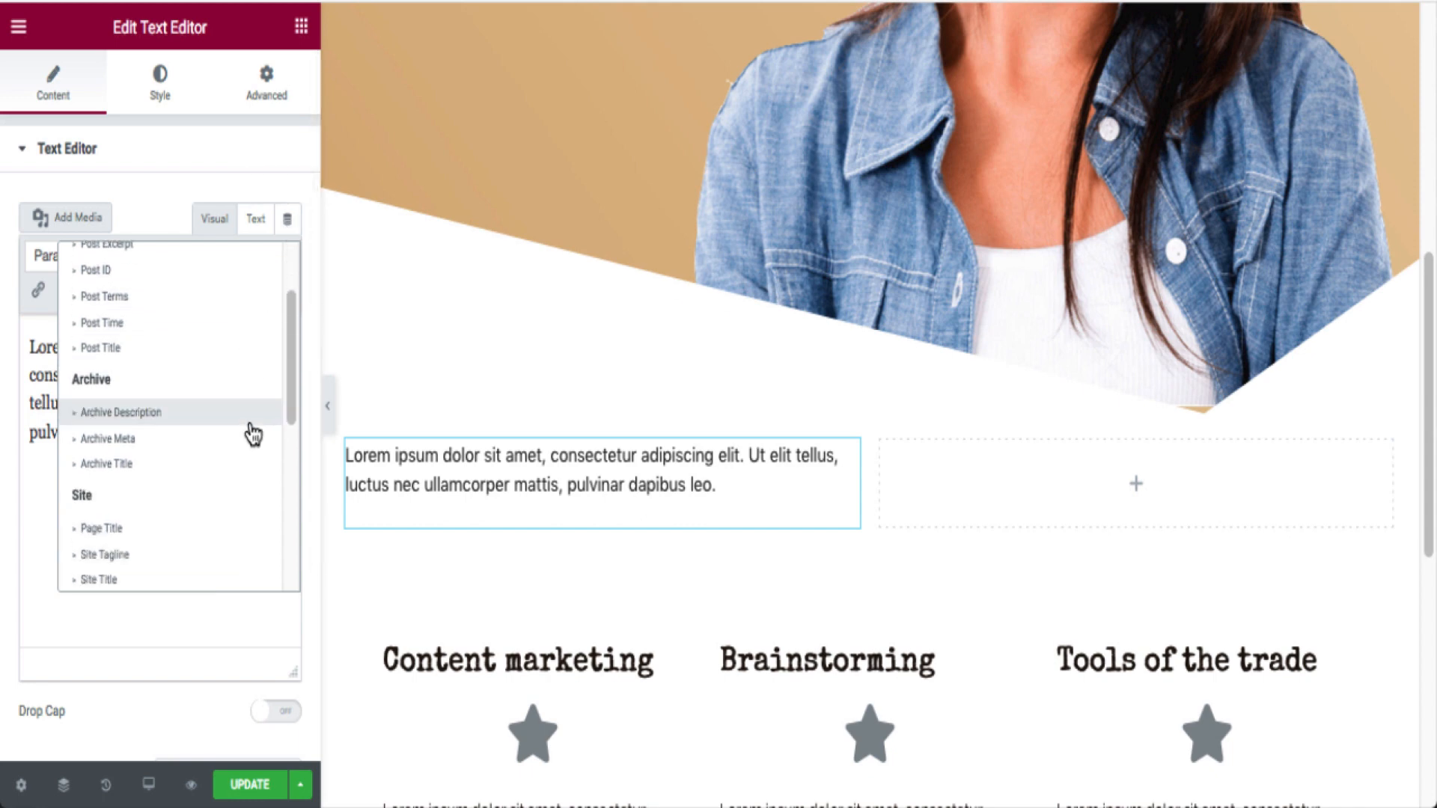
scroll(253, 434, down, 4)
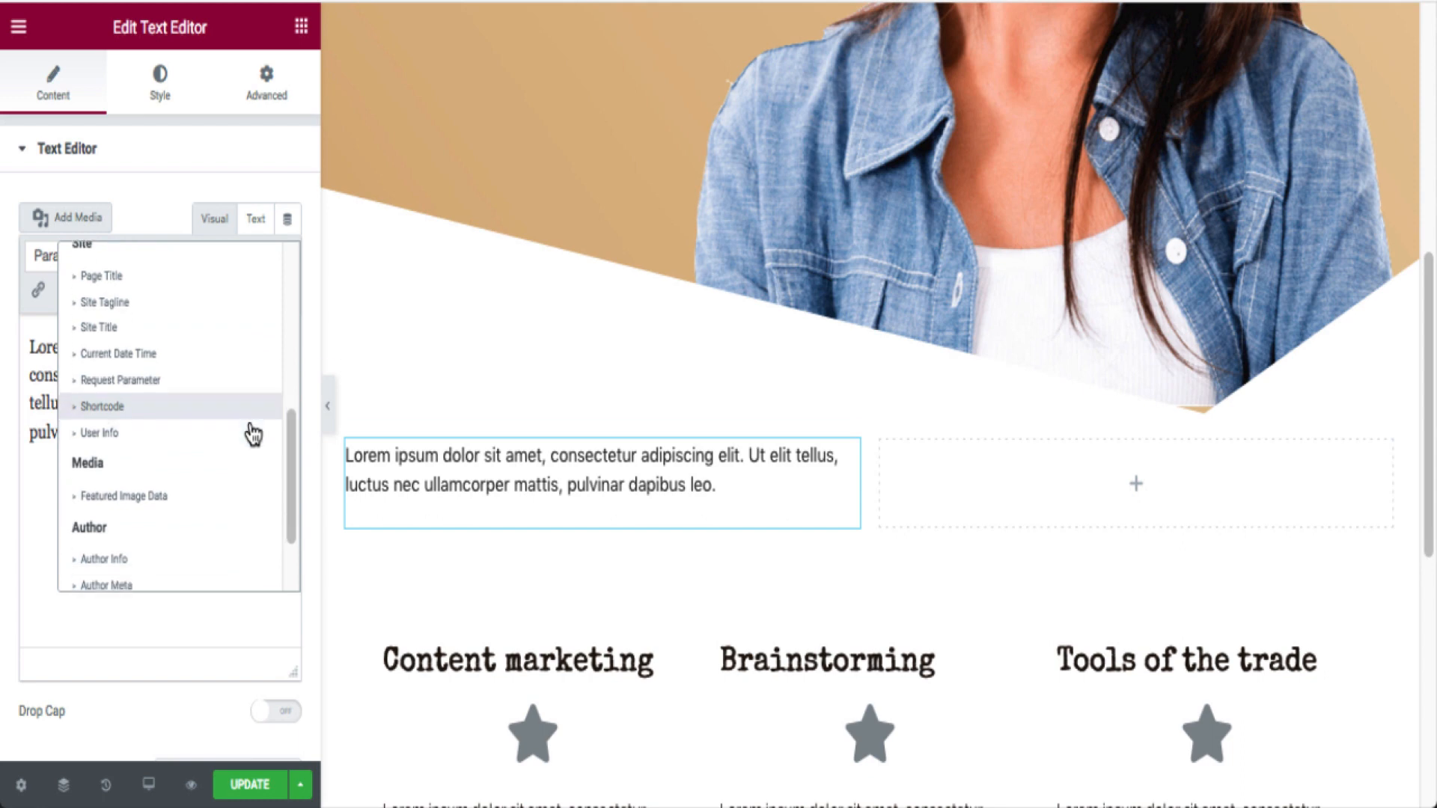
scroll(252, 433, up, 3)
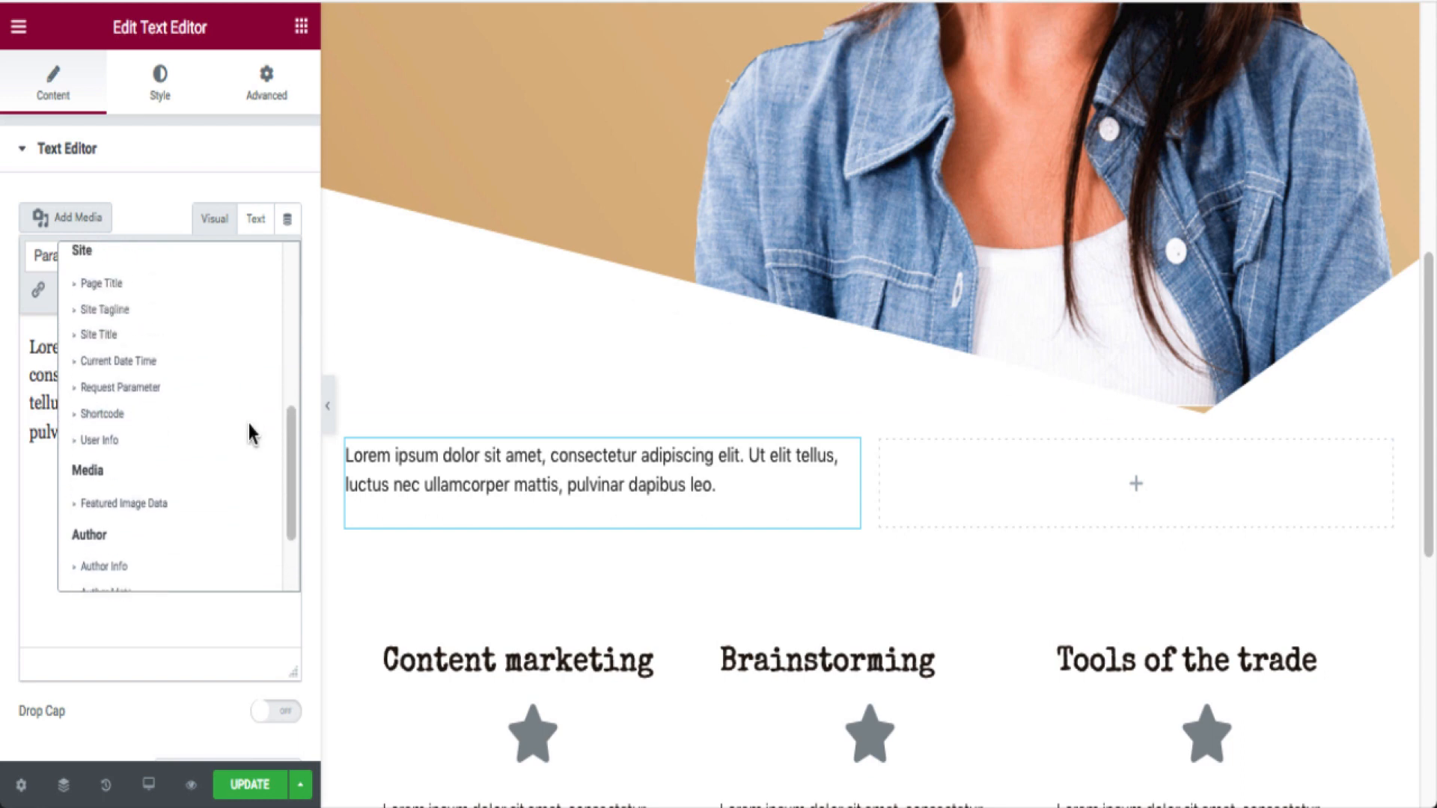
click(216, 450)
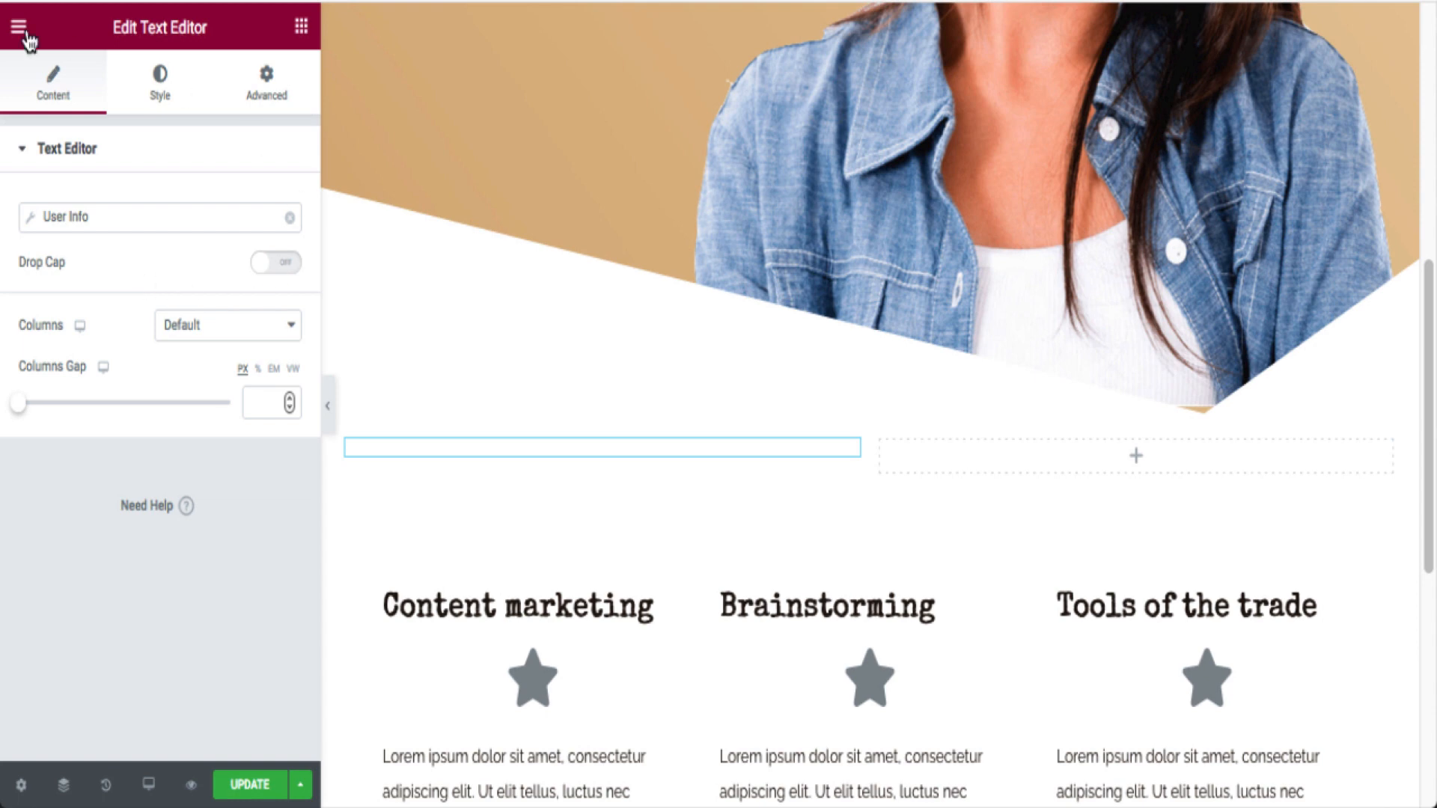
Set the Field of the User Info dynamic tag to First Name.
click(31, 218)
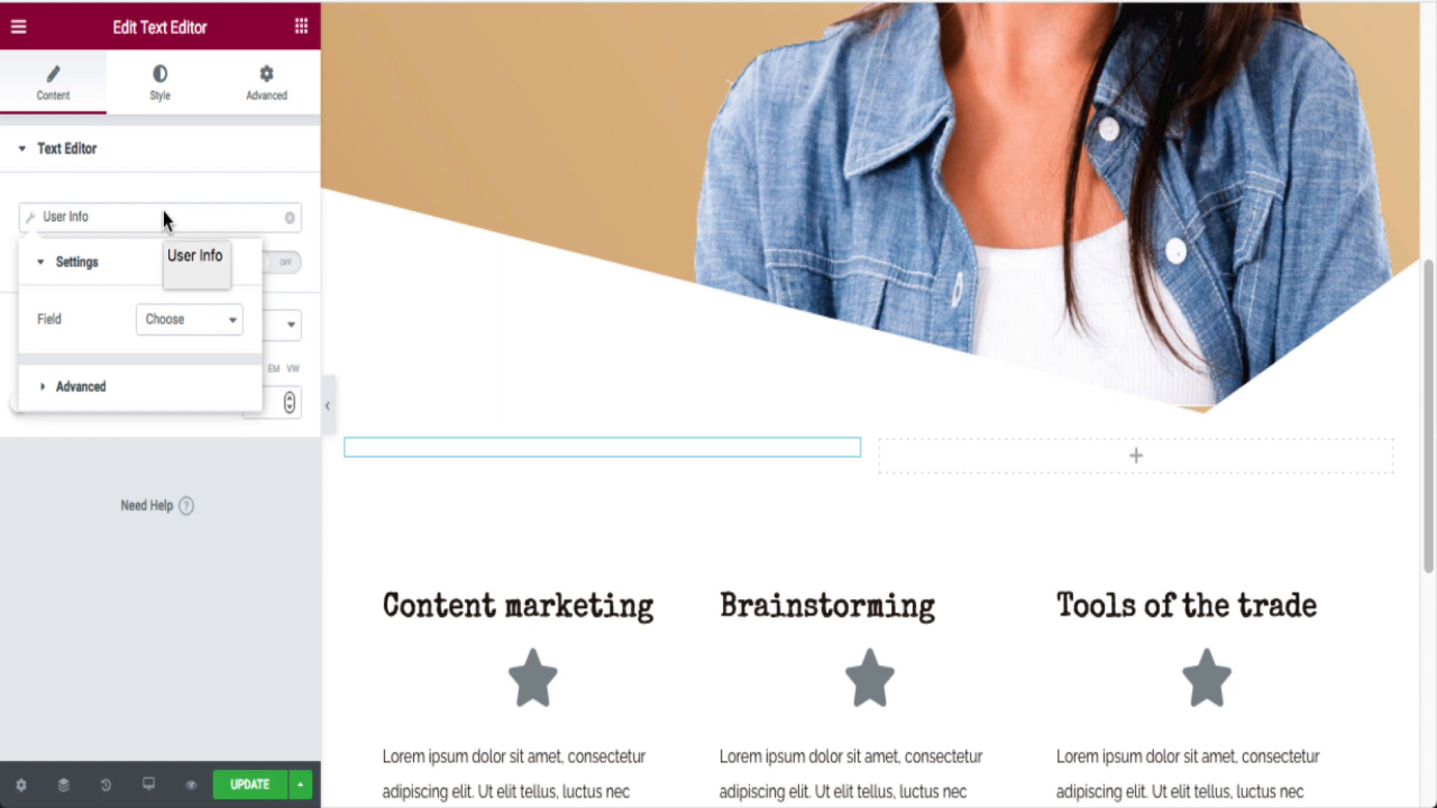
click(31, 220)
click(32, 219)
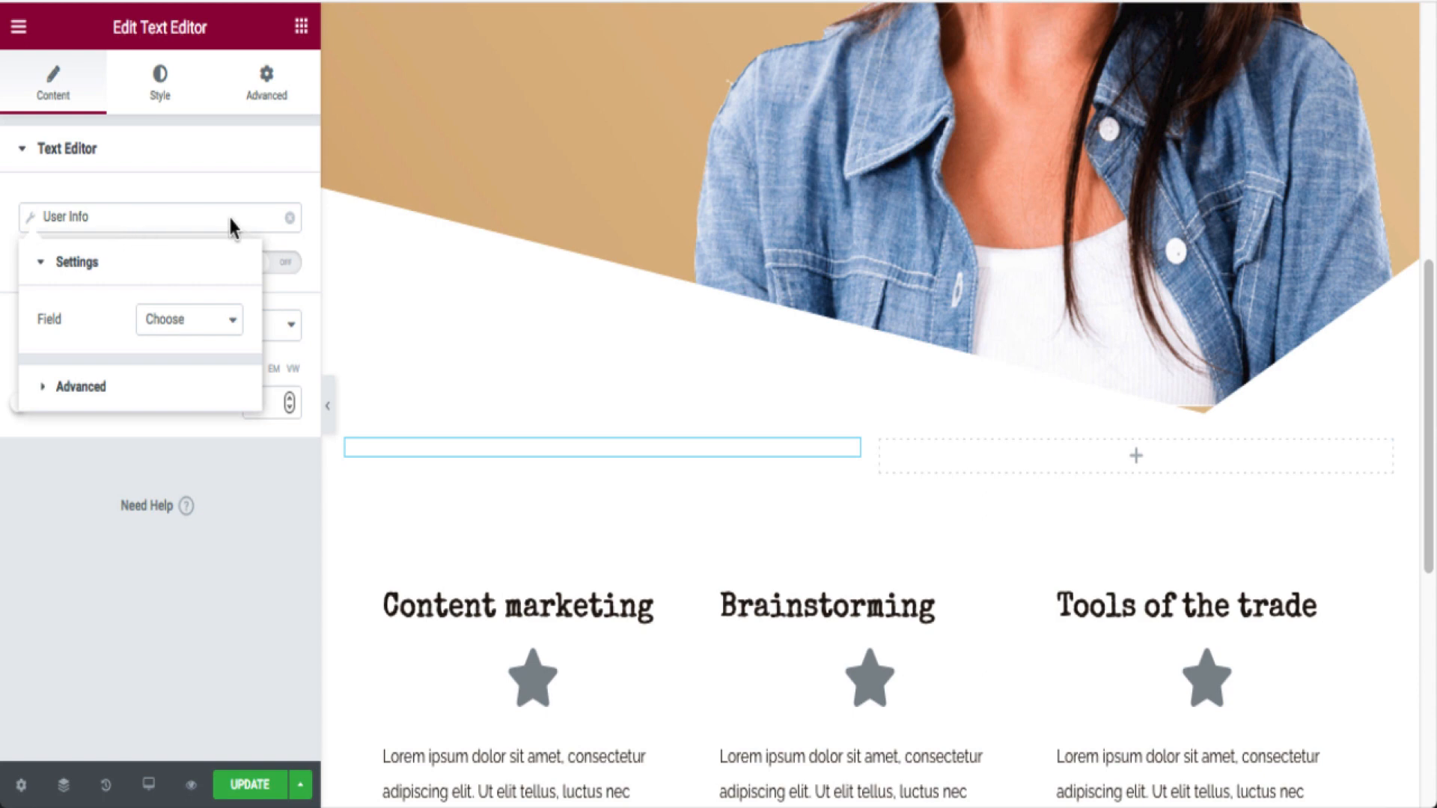
click(240, 322)
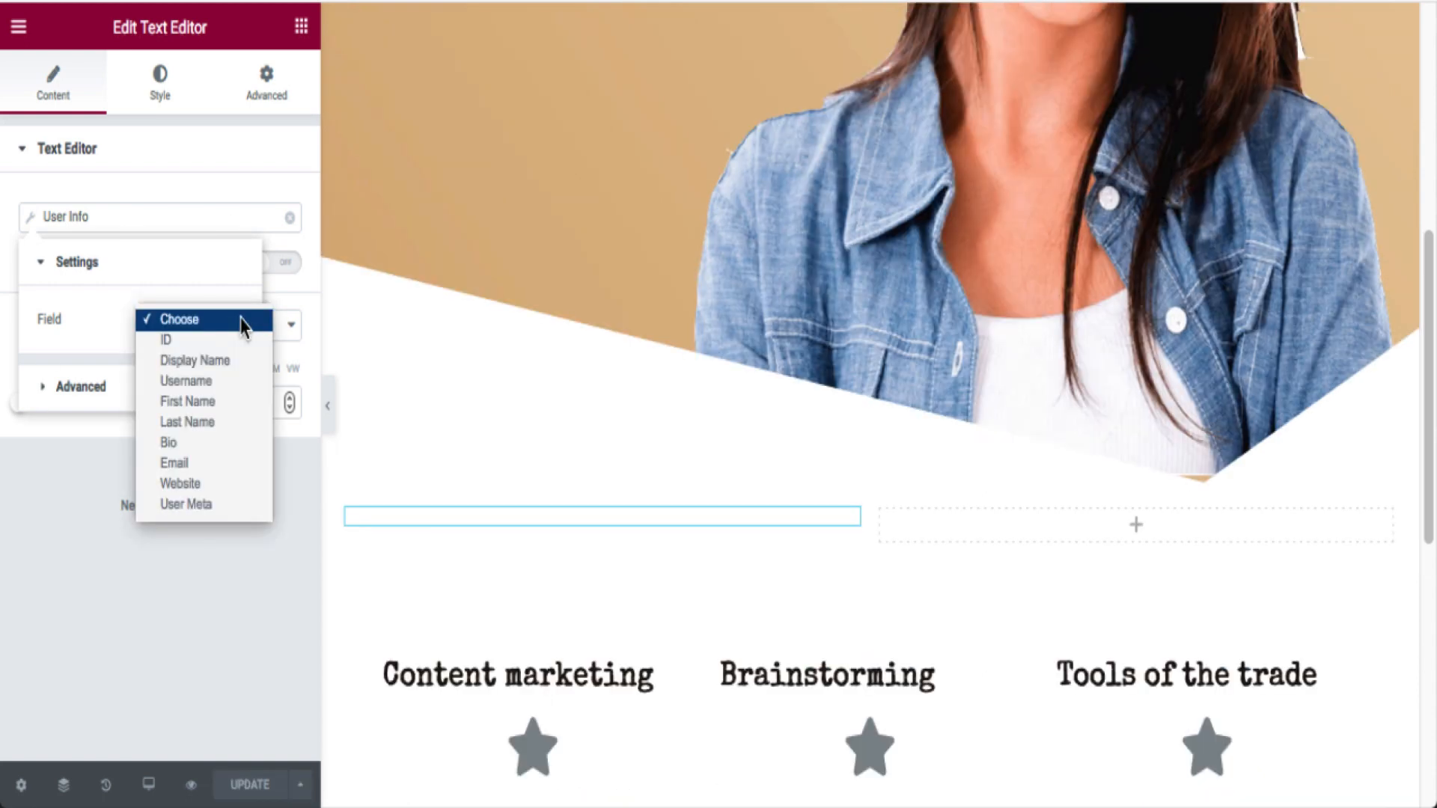
click(233, 419)
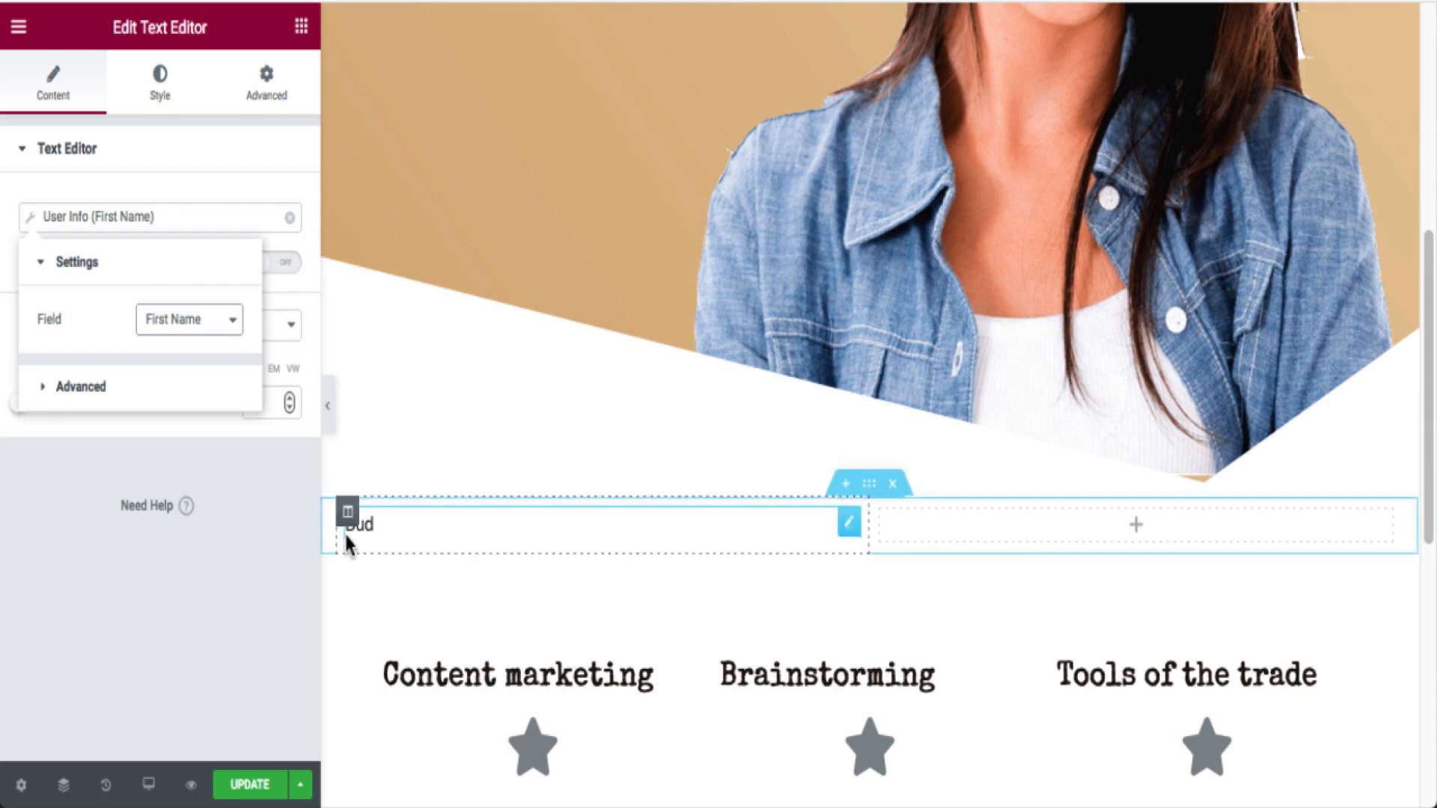
Set the User Info dynamic tag's Before text to "Hey" and its After text to ", good to see you.".
click(169, 389)
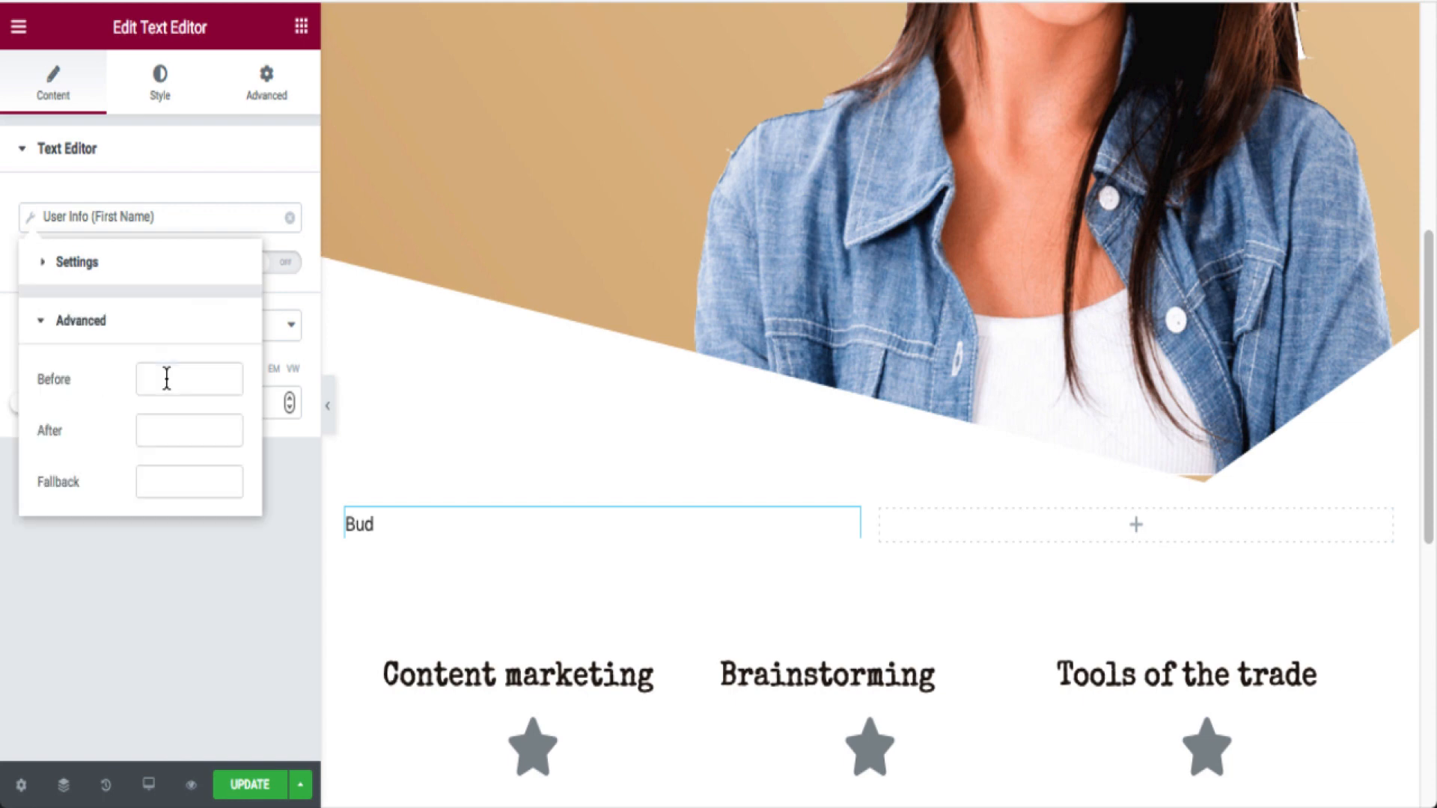
click(166, 379)
text(He)
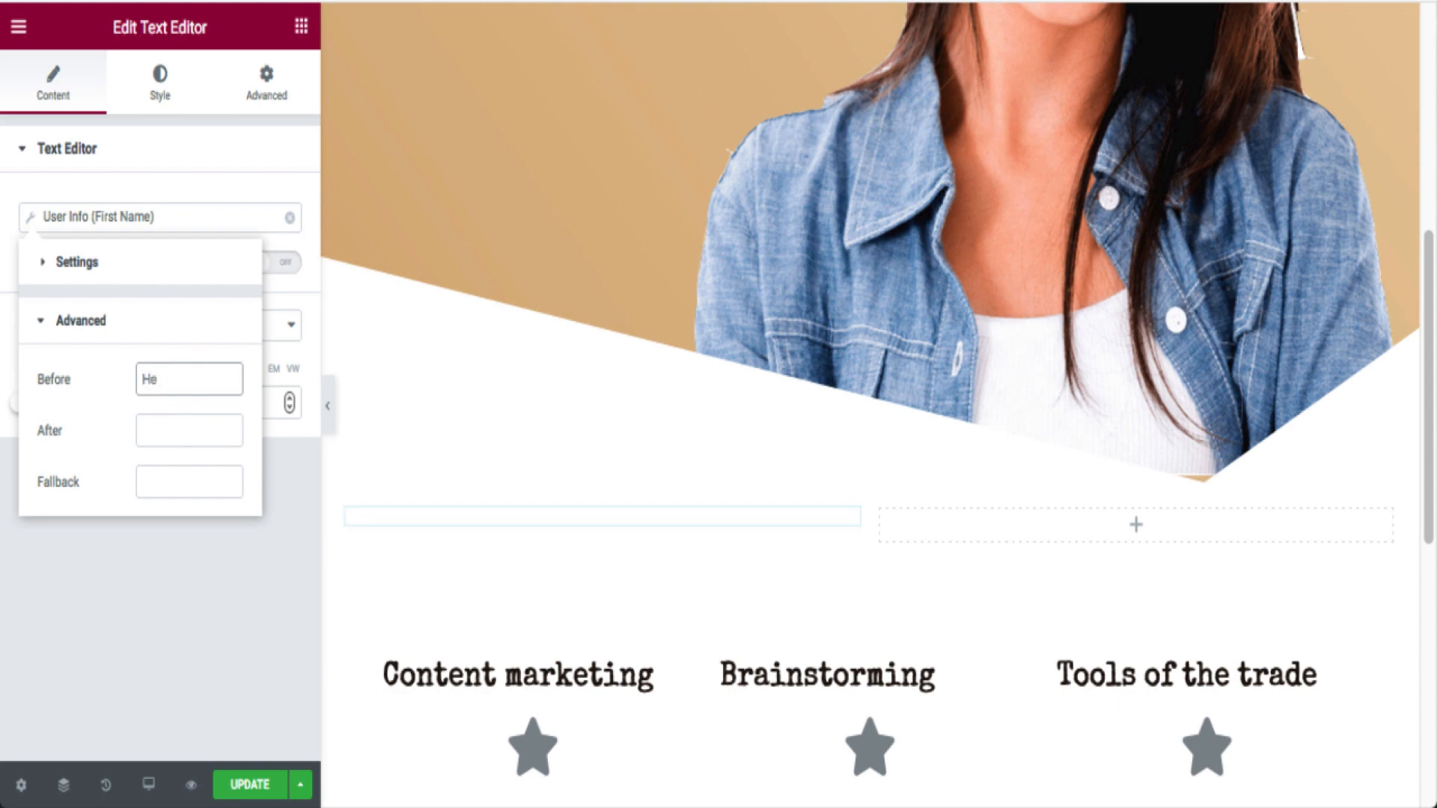
text(y)
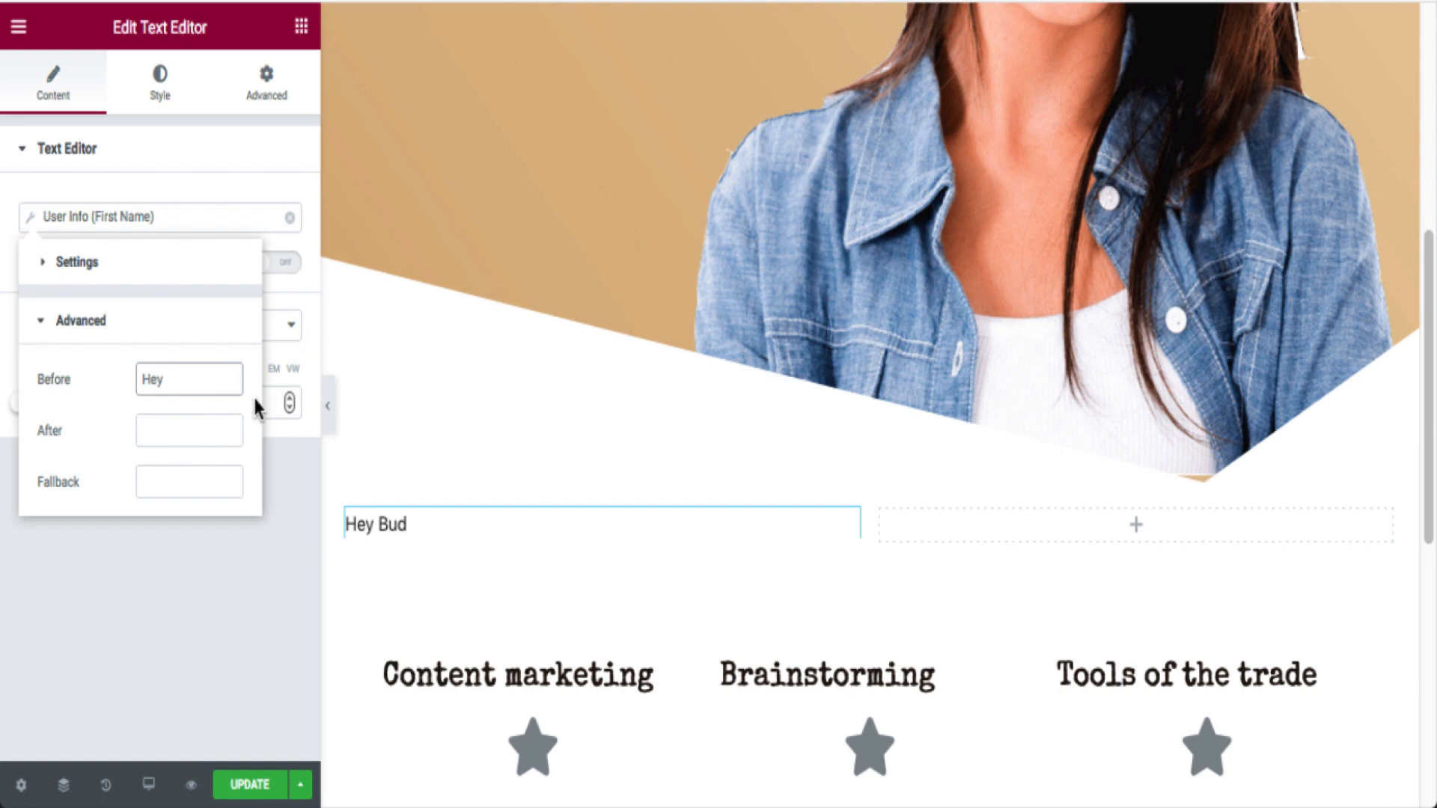
click(189, 434)
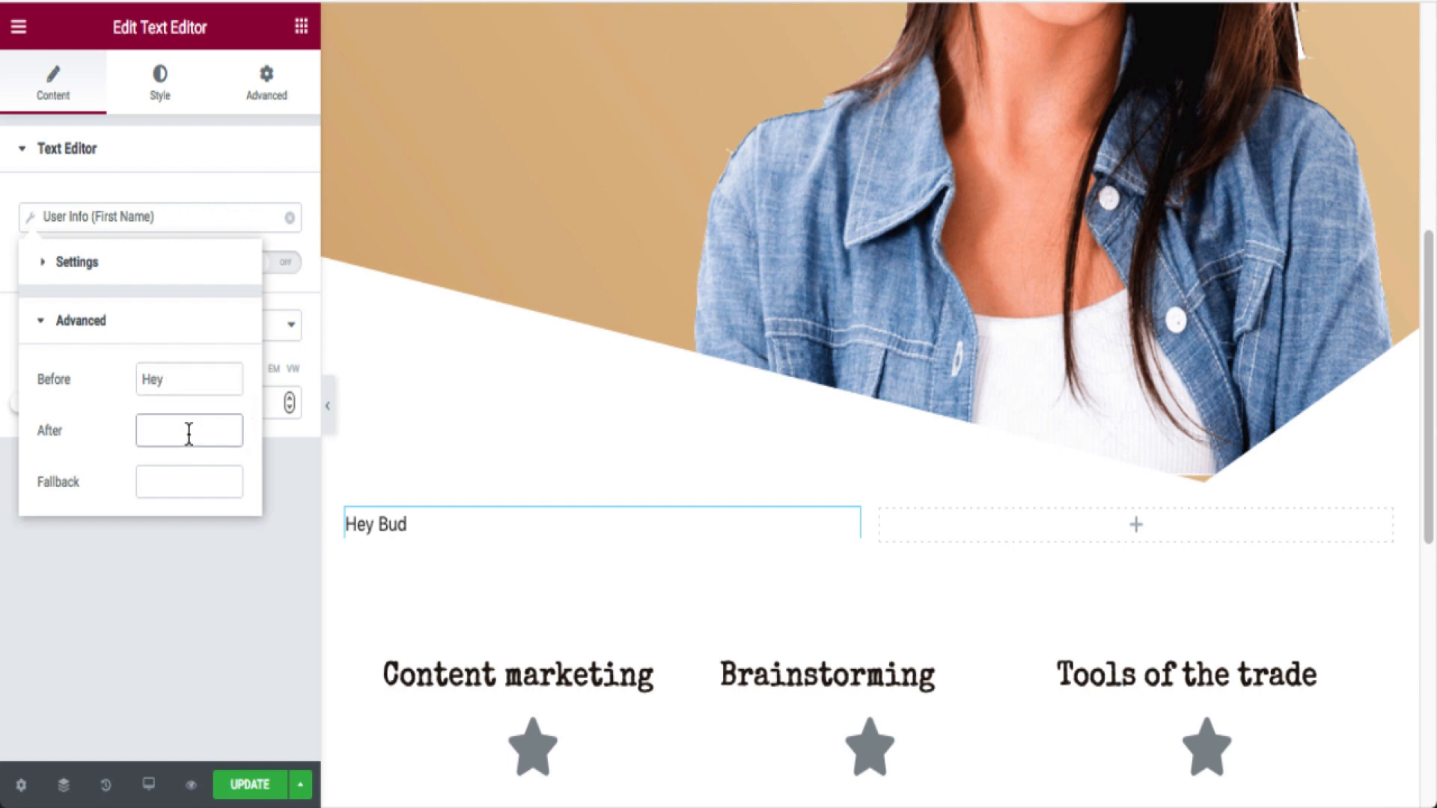
text(,)
text(good t)
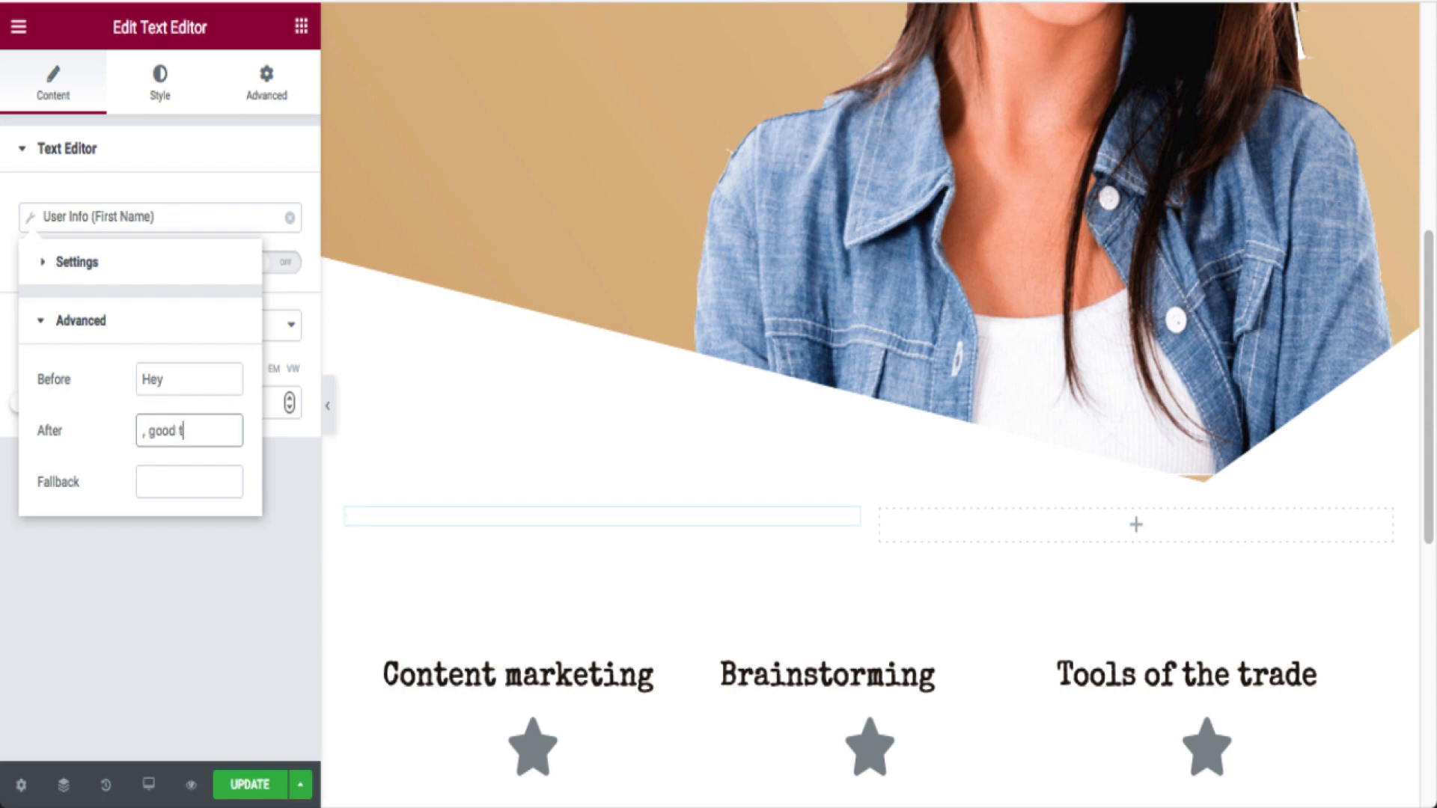
text(o see you.)
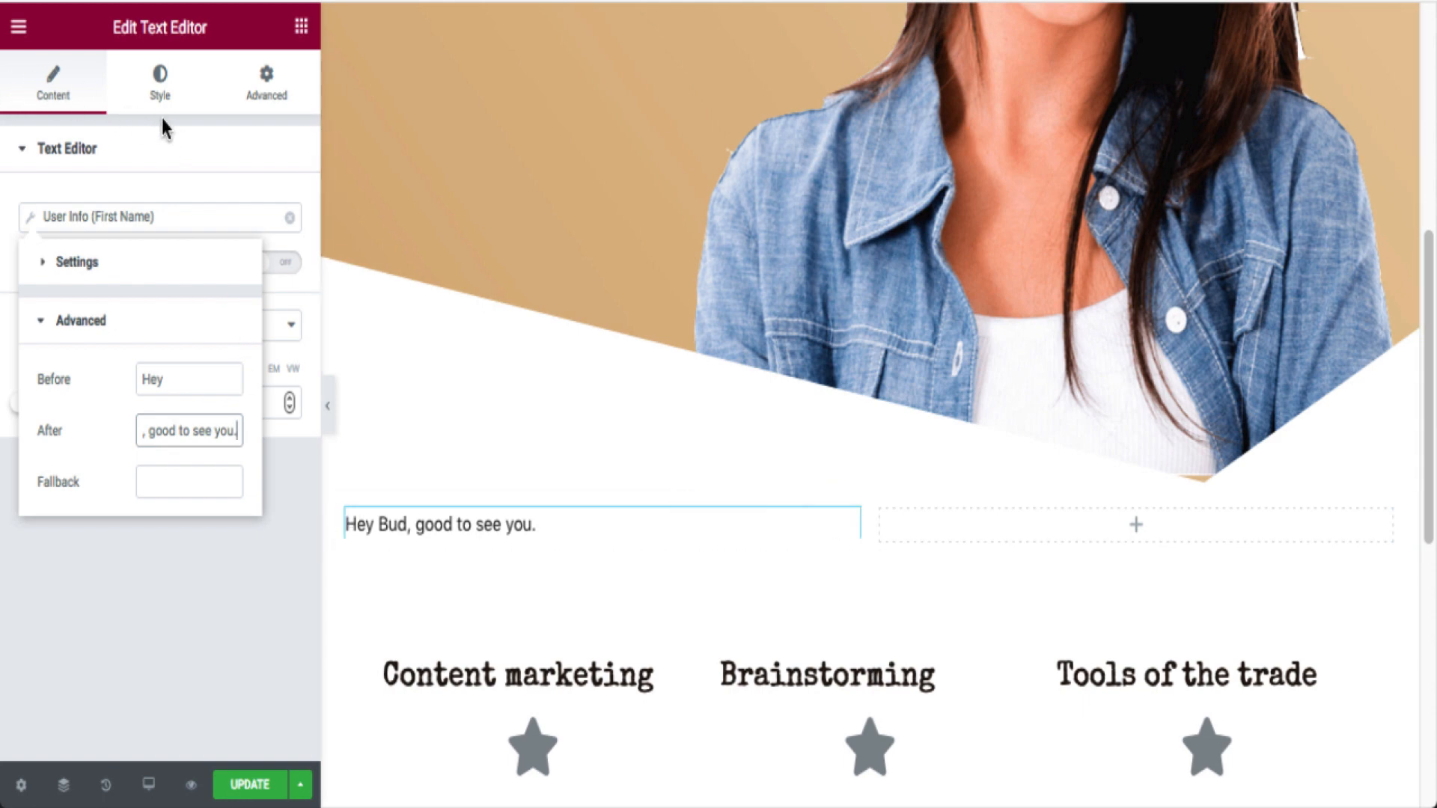
click(70, 97)
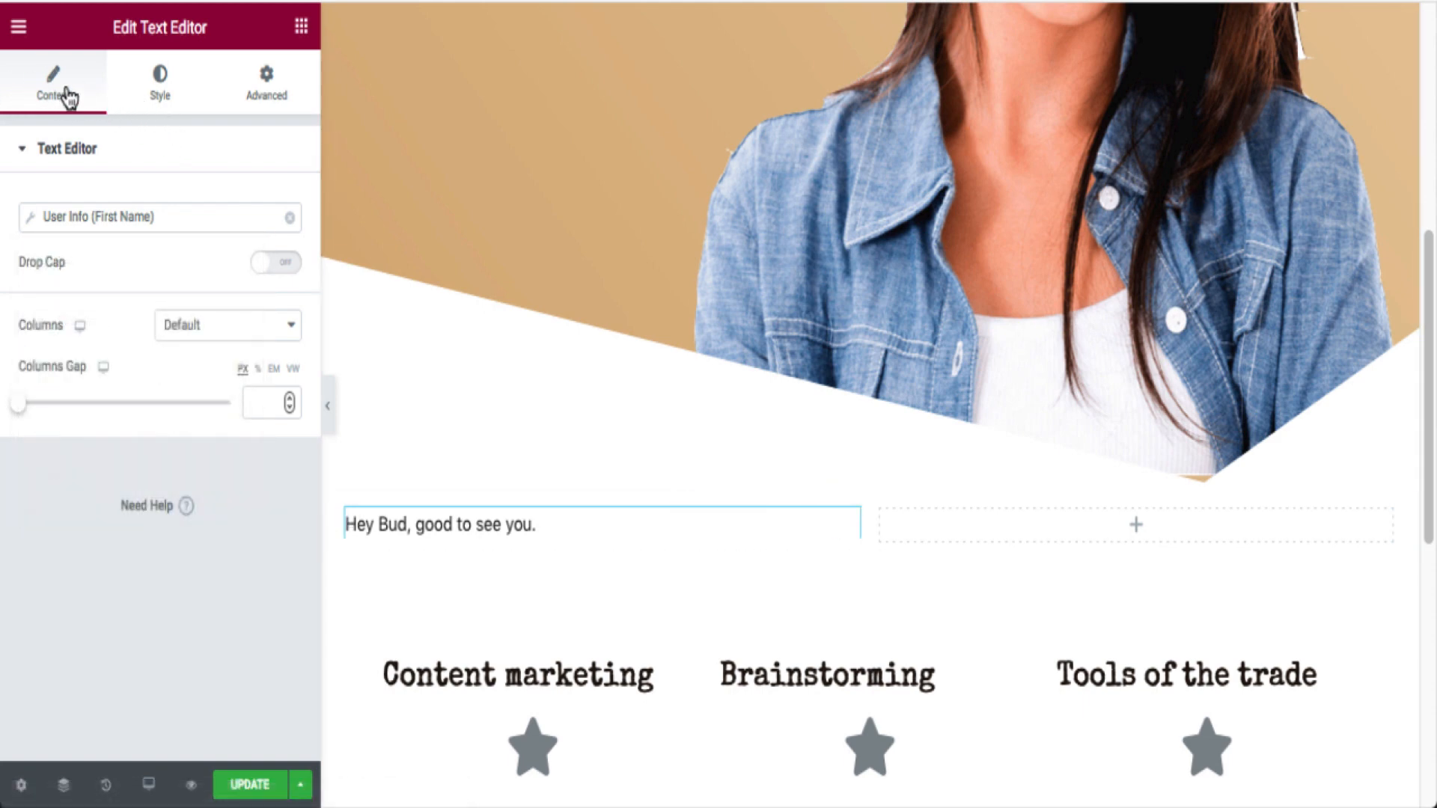
Center the greeting text and set its typography size to 29 px.
click(165, 95)
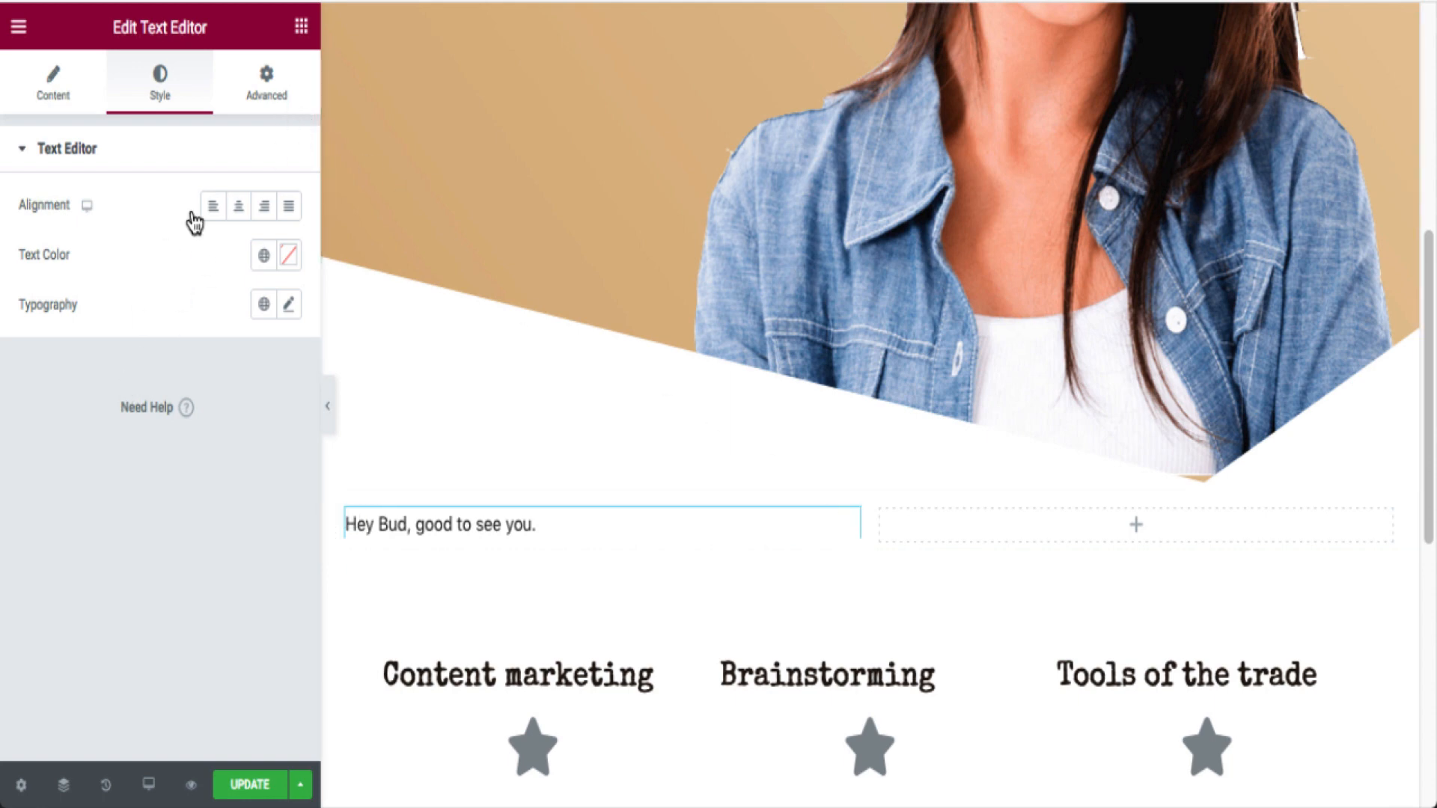
click(240, 206)
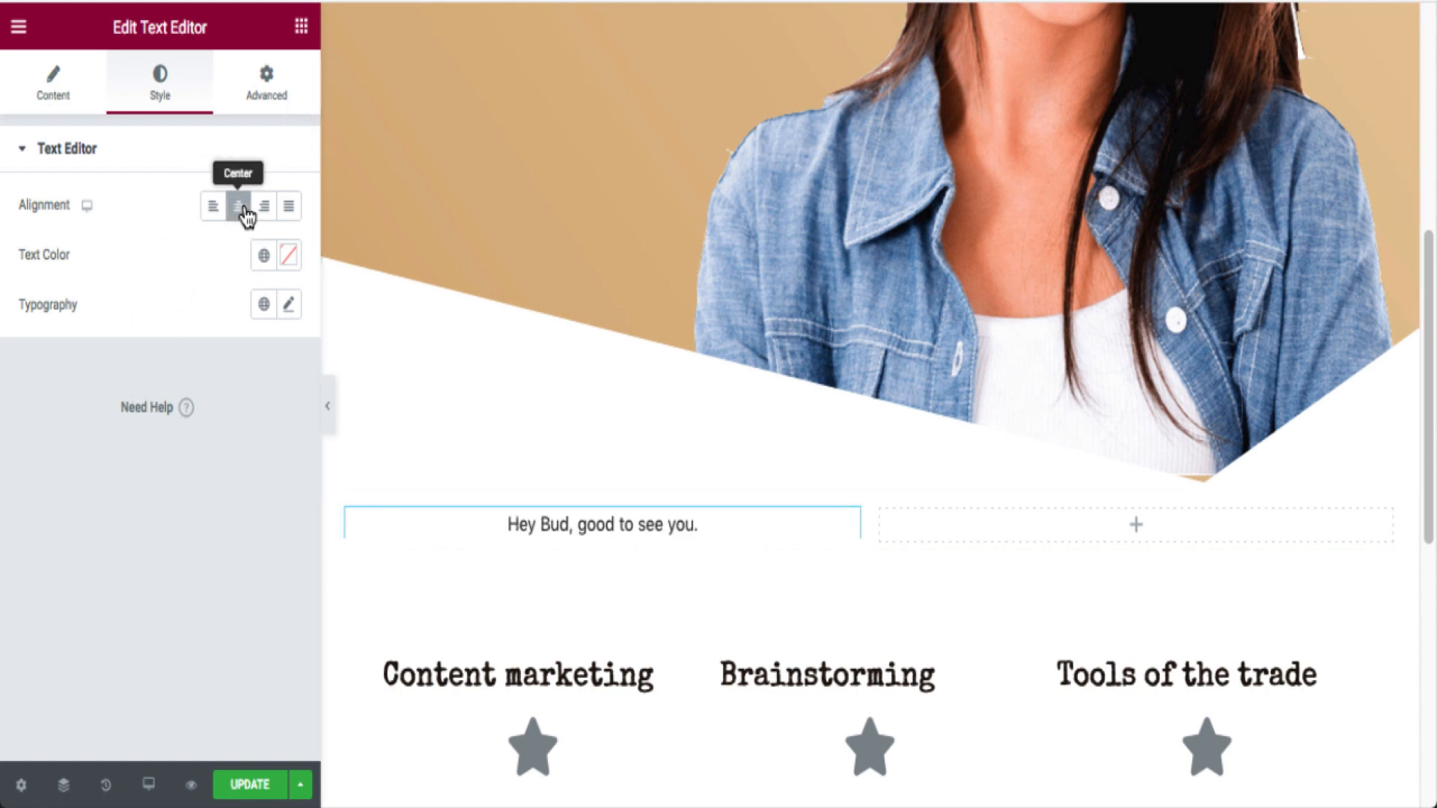
click(289, 307)
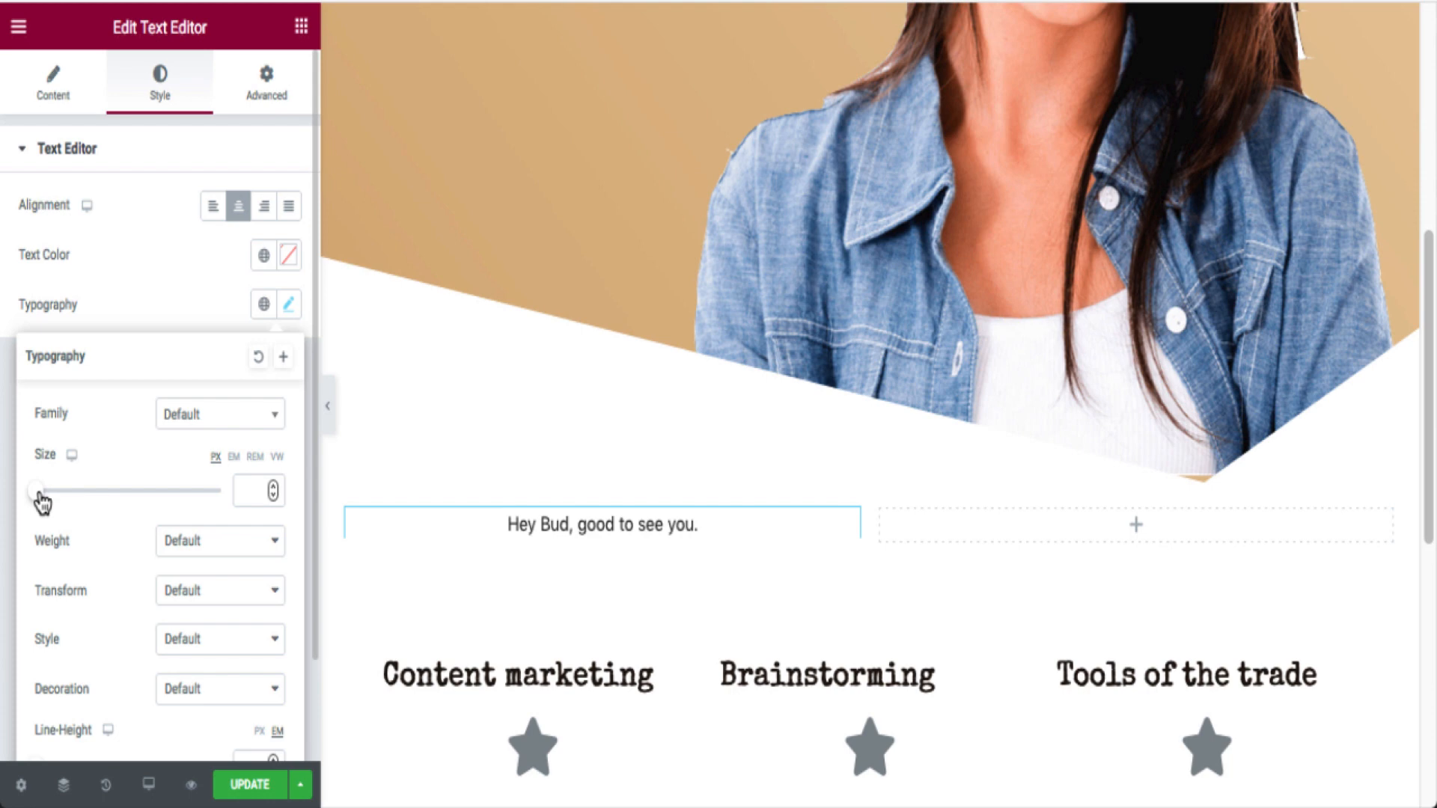
drag(41, 500, 68, 503)
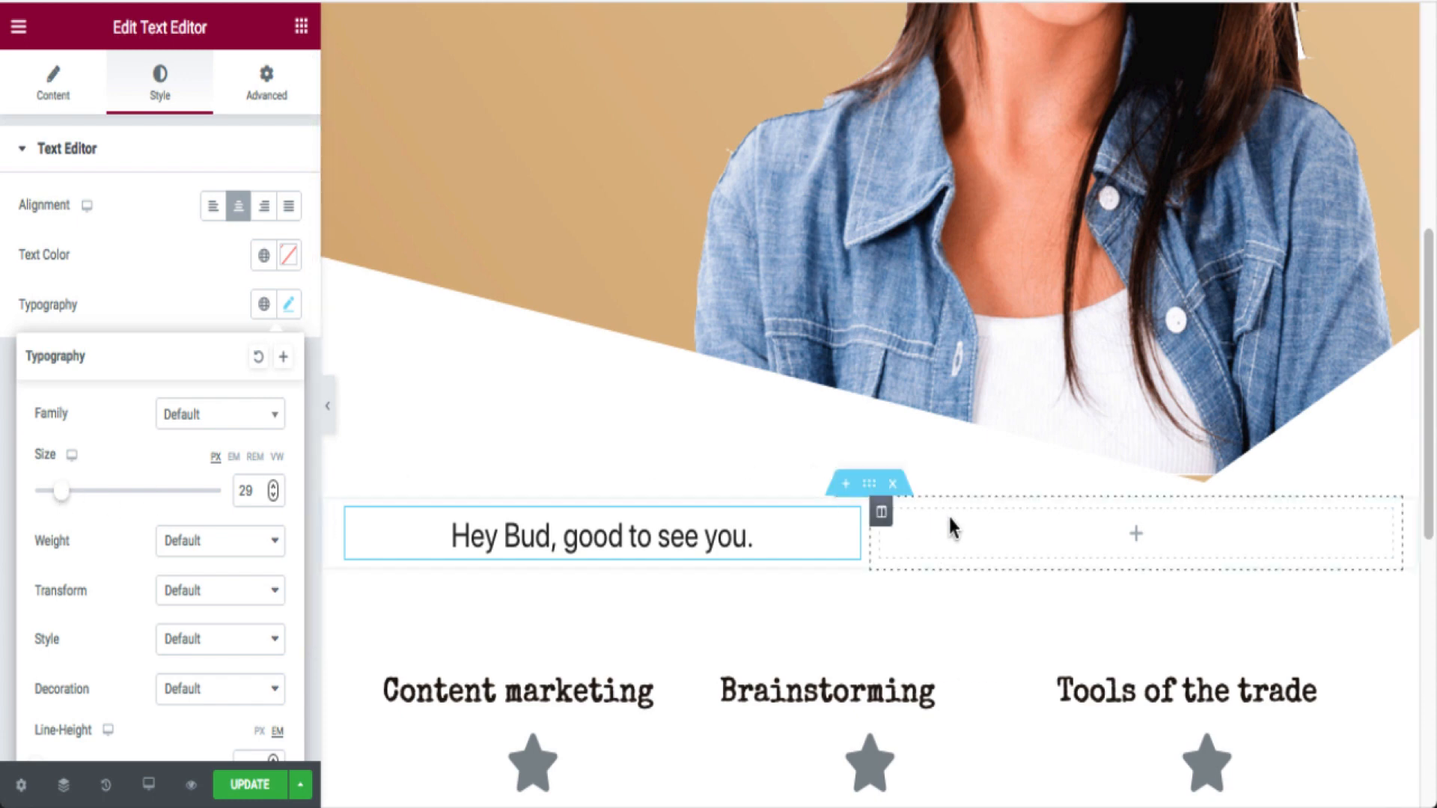
Add an Image widget to the new section's second column and use the User Profile Picture dynamic tag as its image.
click(1181, 540)
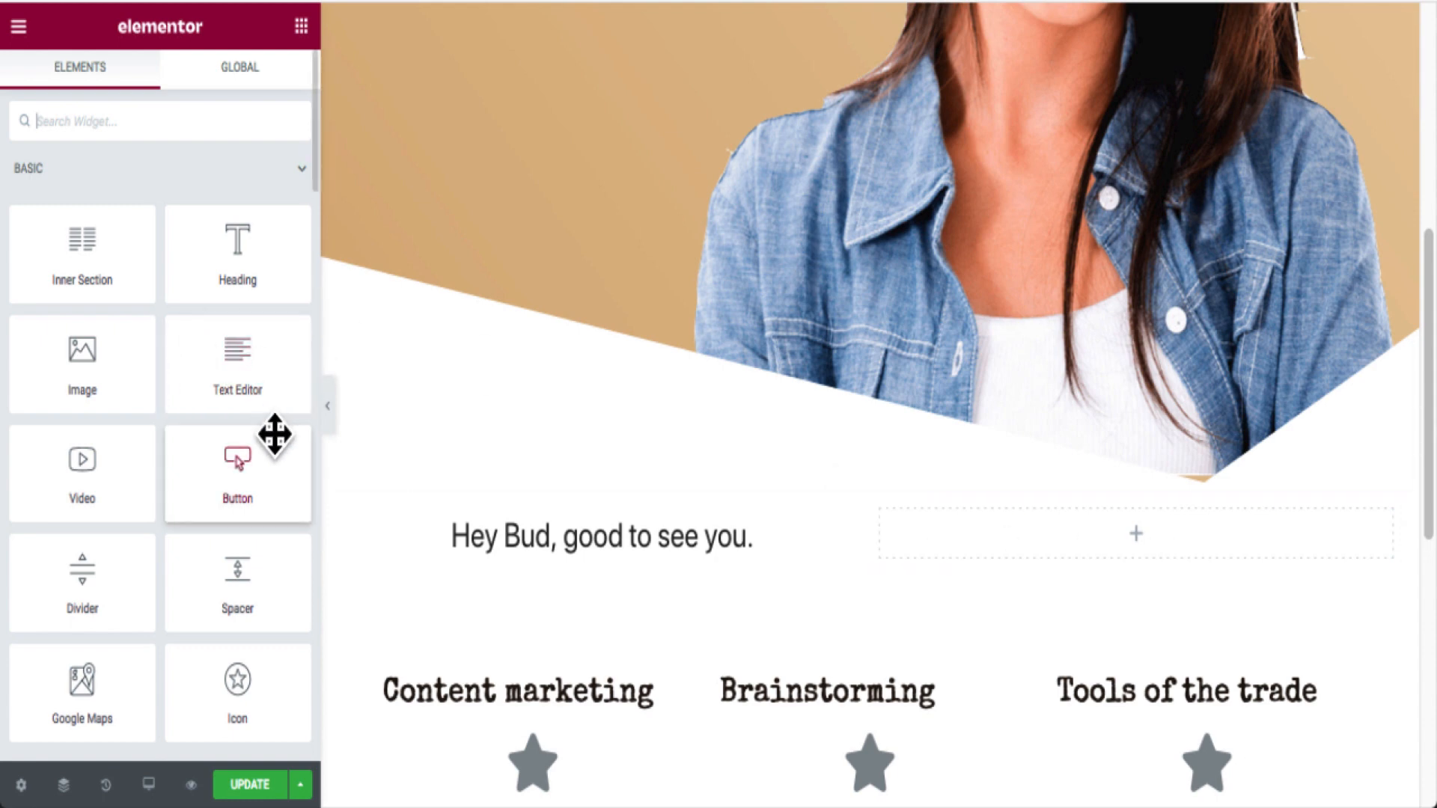
scroll(275, 434, down, 3)
scroll(275, 434, down, 1)
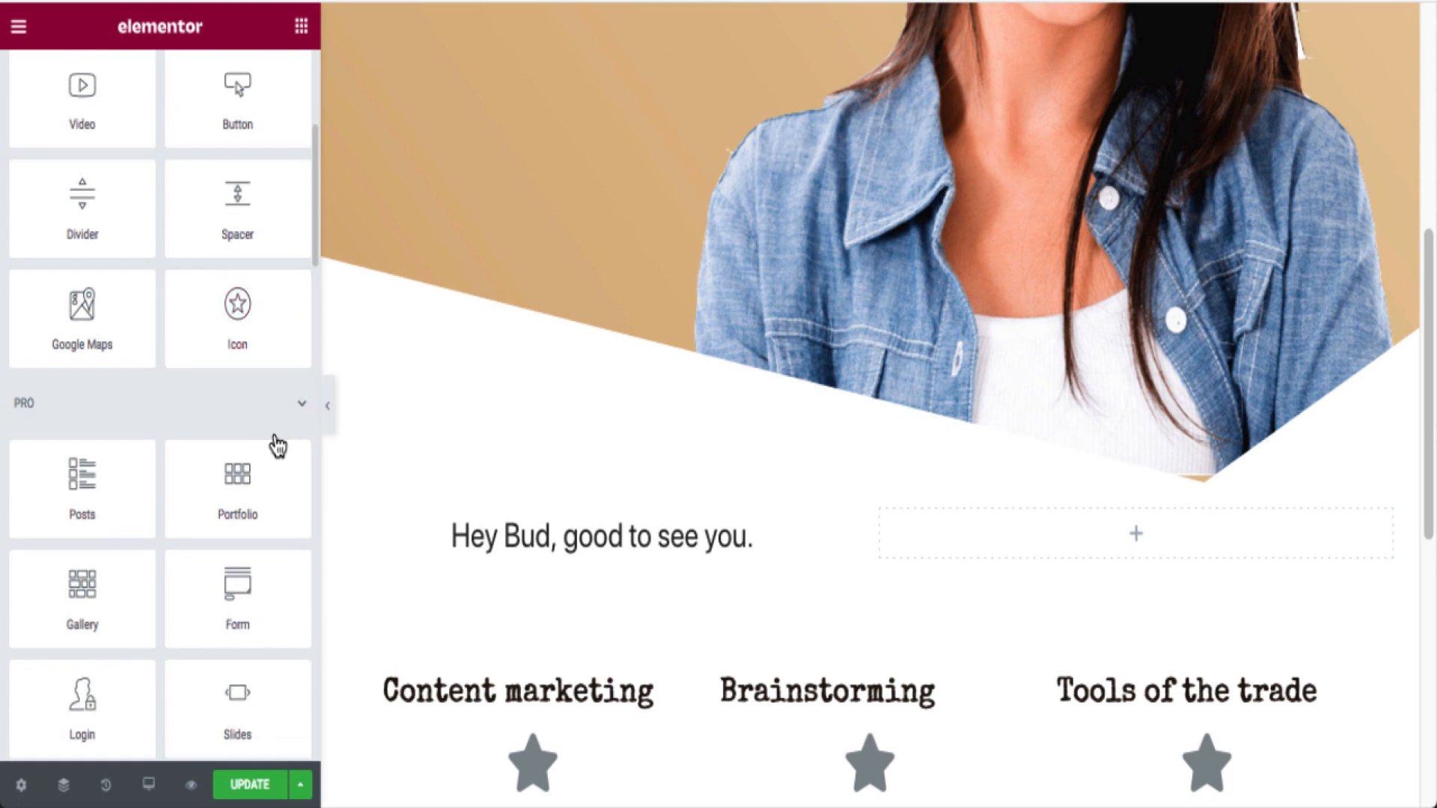
scroll(275, 434, up, 5)
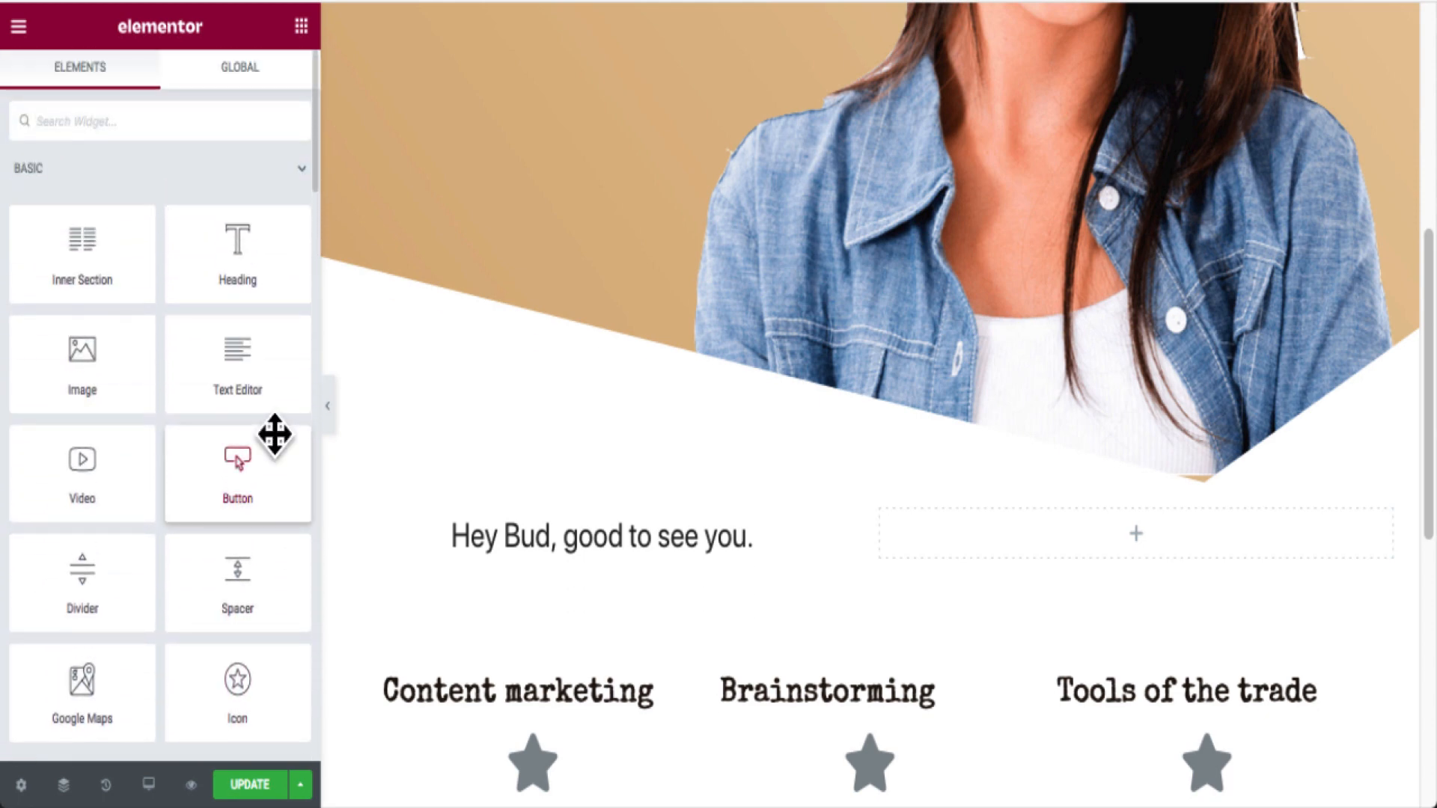
drag(93, 369, 1085, 537)
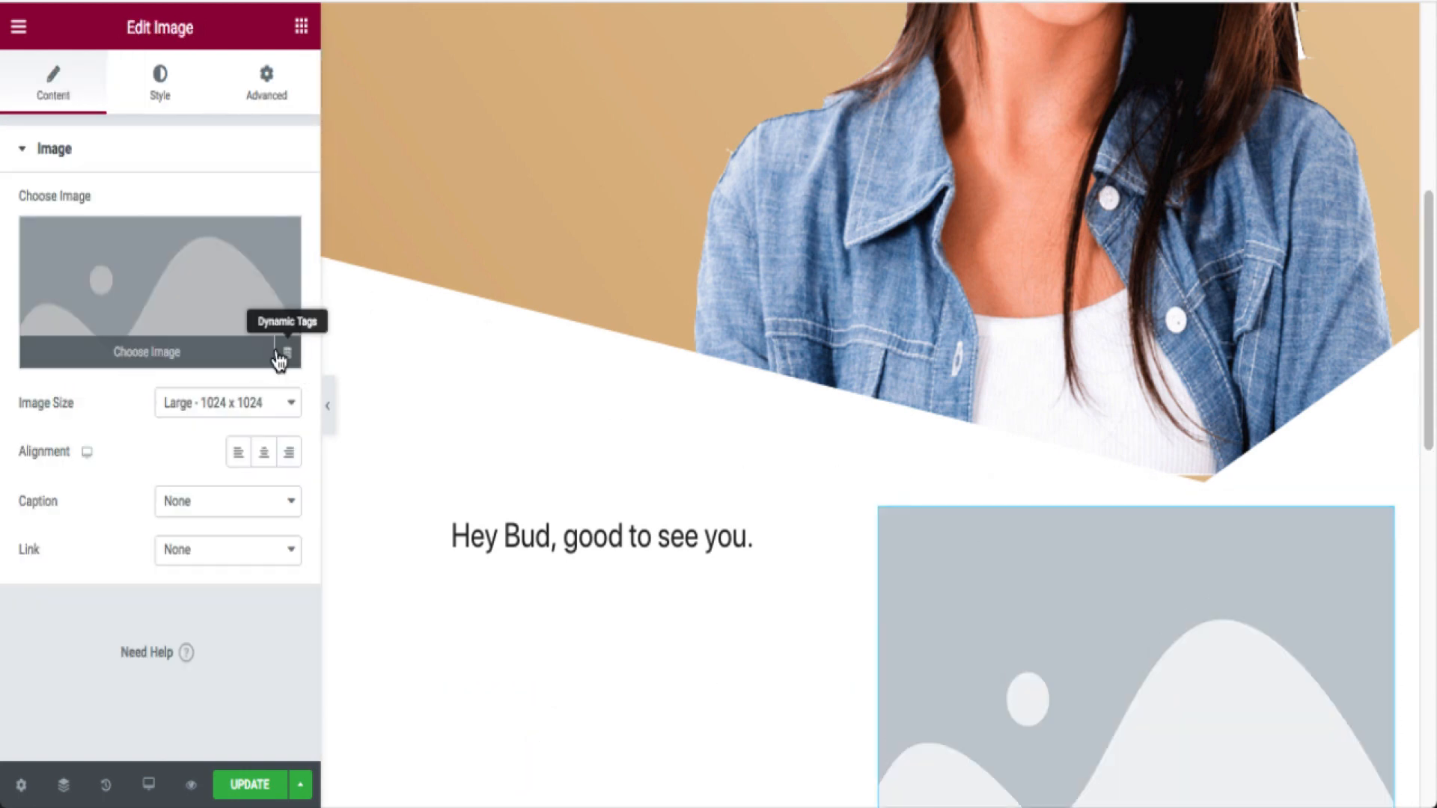
click(288, 358)
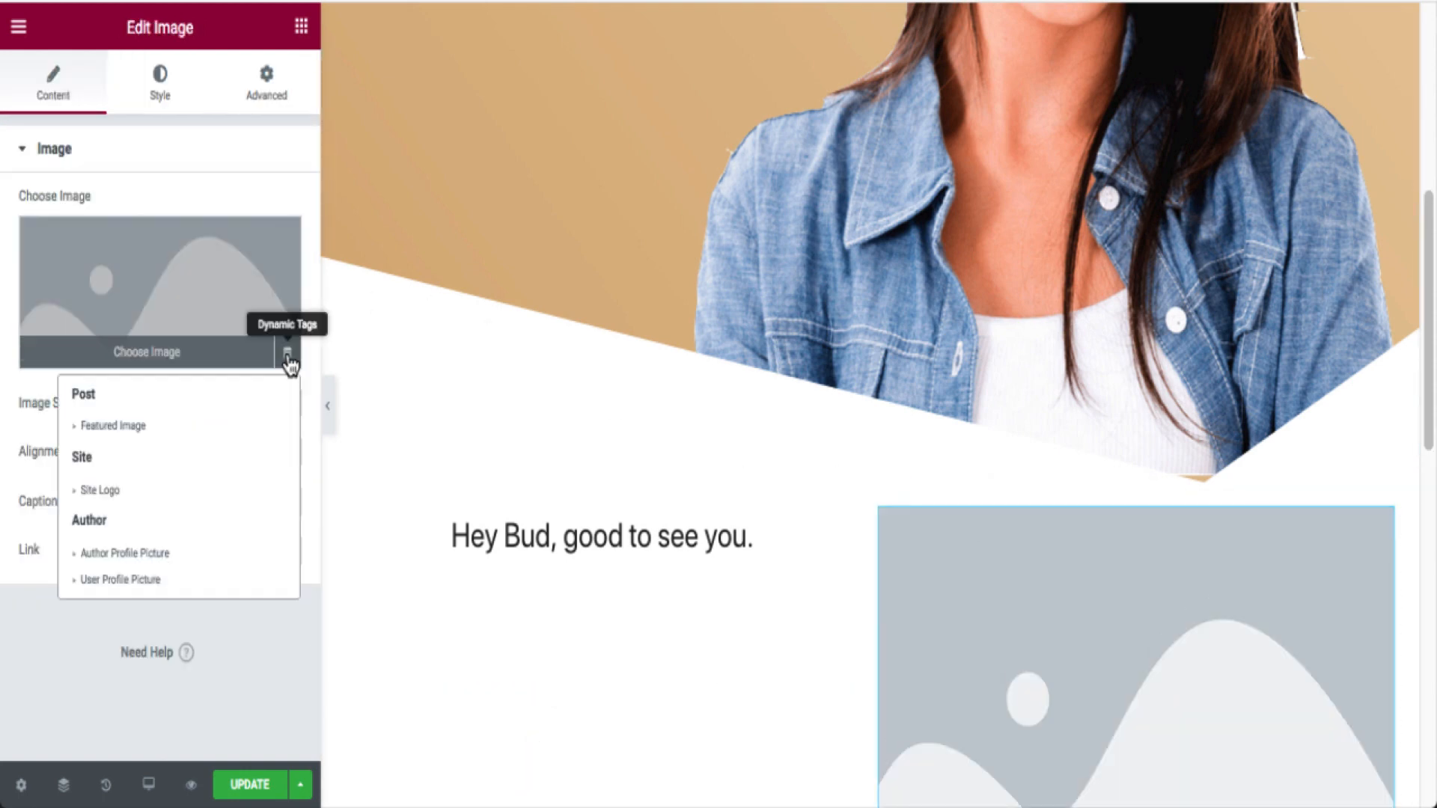
click(201, 589)
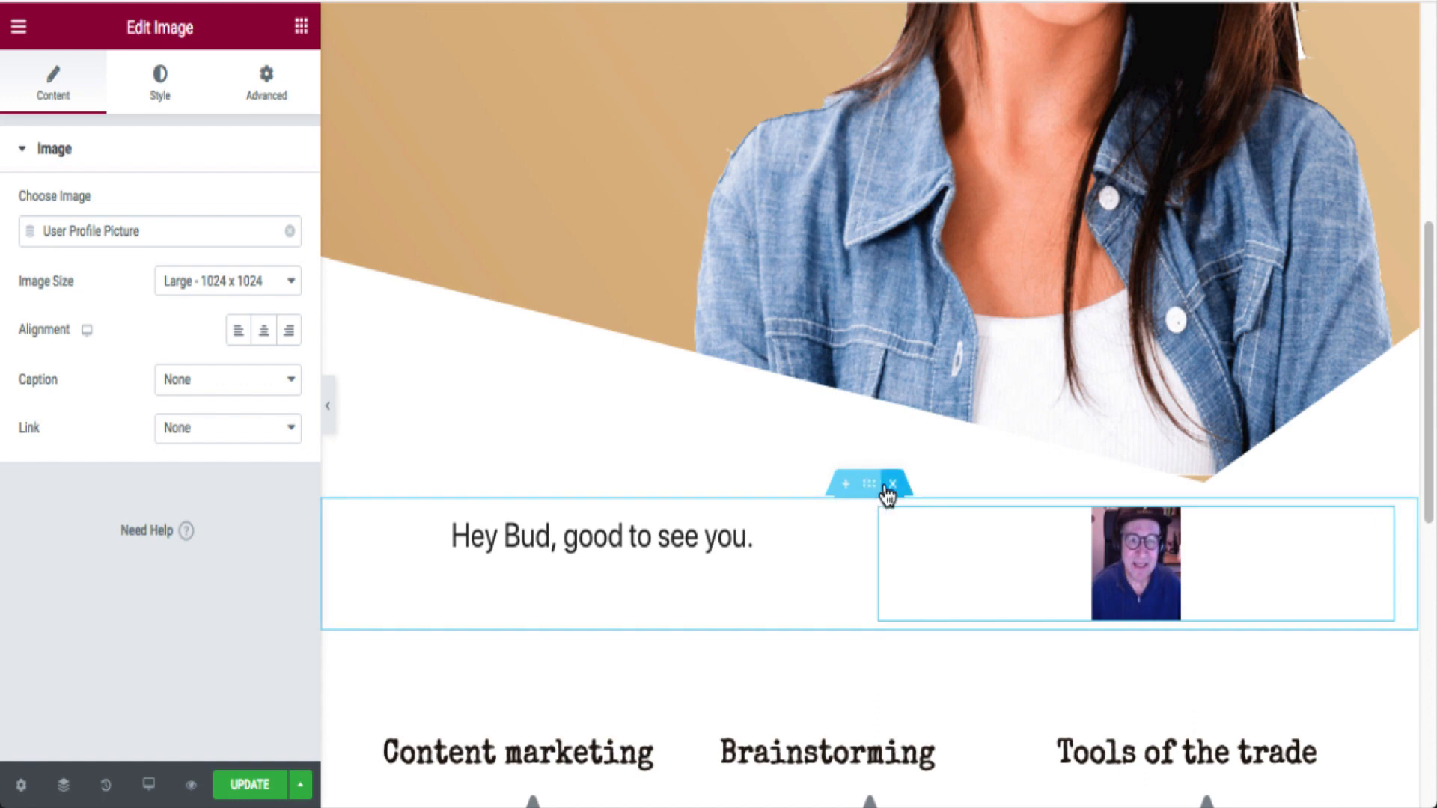
Save the greeting section to the library as a template named "User info" and close the library.
right_click(869, 494)
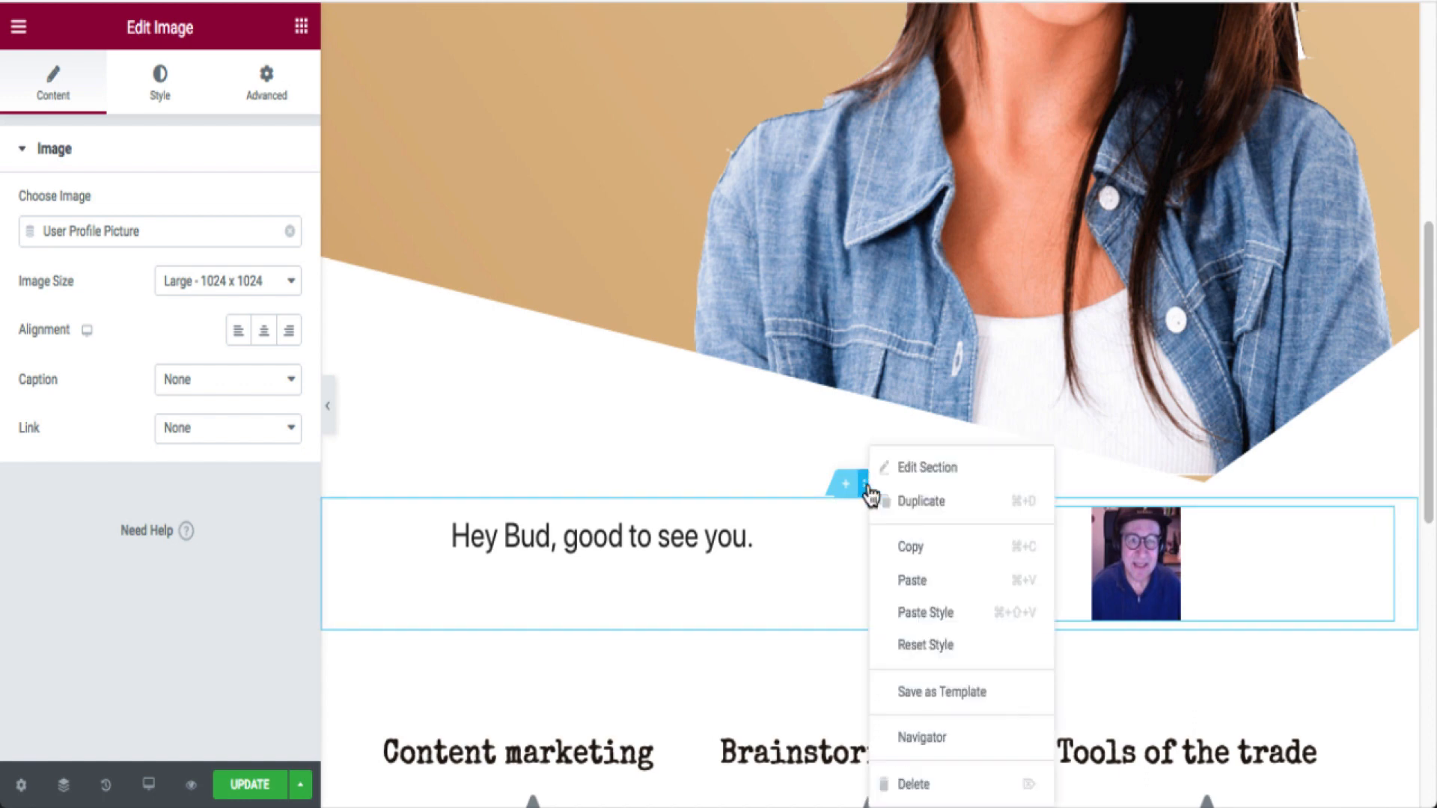
click(1019, 697)
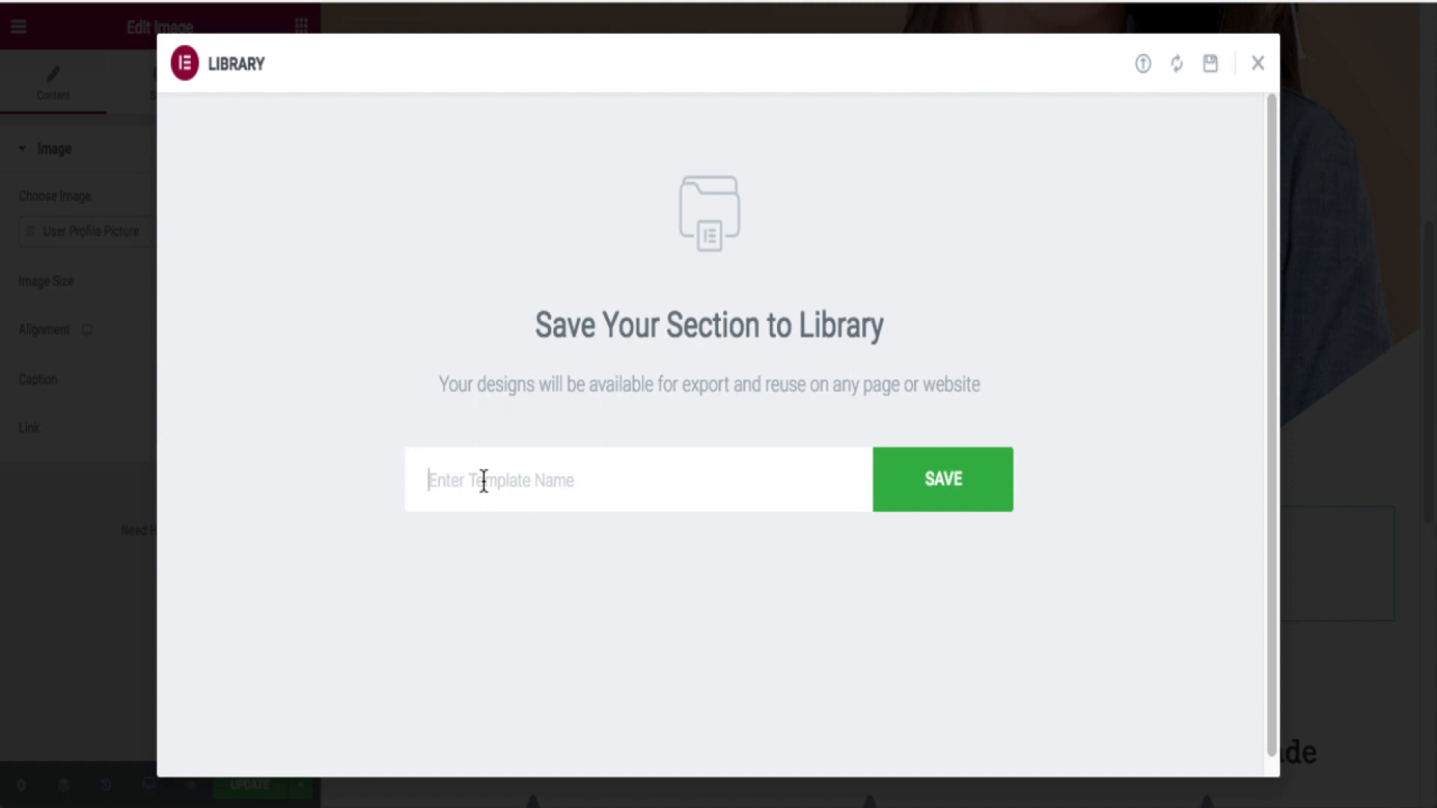
text(user)
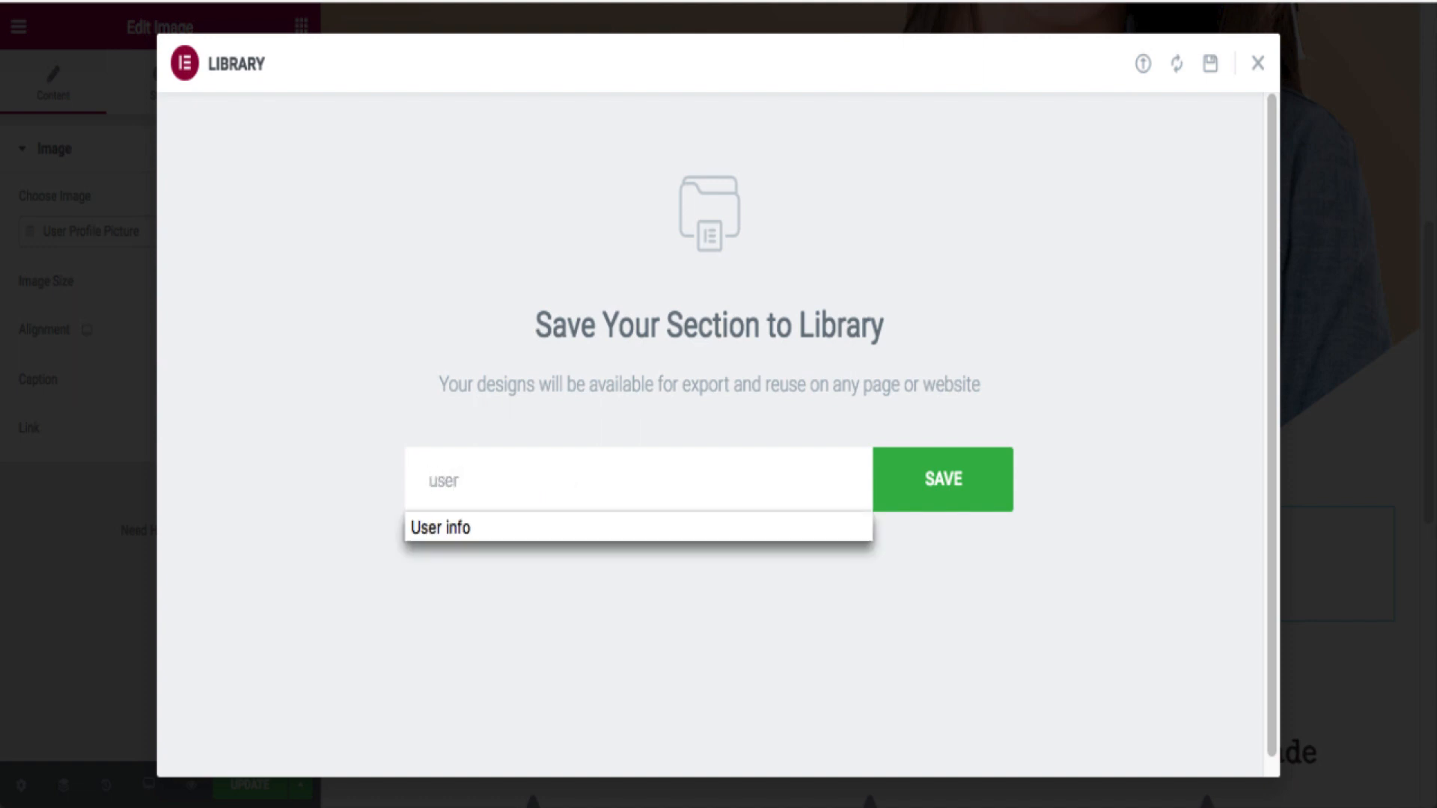
click(570, 533)
click(963, 503)
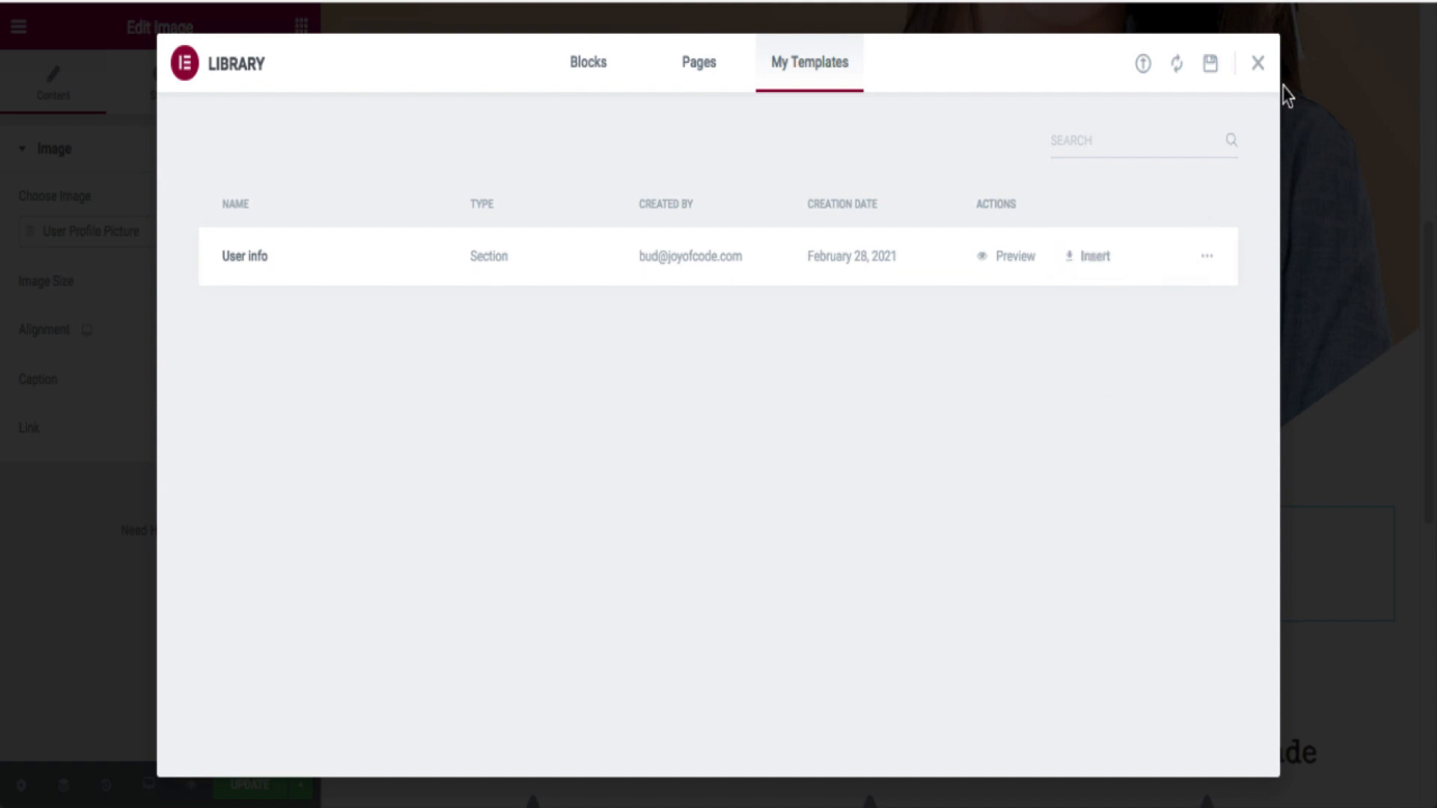
click(1257, 63)
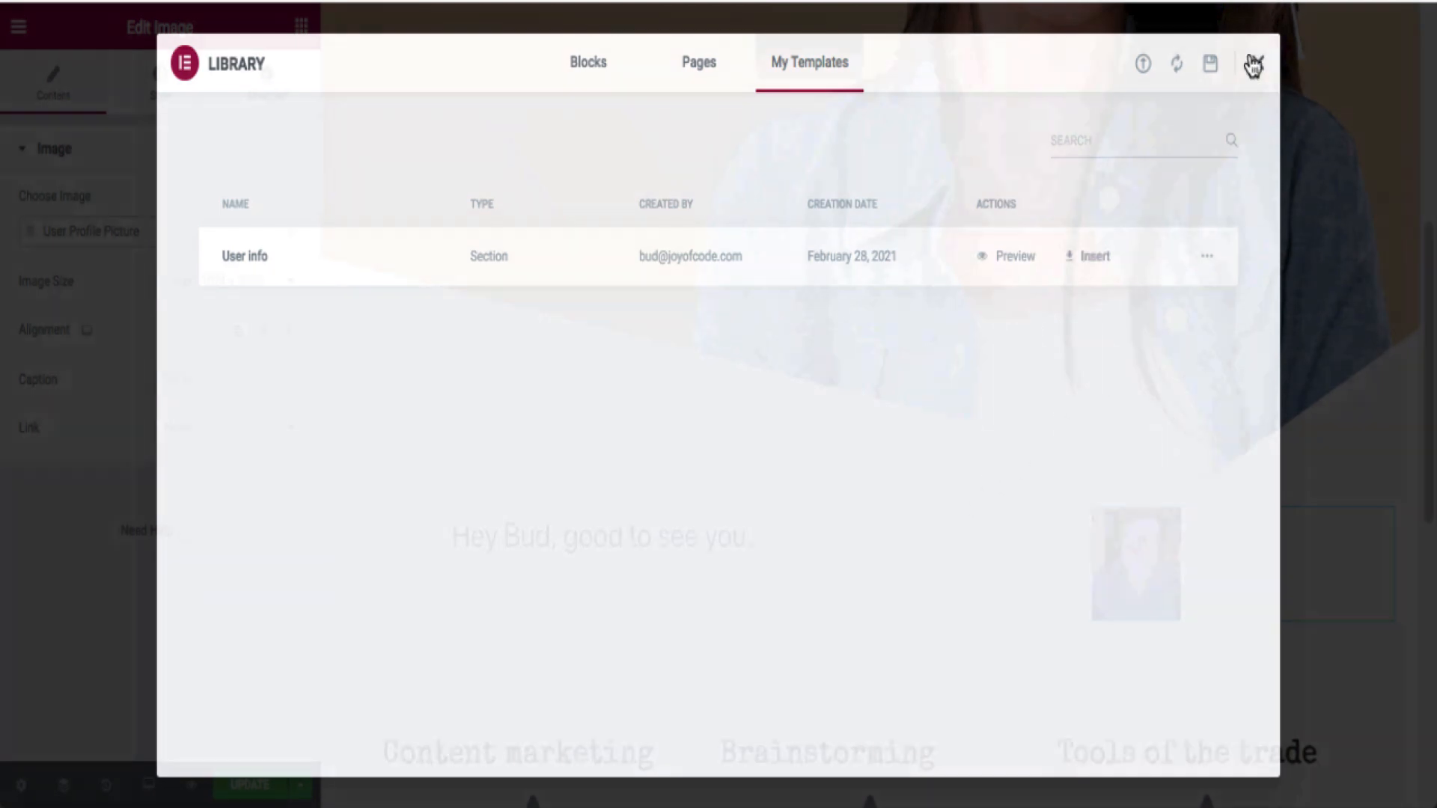
Look over the greeting and services sections and update the Home page with the changes.
scroll(1219, 450, down, 4)
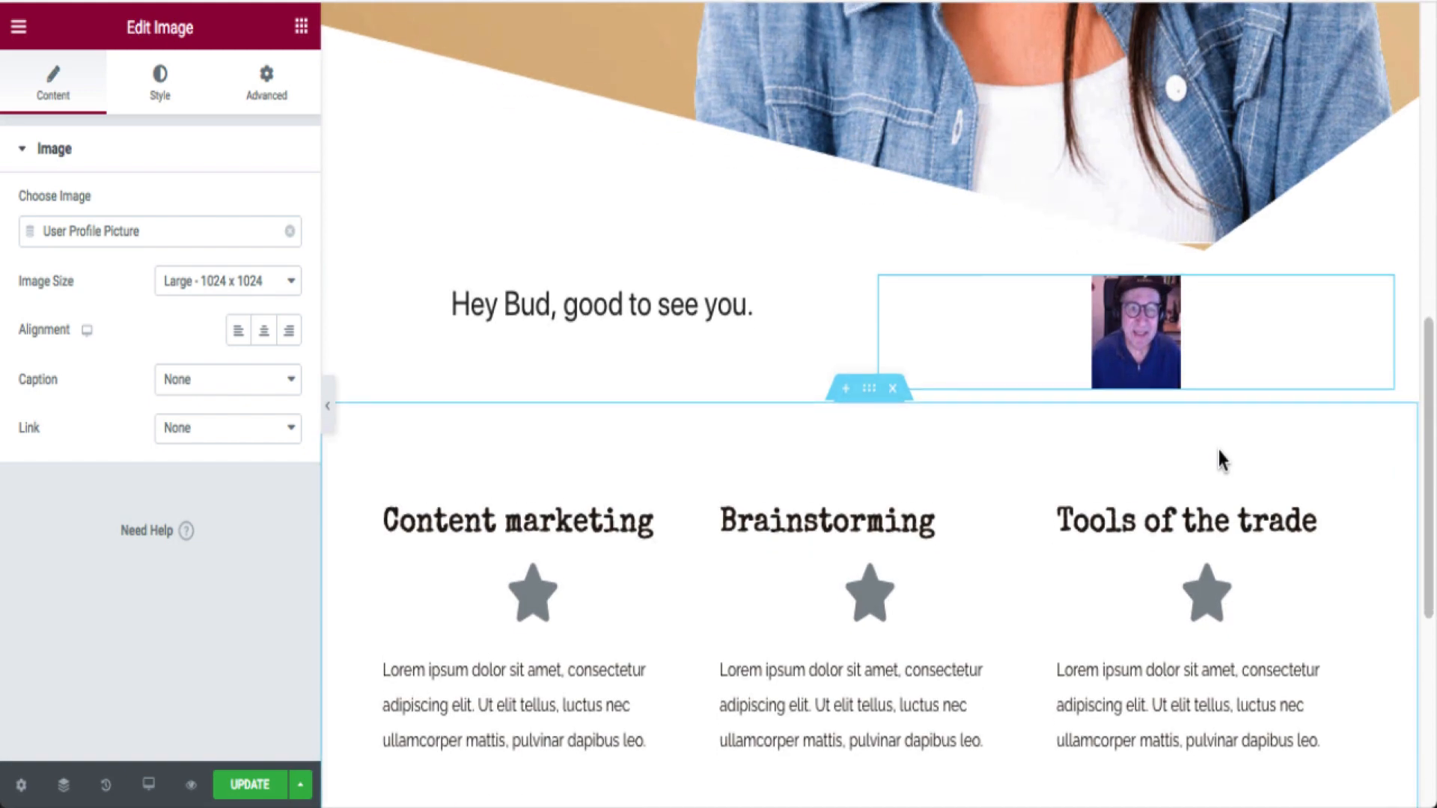
scroll(1113, 506, down, 3)
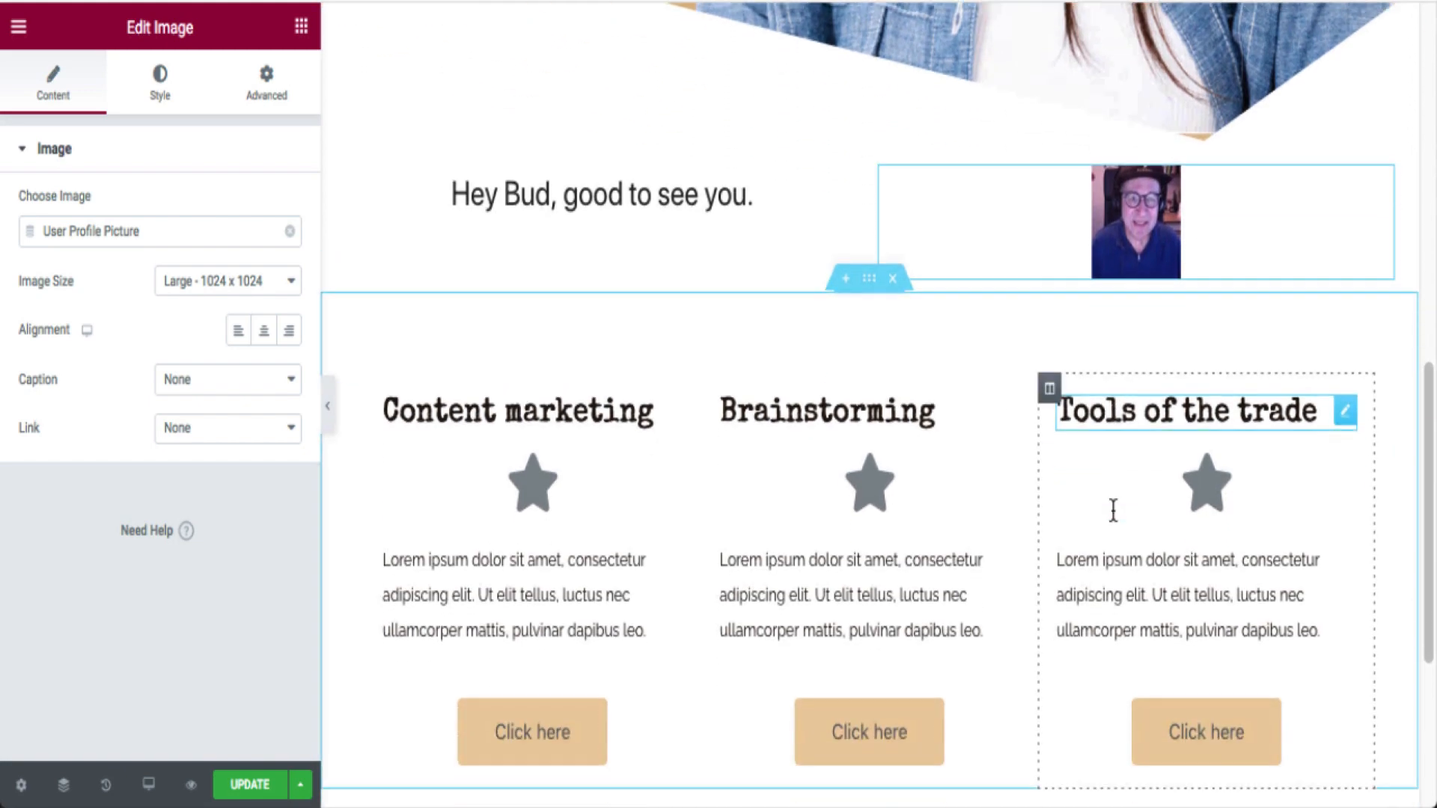
scroll(1113, 507, up, 5)
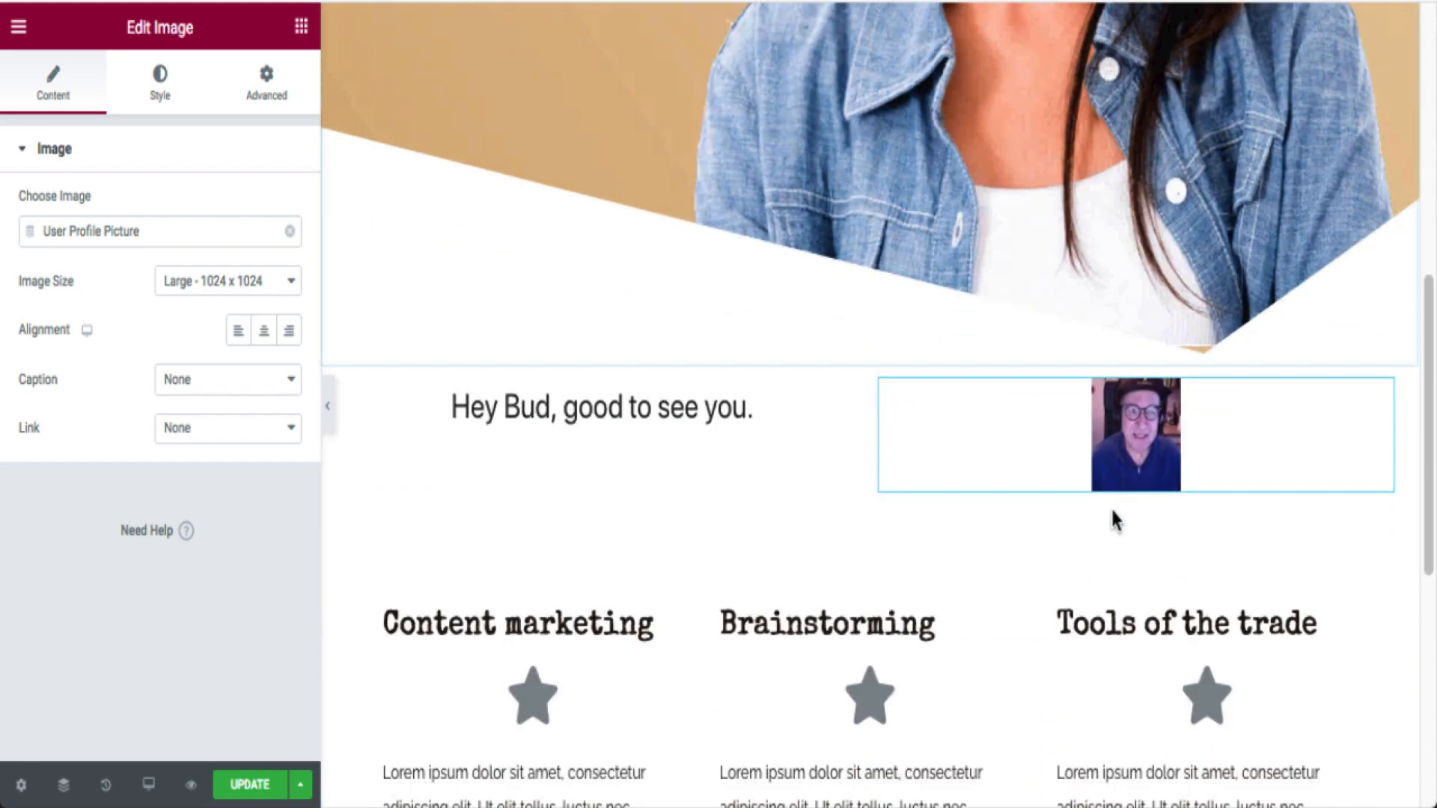
click(245, 781)
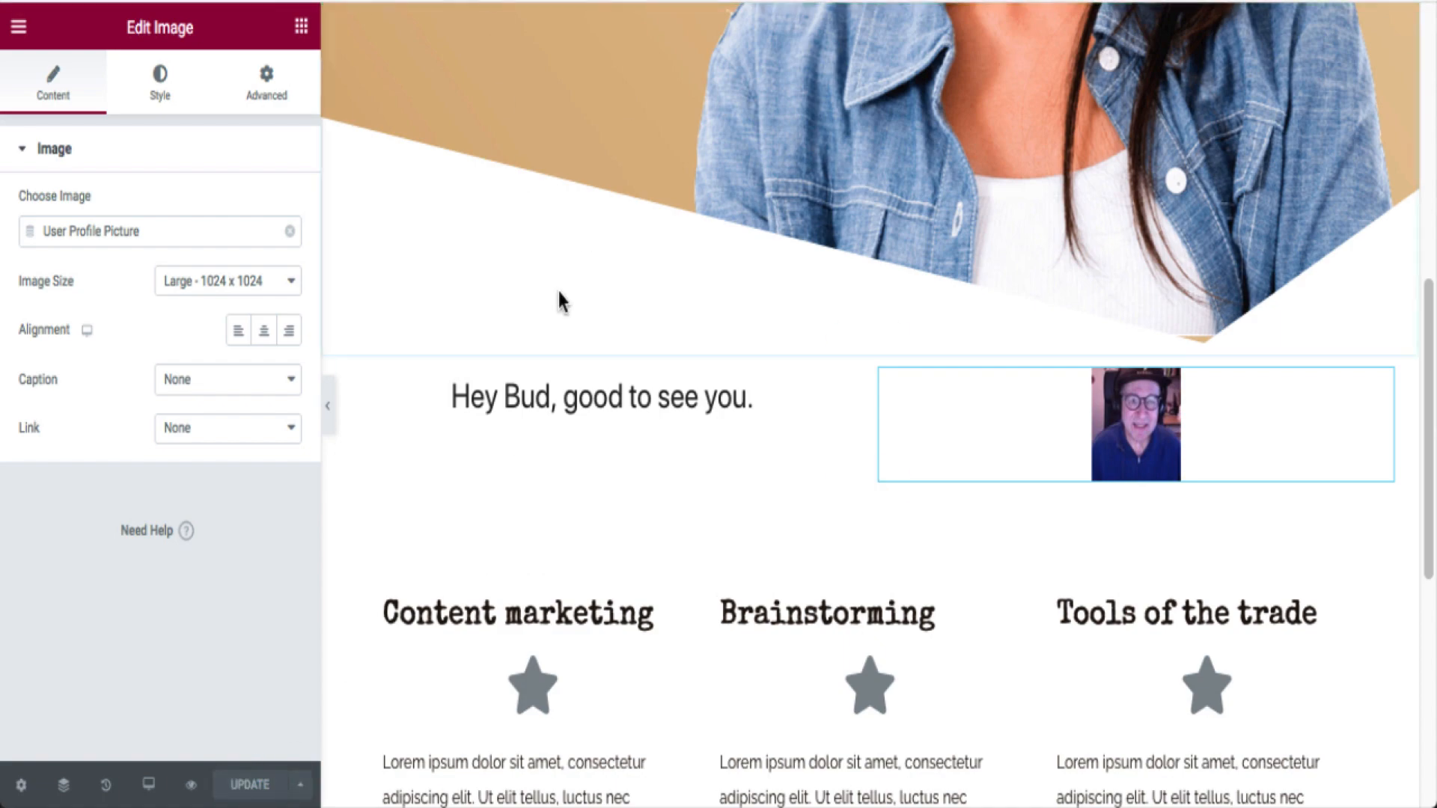
Reload the live Home page and review the greeting section with the profile picture.
scroll(631, 306, up, 3)
scroll(630, 307, up, 6)
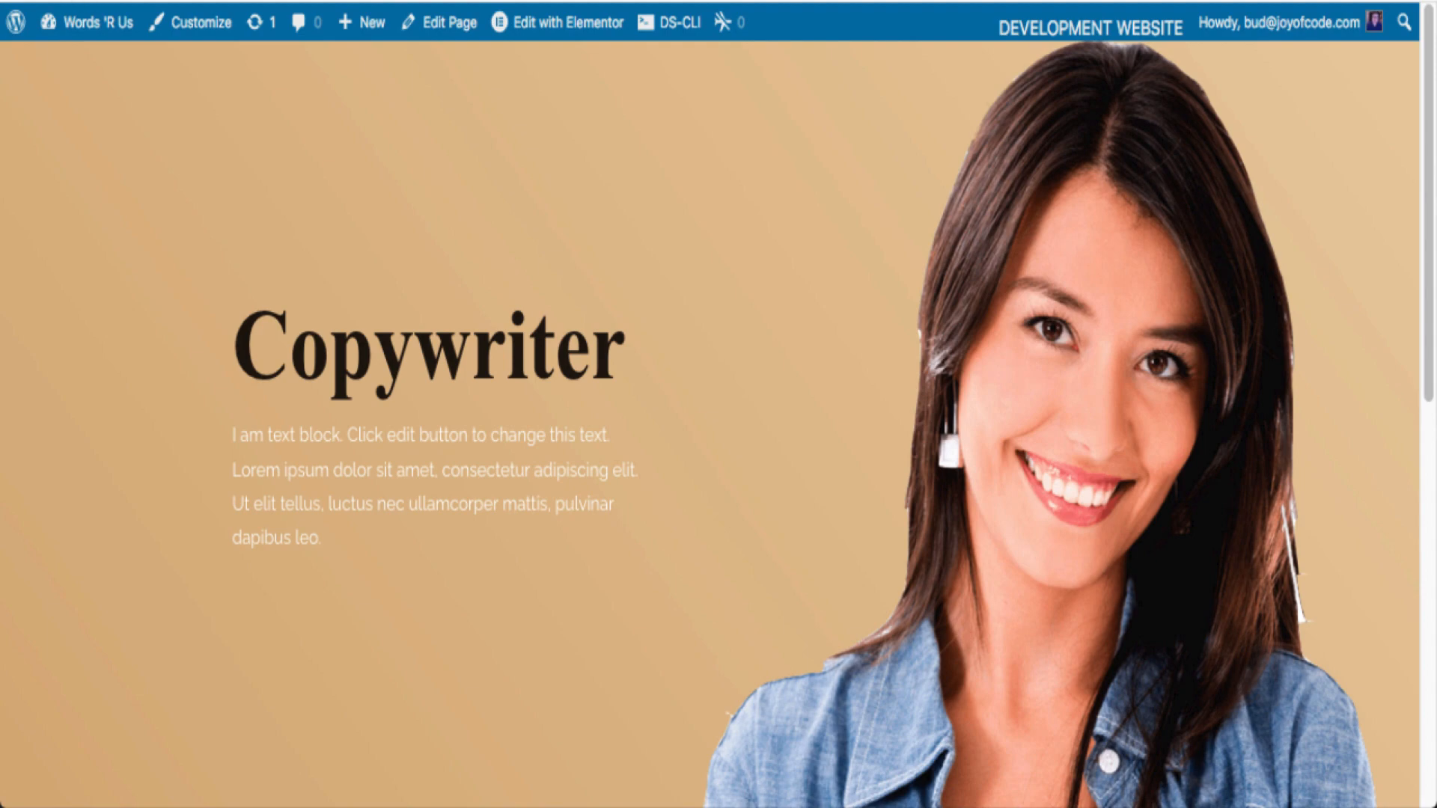
key(super+r)
scroll(771, 429, down, 10)
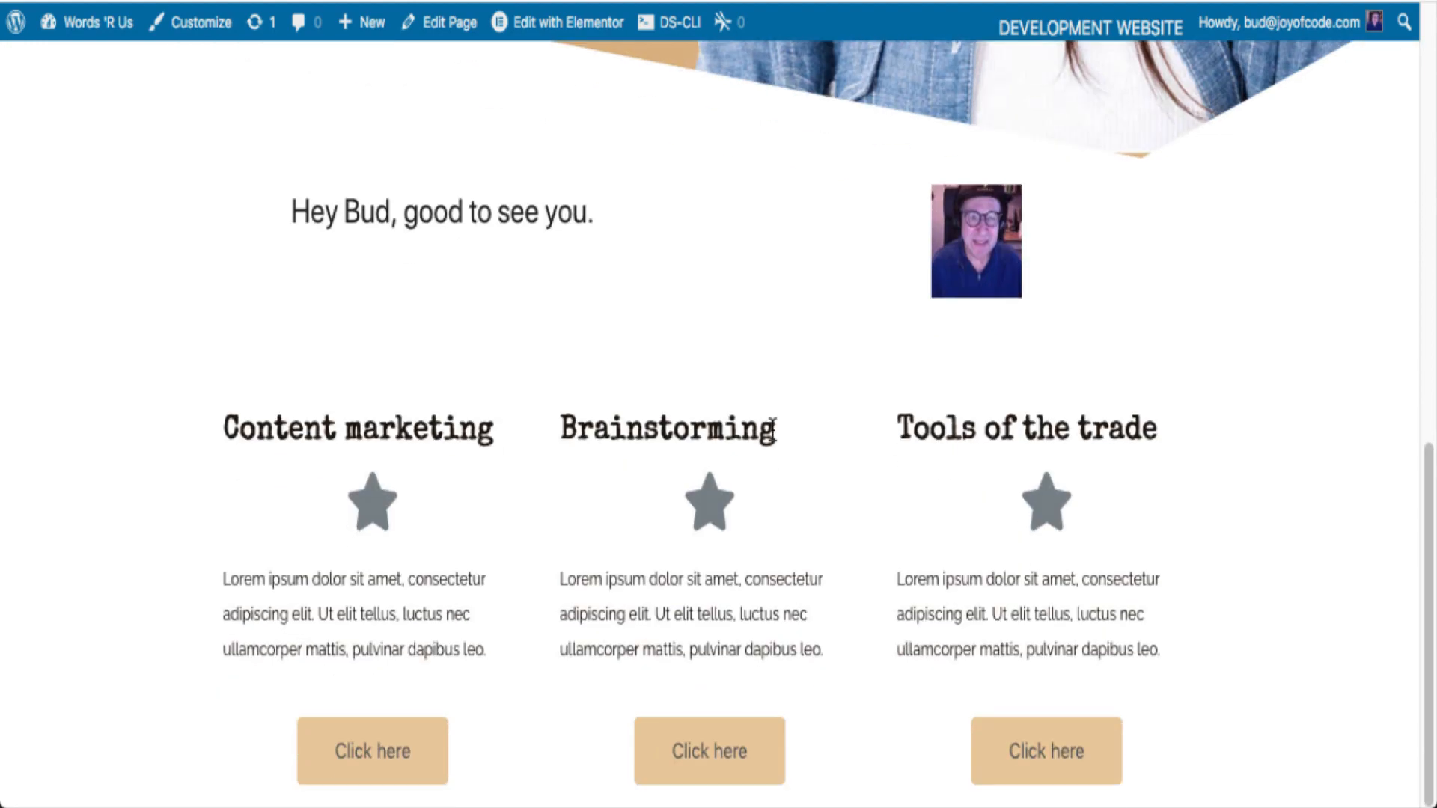
scroll(773, 429, up, 10)
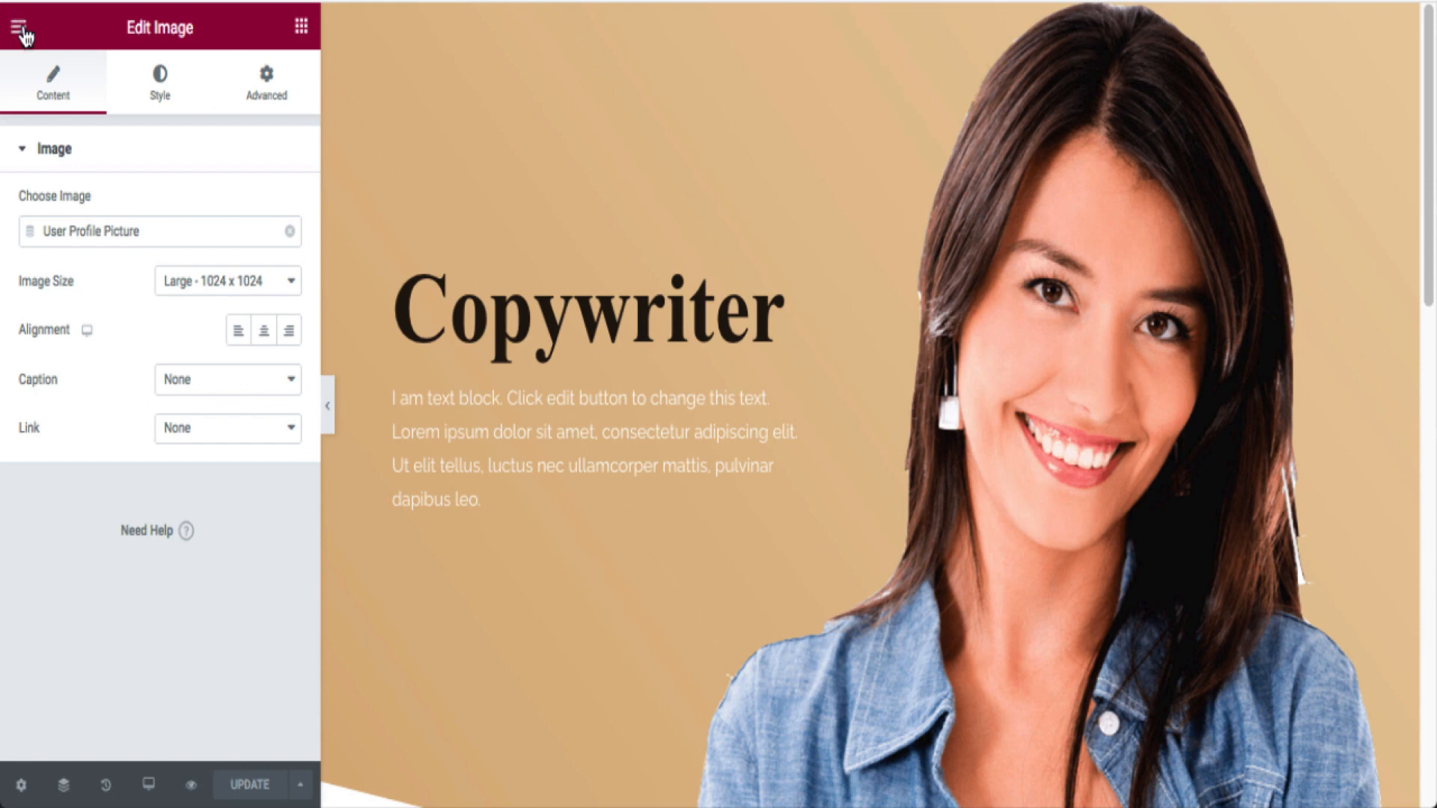
Exit the Elementor editor to the dashboard and return to the list of all WordPress pages.
click(22, 34)
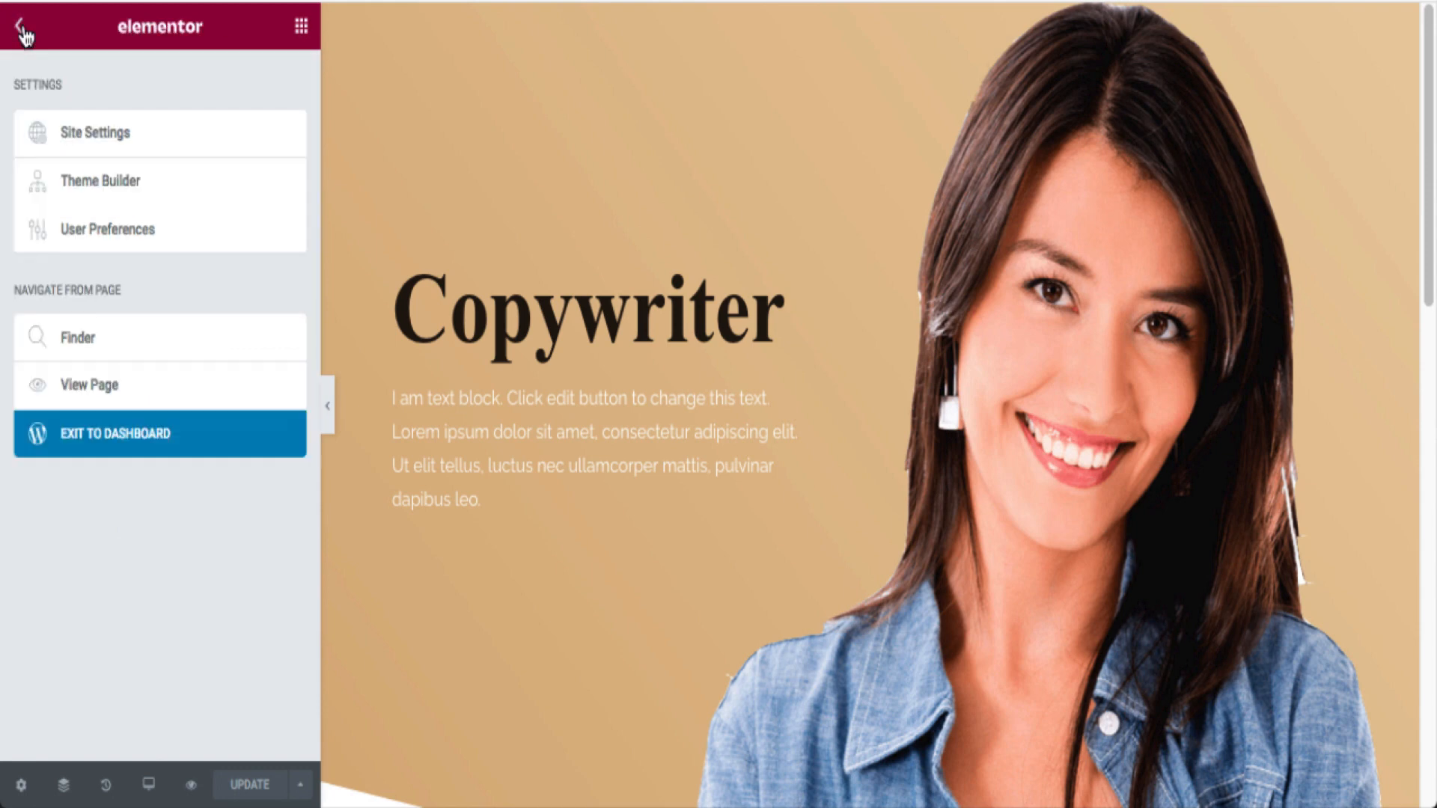
click(163, 434)
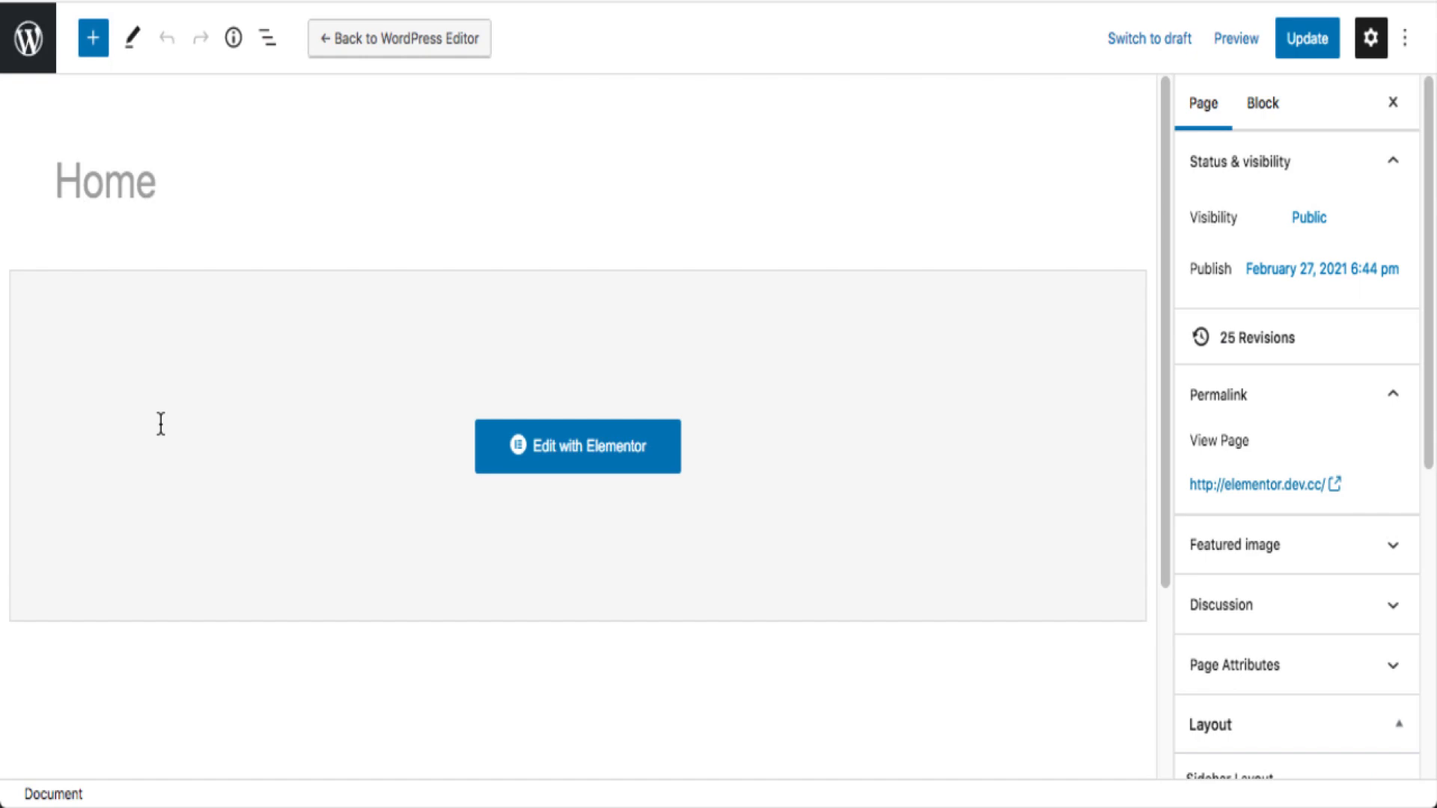
click(30, 45)
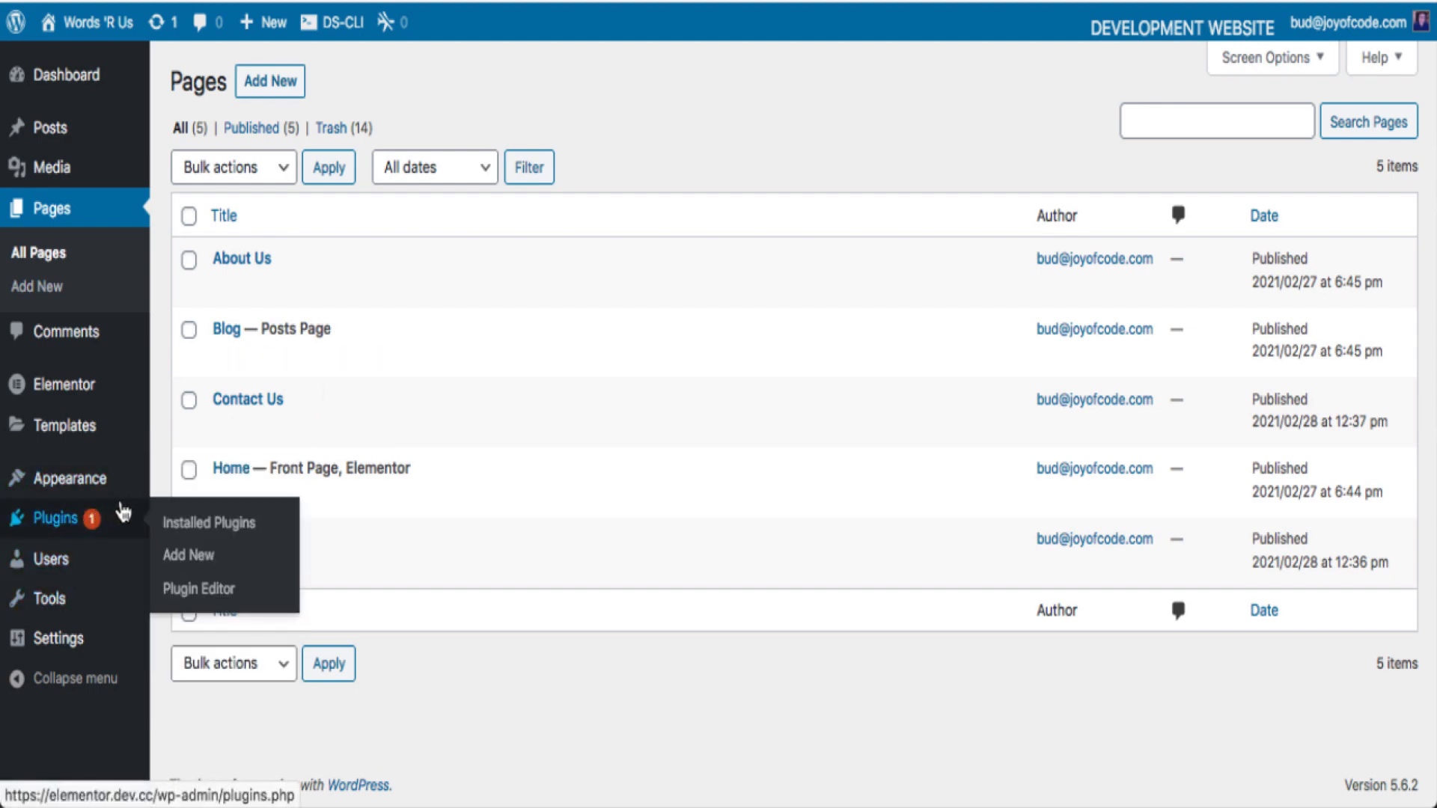
Start a new template in the Theme Builder and set its type to Header.
mouse_move(94, 445)
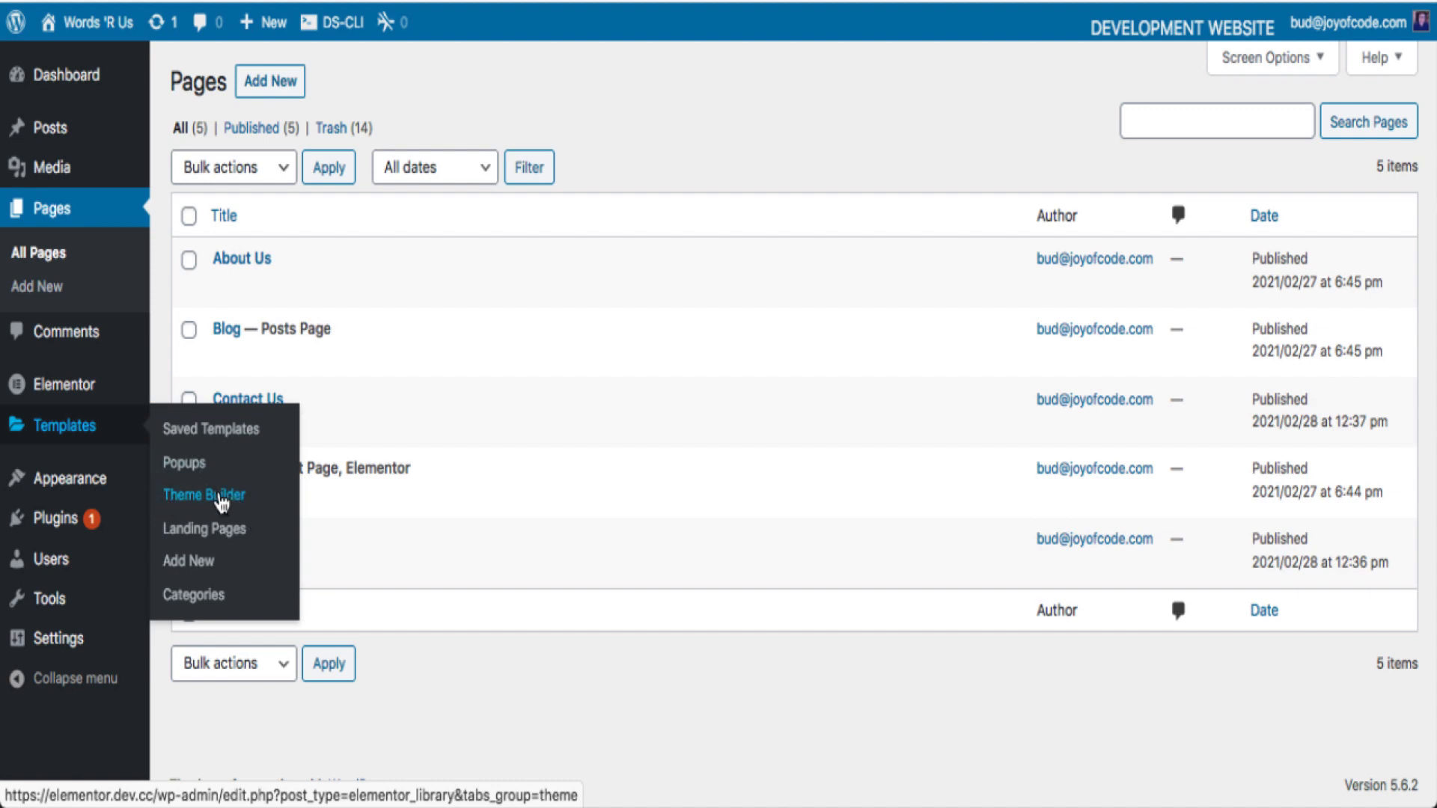
click(220, 500)
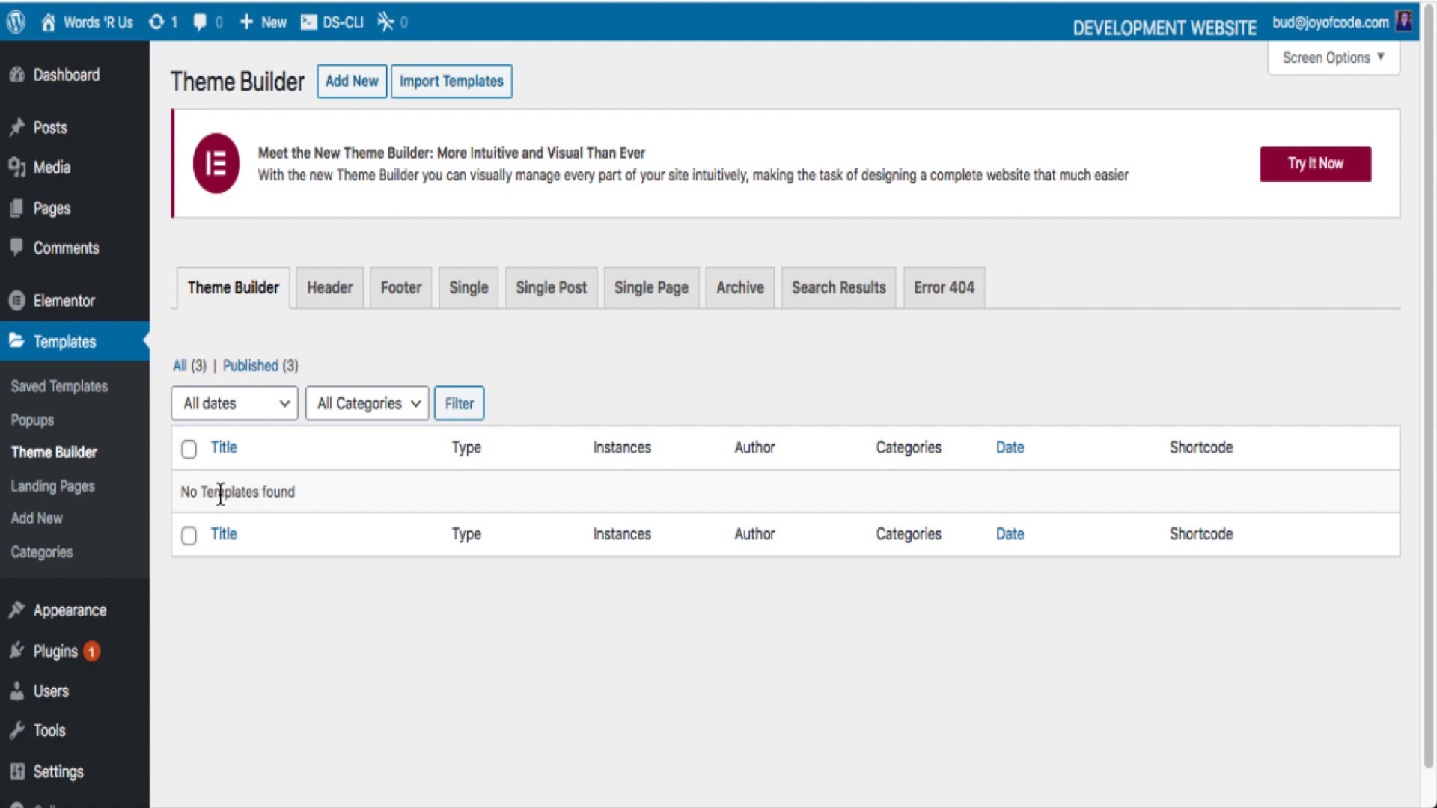
click(339, 82)
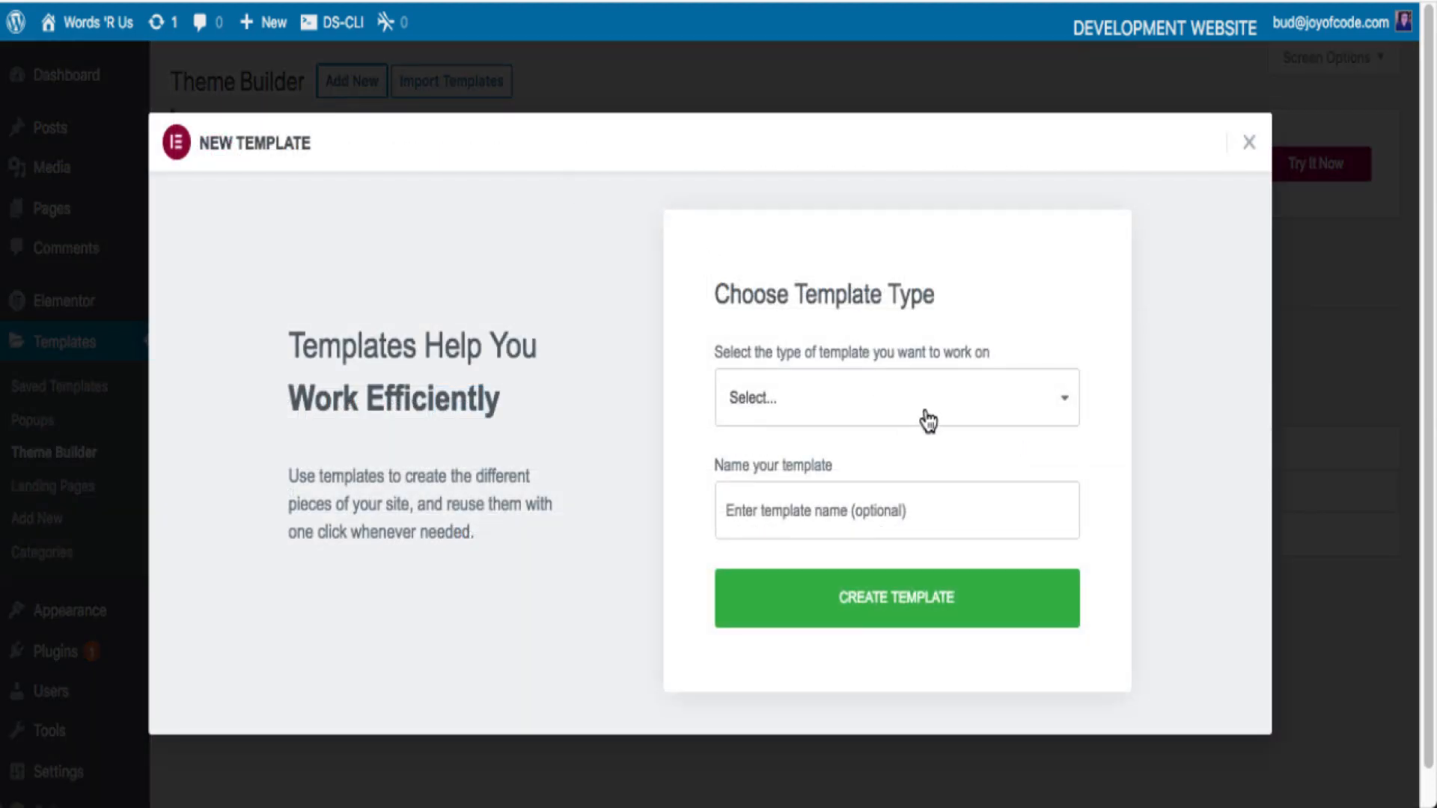
click(928, 421)
click(926, 415)
click(923, 406)
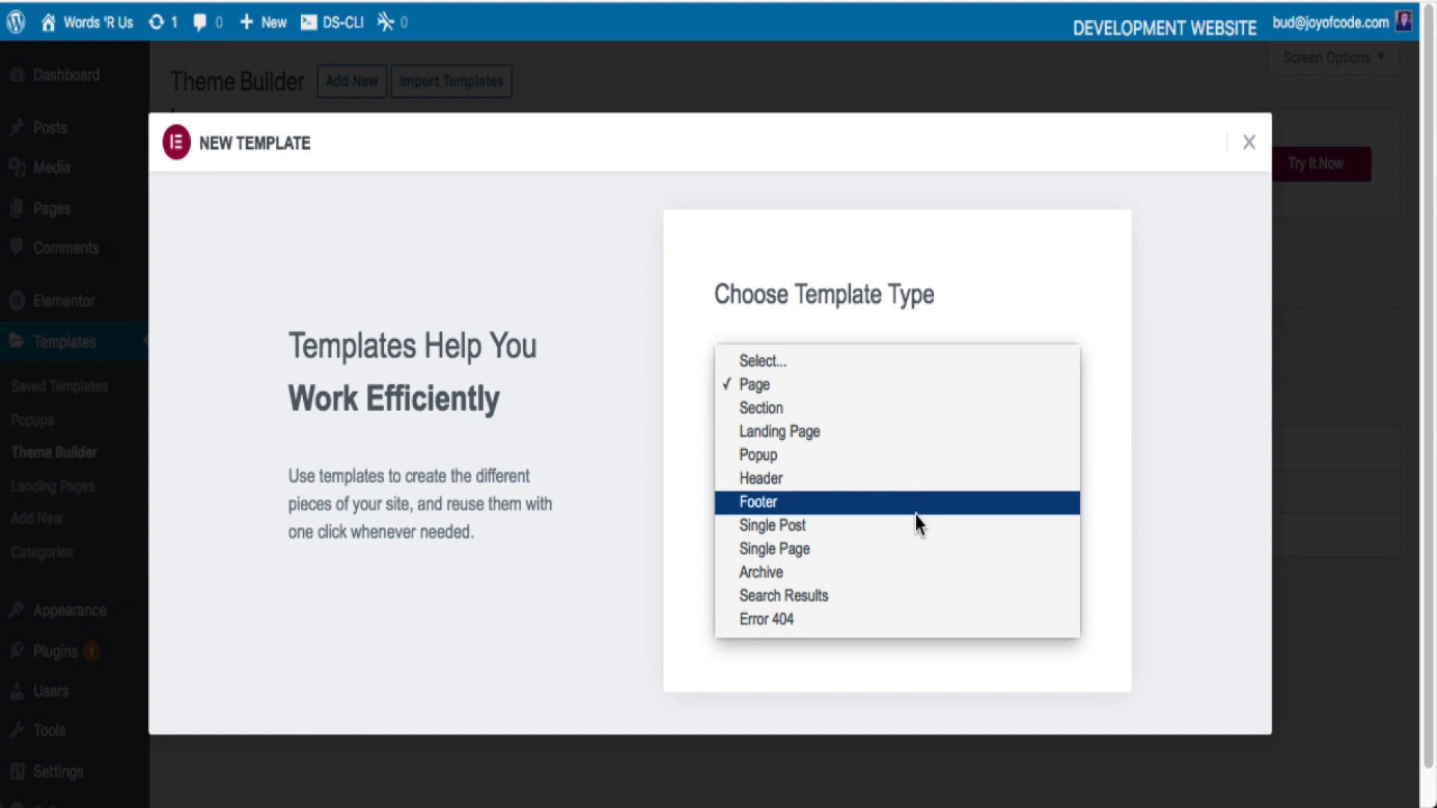
click(919, 478)
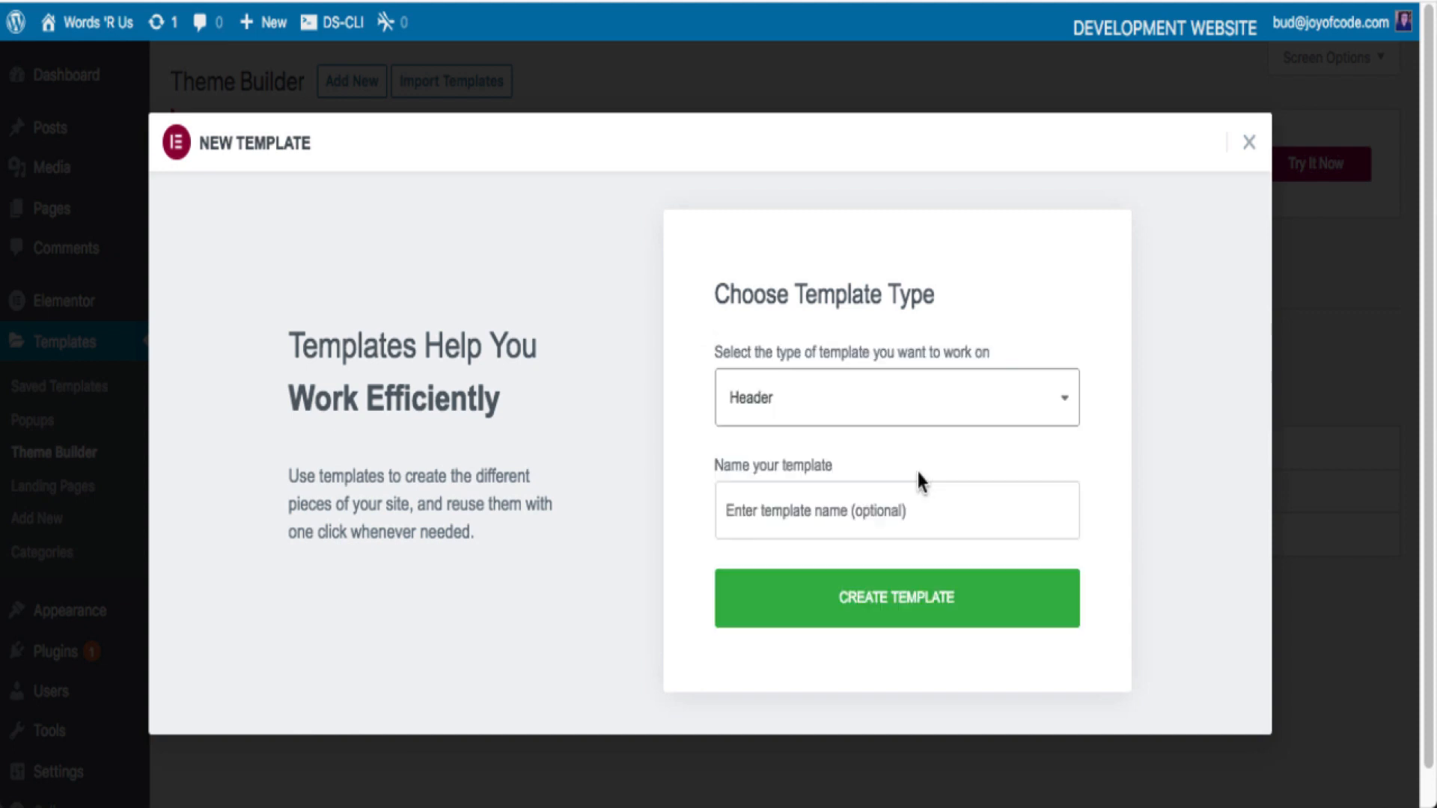
Create the header template with the name "Master Header" and dismiss the block library without inserting a block.
click(795, 517)
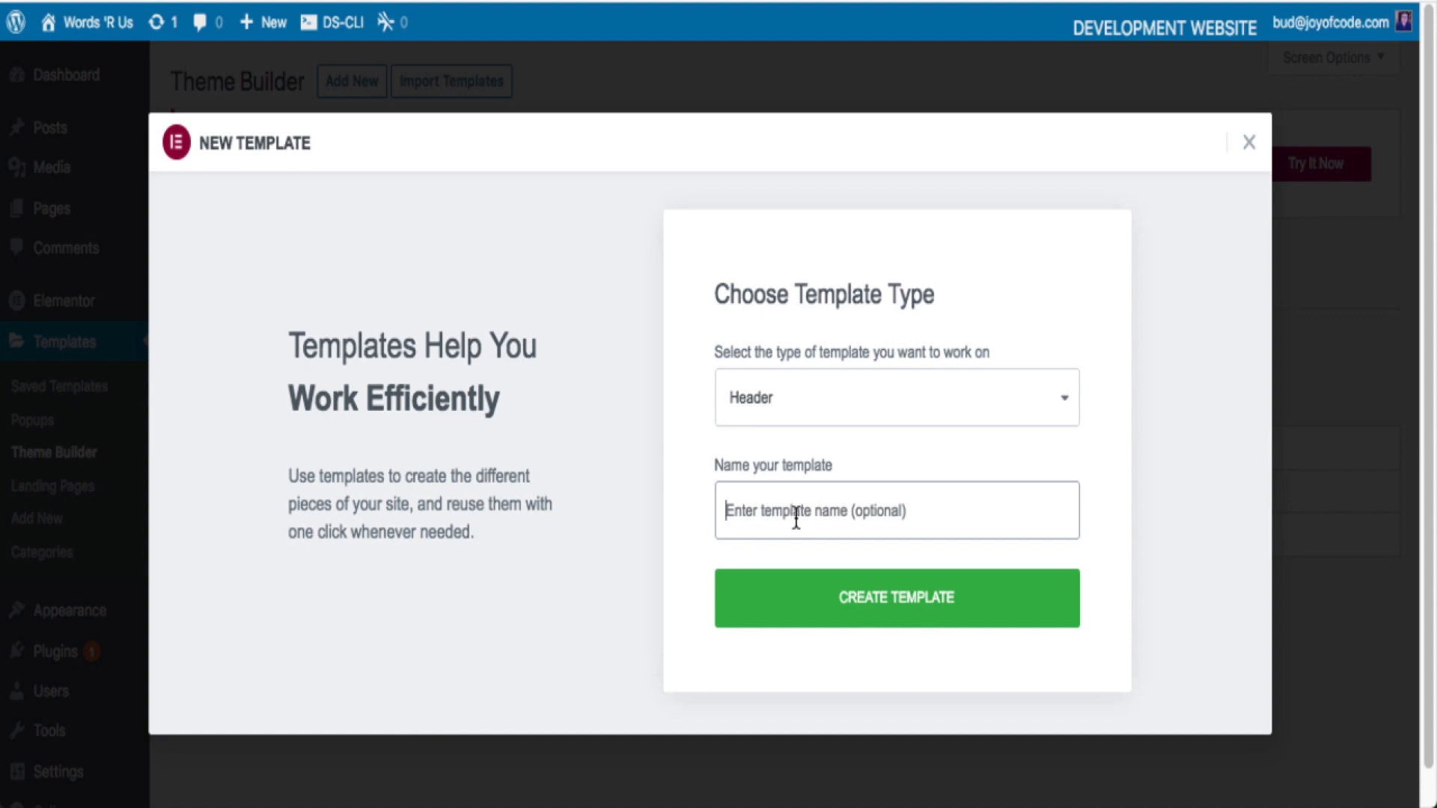
text(M)
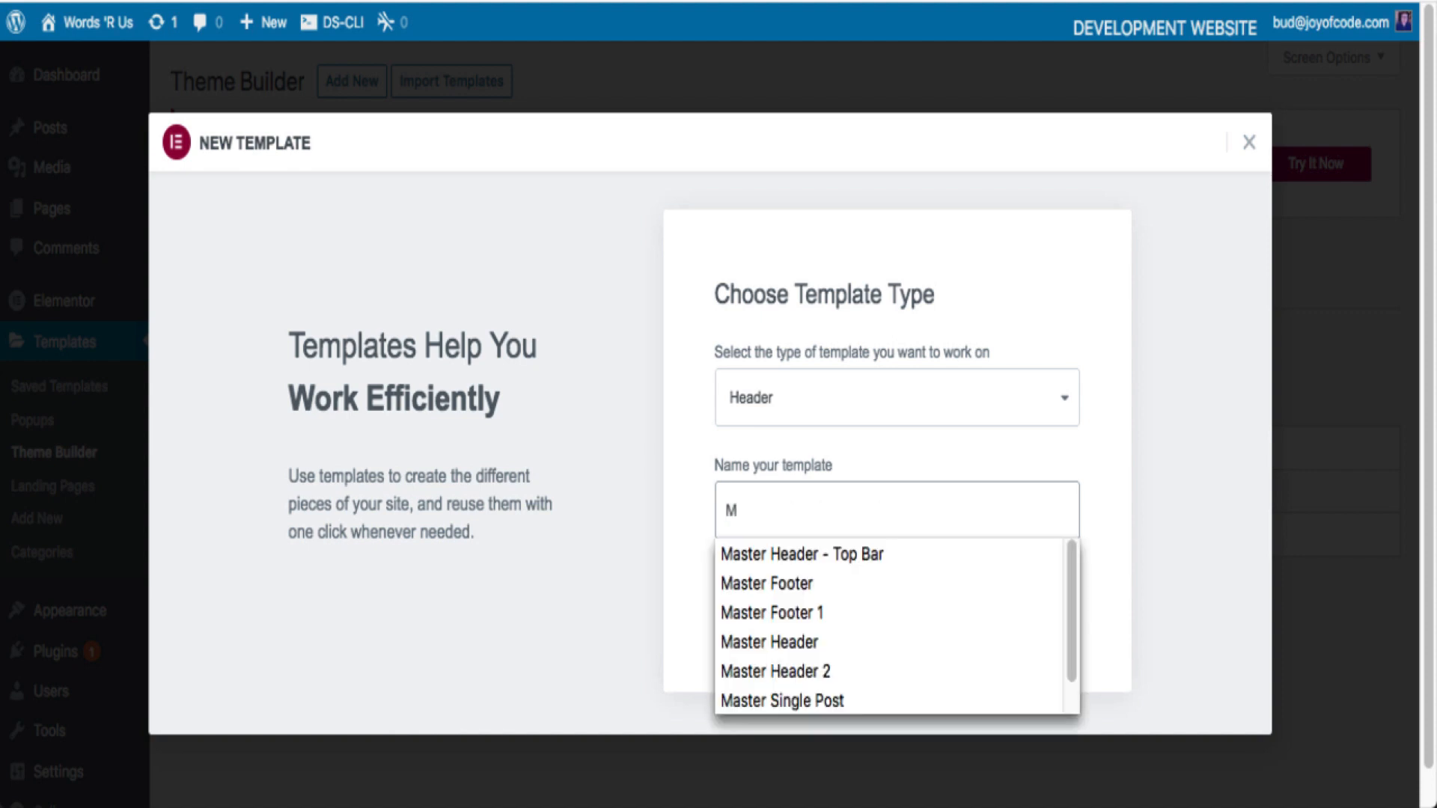
text(aster)
key(Escape)
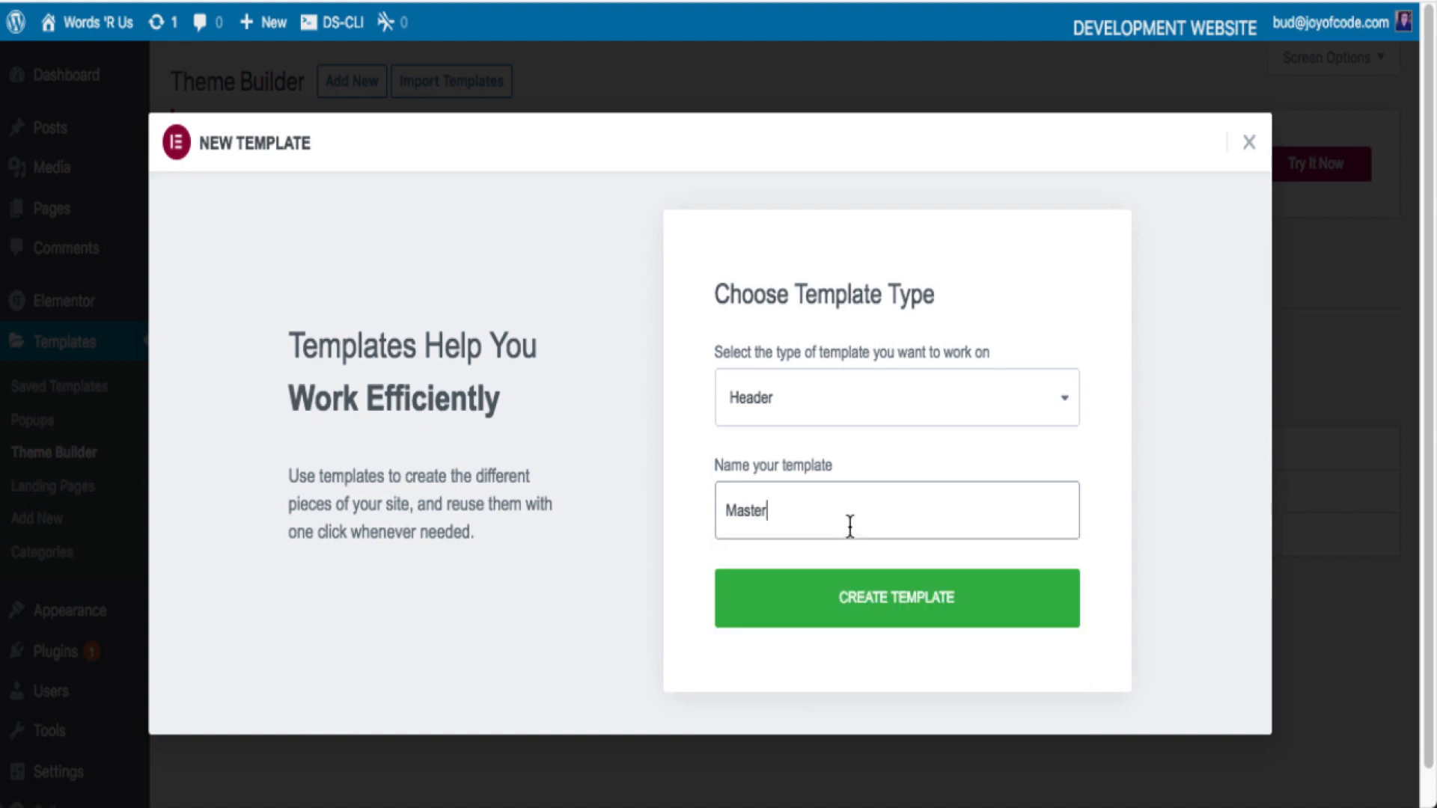
key(Down)
text(Header)
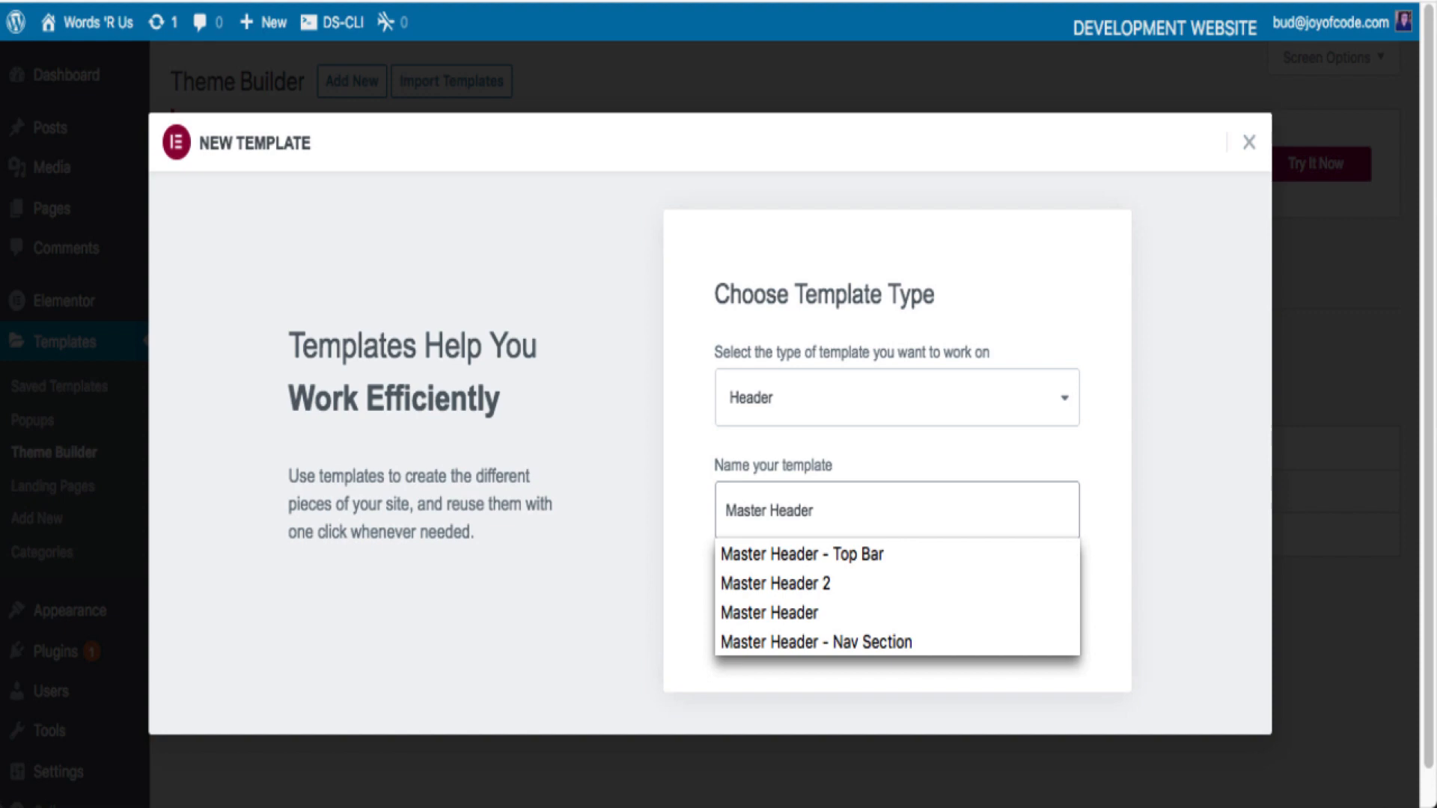
key(Escape)
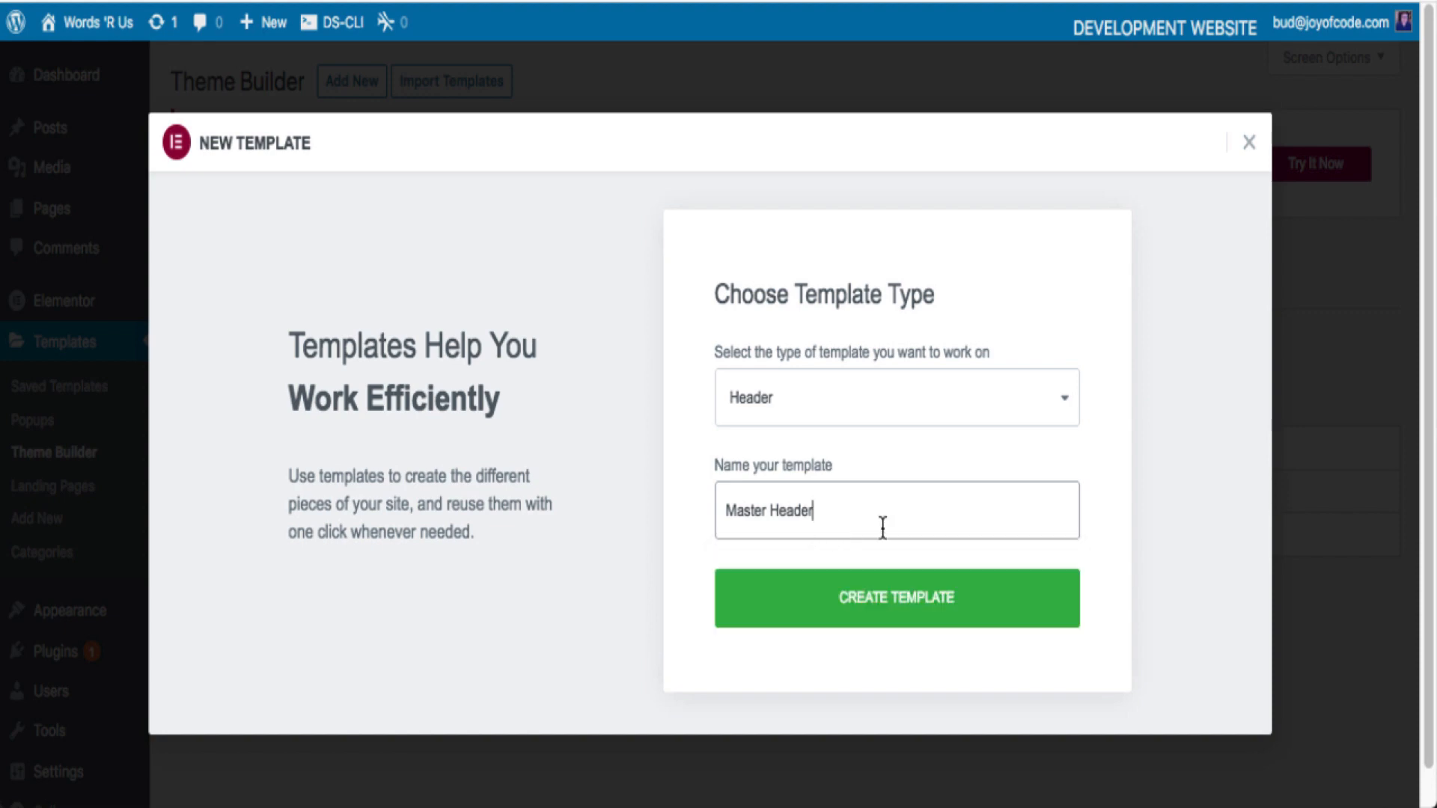
click(973, 632)
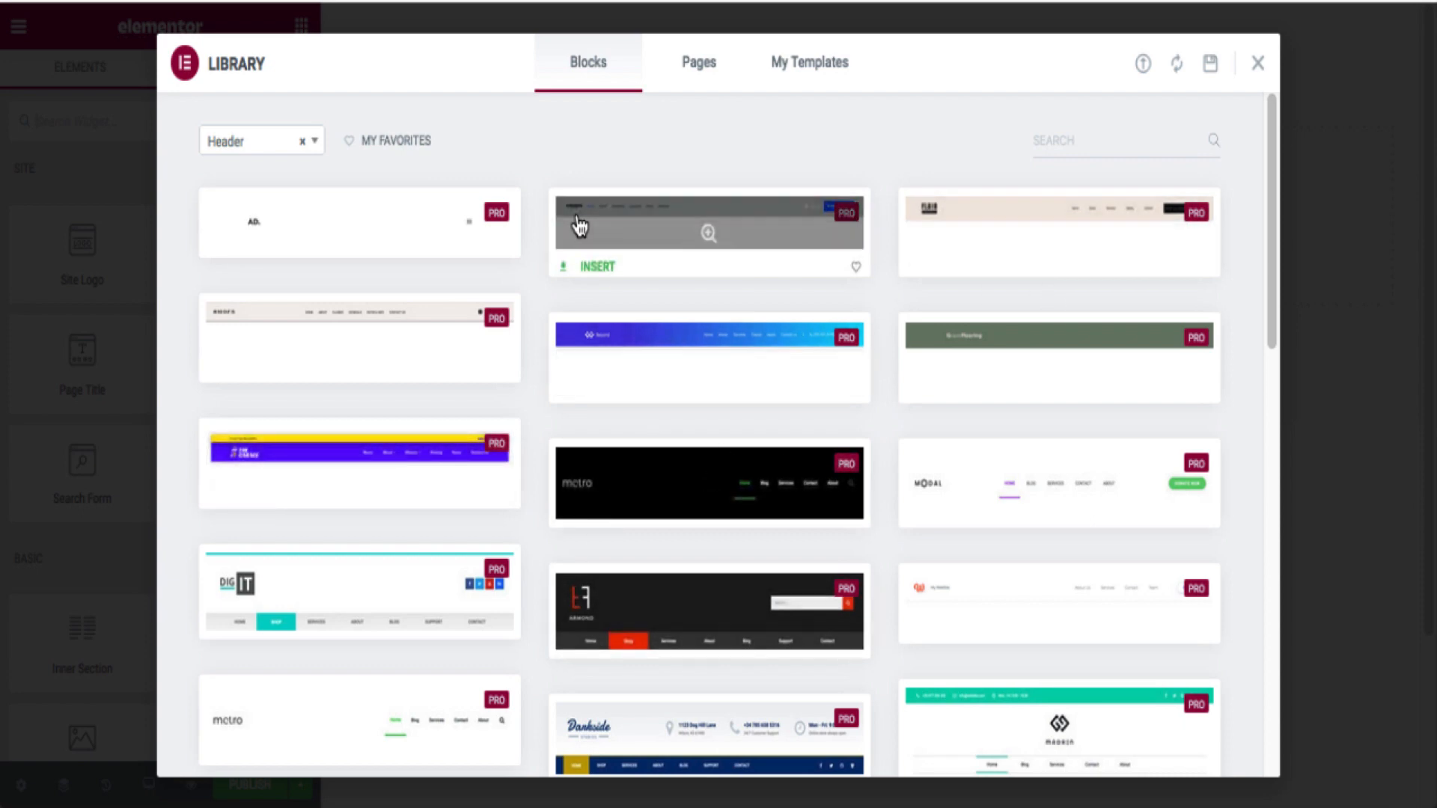
click(1252, 74)
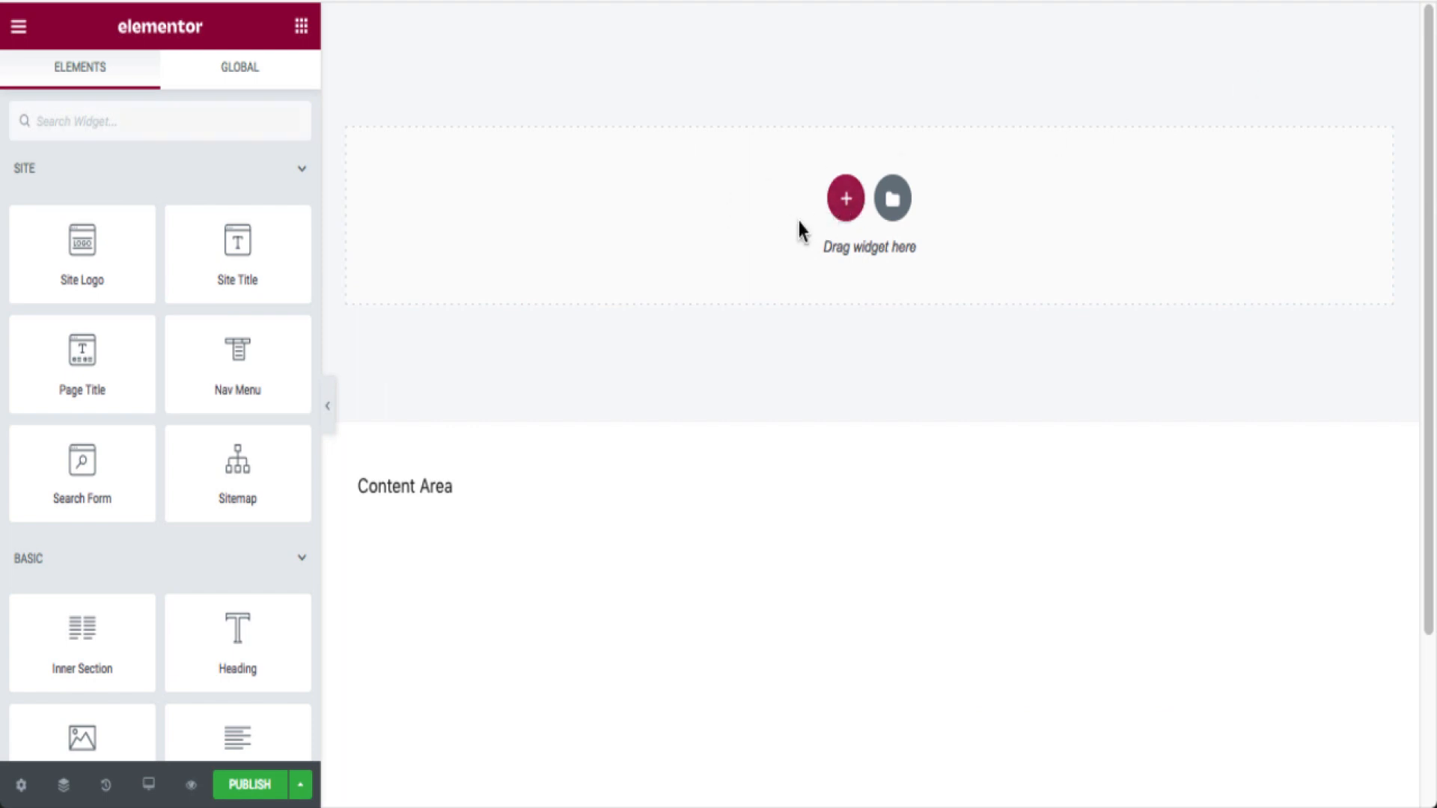
Add a section with two equal columns to the header and place a Site Title widget in its first column.
click(848, 204)
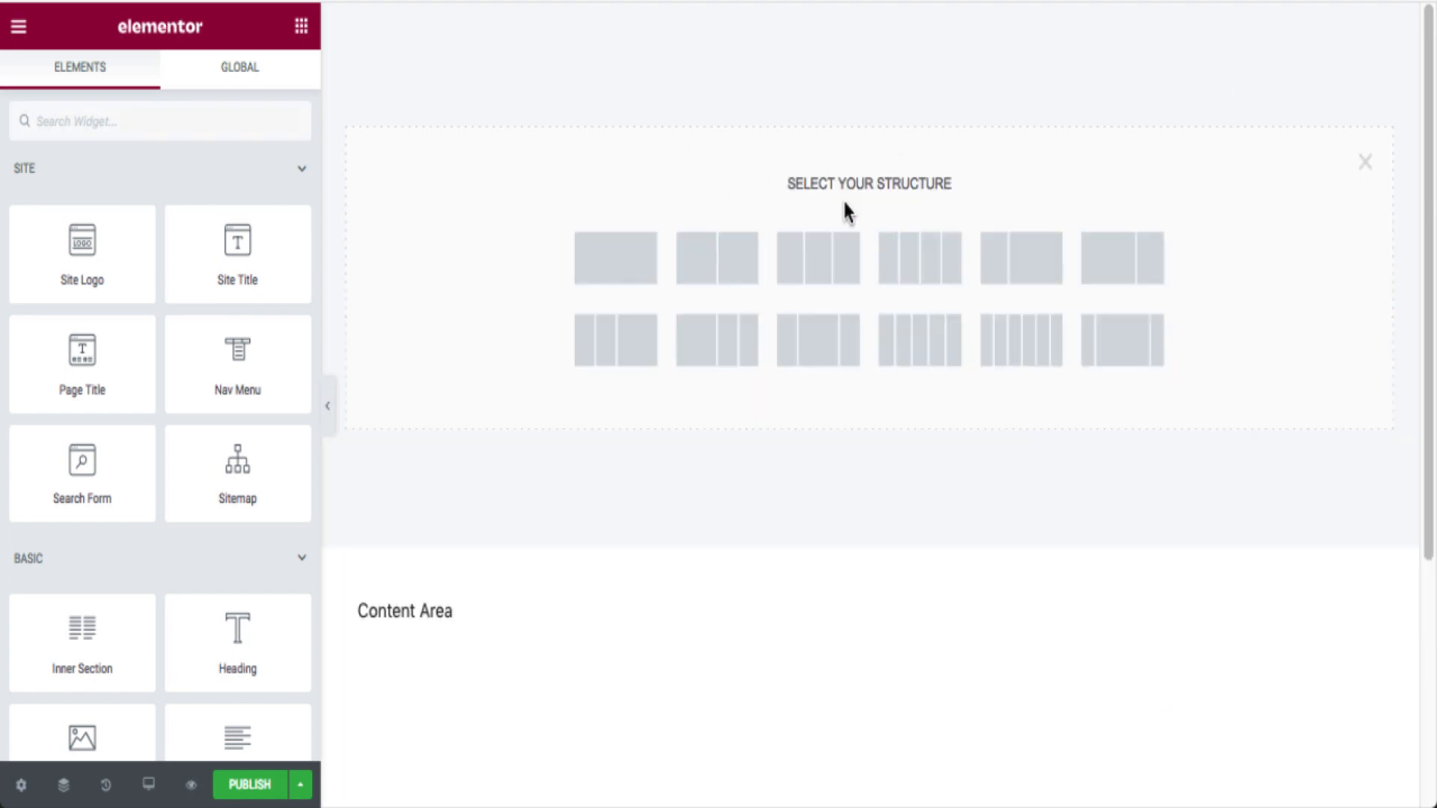
click(720, 258)
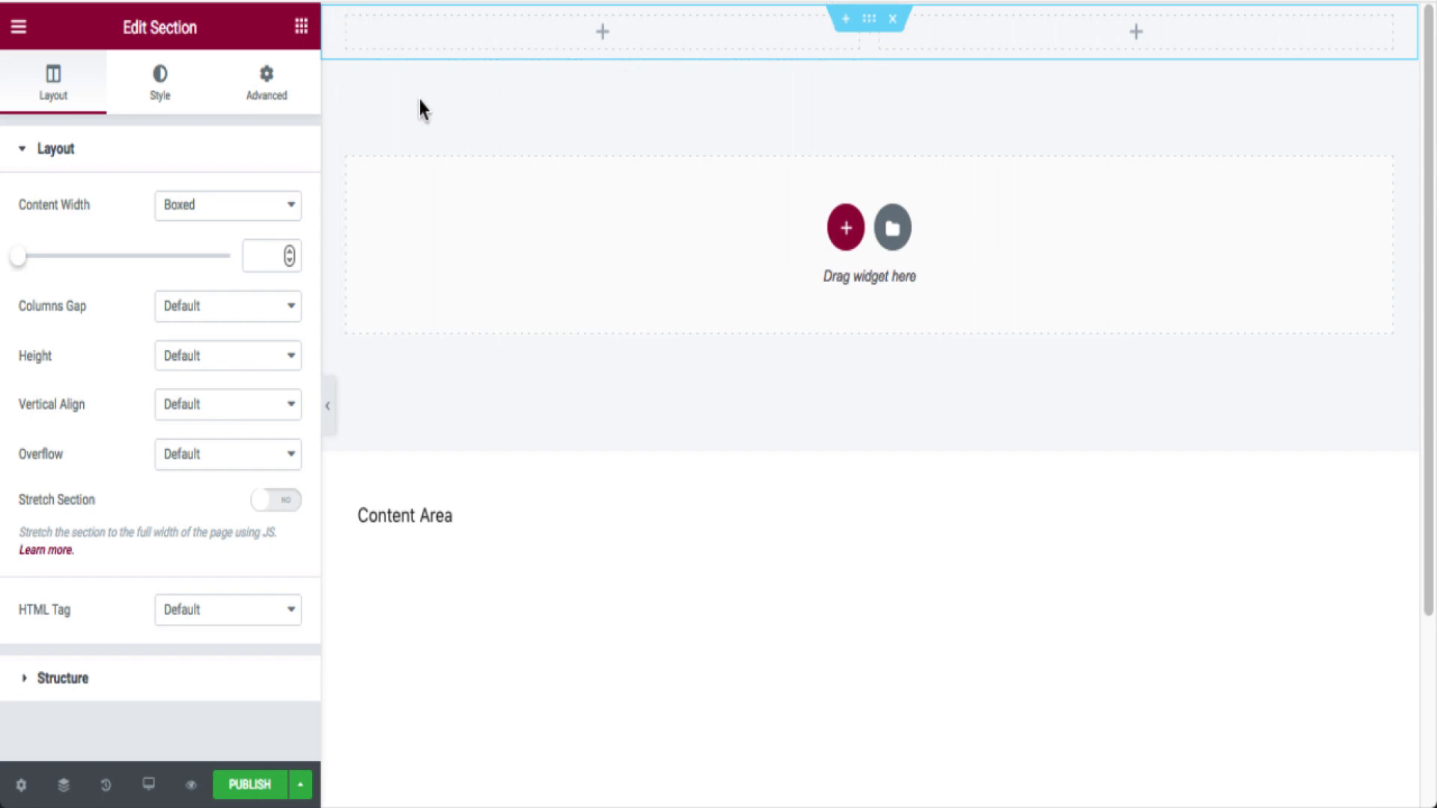
click(299, 25)
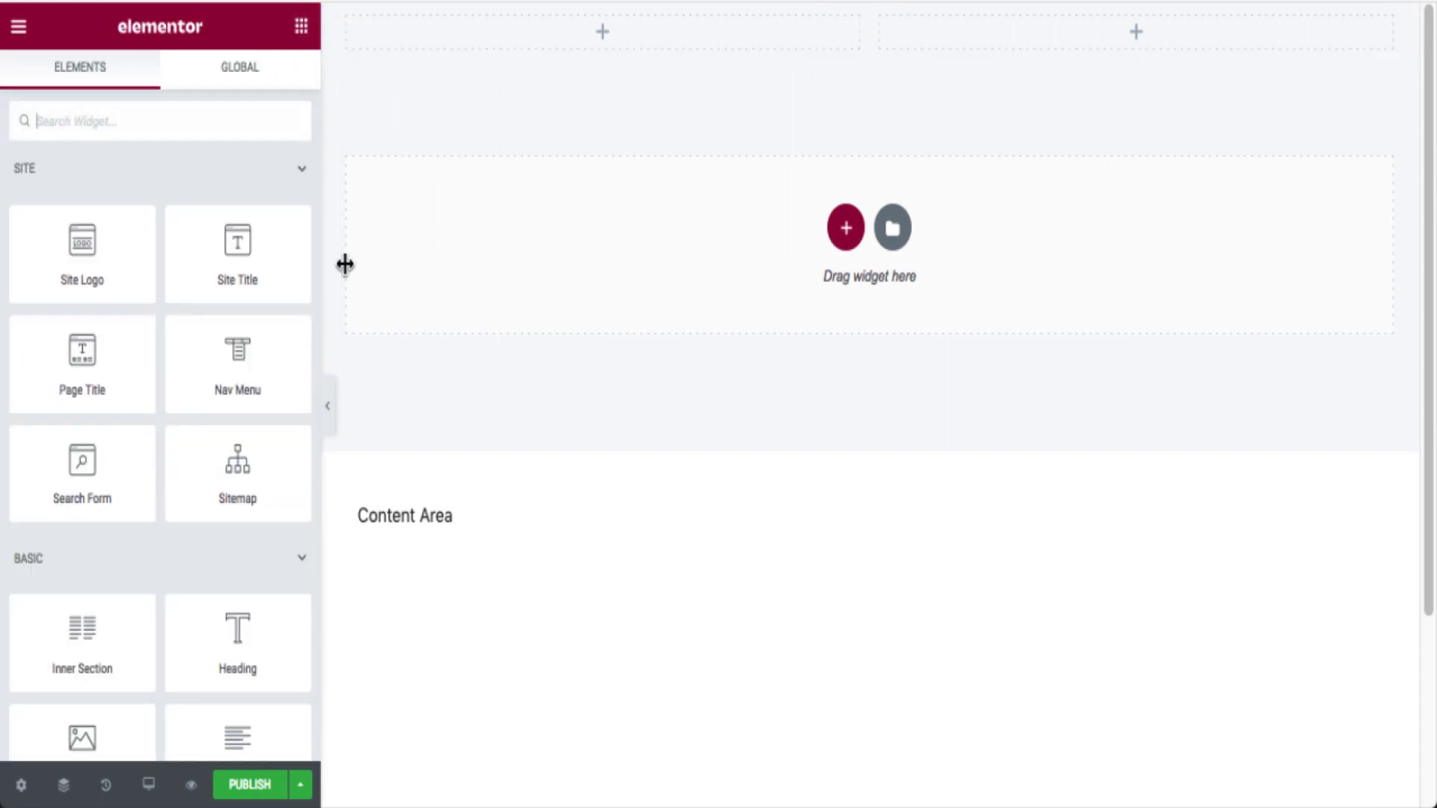
drag(277, 255, 582, 34)
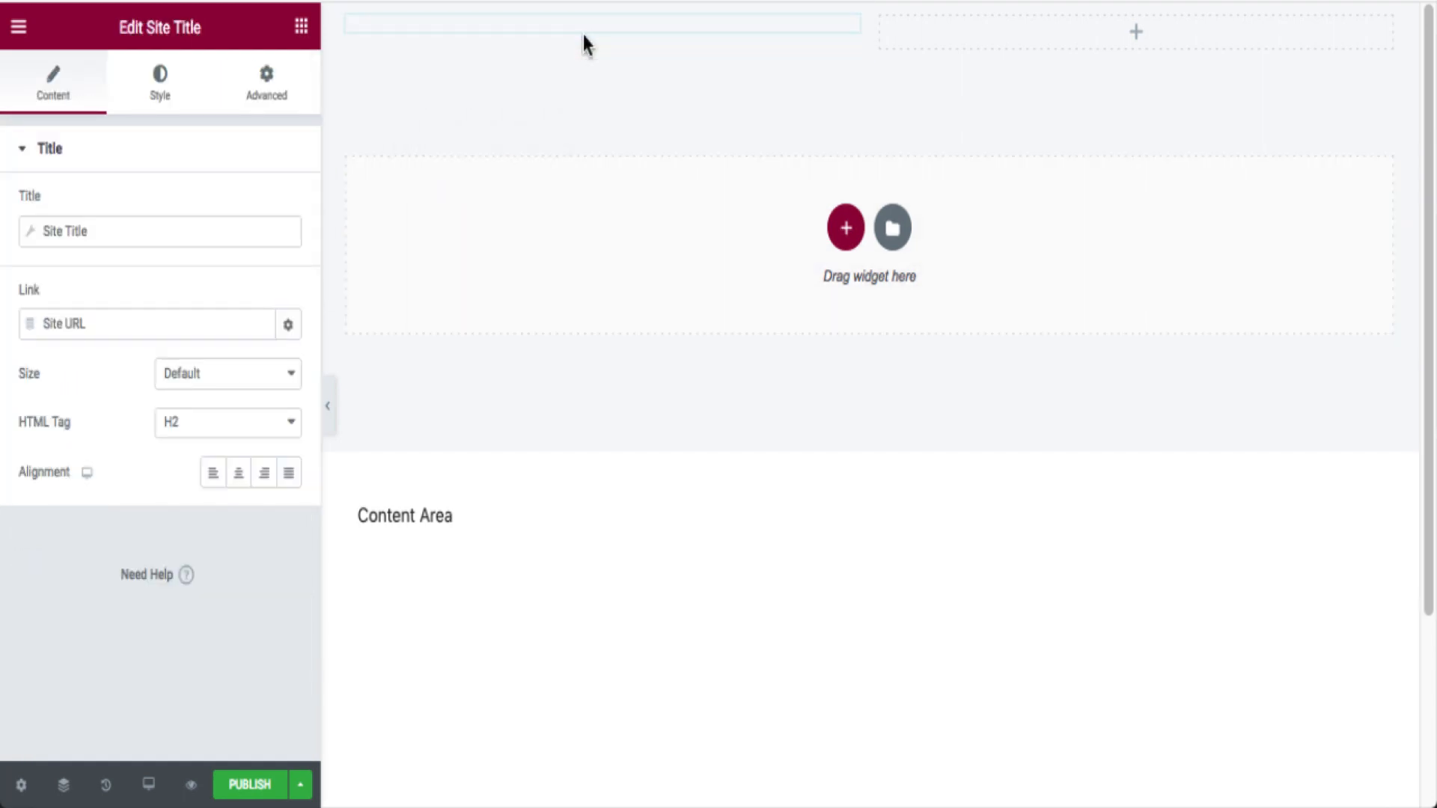
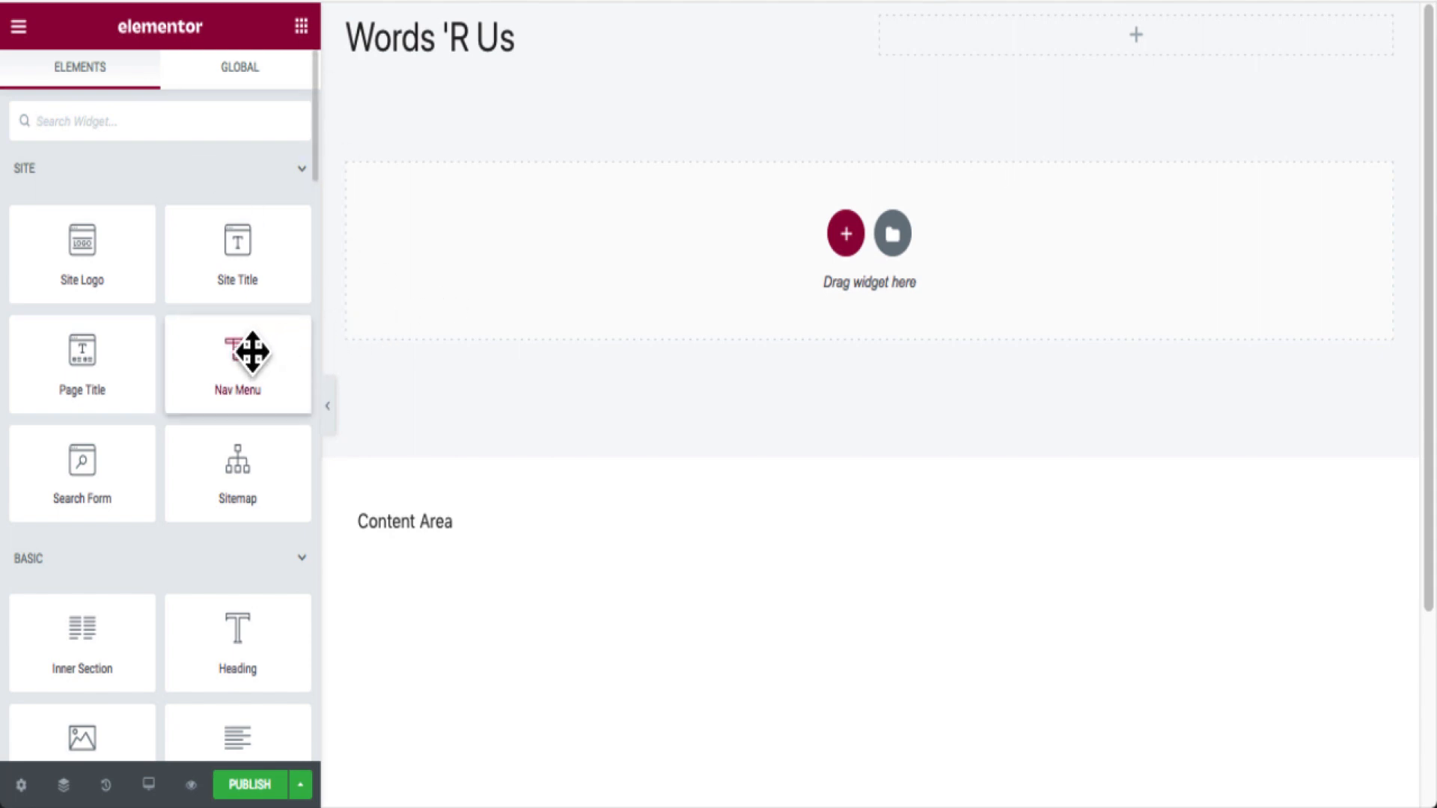
Place a Nav Menu widget in the header's second column and keep Top Nav as its menu.
drag(250, 349, 1223, 19)
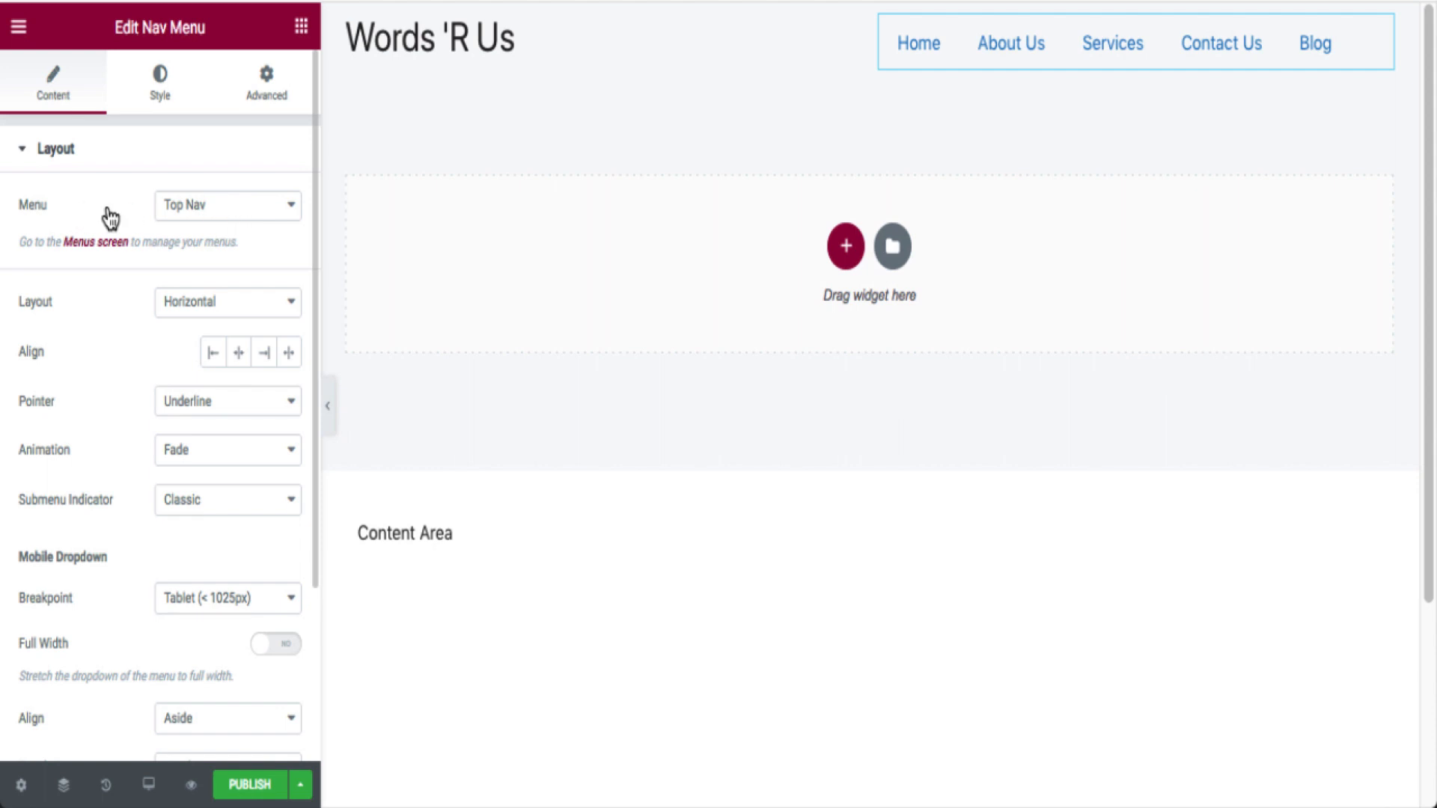
click(226, 210)
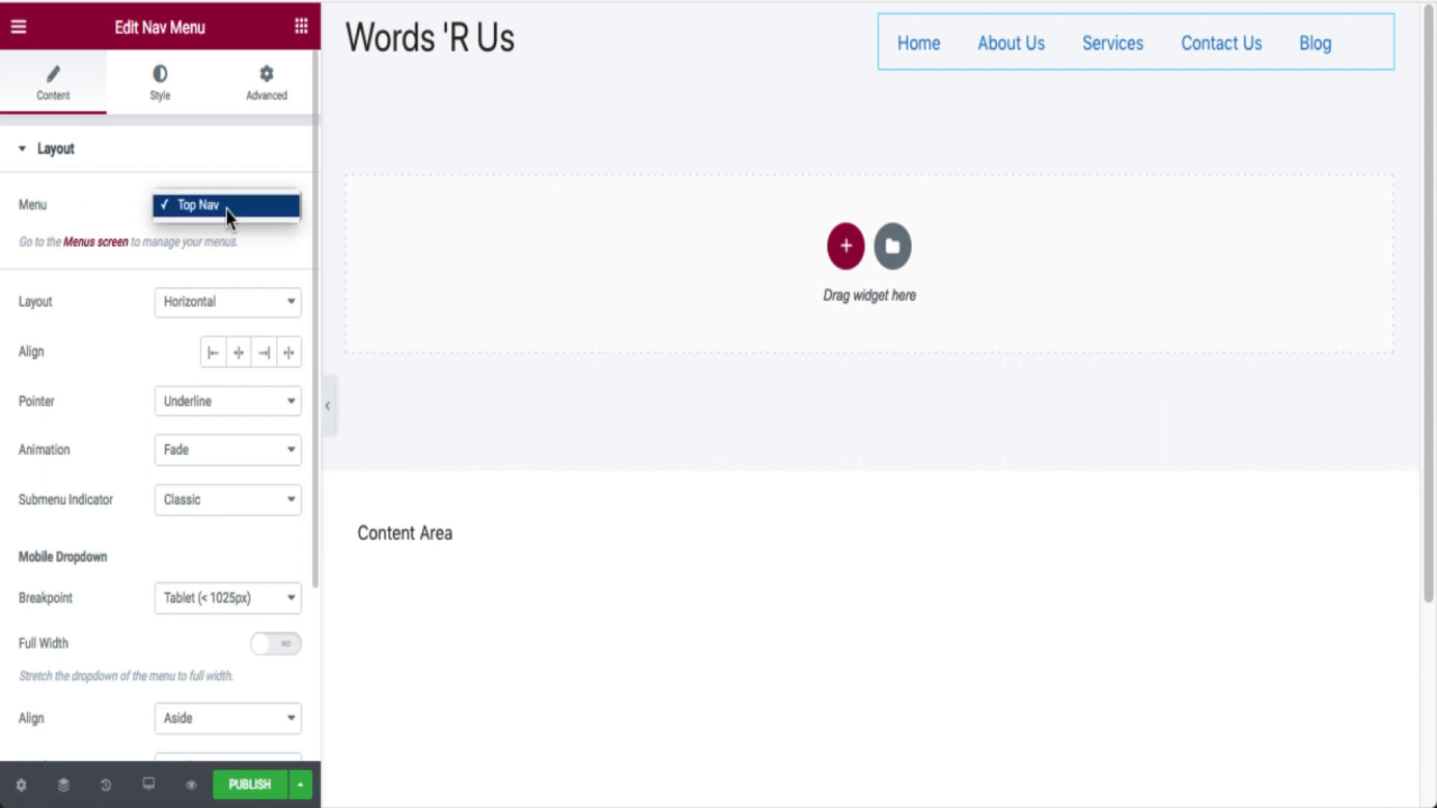
click(226, 208)
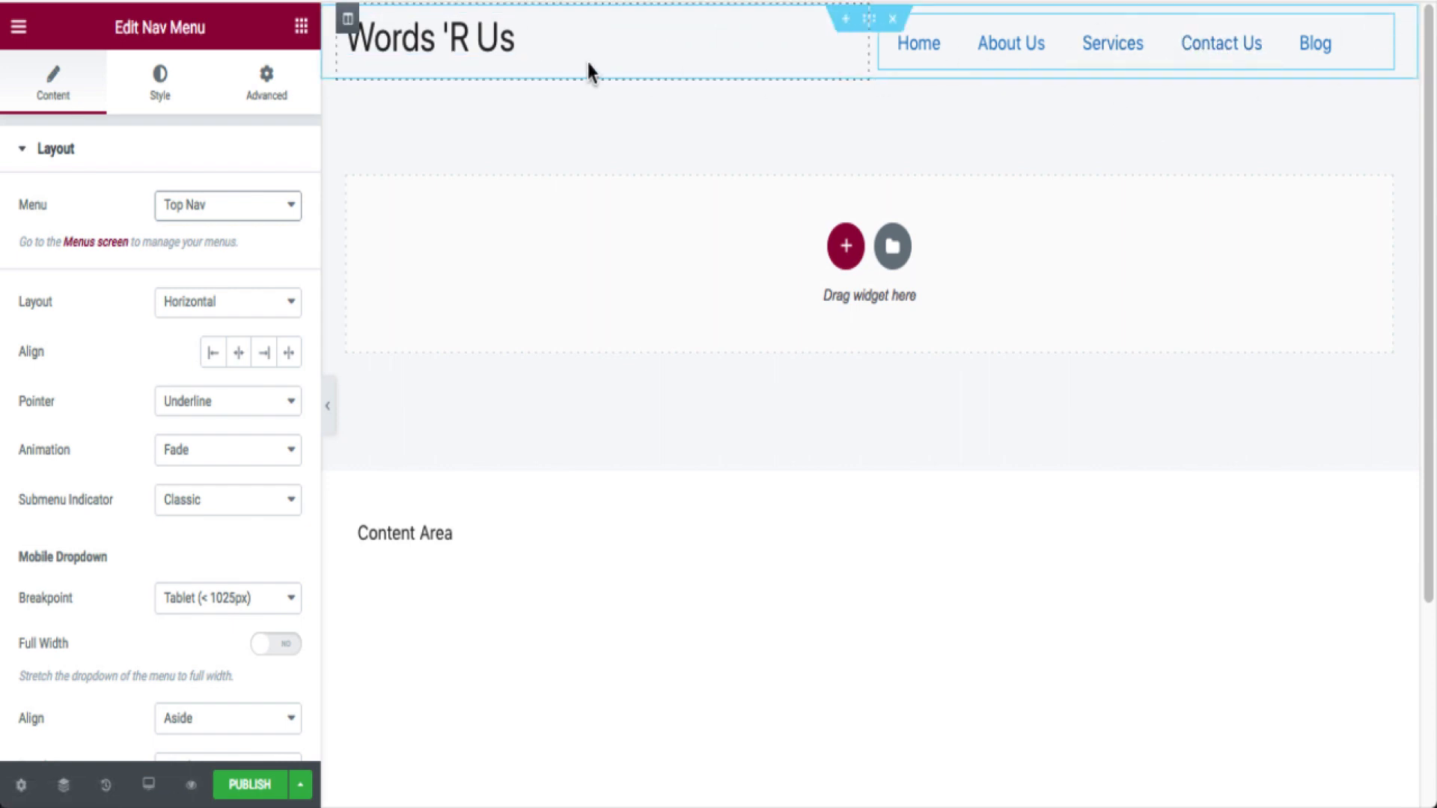
Give the header section a classic background in the global Secondary color.
click(869, 21)
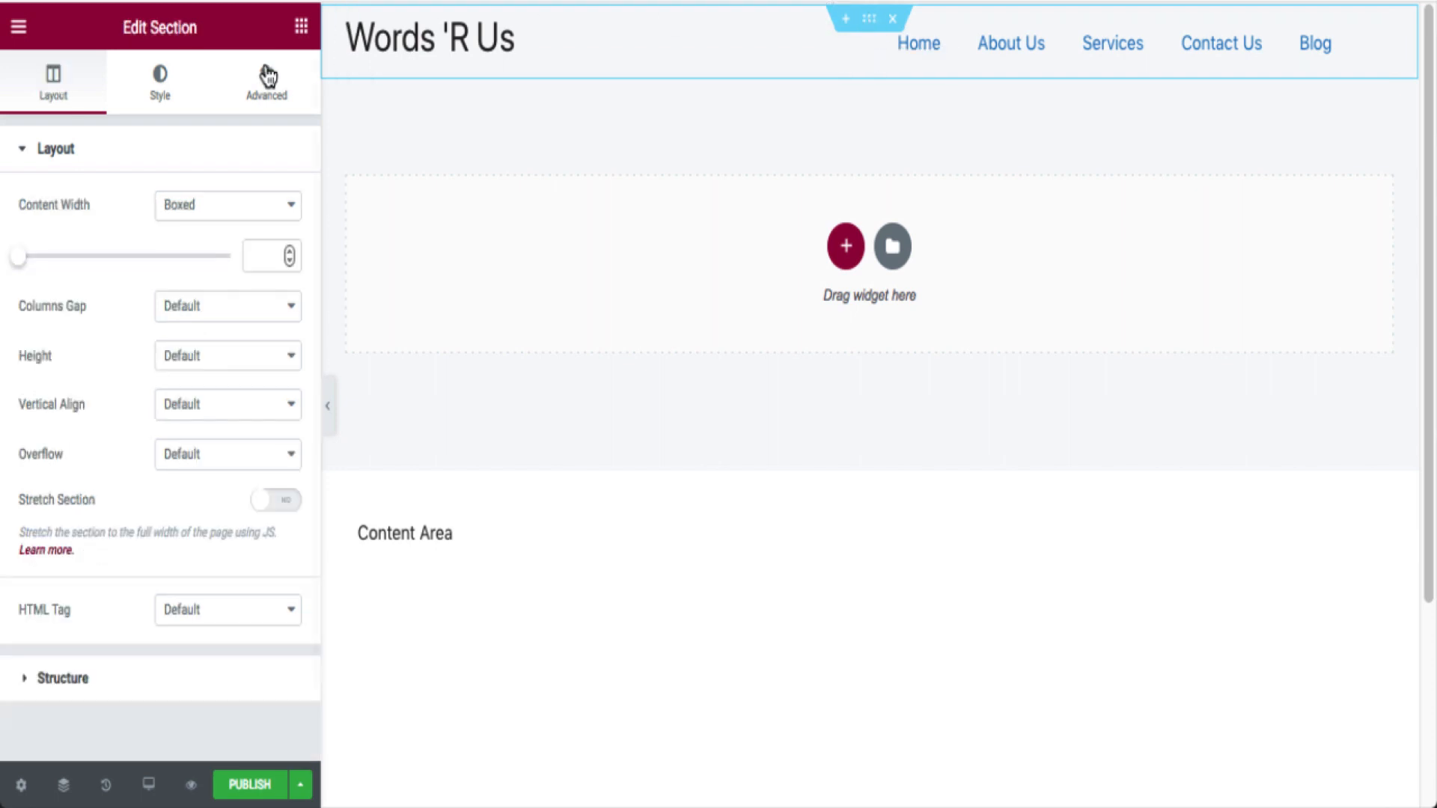
click(166, 84)
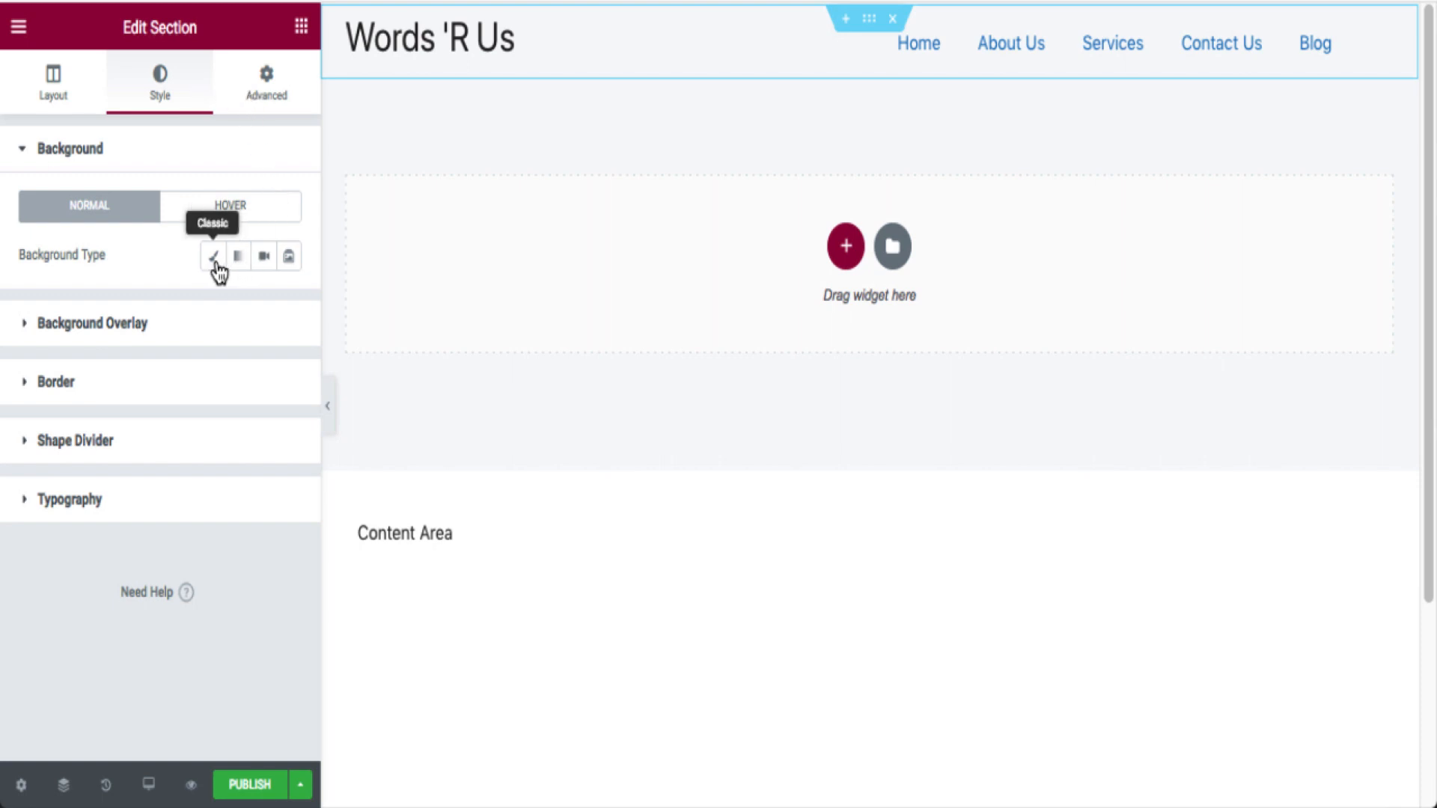
click(214, 262)
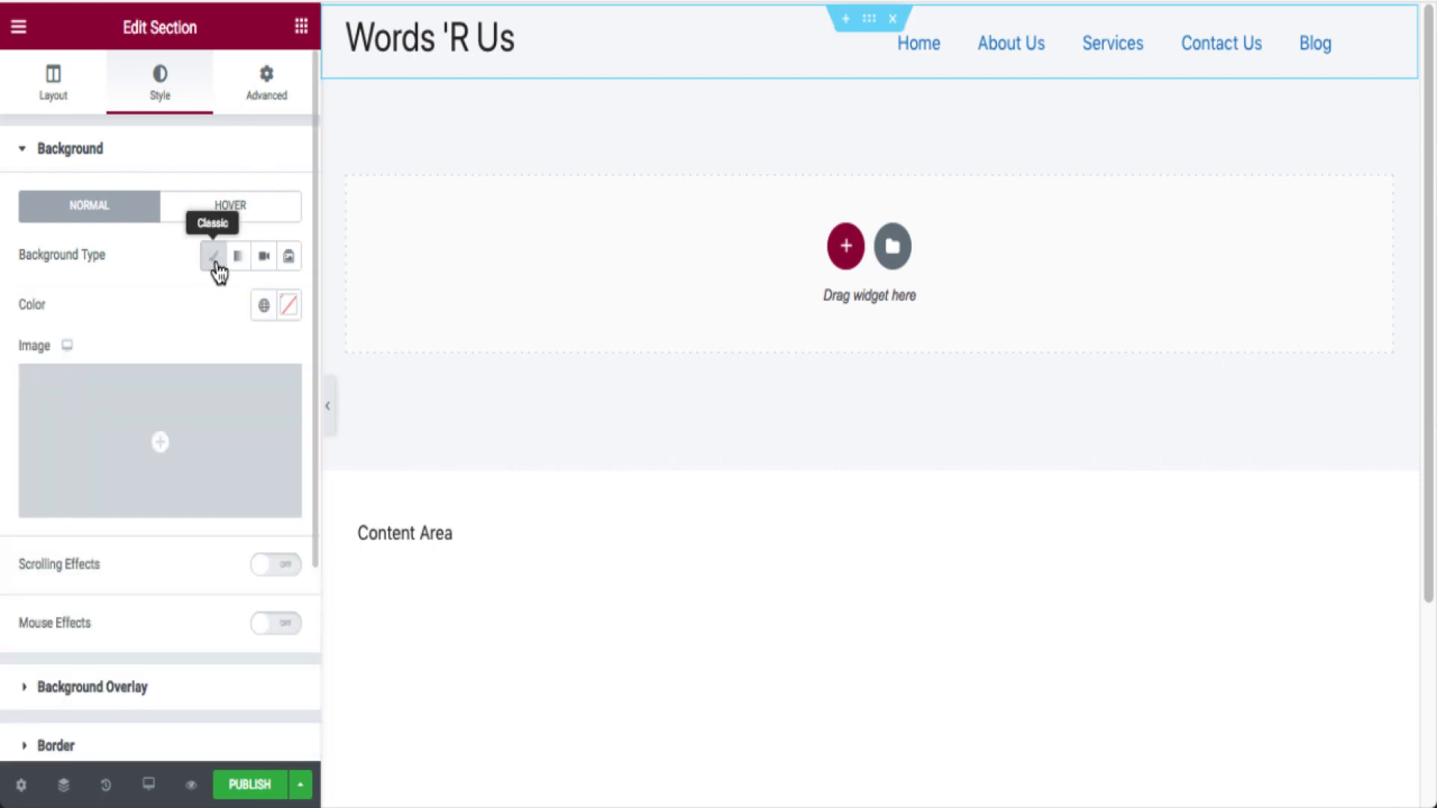
click(264, 306)
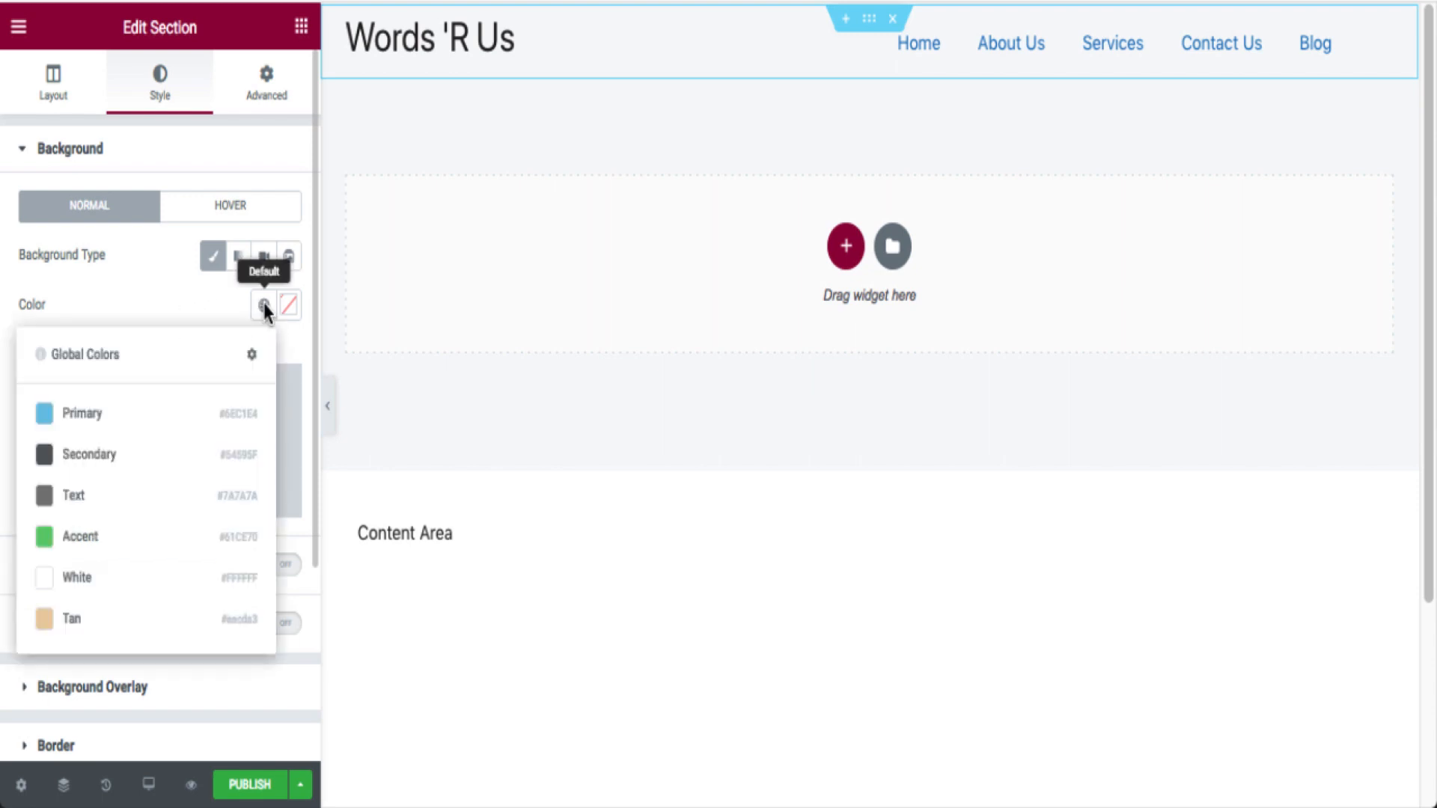
click(188, 455)
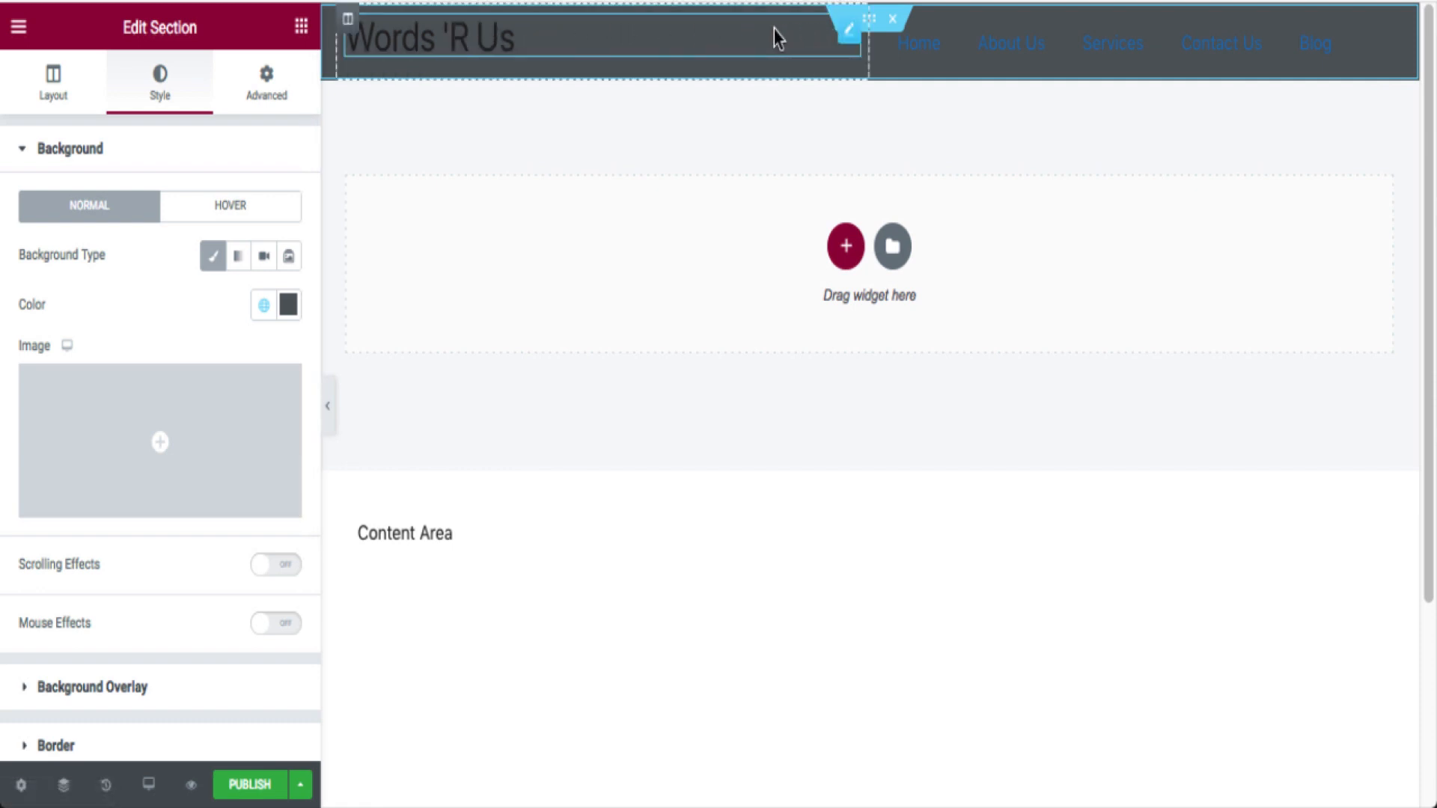
Set the site title's text color to the global White.
click(847, 31)
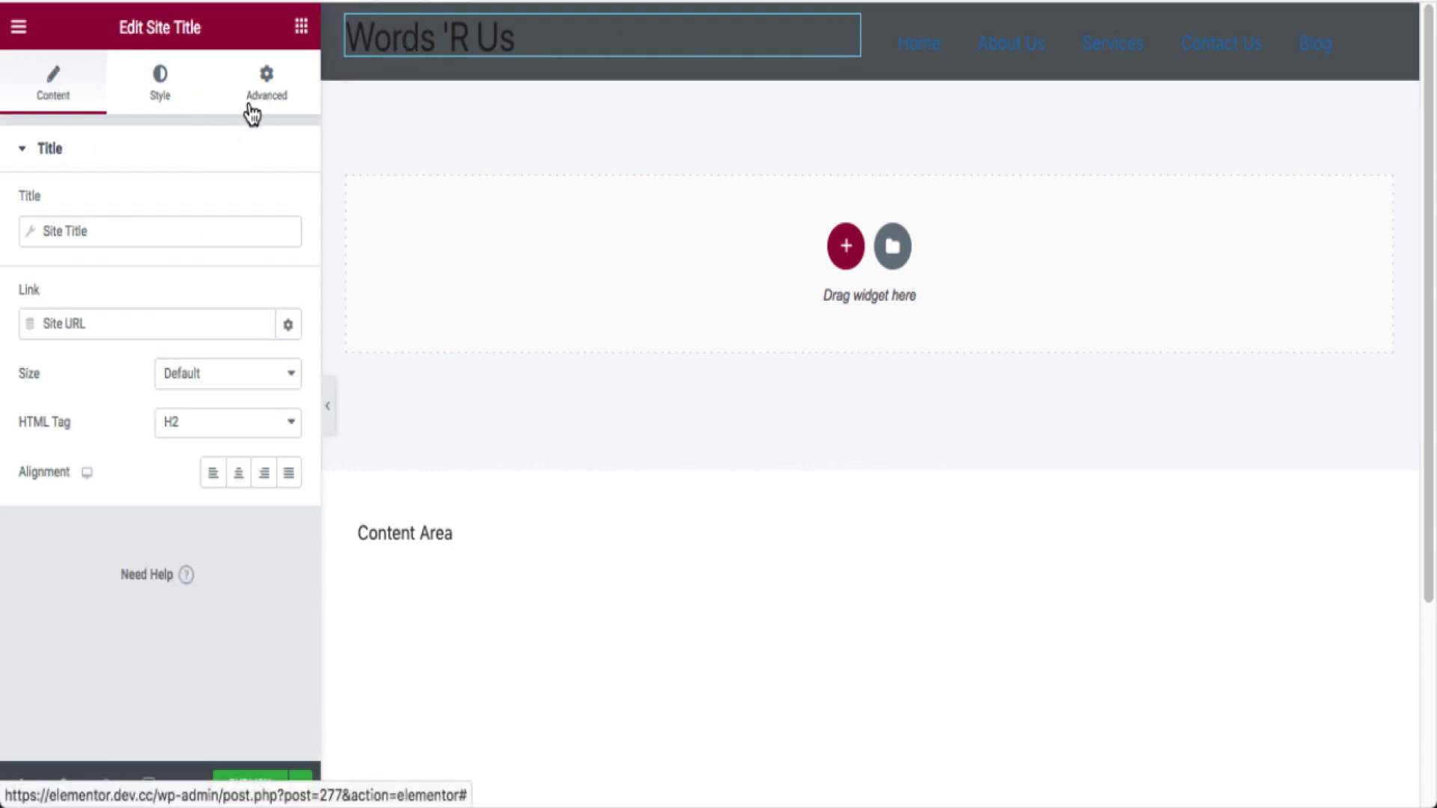
click(181, 104)
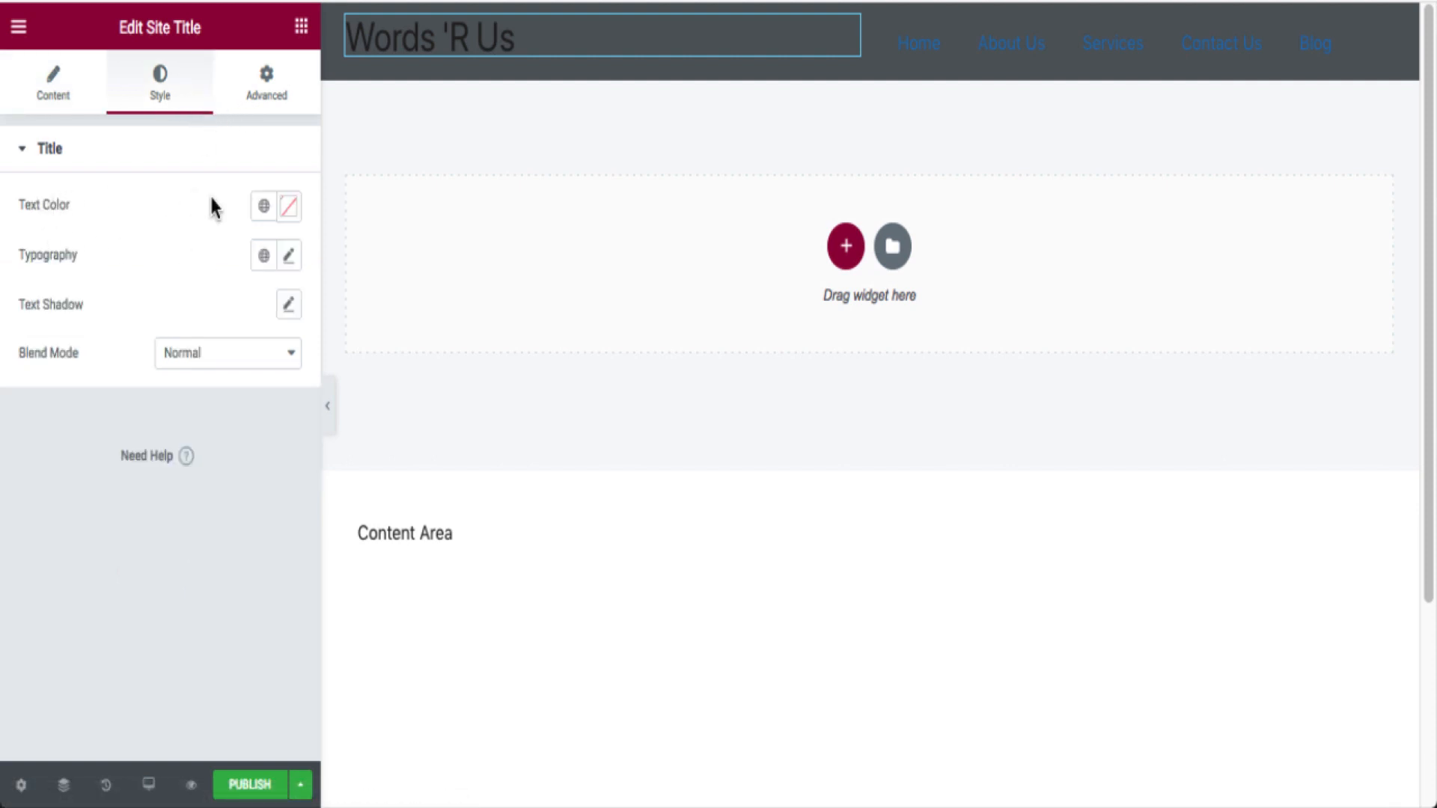
click(263, 206)
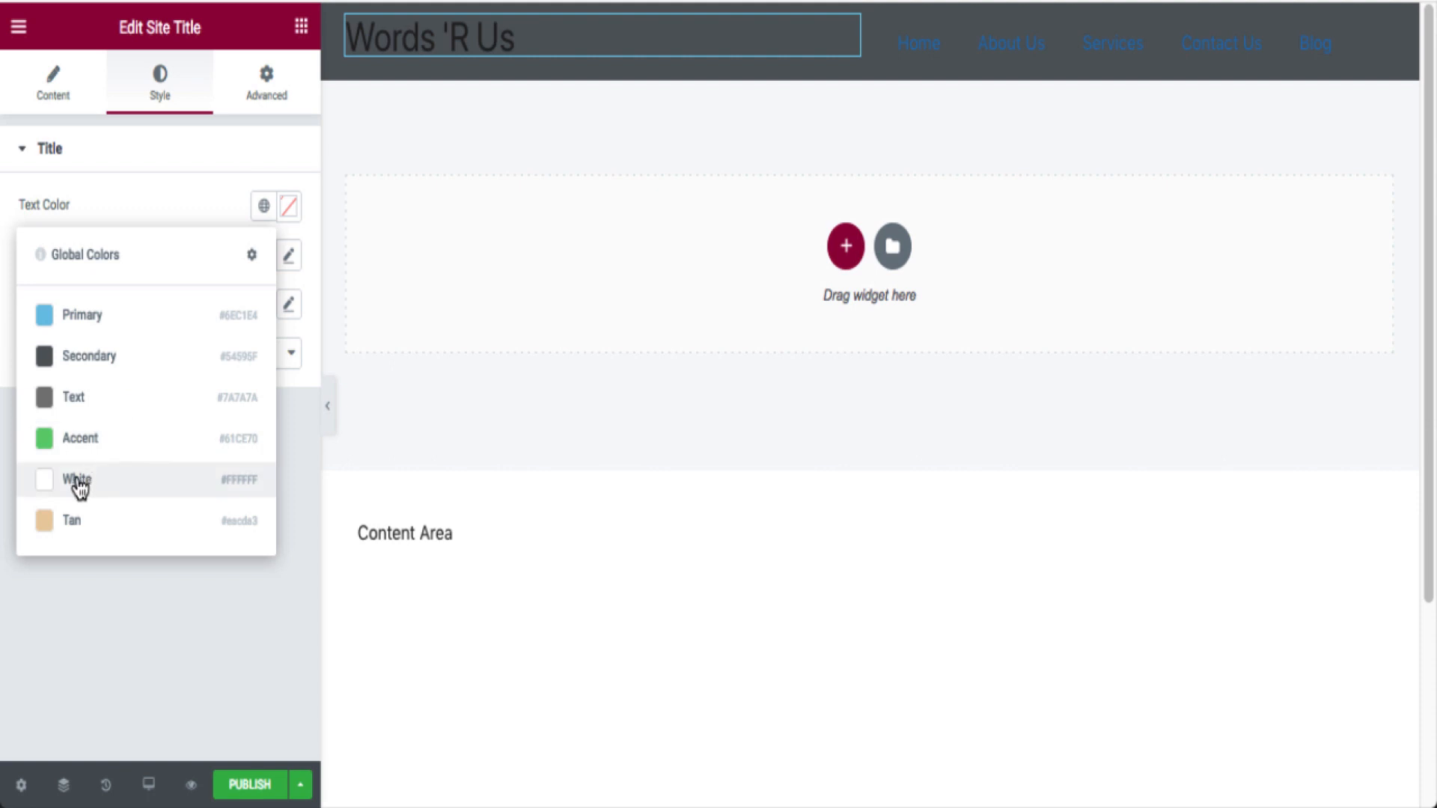
click(89, 479)
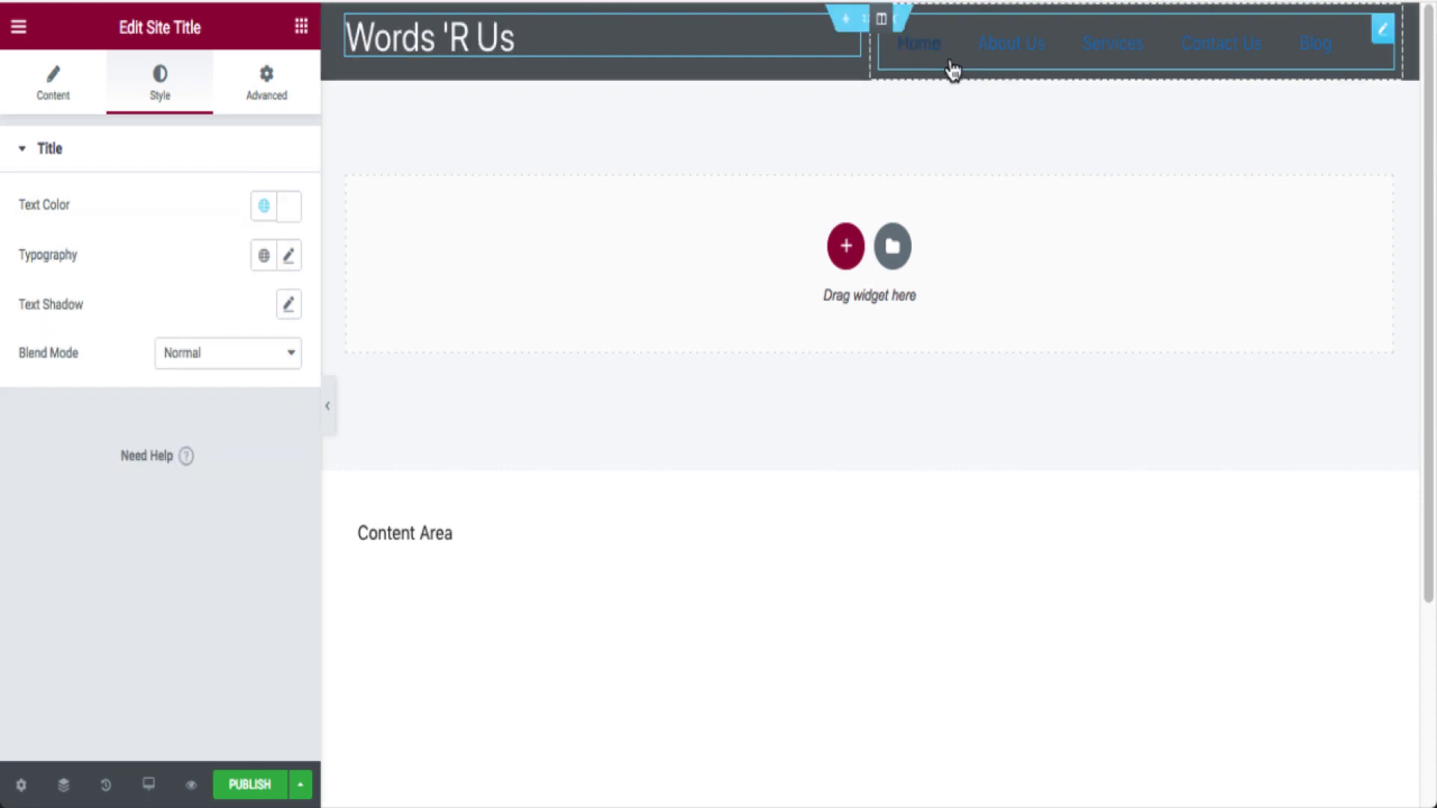
Set the navigation menu's normal text color to the global White and publish the header without adding a display condition.
mouse_move(795, 55)
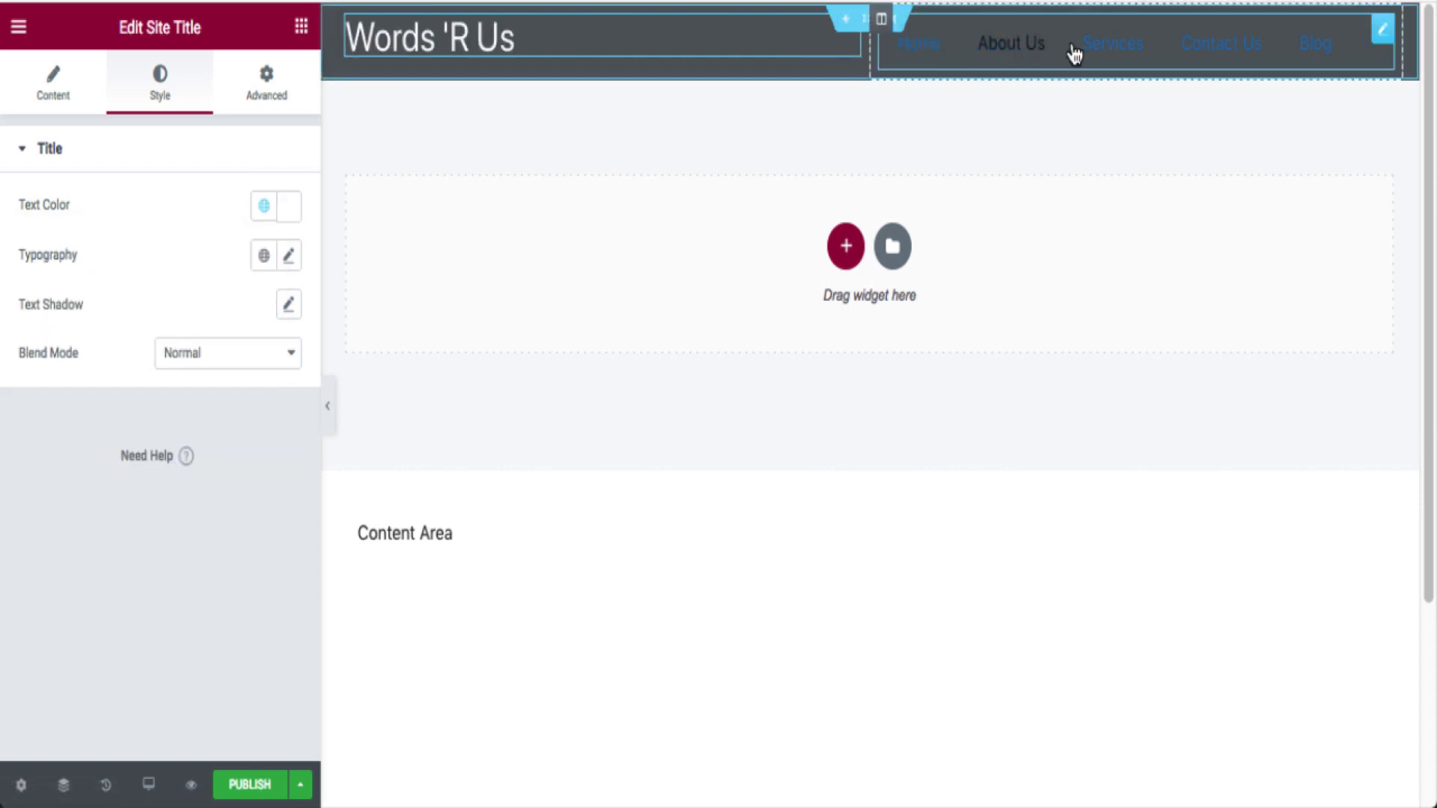
click(1383, 34)
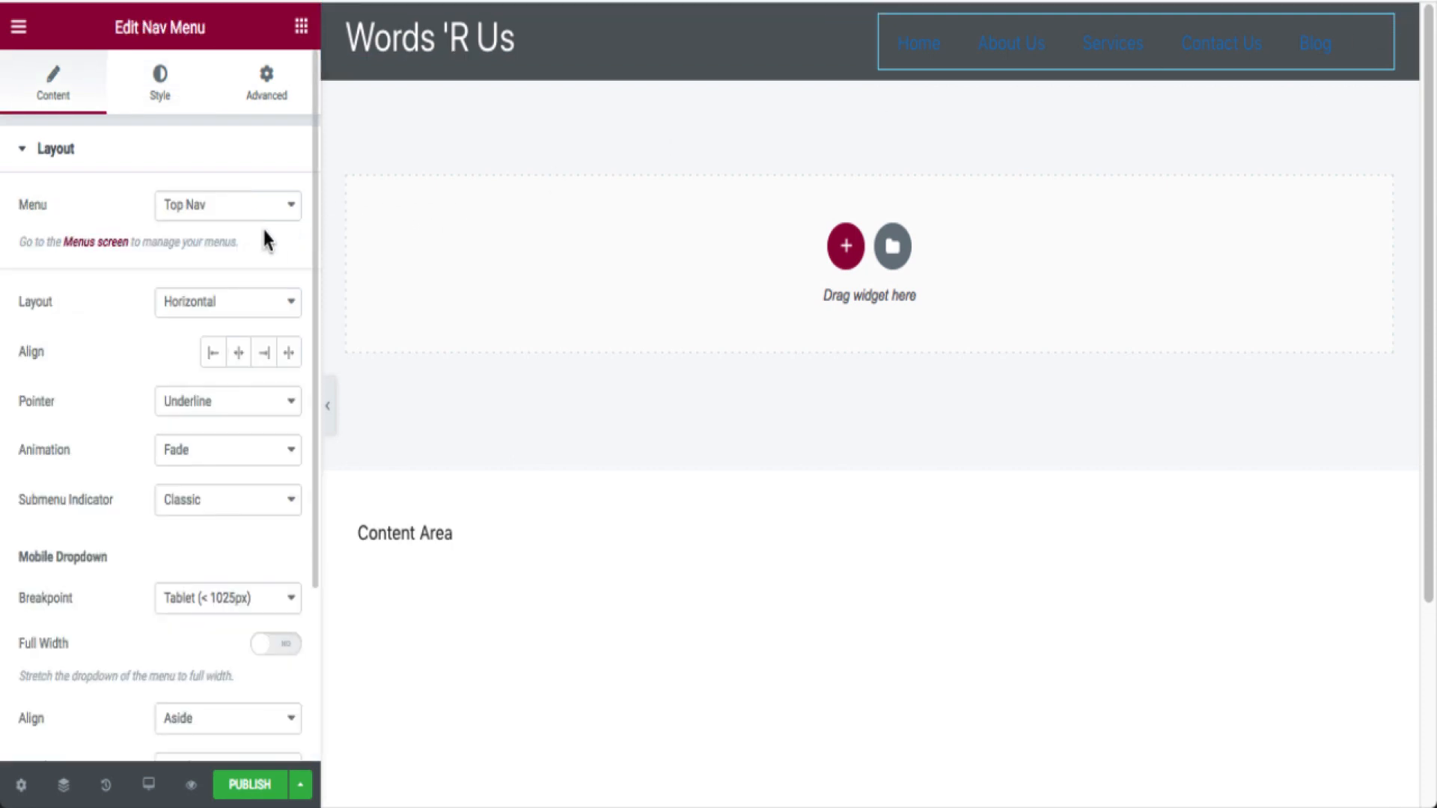
click(170, 73)
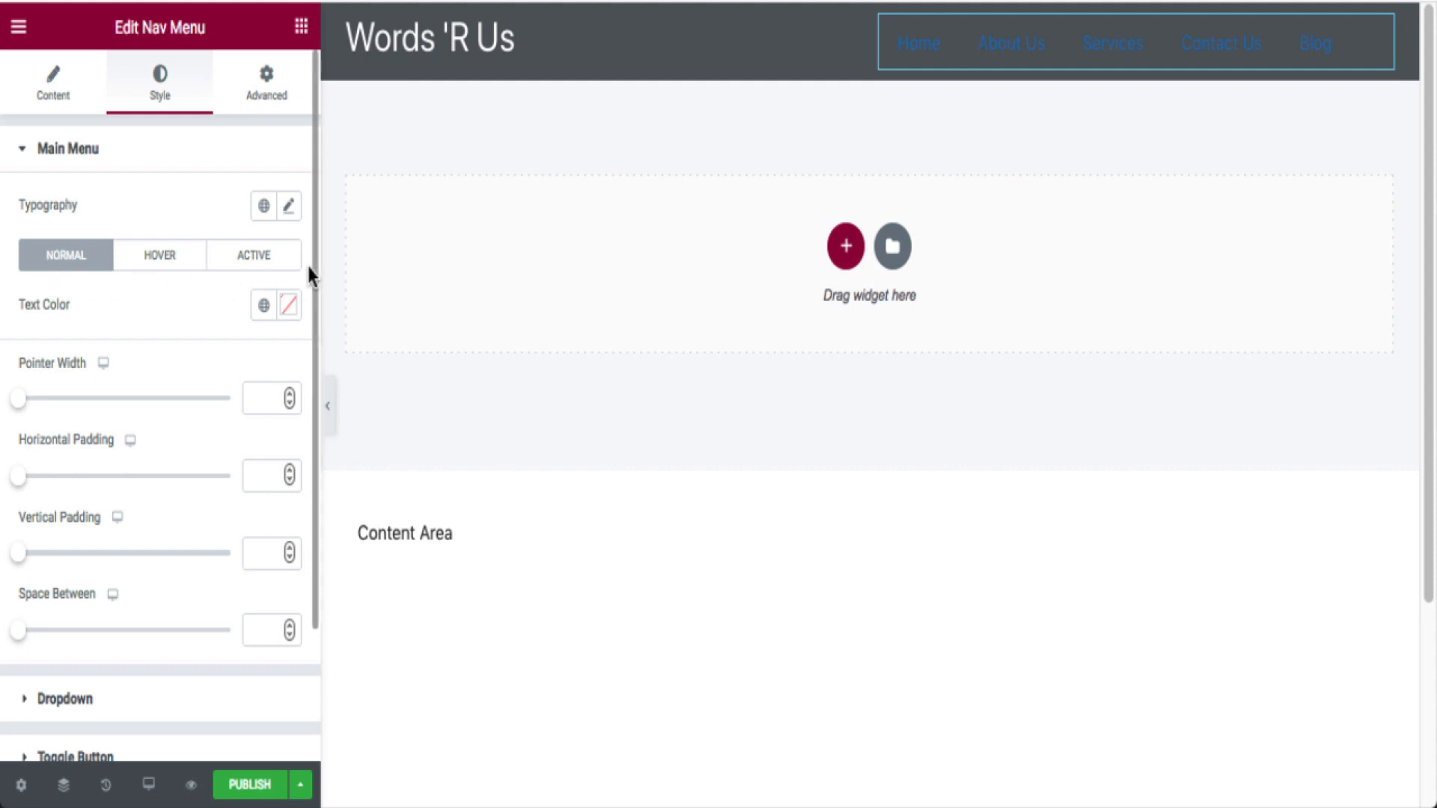
click(261, 307)
click(132, 581)
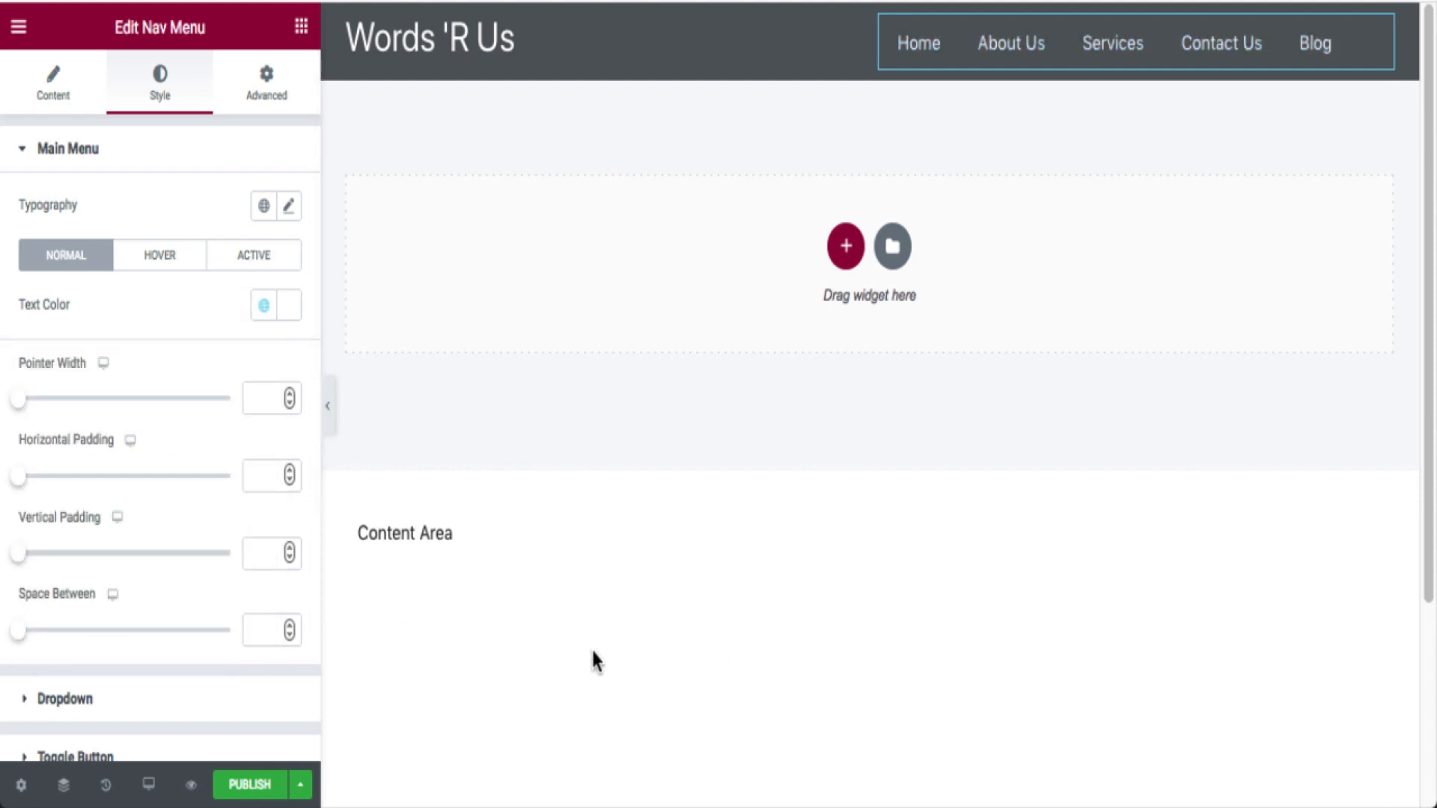
click(254, 784)
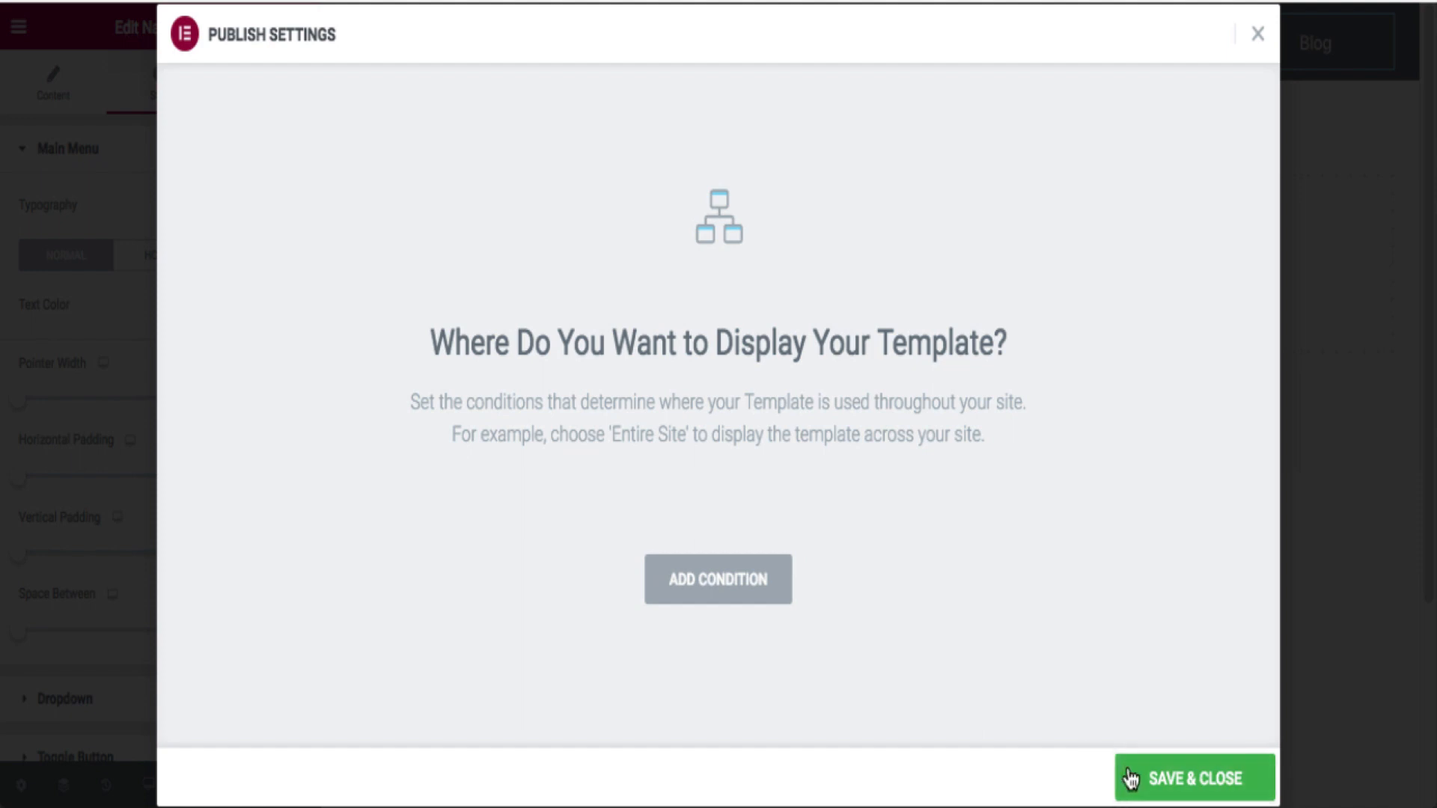
click(1172, 783)
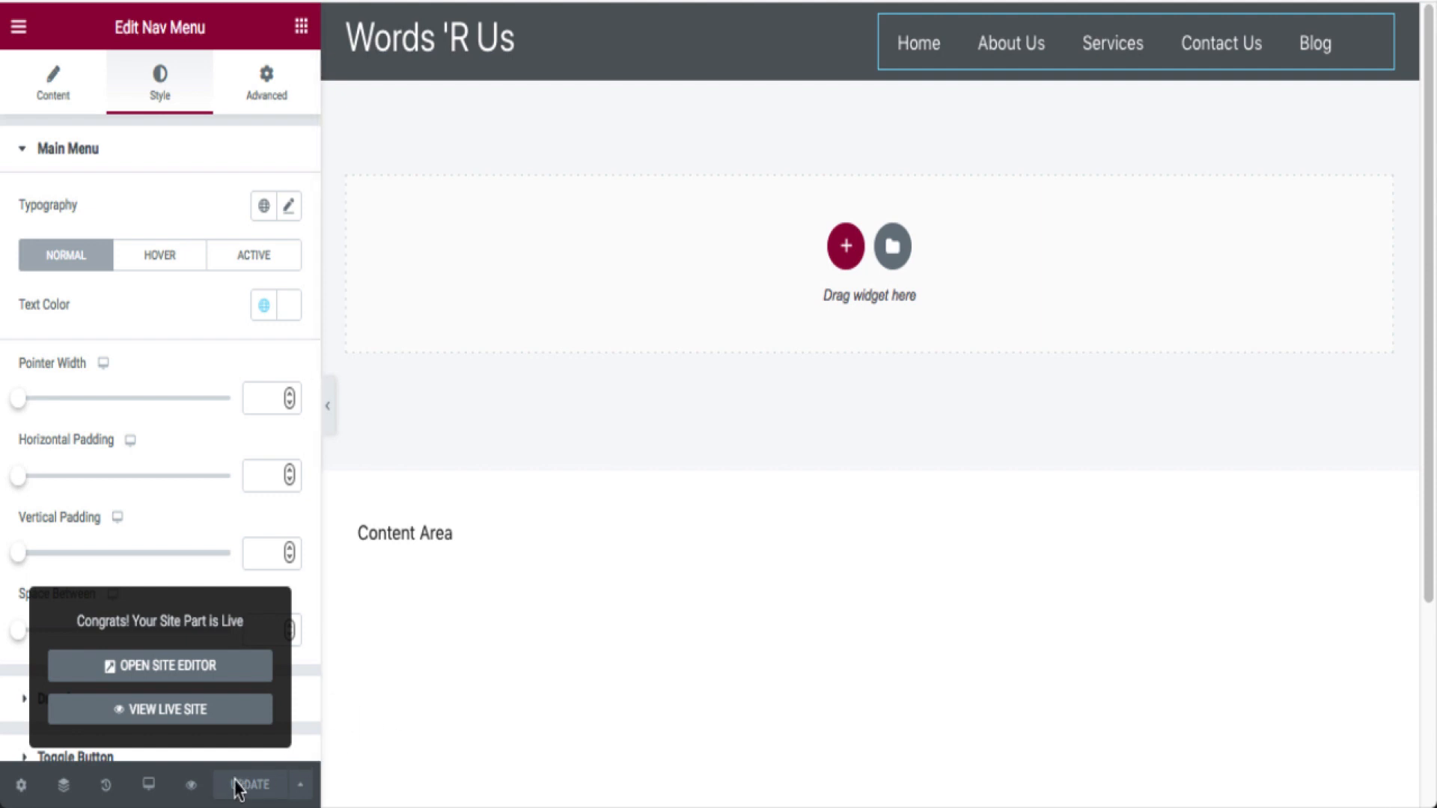
Add a display condition to the header that includes the Entire Site and save it.
click(485, 708)
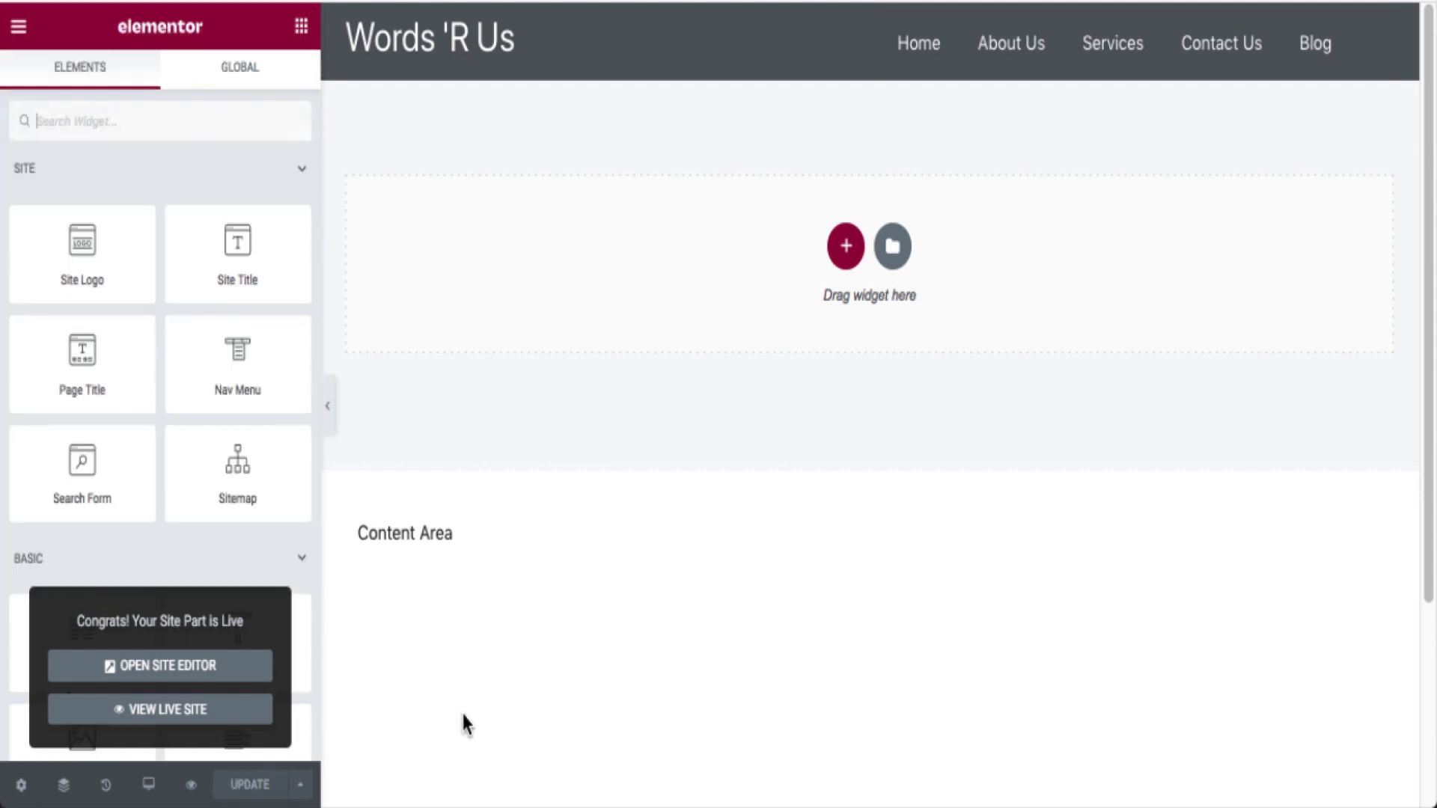
click(298, 793)
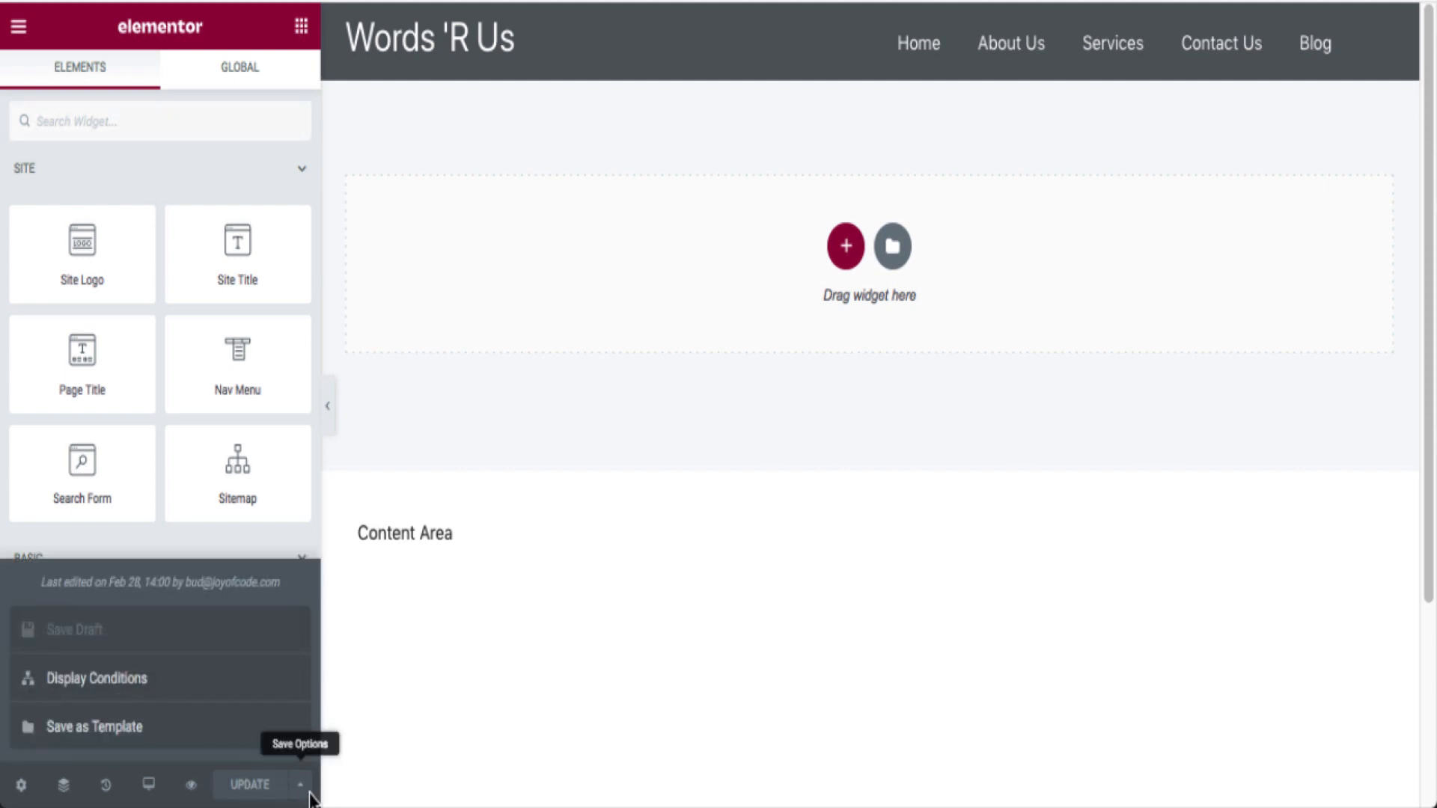
click(92, 681)
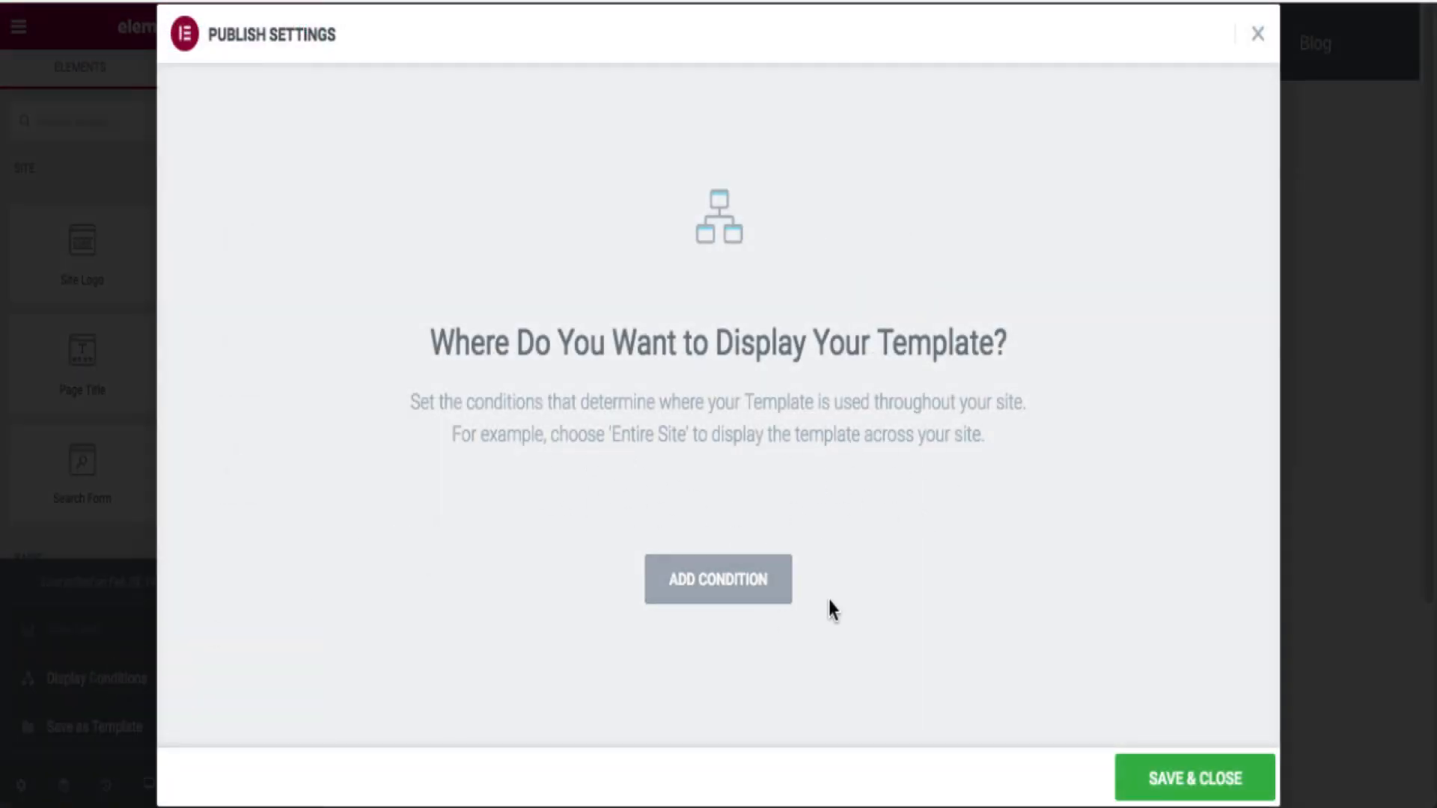
click(755, 582)
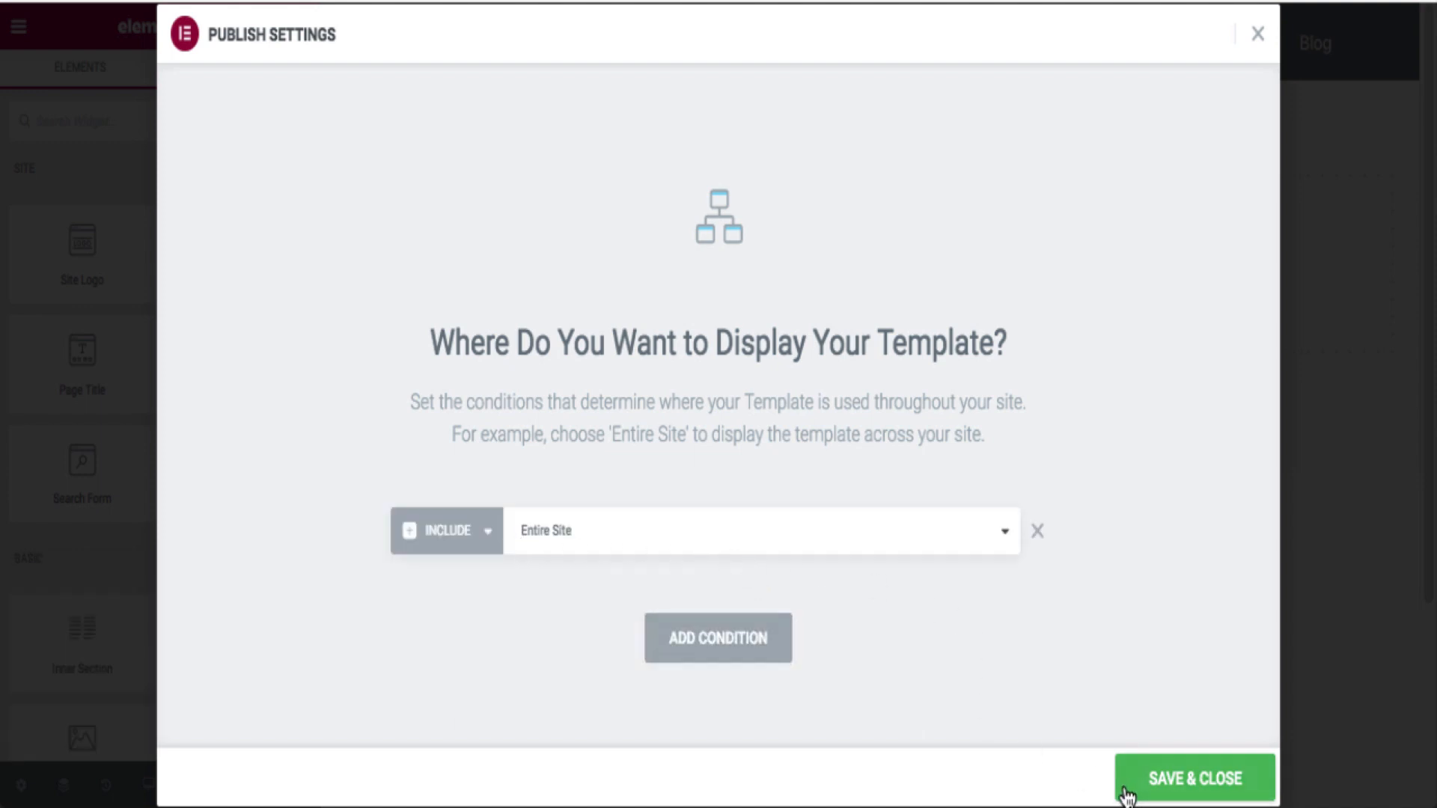
click(1185, 784)
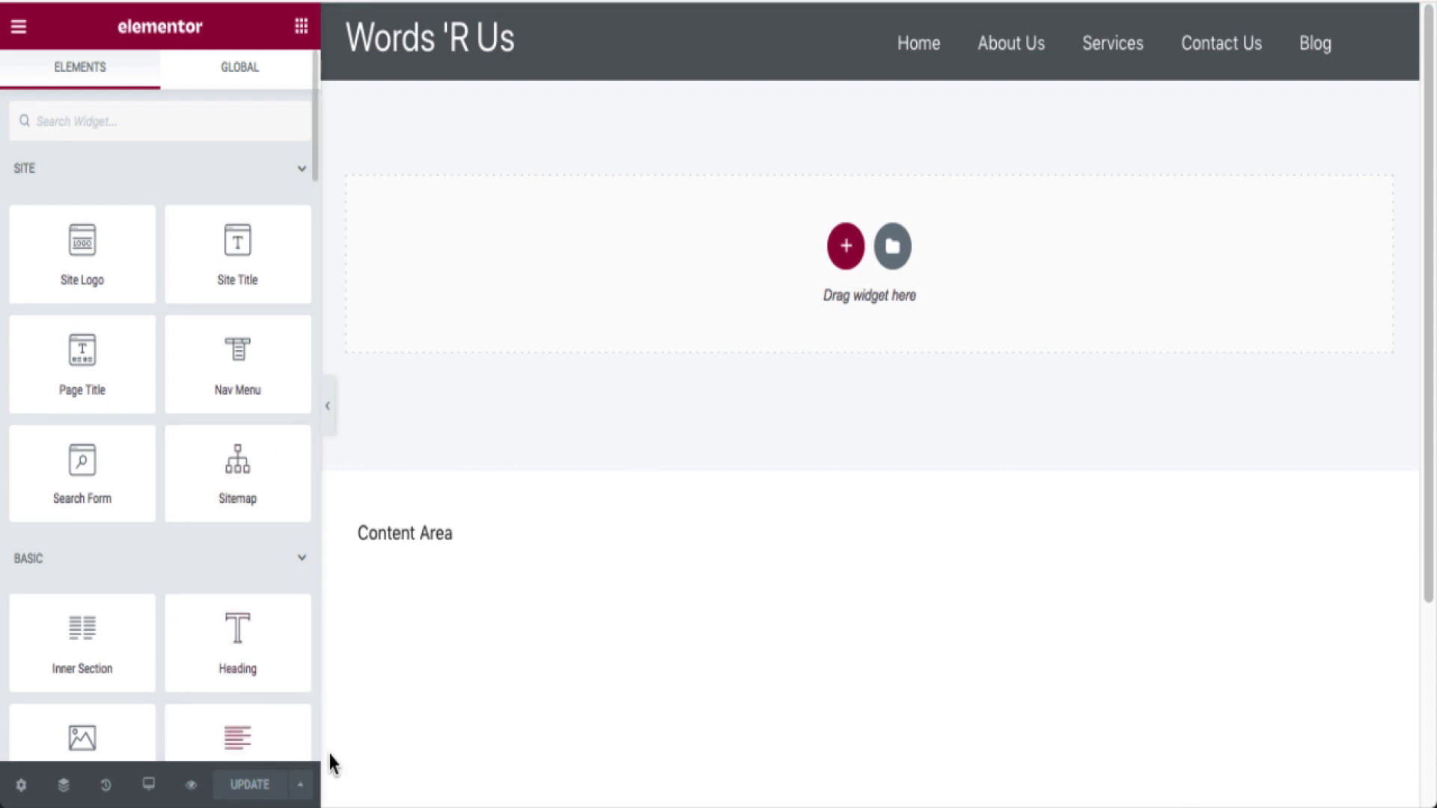
Review the header's saved display conditions and close them without changes.
click(303, 786)
click(238, 671)
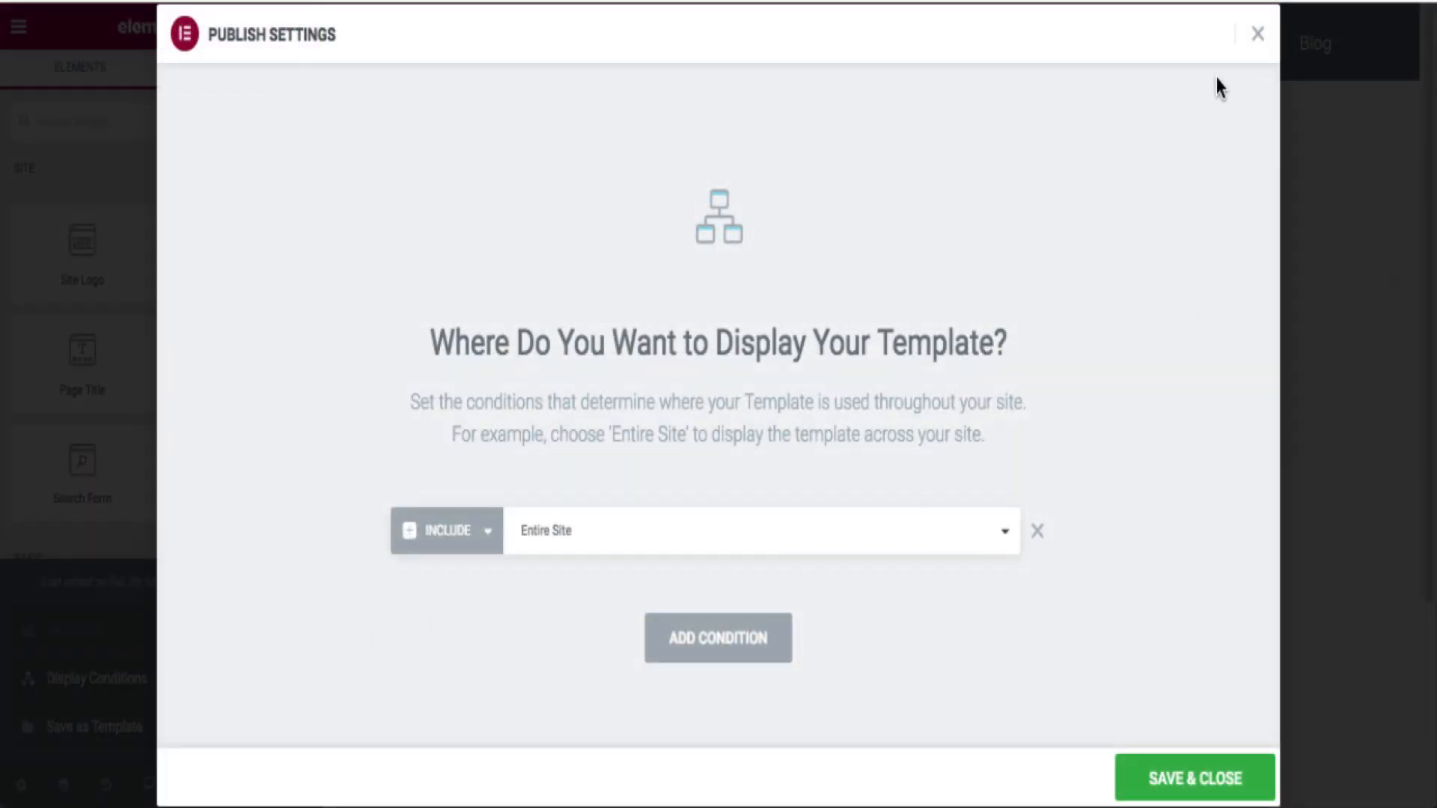
click(1258, 34)
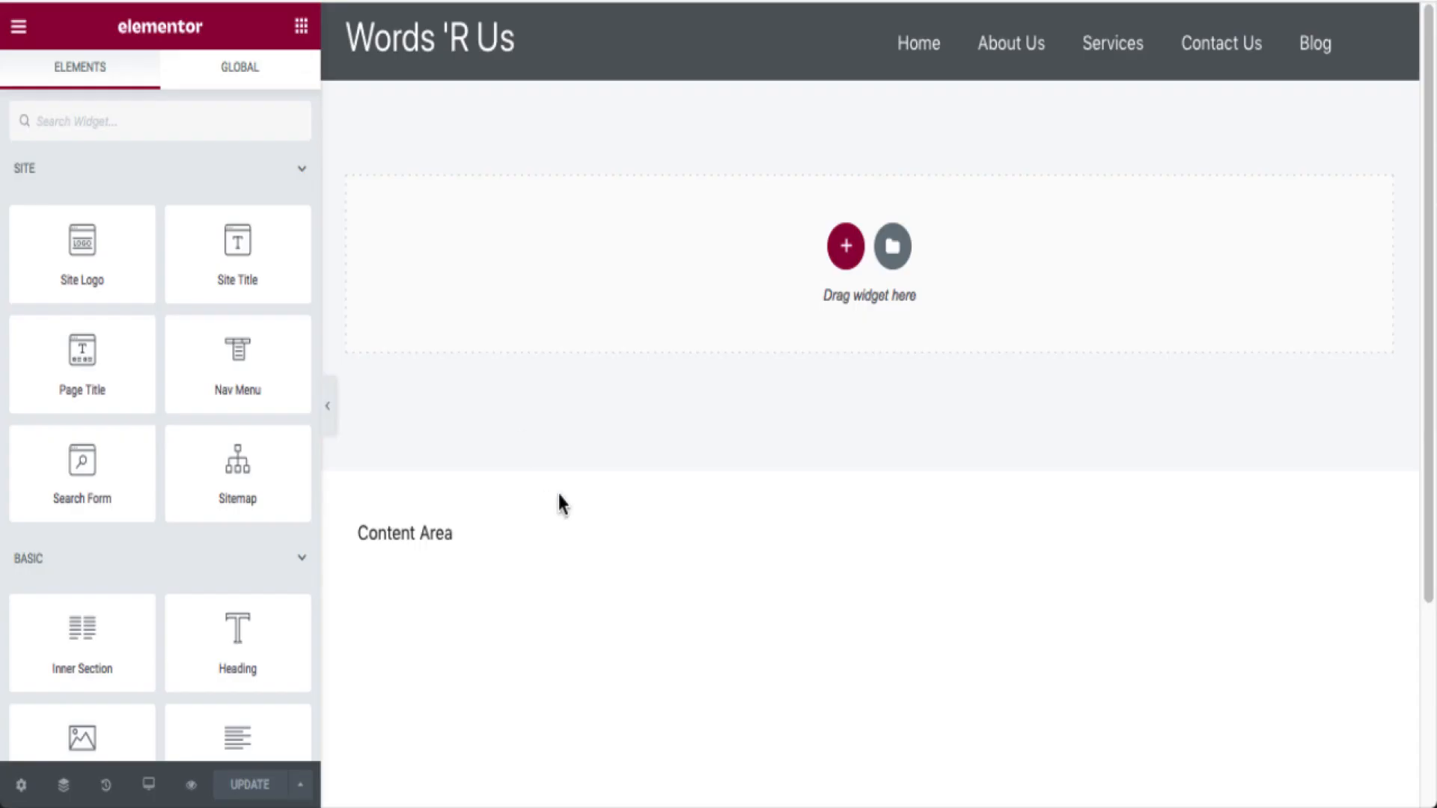
Exit the header editor to the WordPress dashboard and open the Theme Builder template list.
scroll(563, 505, down, 3)
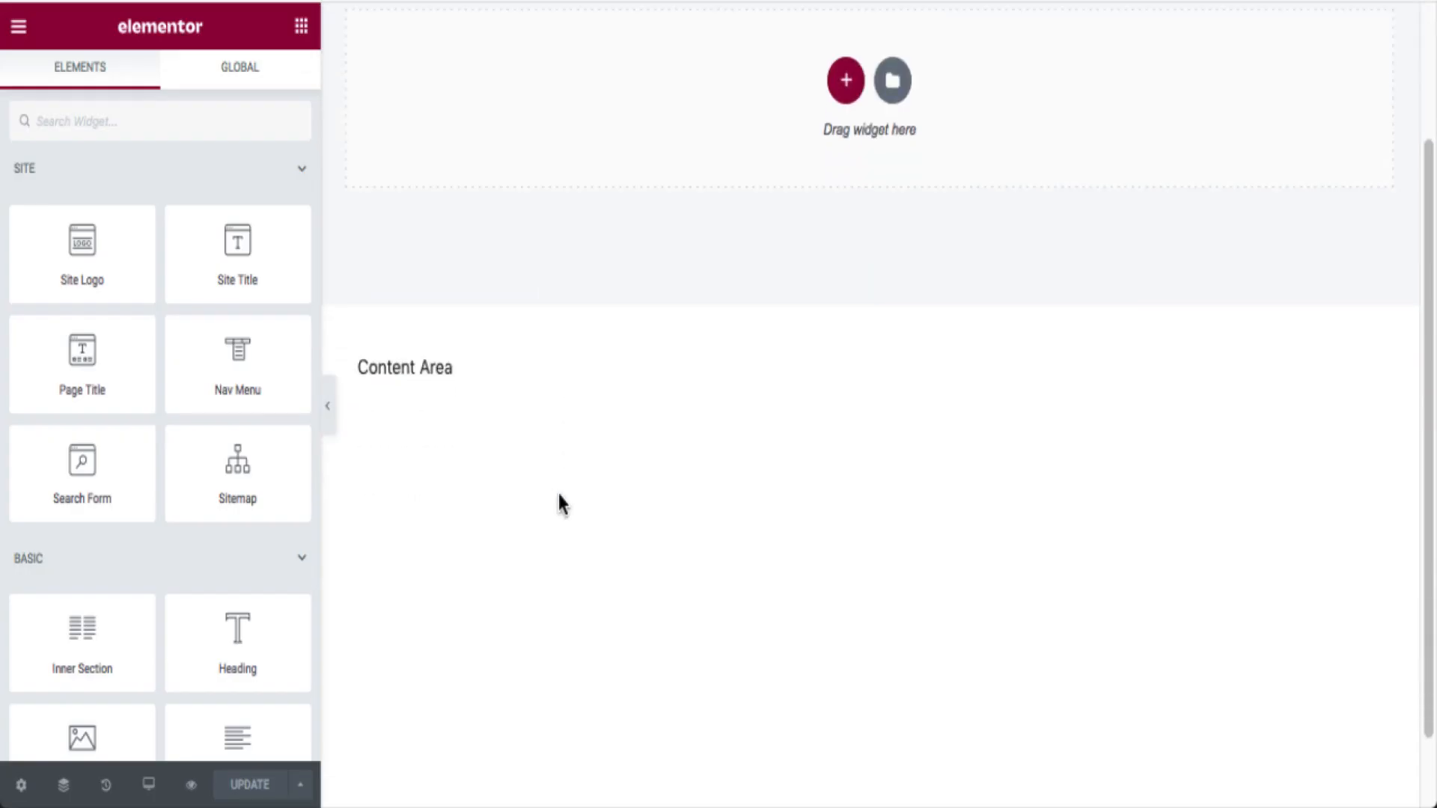
click(19, 29)
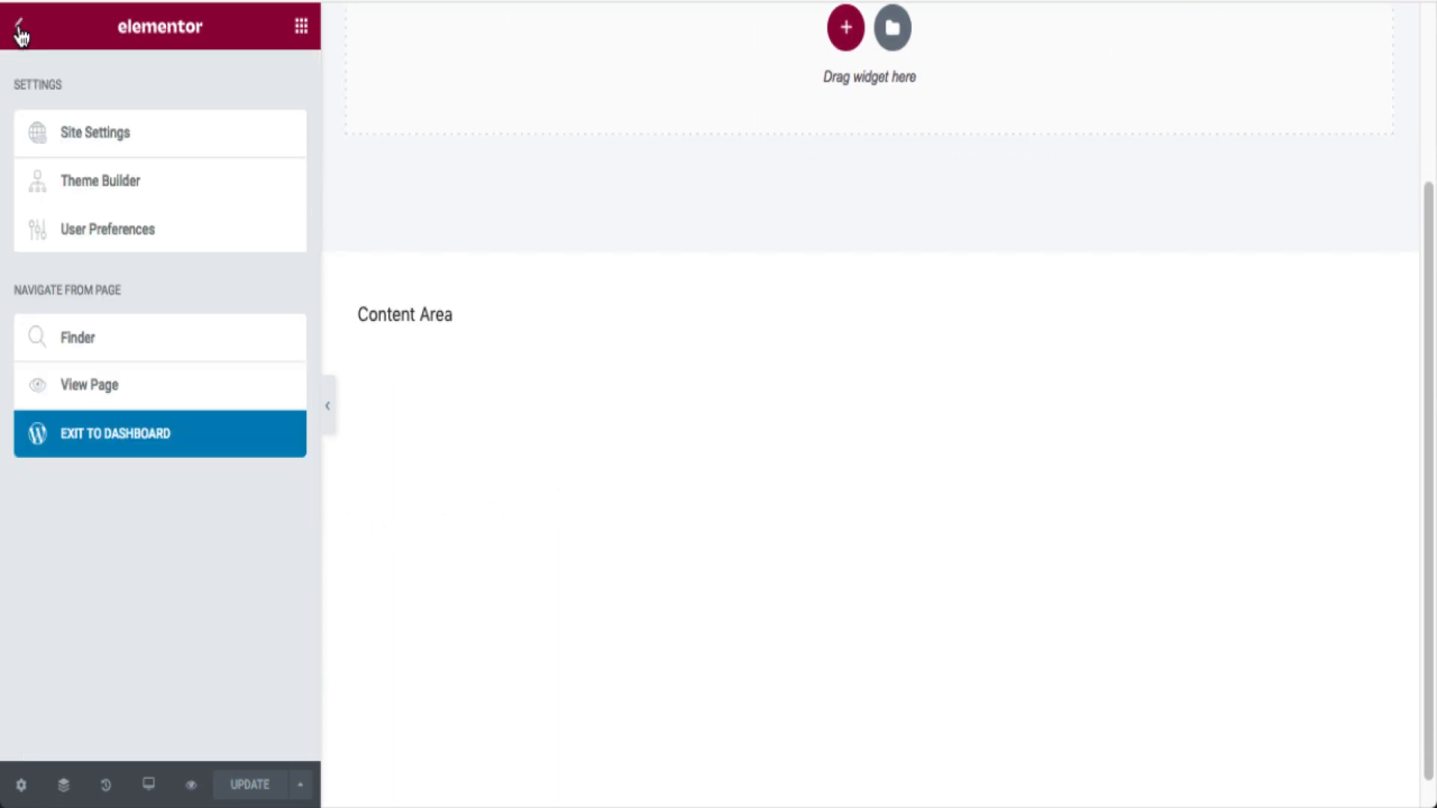
click(171, 436)
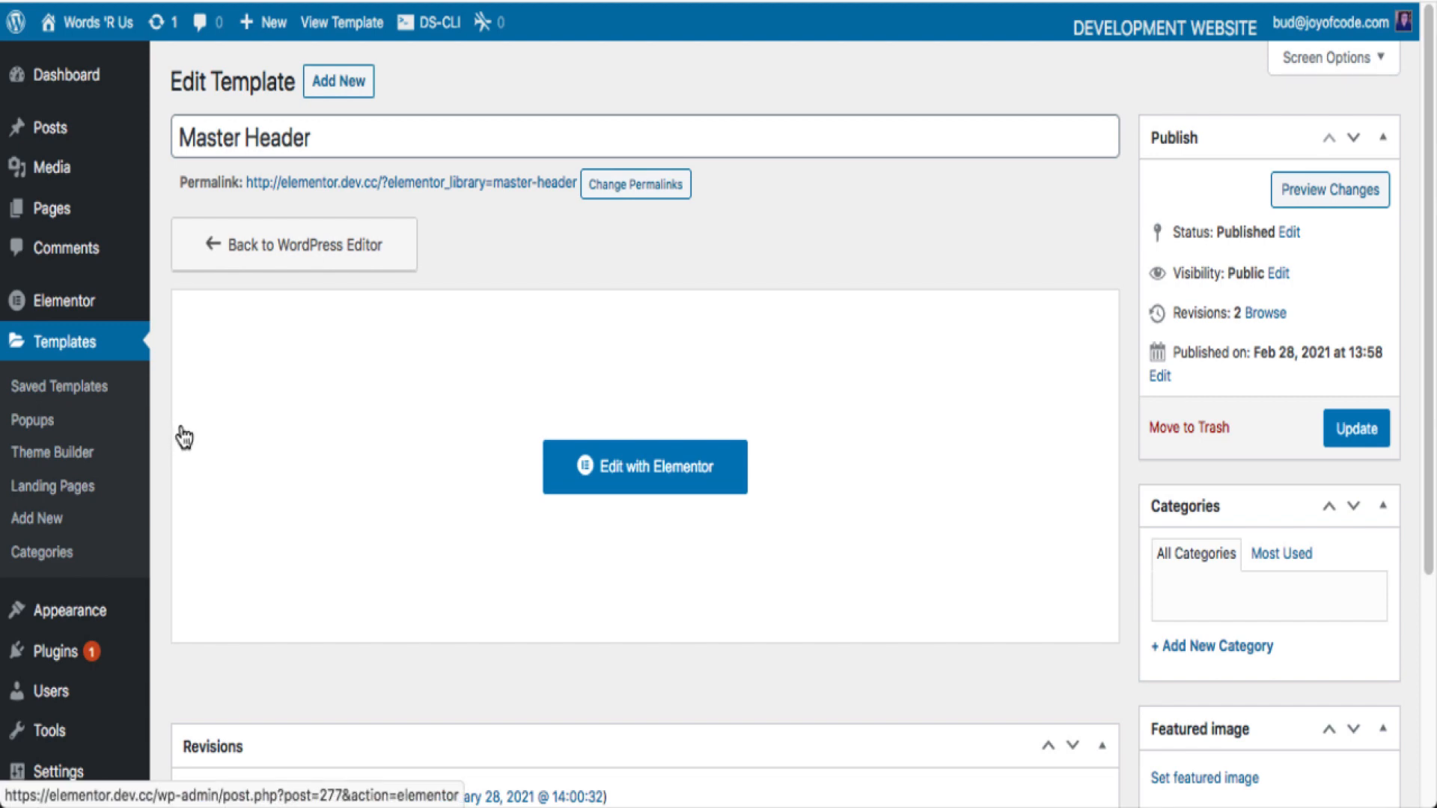
scroll(131, 578, down, 2)
mouse_move(133, 582)
scroll(133, 583, down, 1)
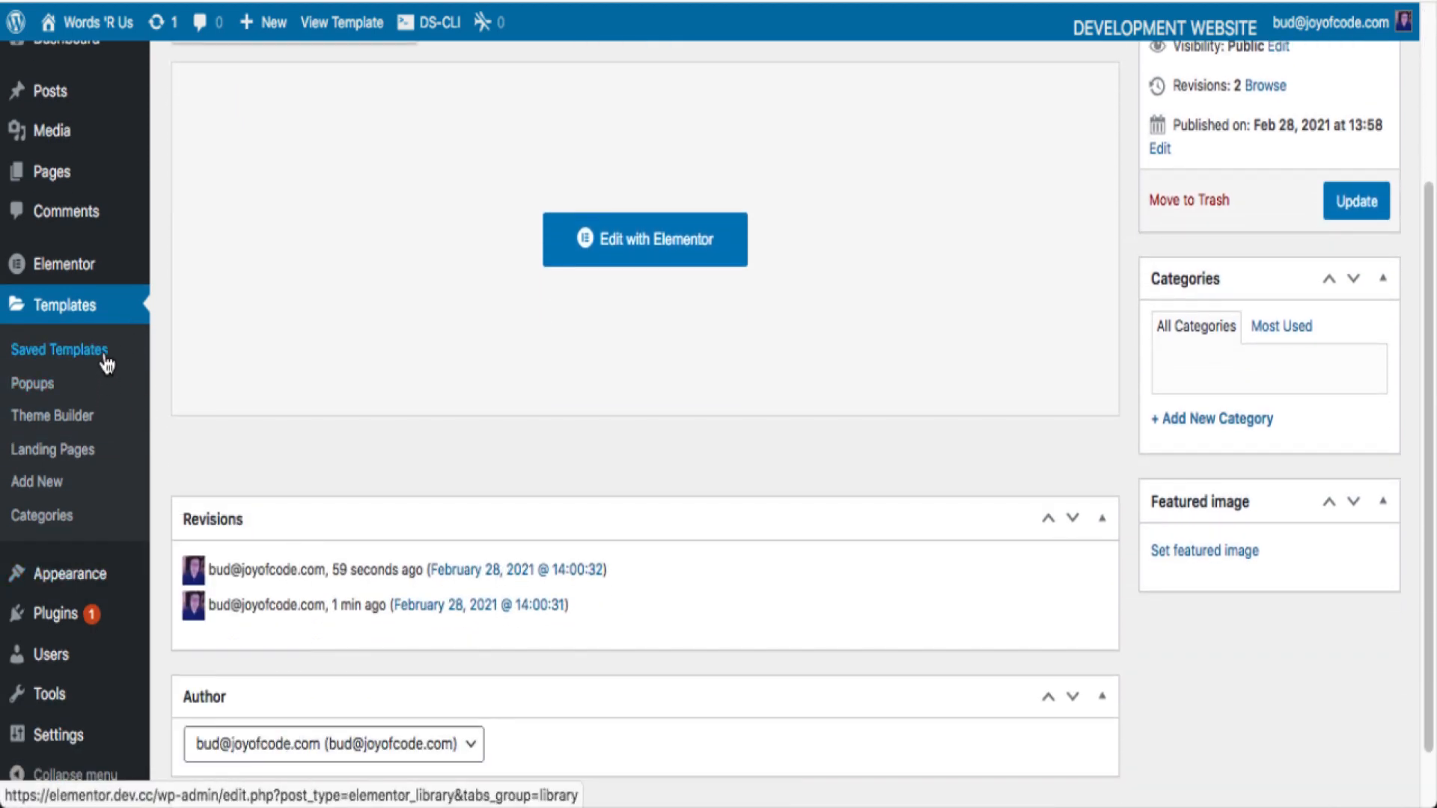
click(62, 424)
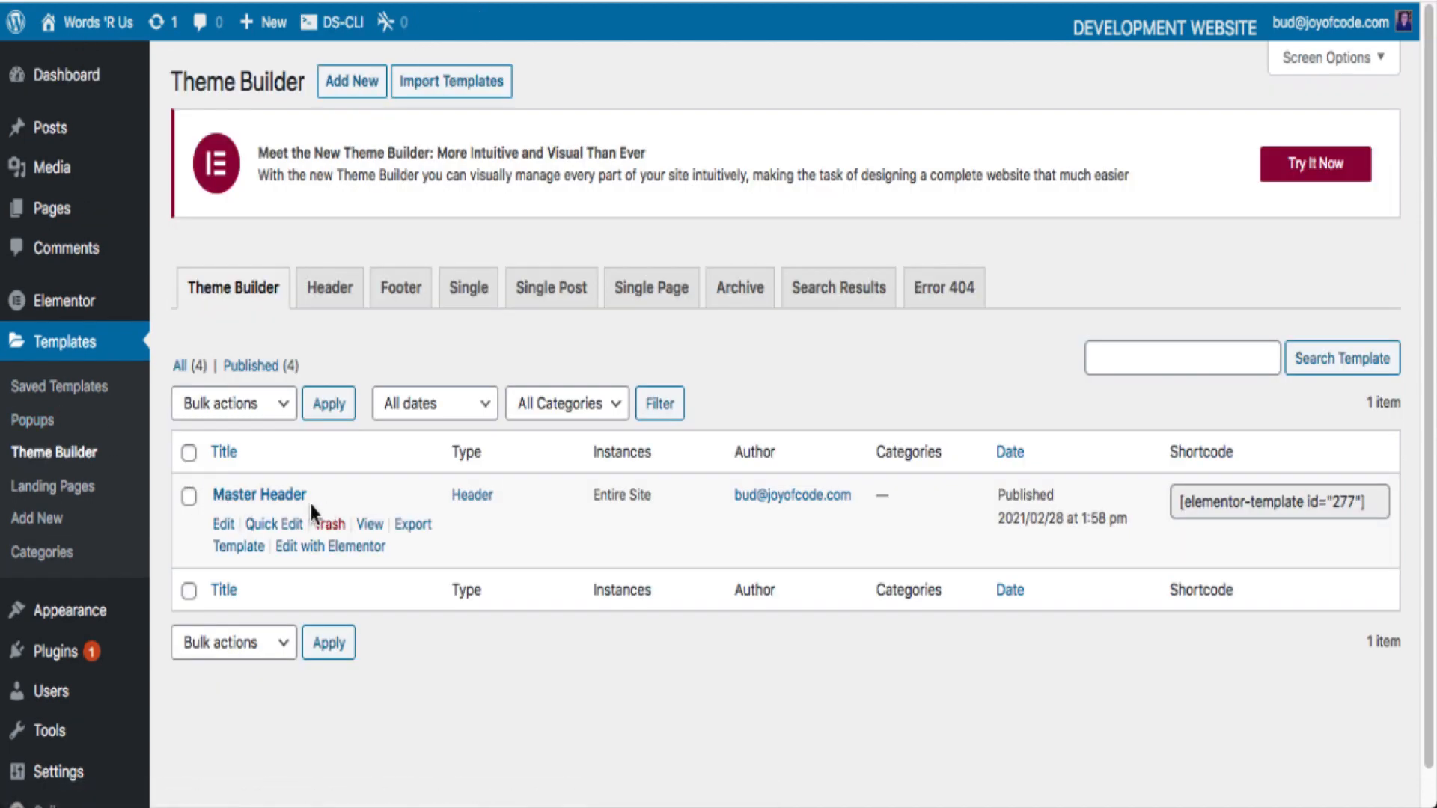
Create a new Footer template named Master Footer and dismiss the block library to start from a blank layout.
click(346, 84)
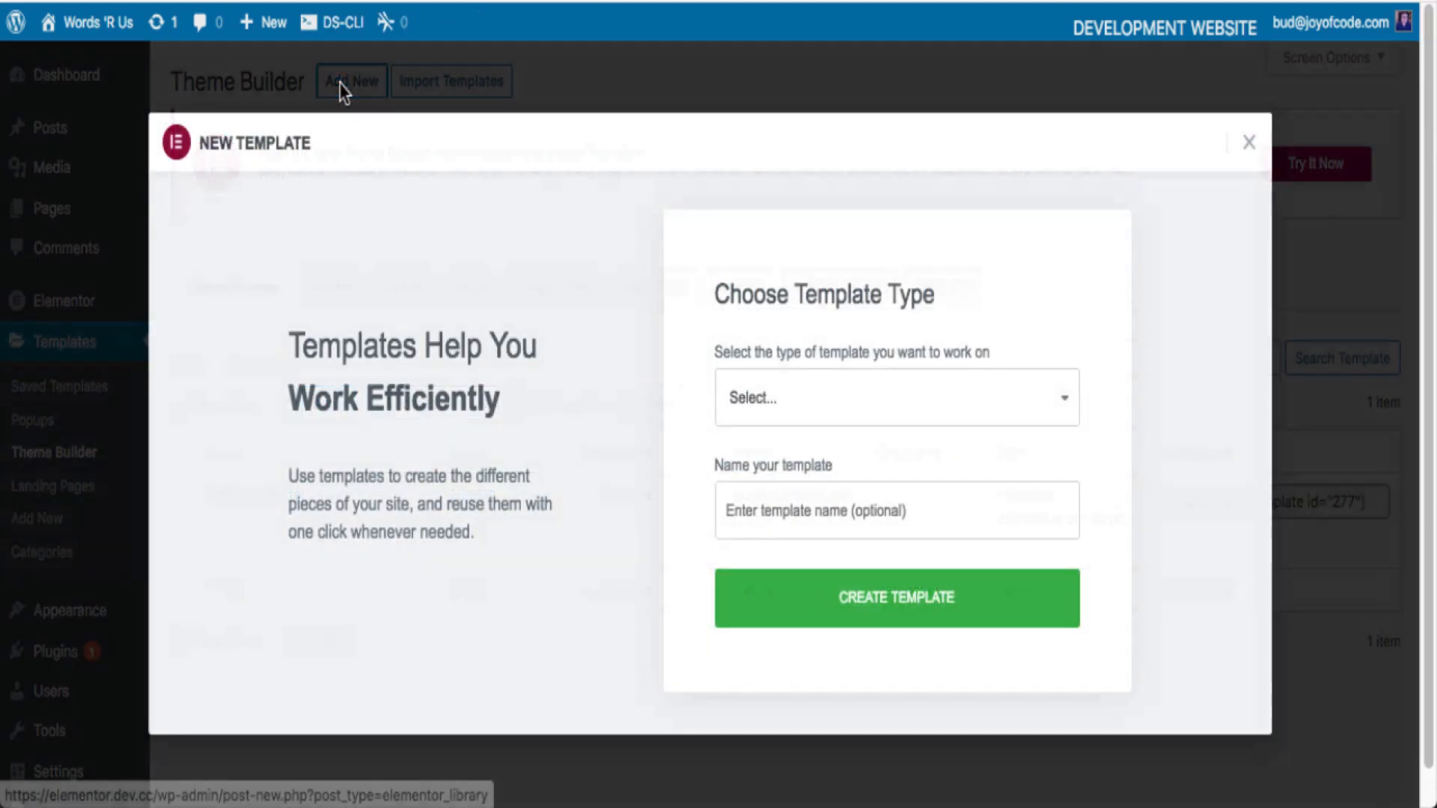
click(910, 404)
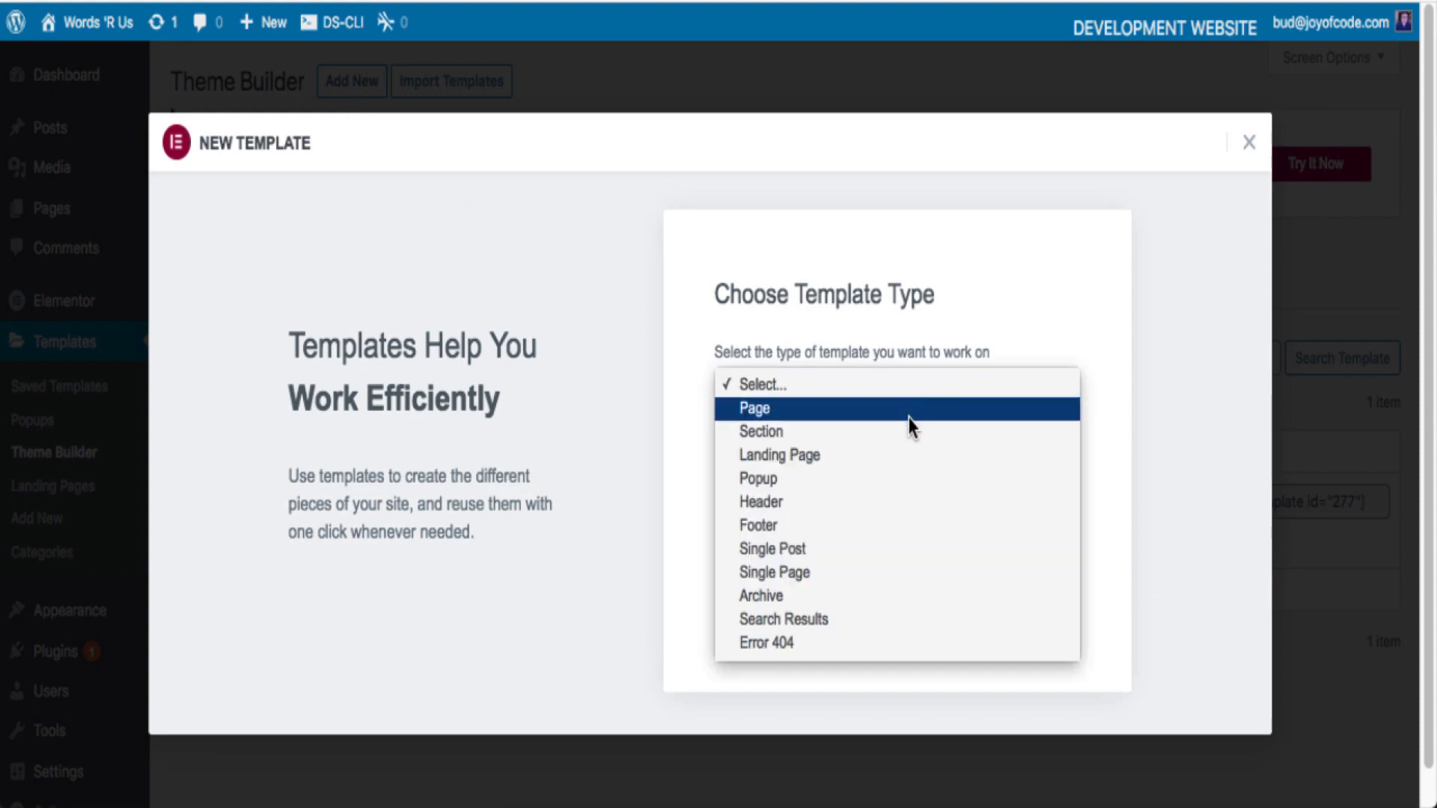
click(916, 527)
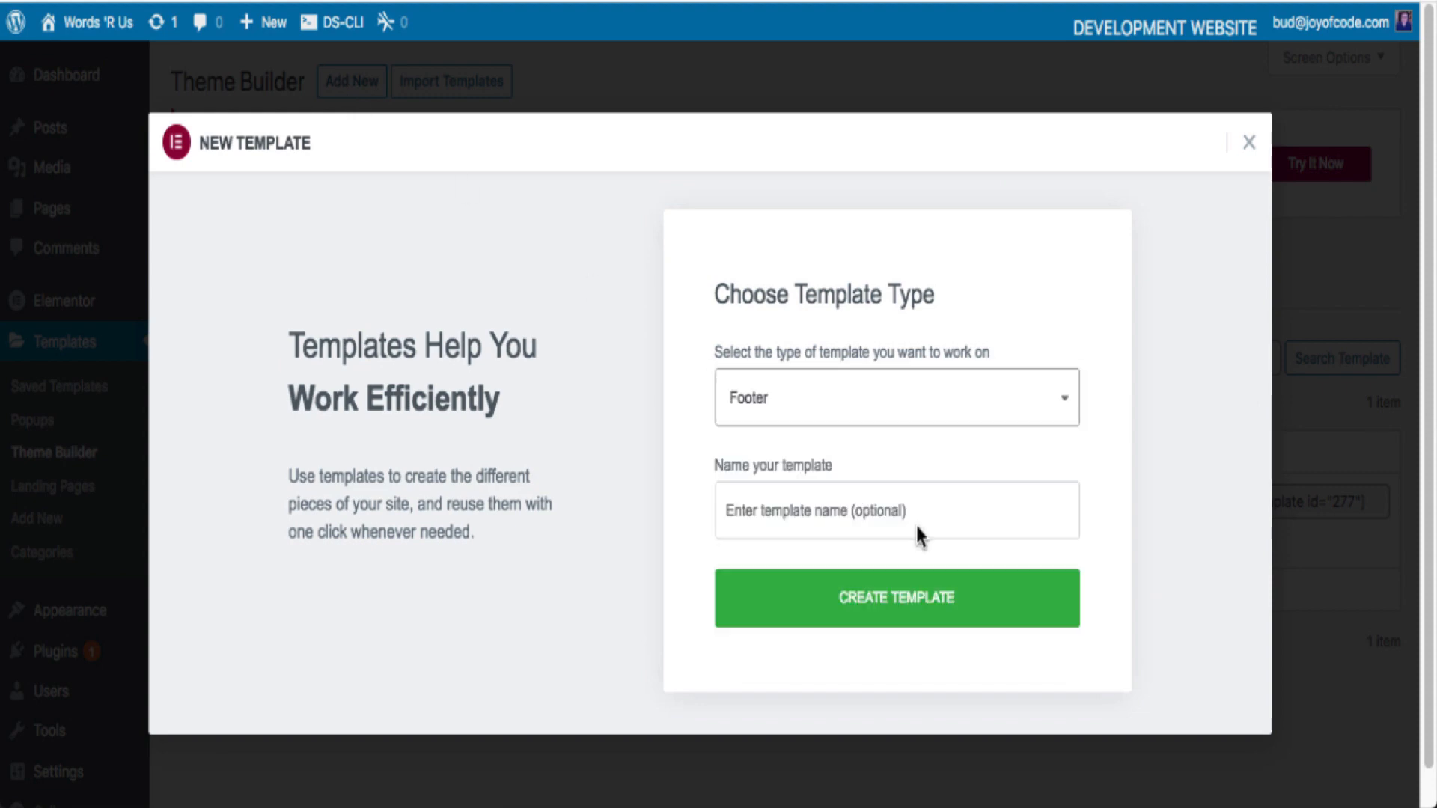
click(864, 515)
click(796, 517)
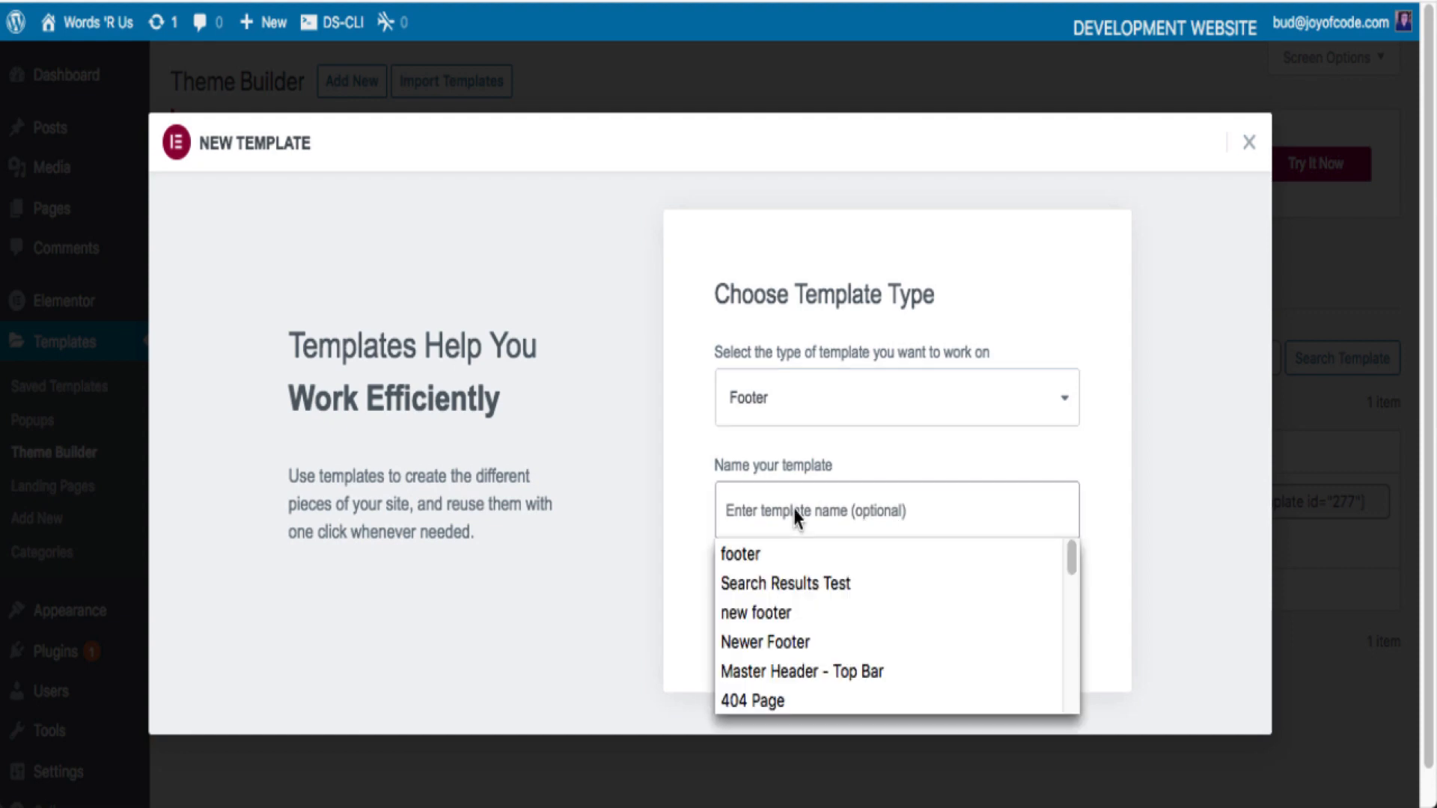
text(Master)
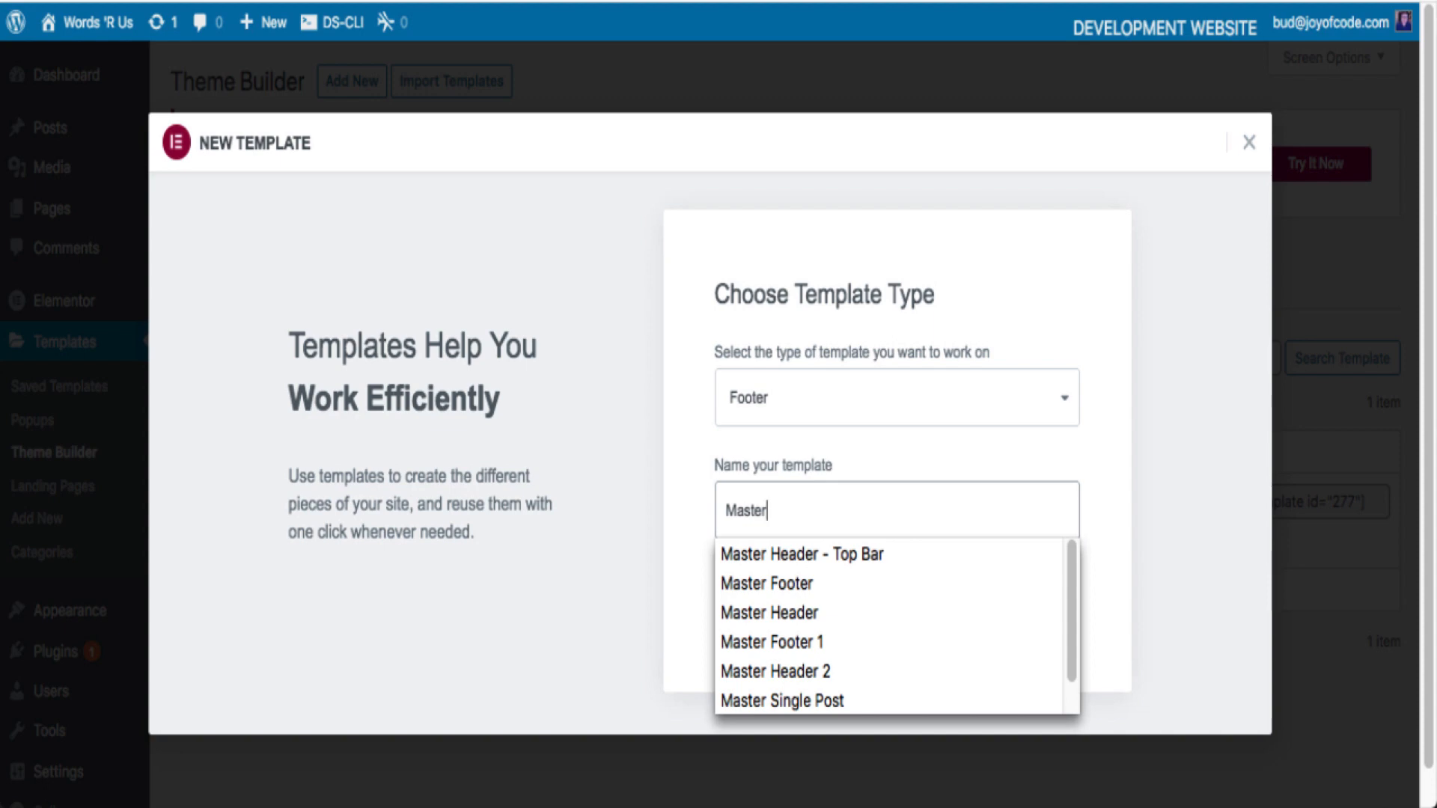
click(838, 583)
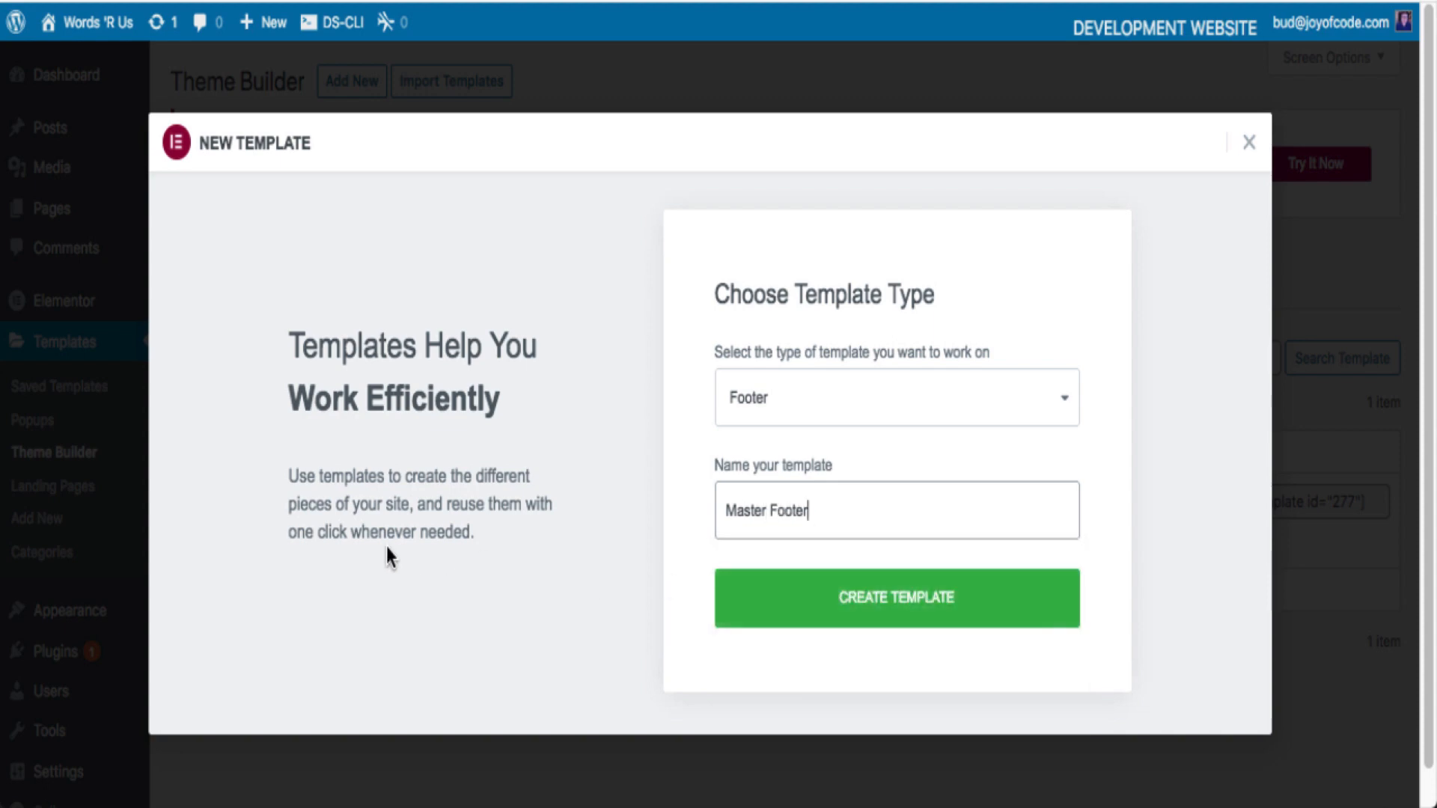
click(828, 602)
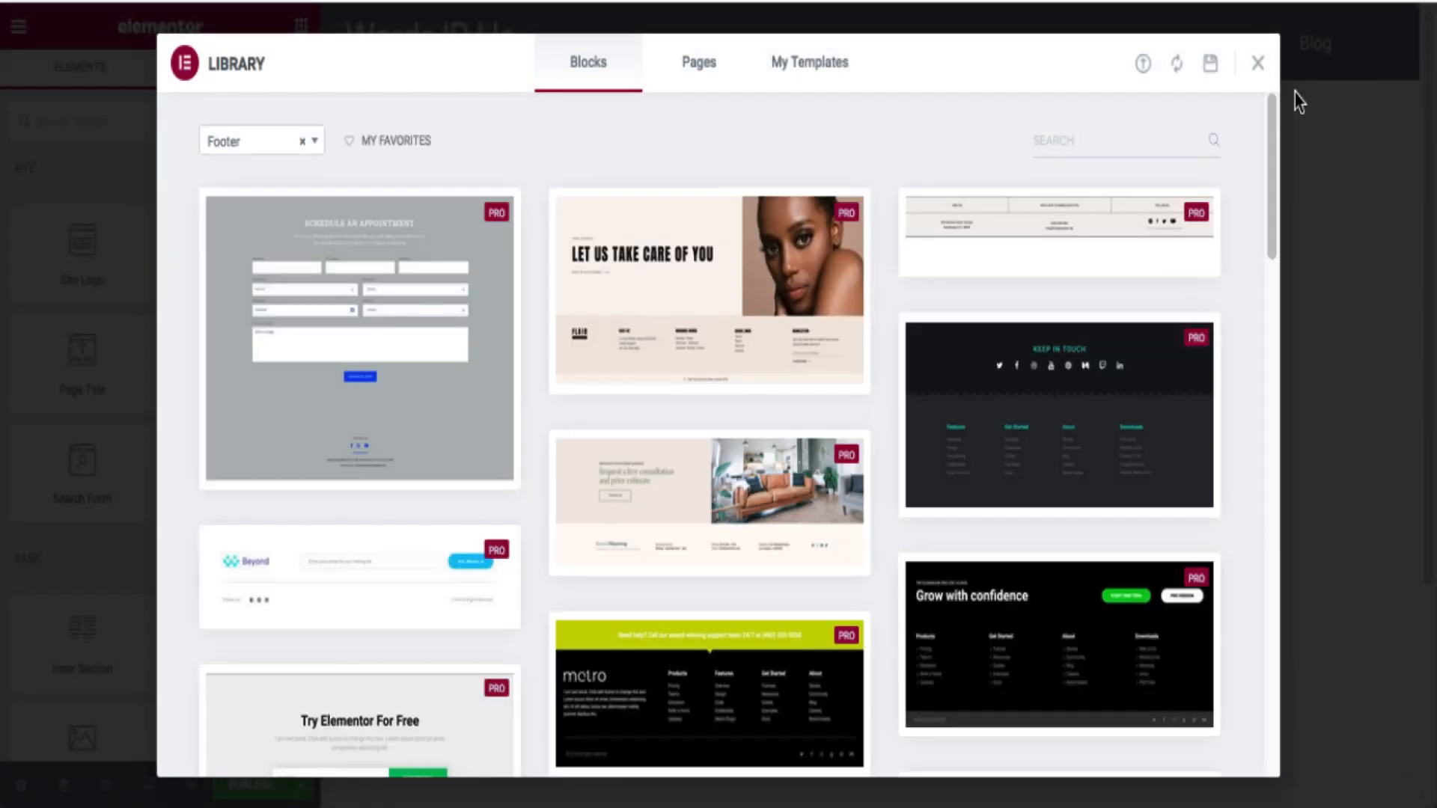
click(1258, 63)
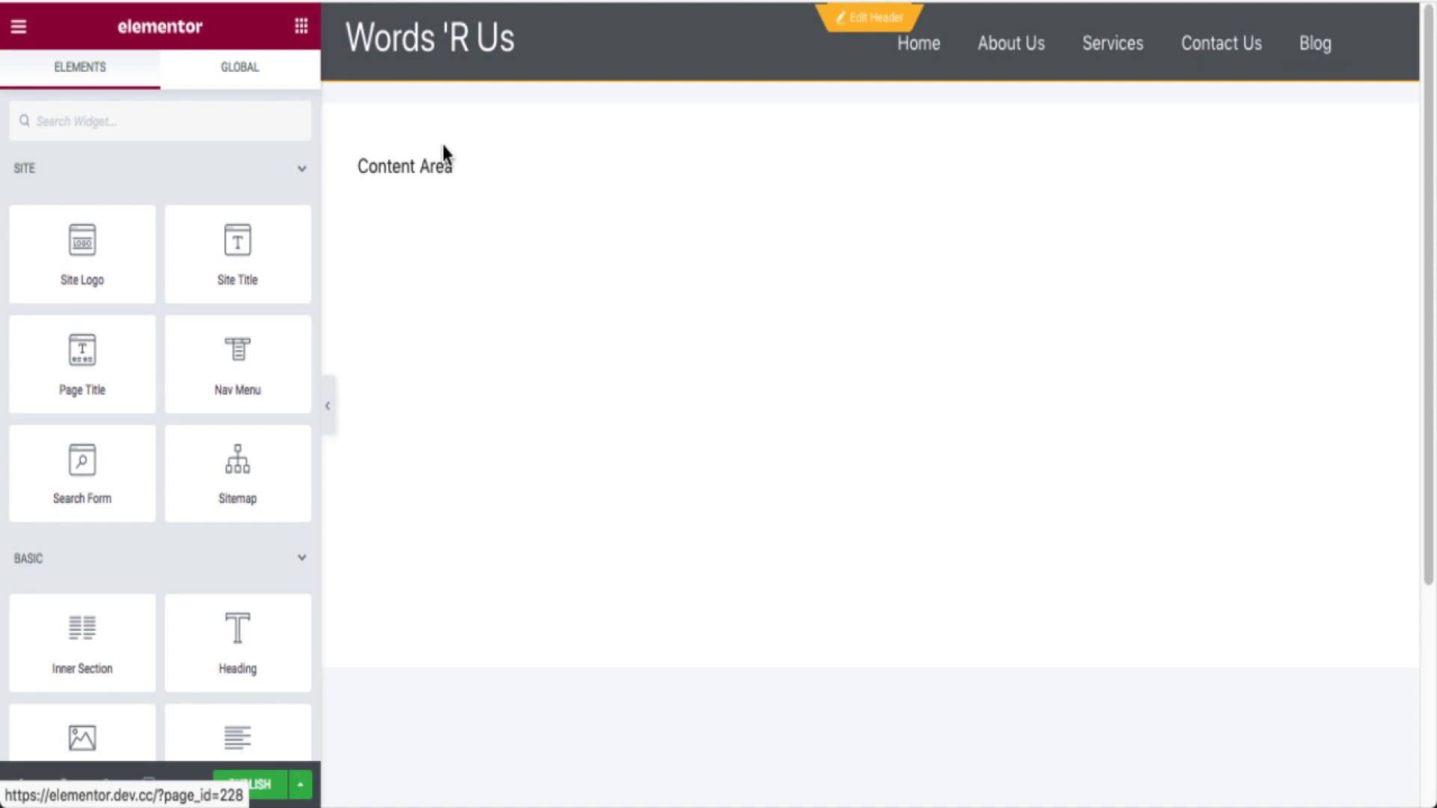
Add a section with three equal columns to the footer and place the Socials global widget in its first column.
scroll(975, 289, down, 3)
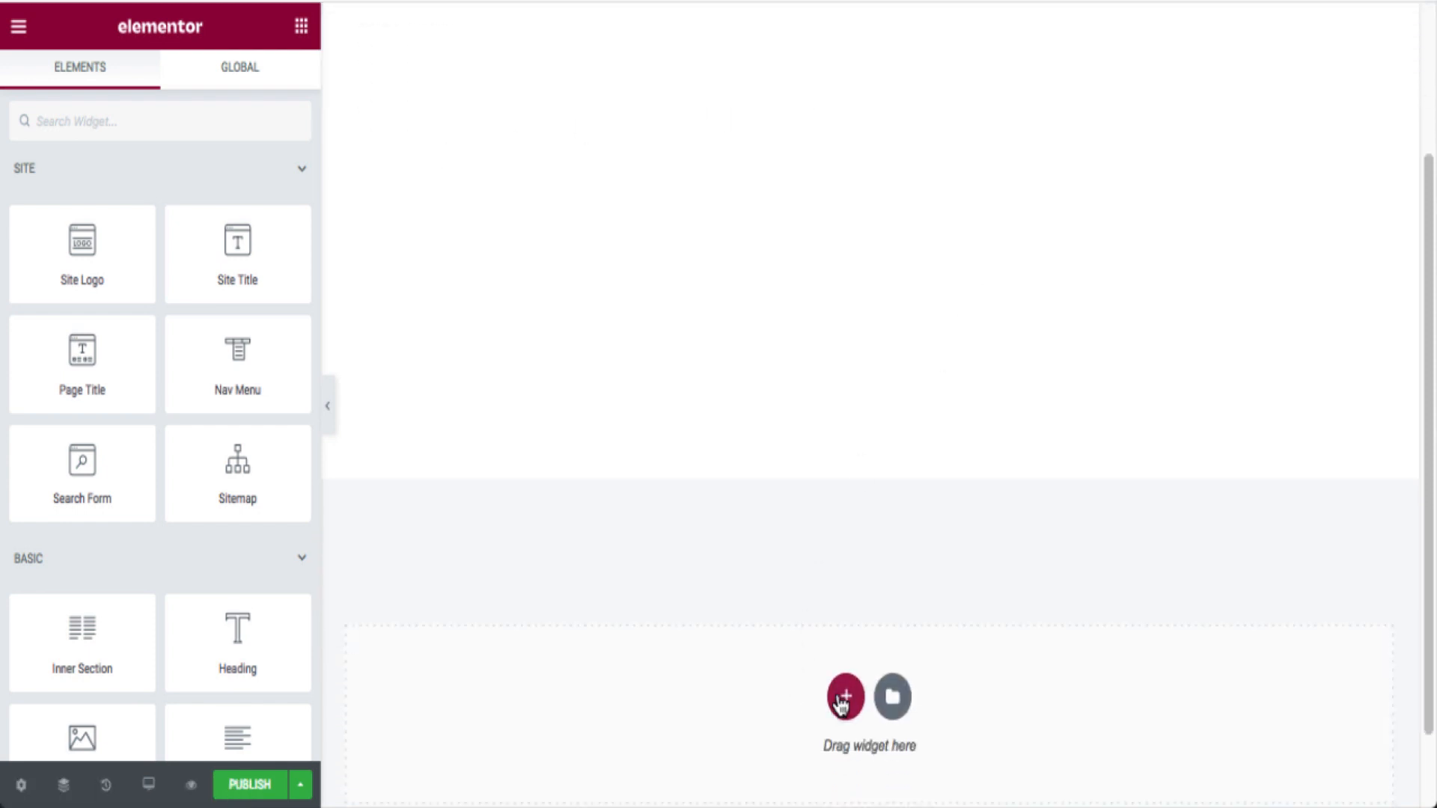
click(846, 707)
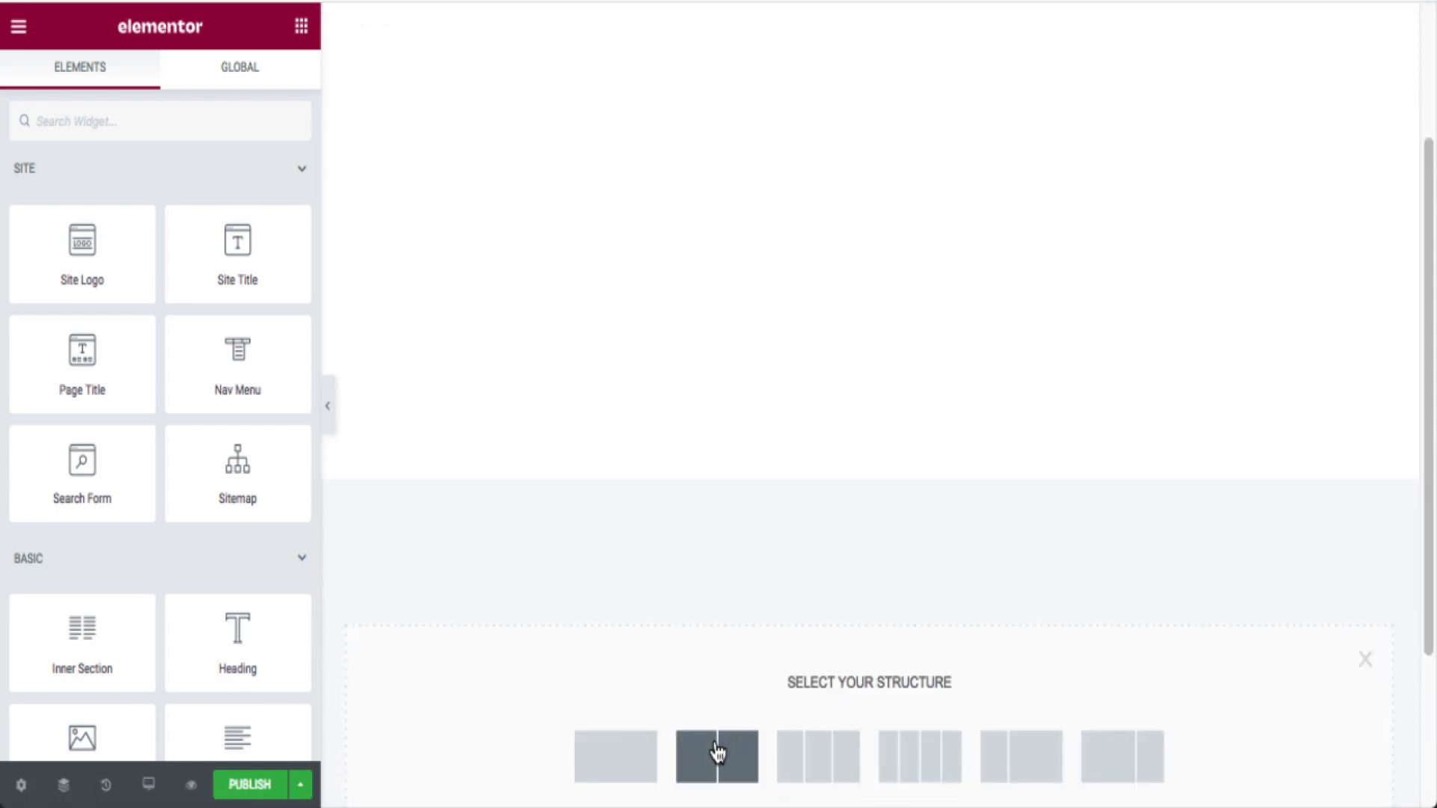
click(836, 763)
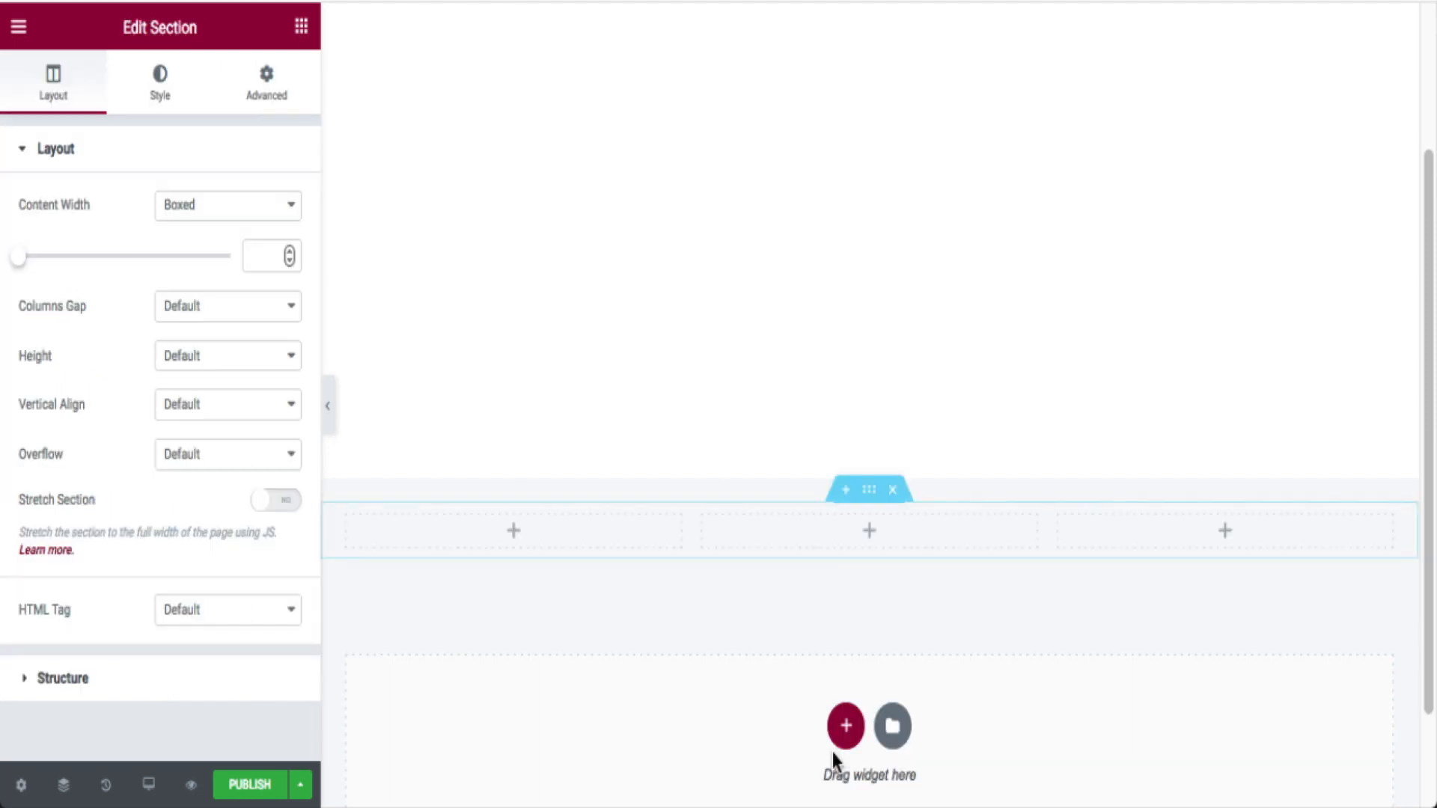
click(513, 535)
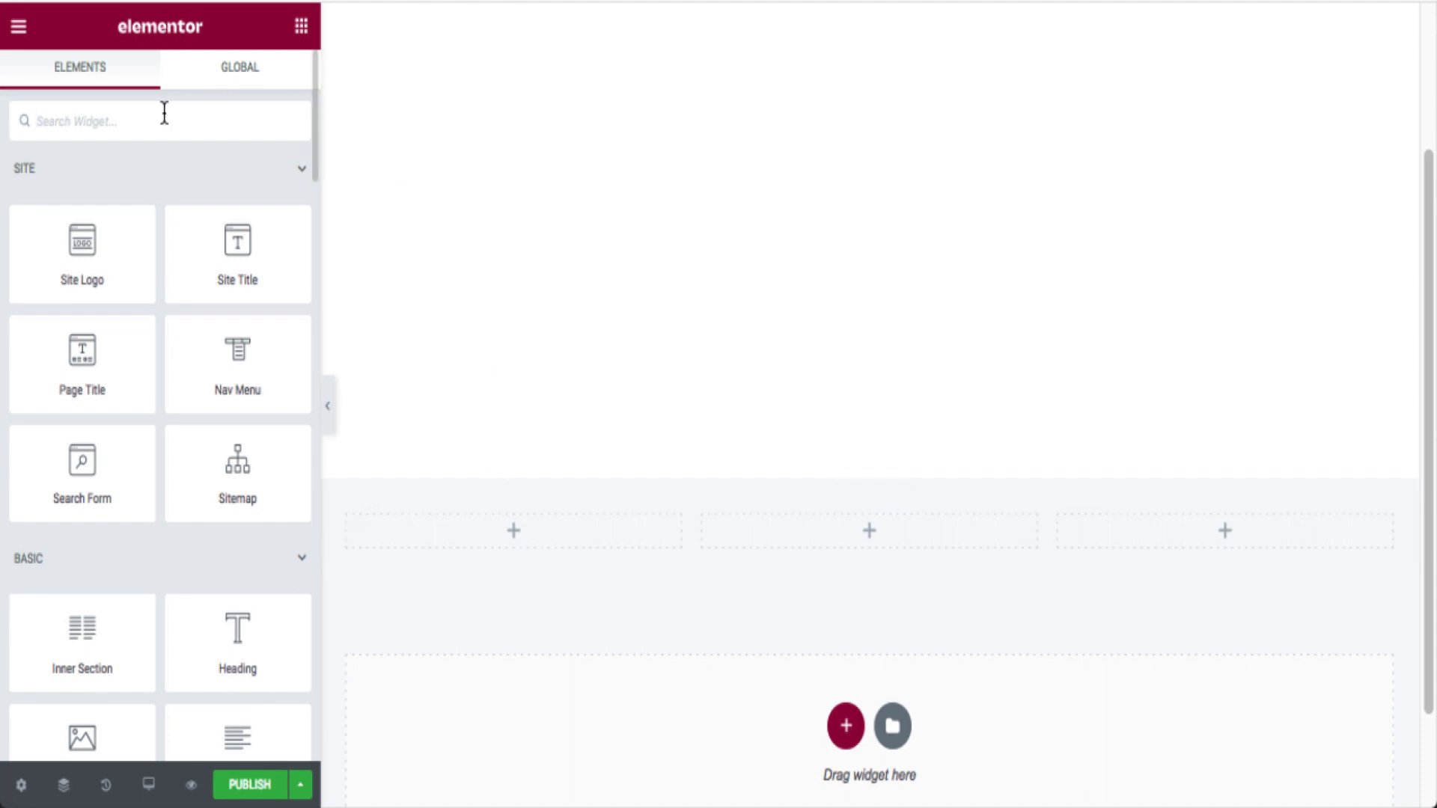
click(239, 74)
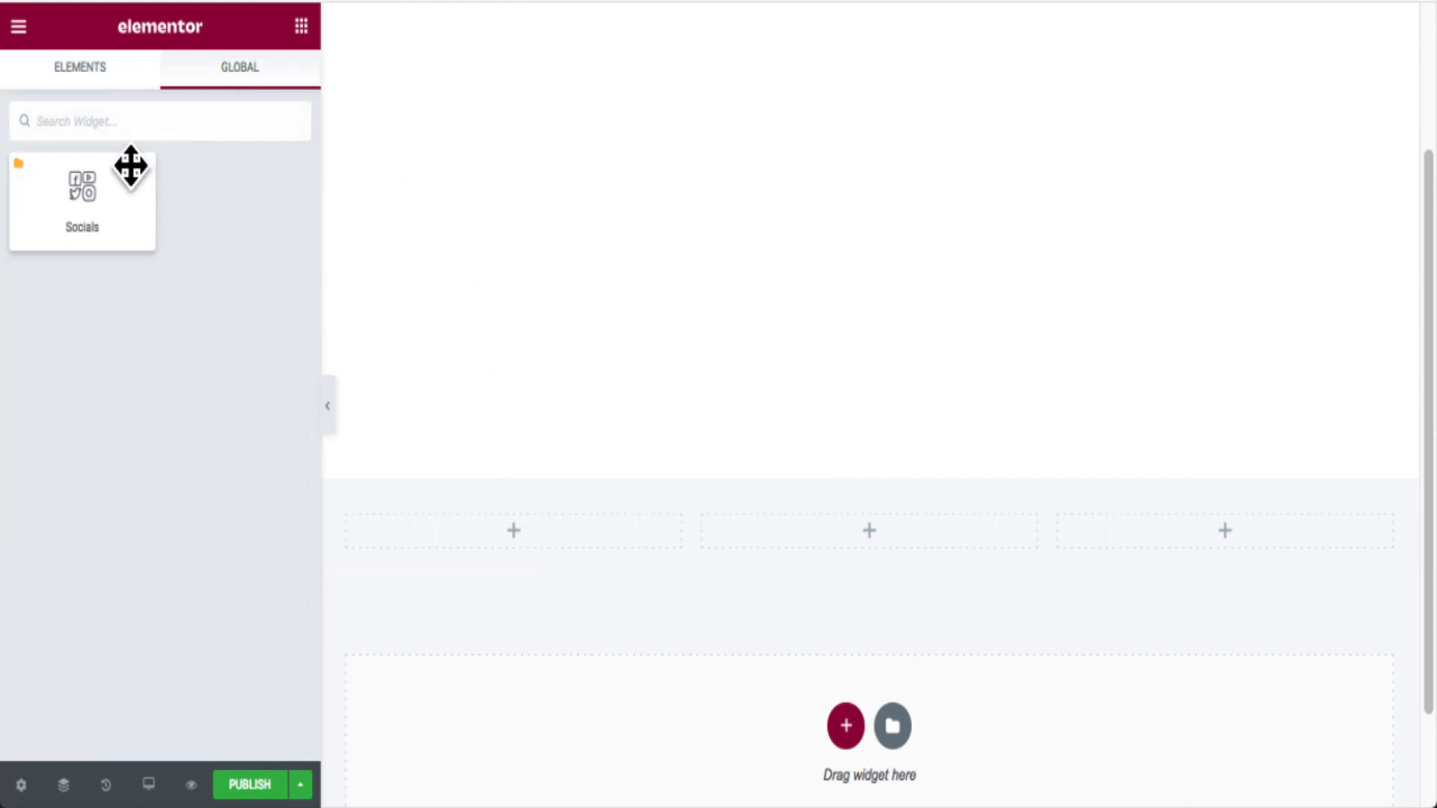
drag(81, 182, 606, 549)
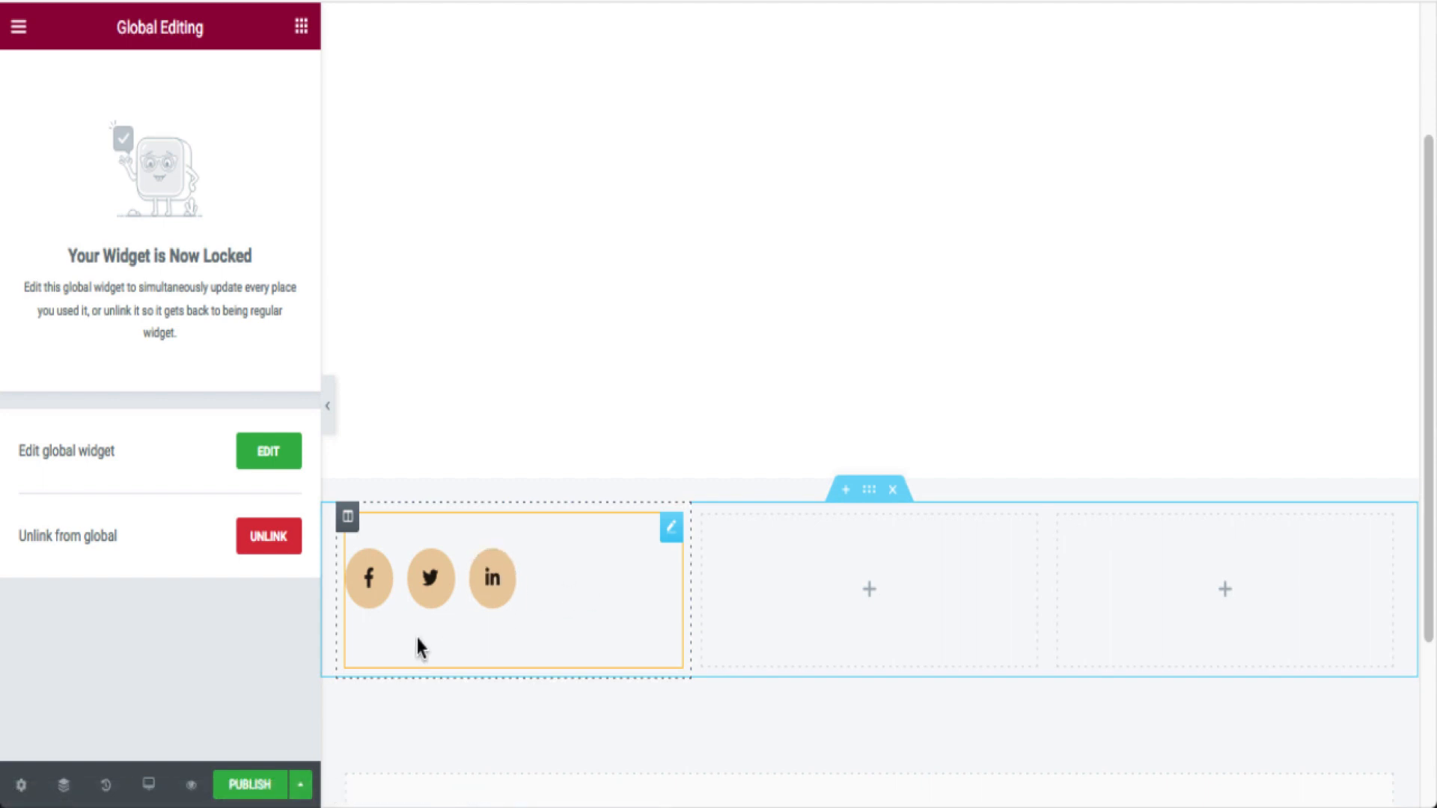
Place a Text Editor widget in the footer's second column and set that column's vertical alignment to Middle.
click(926, 633)
scroll(235, 449, down, 3)
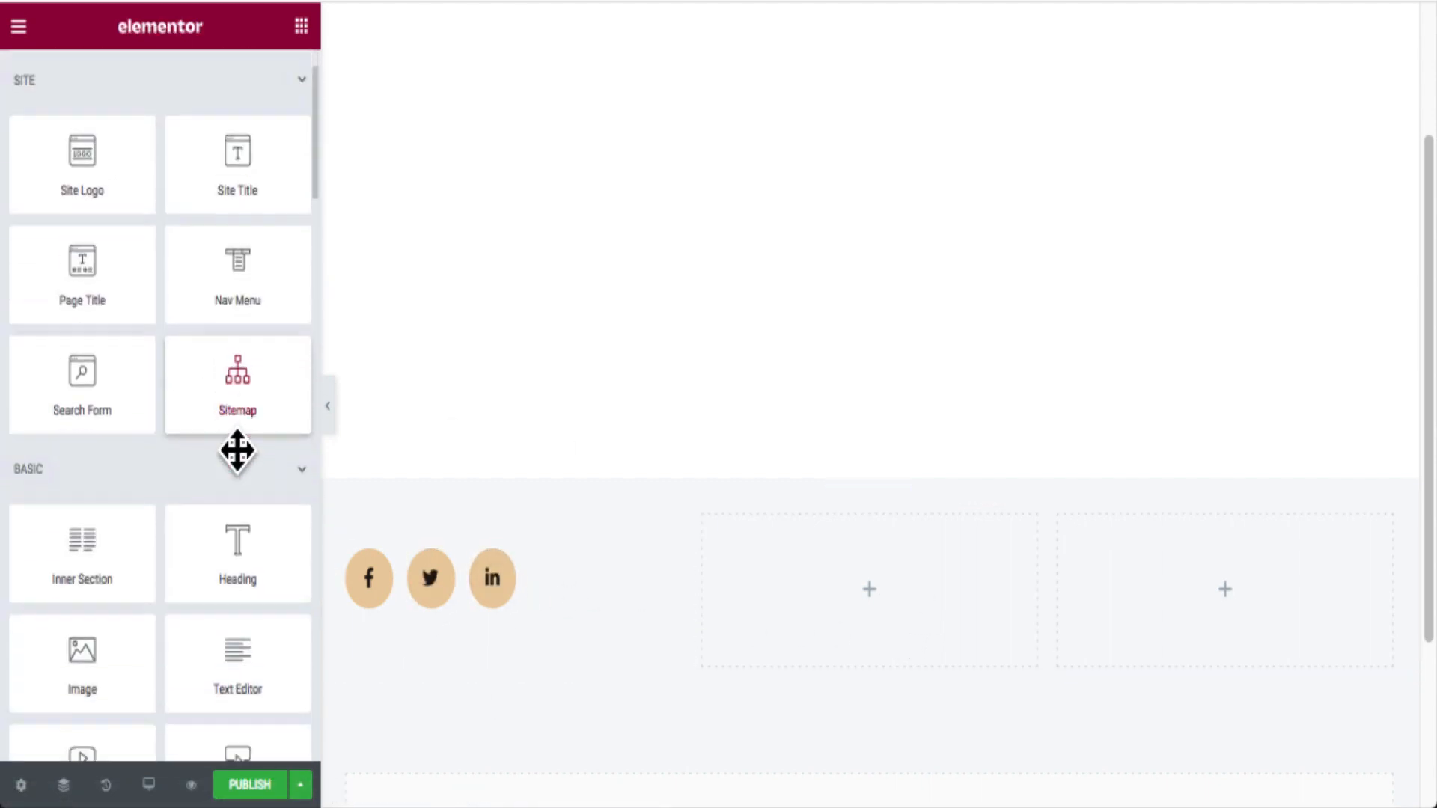
drag(241, 642, 924, 608)
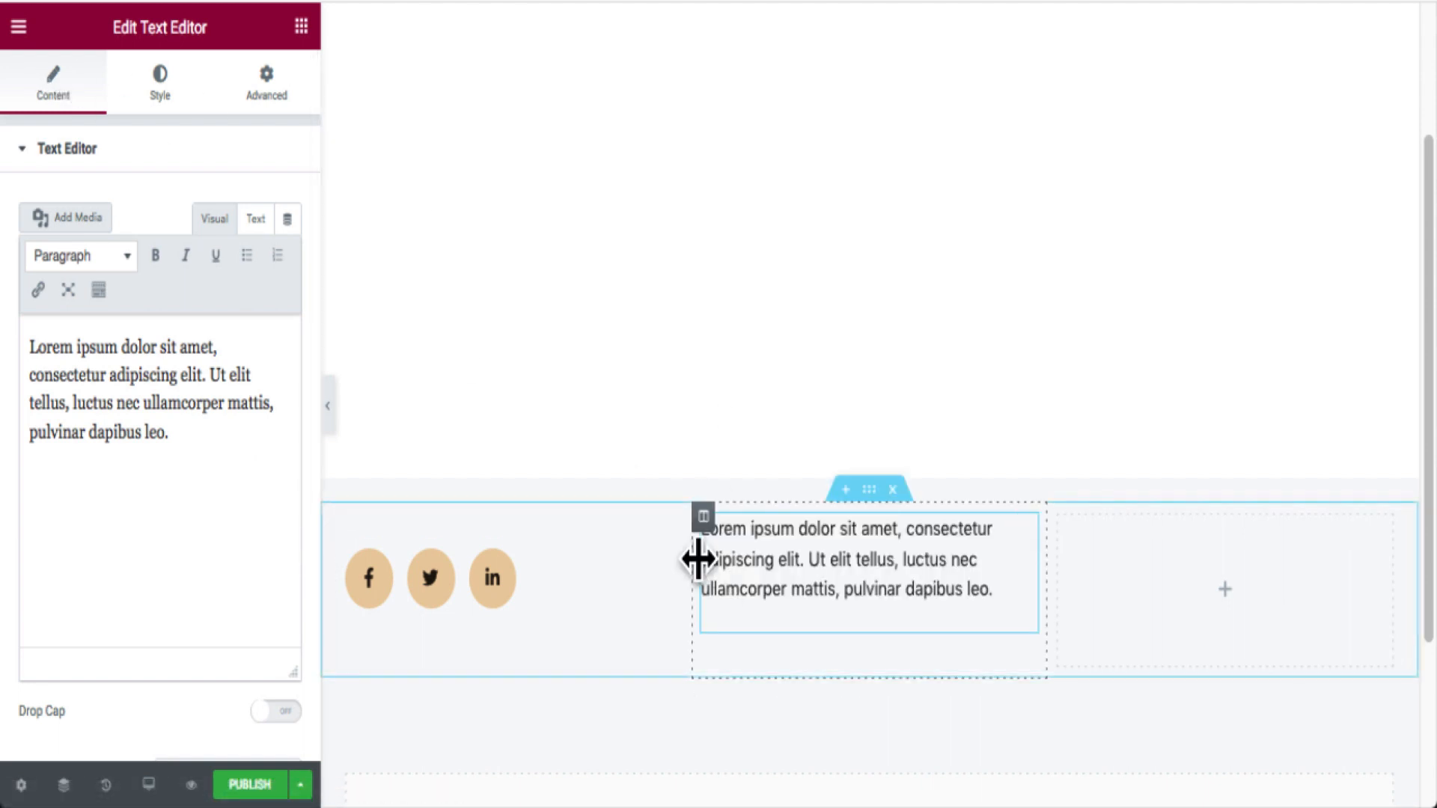
click(703, 517)
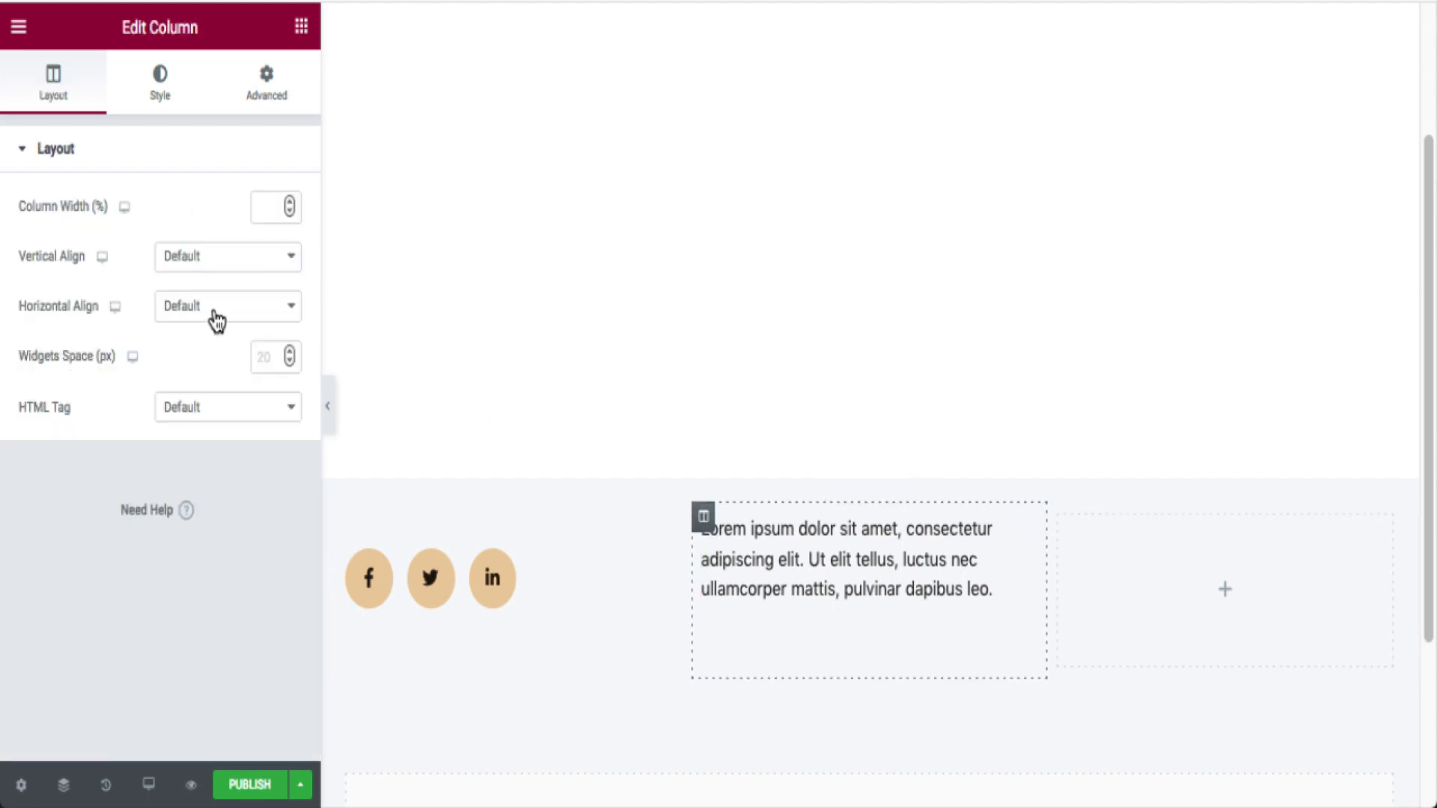
click(230, 254)
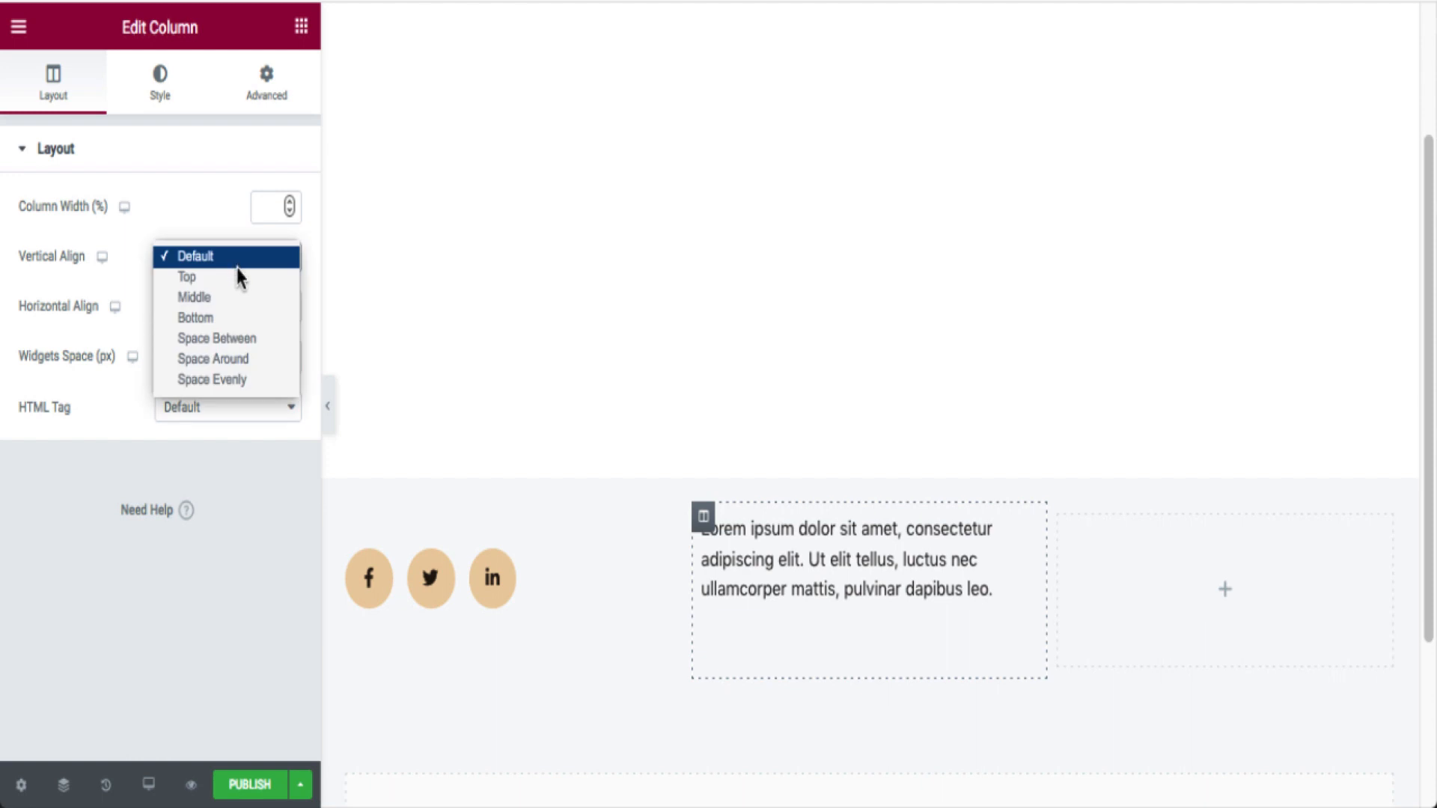
click(253, 294)
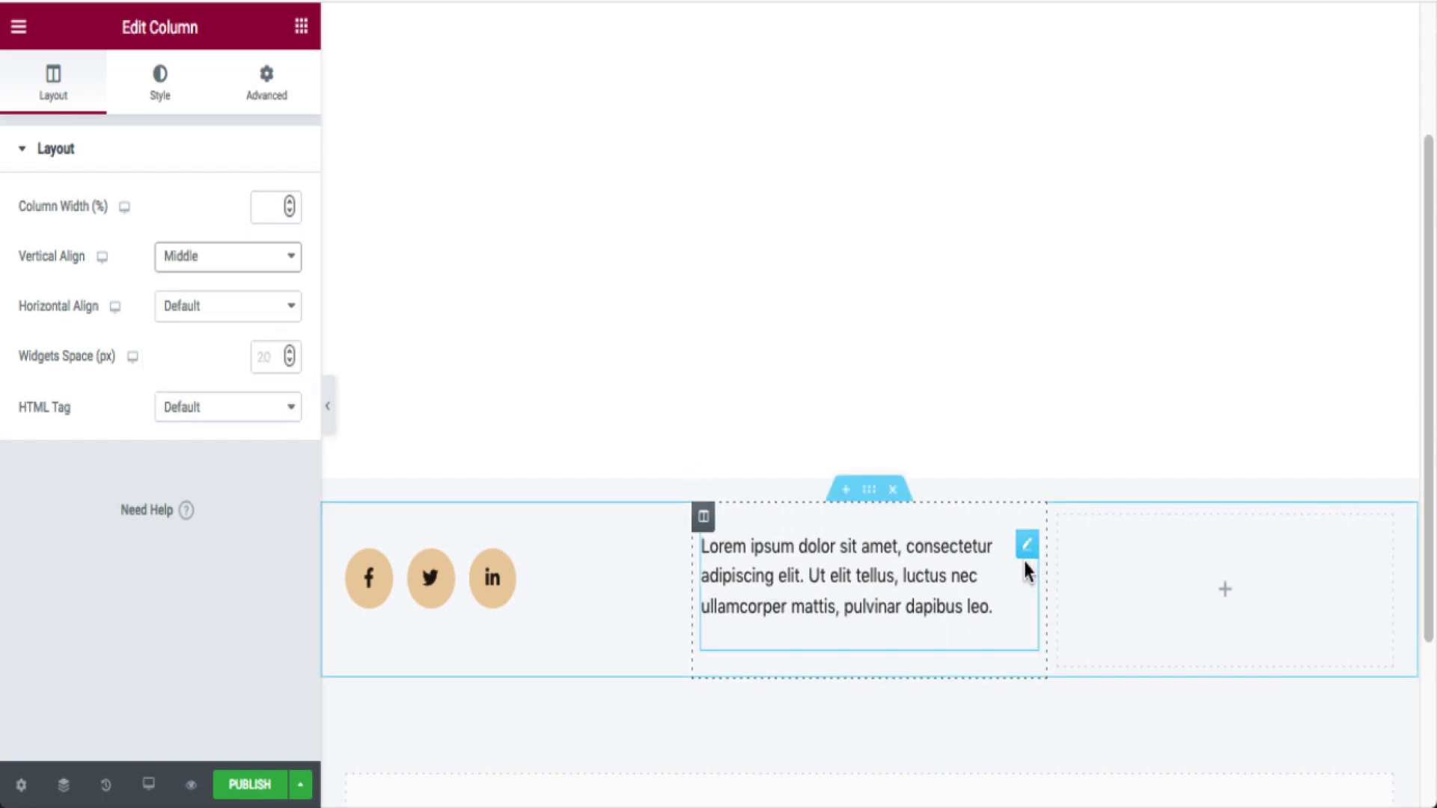
Copy the second column's Text Editor widget and paste it into the footer's empty third column.
right_click(1027, 558)
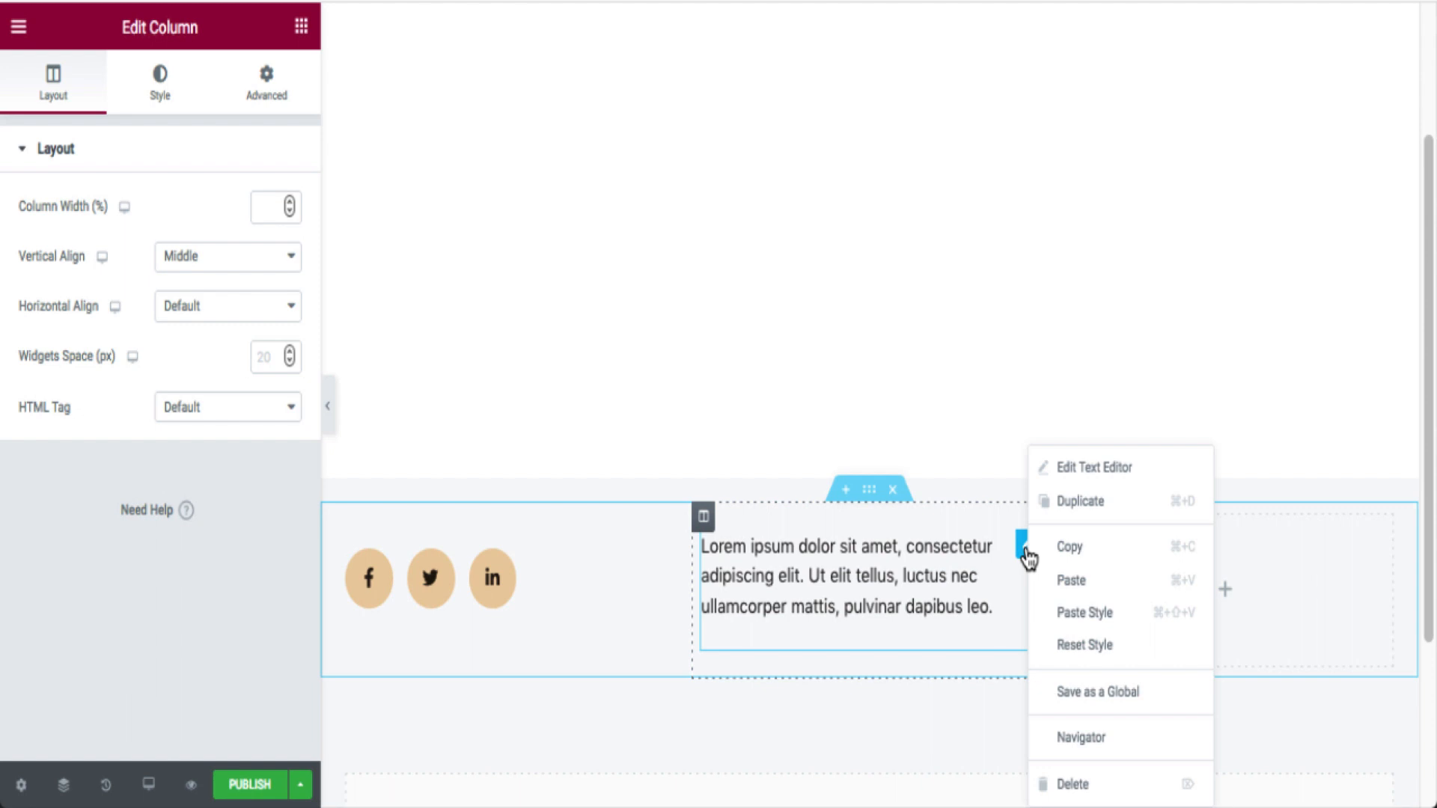
click(1131, 556)
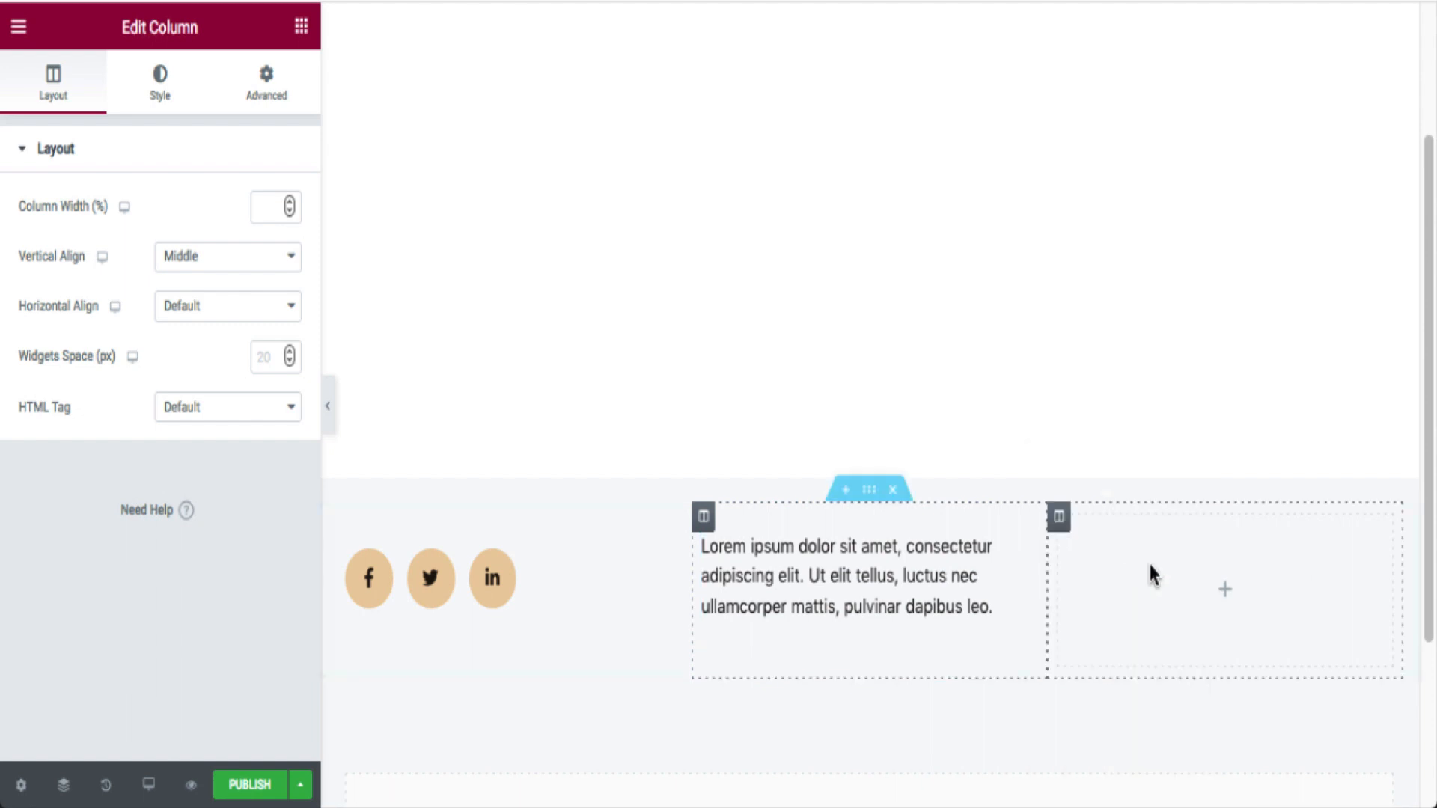
right_click(1183, 590)
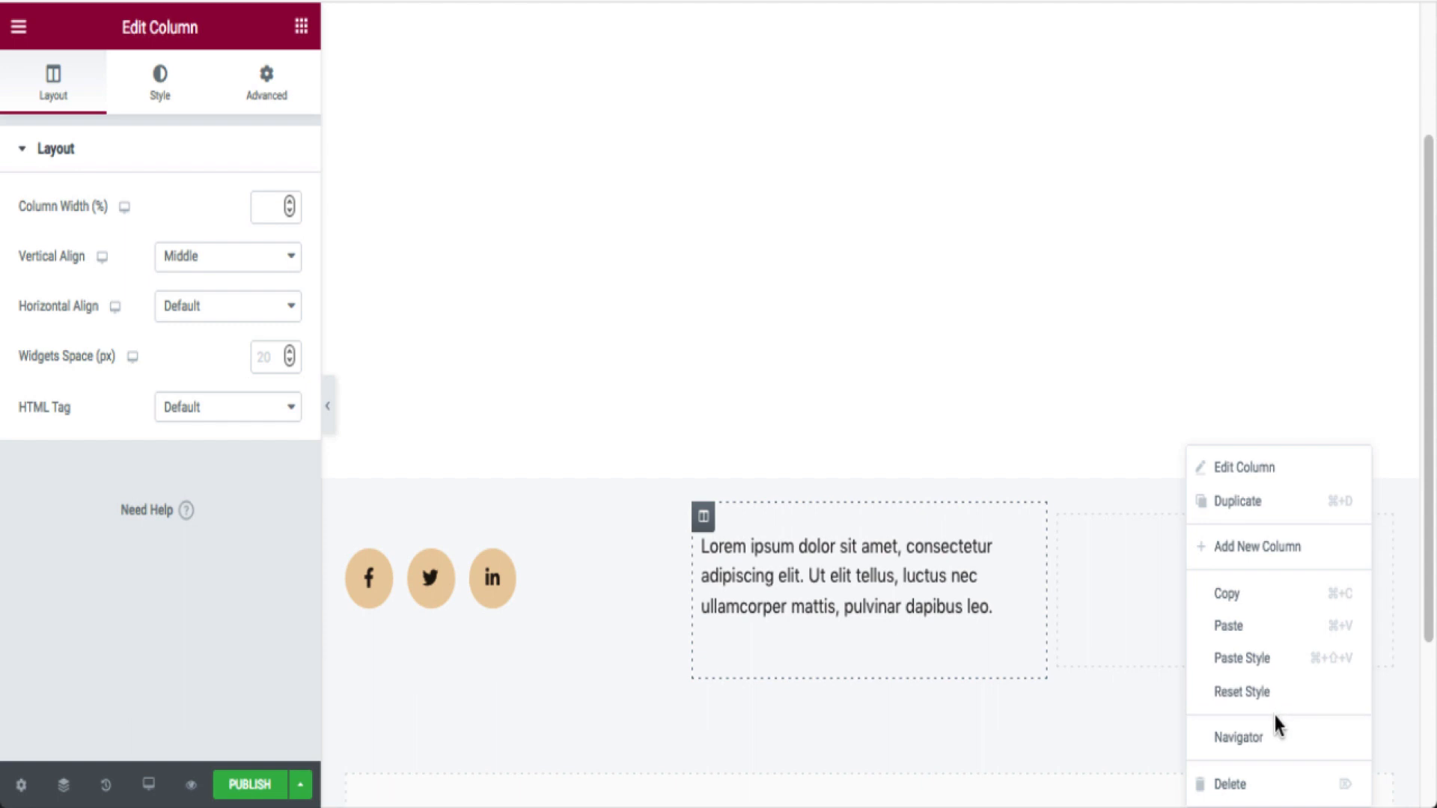
click(1280, 629)
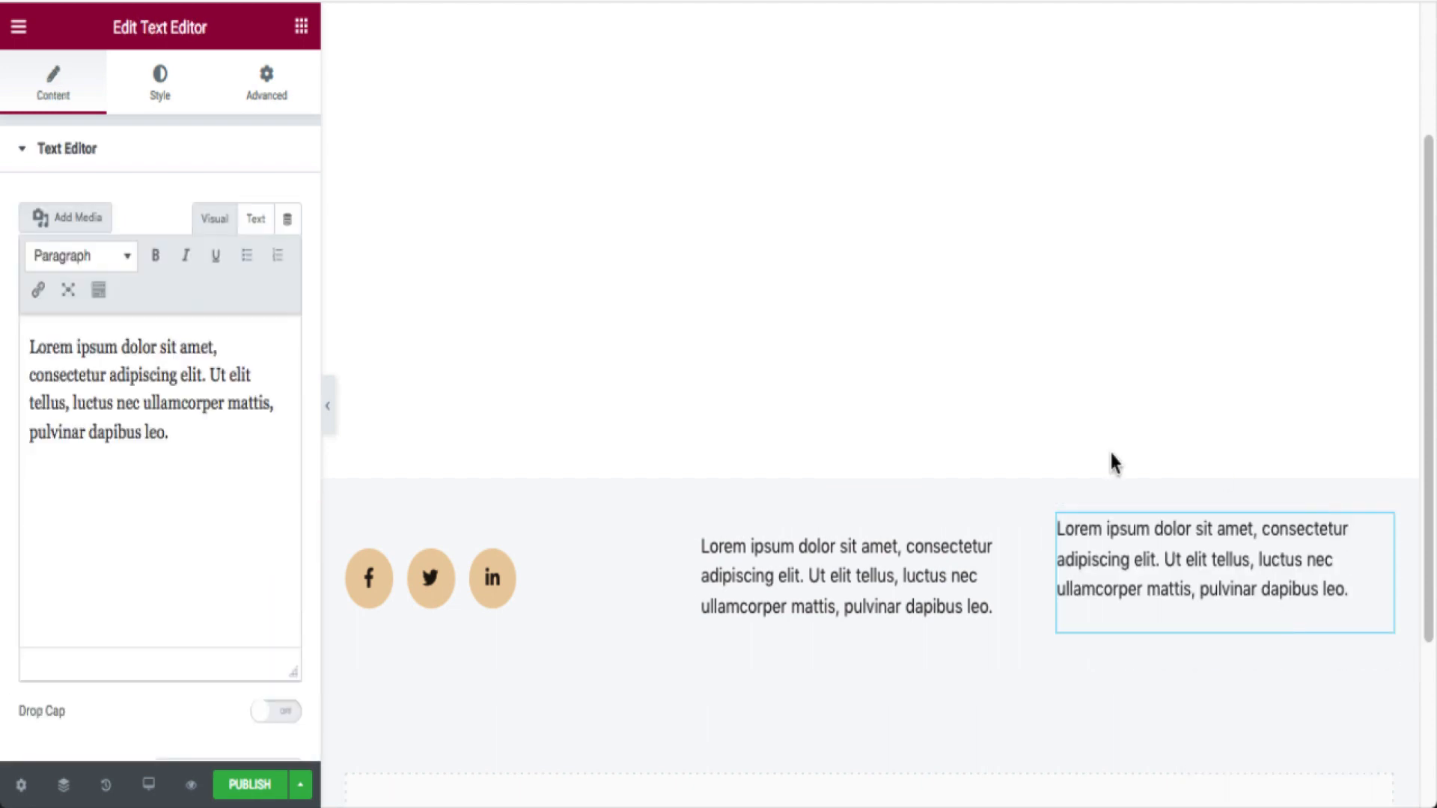
Try to copy the style of the second column's Text Editor widget onto the third column's Text Editor widget.
right_click(1022, 561)
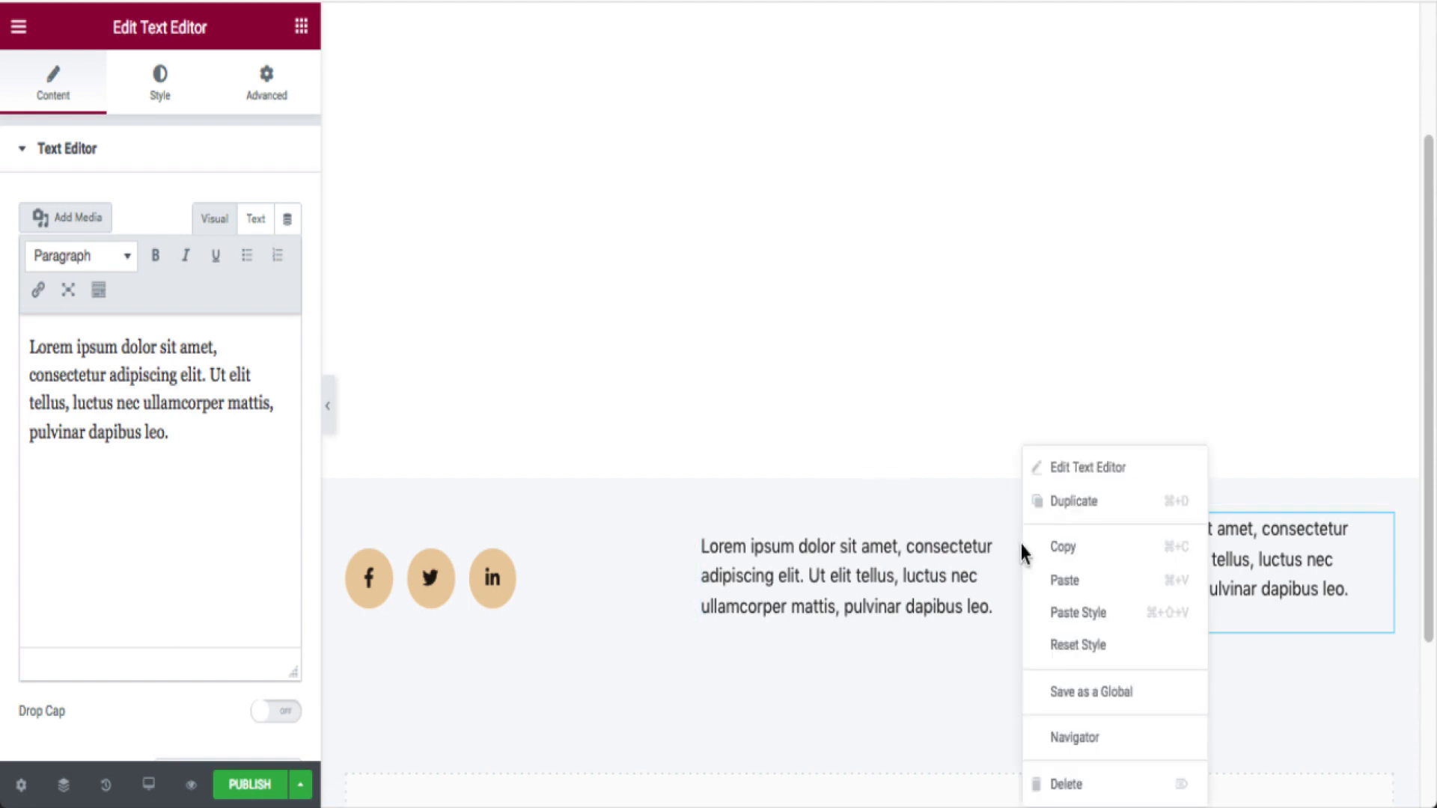
click(1114, 554)
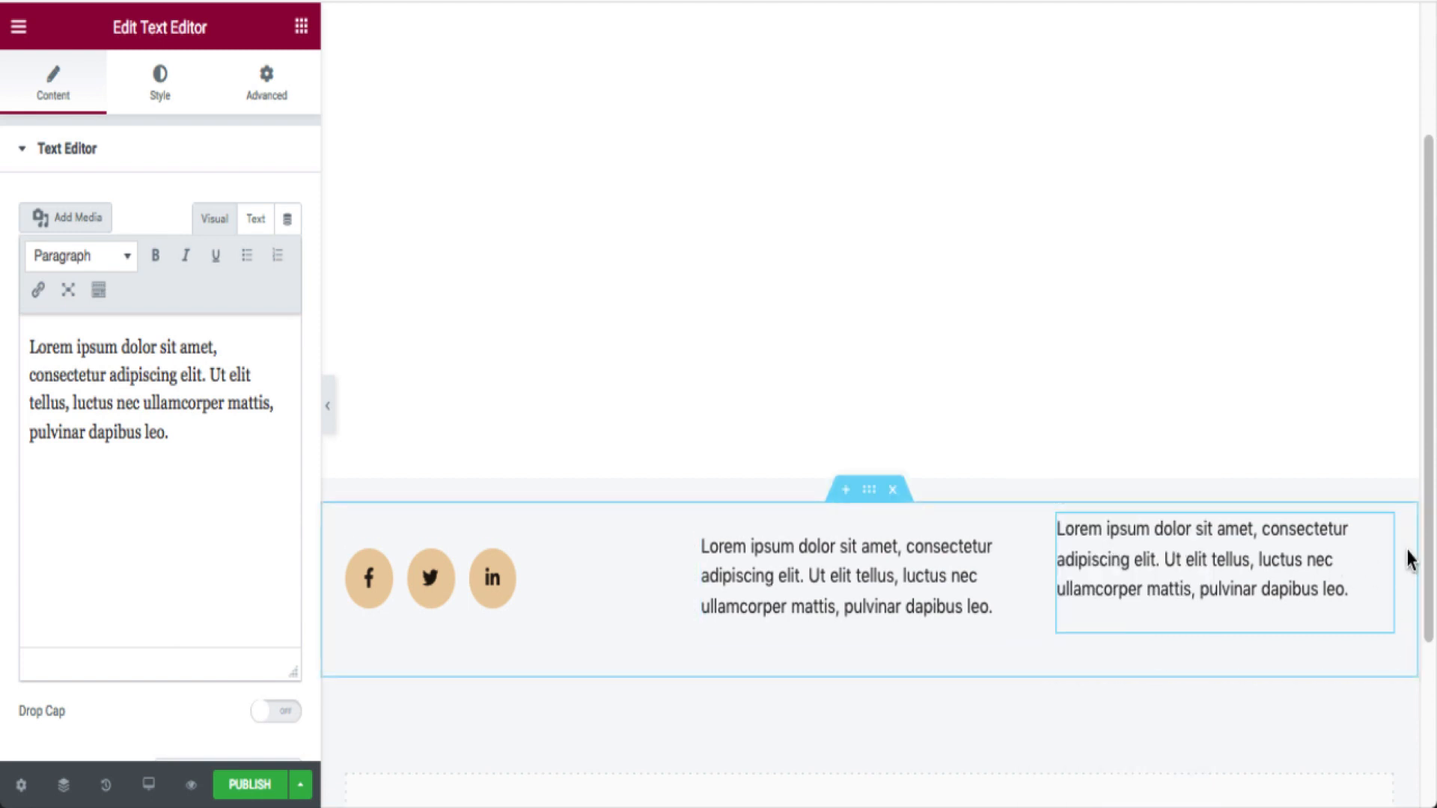
right_click(1389, 528)
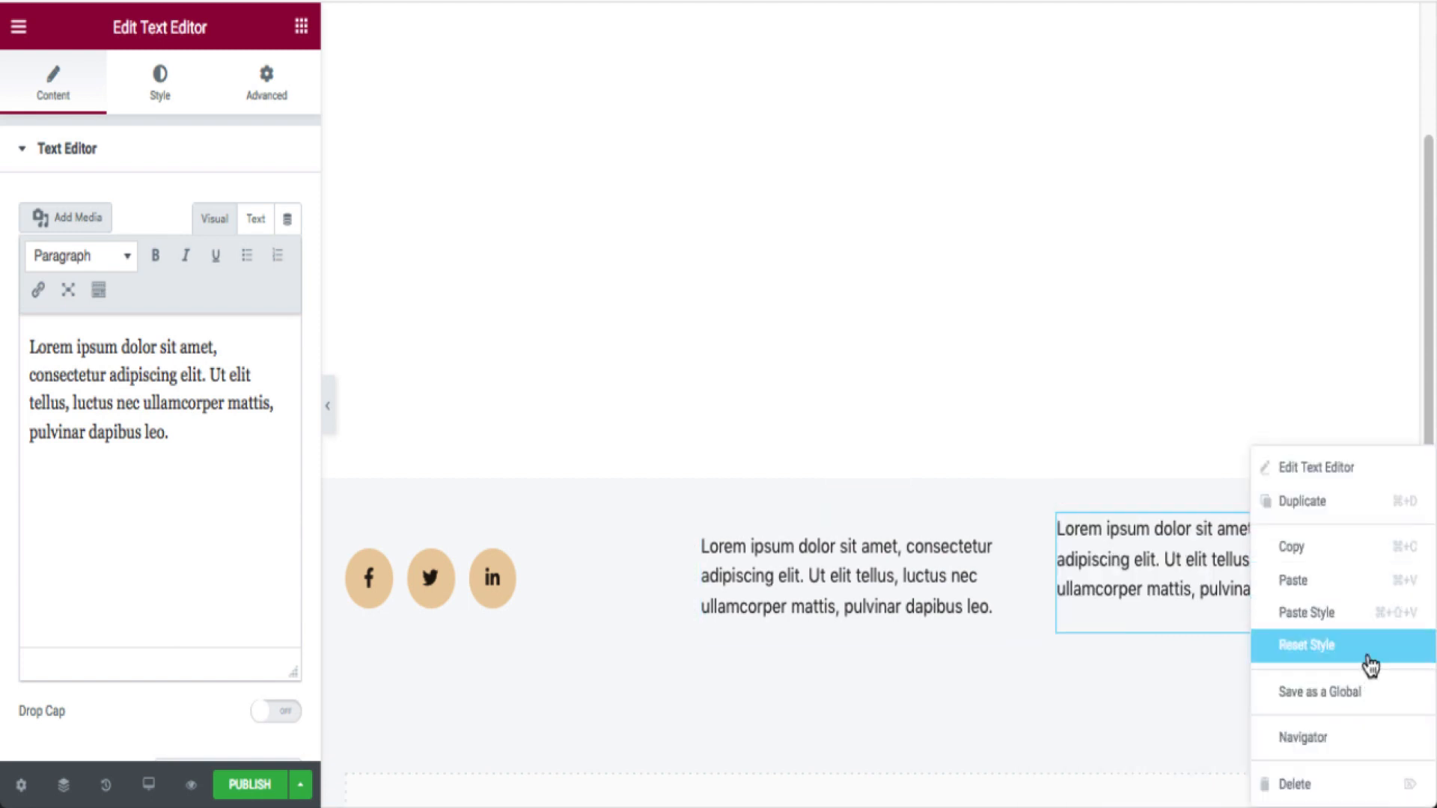
click(1378, 628)
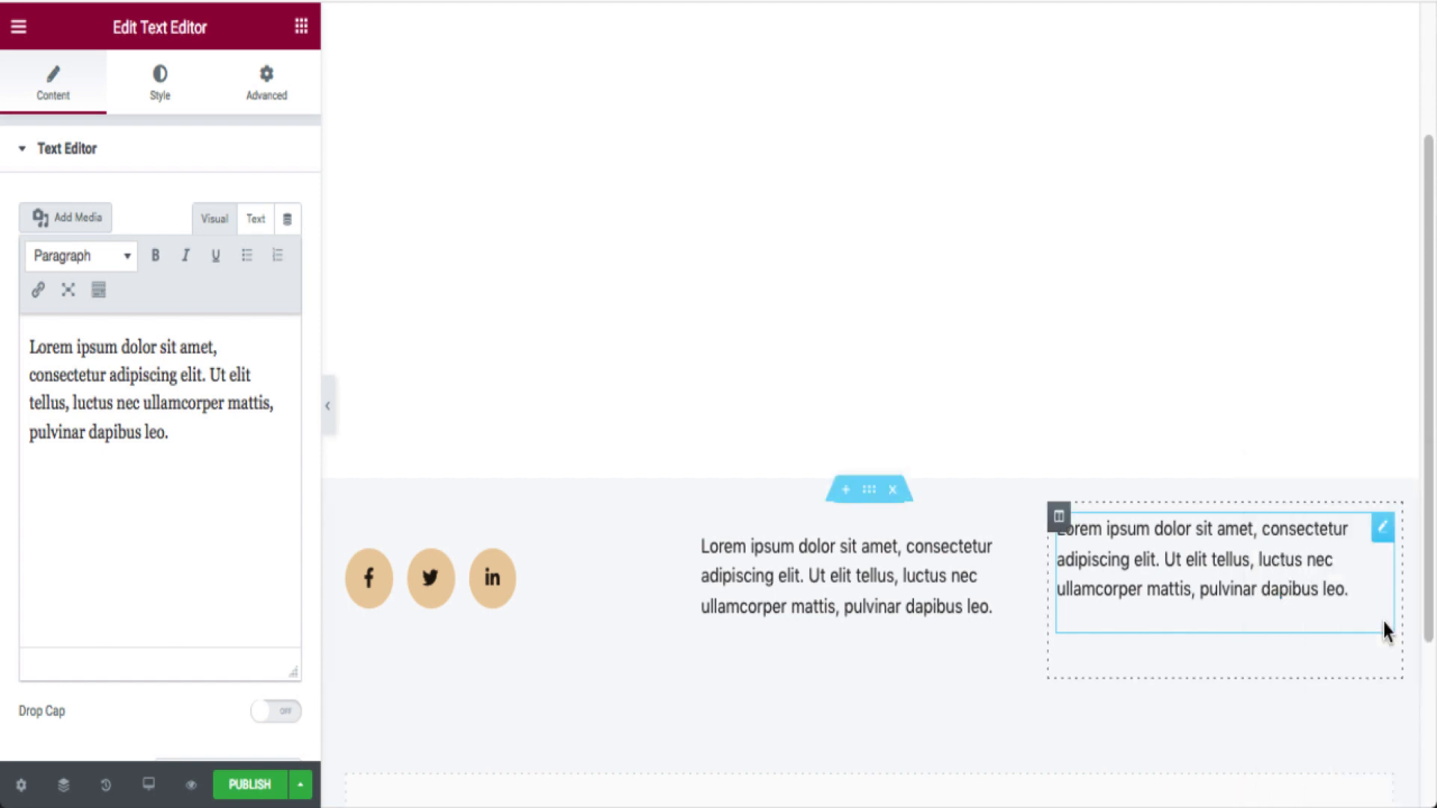
right_click(1379, 536)
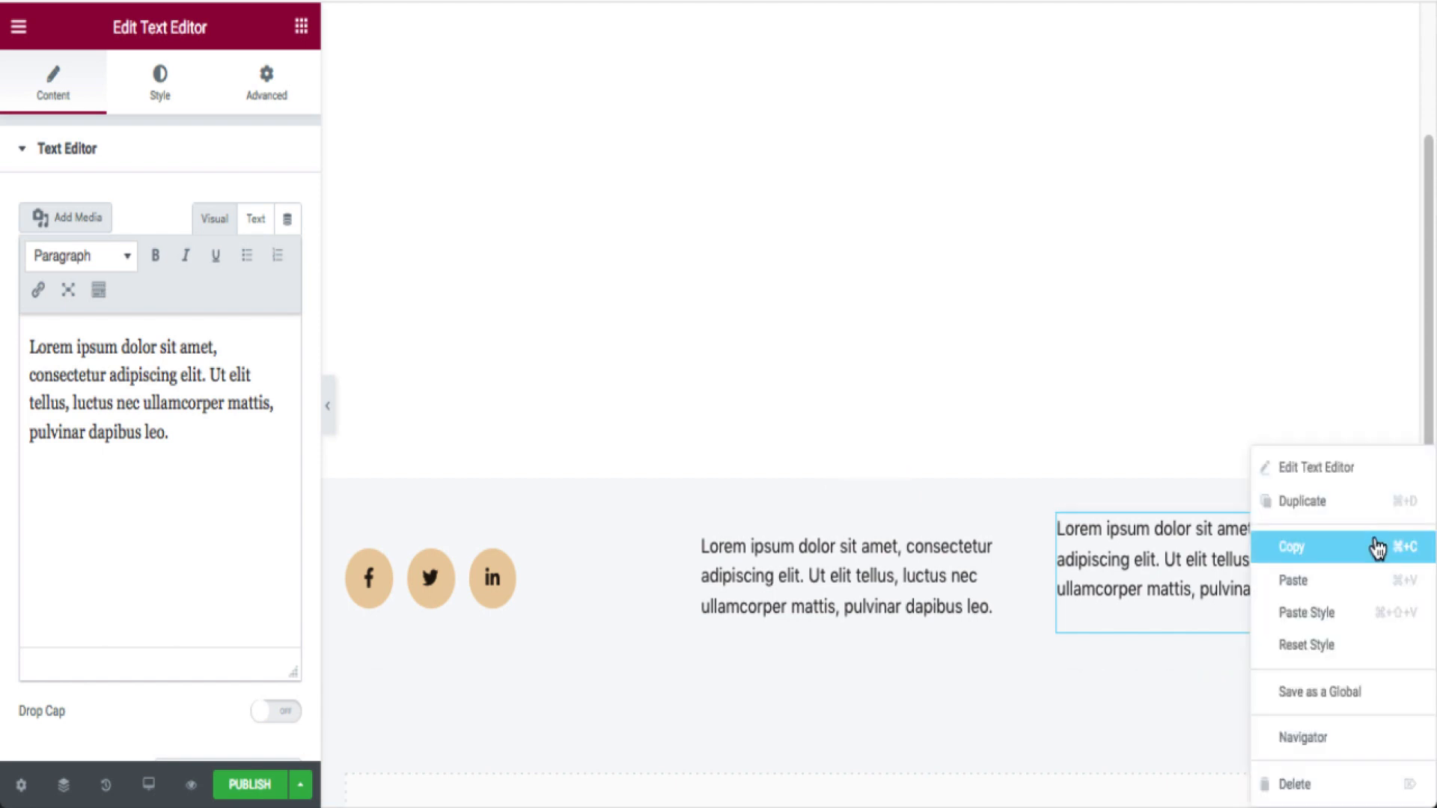
click(1370, 613)
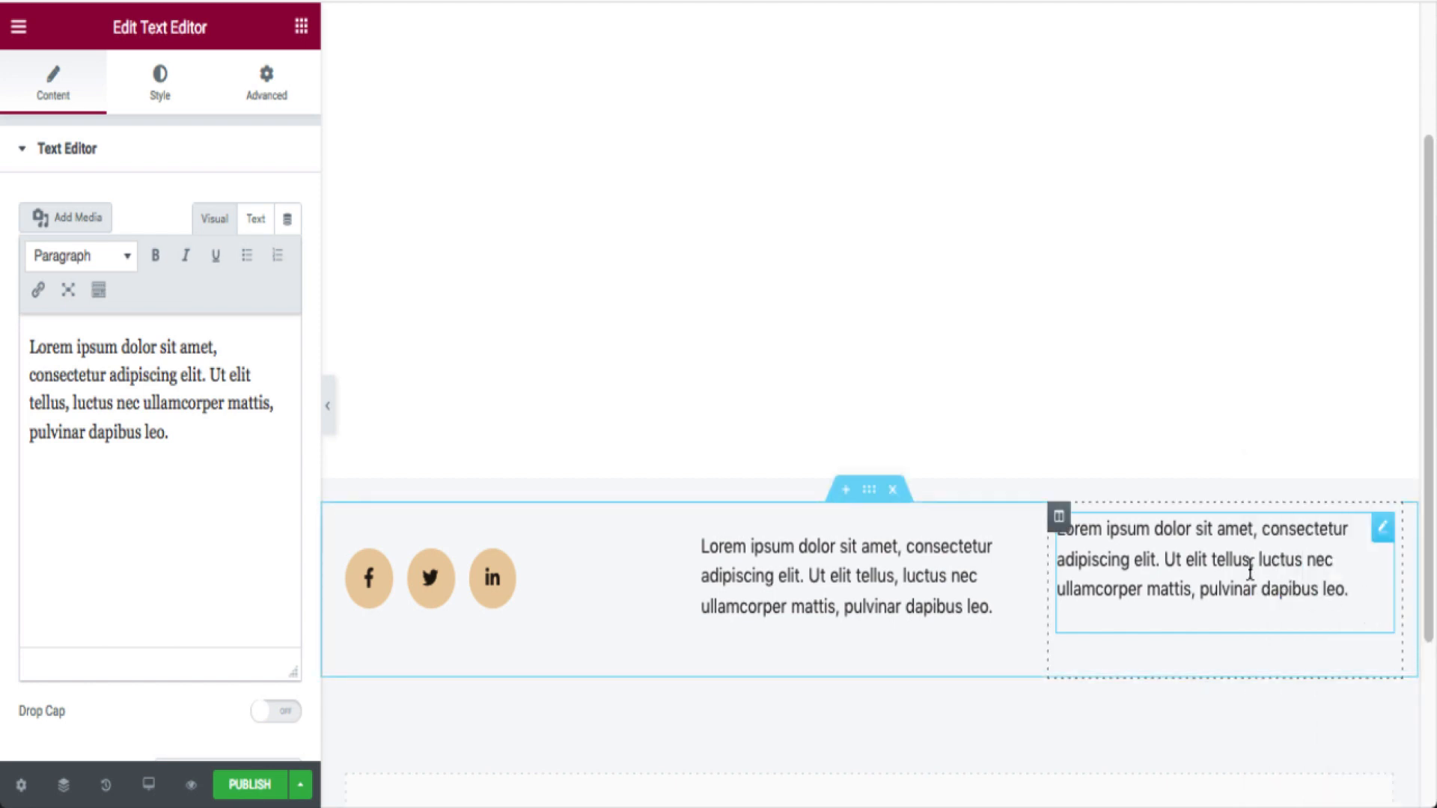
Copy the footer's second column and paste only its style onto the third column.
right_click(699, 515)
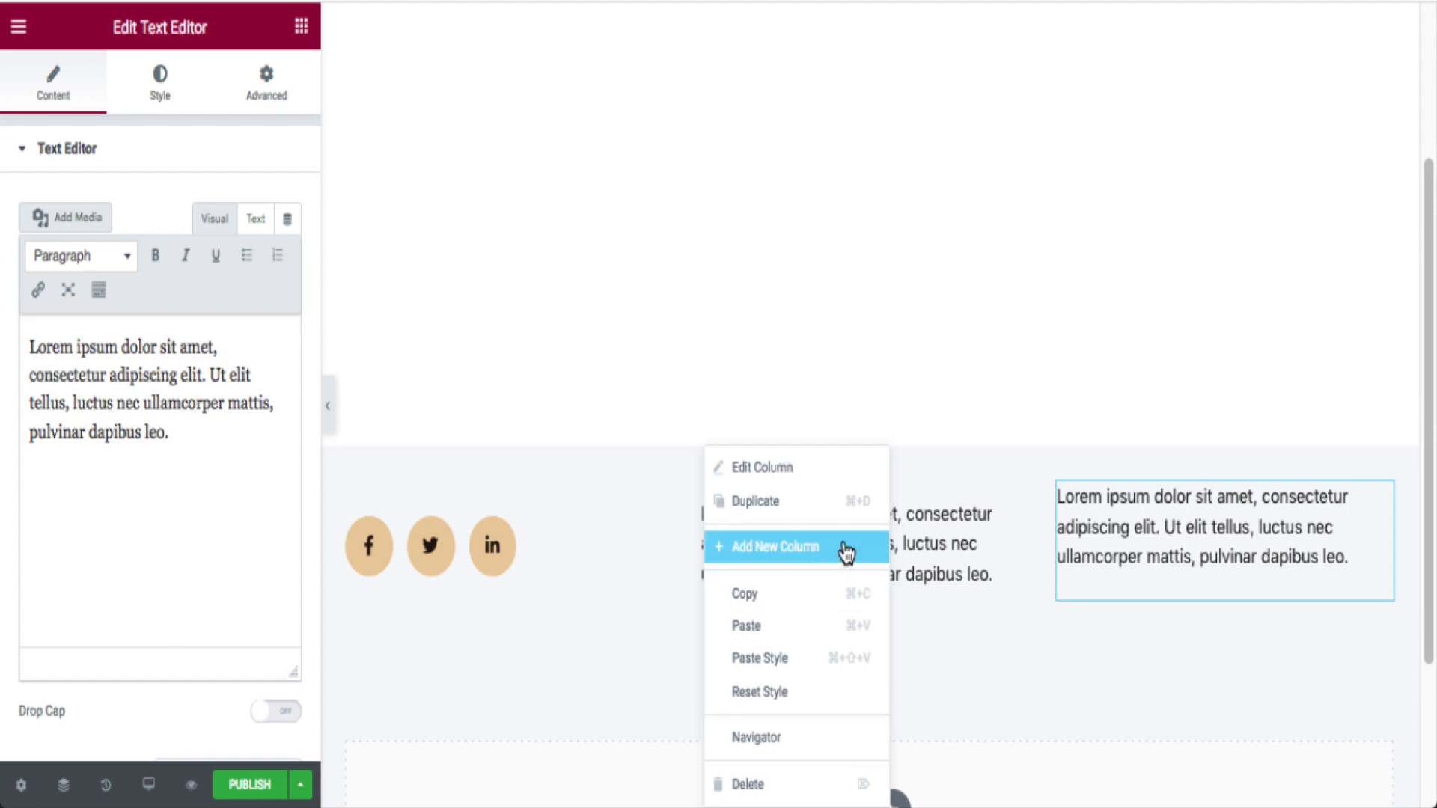
click(844, 594)
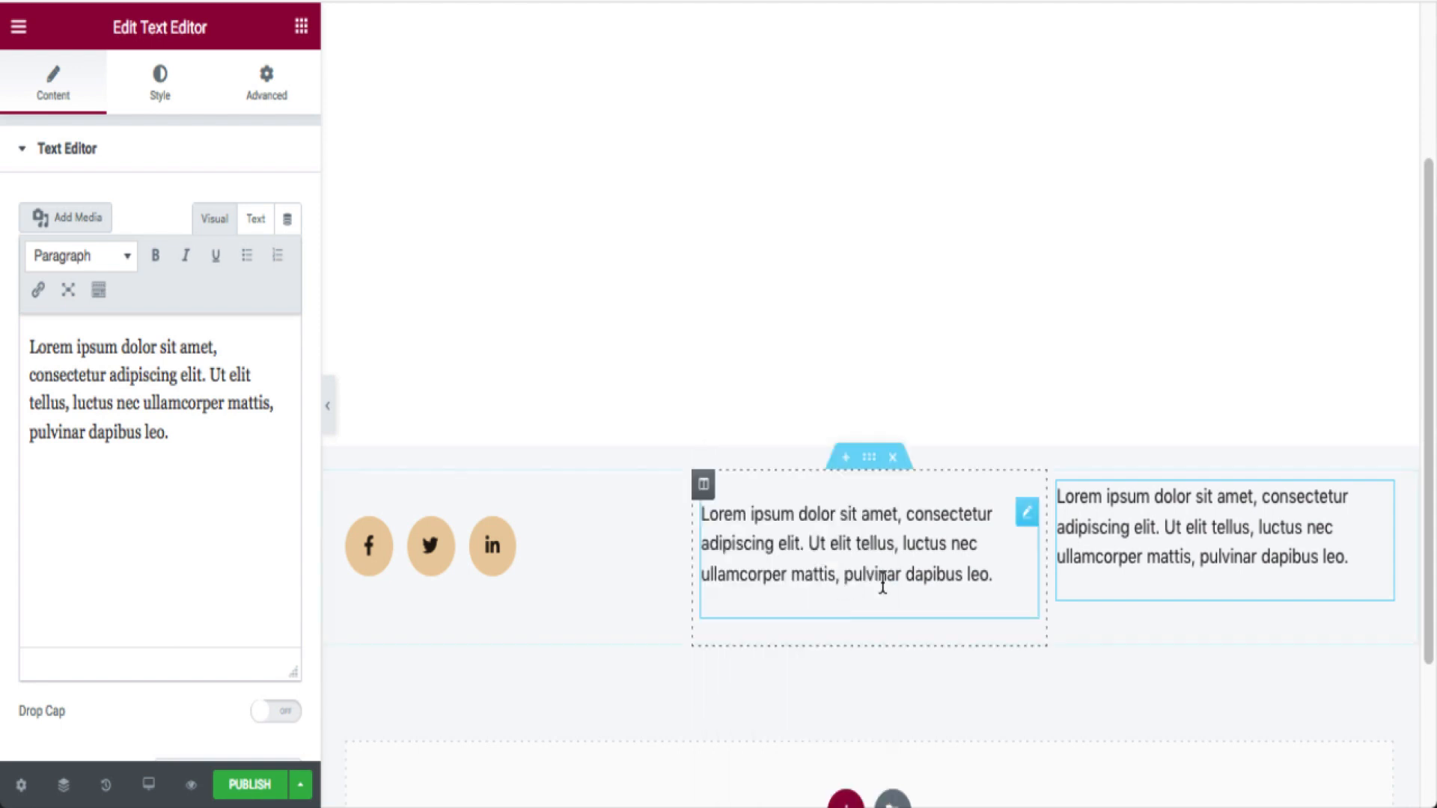
right_click(1068, 506)
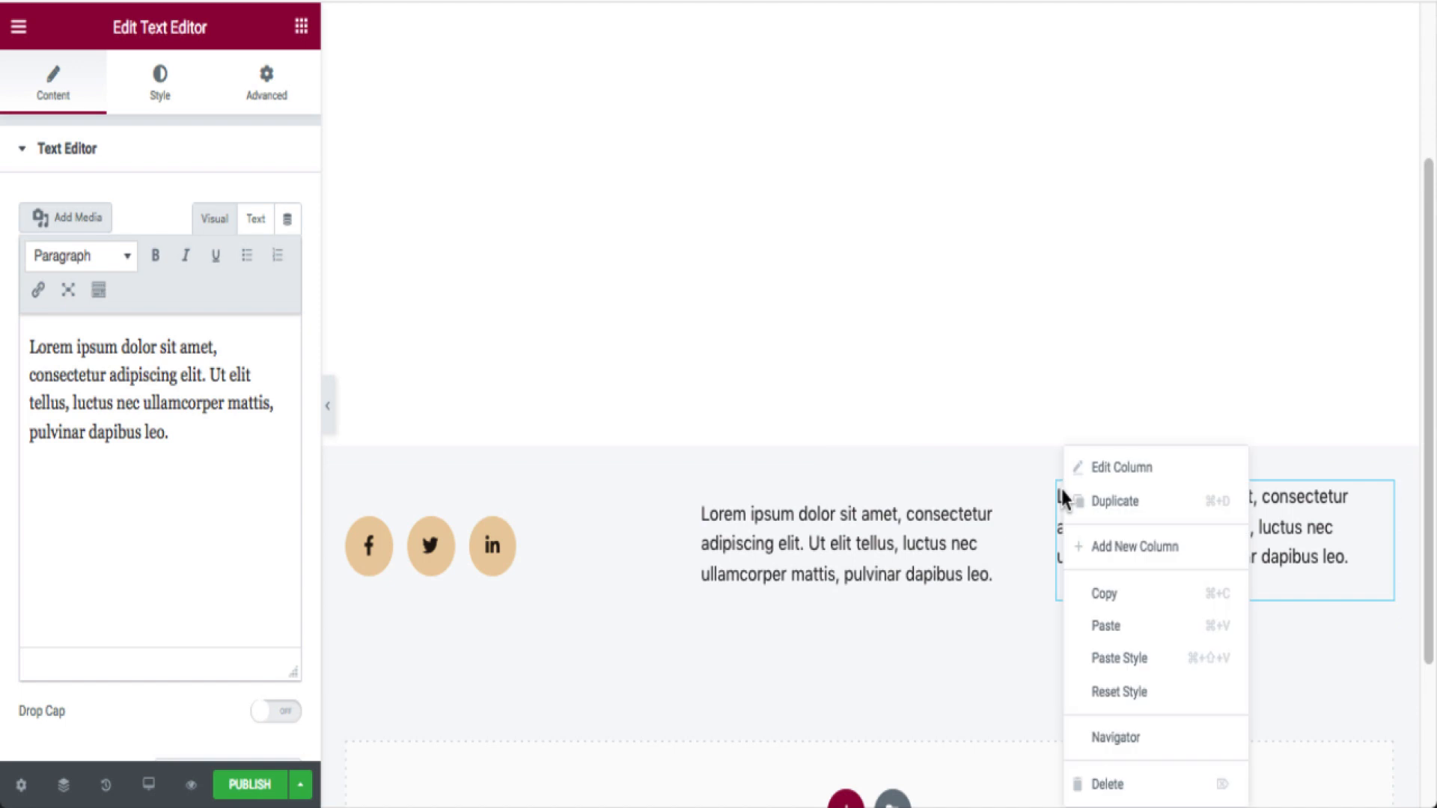
click(1145, 658)
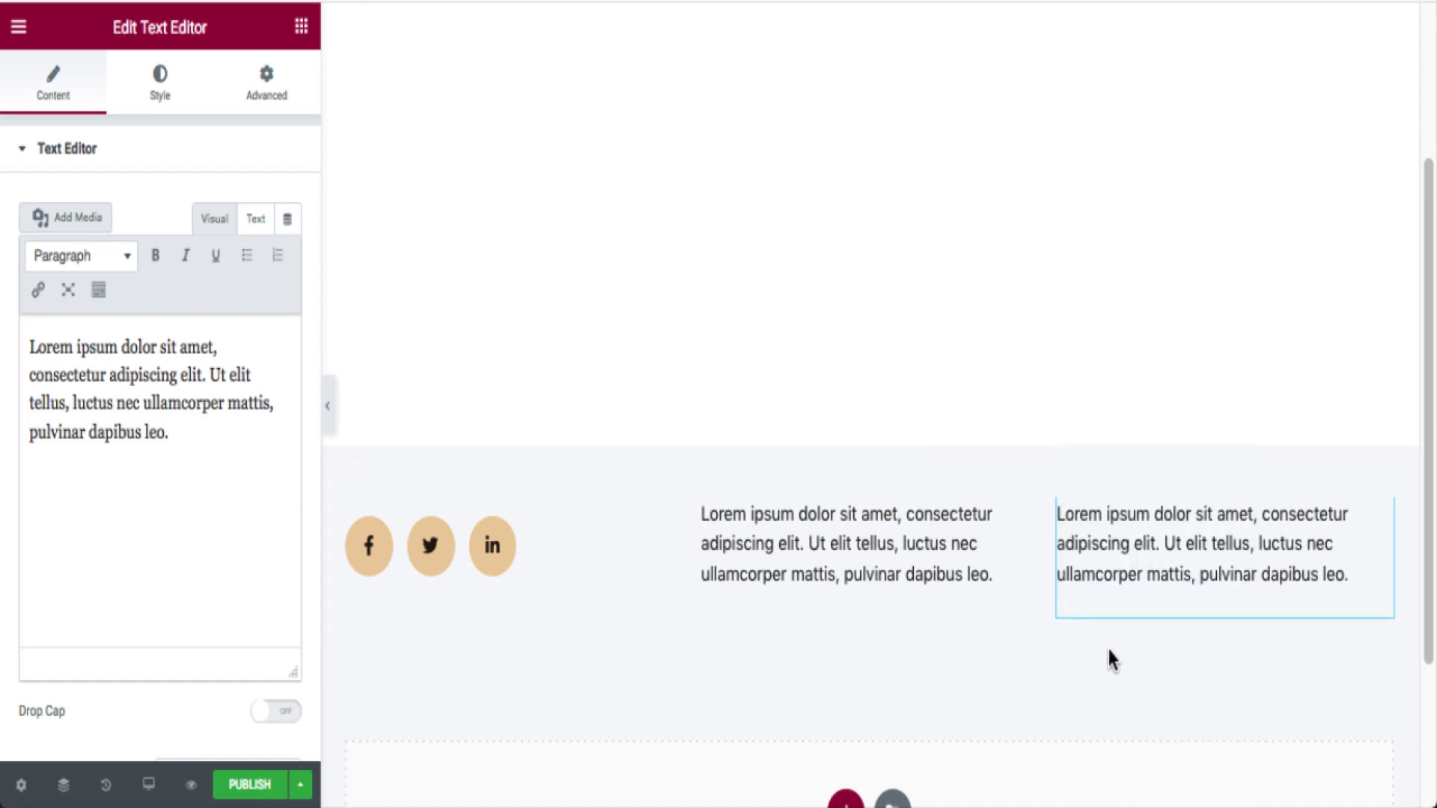
Give the three-column footer section a Classic background in the global Secondary color.
scroll(1108, 649, down, 2)
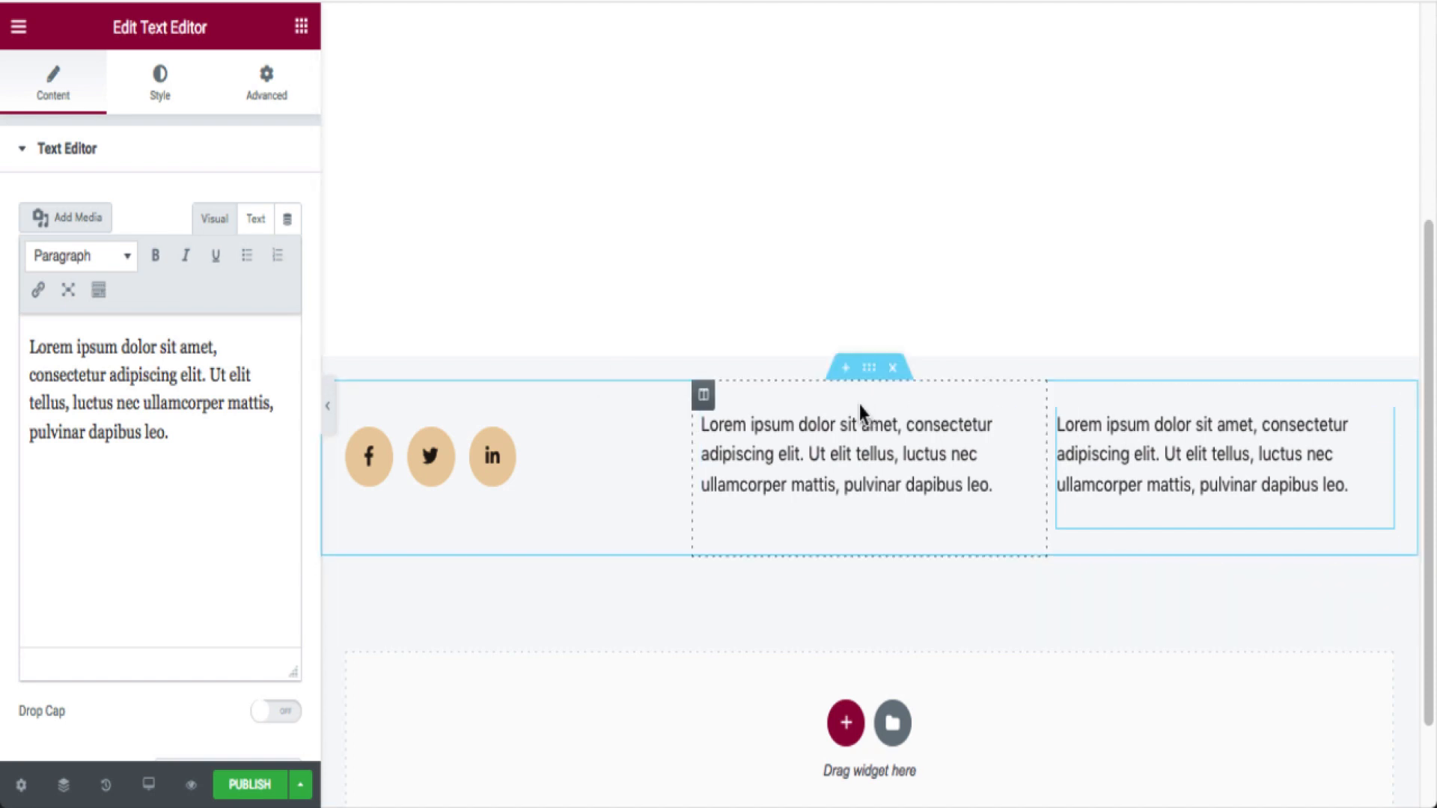
click(869, 368)
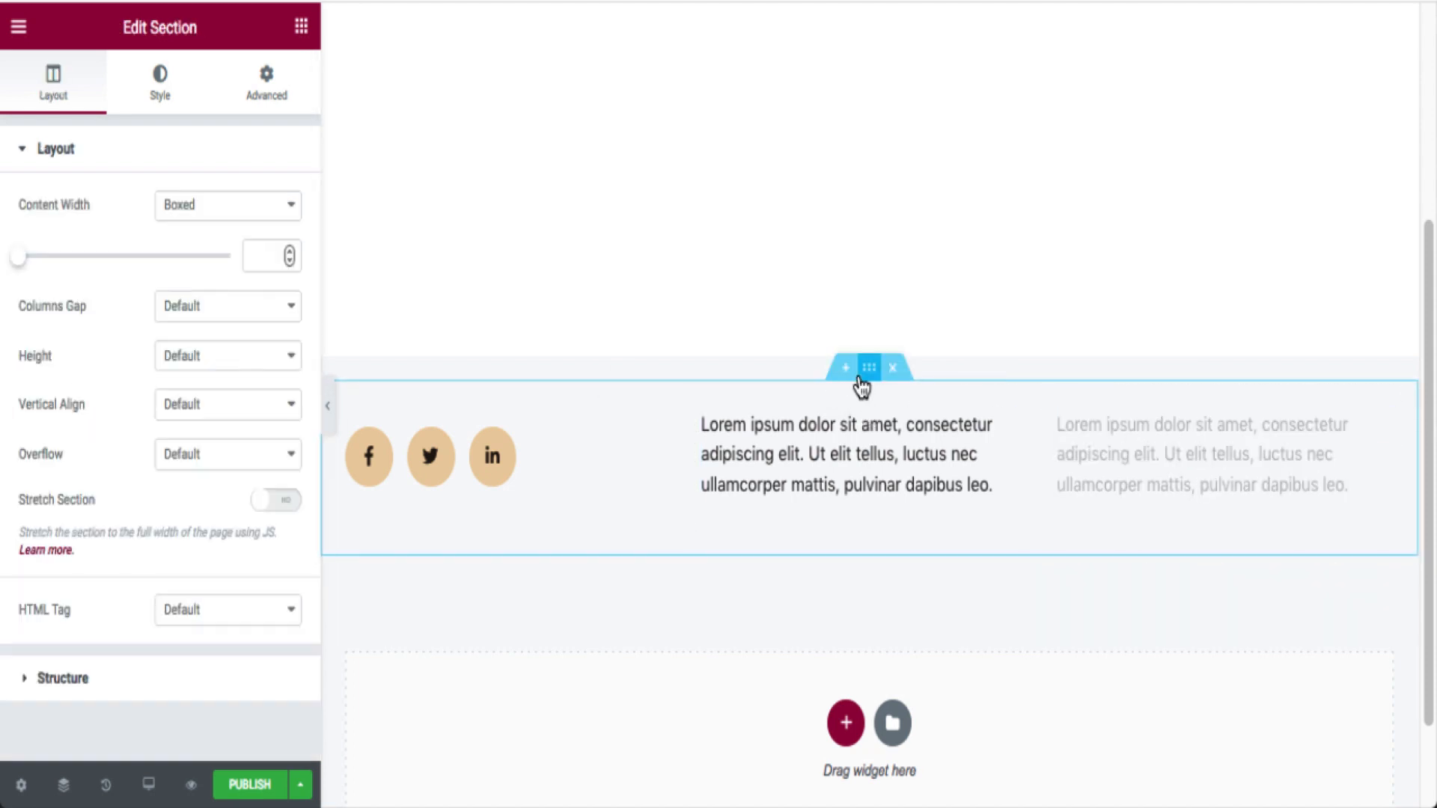
click(163, 87)
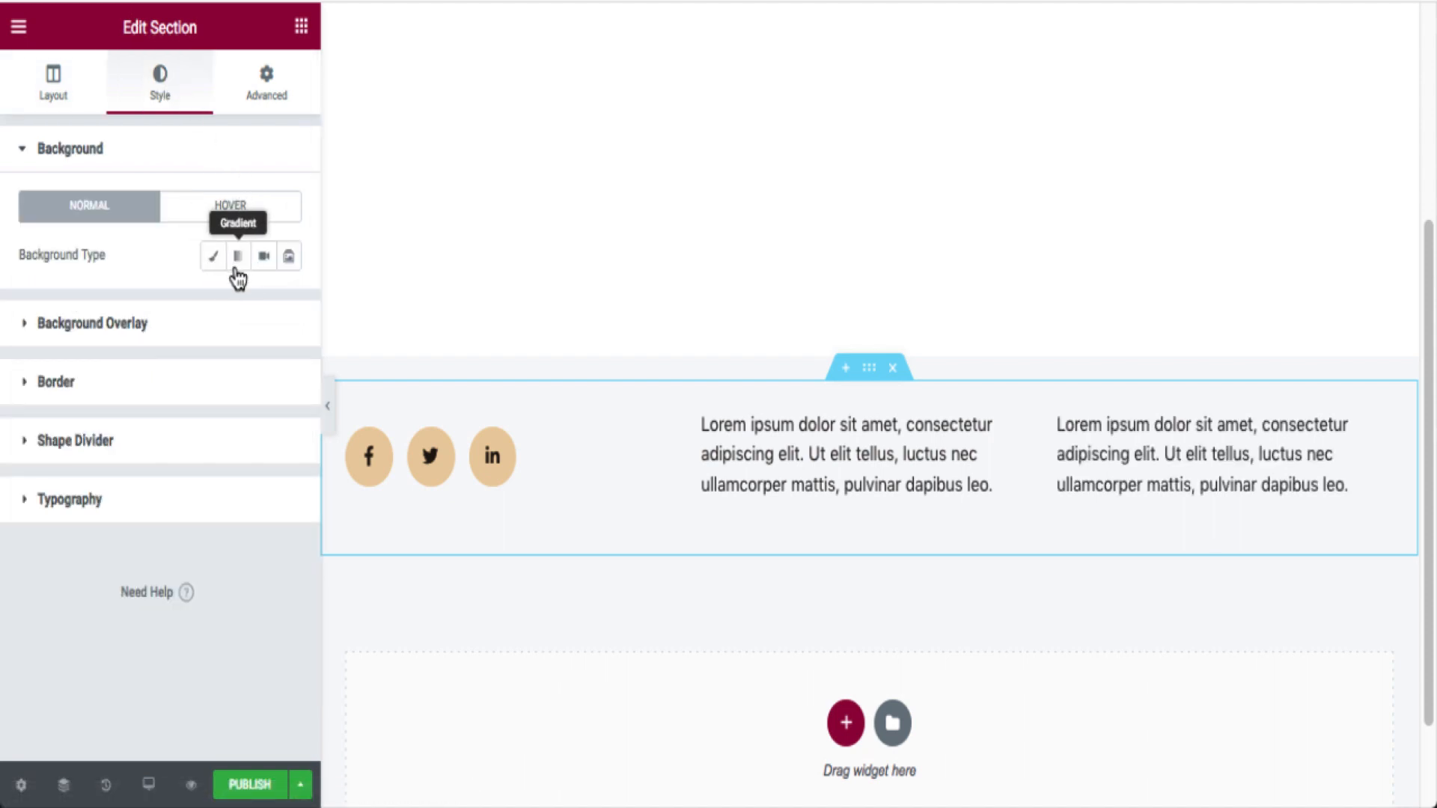
click(215, 258)
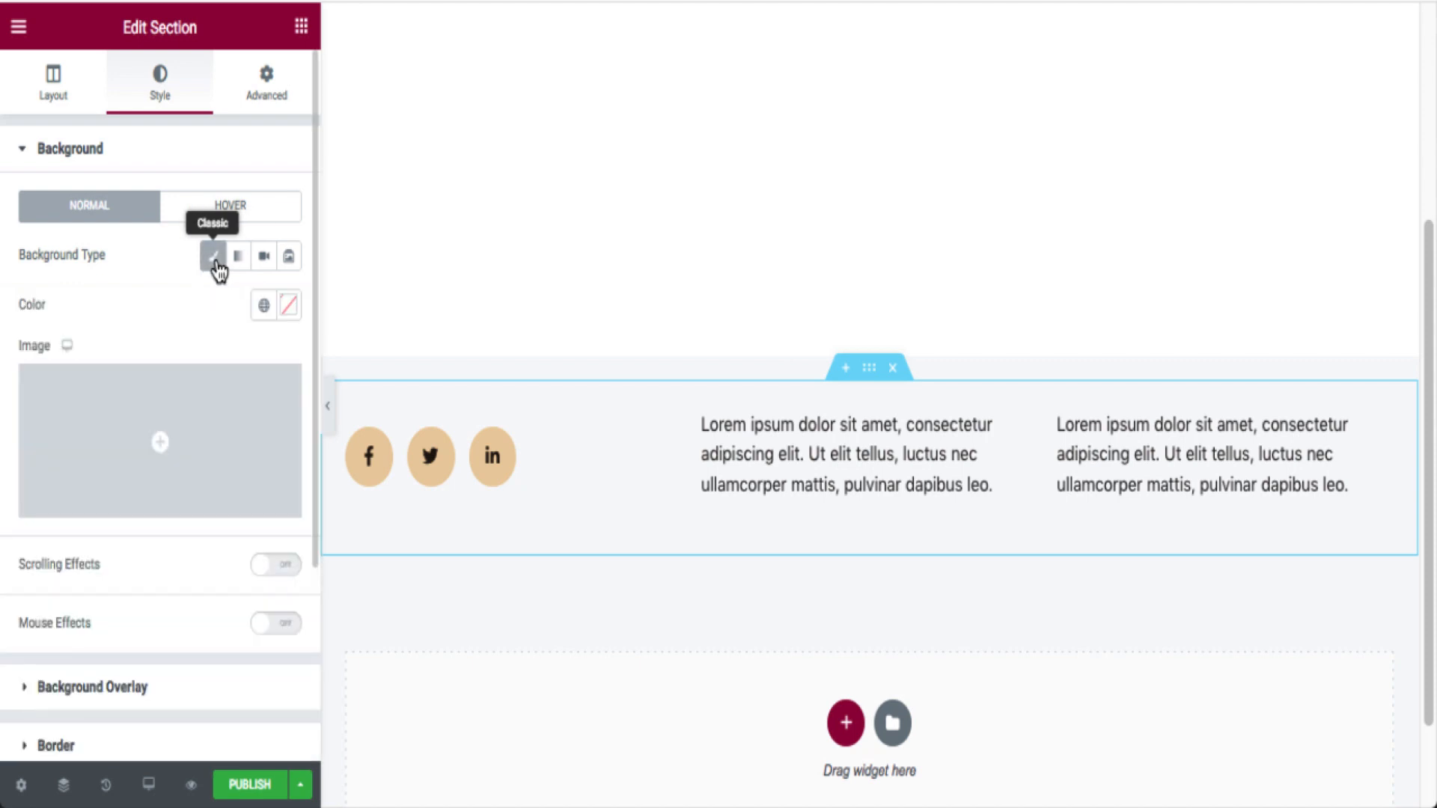
click(238, 258)
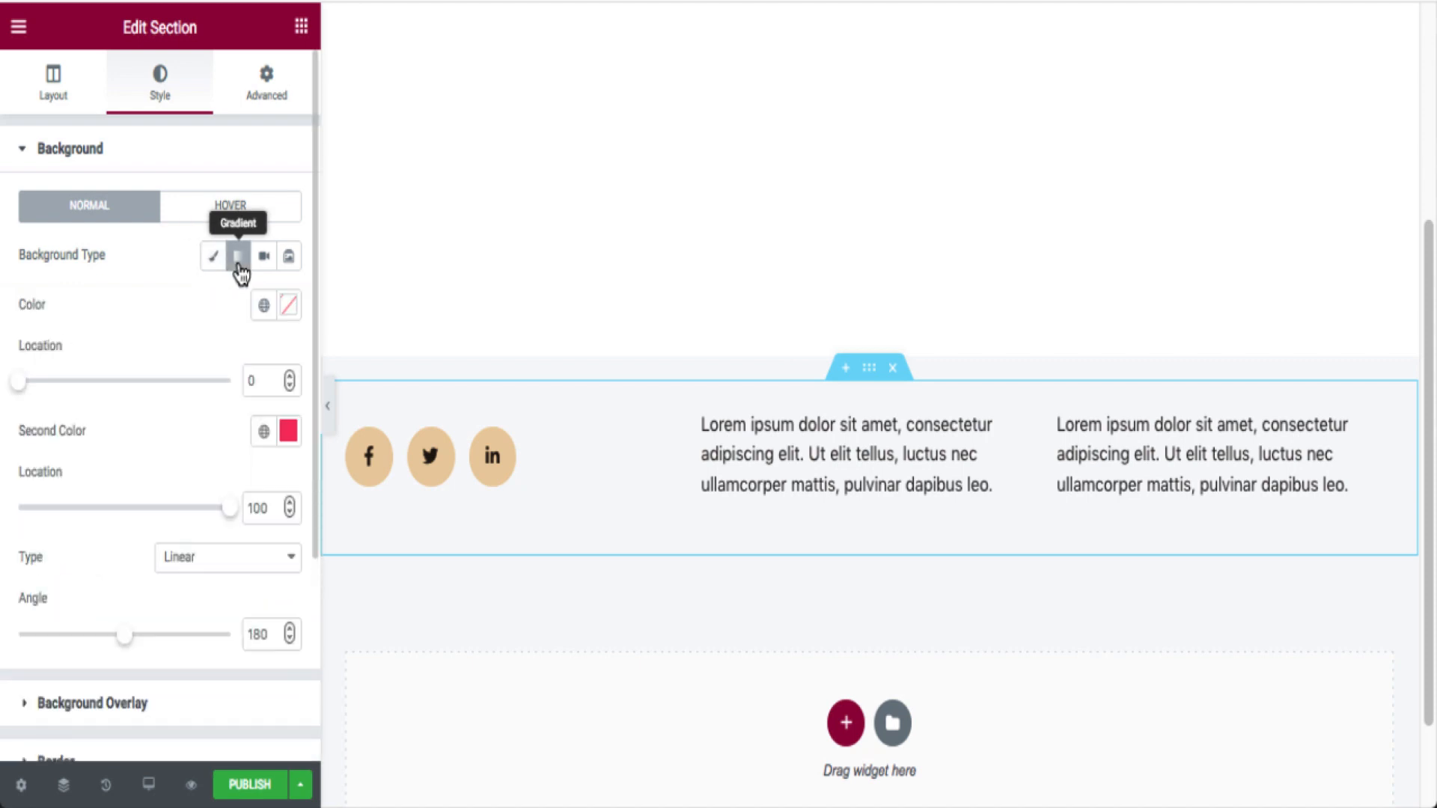
click(216, 262)
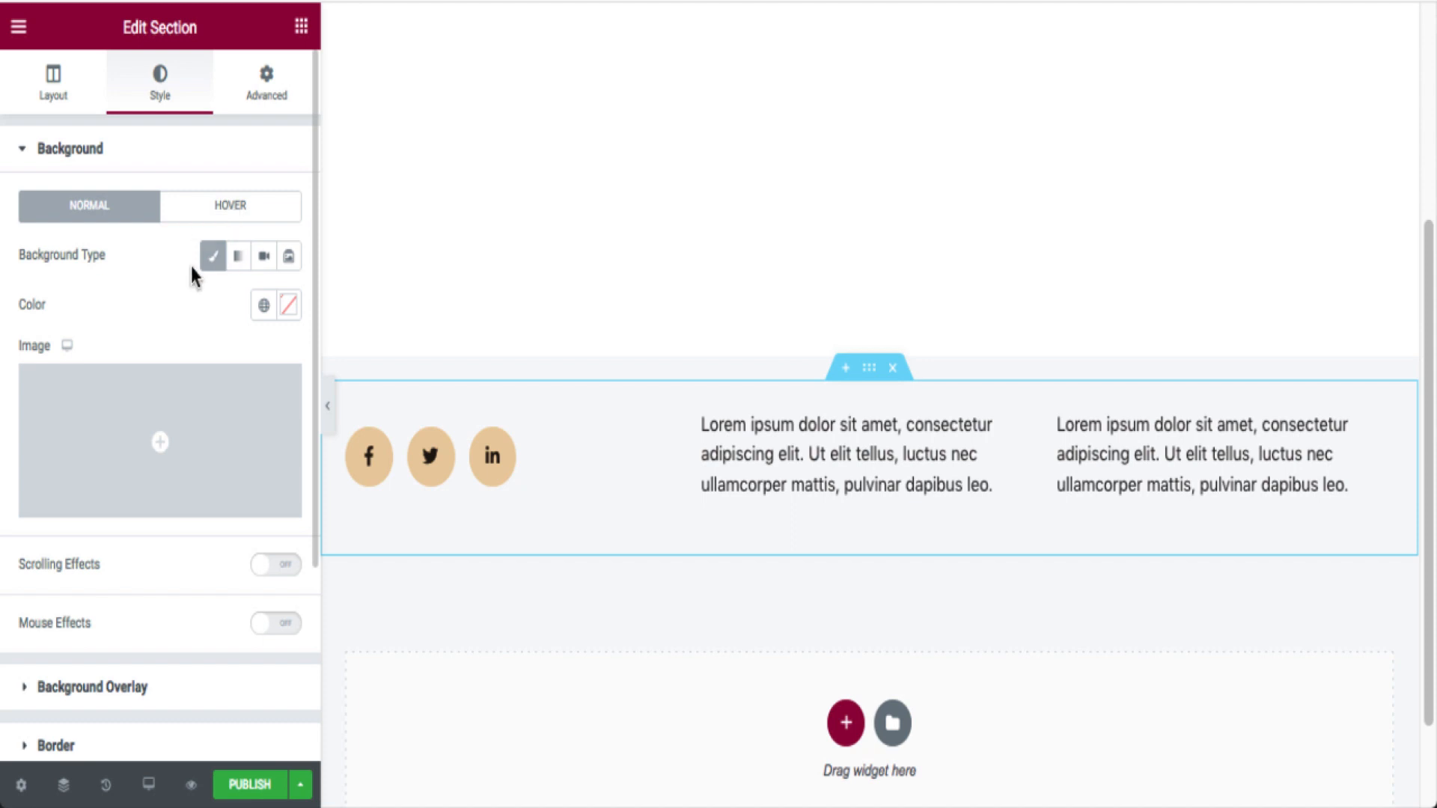
click(263, 306)
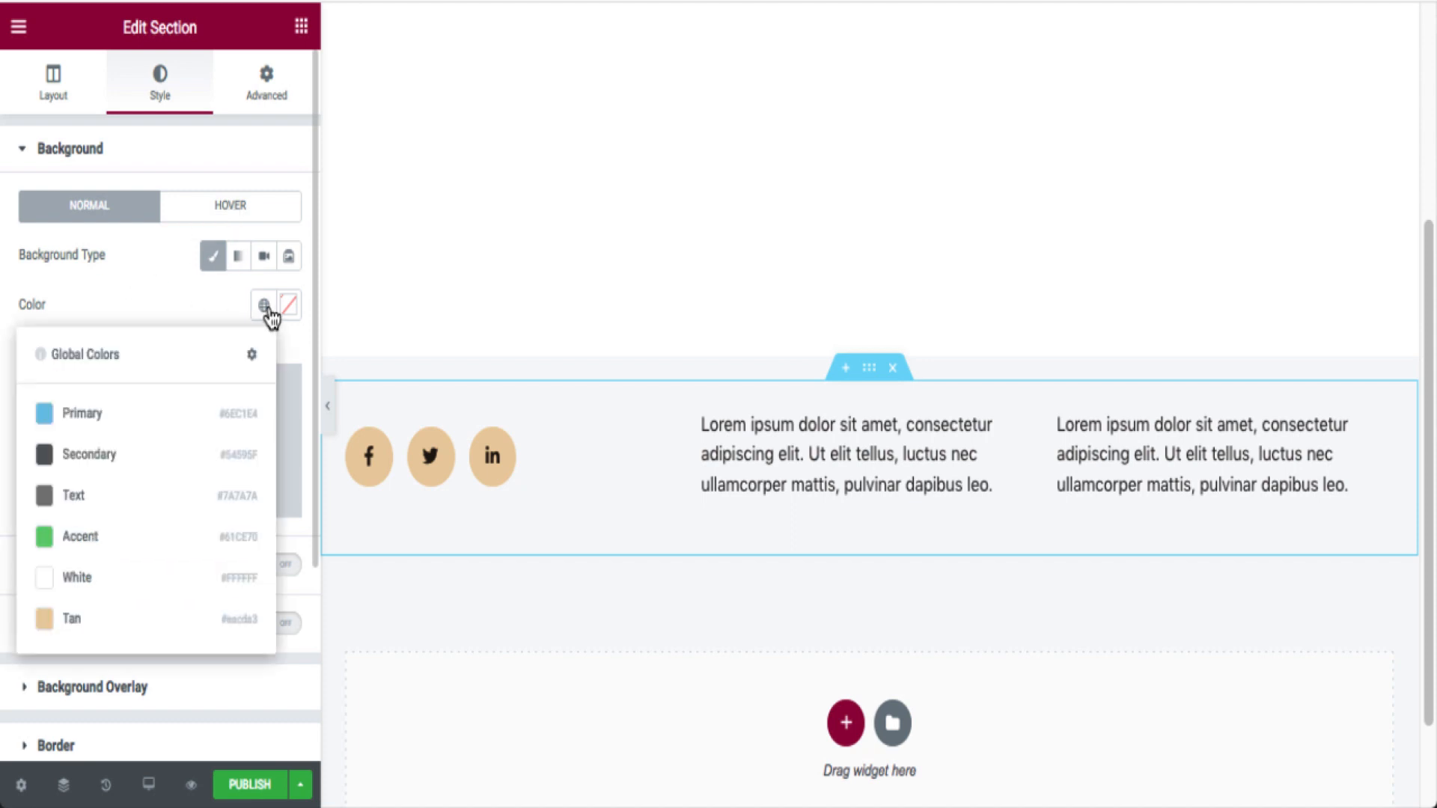
click(158, 453)
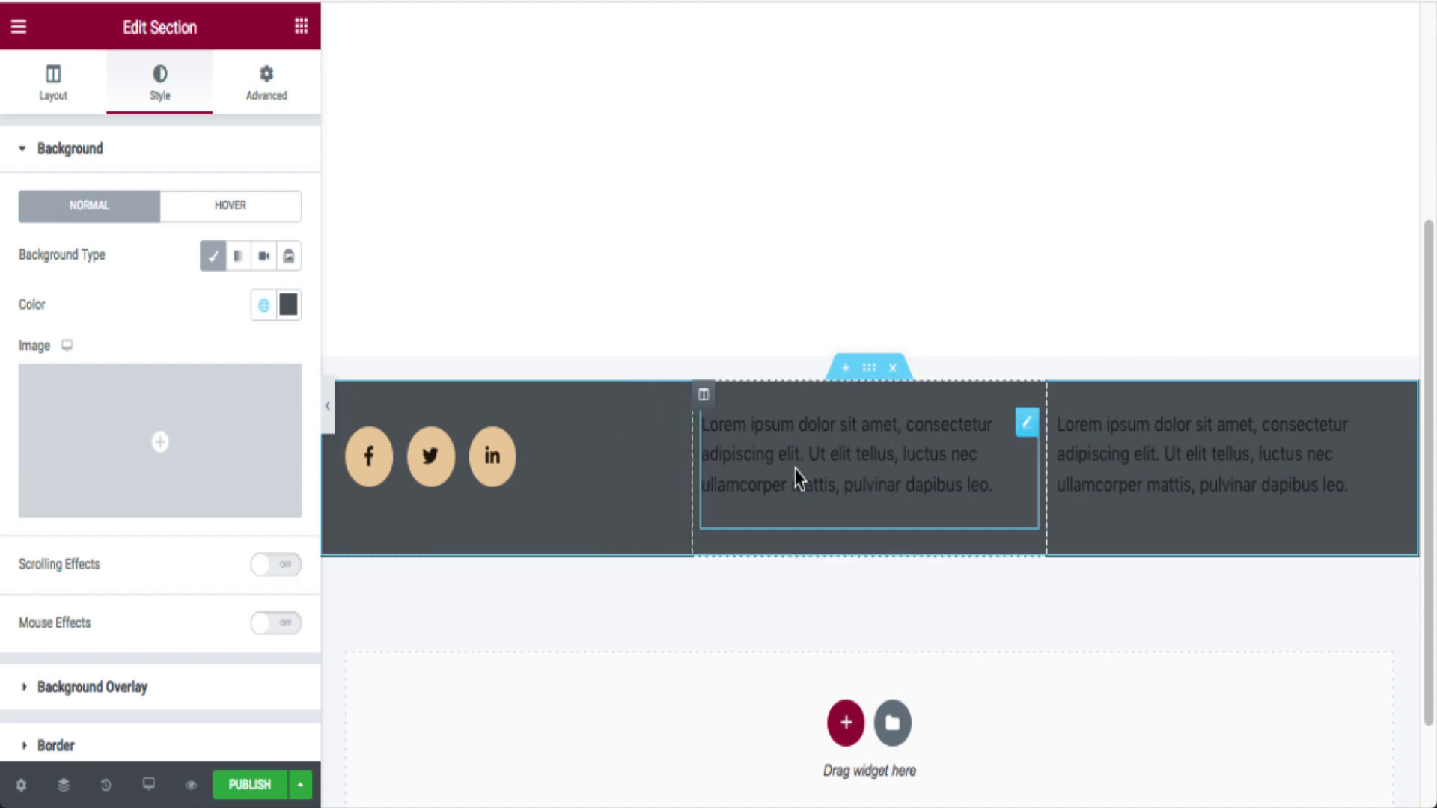
Publish the footer template with a display condition that includes the Entire Site.
click(249, 784)
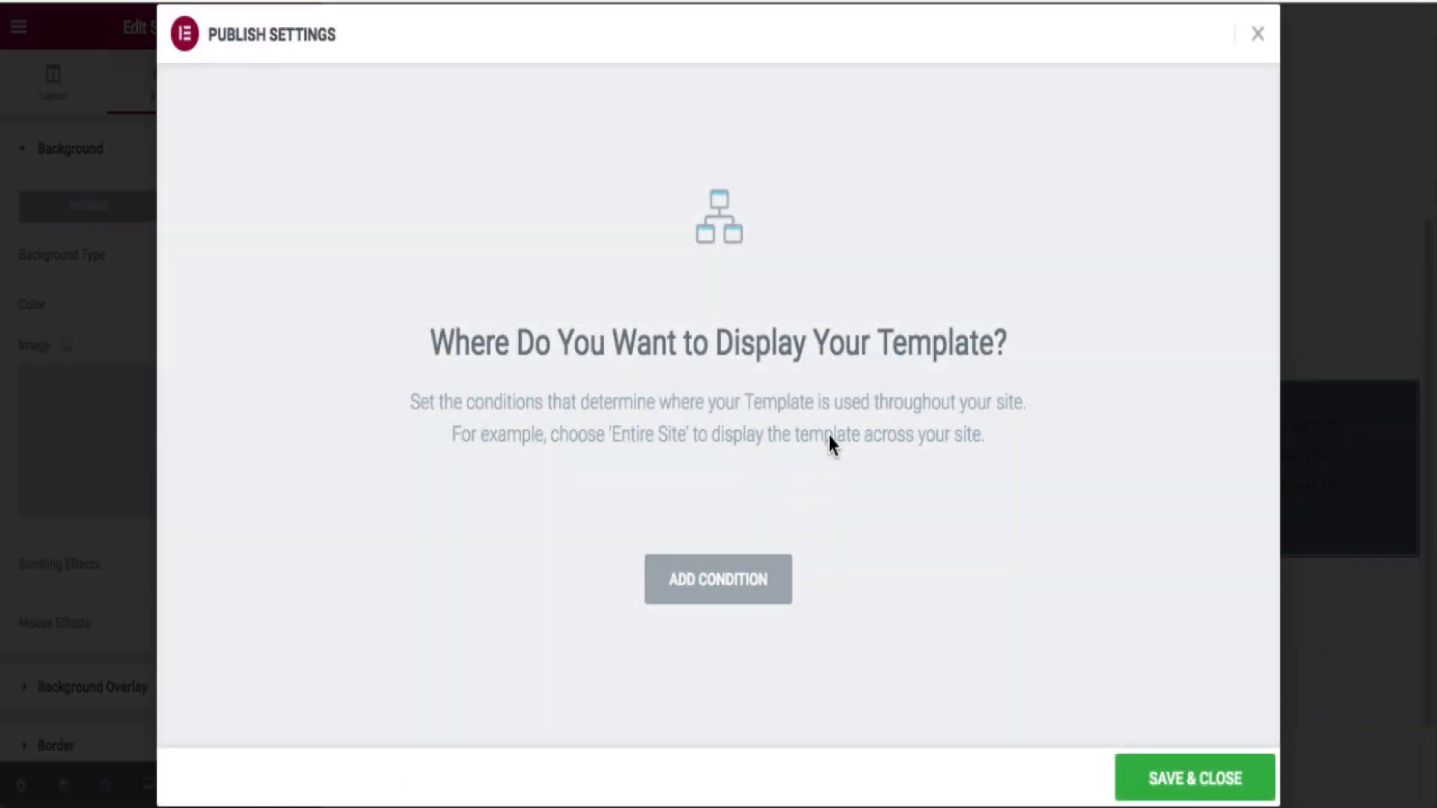
click(702, 599)
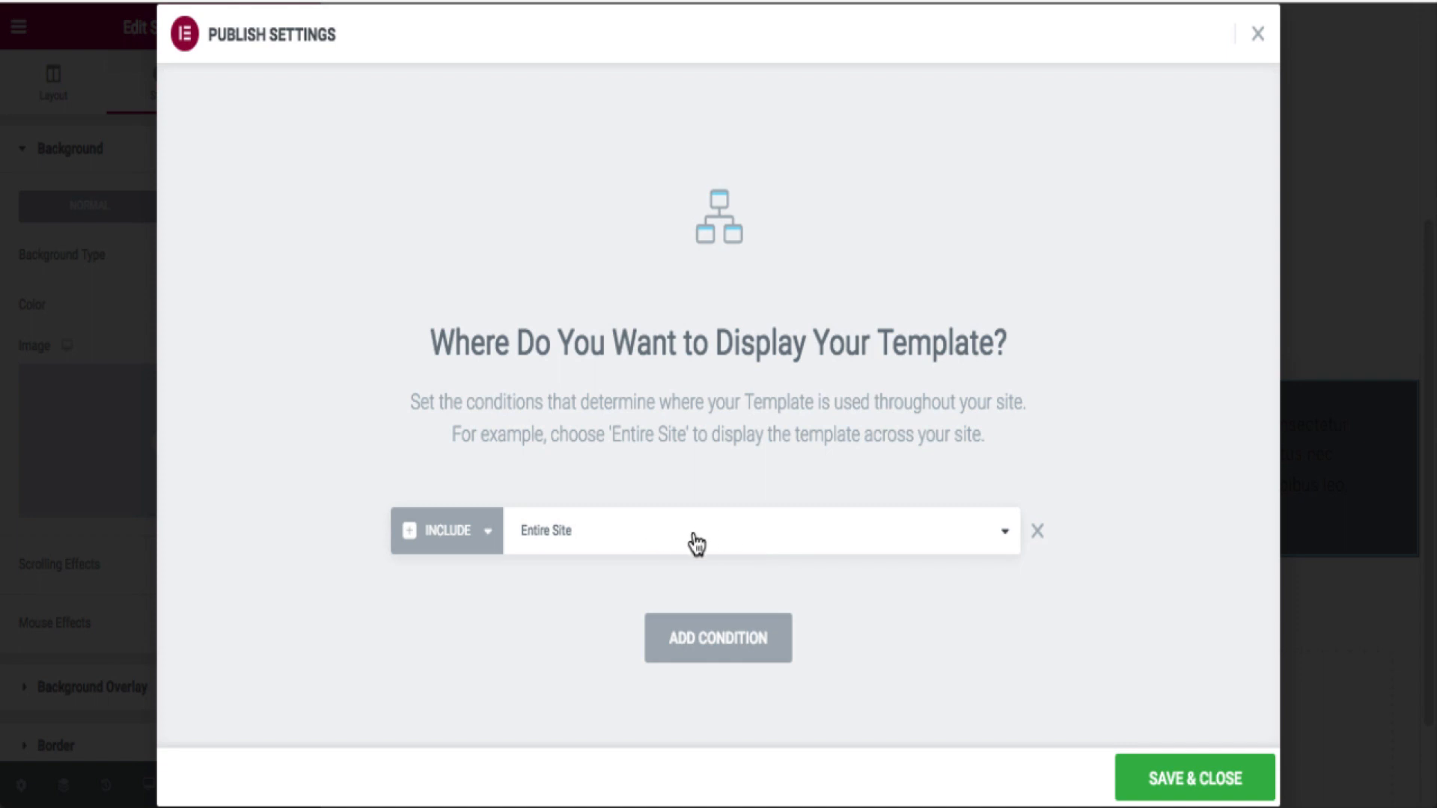
click(831, 553)
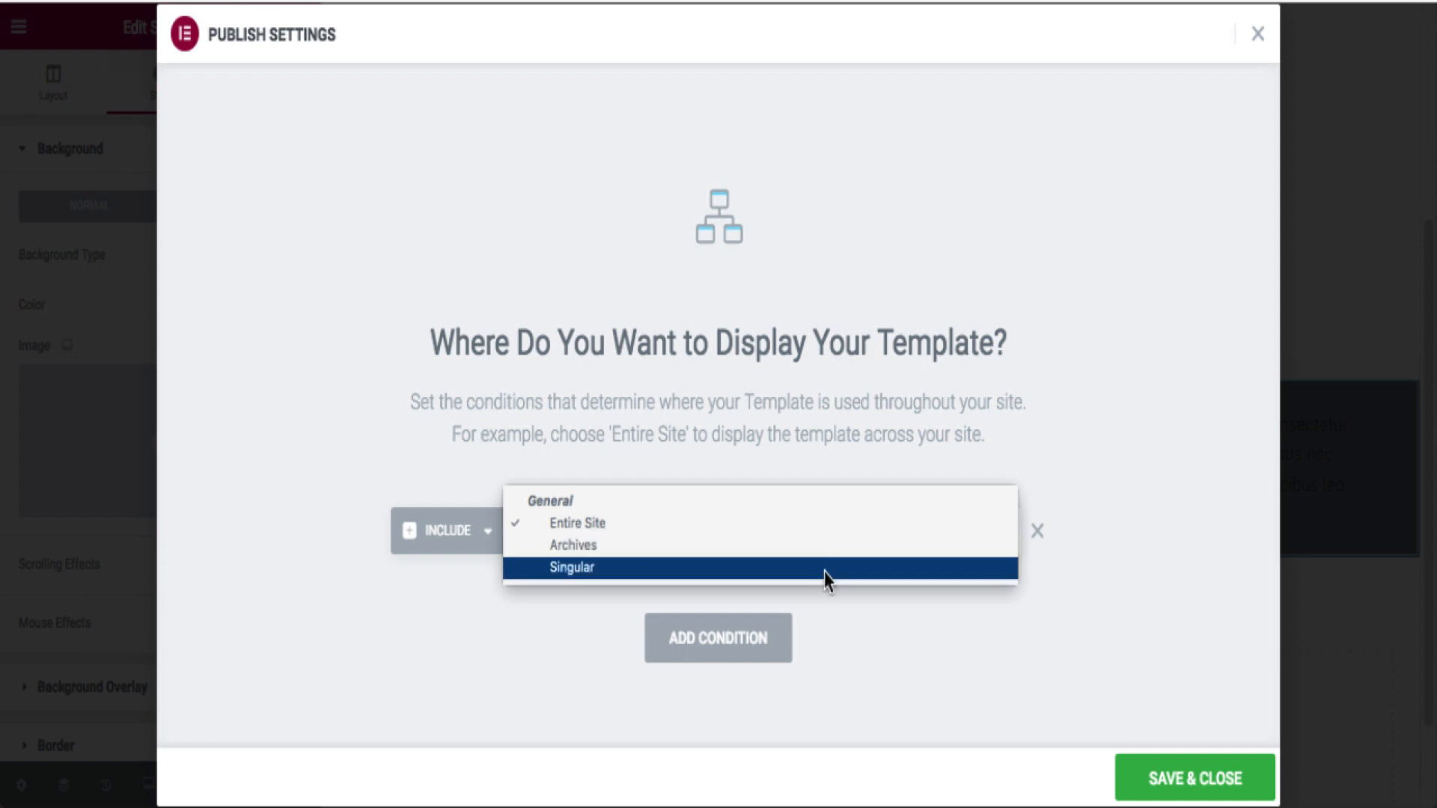
click(824, 571)
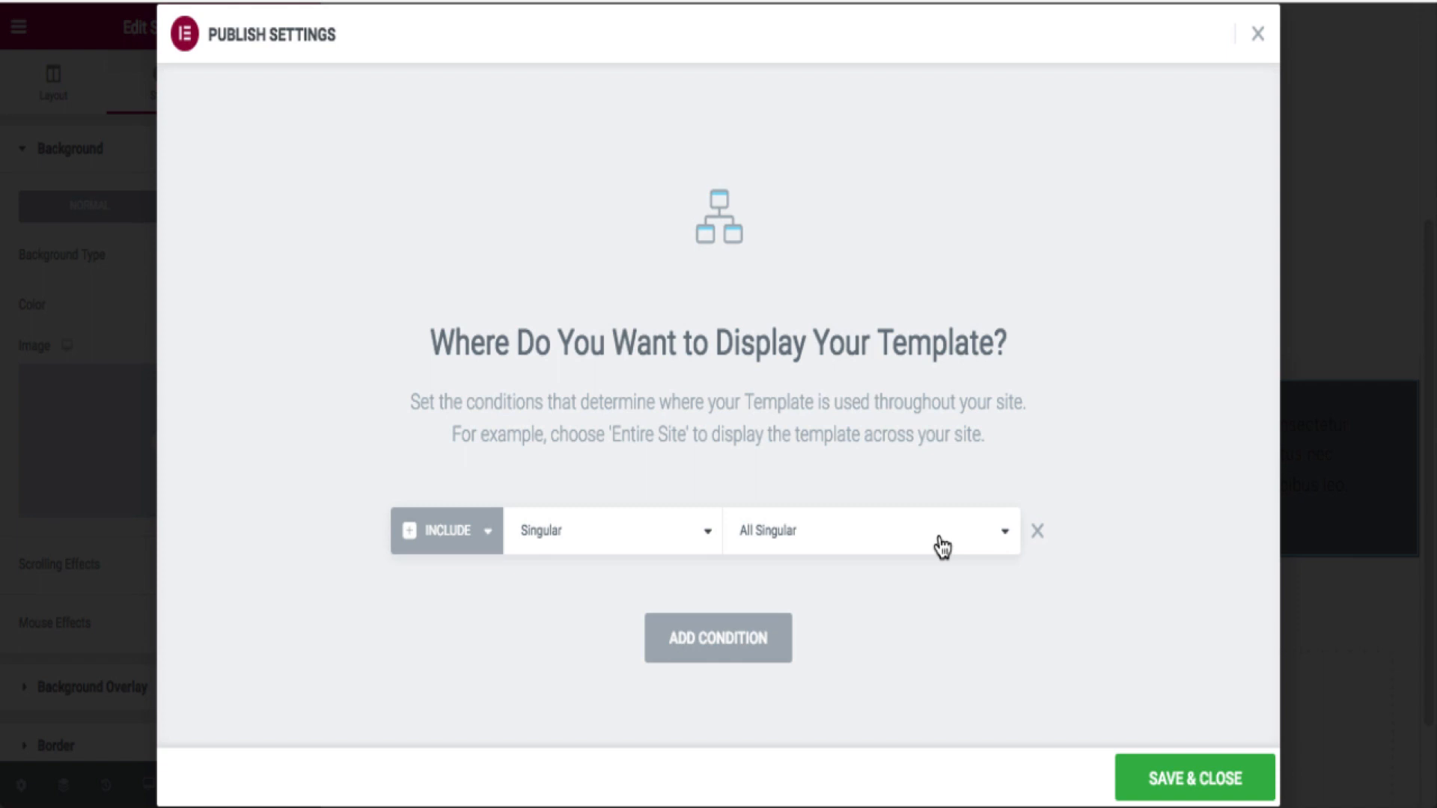
click(627, 537)
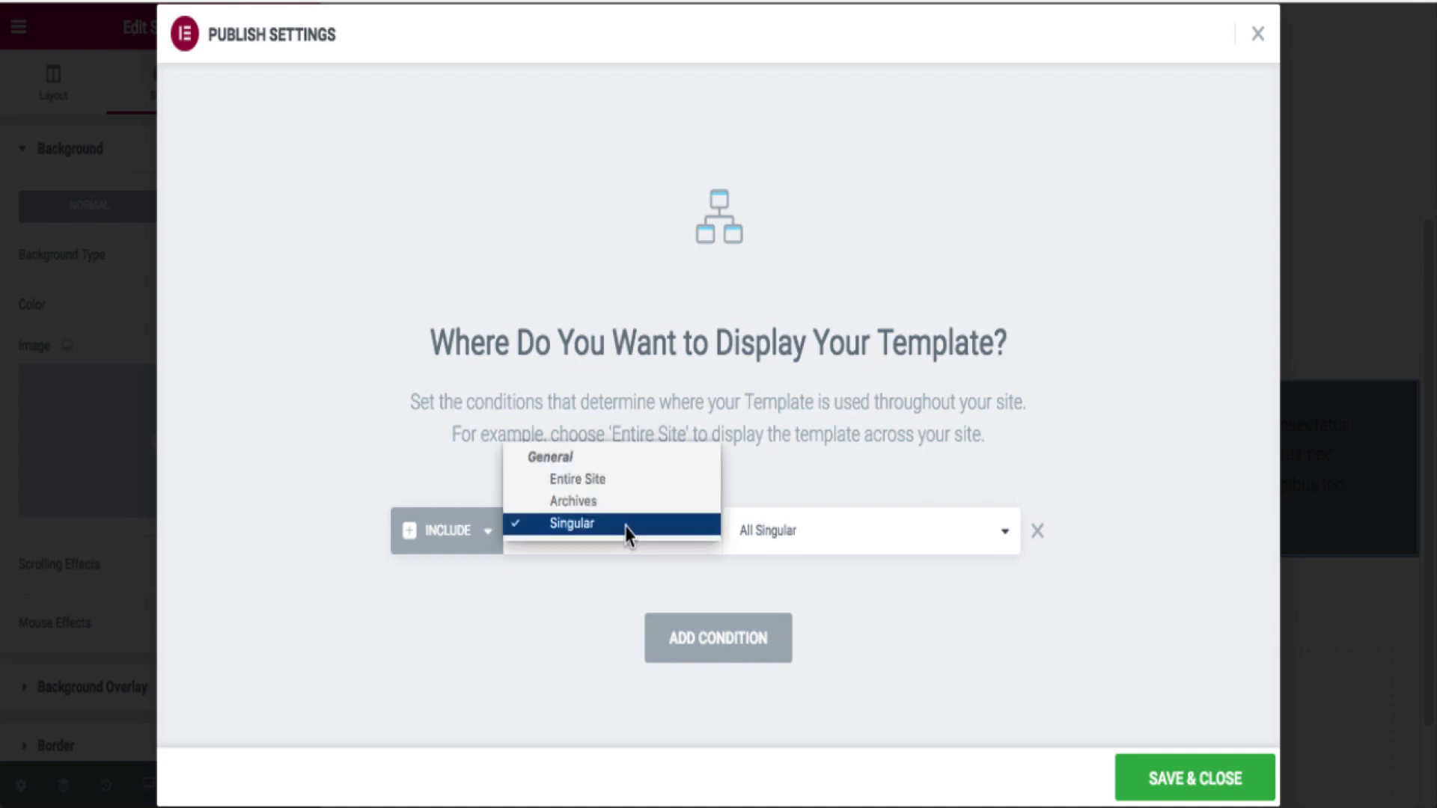
click(657, 484)
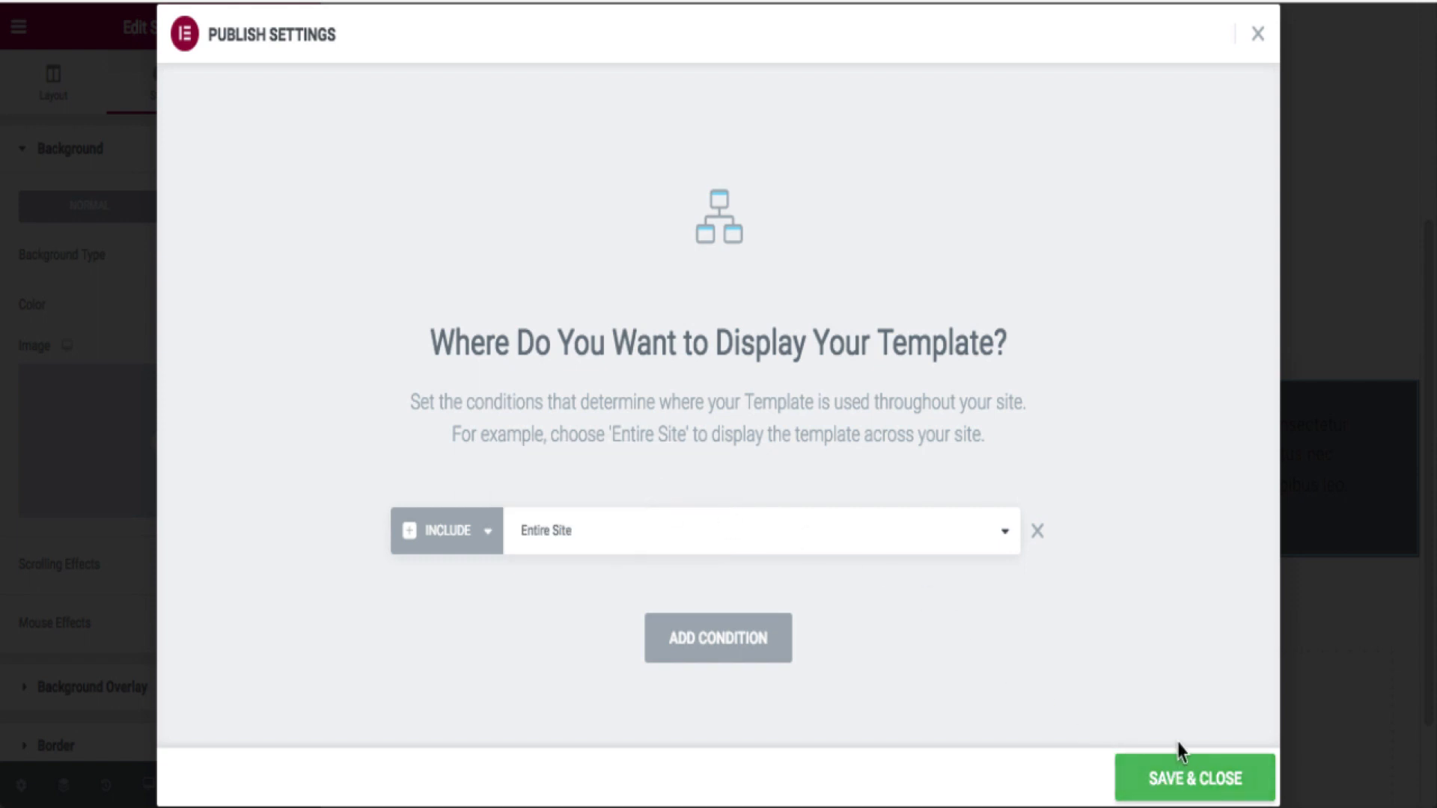
click(1172, 795)
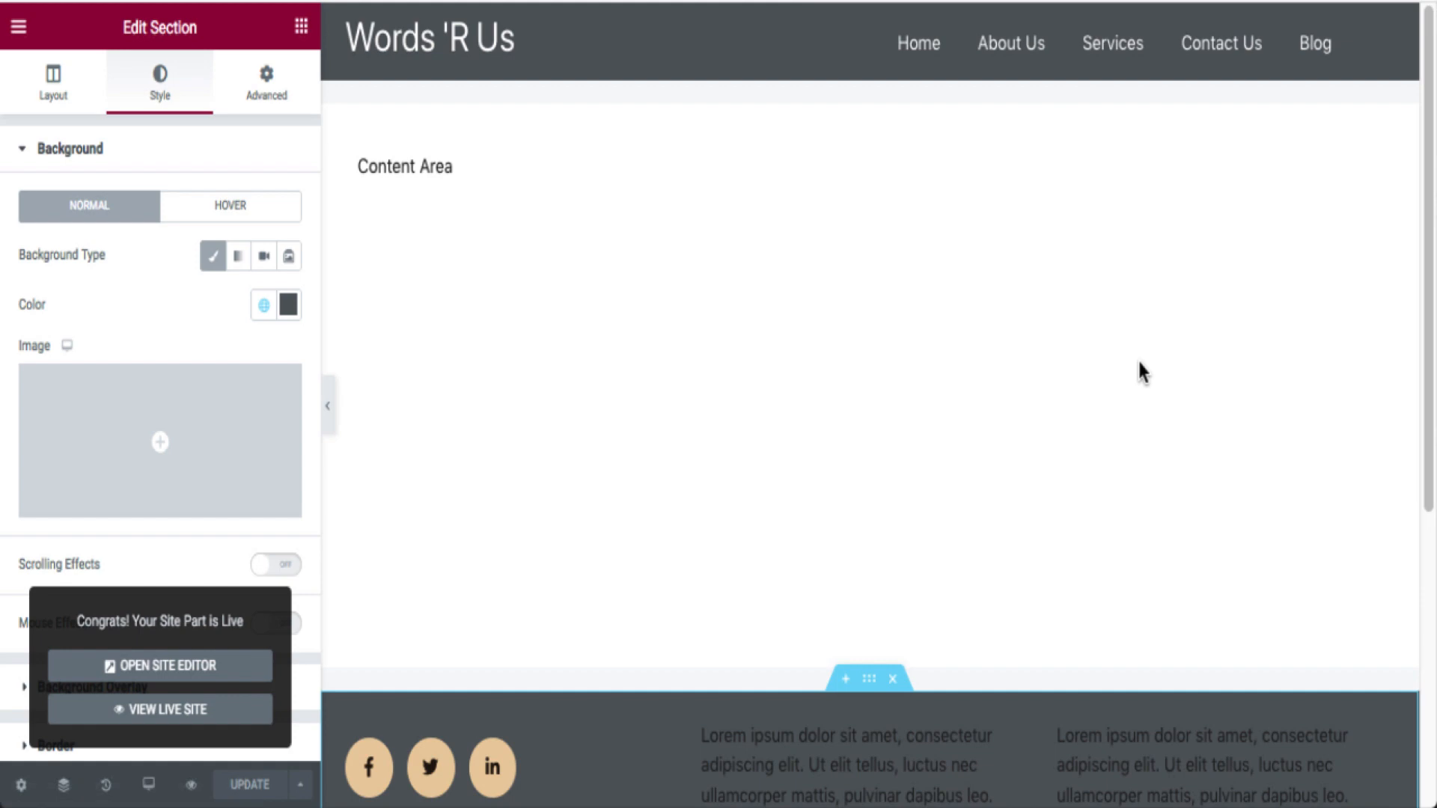
Reload the live Home page and examine how the published footer appears beneath the page content.
scroll(1138, 372, down, 2)
scroll(1138, 361, up, 2)
scroll(1004, 361, down, 6)
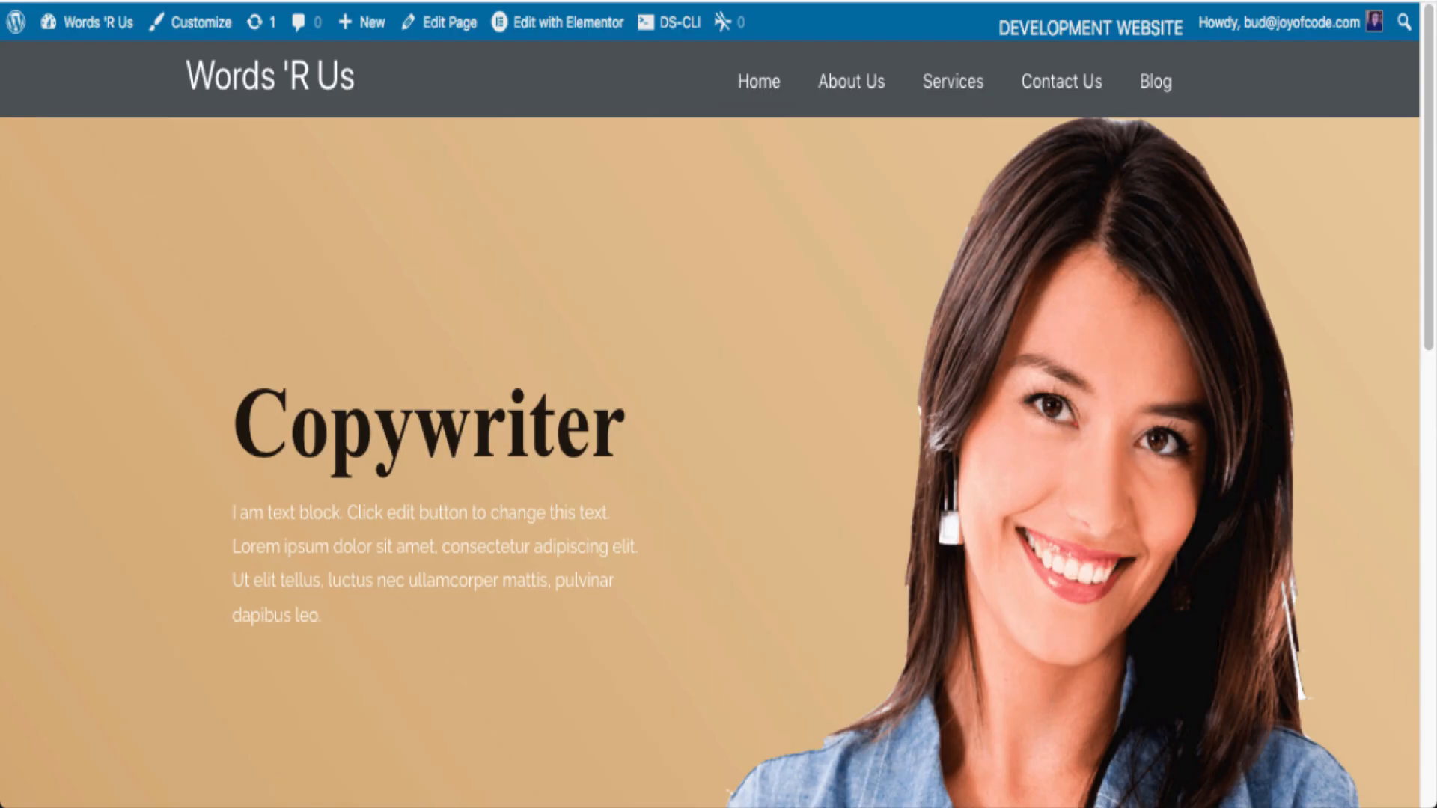
key(super+r)
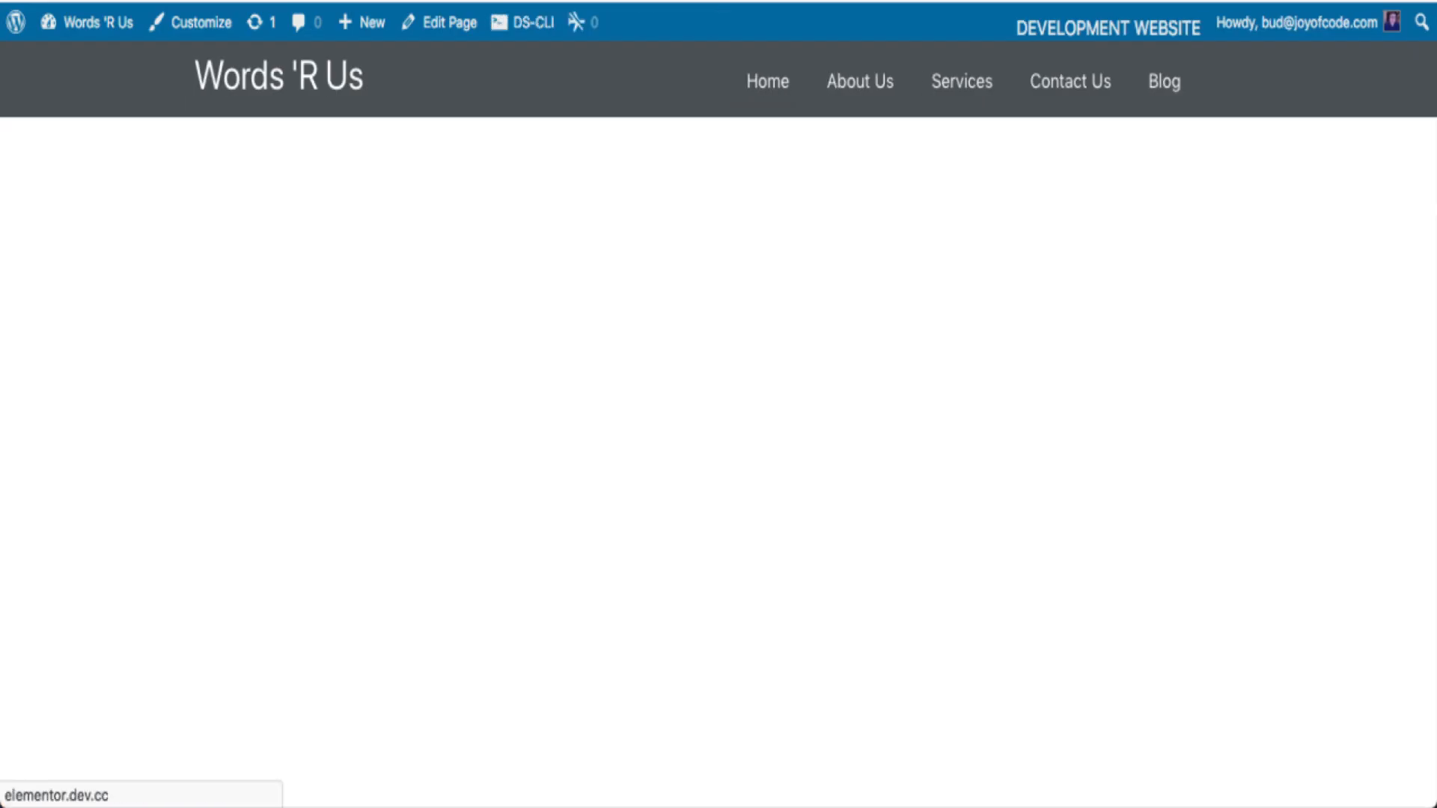
scroll(928, 438, down, 15)
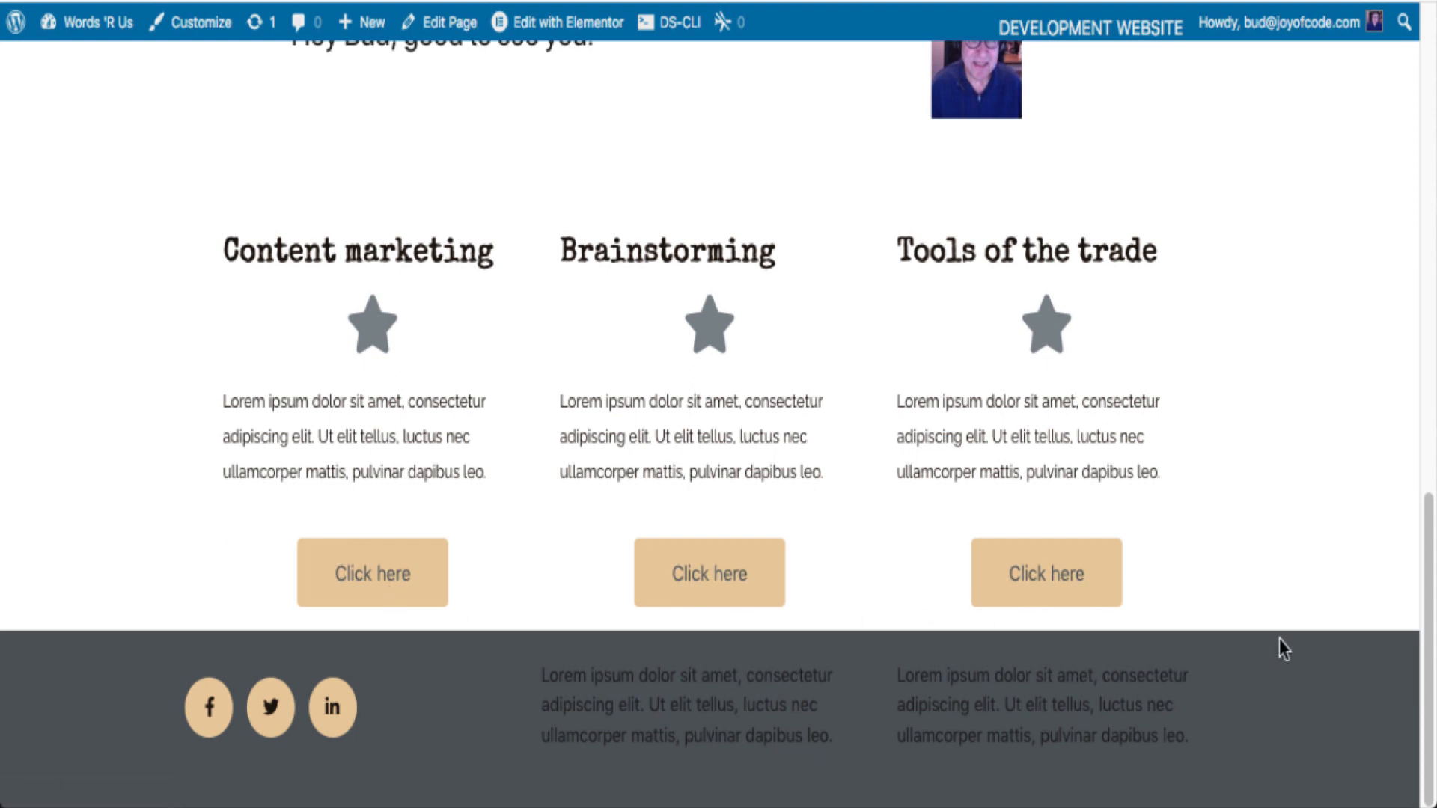
scroll(1176, 639, up, 5)
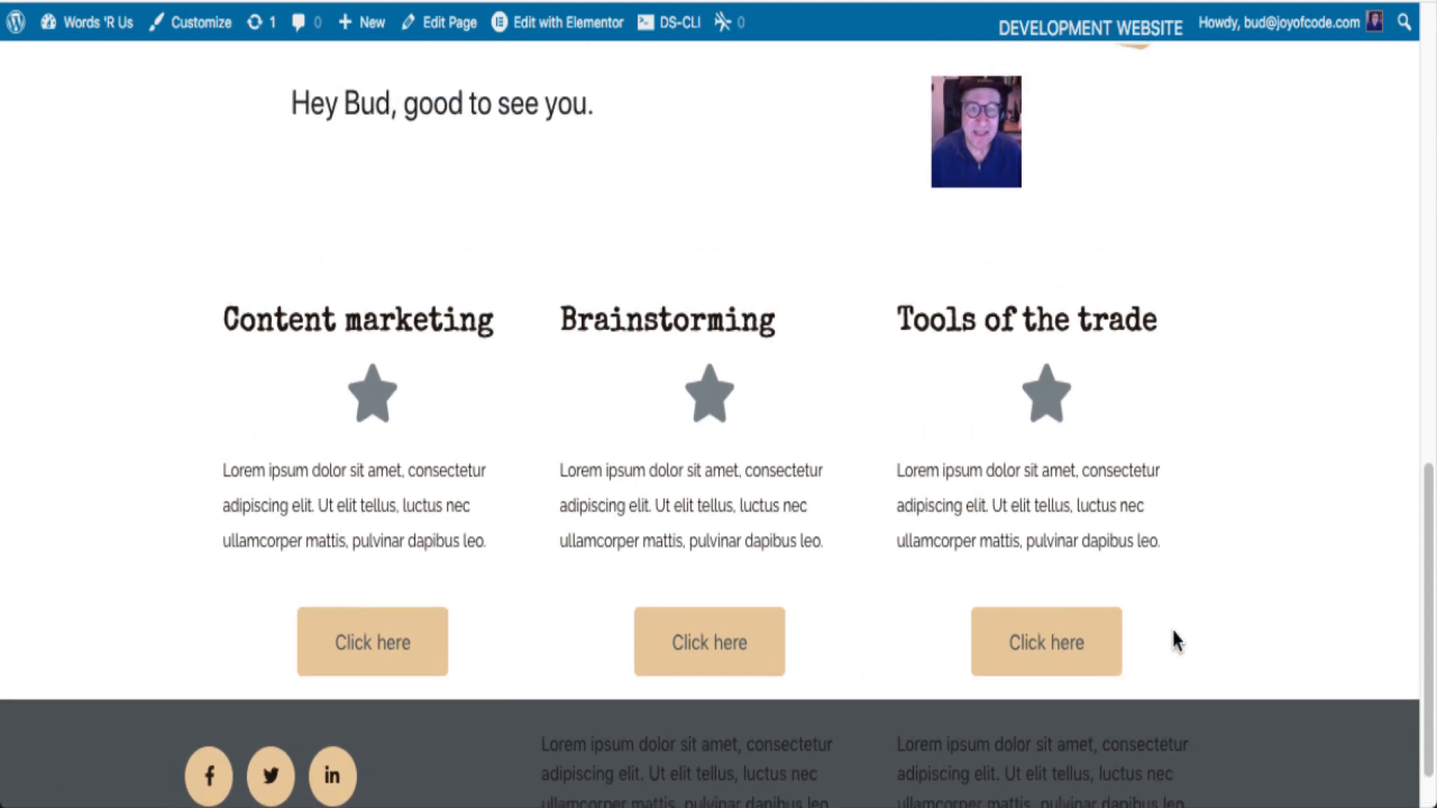
scroll(1172, 632, down, 5)
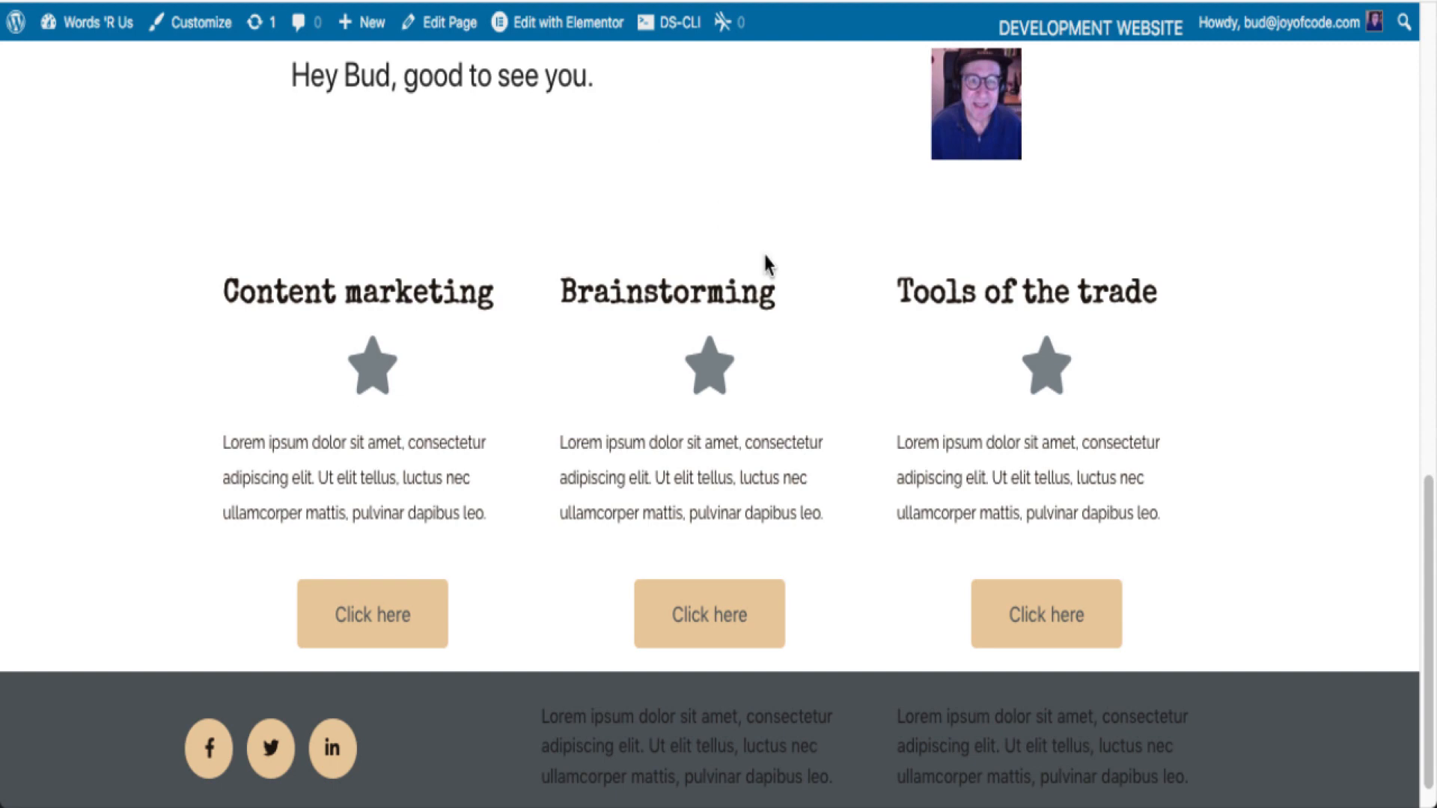
scroll(807, 301, up, 8)
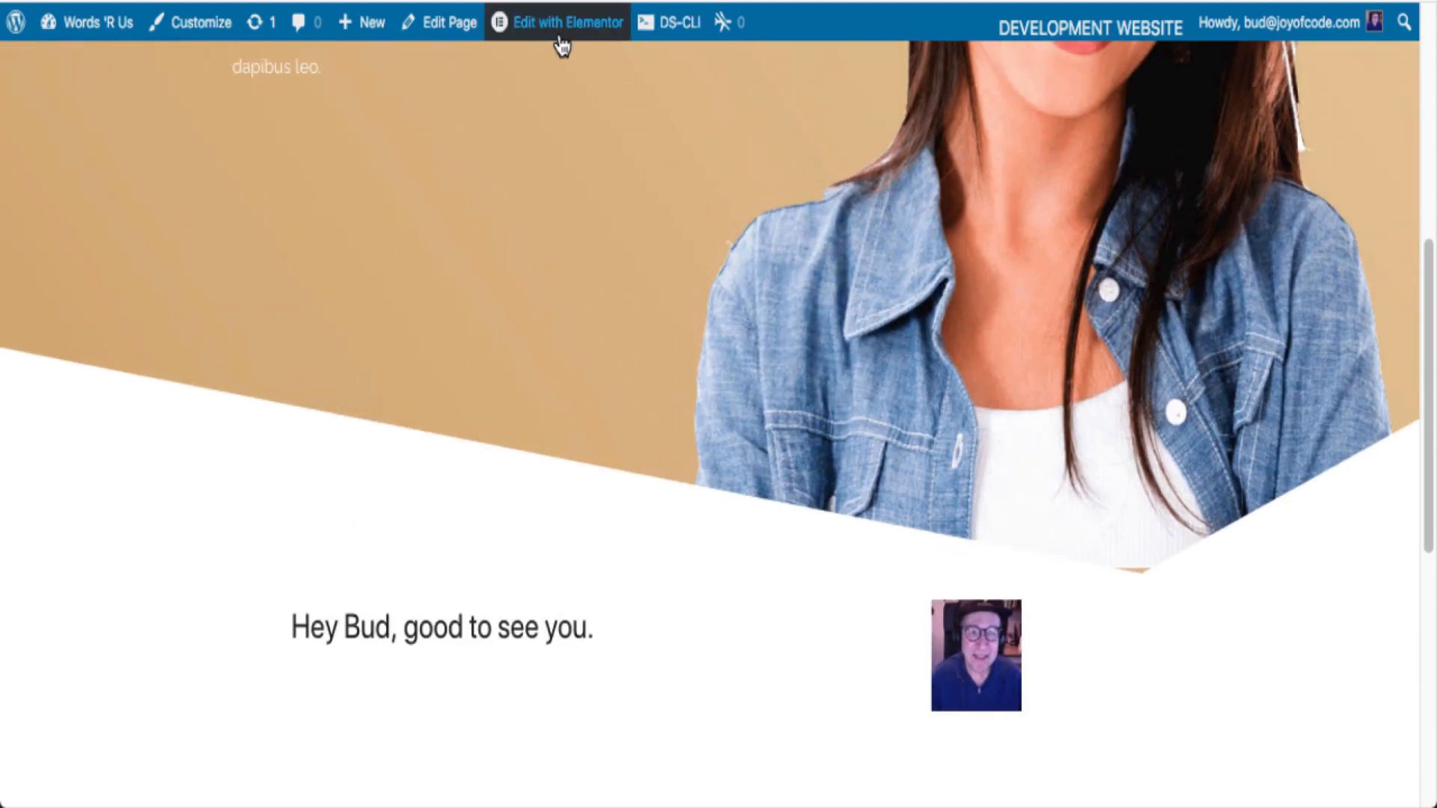
Open the live Home page in Elementor and choose to edit its header from there.
mouse_move(561, 45)
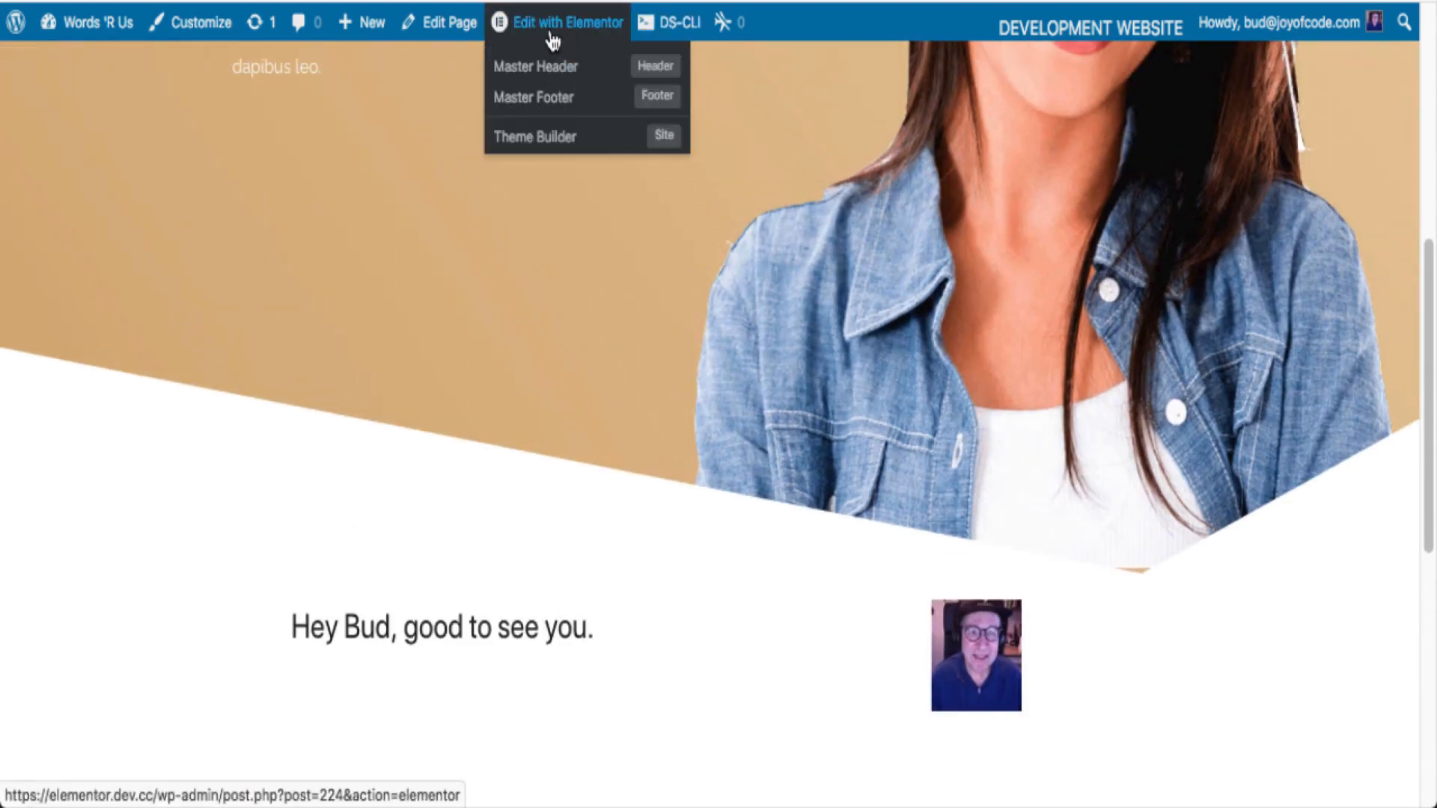
click(551, 35)
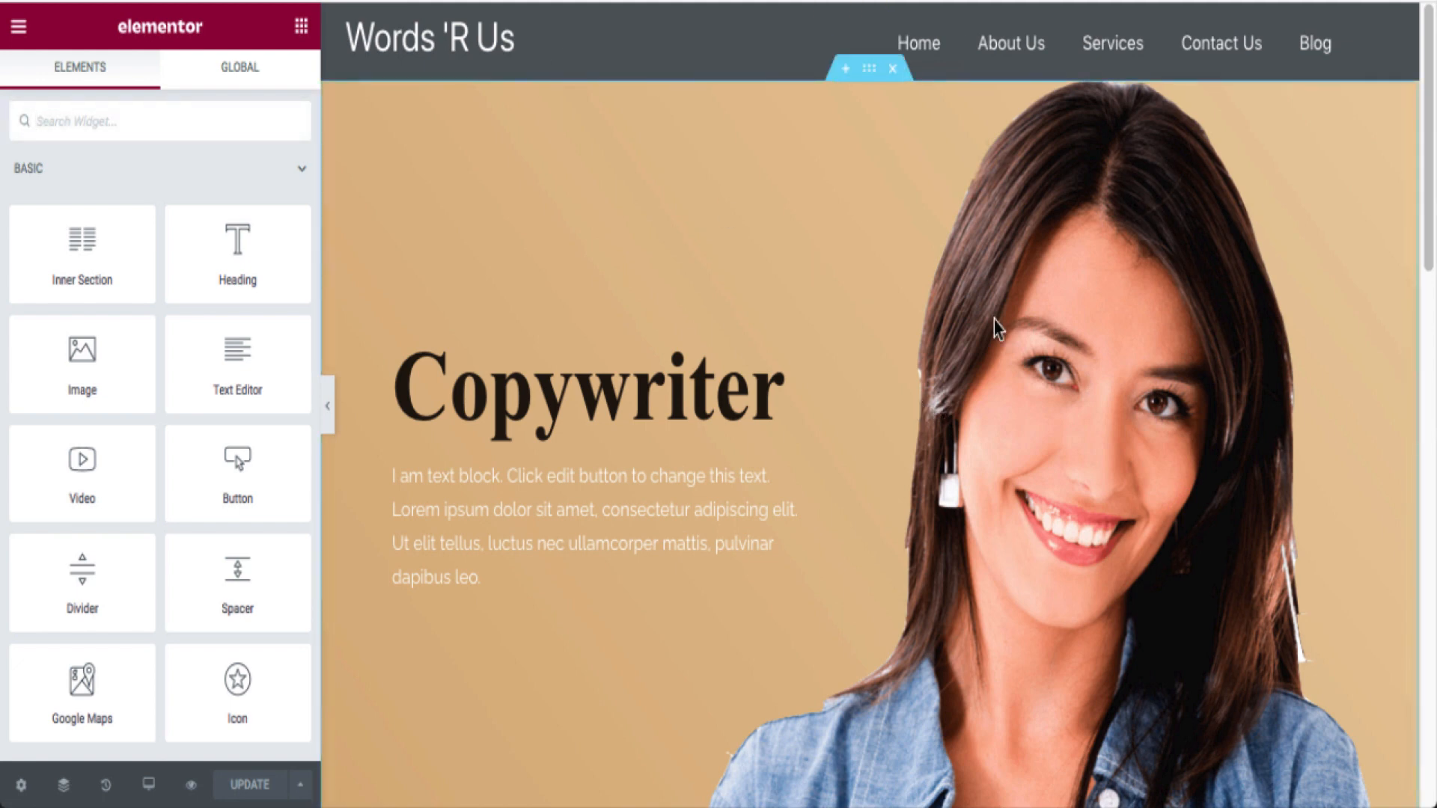
mouse_move(846, 18)
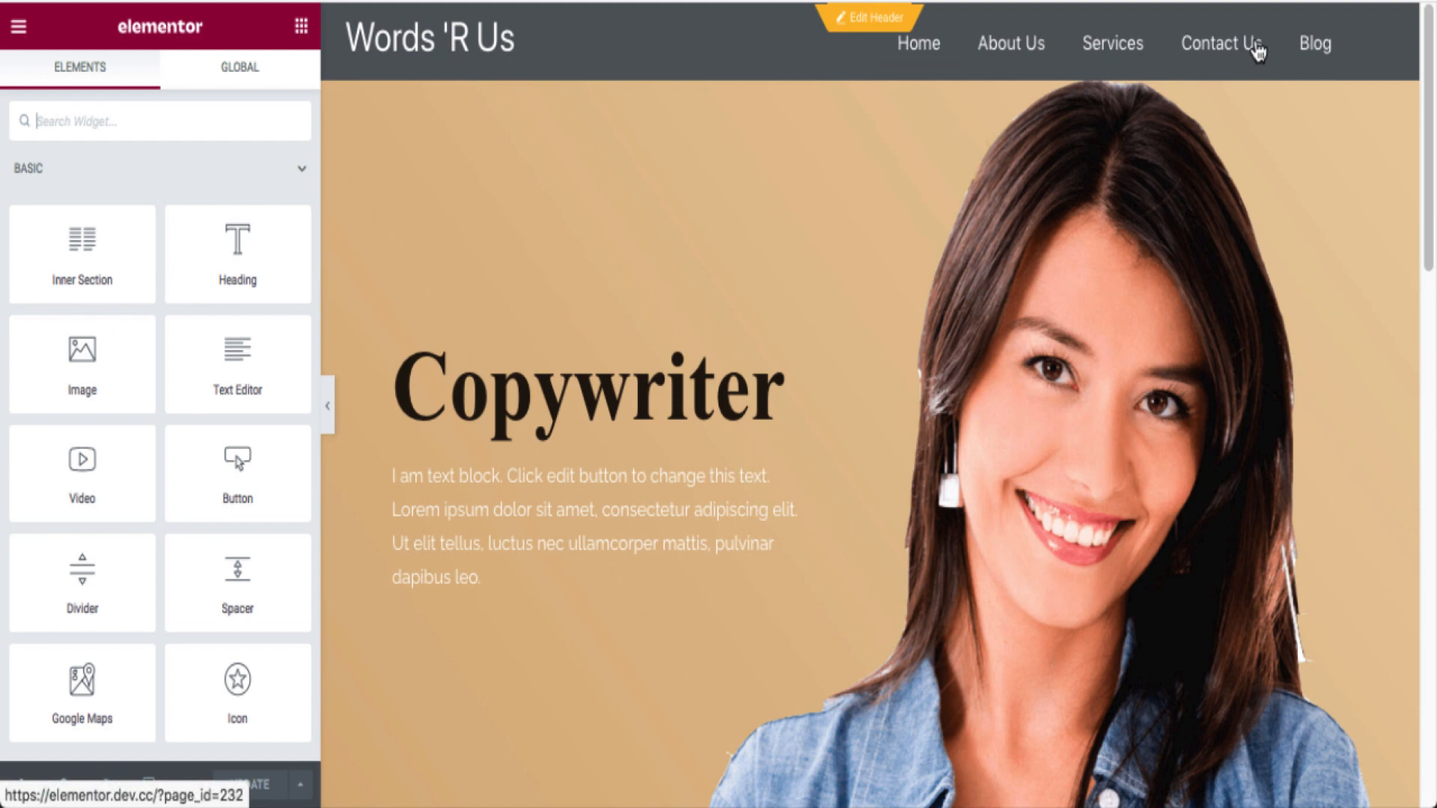
click(872, 23)
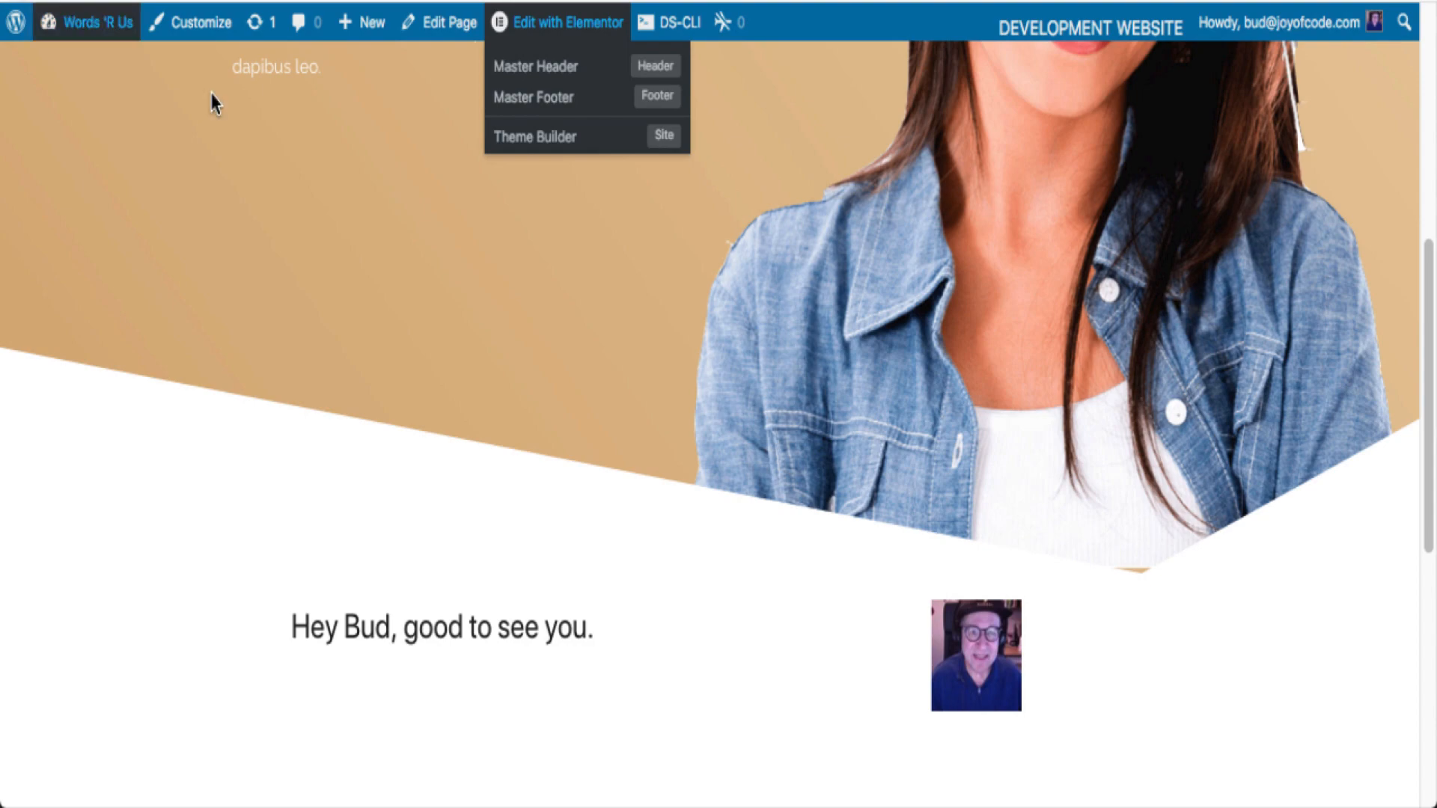
Return to the top of the live Home page and open the page itself for editing in Elementor.
scroll(671, 503, up, 10)
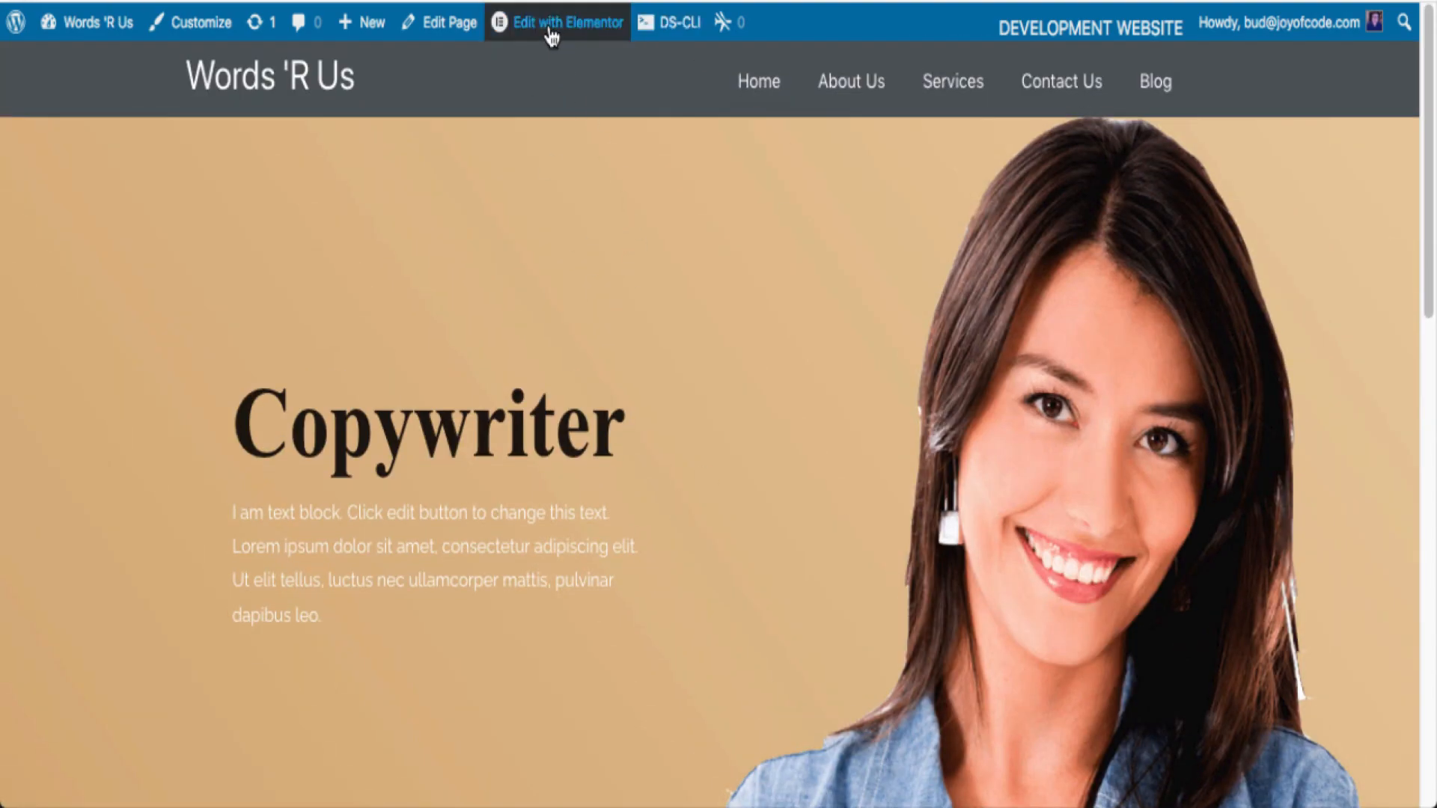
mouse_move(552, 33)
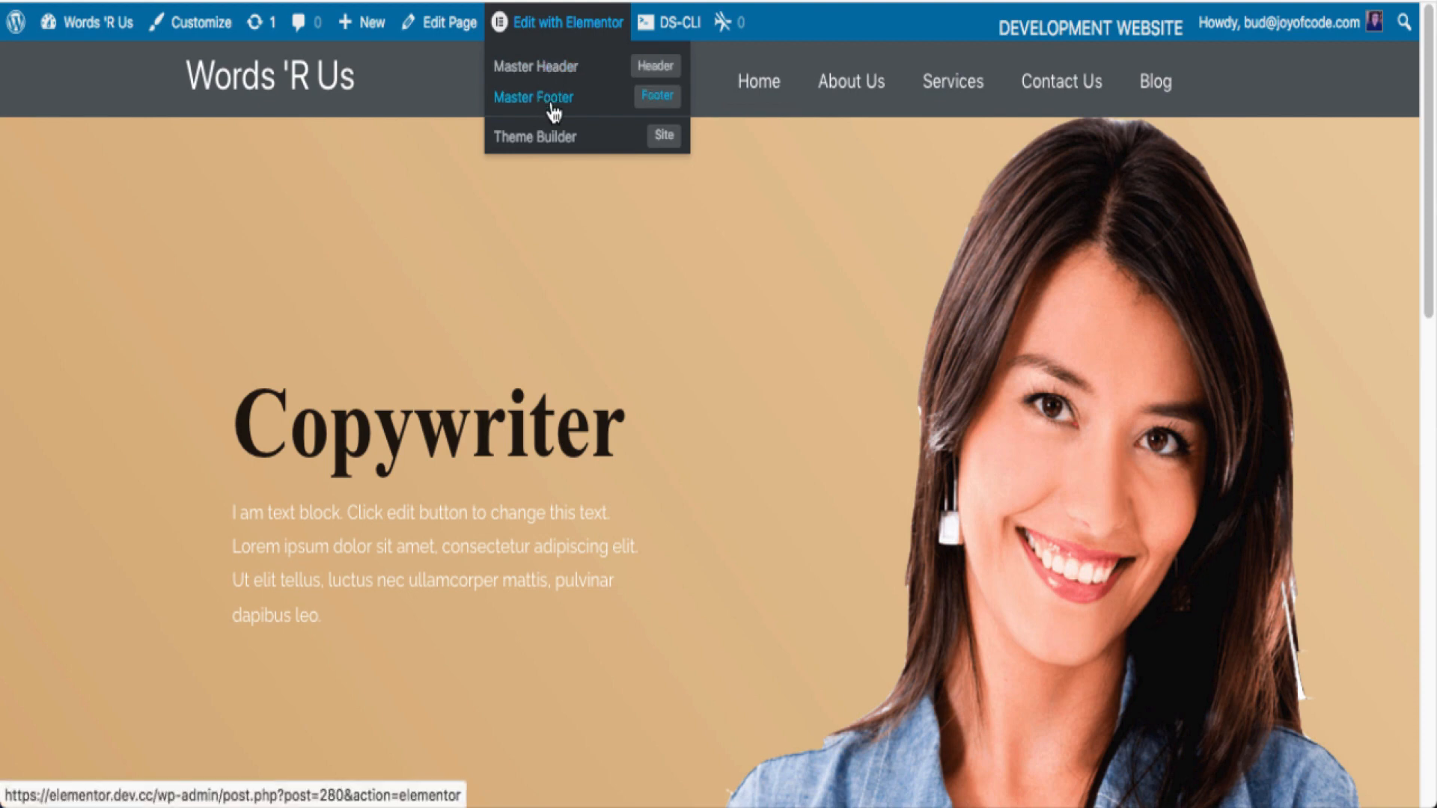
click(536, 36)
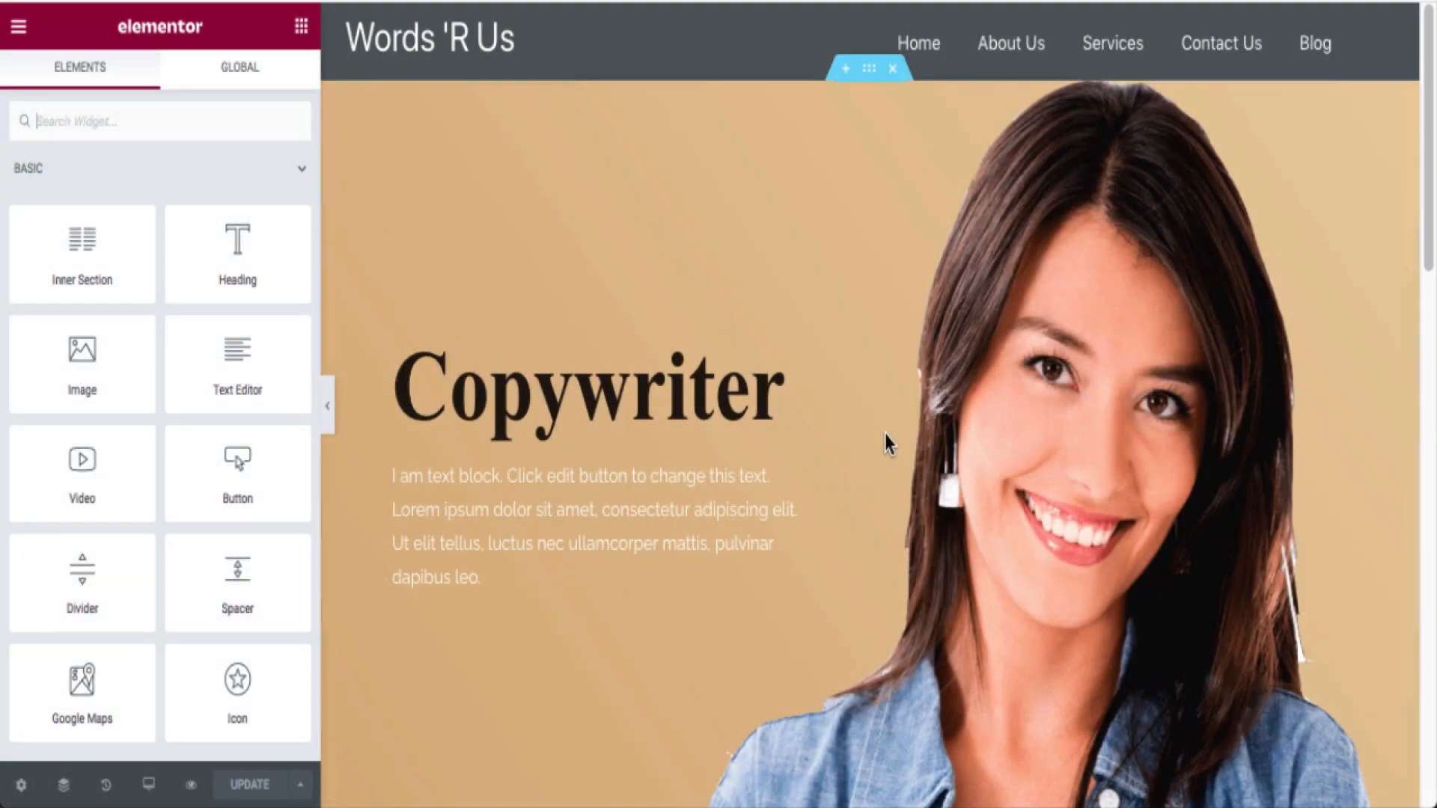
Unlink the margins of the three-column Content marketing section, set its bottom margin to 50 px and update the Home page.
scroll(885, 443, down, 8)
scroll(885, 443, down, 10)
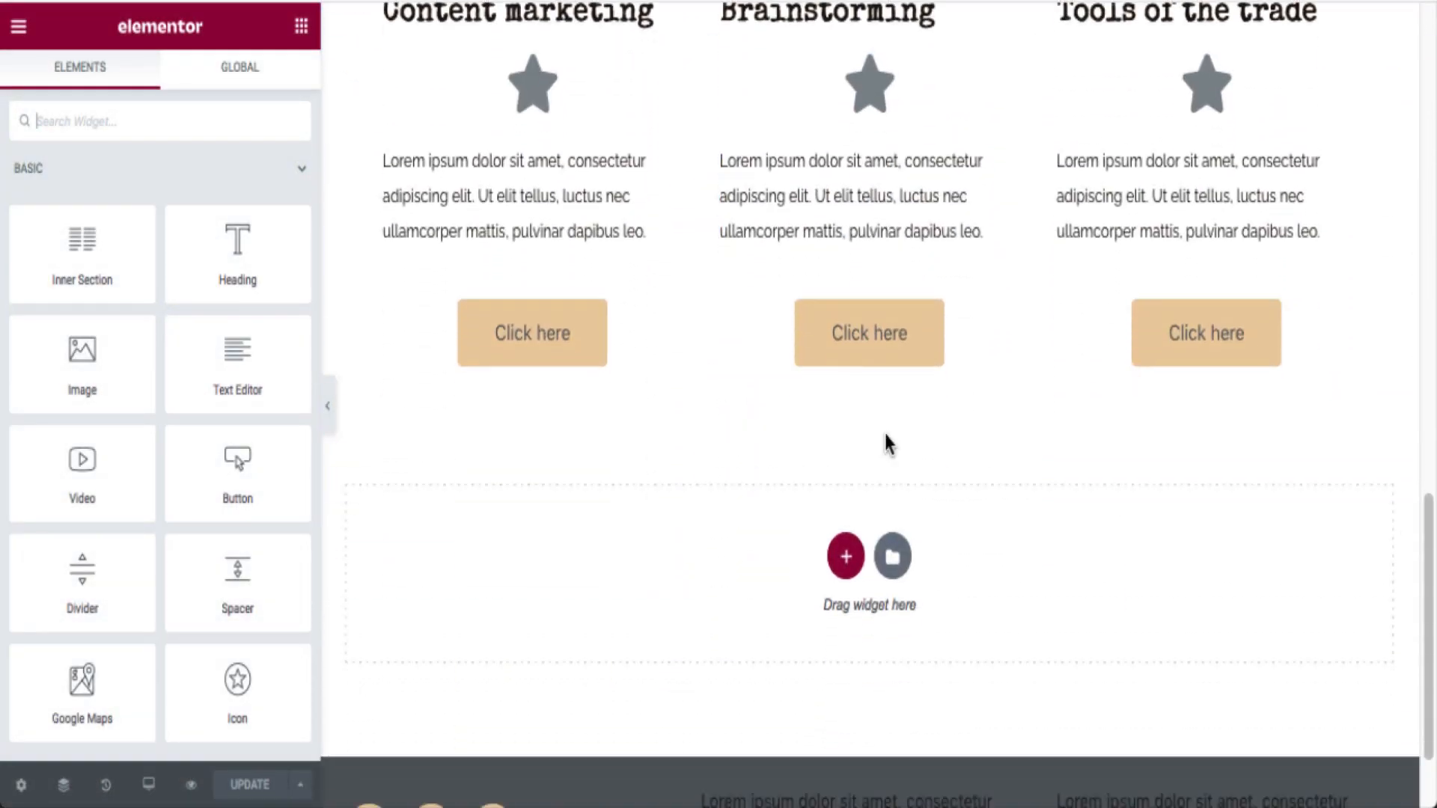
scroll(884, 444, up, 6)
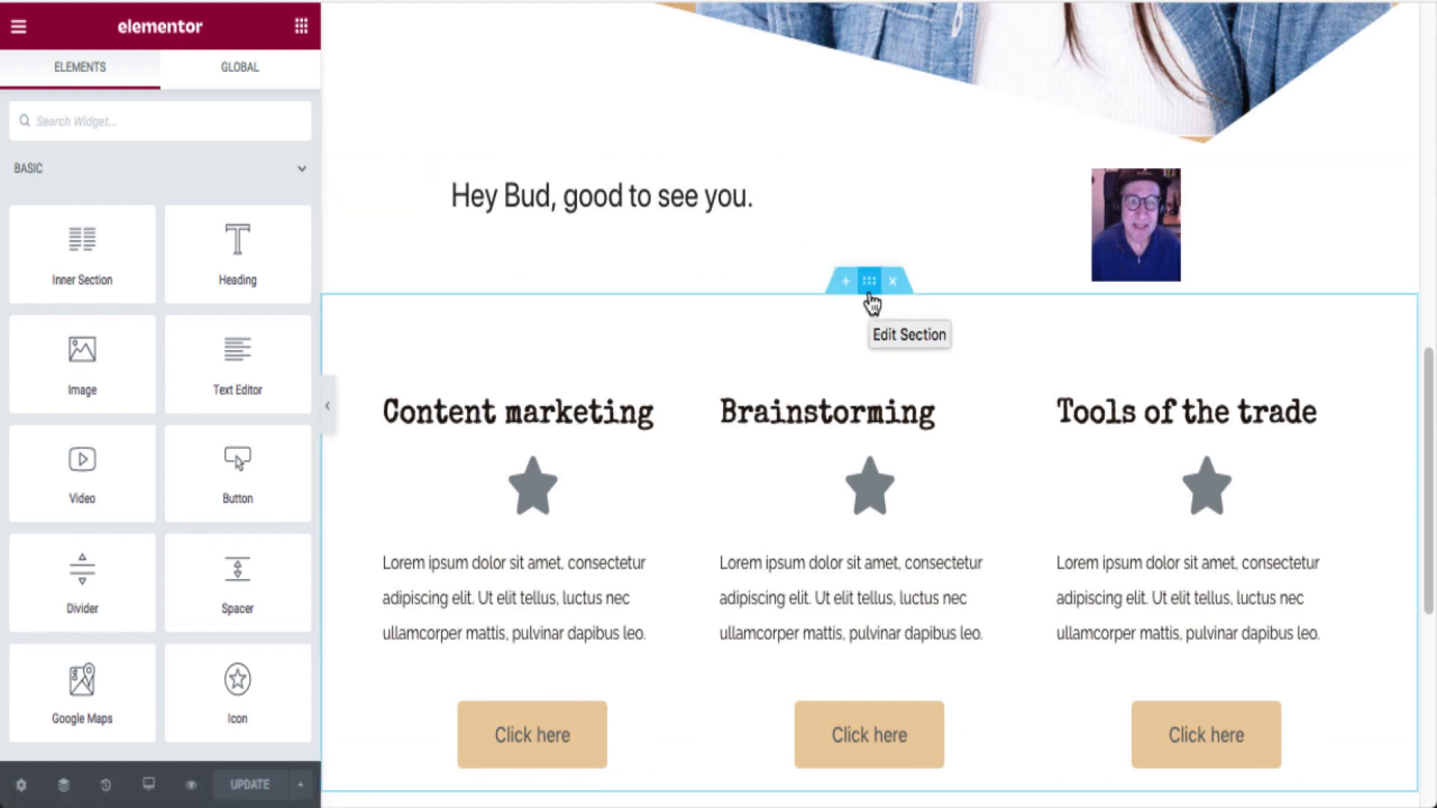
click(869, 282)
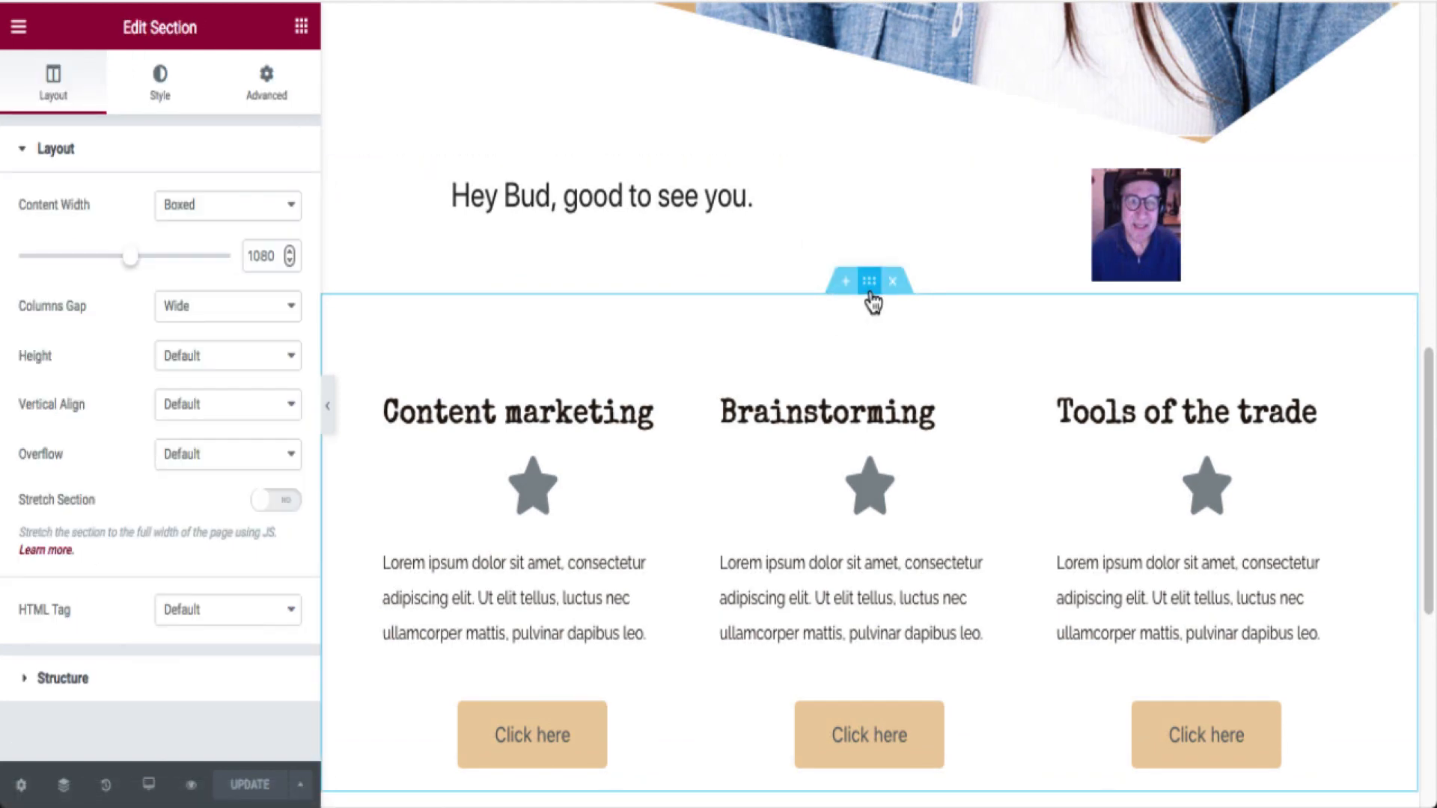
click(271, 90)
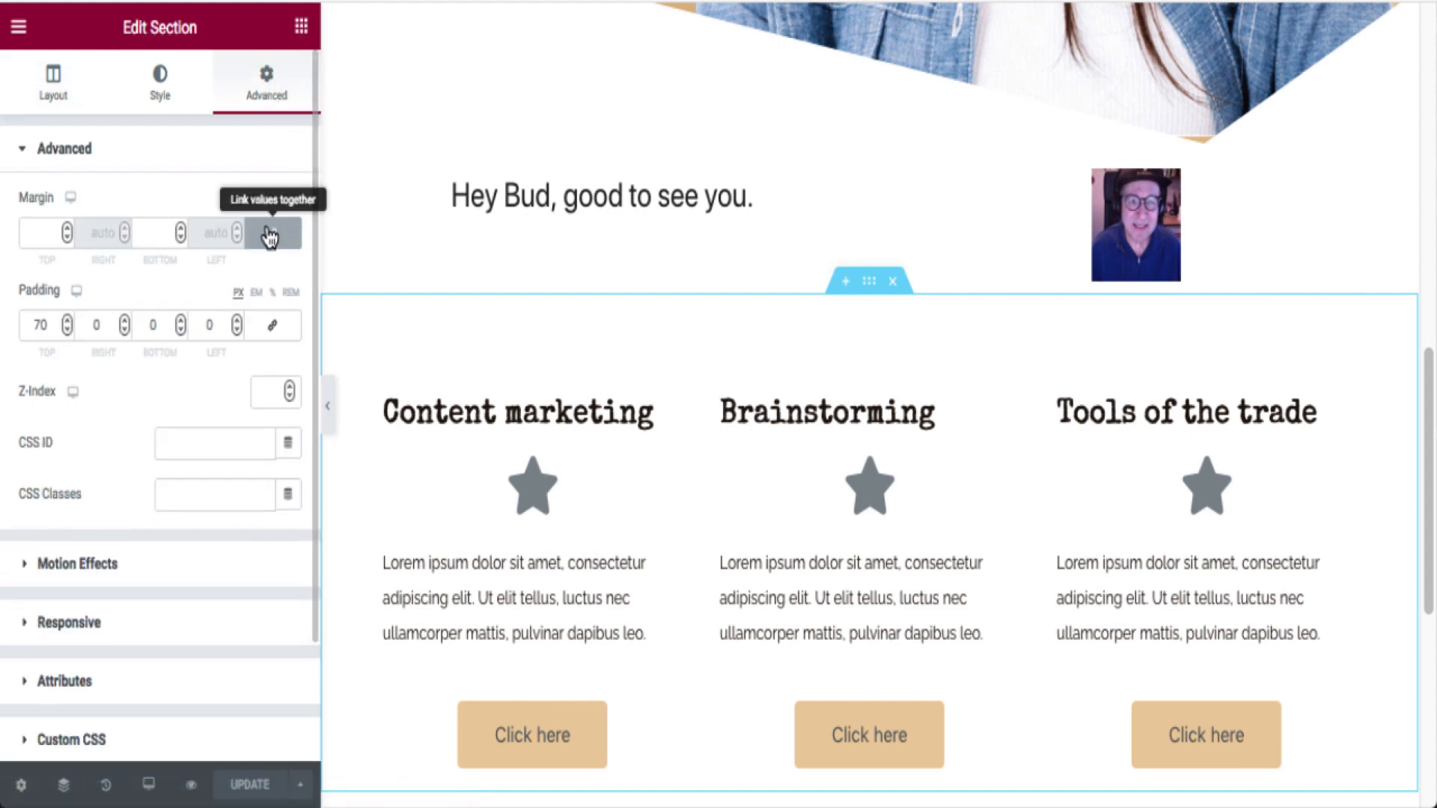
click(291, 238)
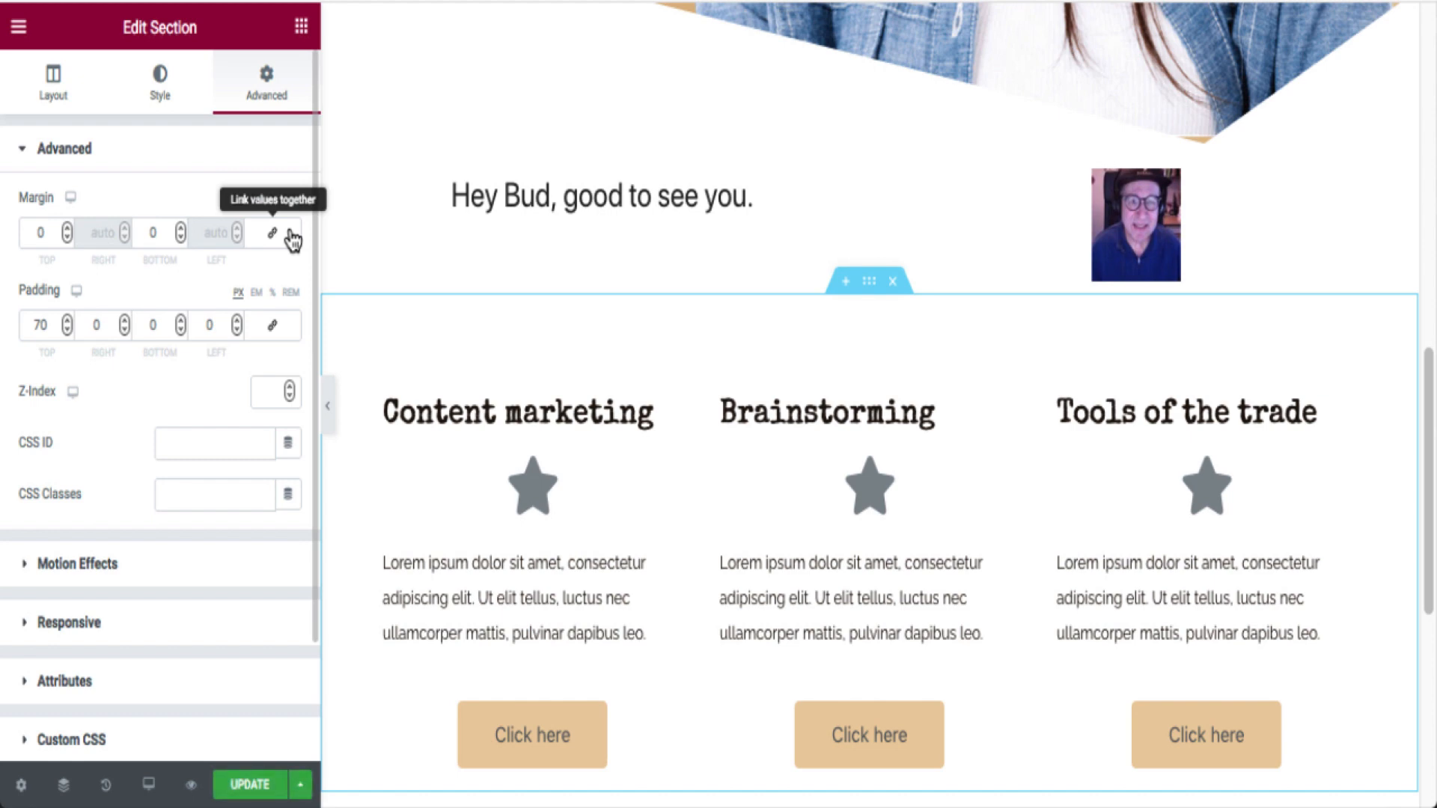
click(147, 226)
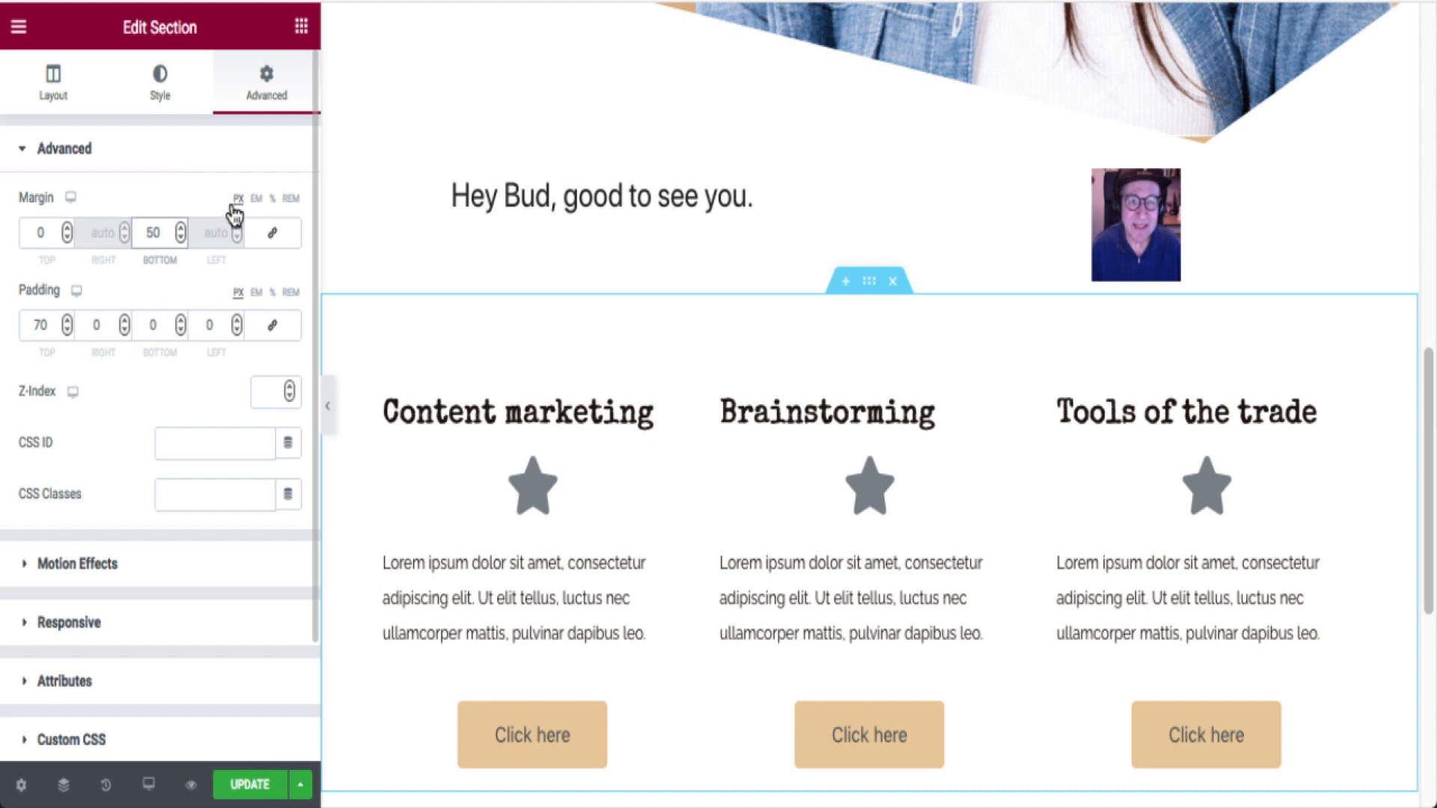
click(247, 784)
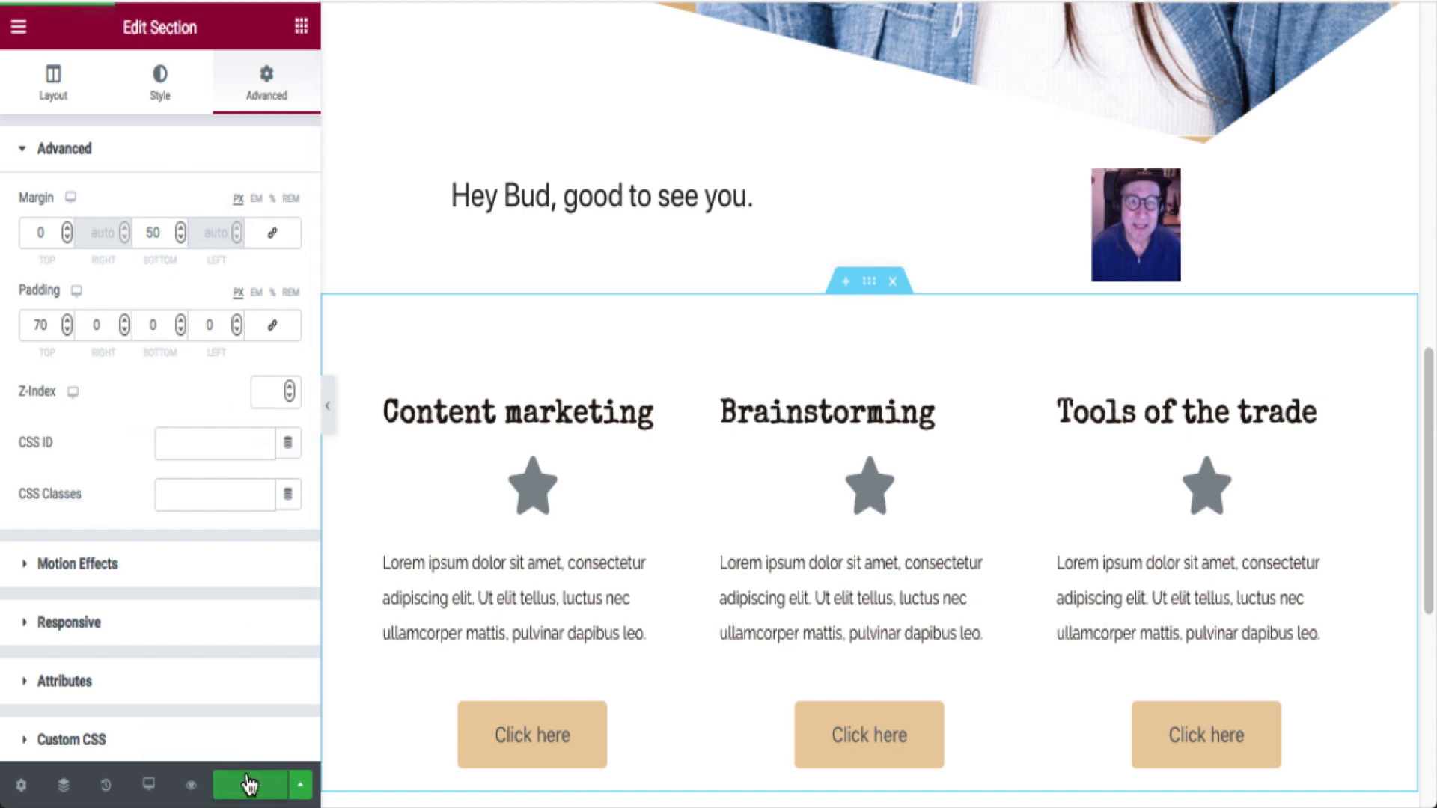
Preview the updated Home page and examine the spacing between the three-column section and the footer.
scroll(1023, 563, down, 2)
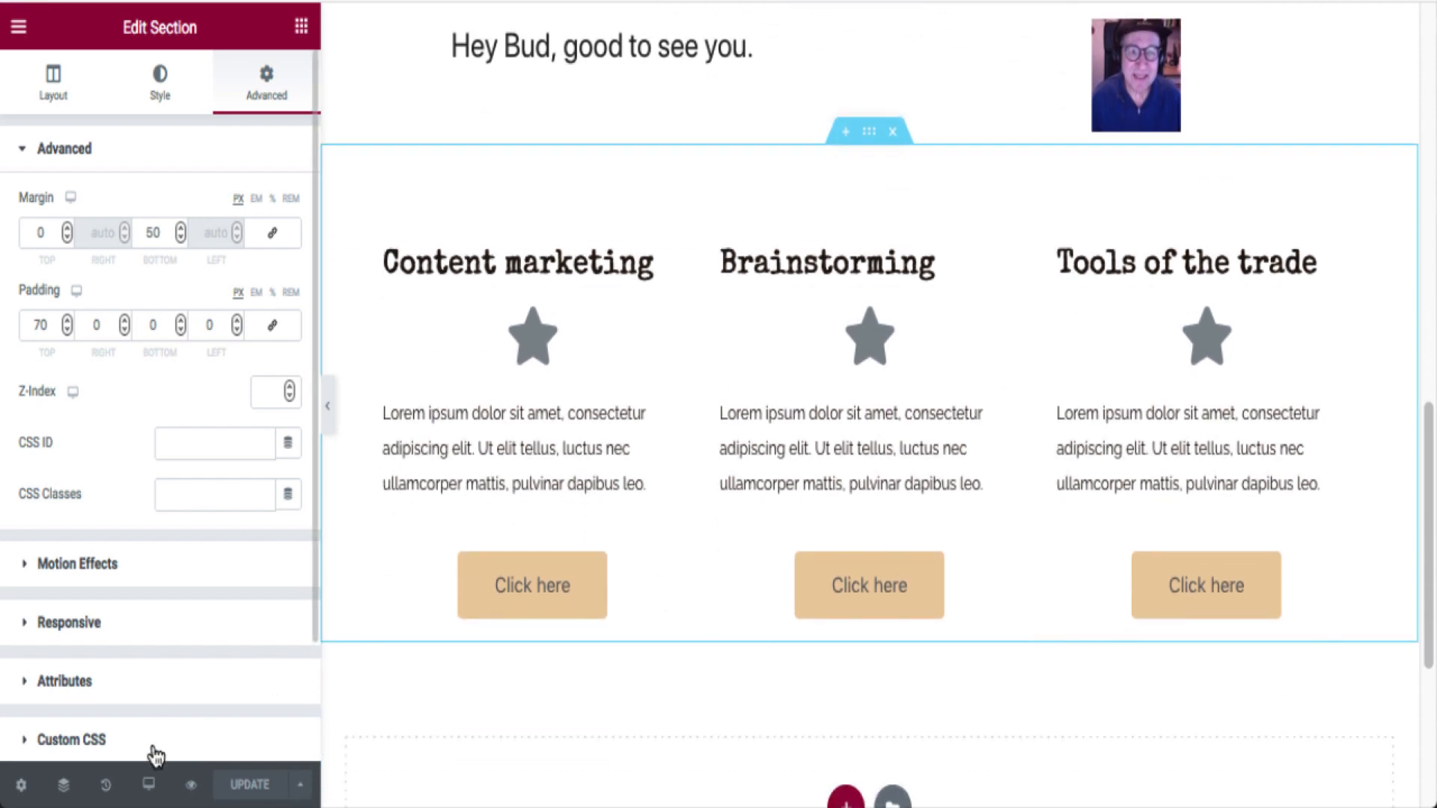
click(189, 786)
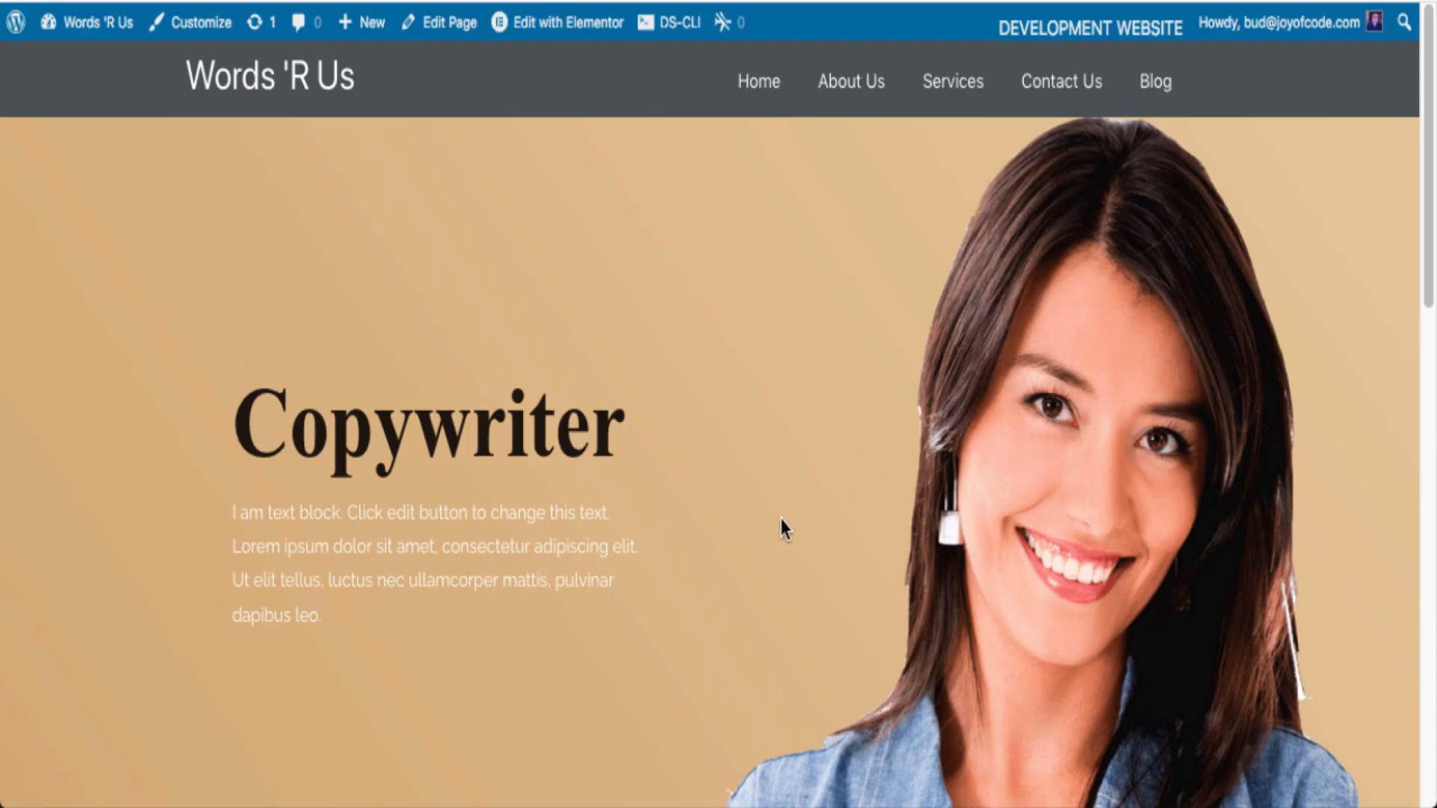
scroll(780, 519, down, 10)
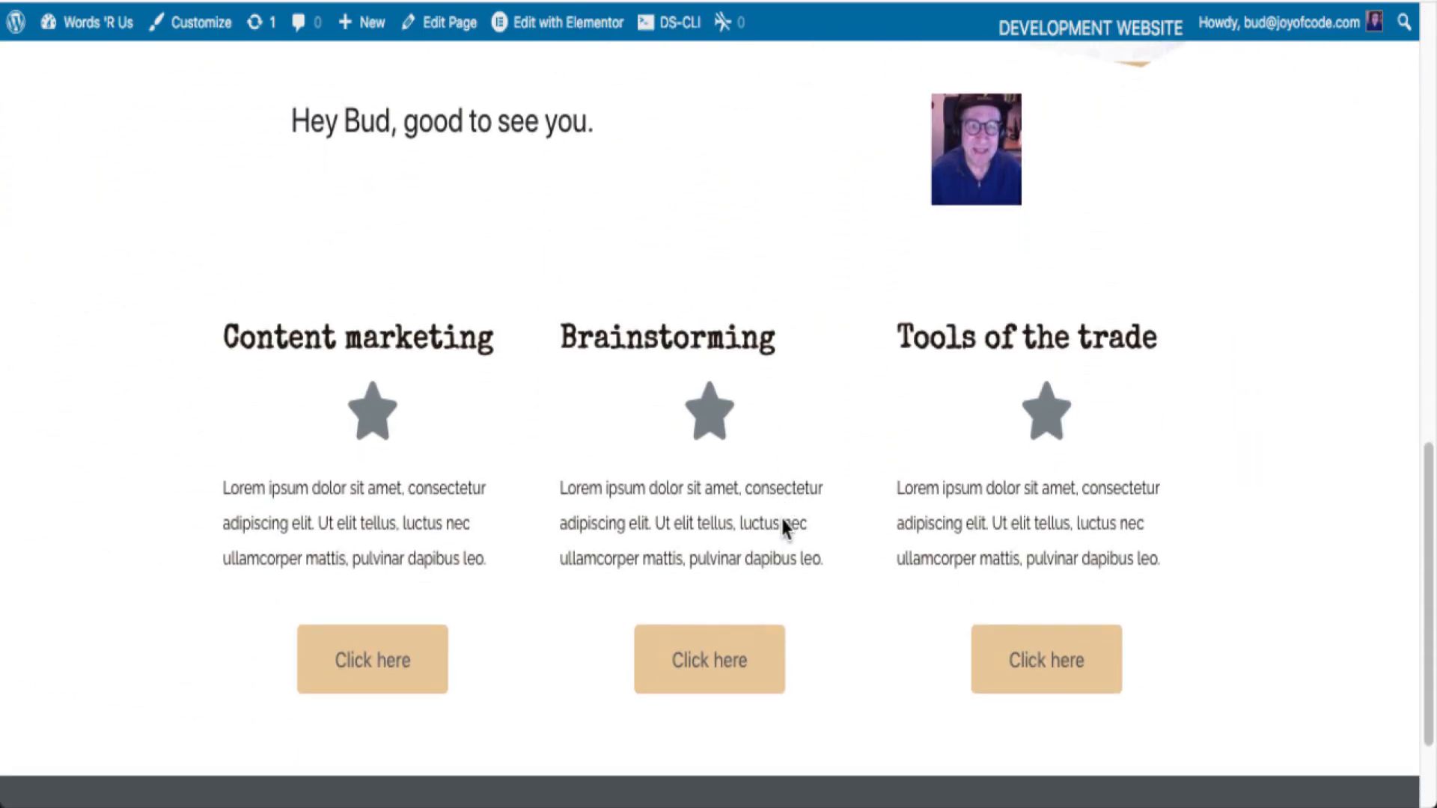
scroll(780, 519, down, 3)
scroll(1057, 606, up, 5)
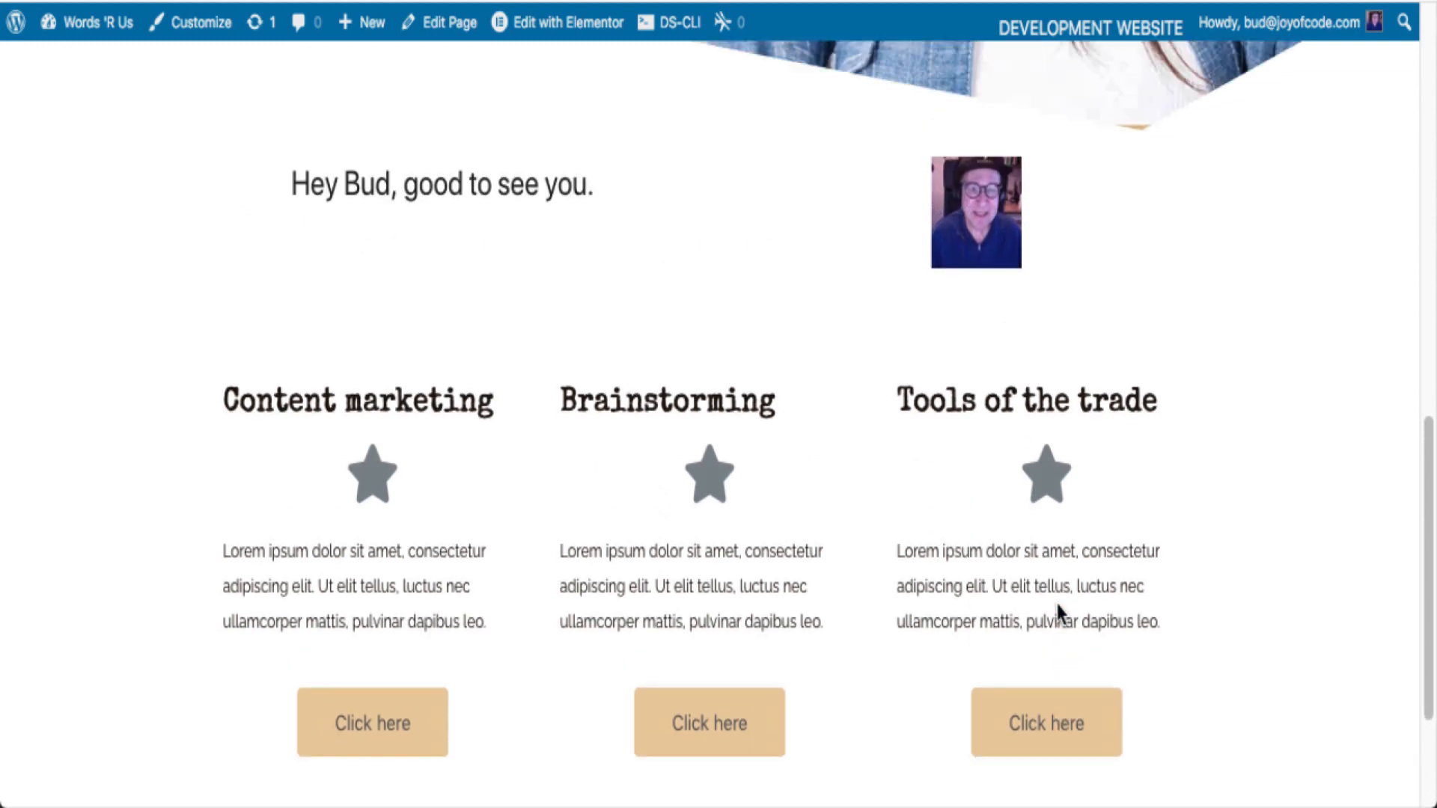
scroll(1057, 604, up, 8)
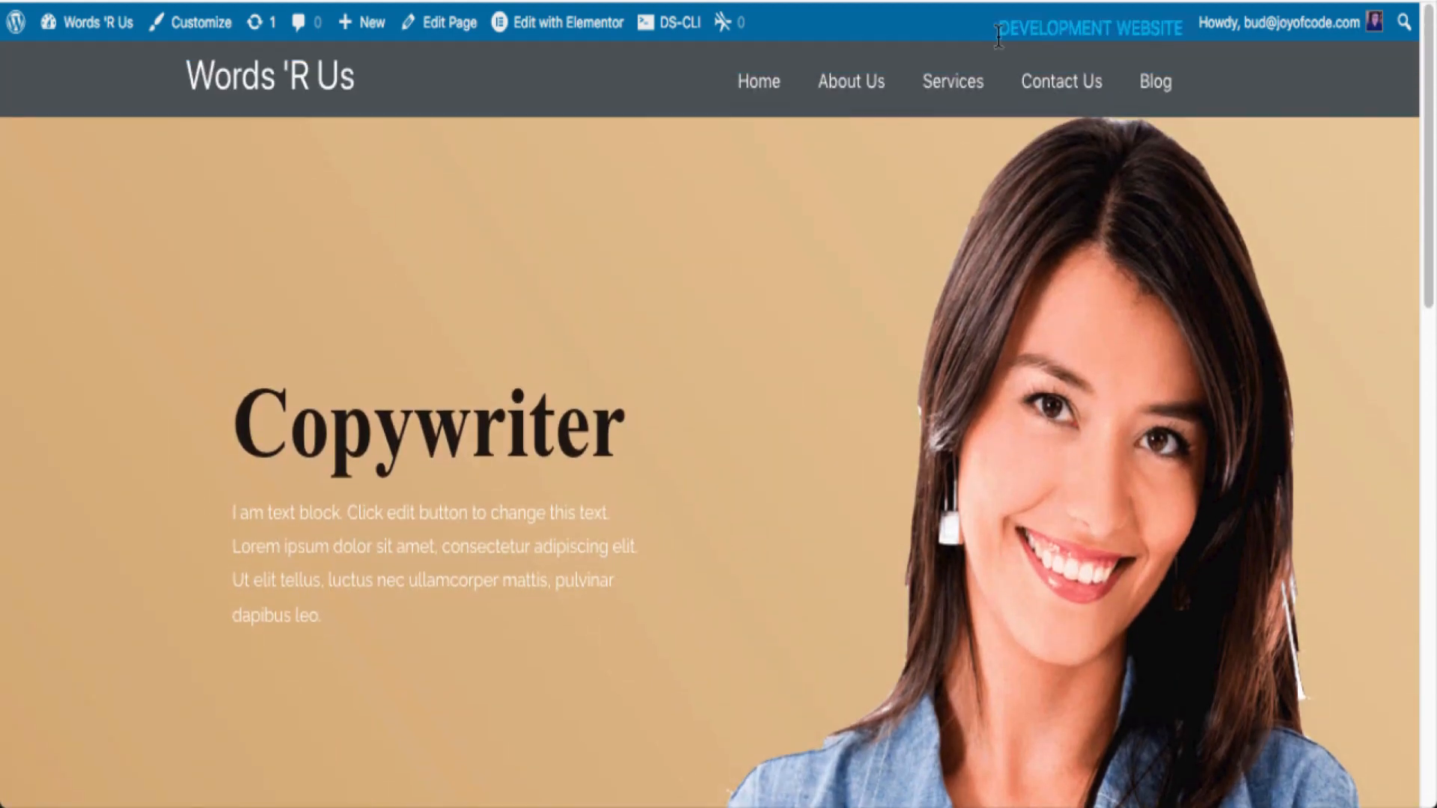
Go to the live About Us page, edit it in WordPress and open it in Elementor.
click(858, 88)
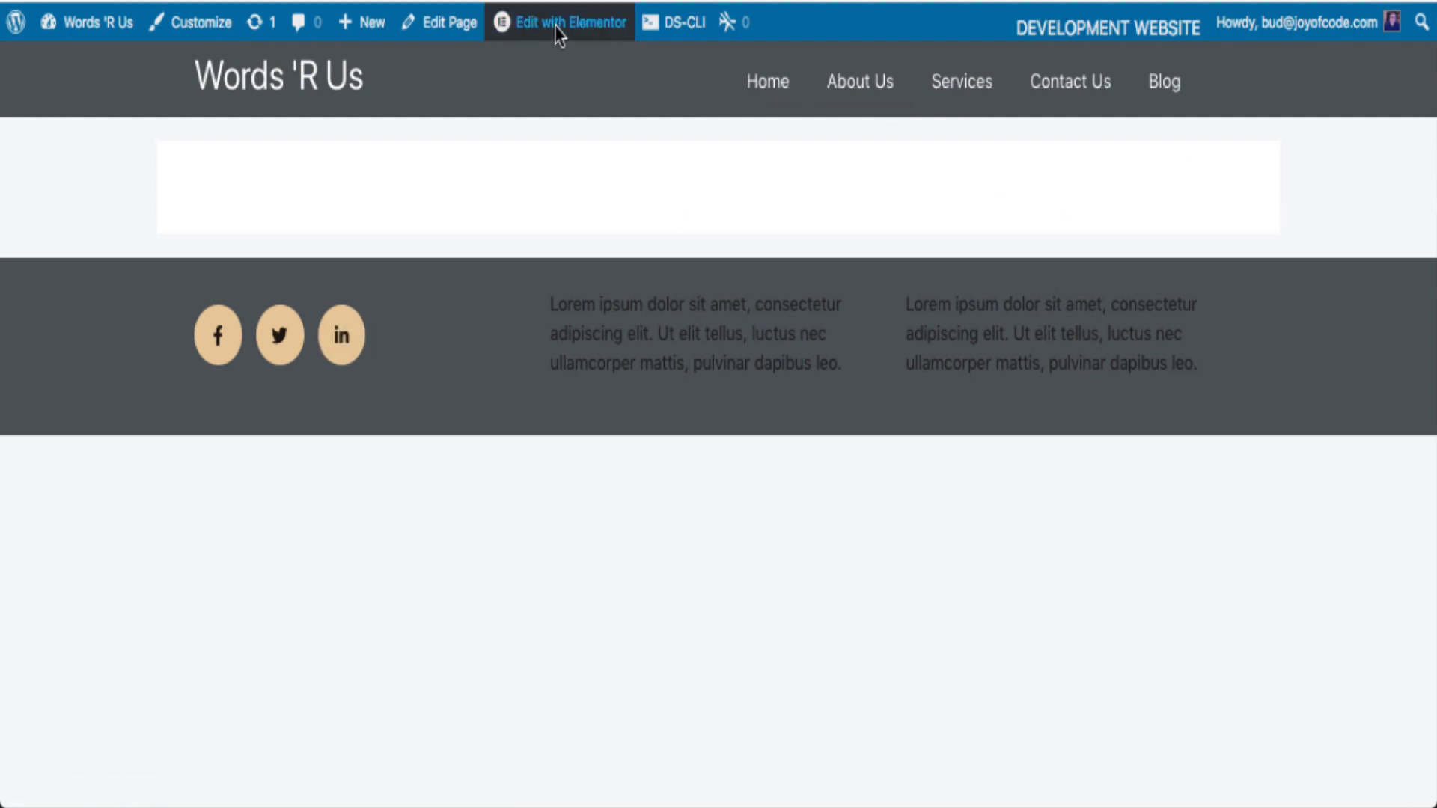
mouse_move(562, 24)
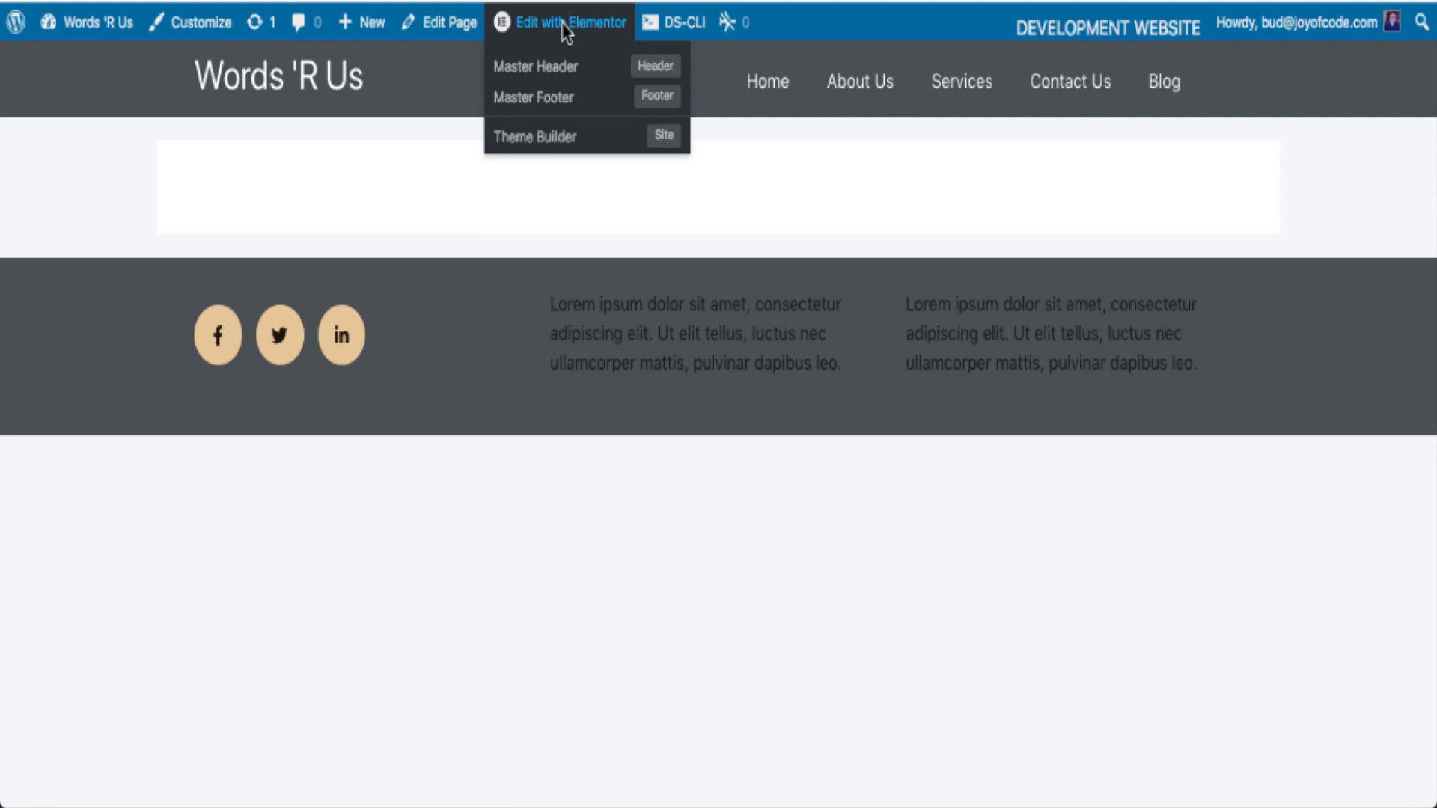
triple_click(566, 24)
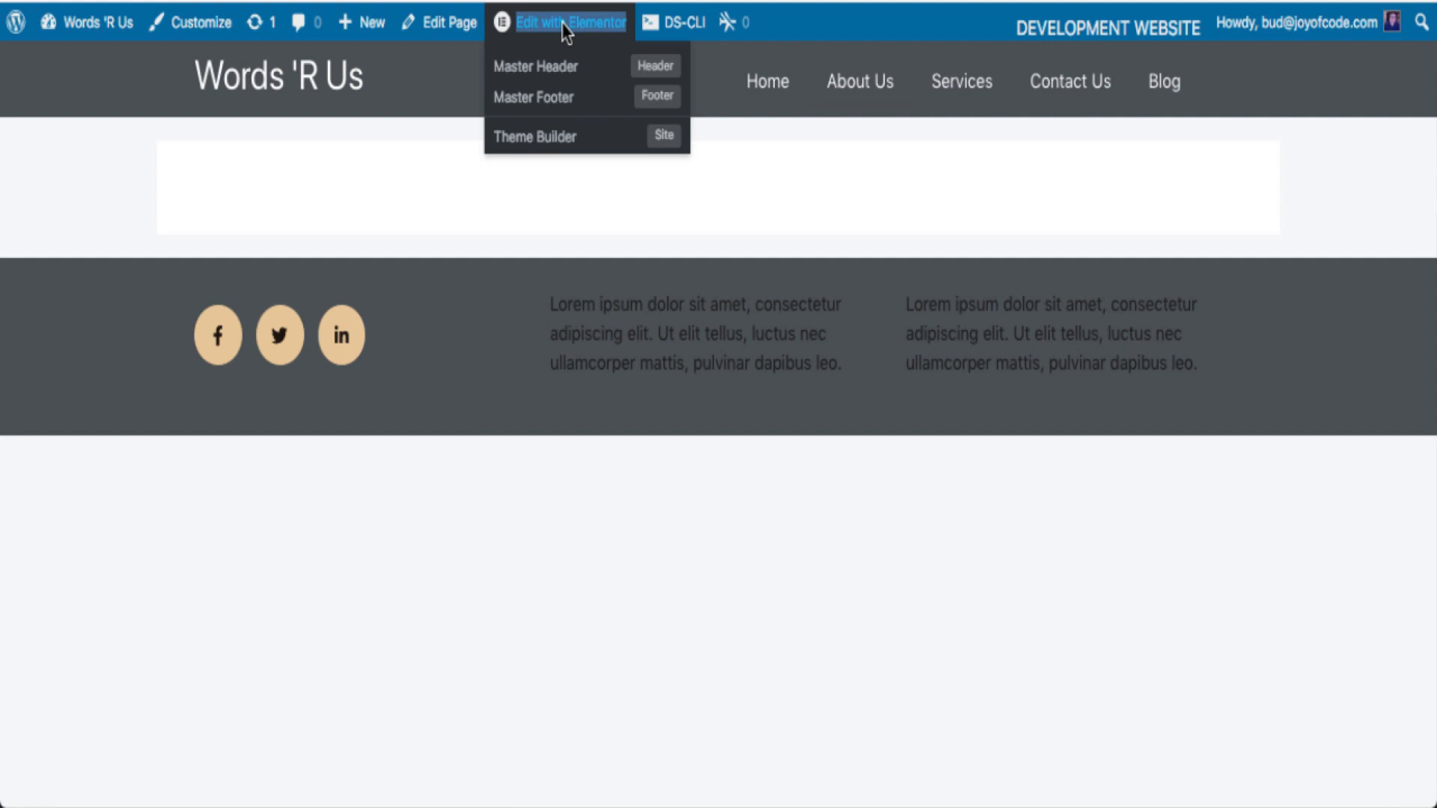
click(454, 28)
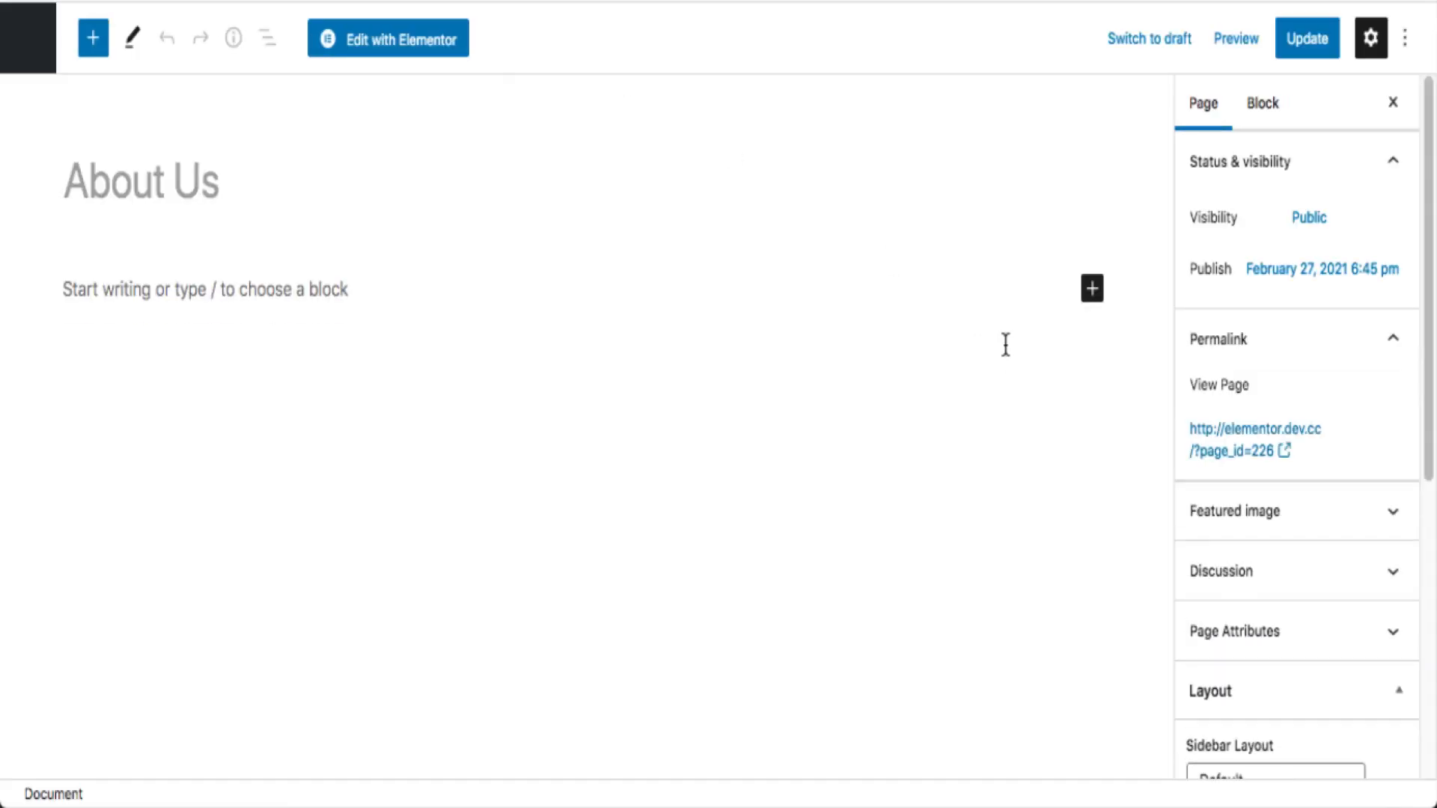
click(392, 54)
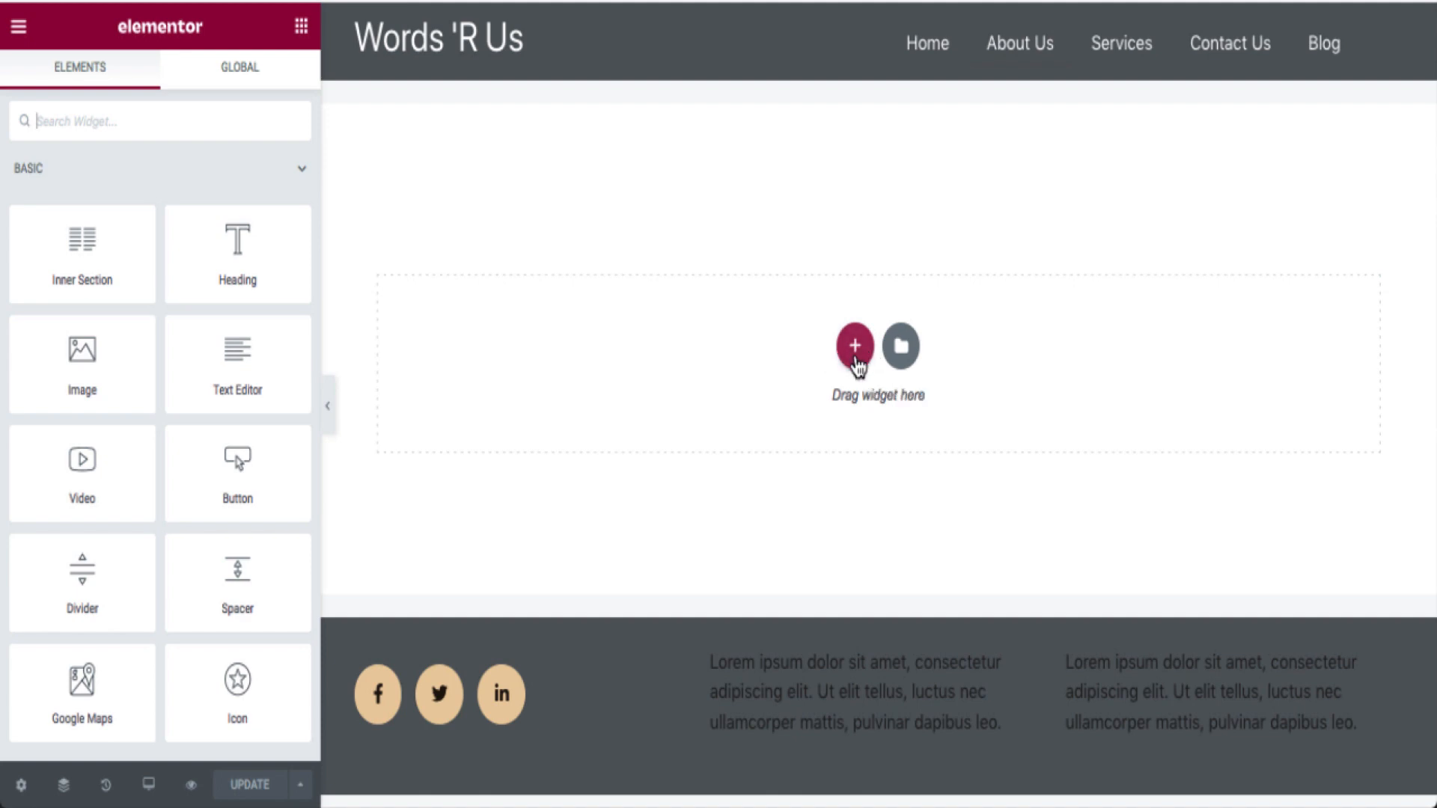
Insert the saved User info section template into the About Us page, importing its document settings too.
click(903, 345)
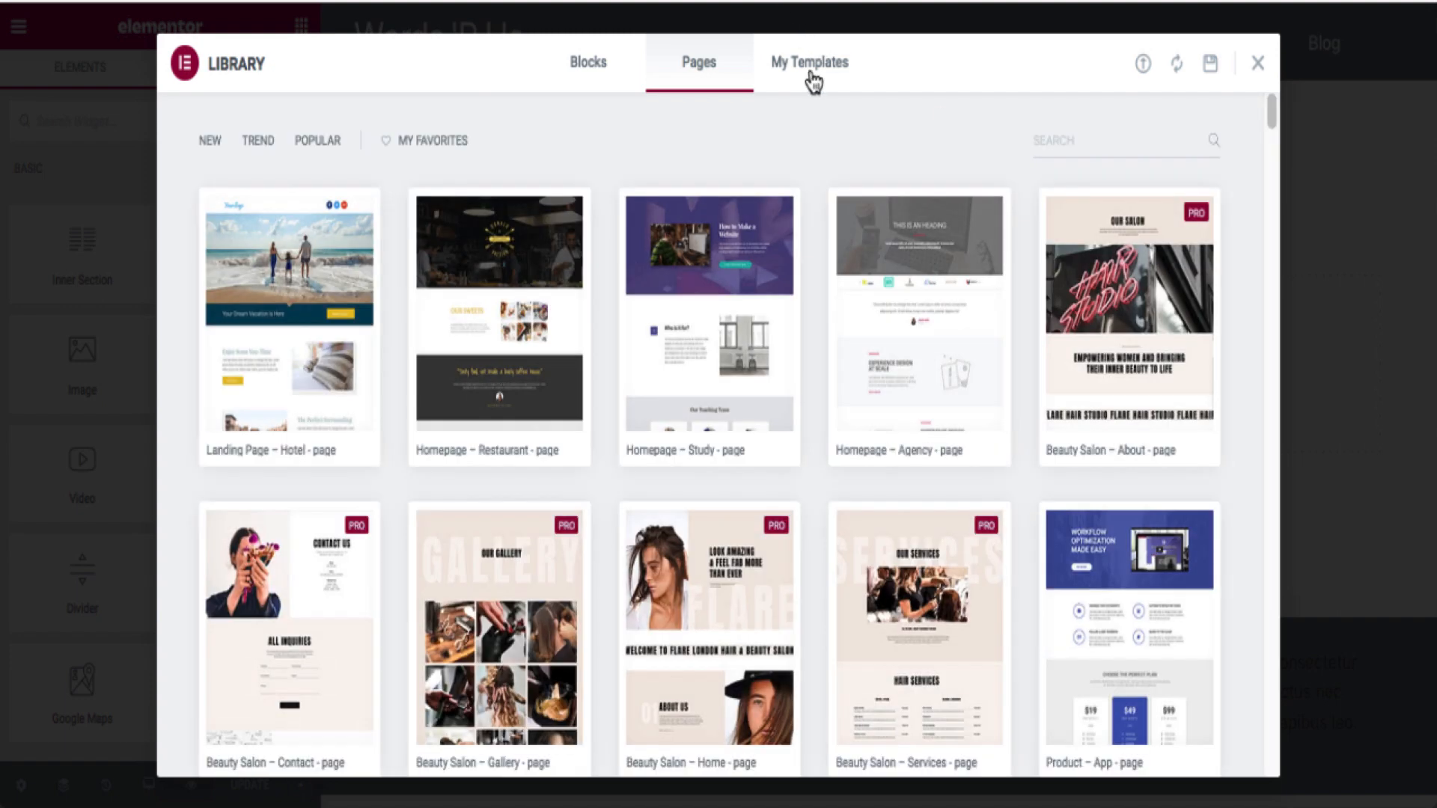
click(805, 75)
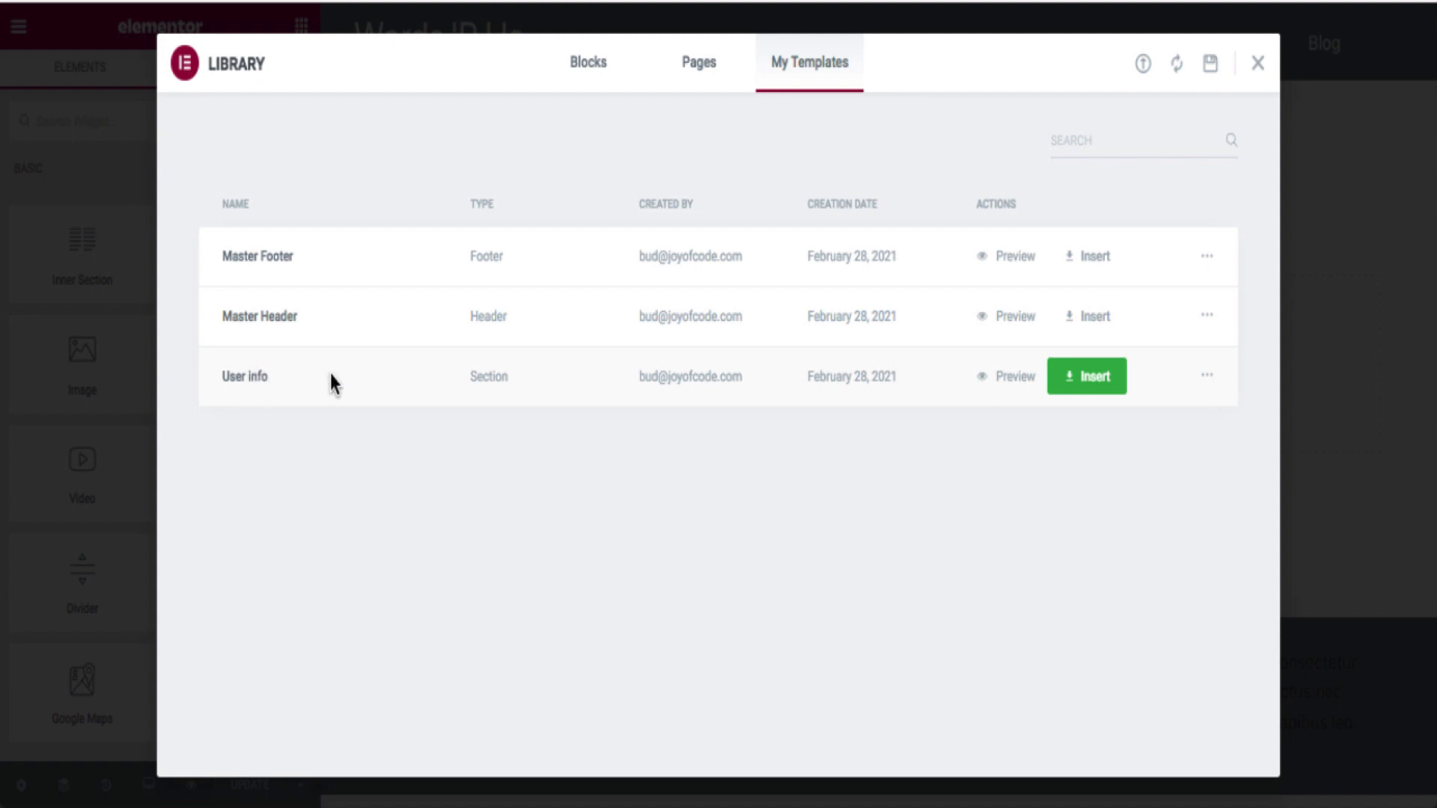
click(1094, 381)
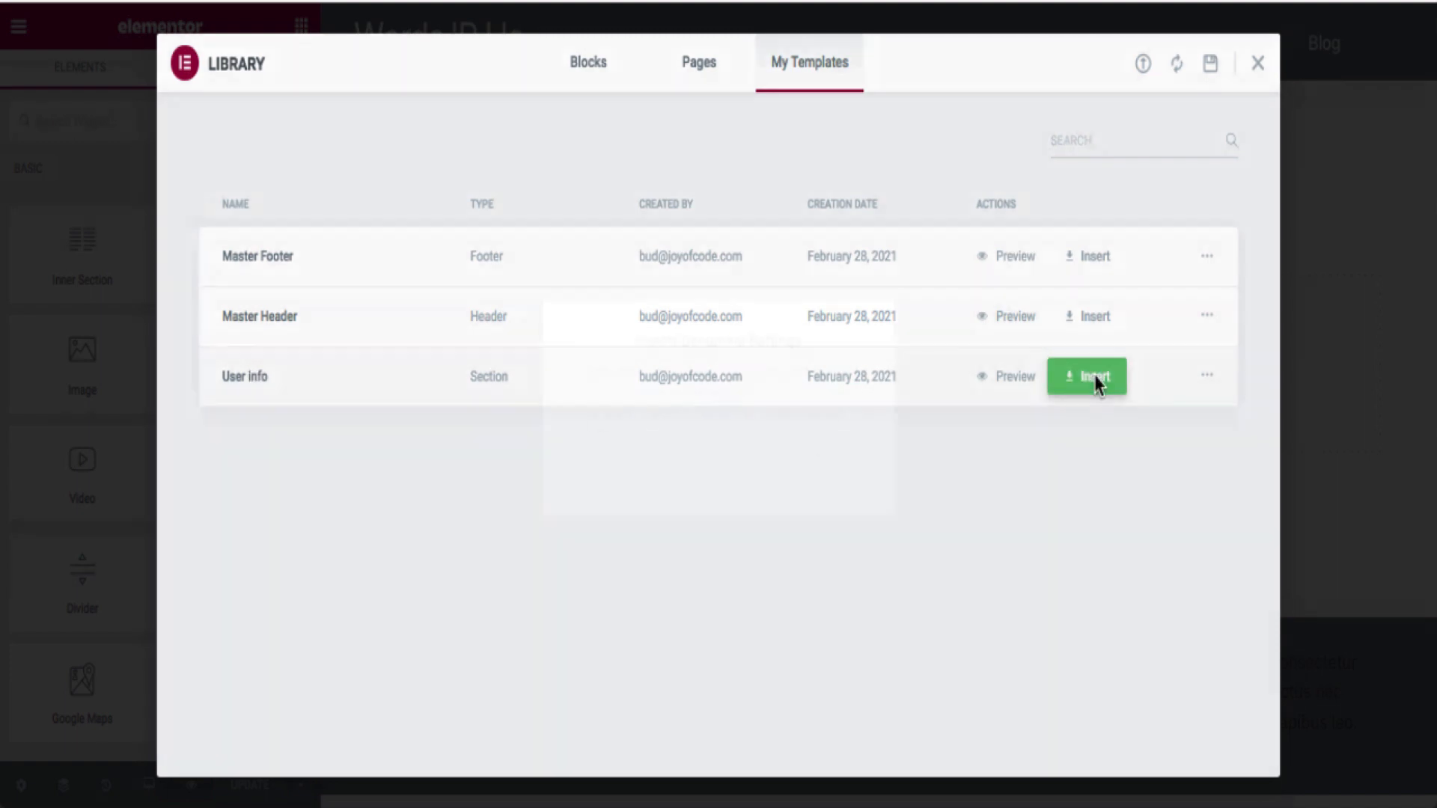
click(825, 500)
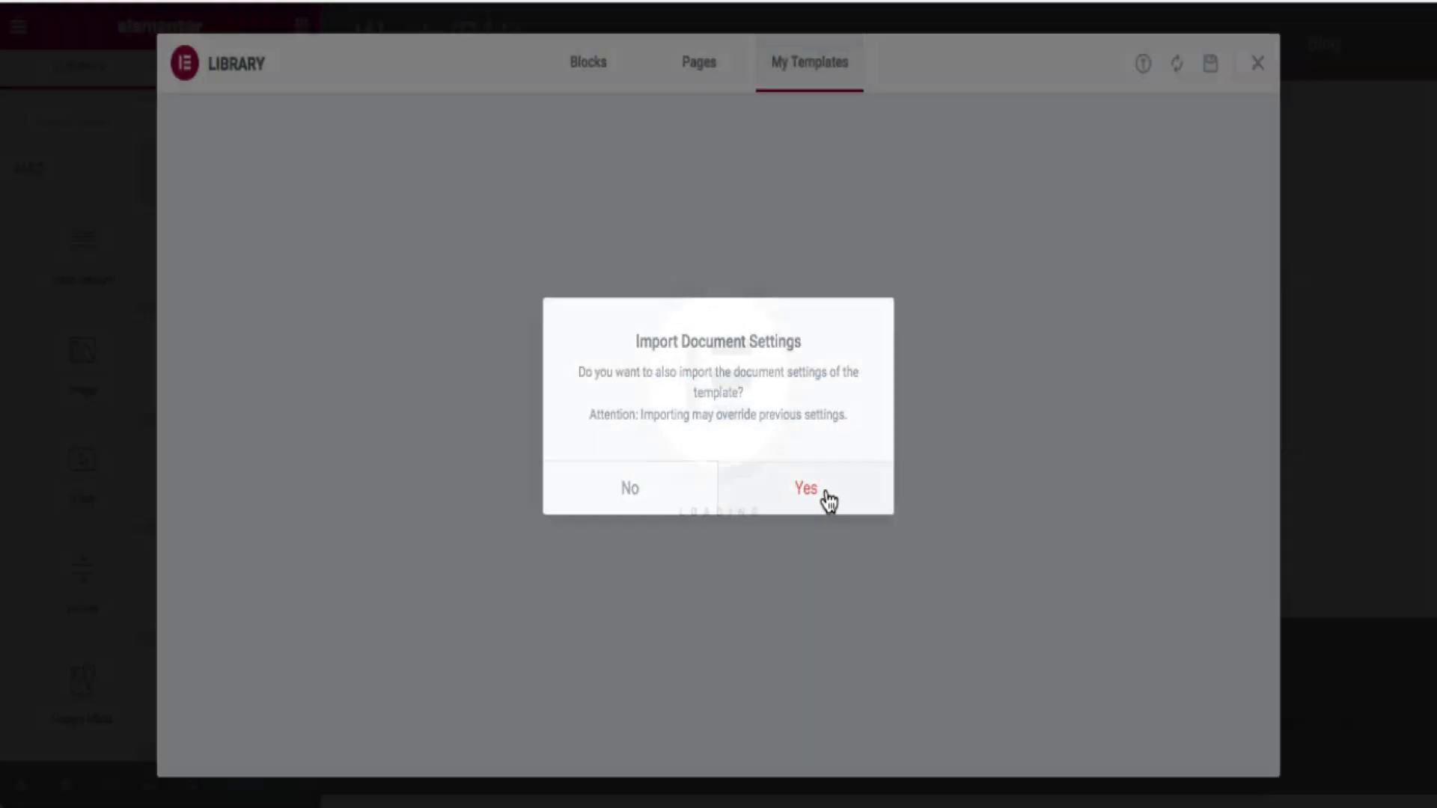